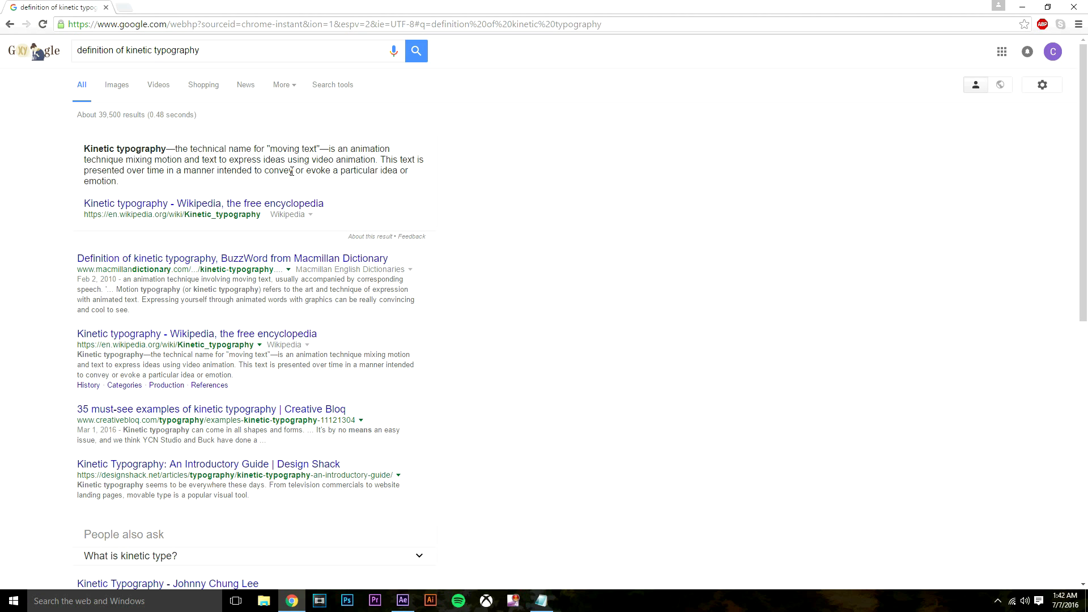
- Switch to After Effects and scrub through the typography example in Comp 2, returning to the first frame
click(403, 601)
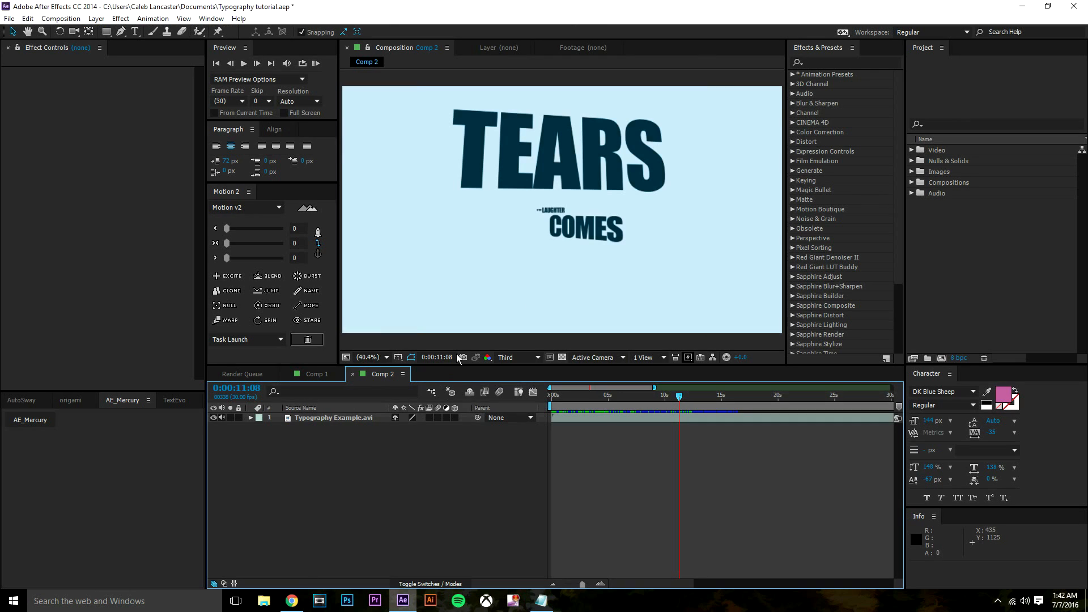
drag(648, 395, 678, 407)
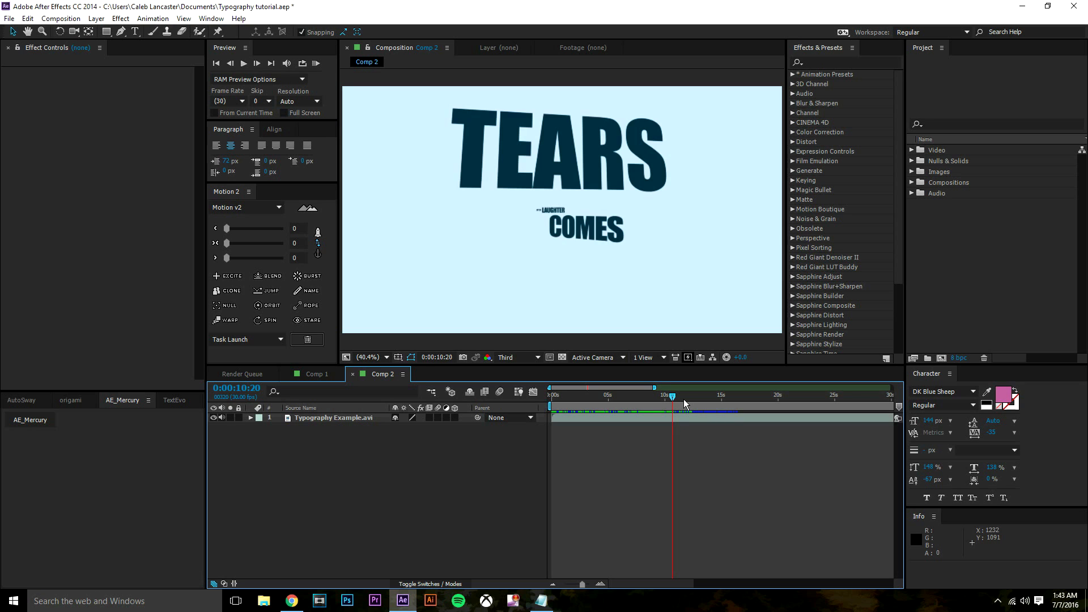
drag(685, 397, 581, 426)
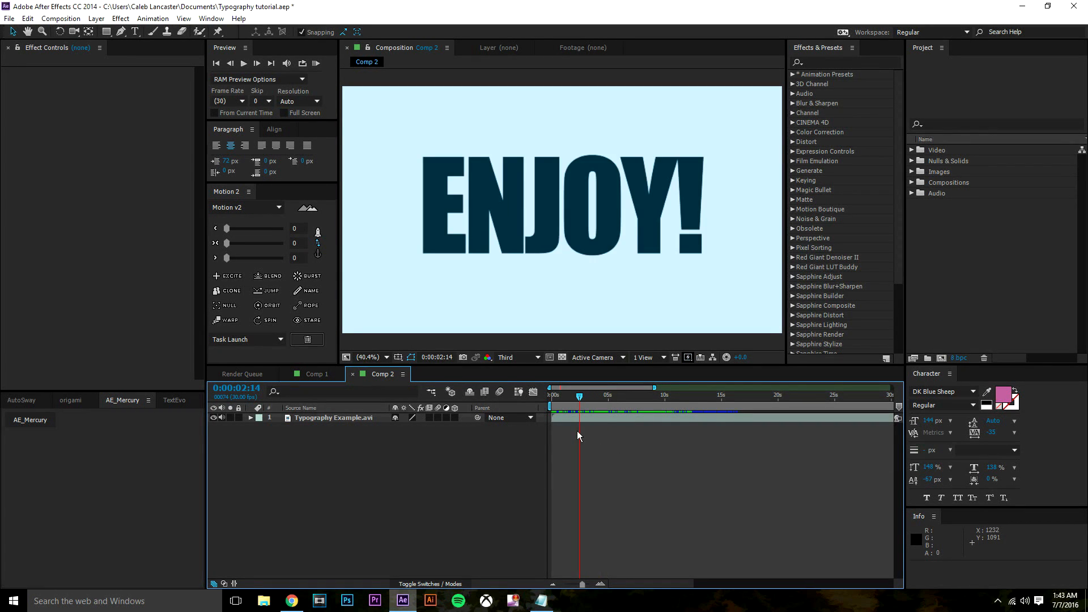
mouse_move(571, 397)
mouse_down()
mouse_move(555, 404)
mouse_move(621, 400)
mouse_move(549, 404)
mouse_move(561, 406)
mouse_up()
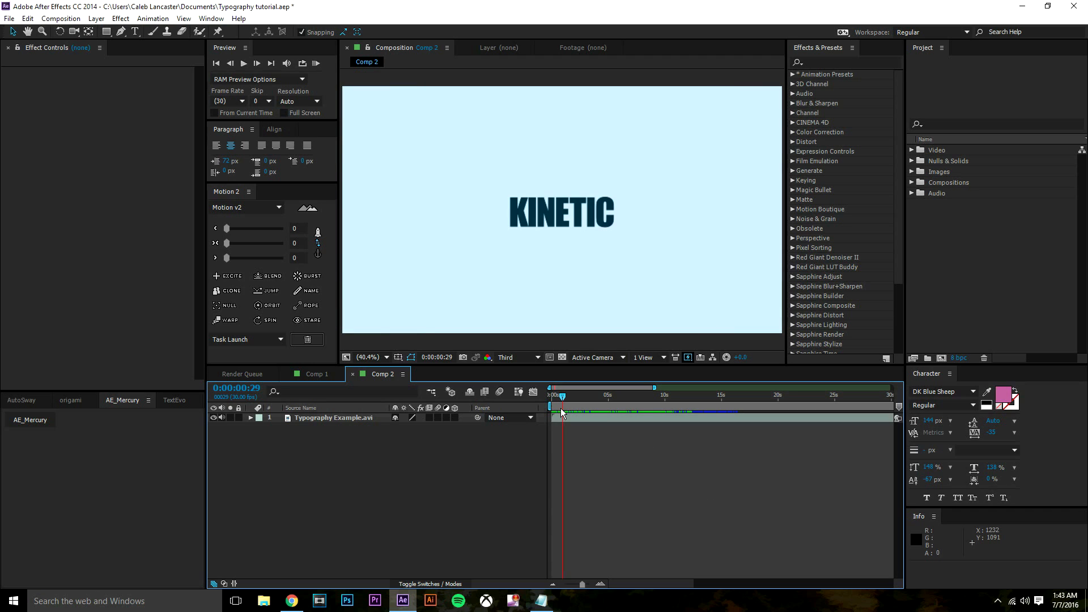
click(549, 411)
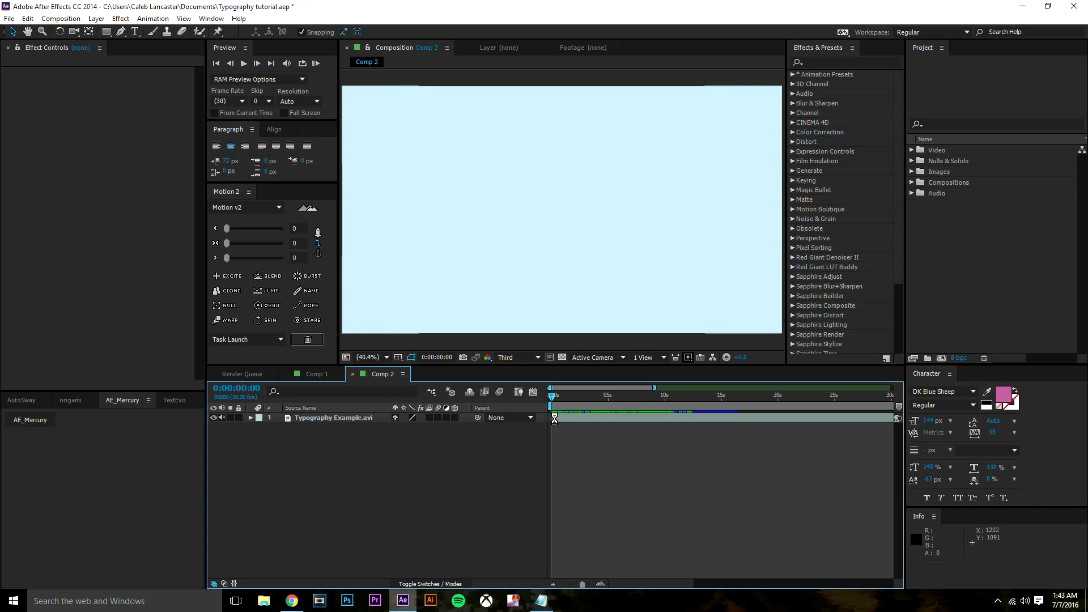
key(KP_Decimal)
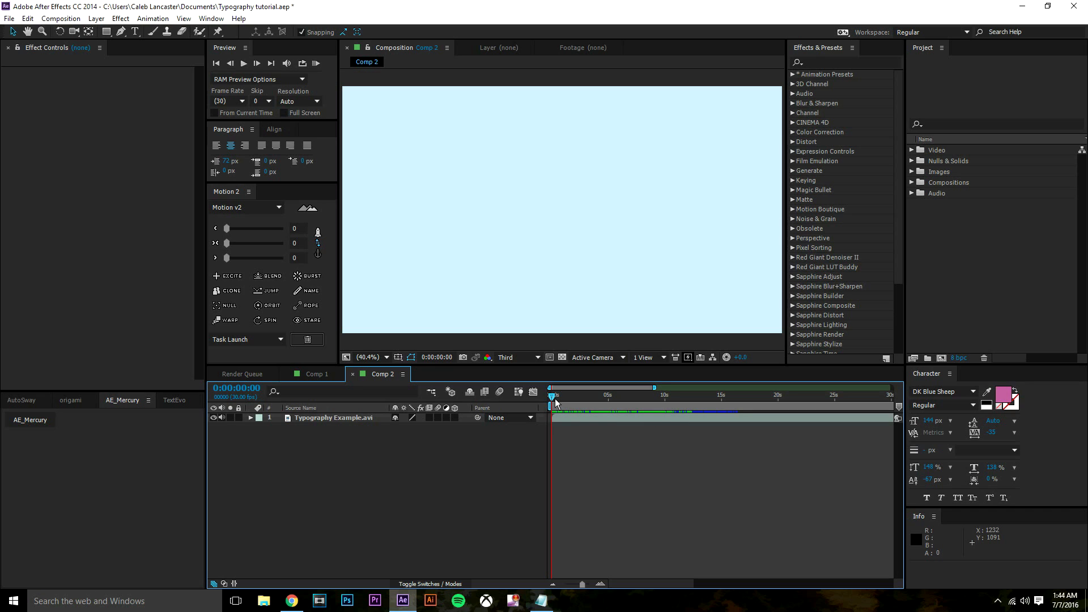
- Play and scrub the first three seconds of Comp 2 to examine how the opening title words change
drag(555, 399, 562, 405)
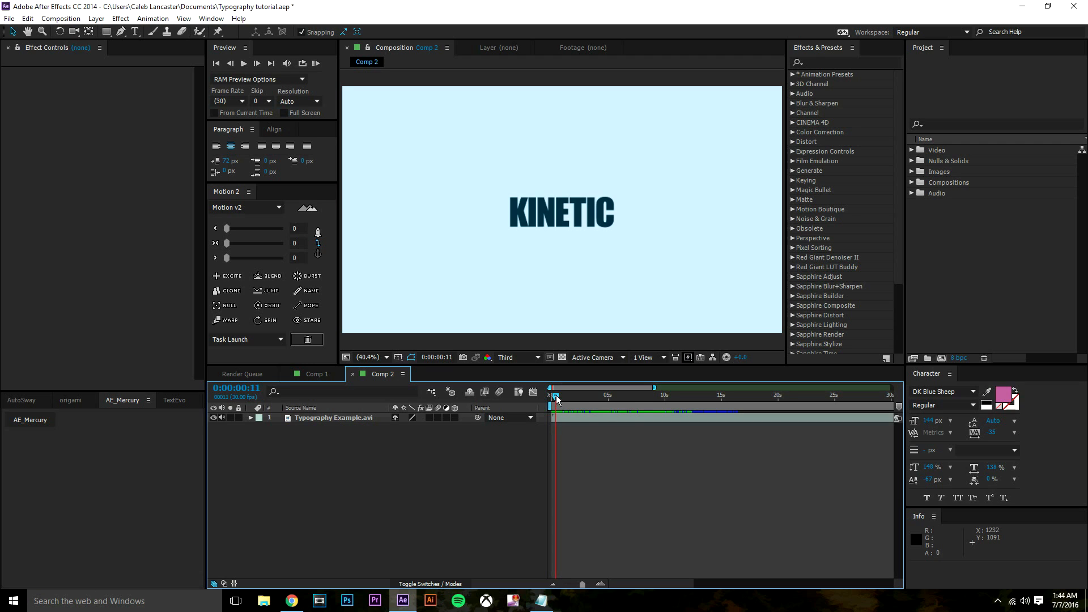
key(space)
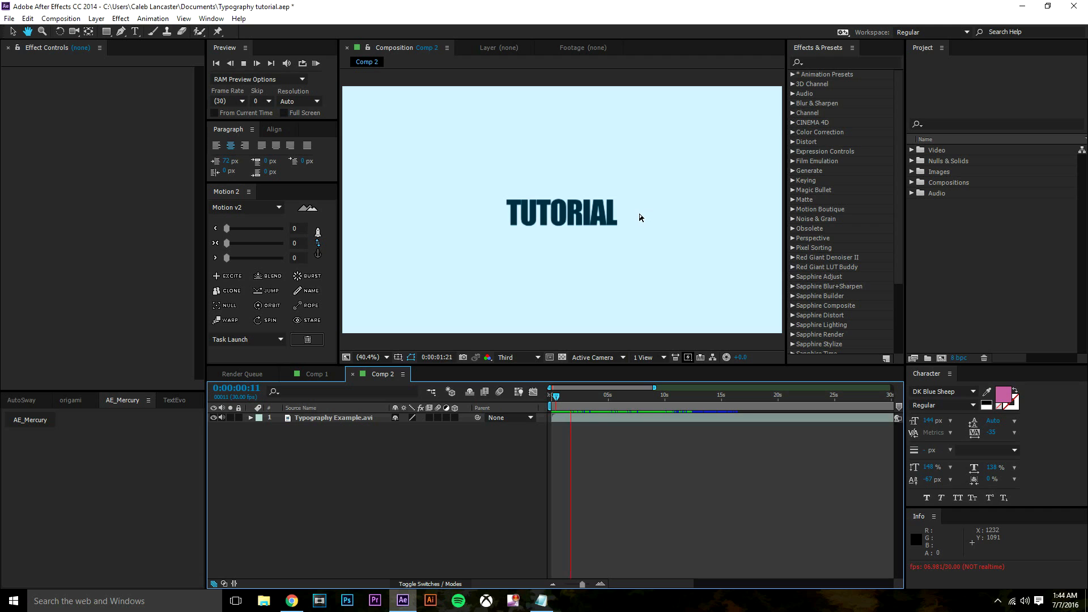
key(space)
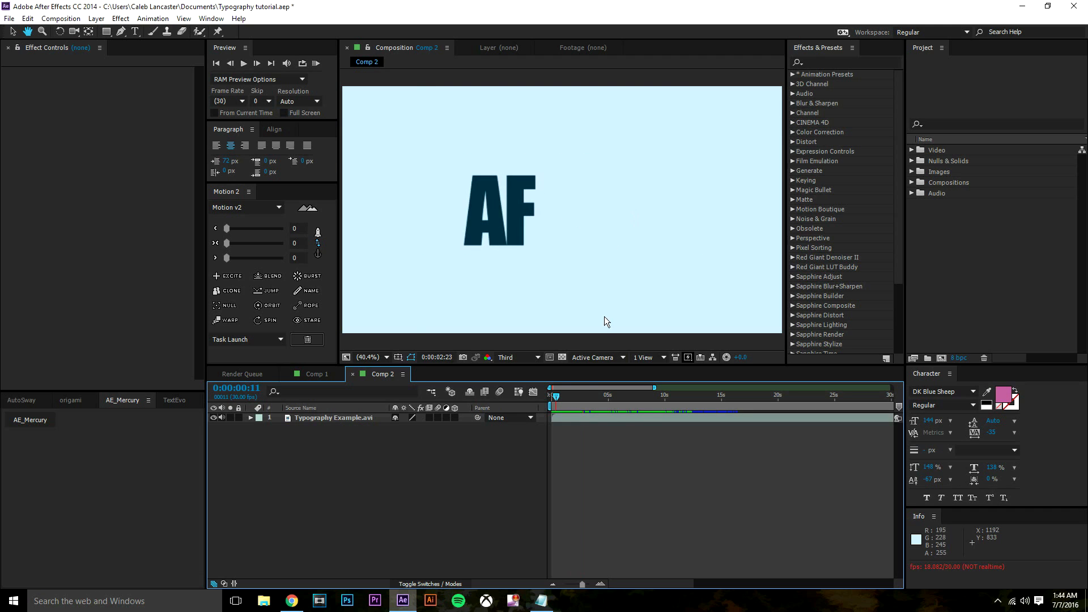
drag(580, 400, 557, 404)
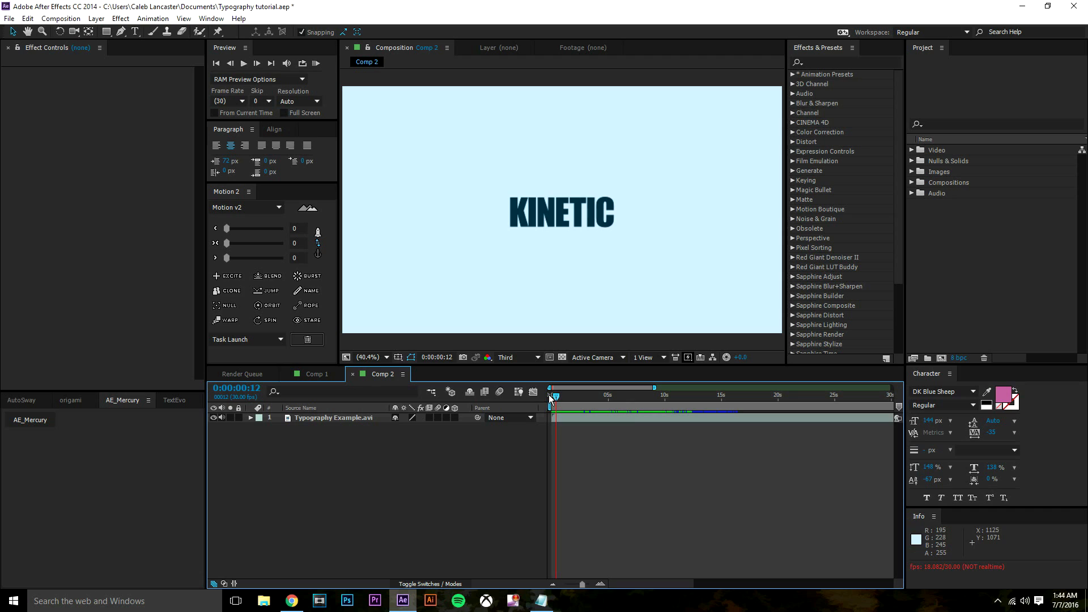
drag(555, 399, 580, 404)
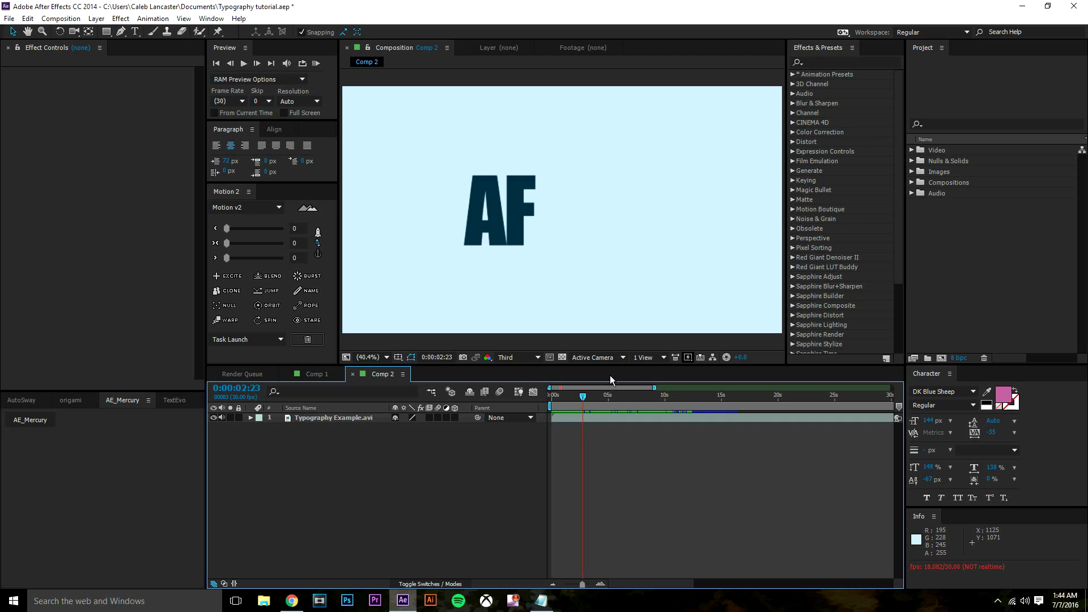
drag(599, 398, 569, 401)
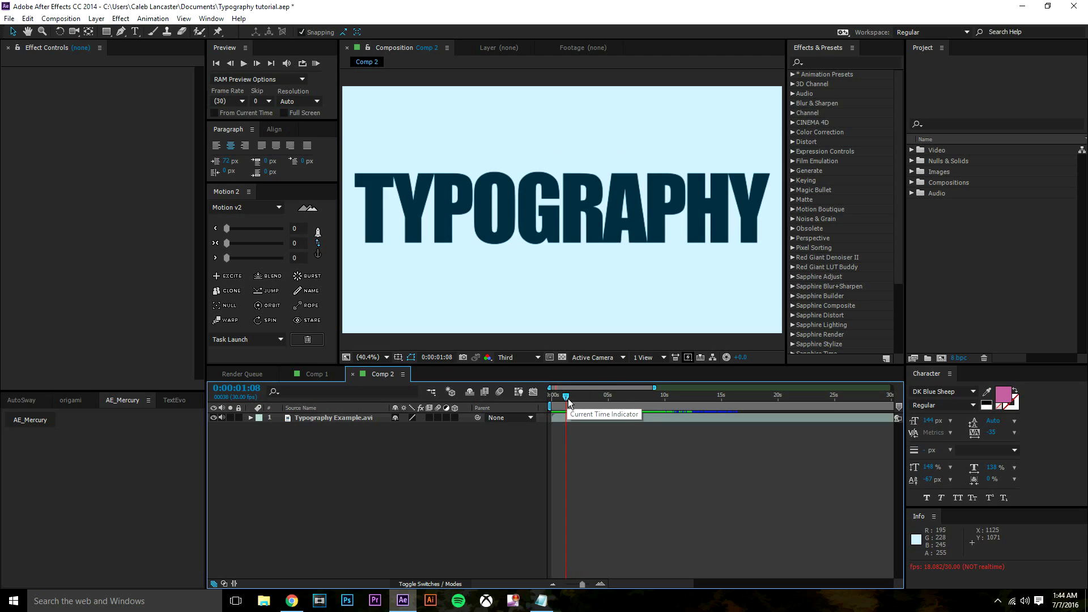
drag(571, 403, 554, 397)
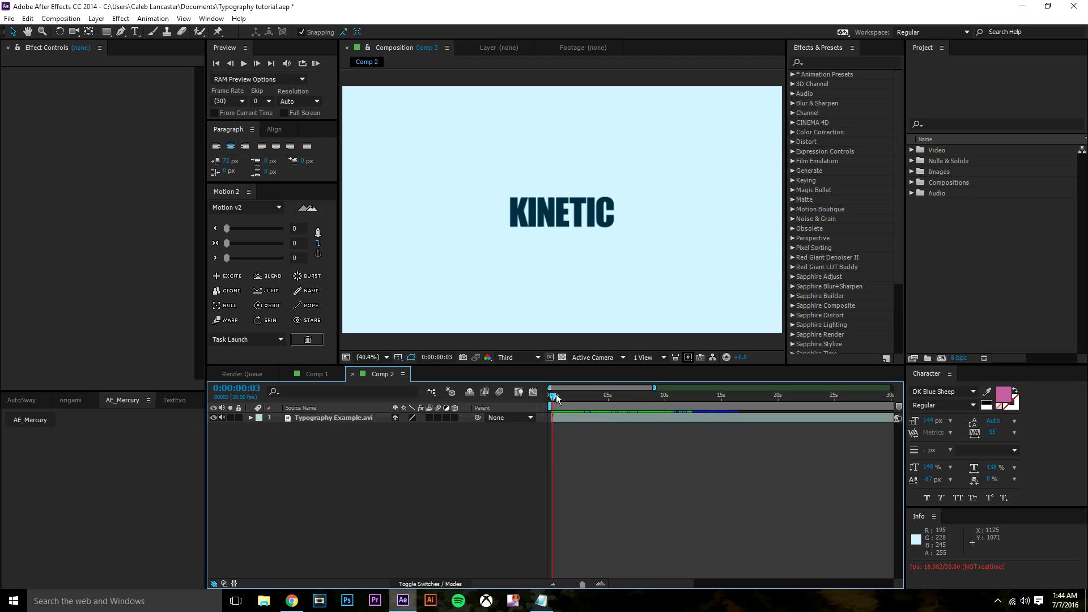
drag(558, 401, 561, 399)
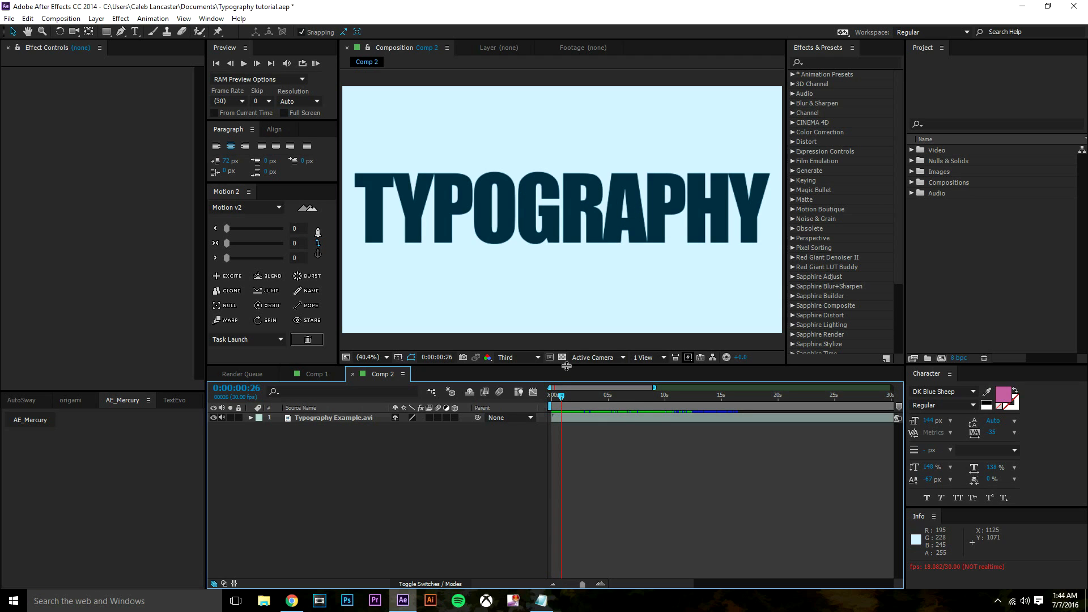
- Scrub ahead past the word AFTER, and replay the transition from ENJOY! to the letters AF several times
drag(567, 393, 600, 405)
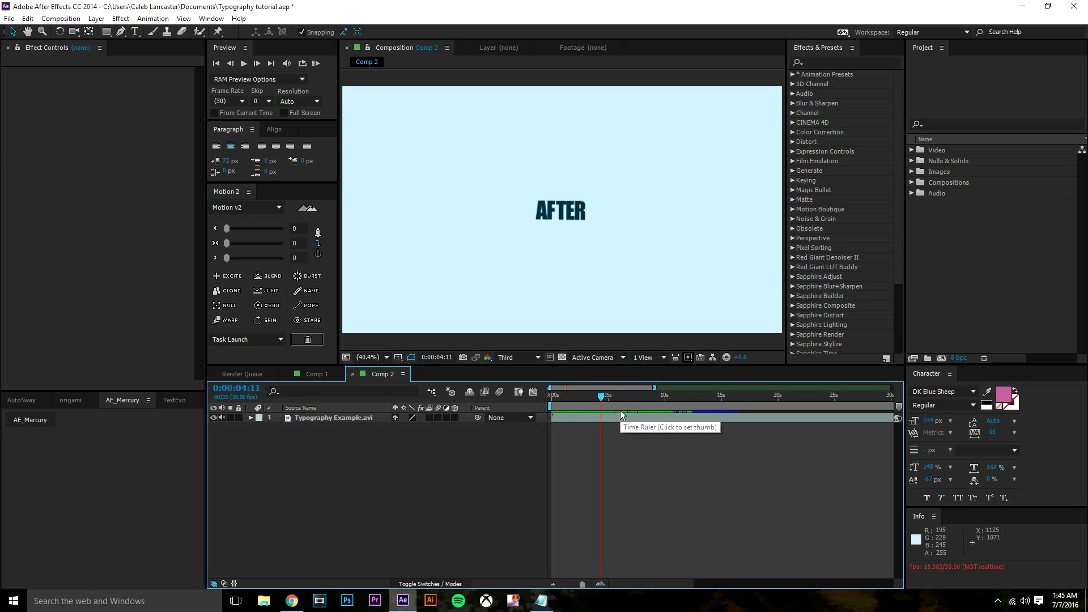
drag(603, 401, 628, 403)
drag(651, 401, 577, 394)
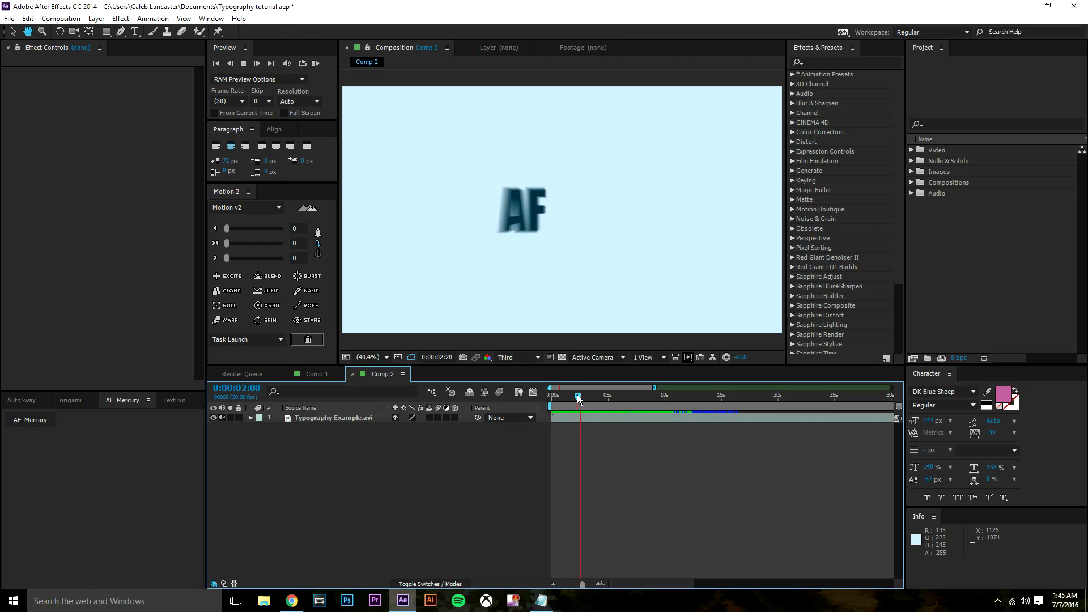
key(space)
drag(578, 396, 581, 397)
key(space)
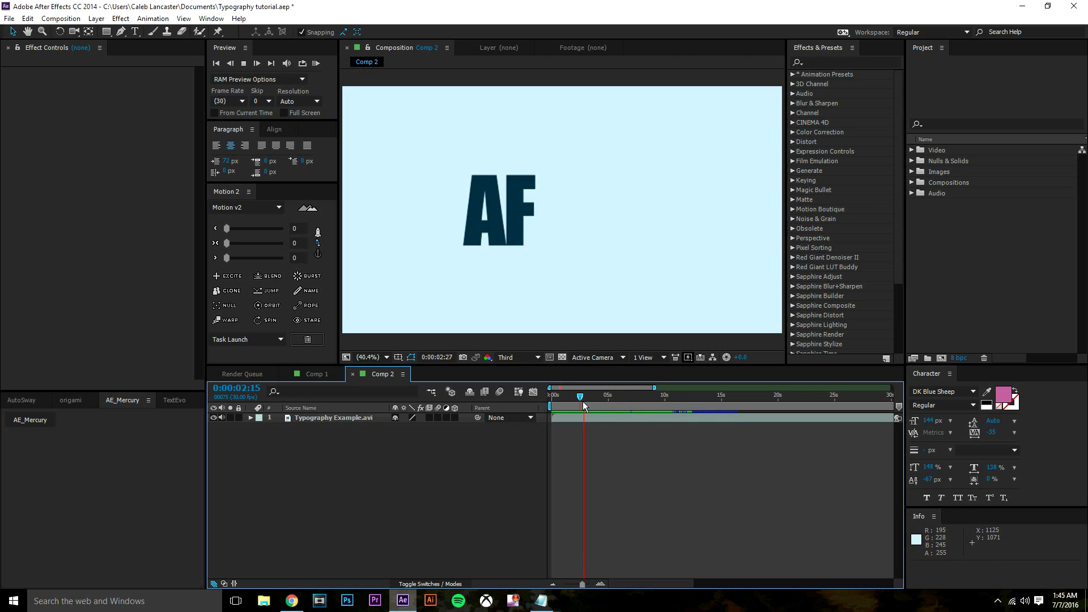
key(space)
click(579, 397)
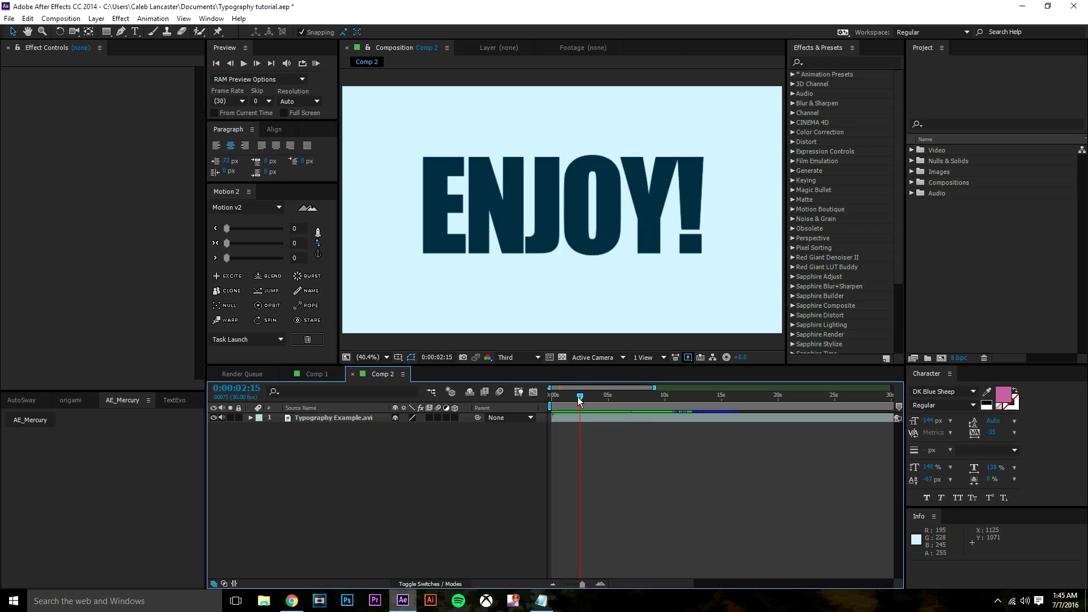
key(space)
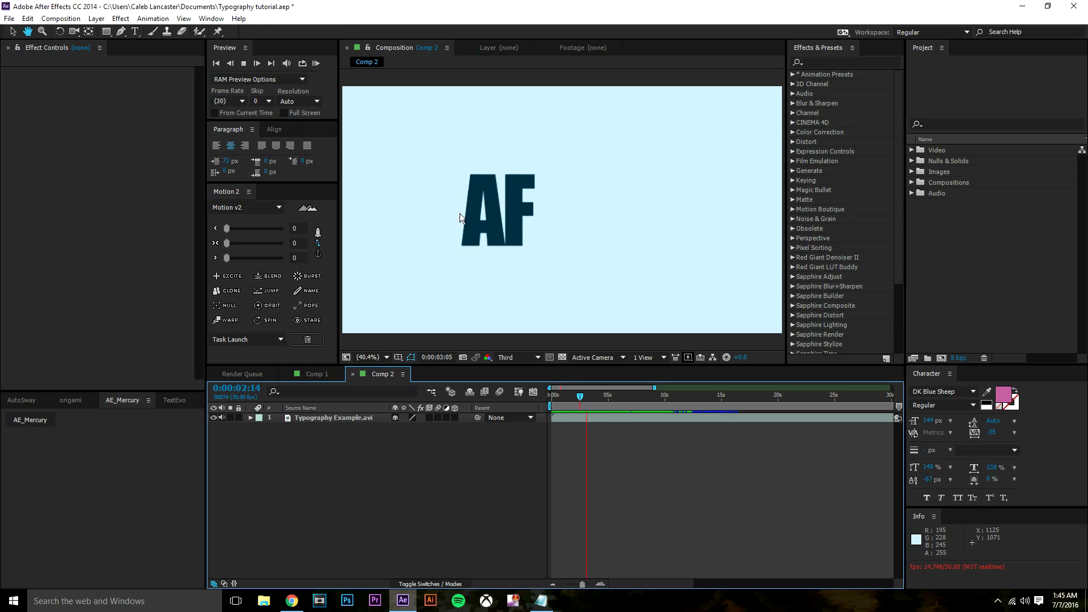
key(space)
click(577, 398)
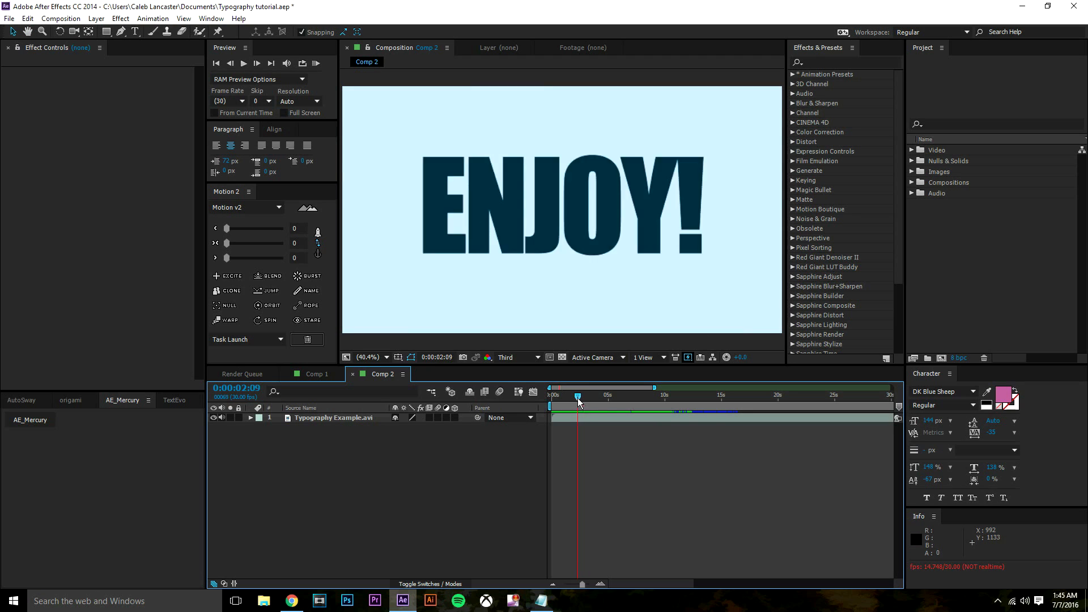
- Scrub from the AF letters through the assembling of AFTER to the word LAUGHTER at 0:00:06:03
drag(579, 398, 582, 398)
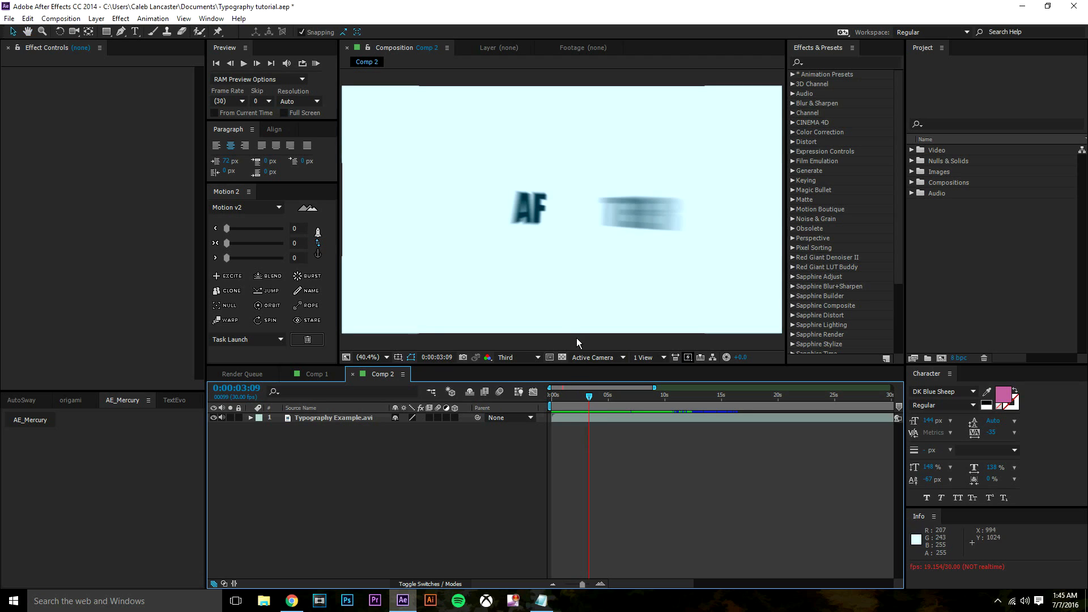
drag(586, 396, 587, 401)
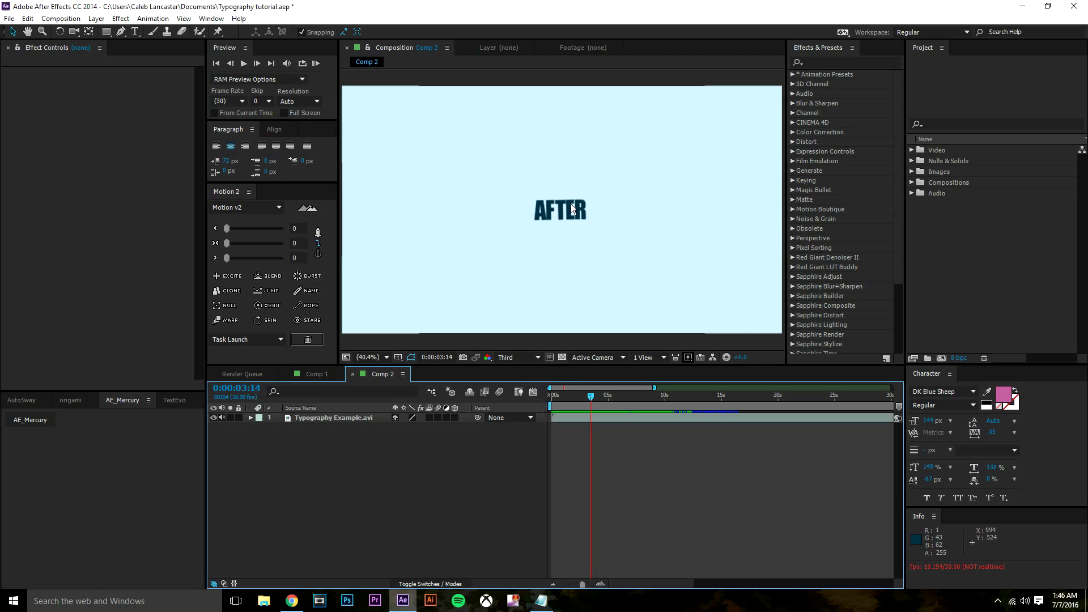
drag(591, 404, 620, 396)
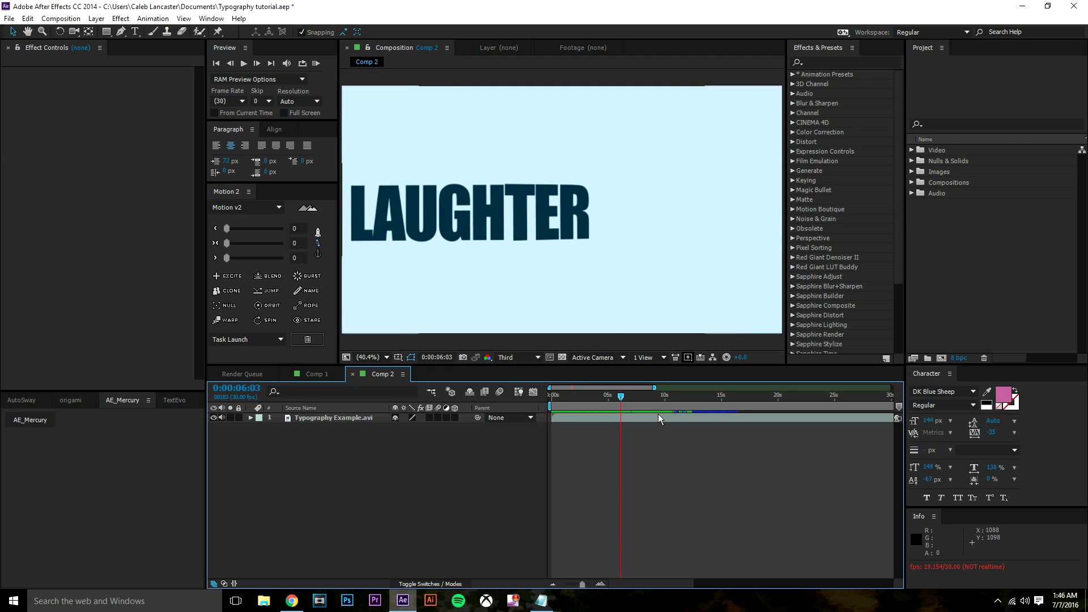
- Step frame by frame backward and forward around 0:00:06:00 to examine the movement of the LAUGHTER letters
key(Page_Up)
key(Page_Up)
key(Page_Up)
key(Page_Up)
key(Page_Up)
key(Page_Up)
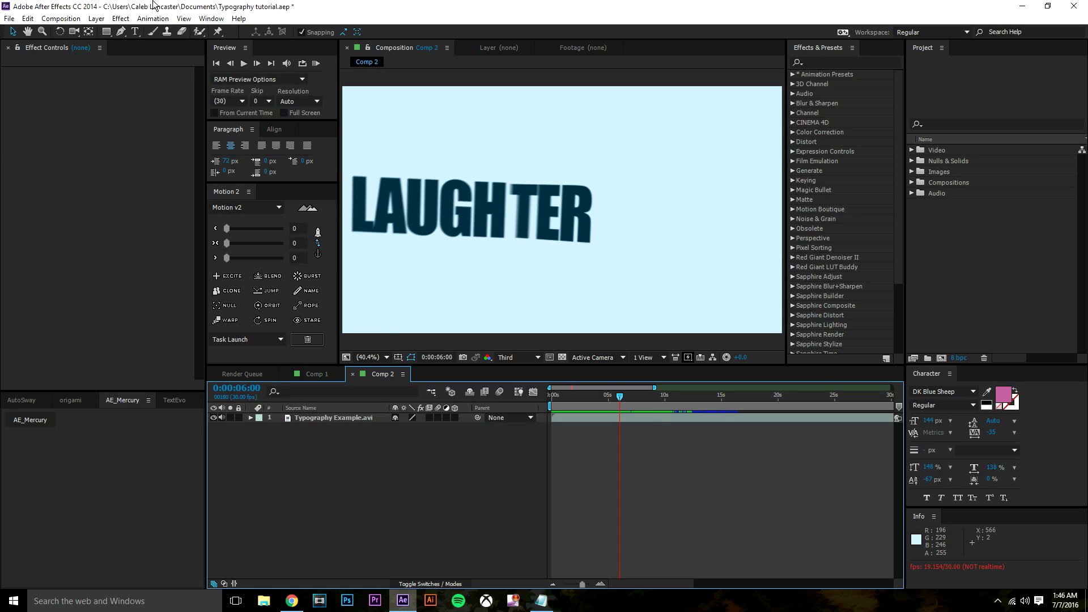
key(Page_Up)
key(Page_Down)
key(Page_Down)
key(Page_Down)
key(Page_Down)
key(Page_Down)
key(Page_Down)
key(Page_Down)
key(Page_Down)
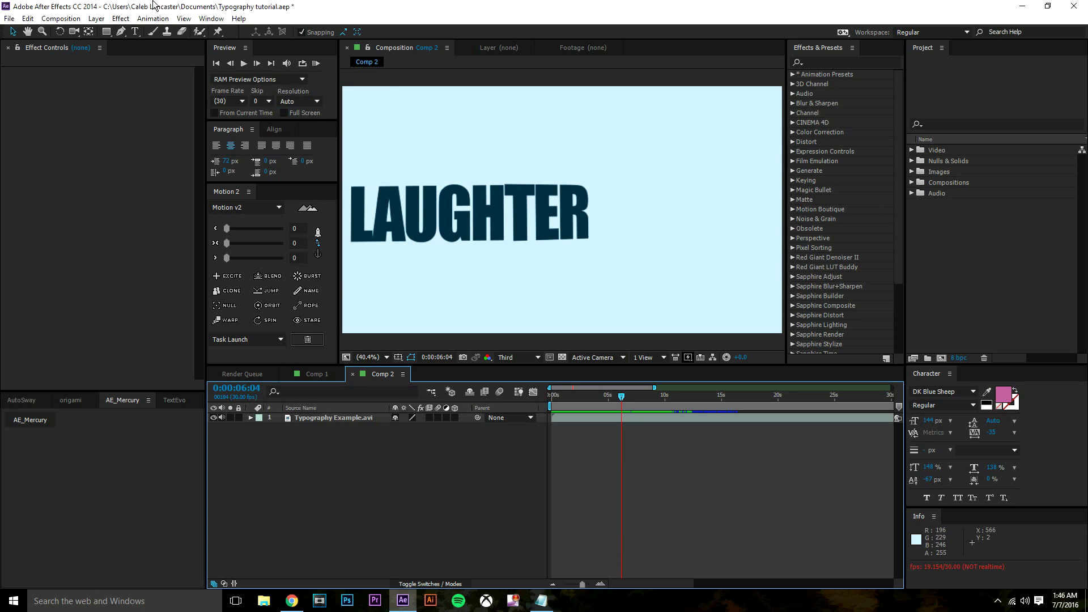
key(Page_Down)
key(Page_Down)
key(Page_Down)
key(Page_Down)
key(Page_Down)
key(Page_Down)
key(Page_Down)
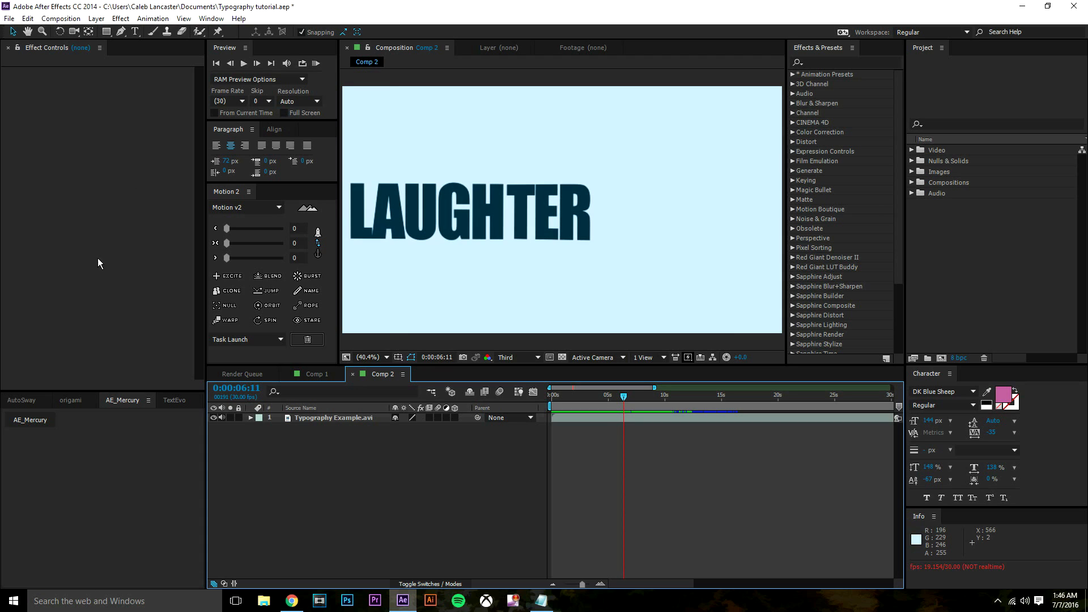
- Play the section after 0:00:07:00 to examine the move from LAUGHTER to COMES, and return to its start
drag(624, 393, 632, 399)
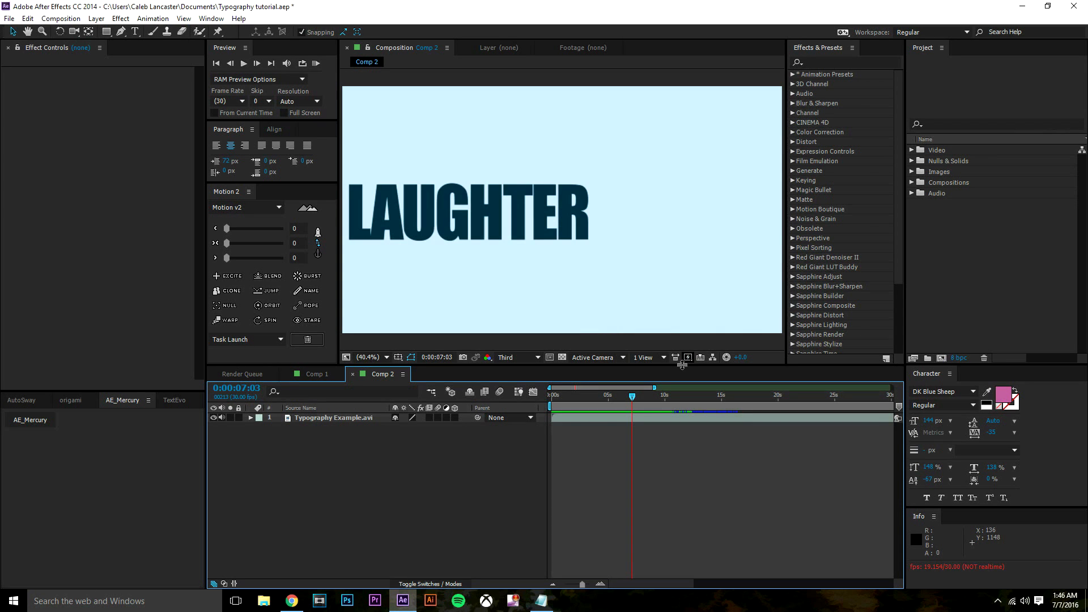
key(space)
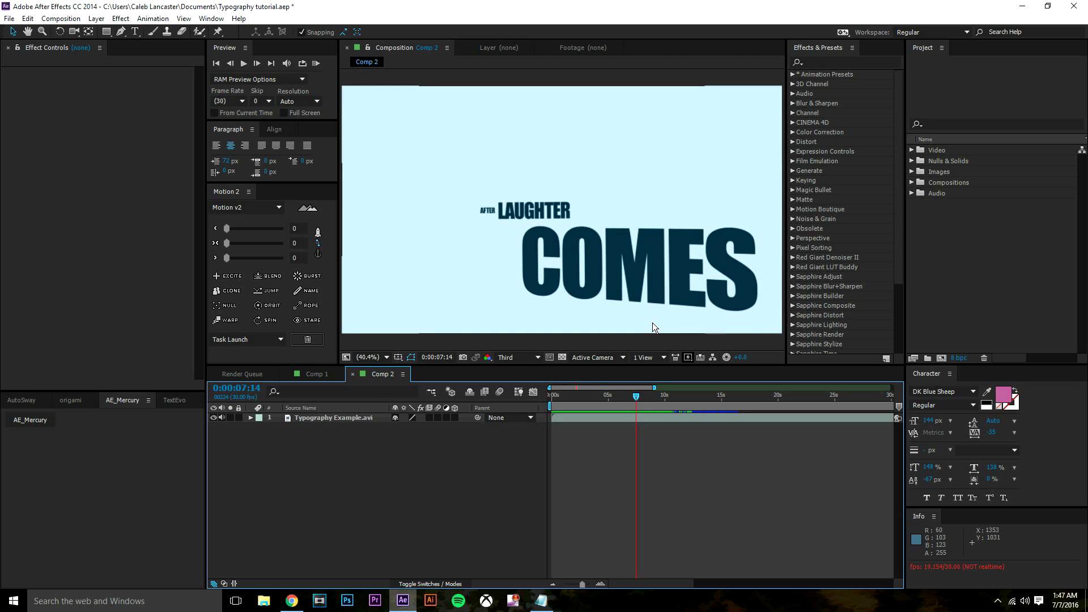
click(632, 400)
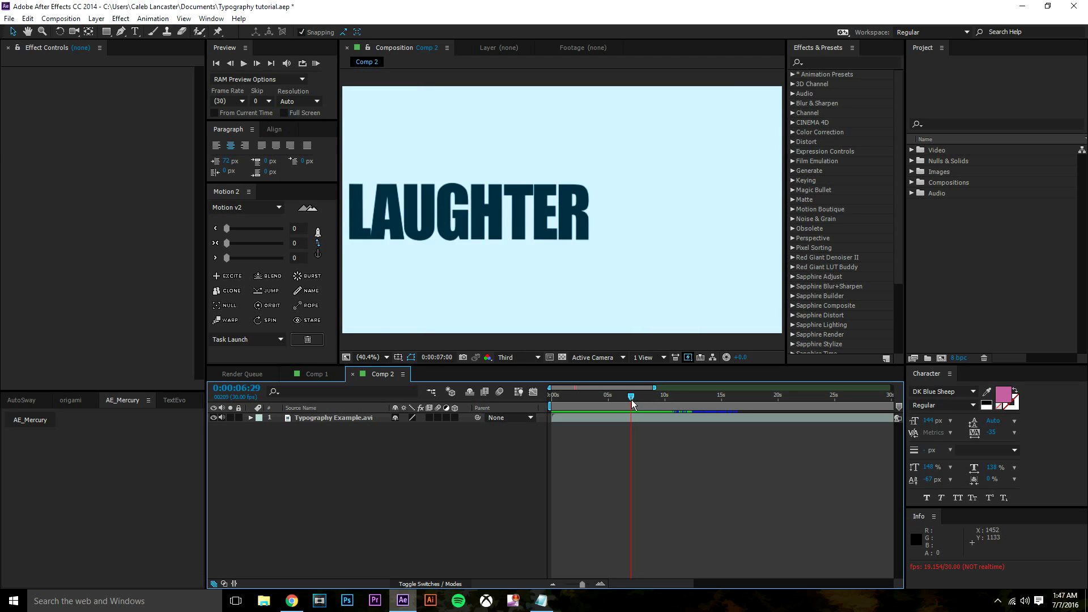
- Scrub repeatedly between LAUGHTER and TEARS to examine how the TEARS letters and the camera move near 0:00:08:20
drag(635, 403, 651, 417)
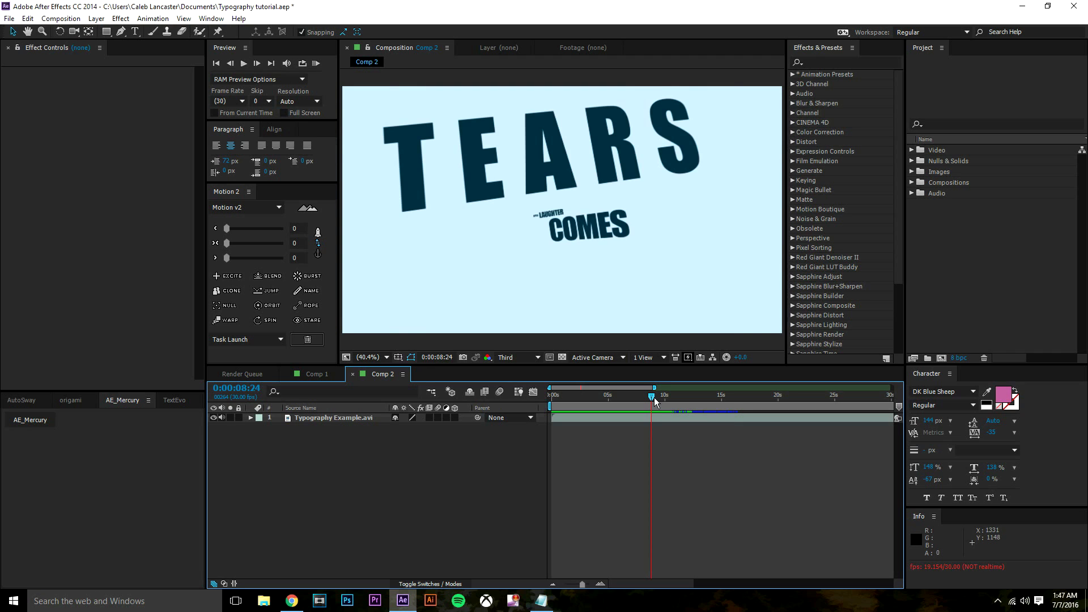
drag(654, 398, 649, 401)
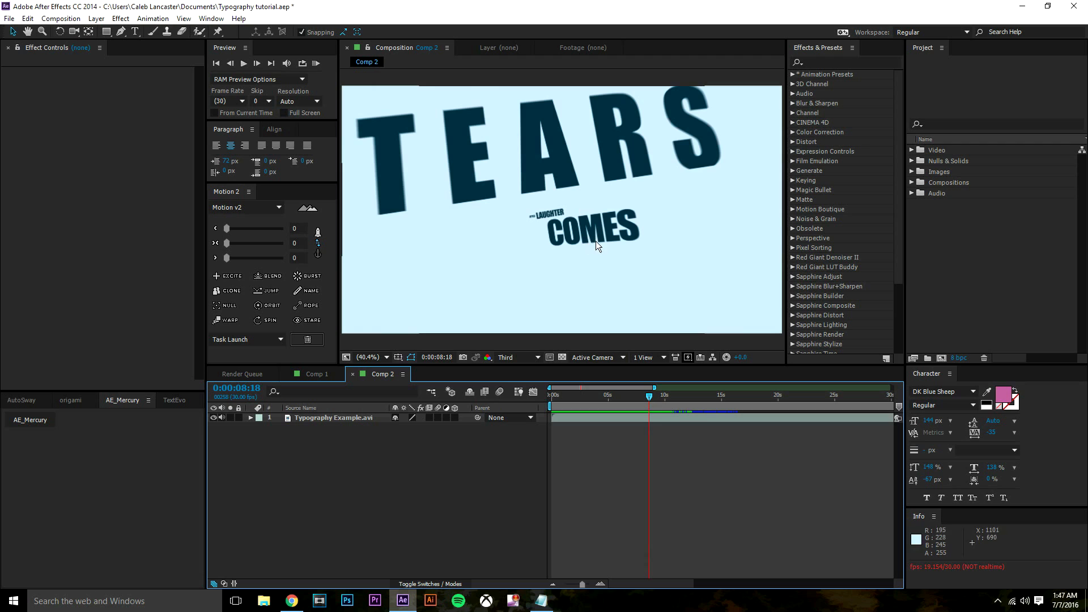
click(625, 399)
drag(625, 399, 653, 399)
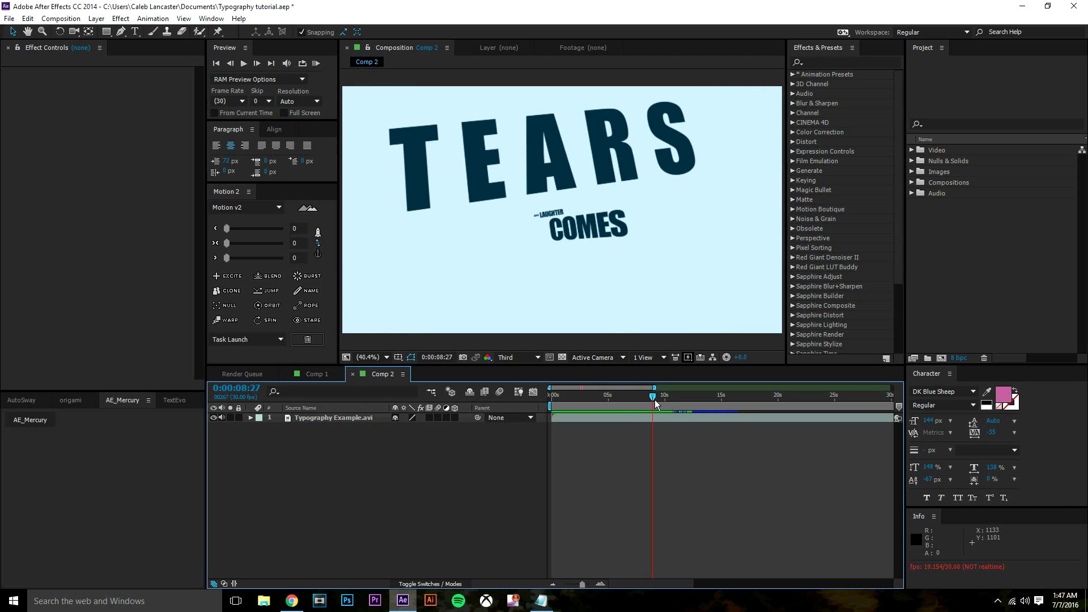
mouse_move(655, 400)
mouse_down()
mouse_move(641, 414)
mouse_move(652, 420)
mouse_up()
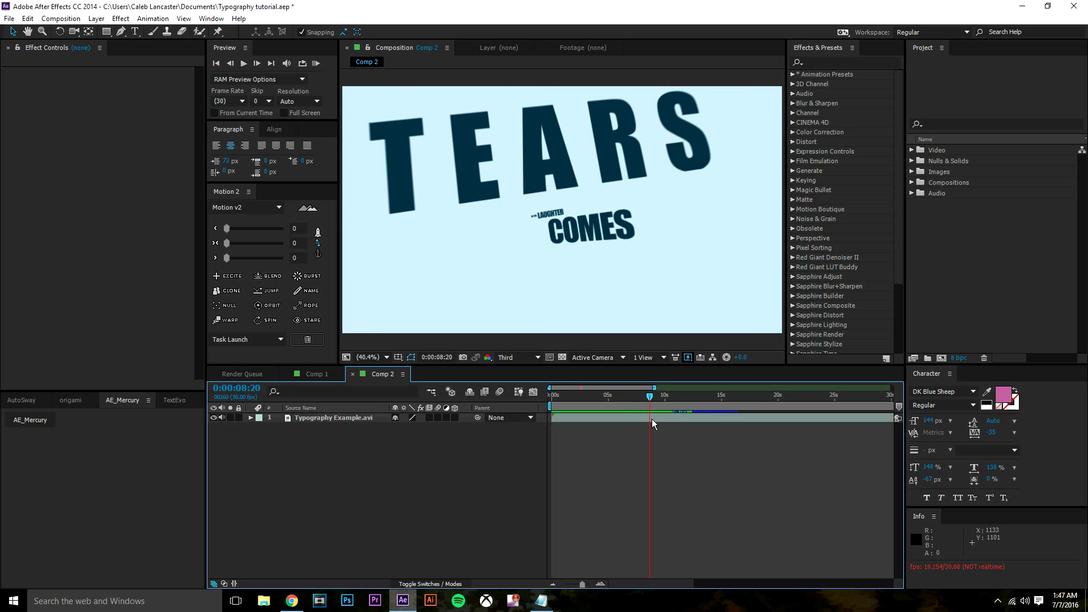
- Move the playhead back to the AF letters at 0:00:02:27
drag(654, 420, 574, 415)
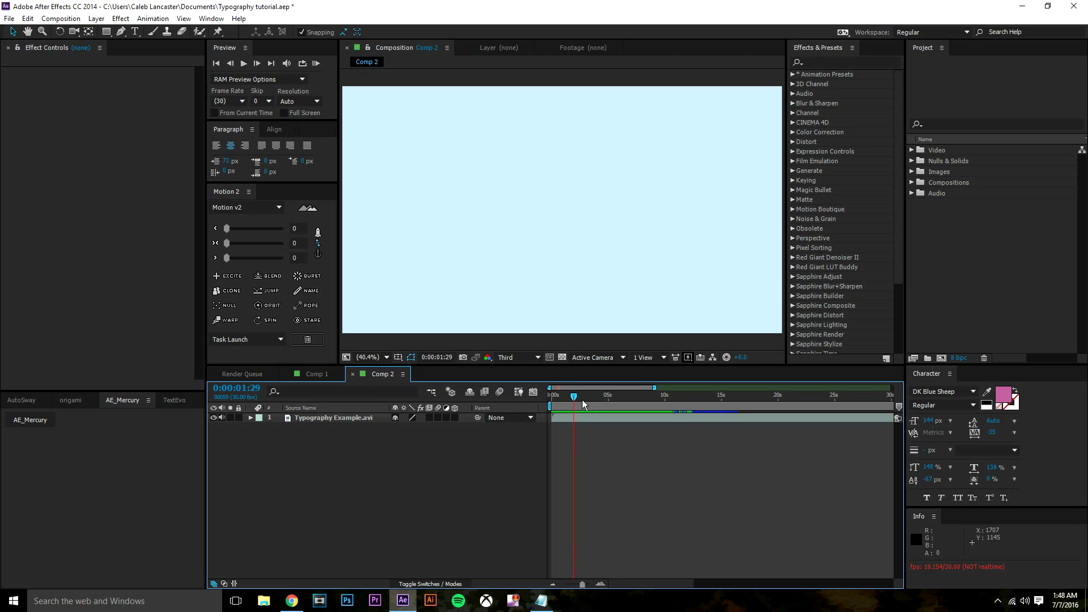
mouse_move(583, 400)
mouse_down()
mouse_move(562, 399)
mouse_move(594, 407)
mouse_move(562, 406)
mouse_move(585, 417)
mouse_up()
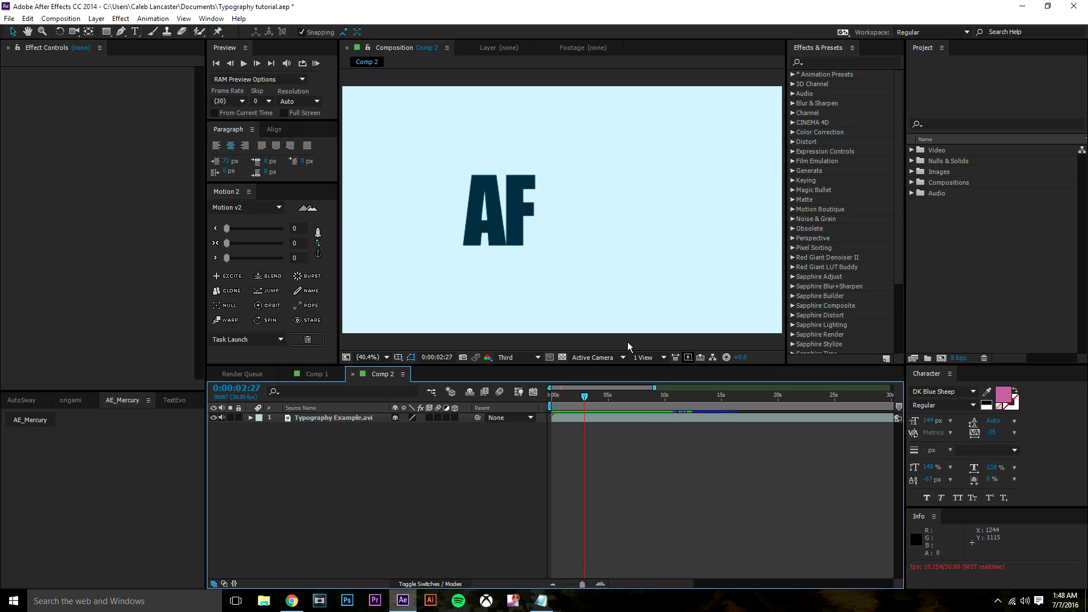
- Preview the audio from 0:00:02:14 and 0:00:05:05, scrubbing through AFTER to examine how the words match the sound
drag(577, 396, 579, 397)
key(KP_Decimal)
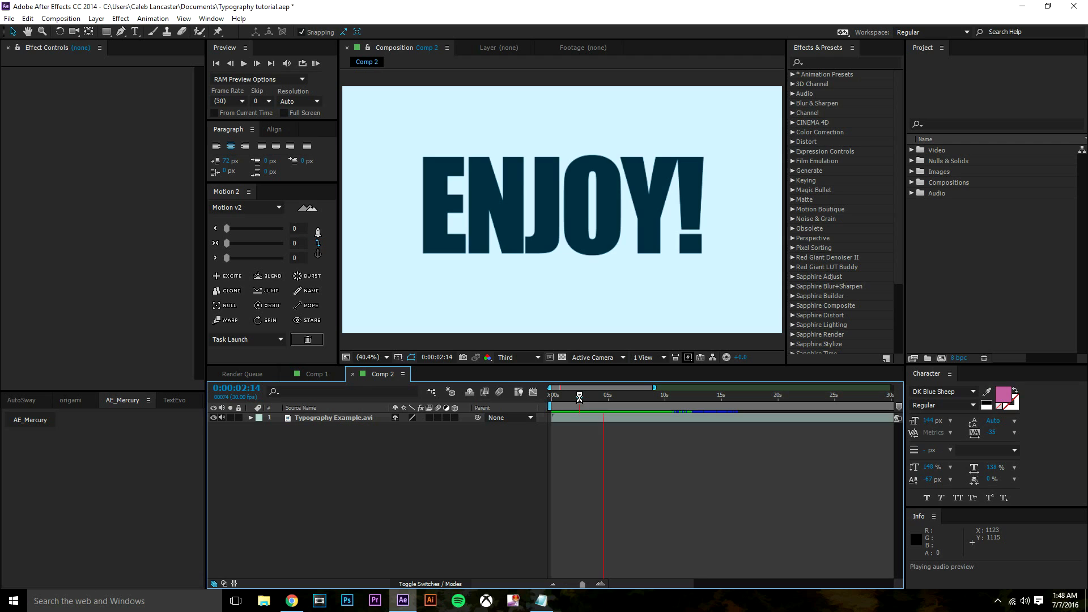
drag(579, 397, 588, 413)
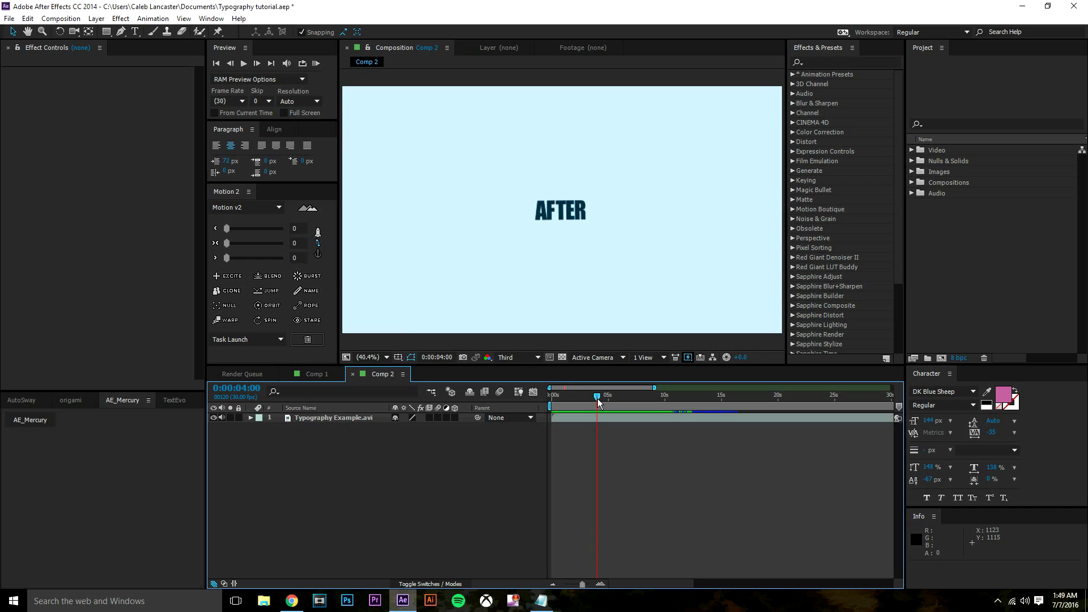
mouse_move(593, 396)
mouse_down()
mouse_move(620, 403)
mouse_move(605, 400)
mouse_move(611, 408)
mouse_up()
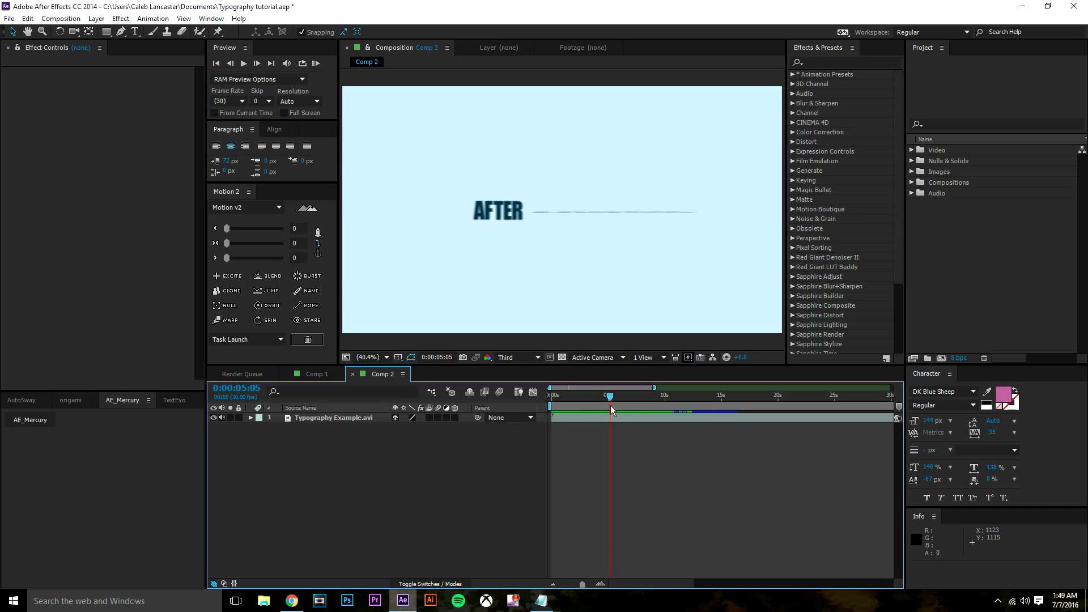
key(KP_Decimal)
- Return to the start of the example and scrub through to TEARS at 0:00:09:02 to review the whole sequence
drag(610, 405, 572, 414)
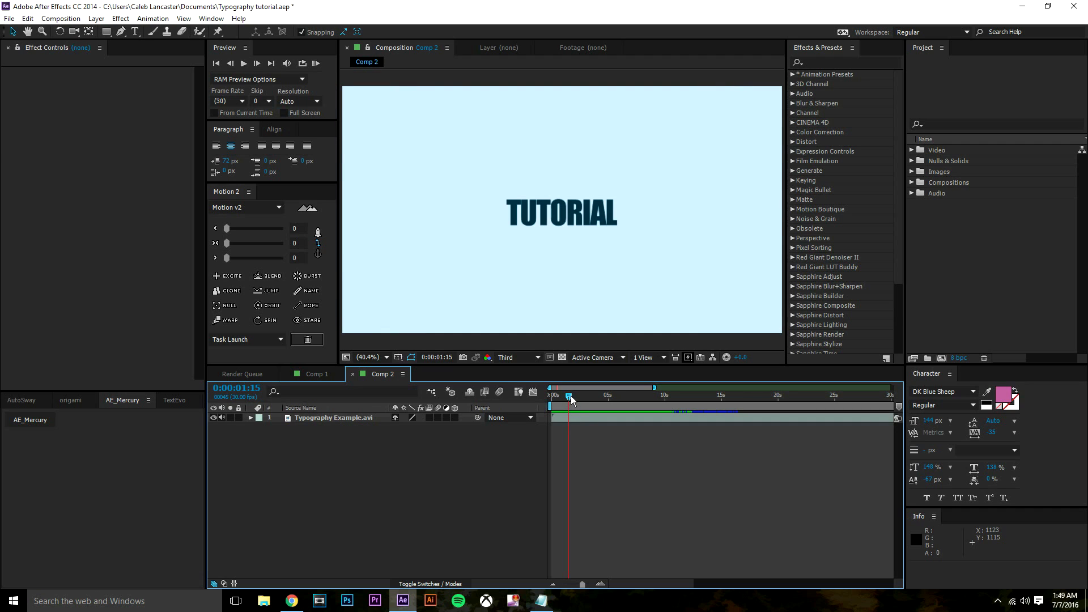
mouse_move(570, 396)
mouse_down()
mouse_move(551, 396)
mouse_move(578, 398)
mouse_move(554, 385)
mouse_up()
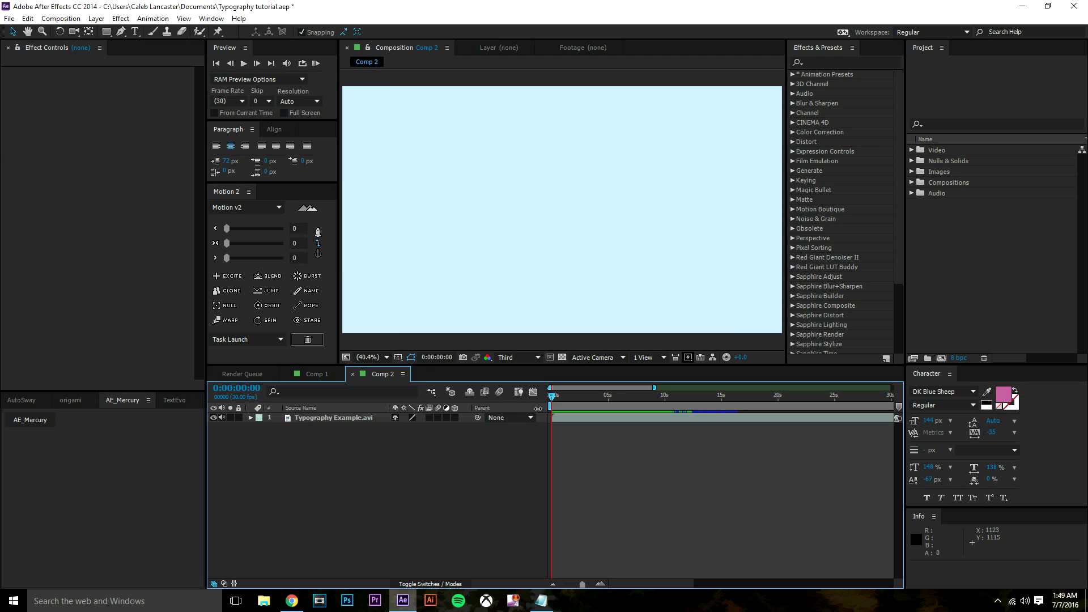
drag(552, 399, 653, 453)
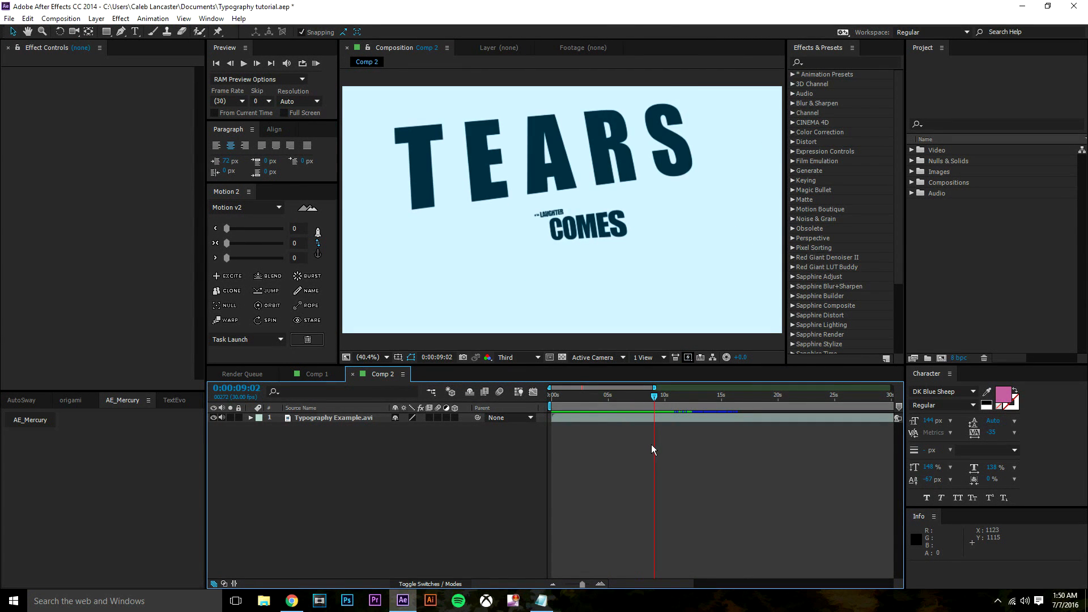
- Create a 1920 x 1080, 30 fps composition lasting 0:00:07:17, with its background sampled from the example's light blue
key(ctrl+n)
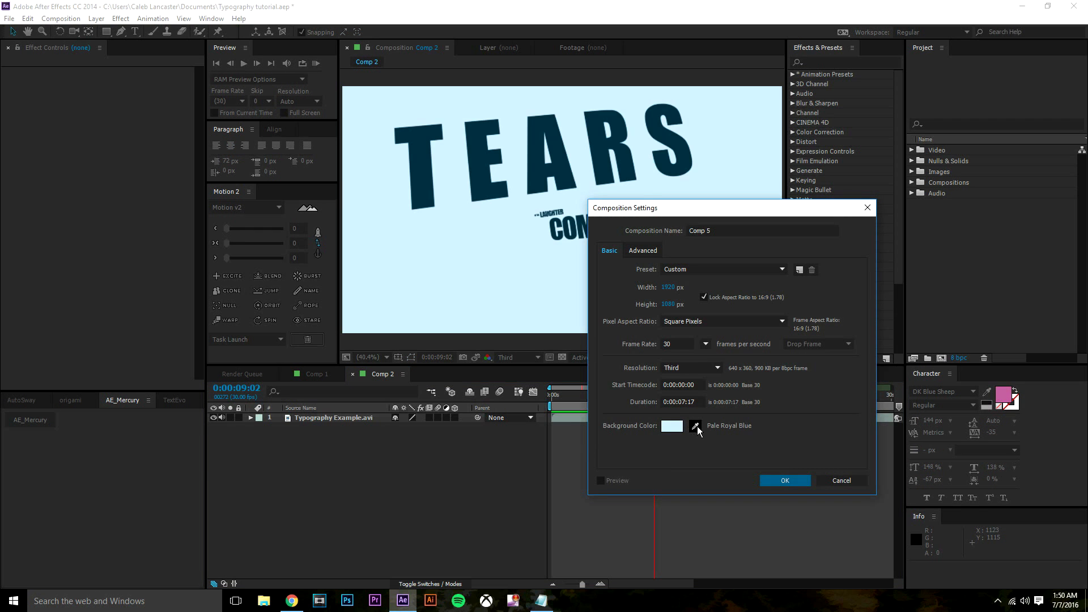
click(695, 426)
click(523, 303)
click(802, 486)
click(771, 478)
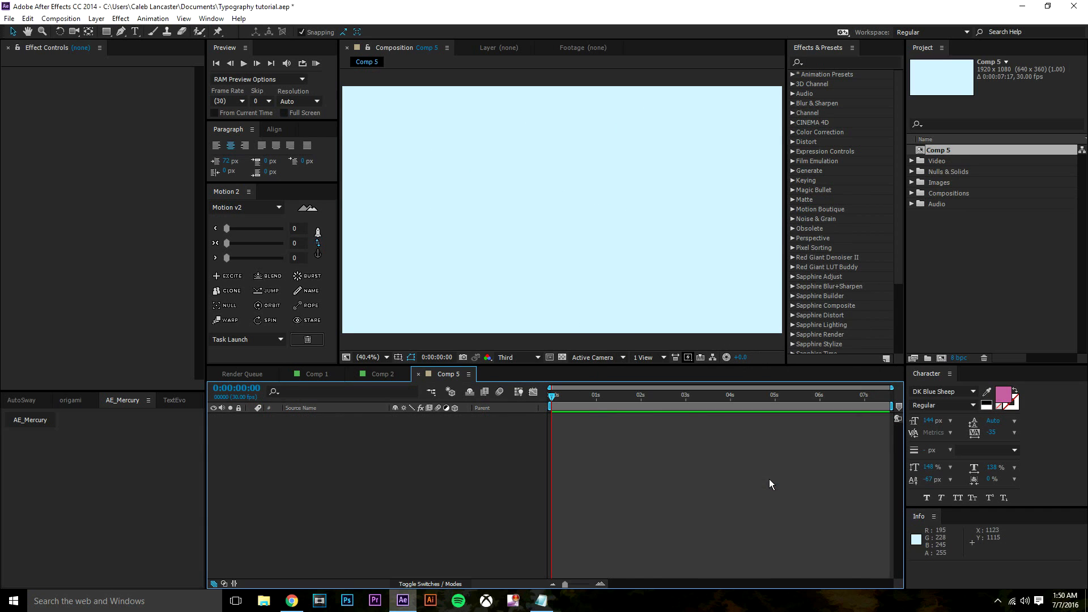
drag(590, 395, 434, 433)
drag(615, 406, 705, 409)
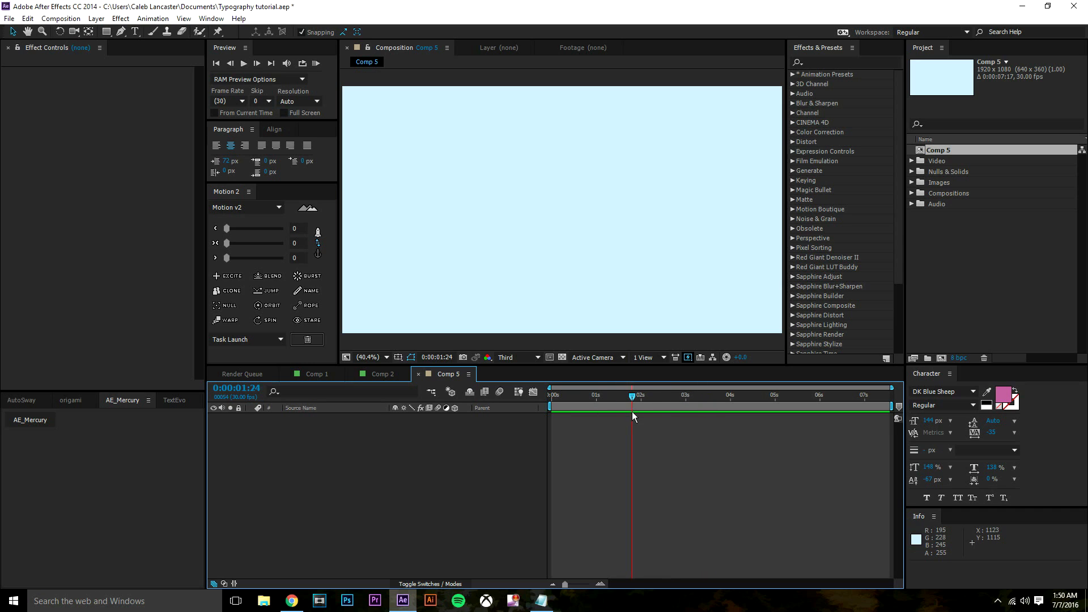
drag(633, 417, 447, 412)
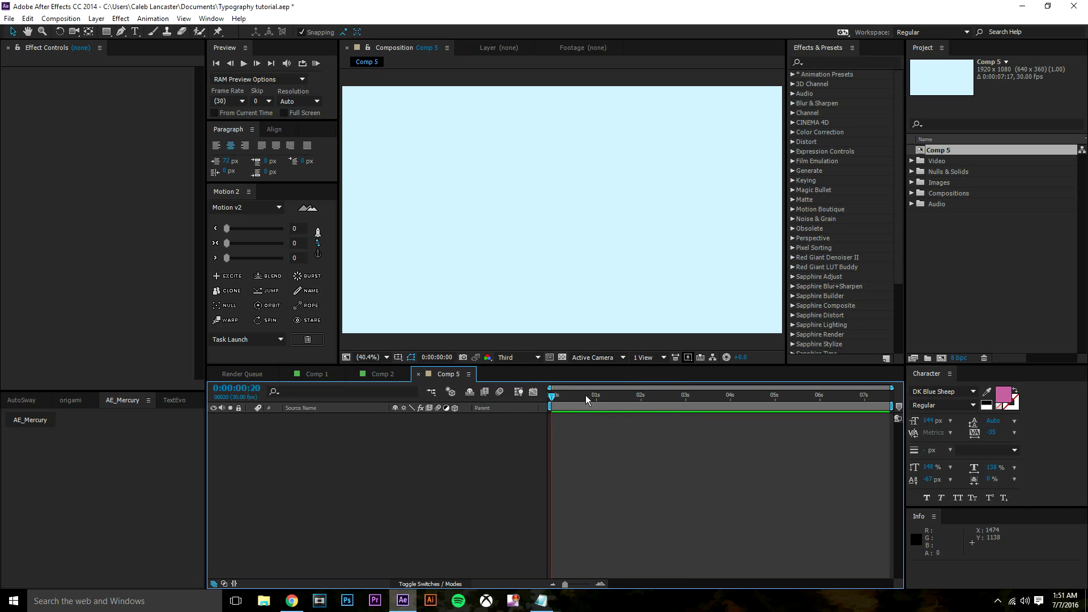
drag(586, 396, 446, 355)
- Scrub the example in Comp 2 from the AF letters at 0:00:02:23 to LAUGH at 0:00:05:24 to examine the word layout
click(381, 374)
drag(651, 396, 583, 419)
key(space)
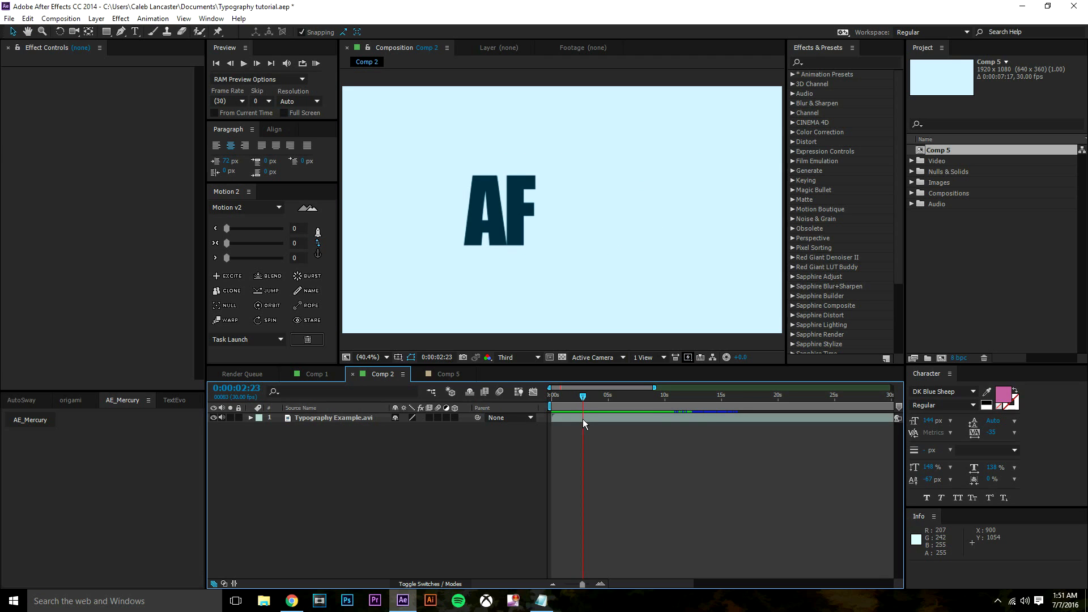
click(429, 376)
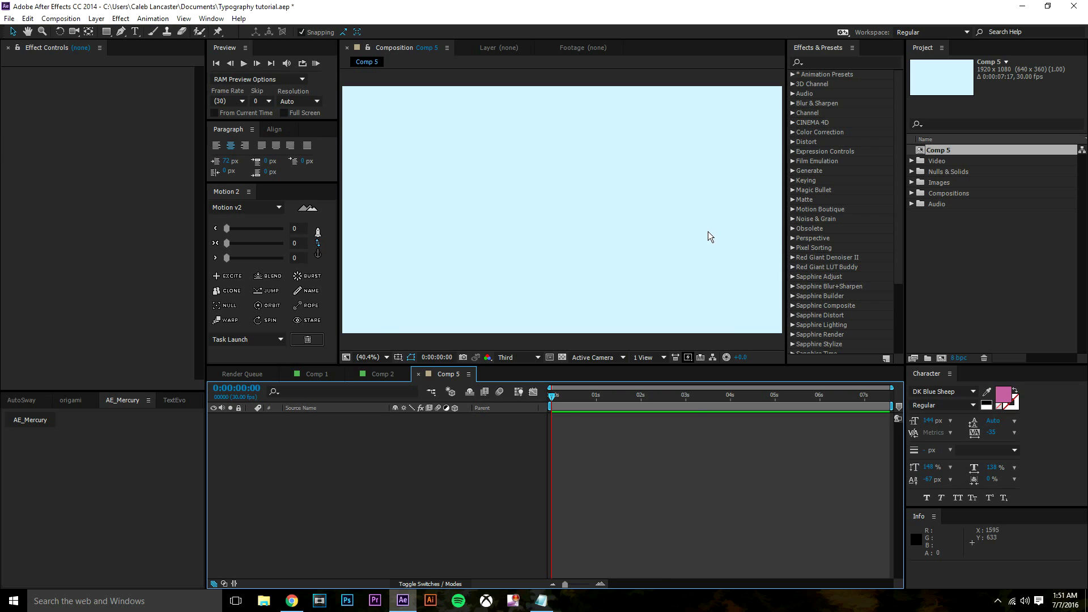
click(371, 376)
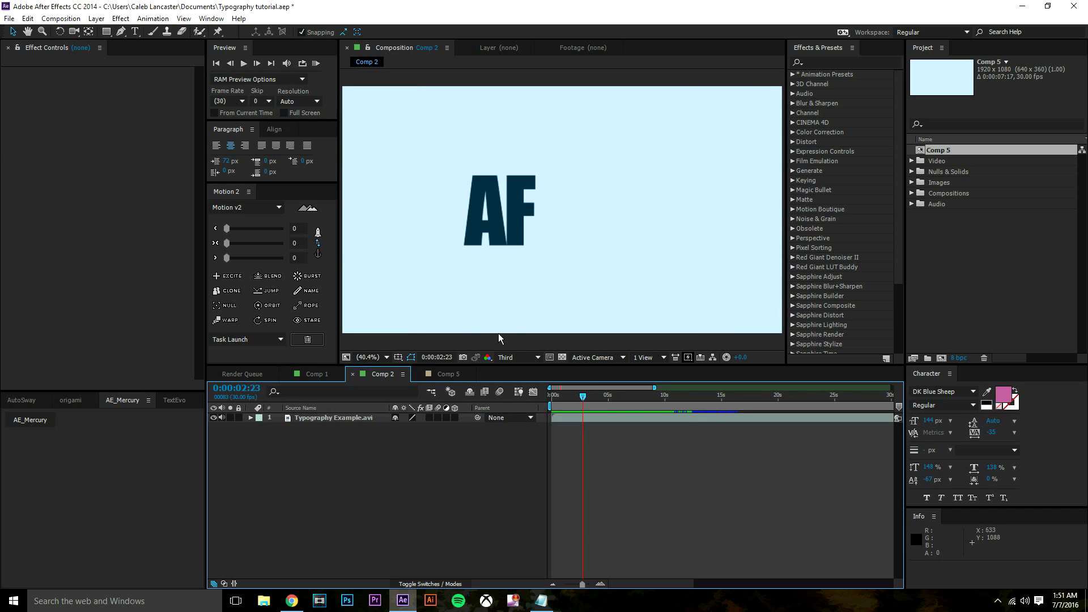
drag(591, 395, 617, 402)
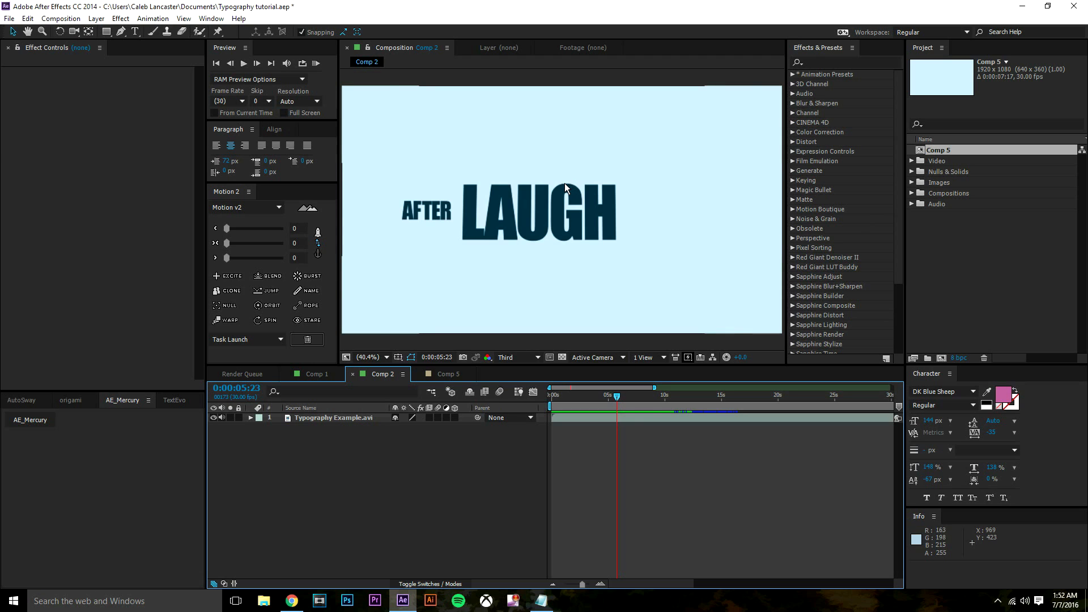
drag(617, 394, 618, 418)
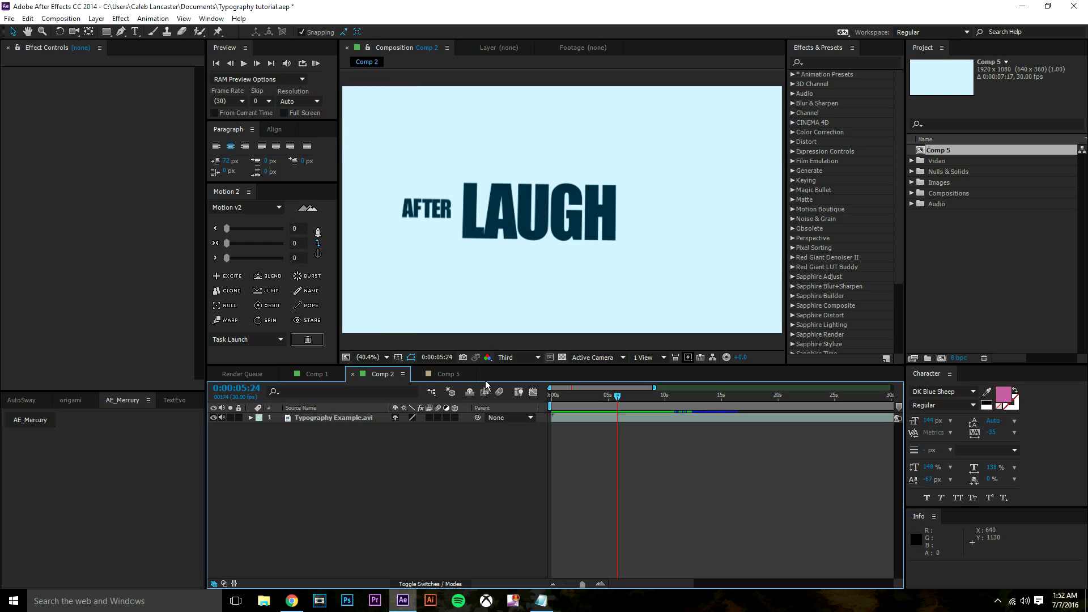
- Add the text ZOOM near the middle of Comp 5
click(460, 376)
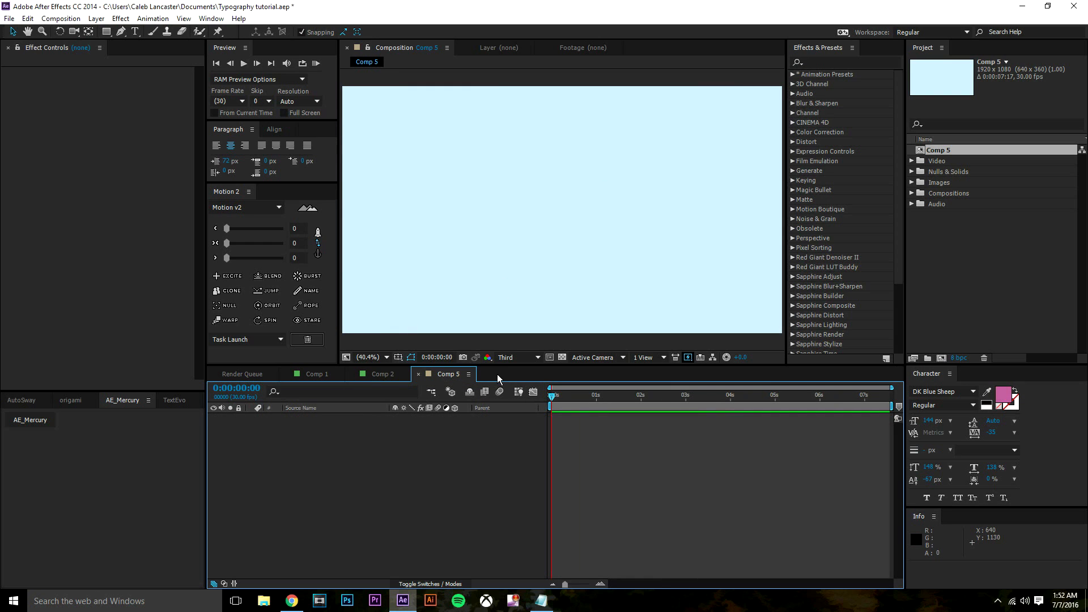
click(135, 32)
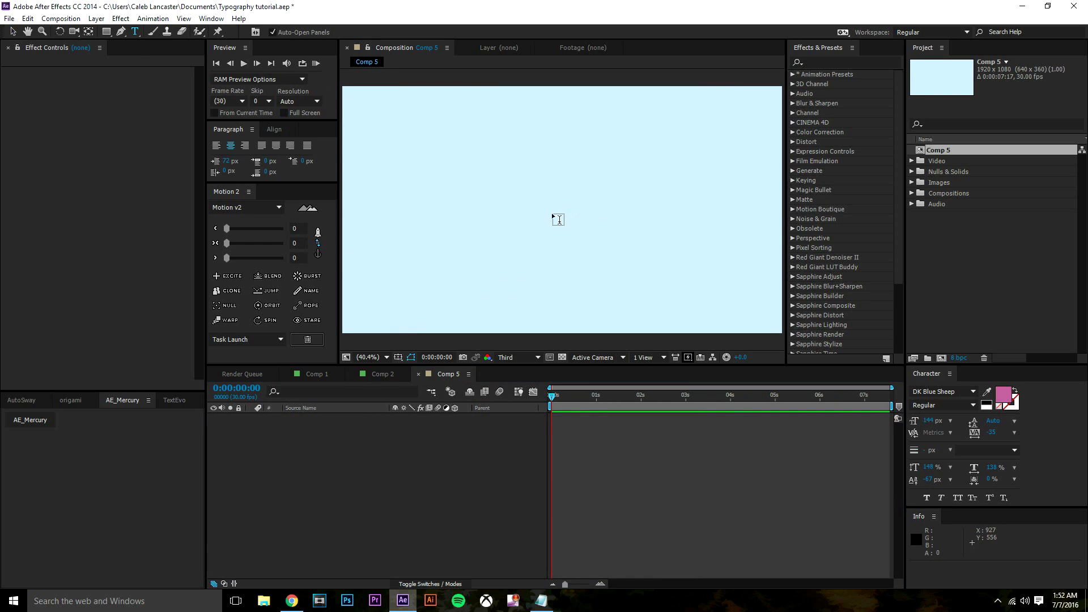
click(558, 219)
text(Z)
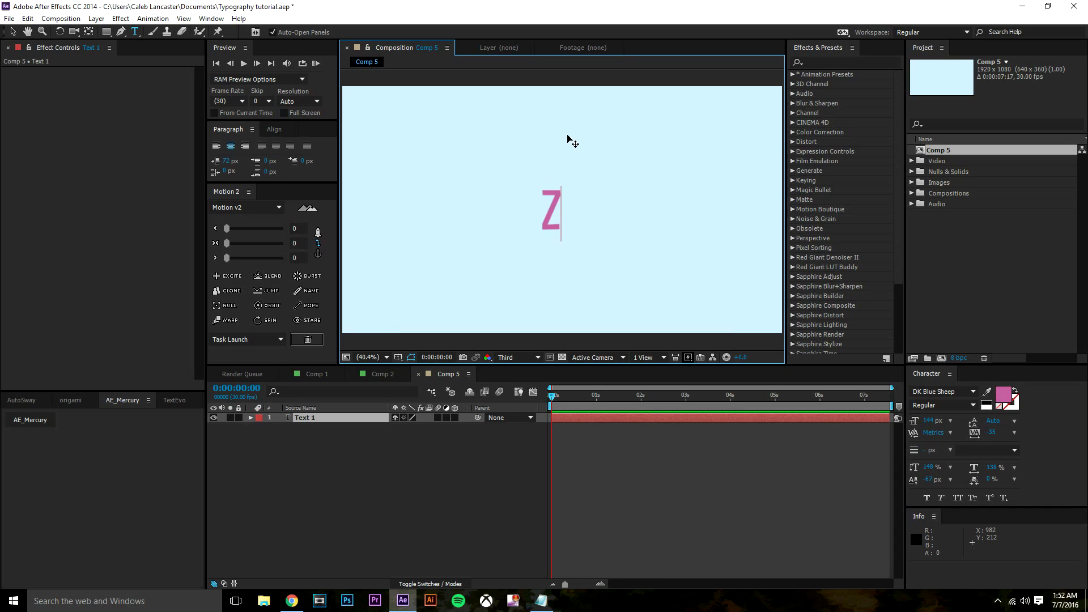
text(OOM)
- Set the font of the whole word ZOOM to Impact
key(ctrl+a)
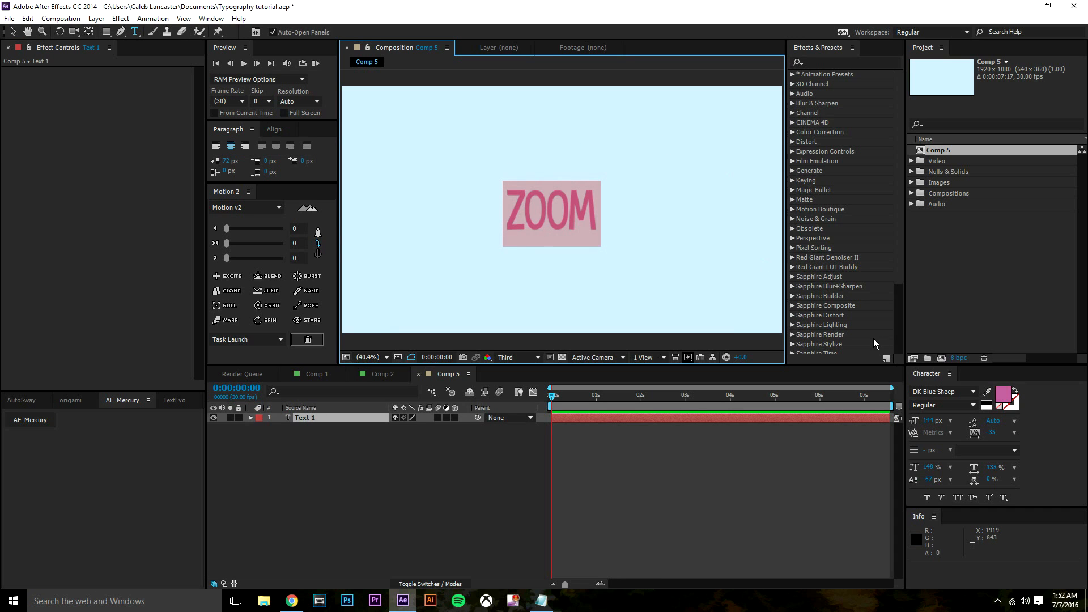
click(928, 389)
text(Impact)
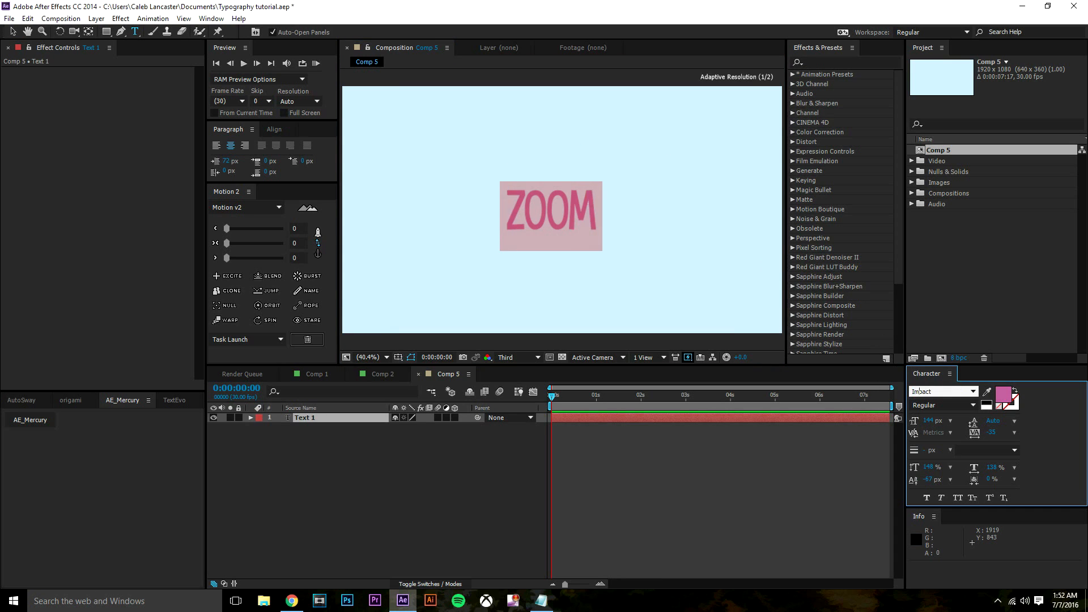
click(519, 217)
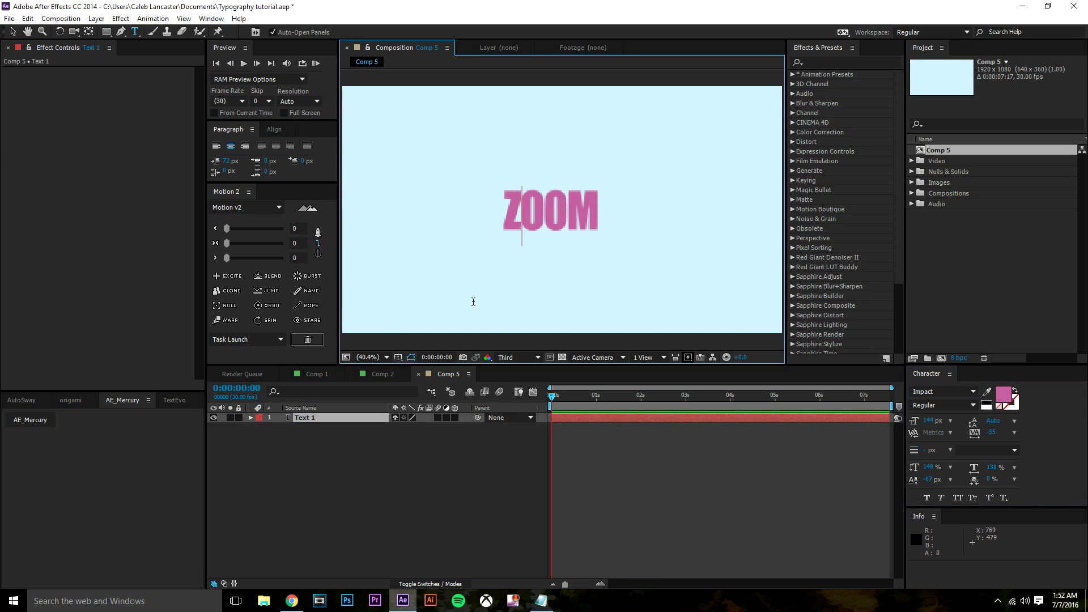
- Try to sample the dark blue of LAUGH in Comp 2 as the fill colour for ZOOM
click(394, 373)
click(987, 392)
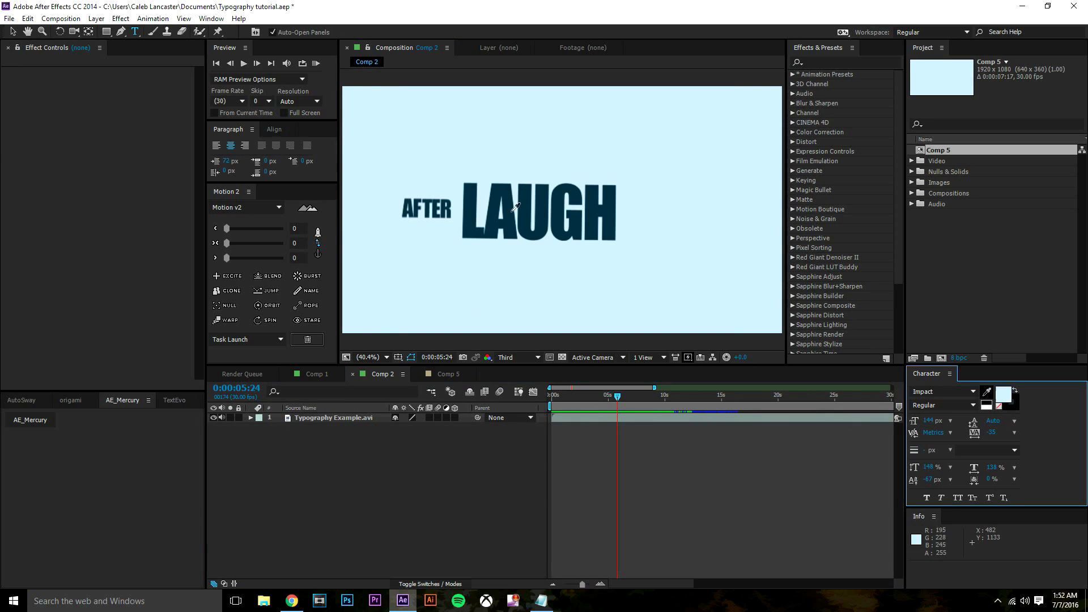
click(554, 206)
click(448, 374)
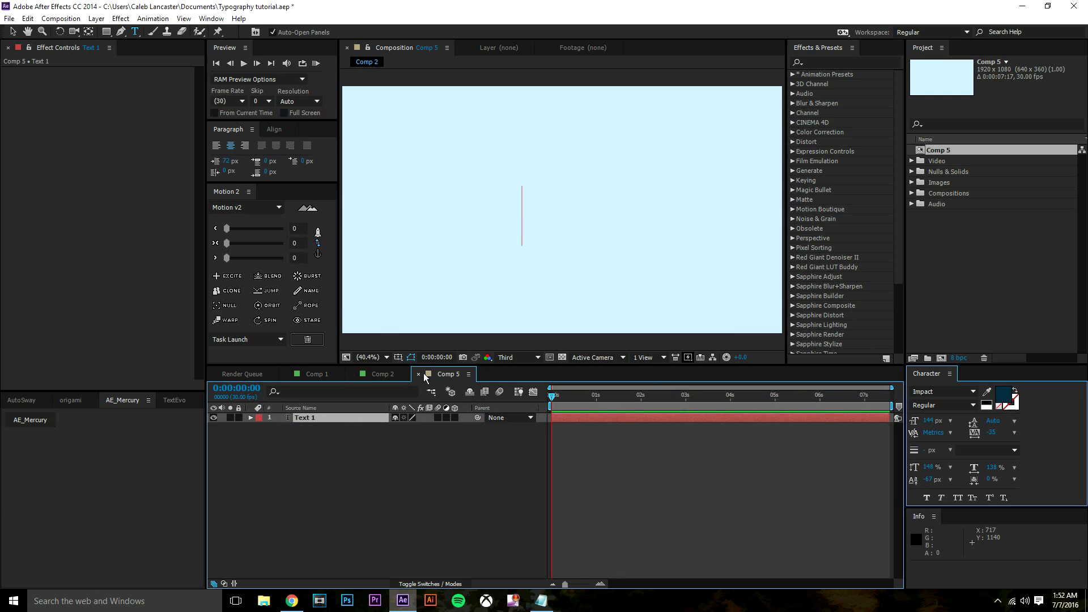
- Fill the word ZOOM with the dark blue sampled from the lettering in the colors.png preview
click(562, 234)
key(ctrl+a)
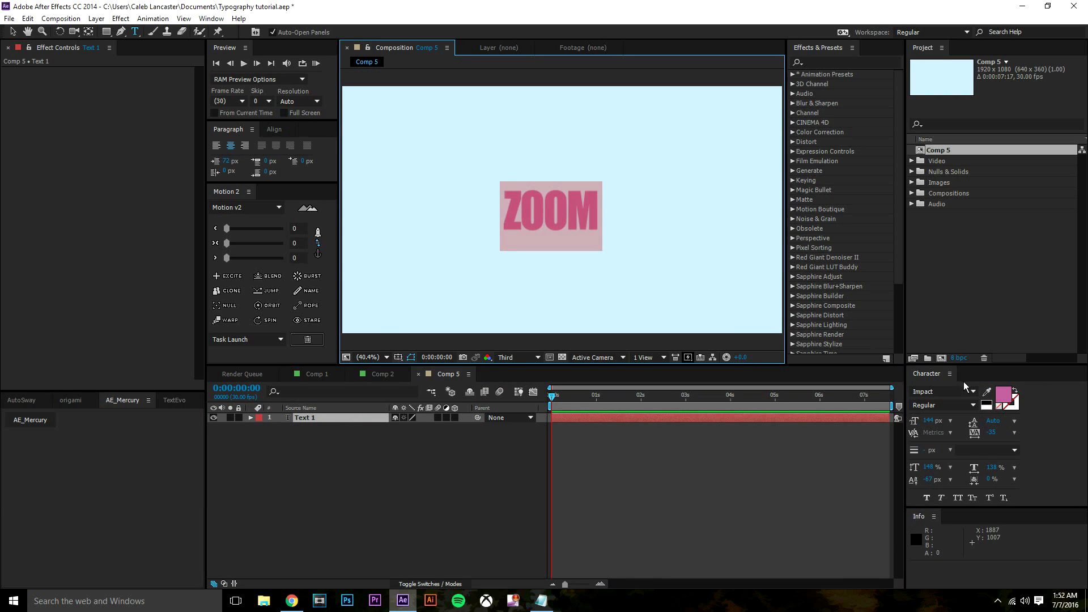
click(959, 162)
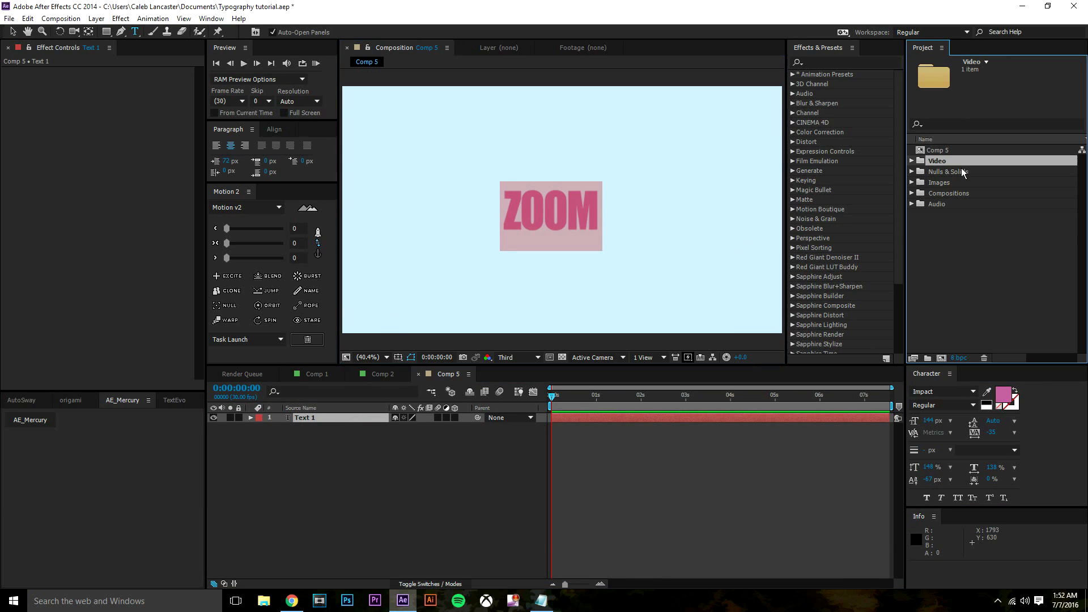
click(913, 182)
click(939, 194)
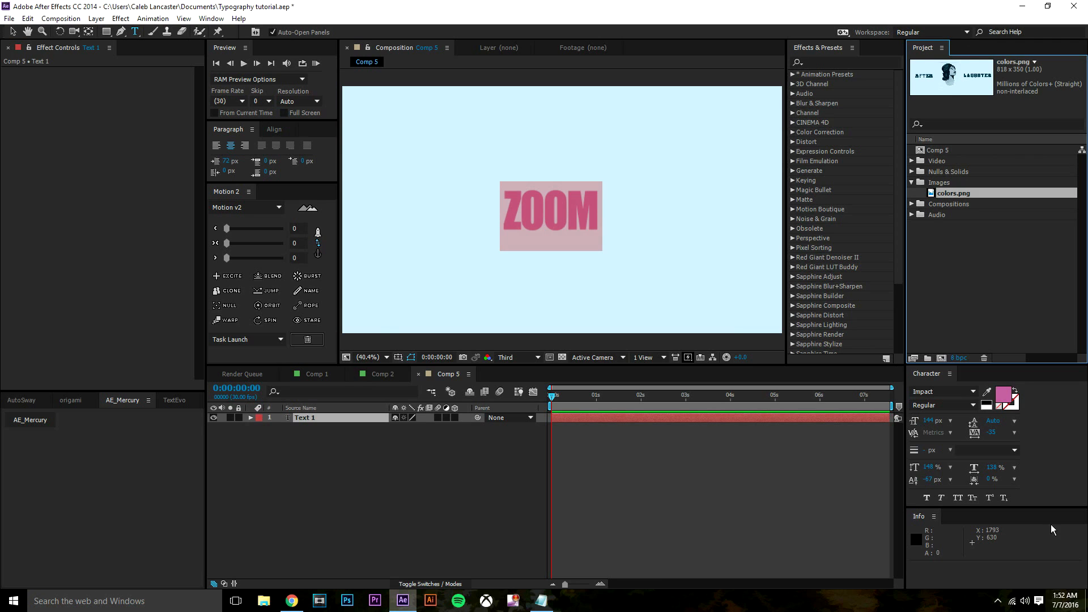
click(989, 391)
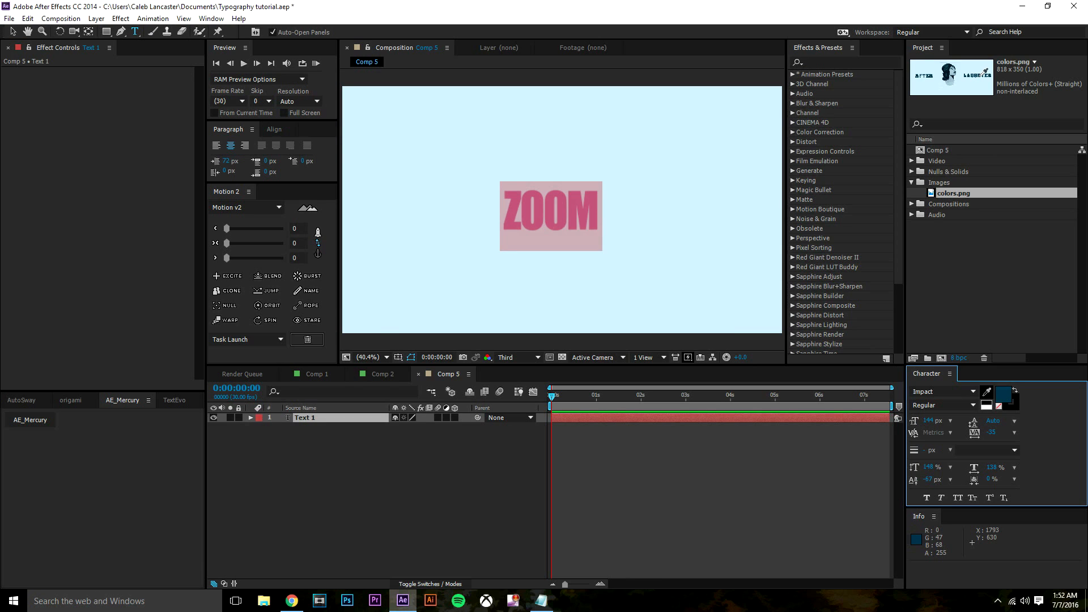
click(983, 75)
click(612, 234)
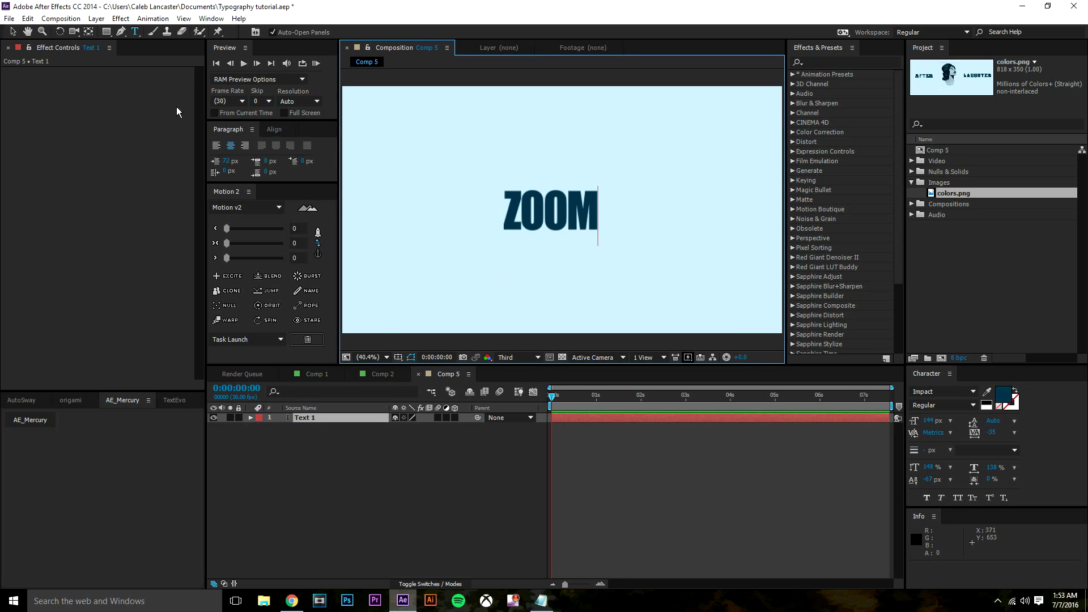
- Centre the ZOOM layer in the composition and shift it horizontally to the left by about 126 px
click(12, 31)
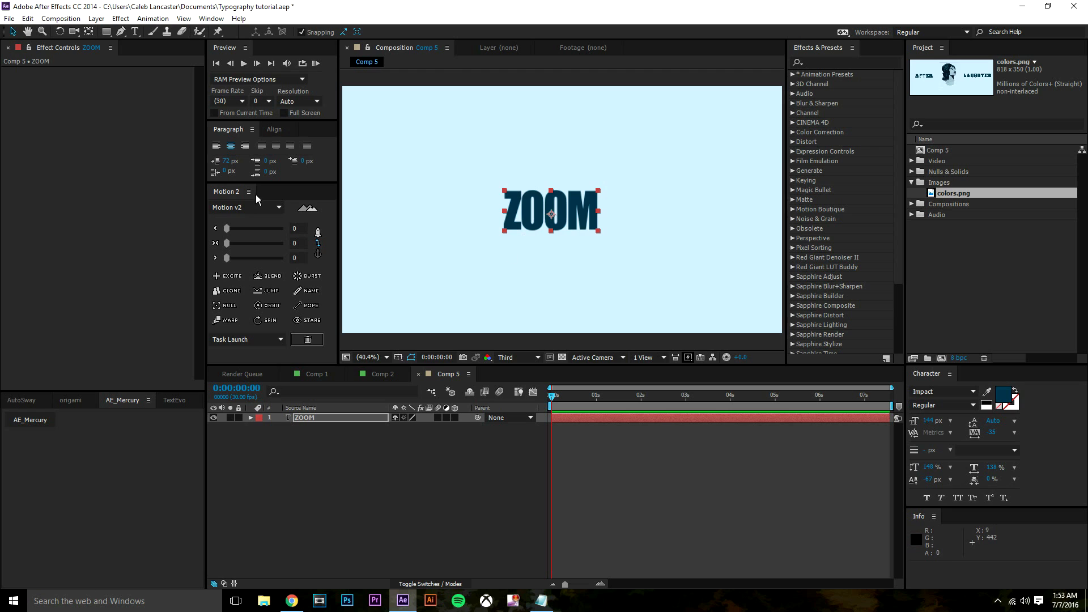
click(274, 131)
click(299, 161)
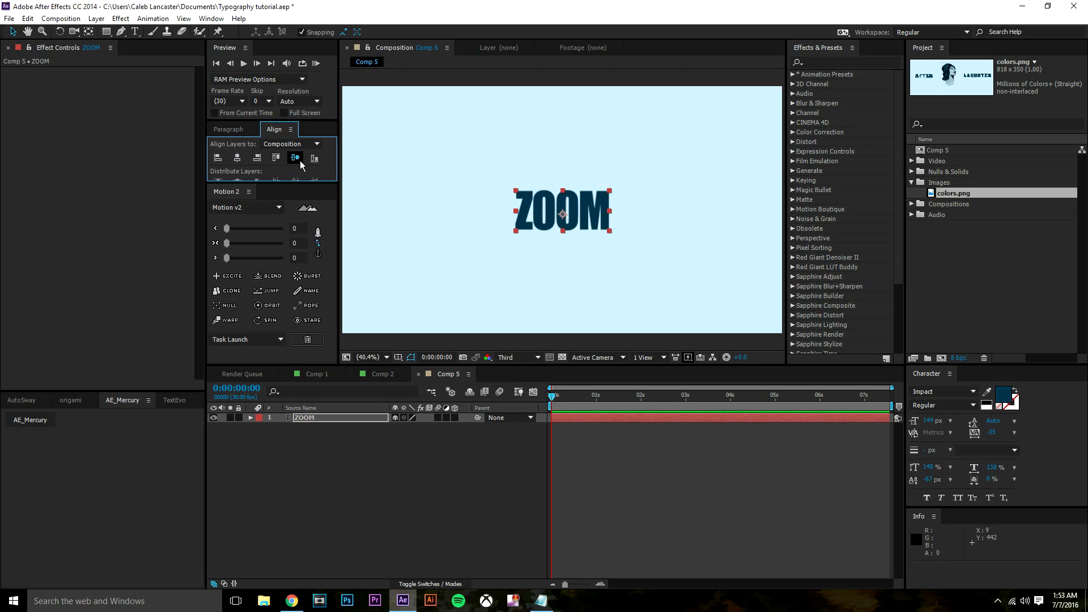
click(612, 485)
click(575, 215)
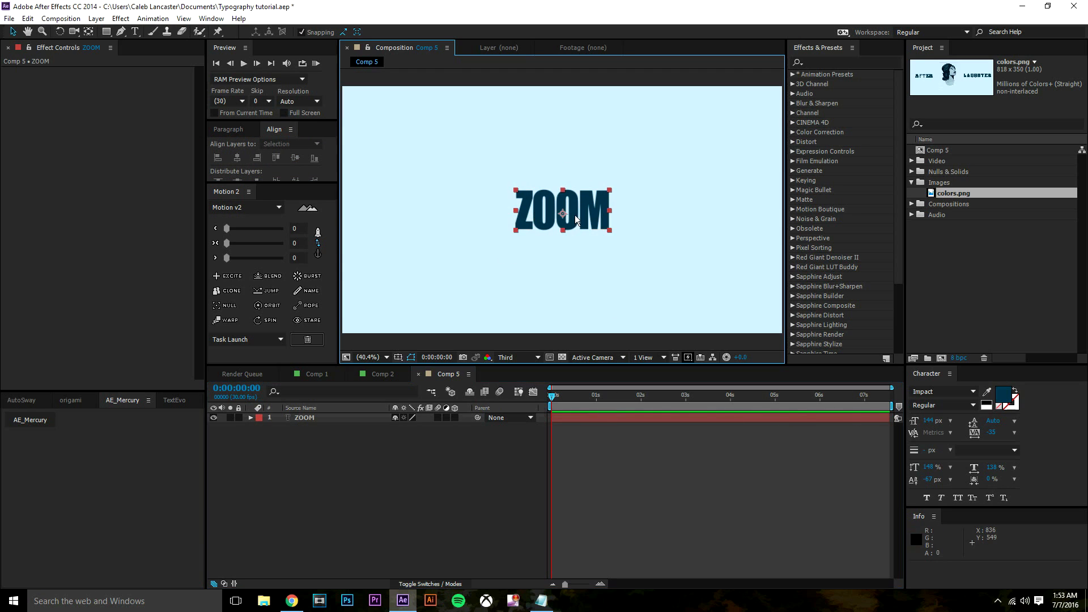
drag(602, 223, 573, 215)
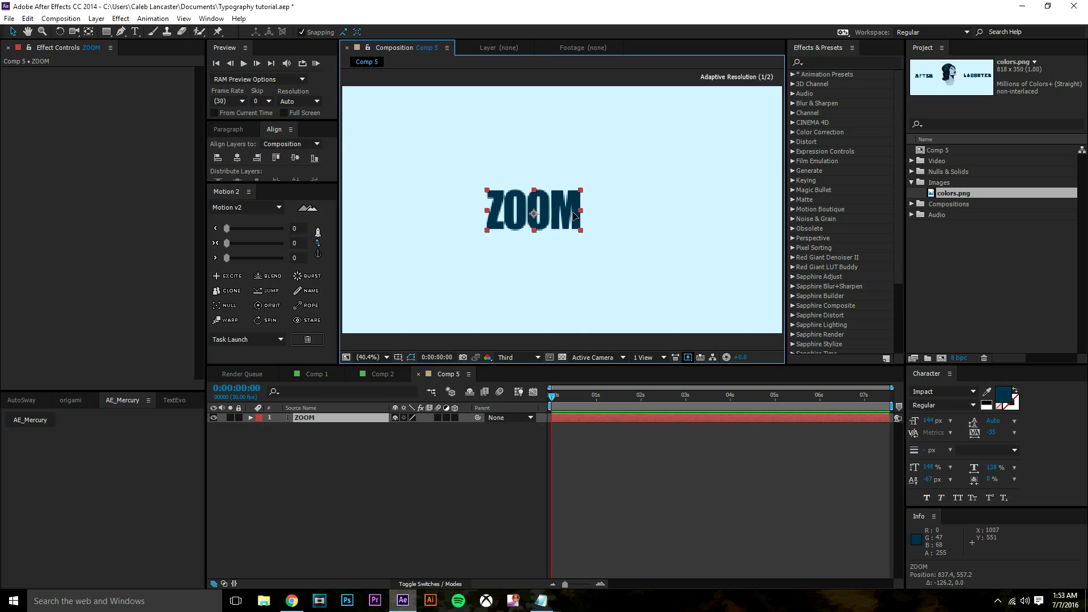
- Scrub Comp 2 from the AF letters at 0:00:02:29 to AFTER at 0:00:03:18 to examine how the word builds up
click(383, 374)
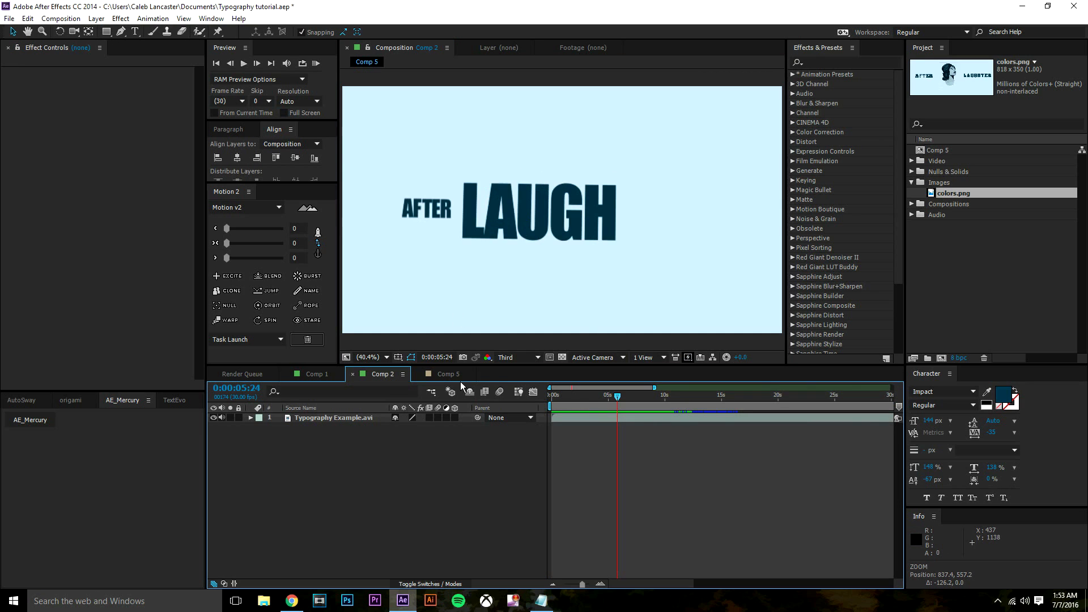
click(578, 396)
drag(577, 399, 584, 409)
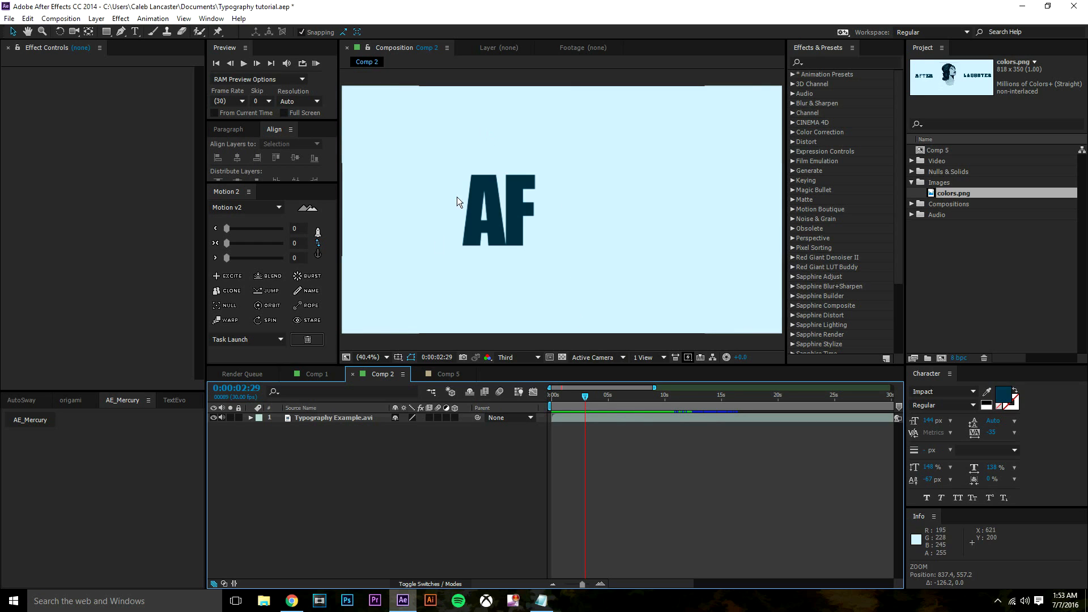
drag(571, 395, 593, 396)
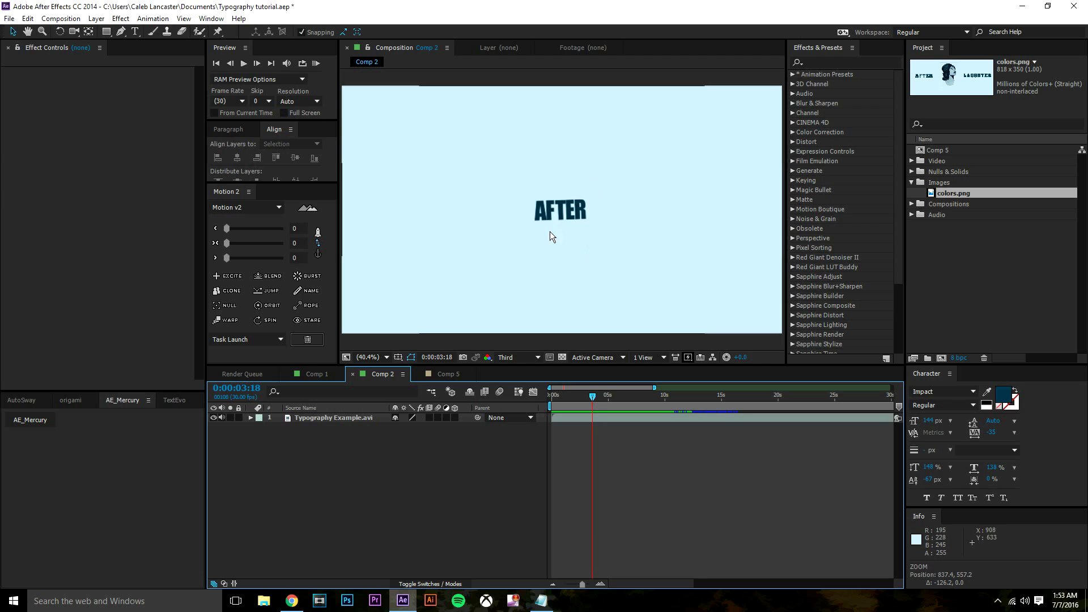
- Switch back to Comp 5, move the current time to 0:00:00:18 and select the ZOOM layer
click(446, 375)
drag(547, 209, 534, 209)
click(414, 448)
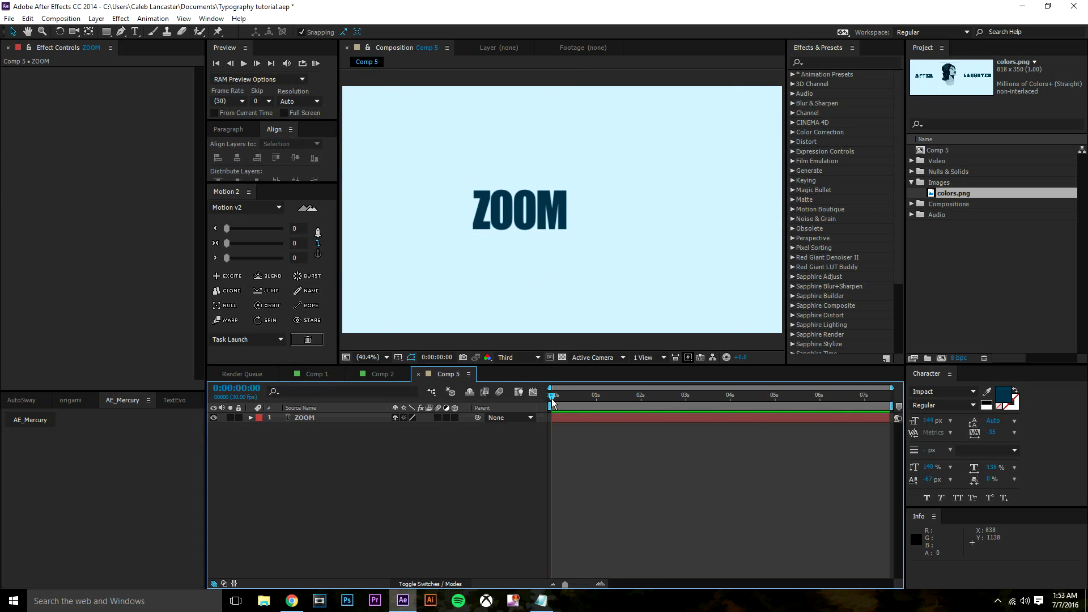
drag(552, 399, 579, 400)
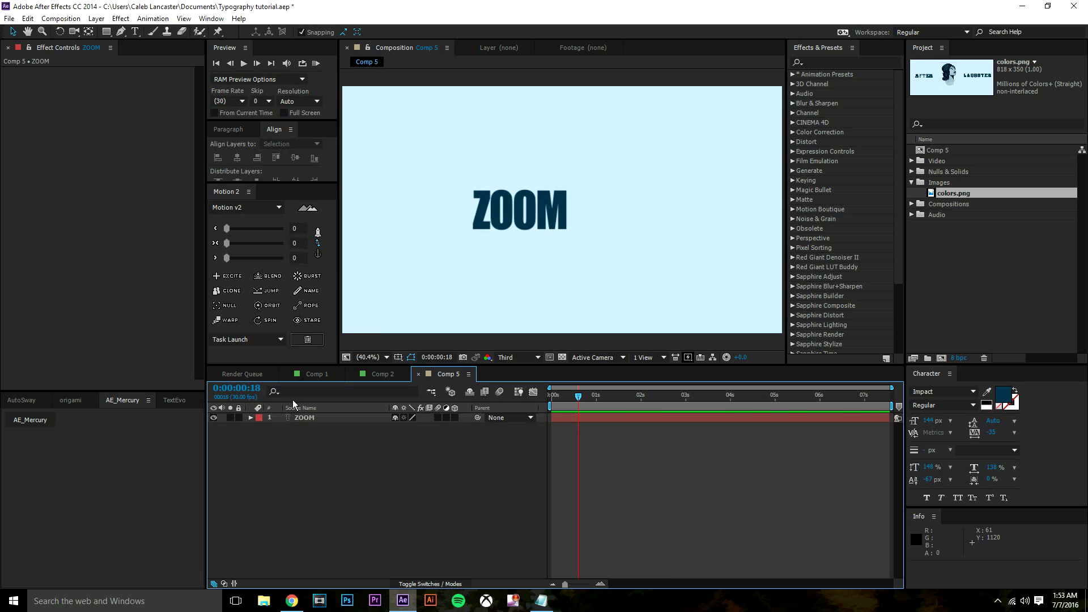
click(301, 417)
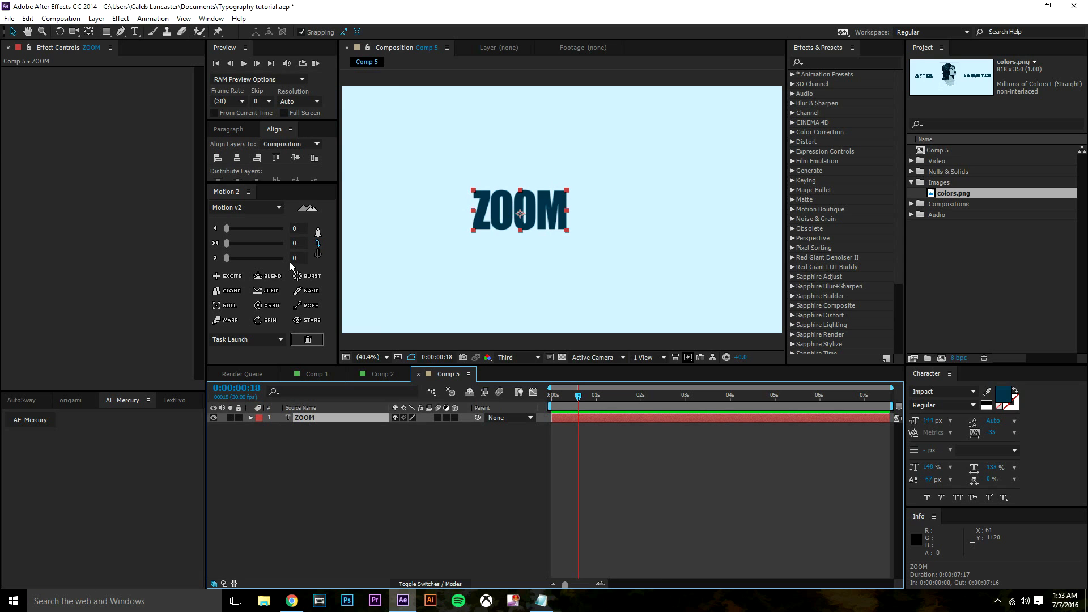
click(277, 129)
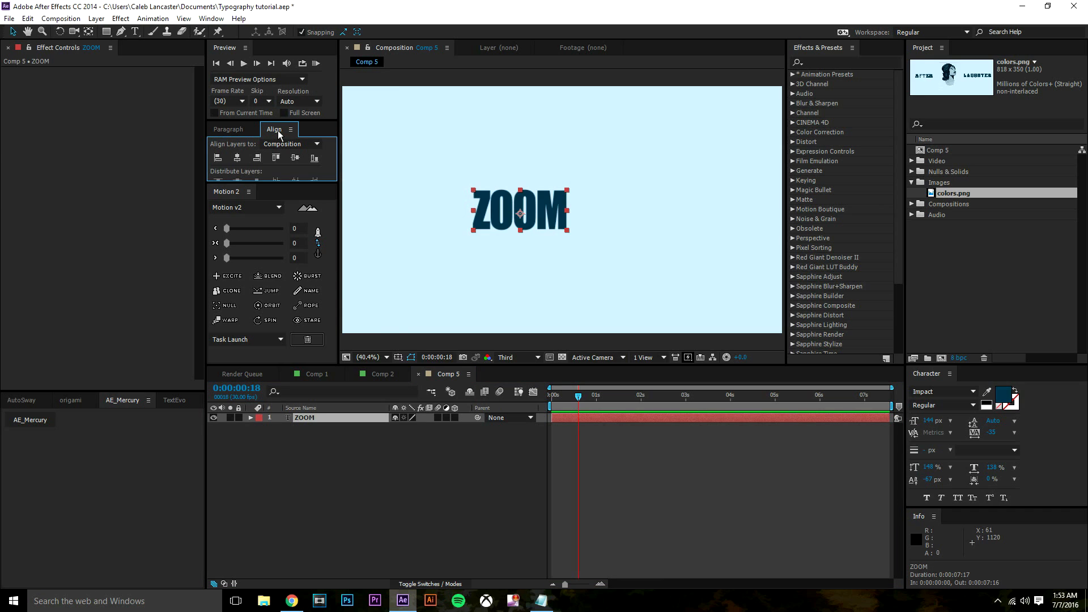
drag(278, 130, 250, 136)
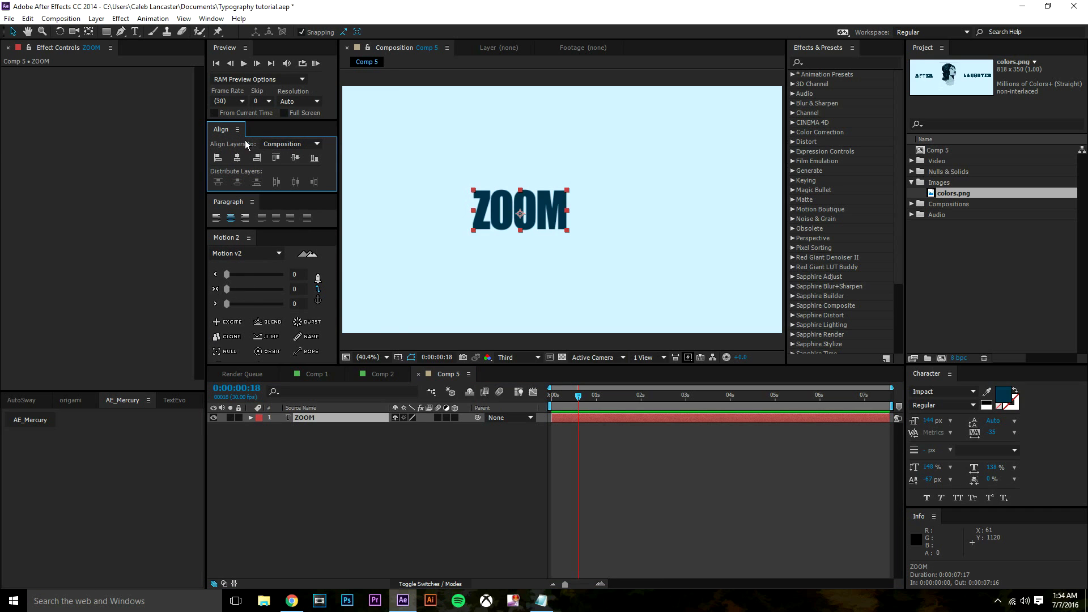
mouse_move(242, 132)
mouse_down()
mouse_move(260, 134)
mouse_move(257, 145)
mouse_move(257, 133)
mouse_up()
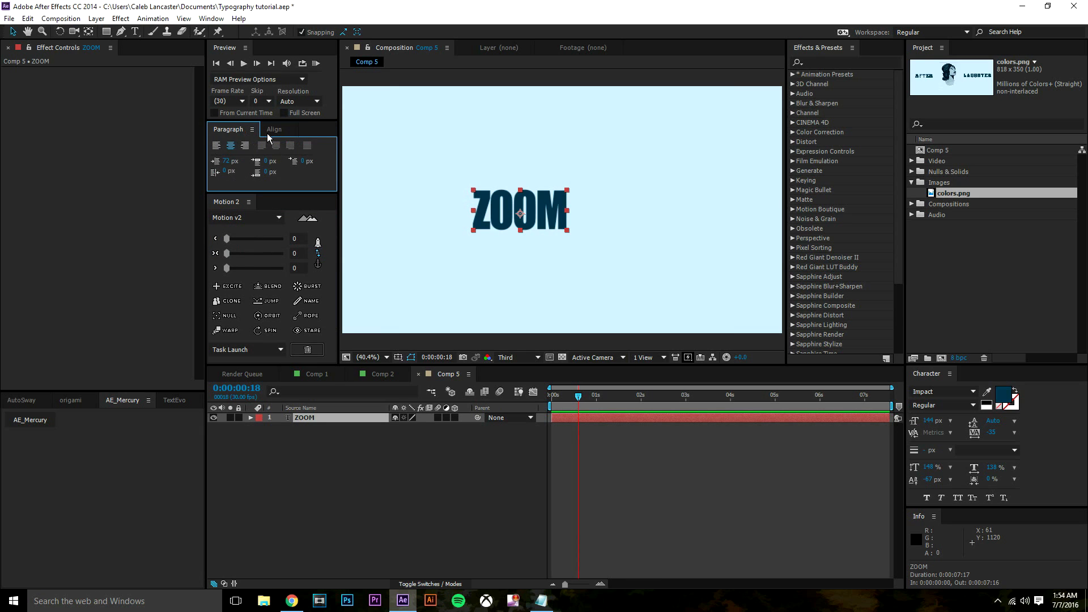
click(269, 134)
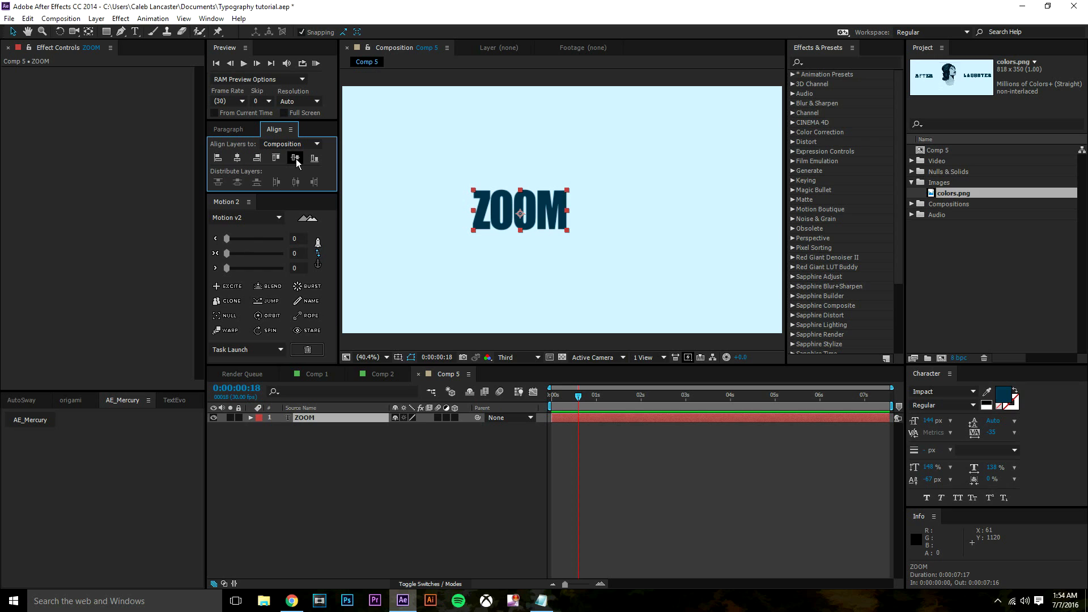
- Show the rulers and place a horizontal and a vertical guide crossing near the composition's centre, the vertical one at about 979 px
key(ctrl+r)
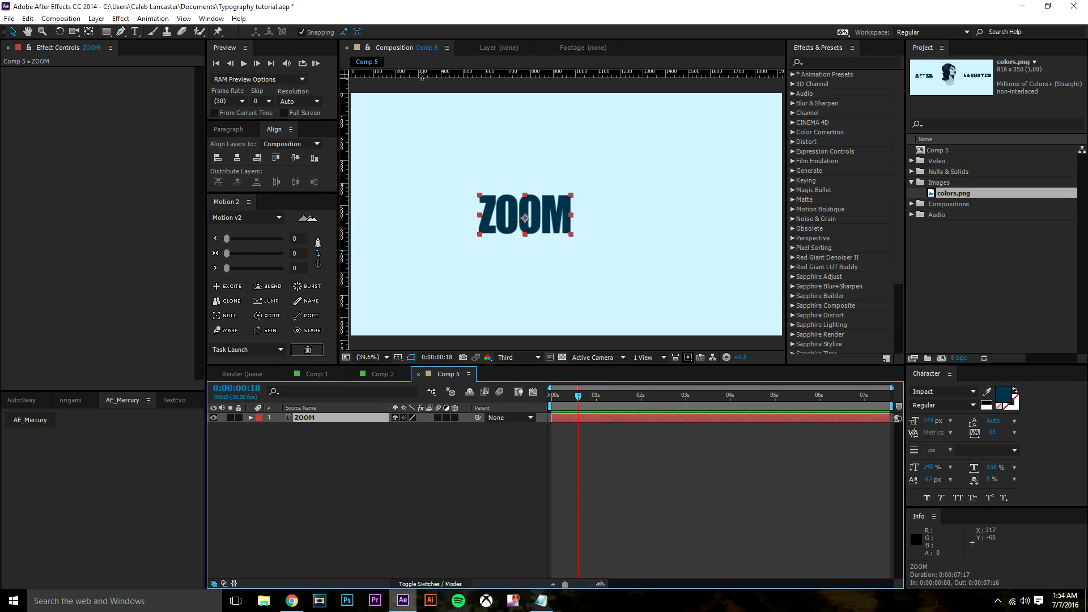
drag(423, 75, 442, 214)
drag(344, 224, 571, 241)
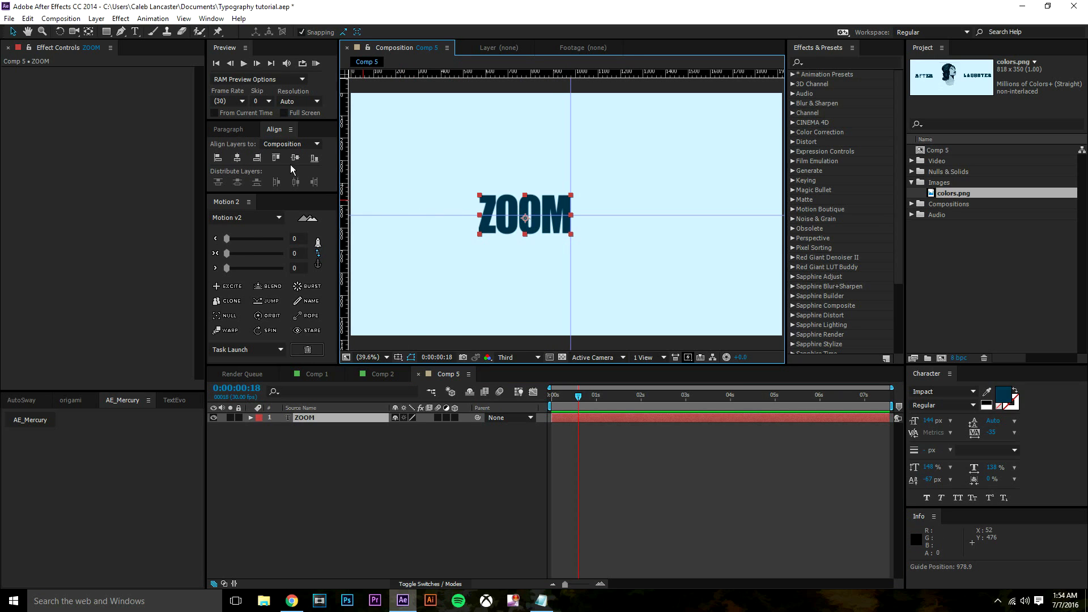
- Centre the ZOOM layer vertically and horizontally in the composition with the Align options
click(353, 419)
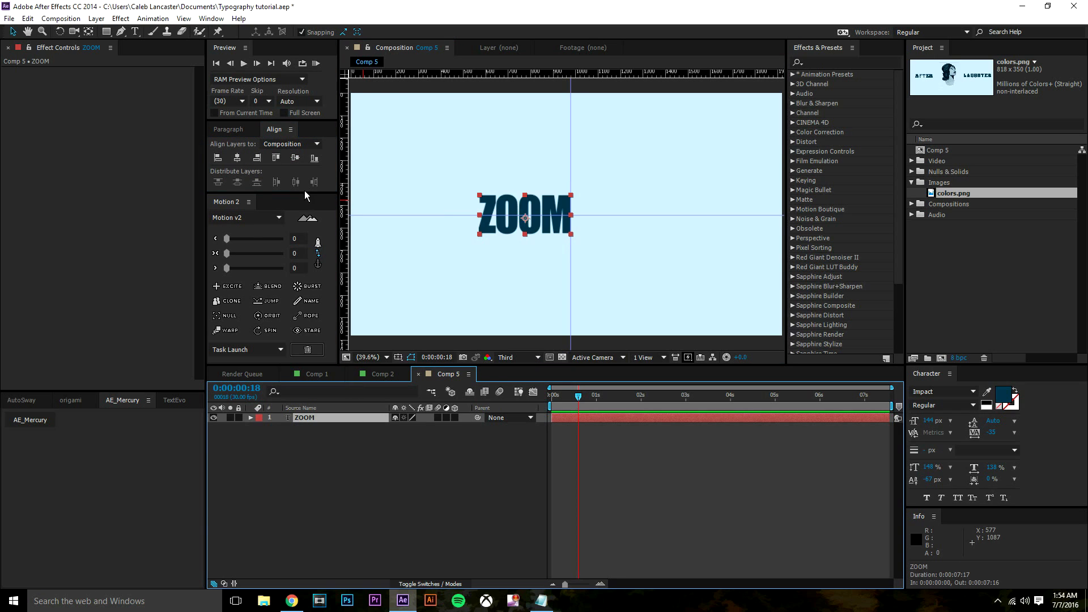
click(295, 158)
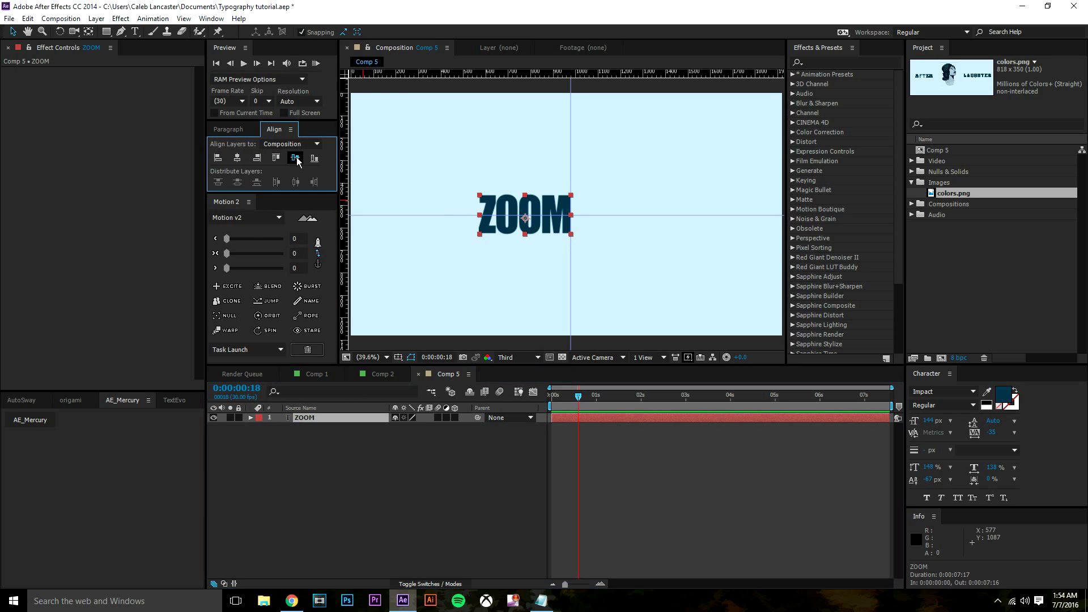
click(243, 160)
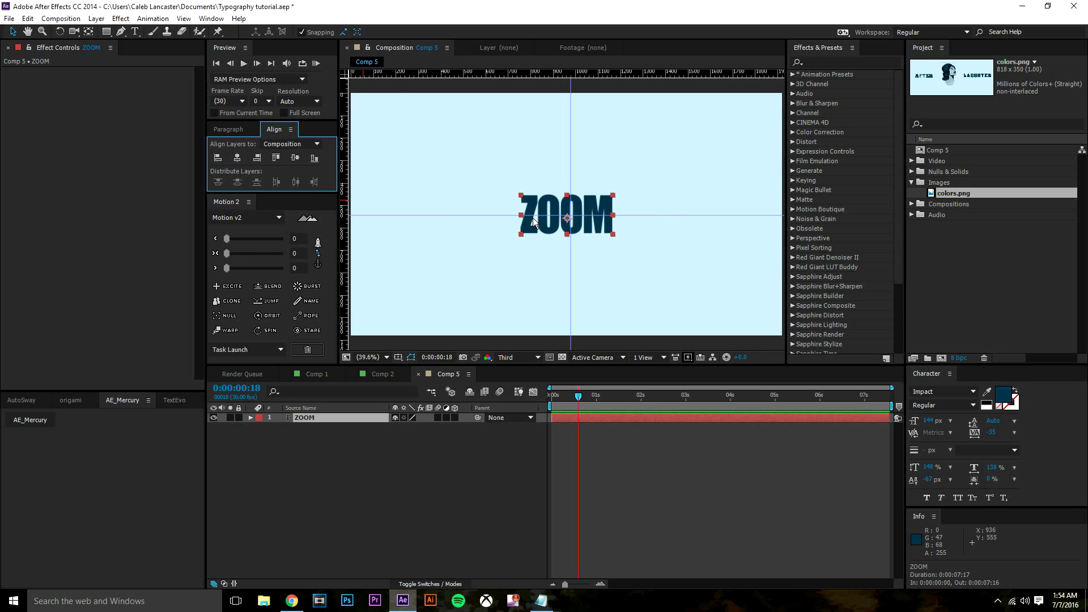
click(212, 18)
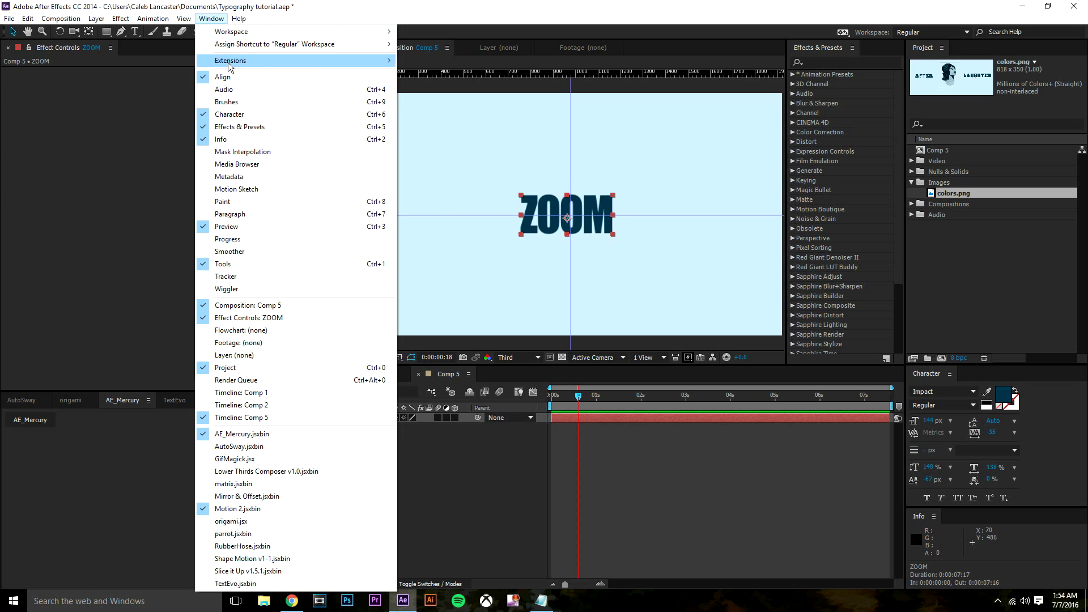
click(178, 131)
click(284, 129)
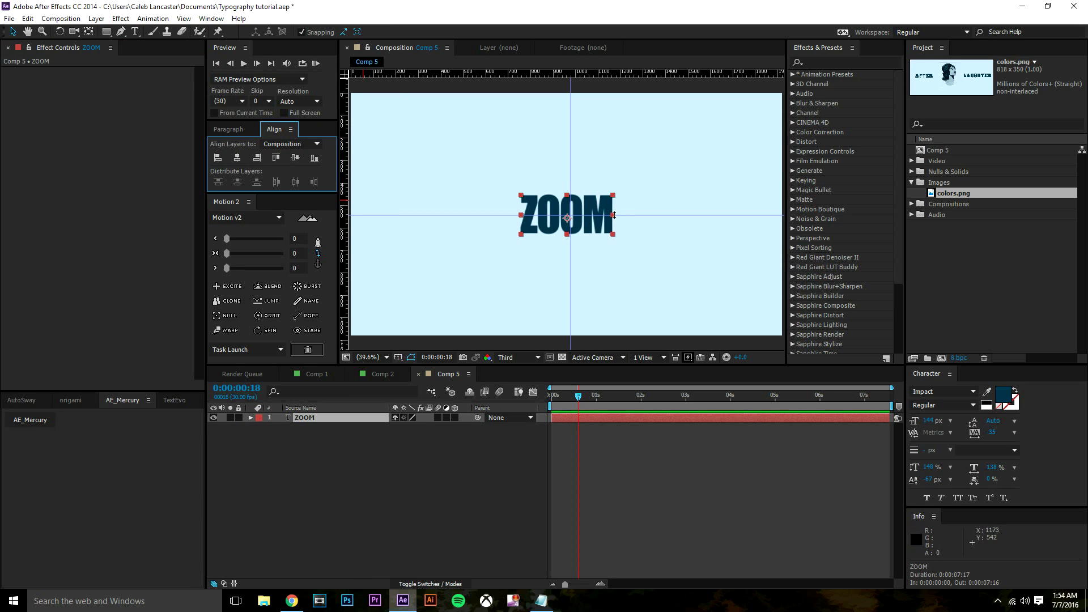
- Remove both guides from the composition view and hide the rulers
drag(618, 215, 613, 74)
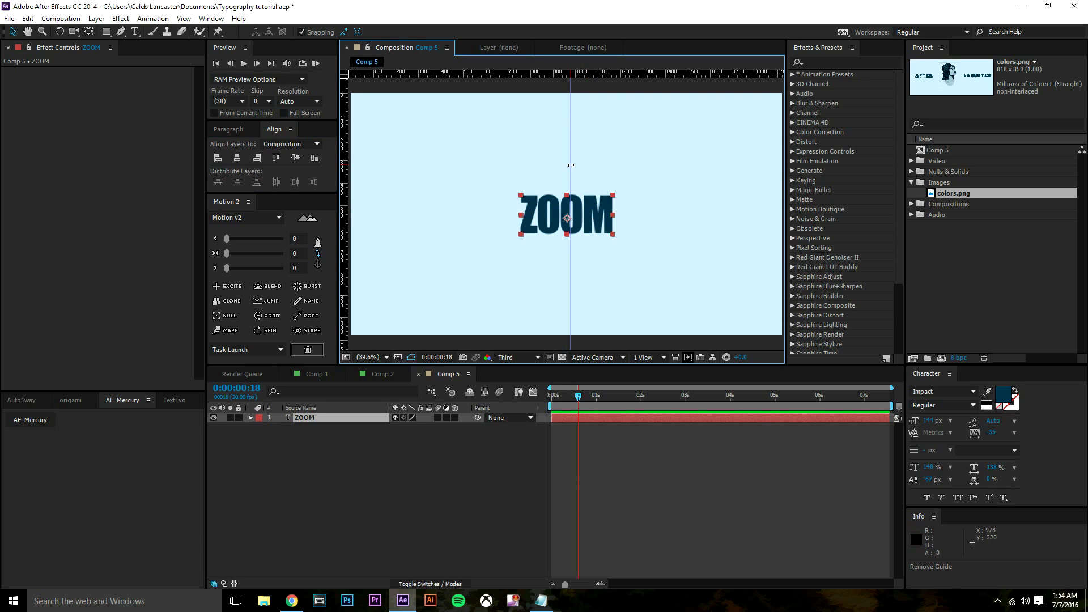
drag(570, 165, 336, 176)
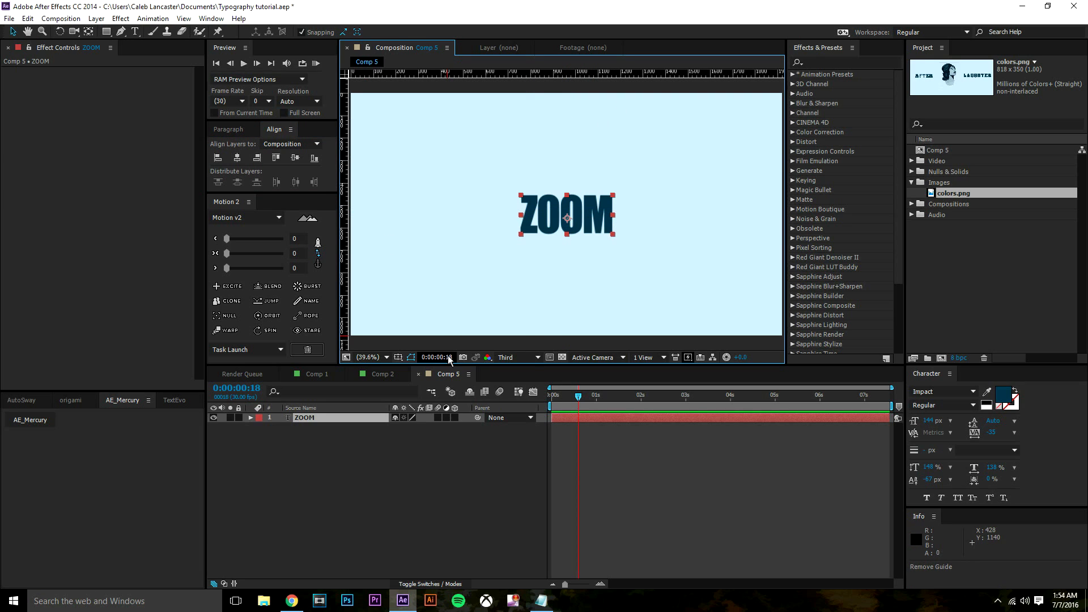
key(ctrl+r)
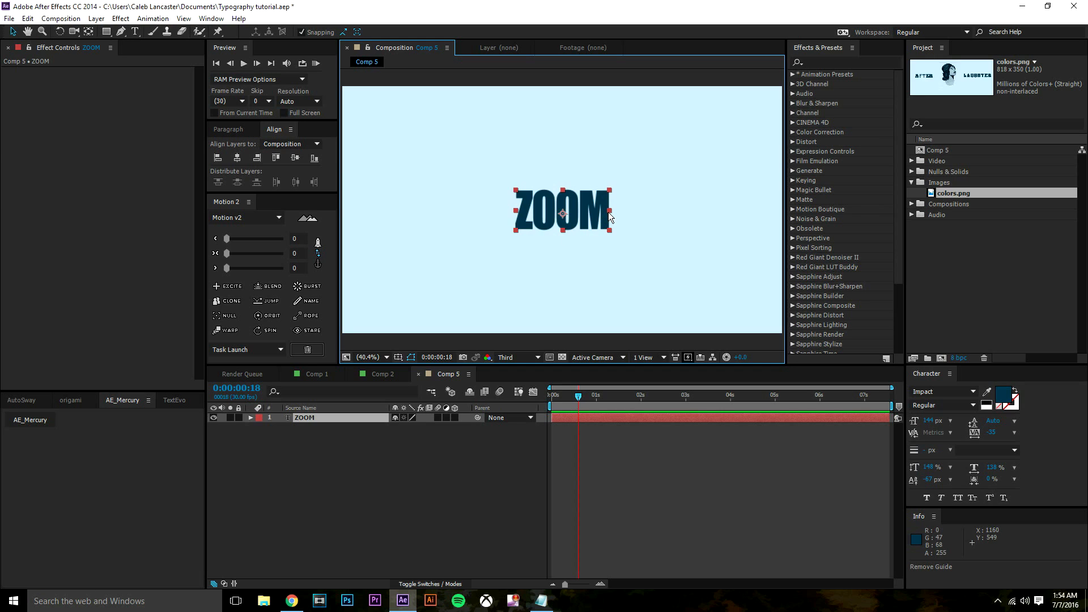
- Stretch the ZOOM layer horizontally to 104% scale and display the Title/Action Safe guides
drag(609, 211, 611, 214)
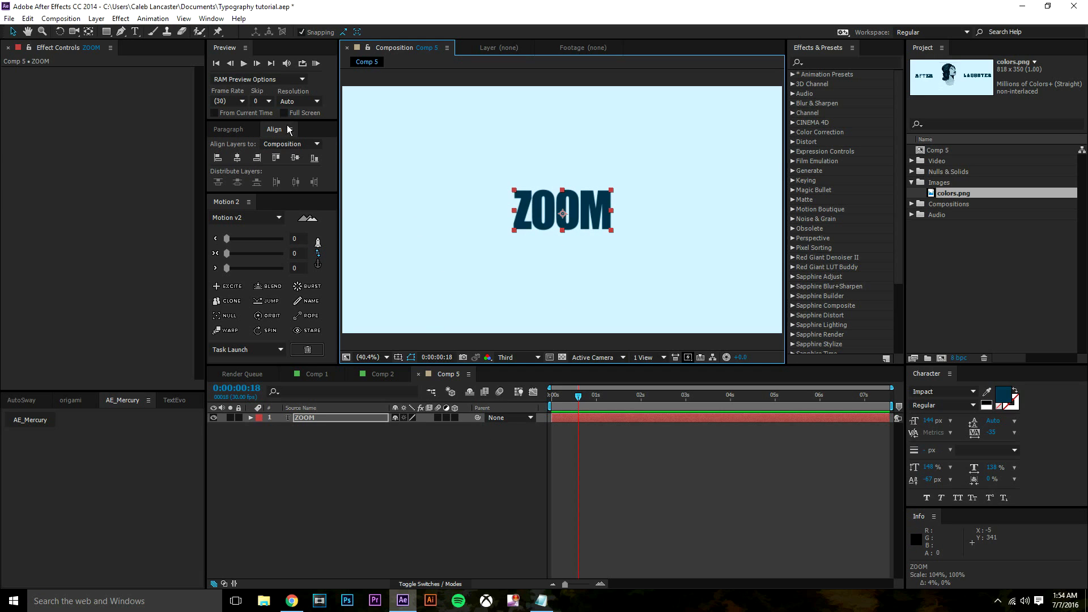
click(399, 358)
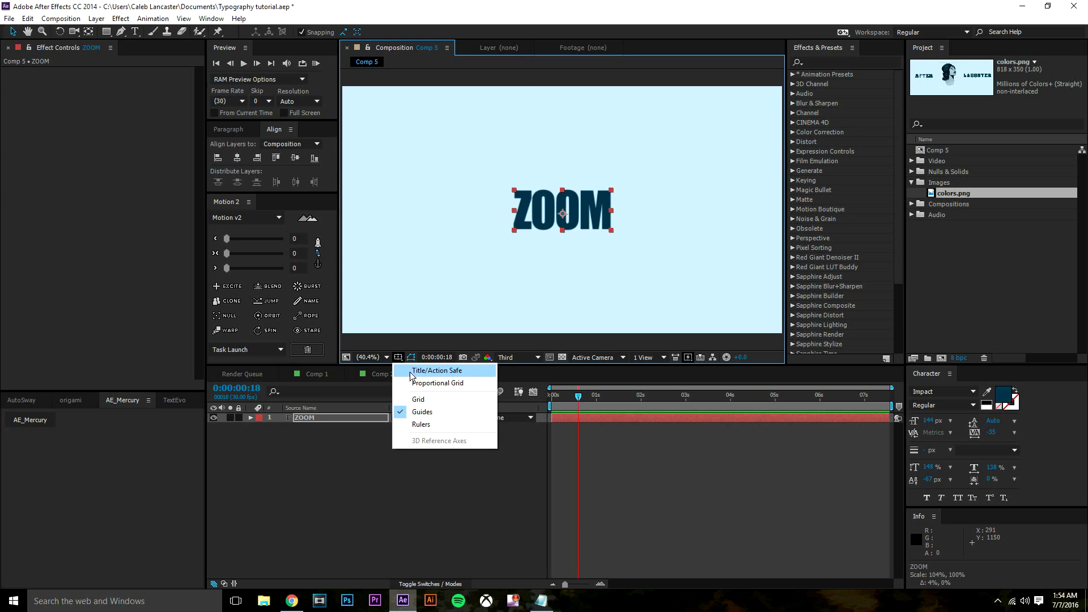
click(445, 377)
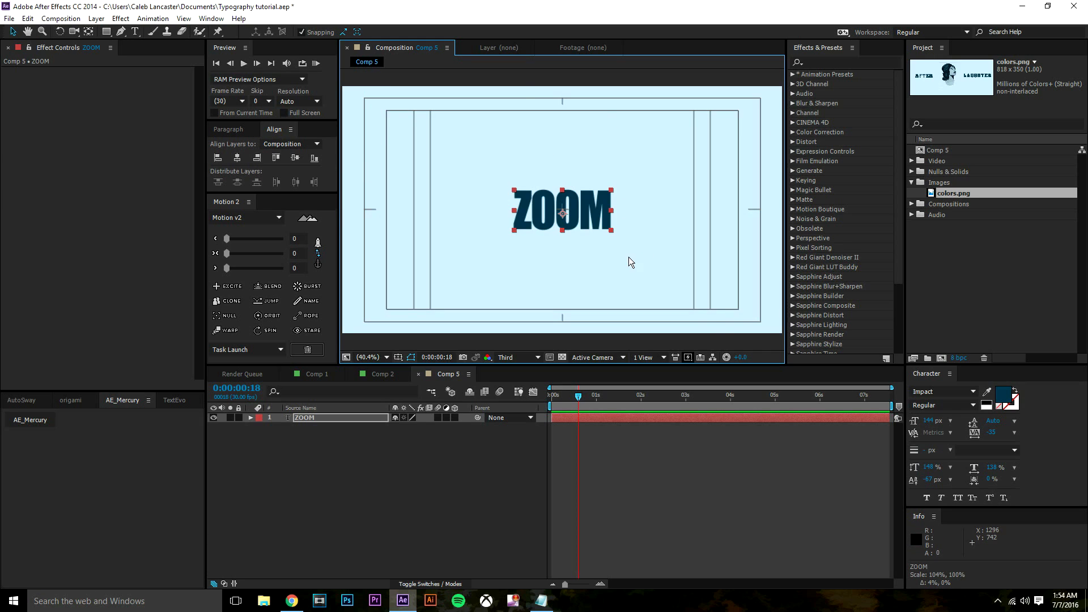
drag(586, 219, 589, 183)
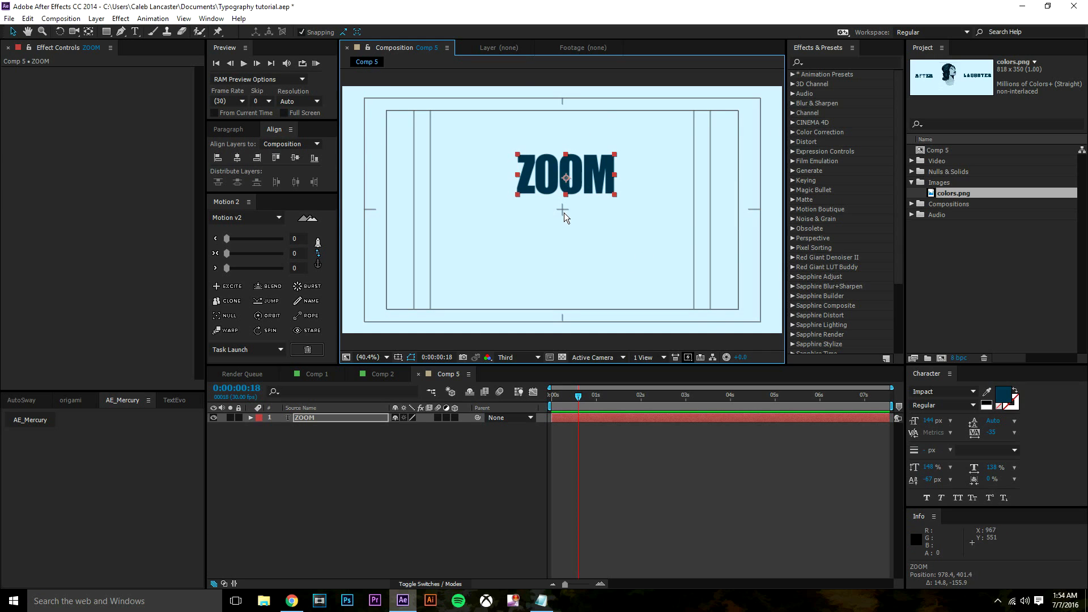
key(ctrl+z)
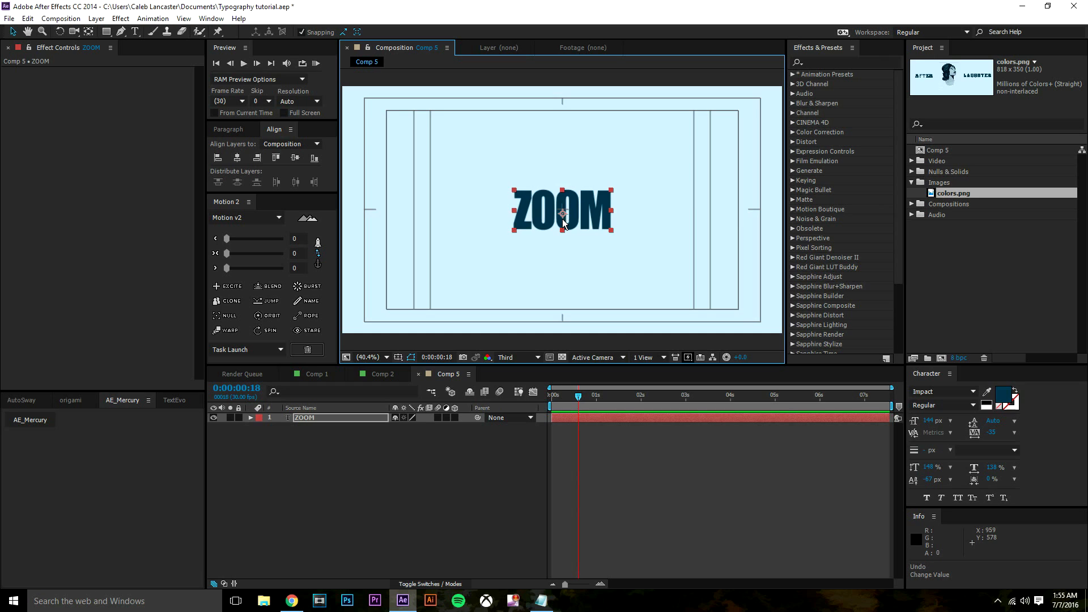
key(slash)
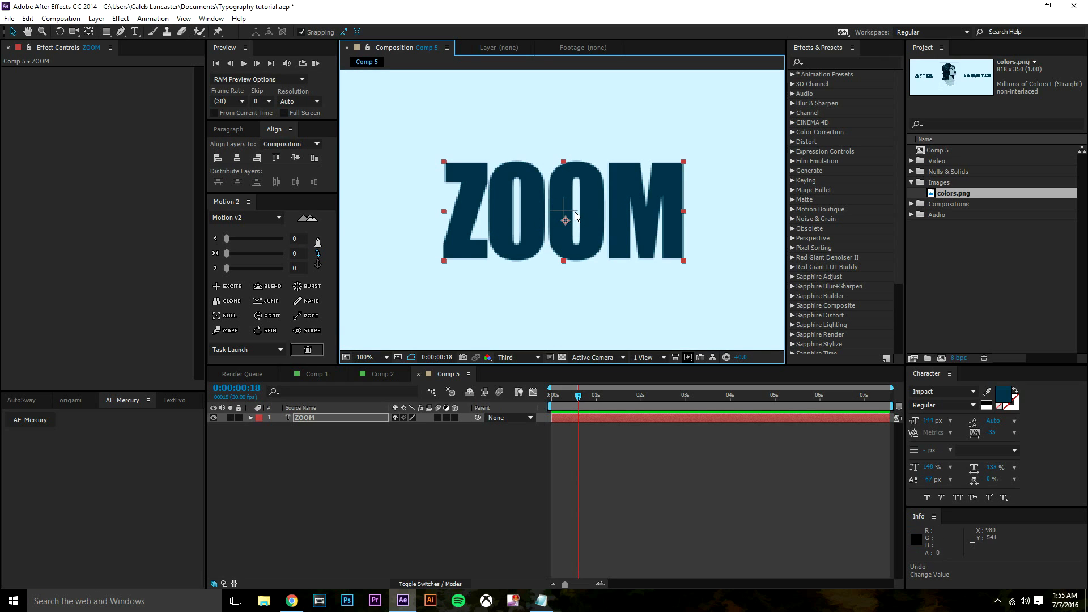
click(369, 357)
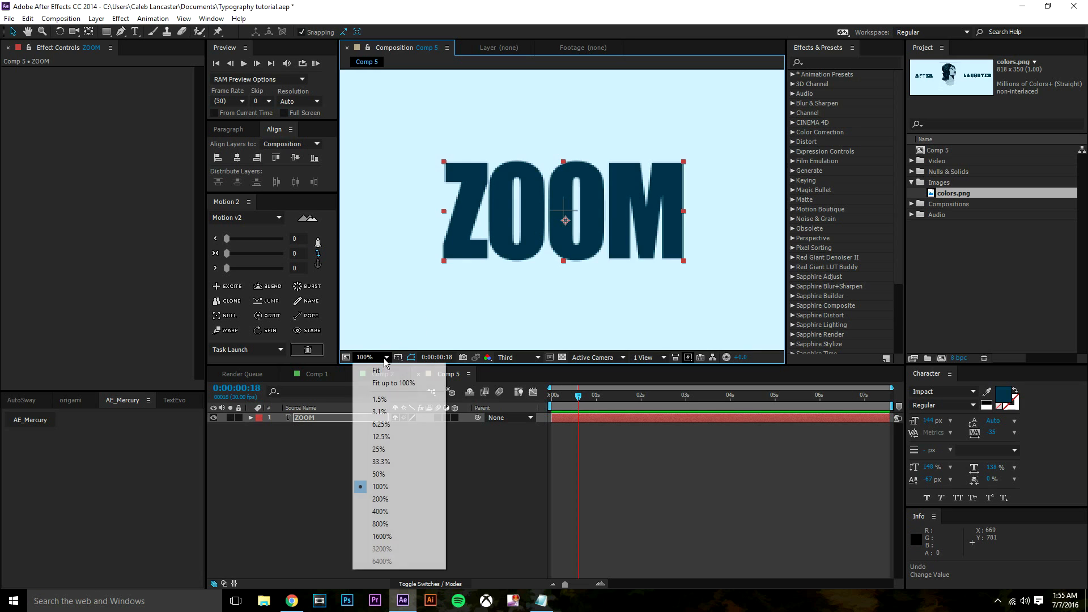
click(366, 368)
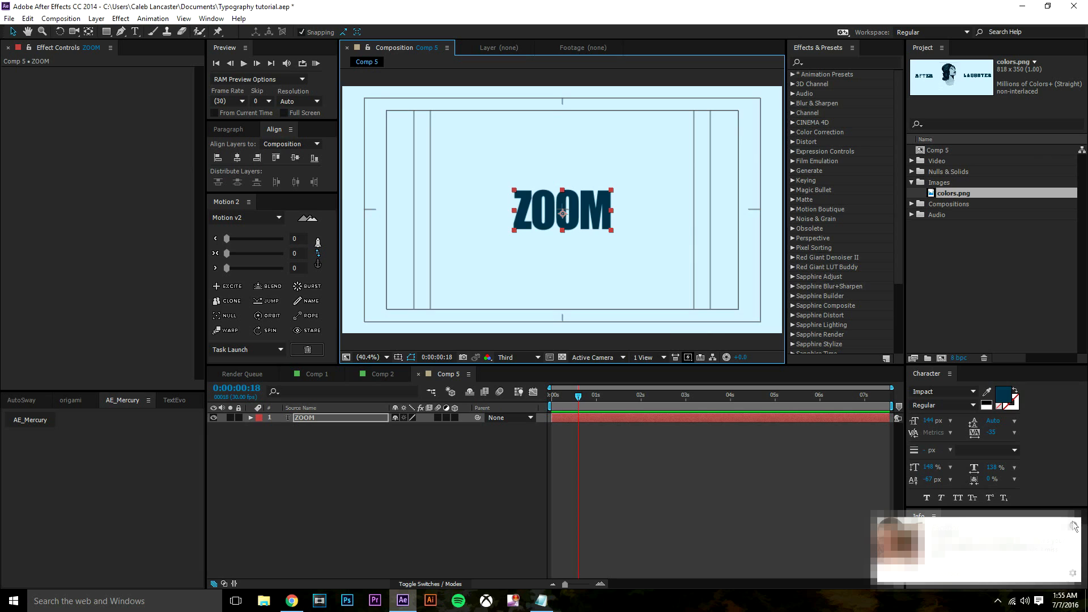
click(1075, 526)
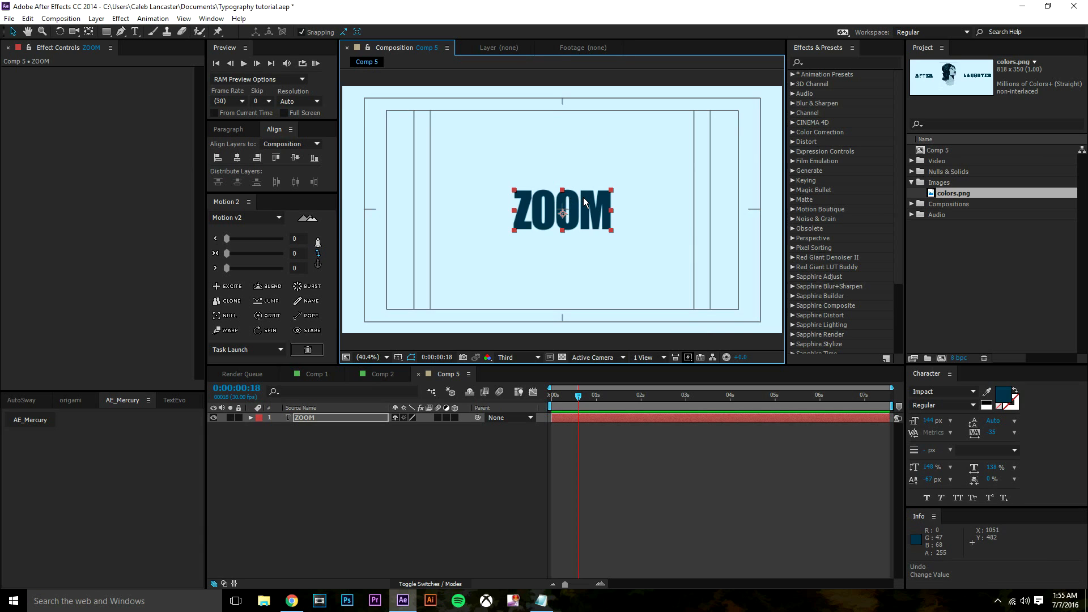
- Try nudging the ZOOM layer vertically to about 540 px at the centre mark, and undo that last move
mouse_move(585, 199)
mouse_down()
mouse_move(588, 188)
mouse_move(584, 198)
mouse_up()
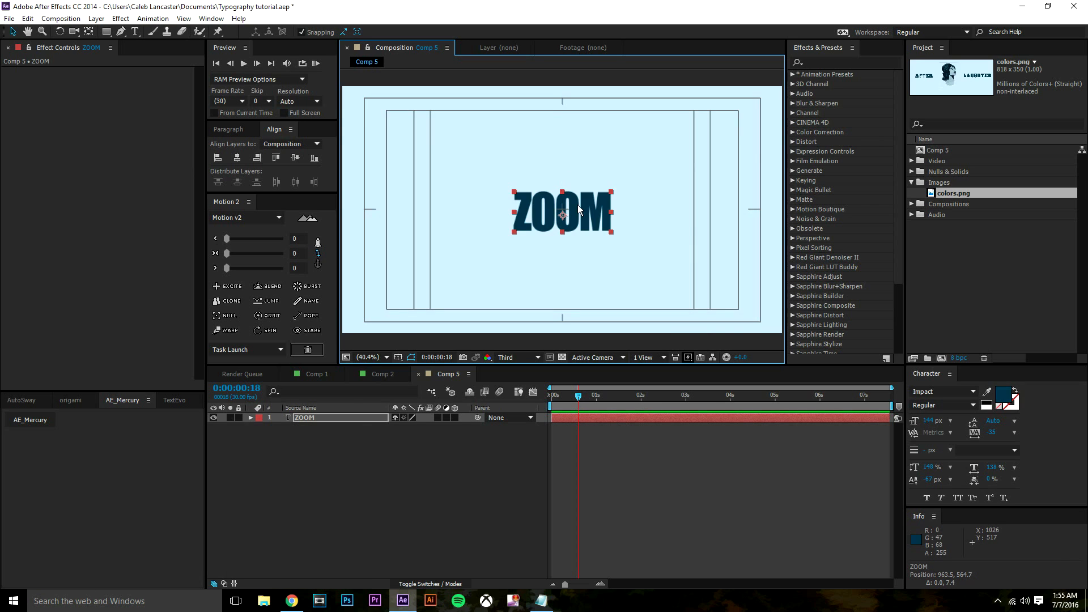
drag(577, 205, 576, 199)
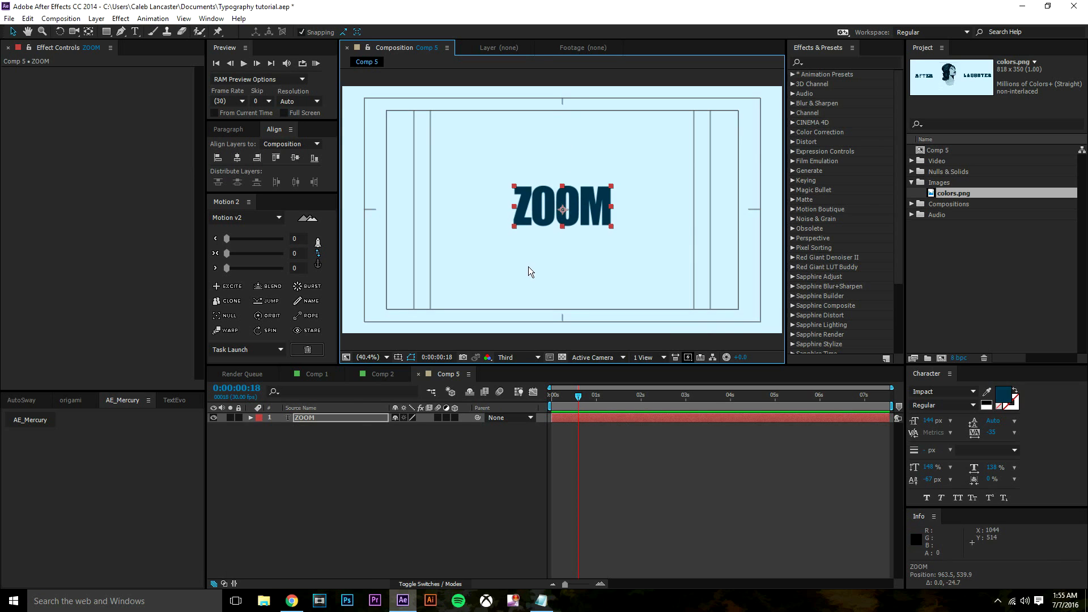
click(291, 600)
click(1074, 7)
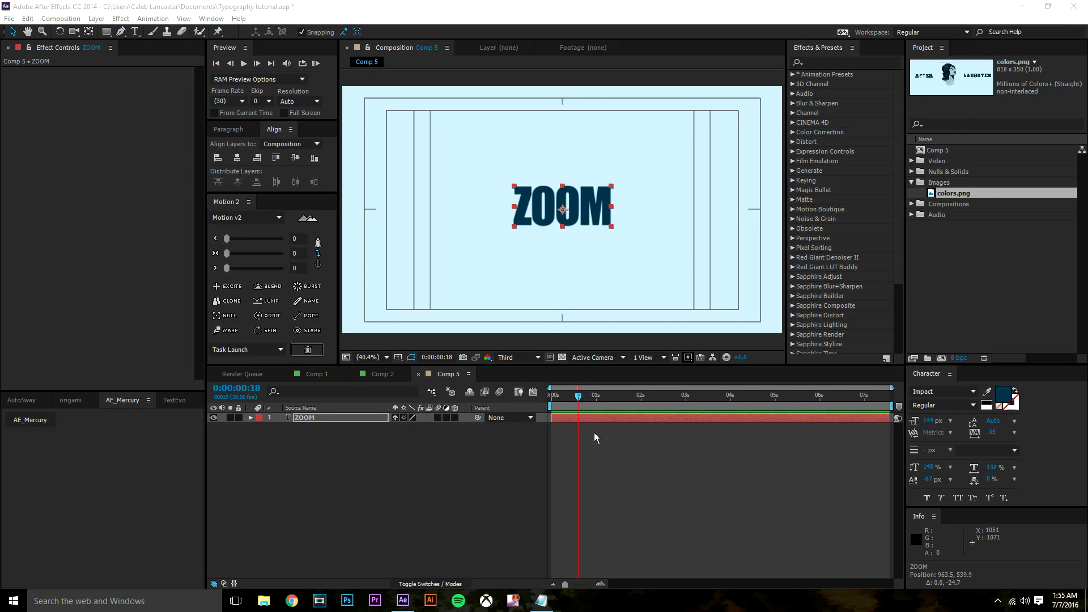
click(581, 421)
key(ctrl+z)
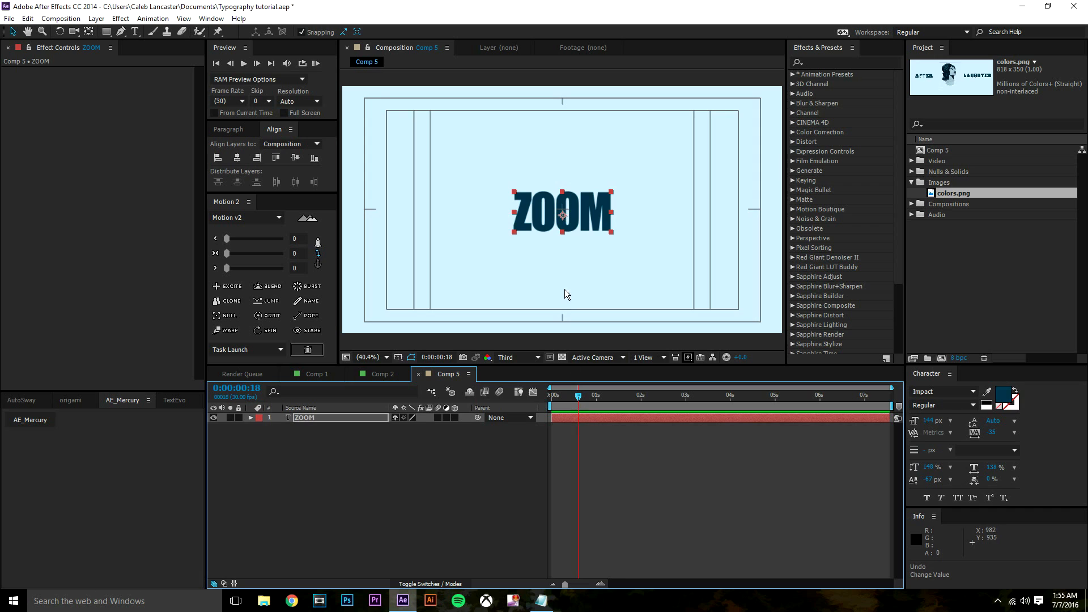
- Move the ZOOM layer up about 22 px so its anchor point sits at the centre mark, and hide the Title/Action Safe guides
scroll(567, 226, up, 3)
scroll(567, 227, down, 4)
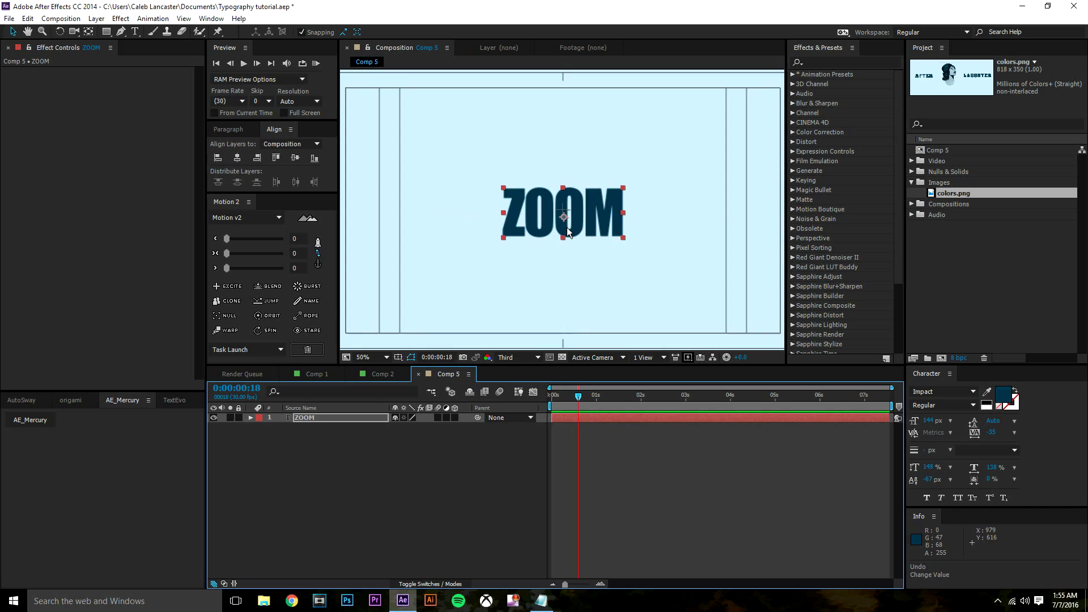
scroll(557, 238, up, 2)
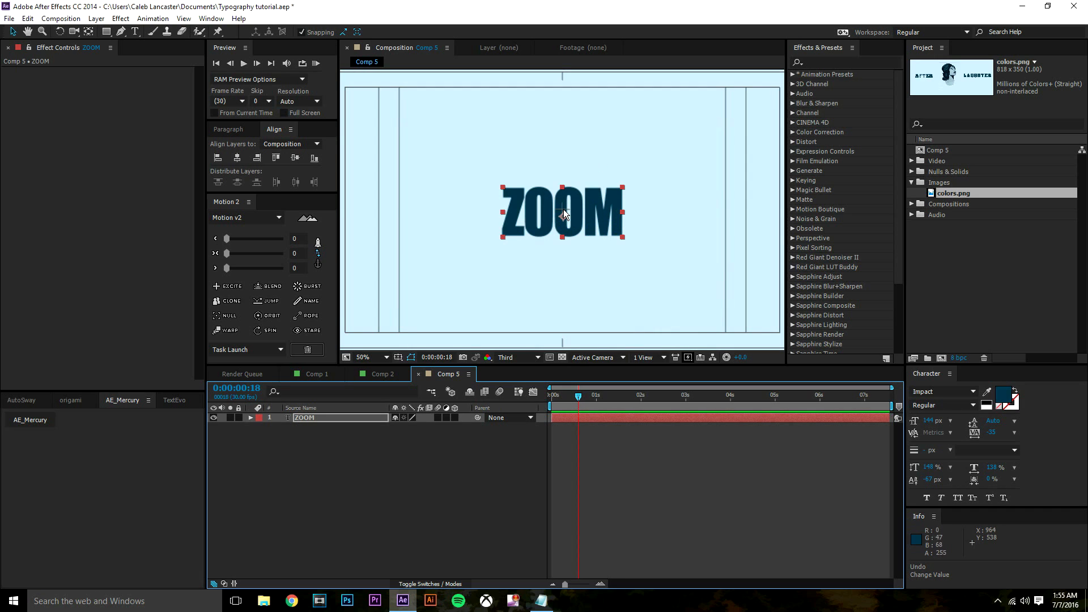
drag(552, 215, 552, 209)
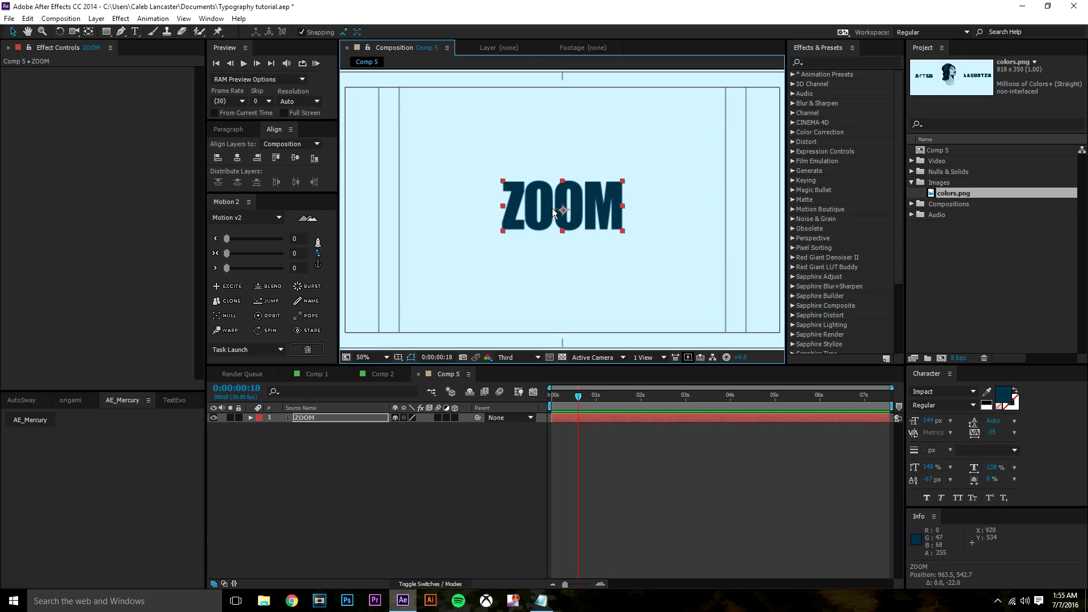
click(384, 358)
click(389, 381)
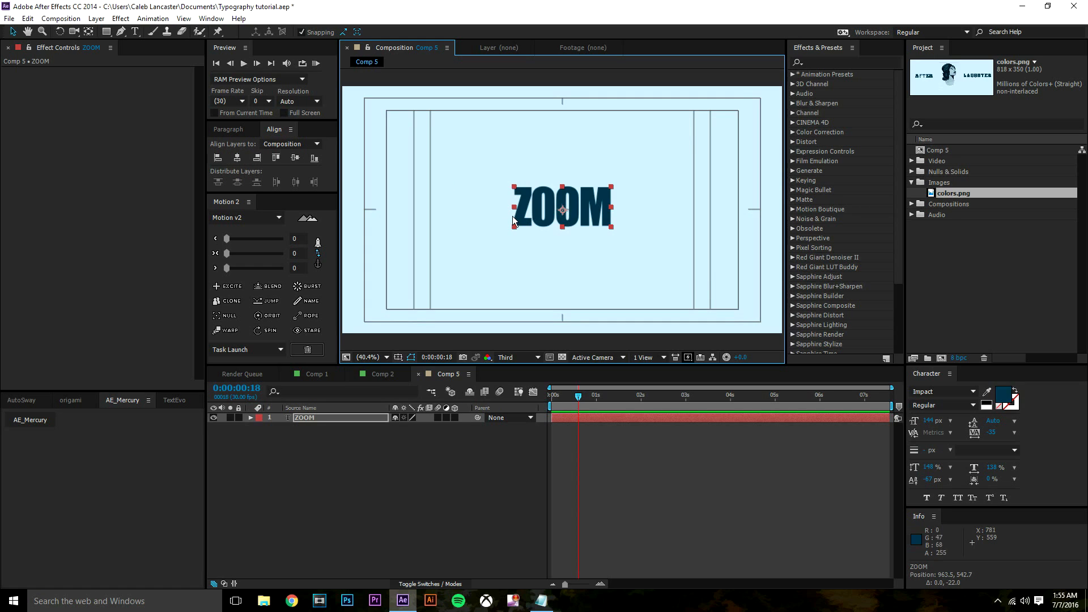
click(398, 357)
click(437, 371)
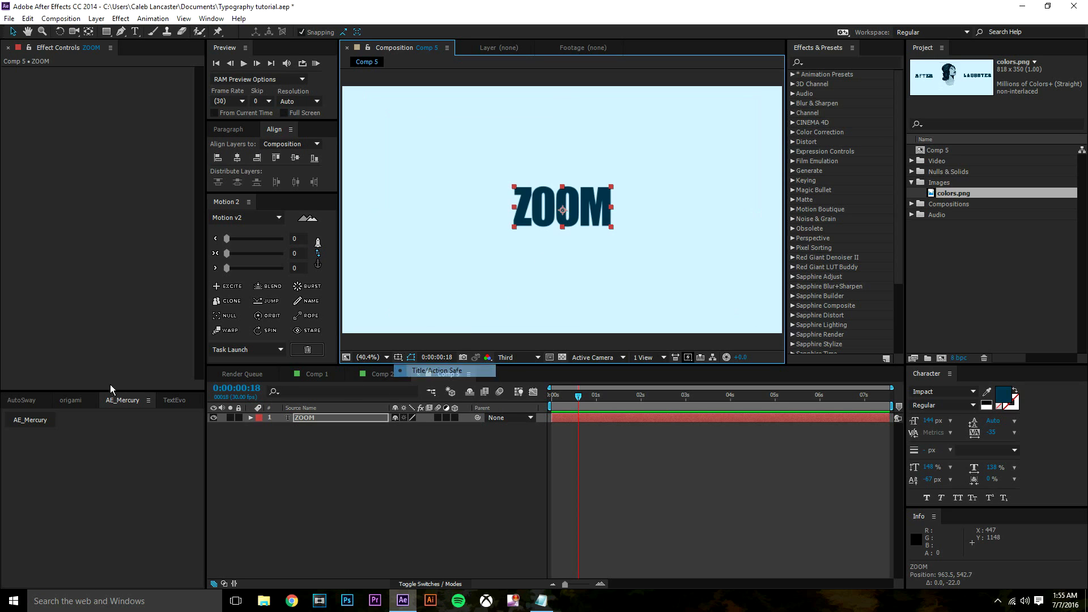
- Align the ZOOM layer to the composition's centre, and shift it about 178 px left along its horizontal line
click(237, 158)
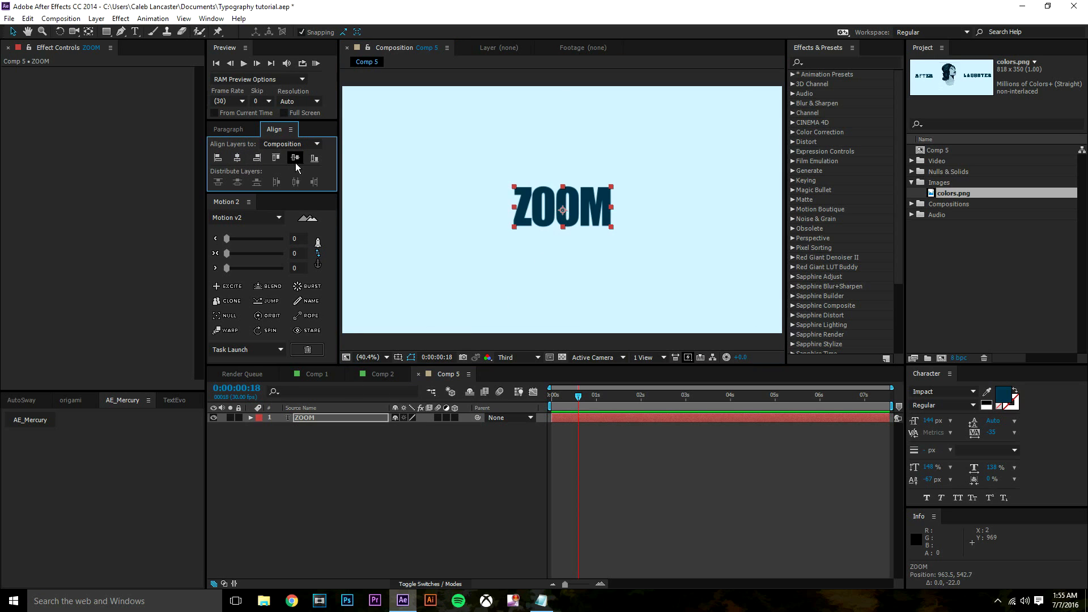
drag(593, 223, 550, 237)
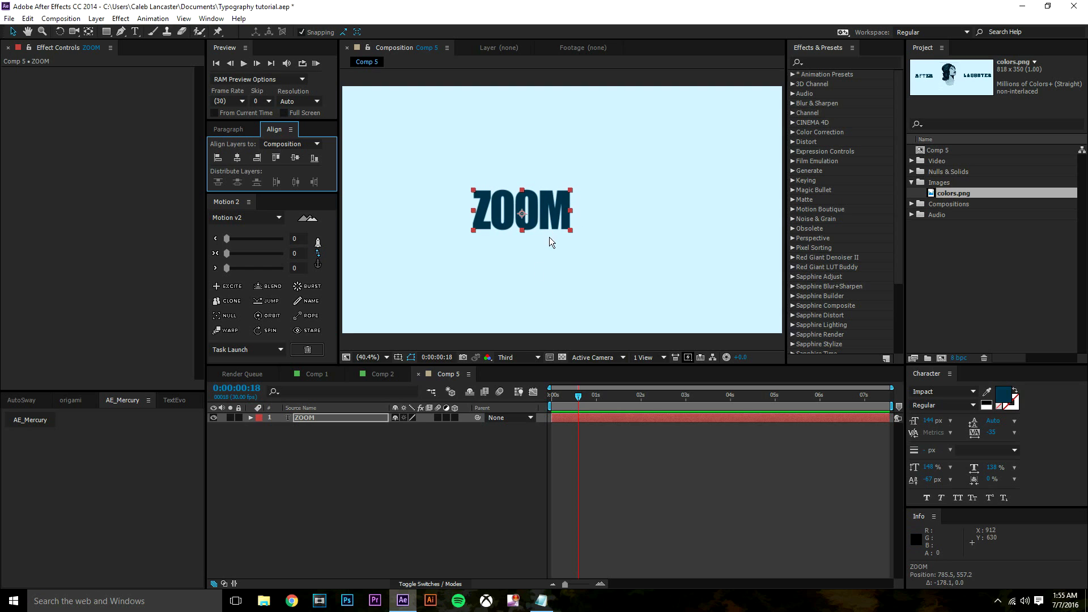
click(427, 513)
click(350, 420)
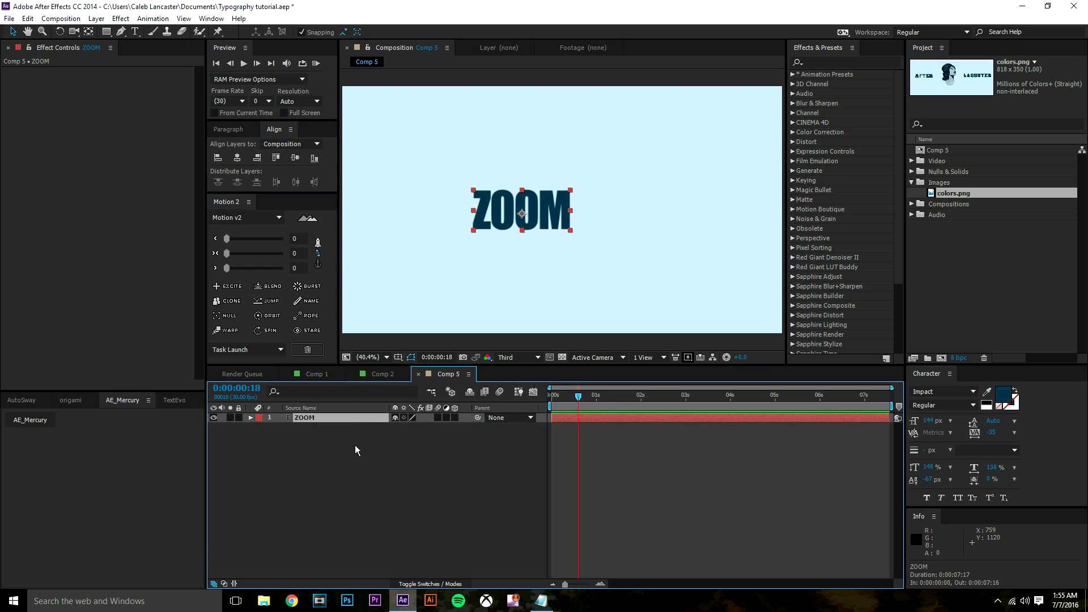
- Add a new null object to Comp 5 above the ZOOM layer
right_click(355, 445)
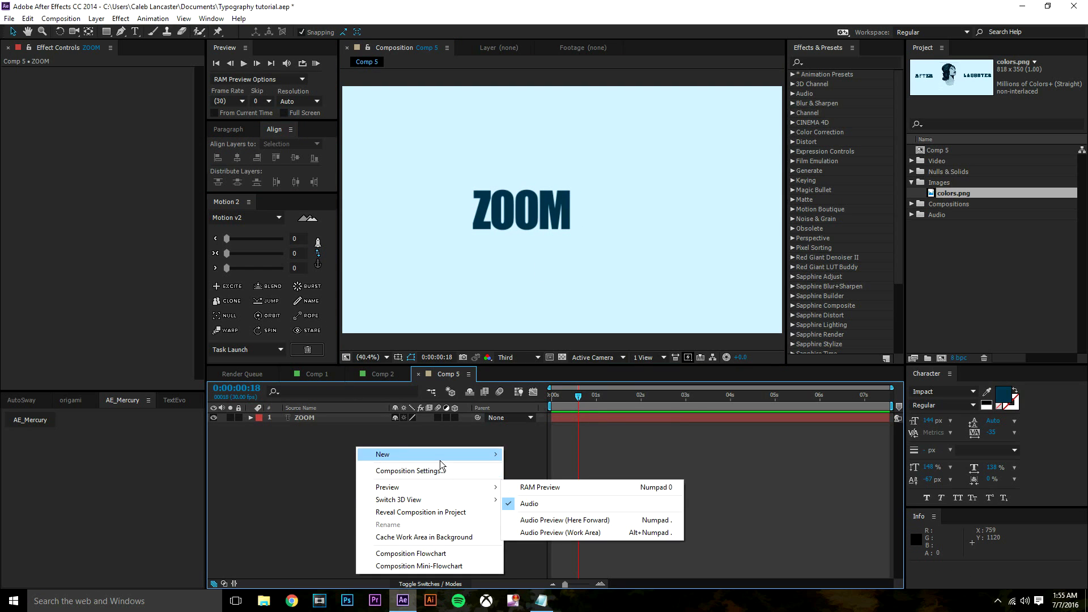
mouse_move(441, 458)
click(542, 527)
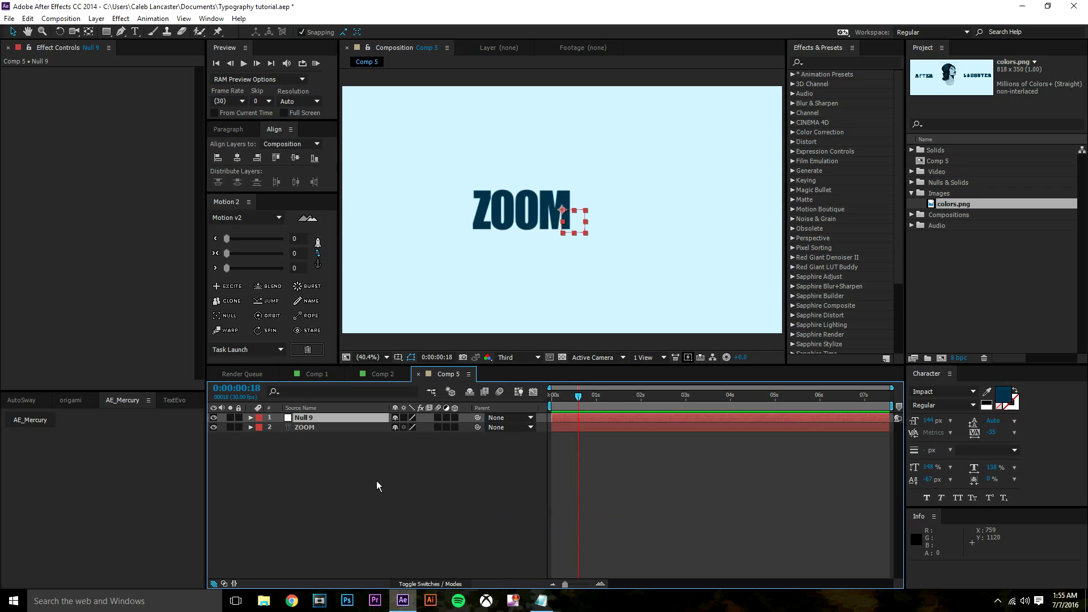
drag(376, 481, 335, 430)
click(342, 441)
click(356, 416)
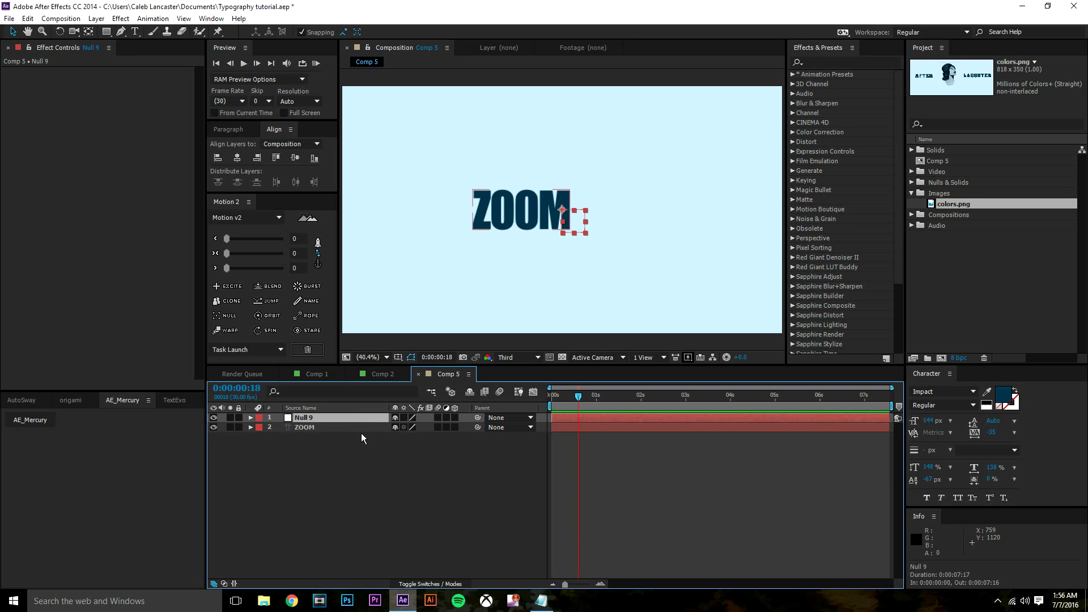
- Parent the ZOOM layer to the null object
click(362, 433)
click(359, 428)
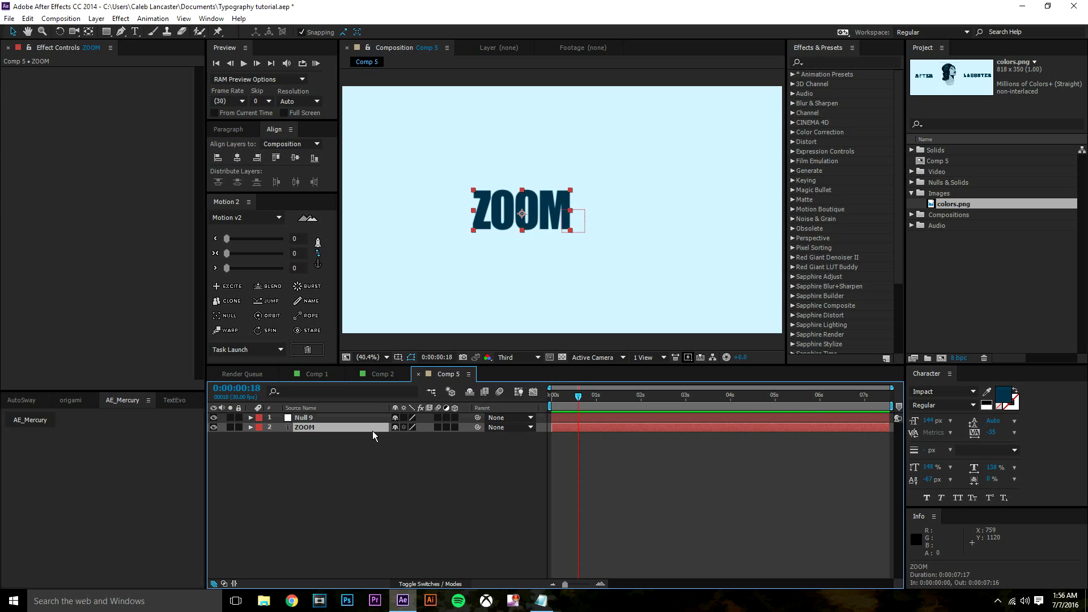
drag(476, 427, 334, 421)
click(409, 446)
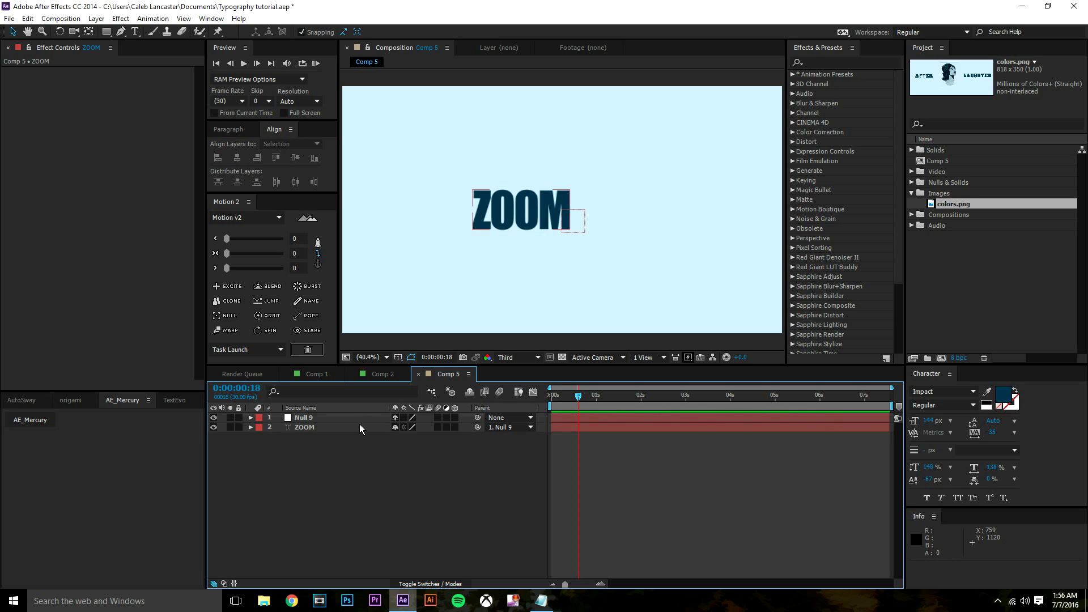
- Reveal the null object's Scale property, try scaling the null, and undo the change
click(321, 427)
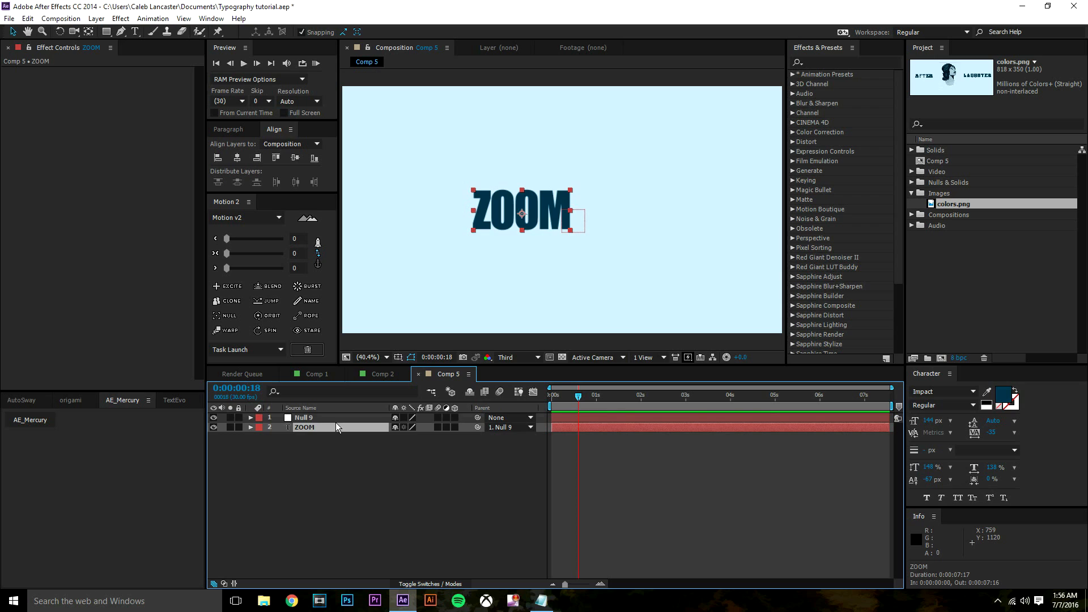
click(337, 419)
click(338, 430)
click(327, 417)
key(s)
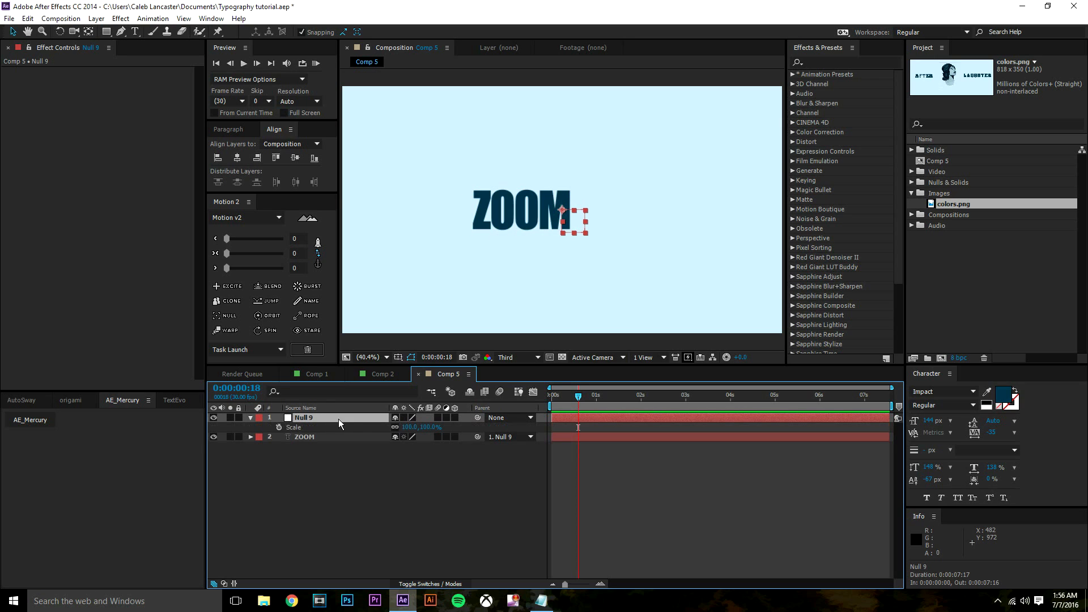
mouse_move(407, 427)
mouse_down()
mouse_move(447, 429)
mouse_move(414, 429)
mouse_up()
key(ctrl+z)
- Reveal the ZOOM layer's own Scale, try enlarging the text from its own anchor point, and undo the changes
click(346, 437)
key(s)
drag(407, 446, 459, 441)
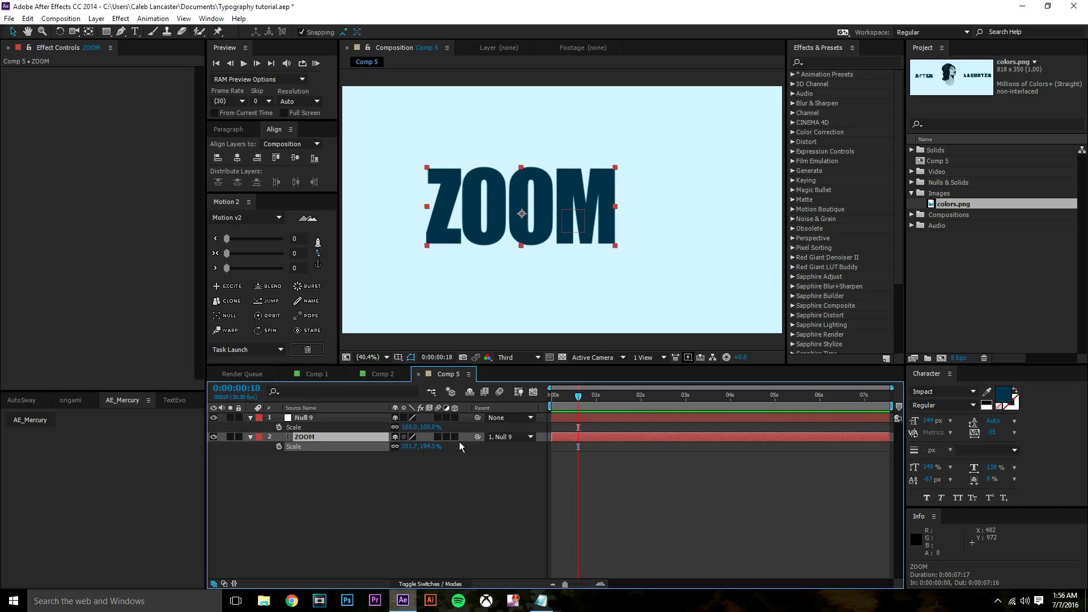
key(ctrl+z)
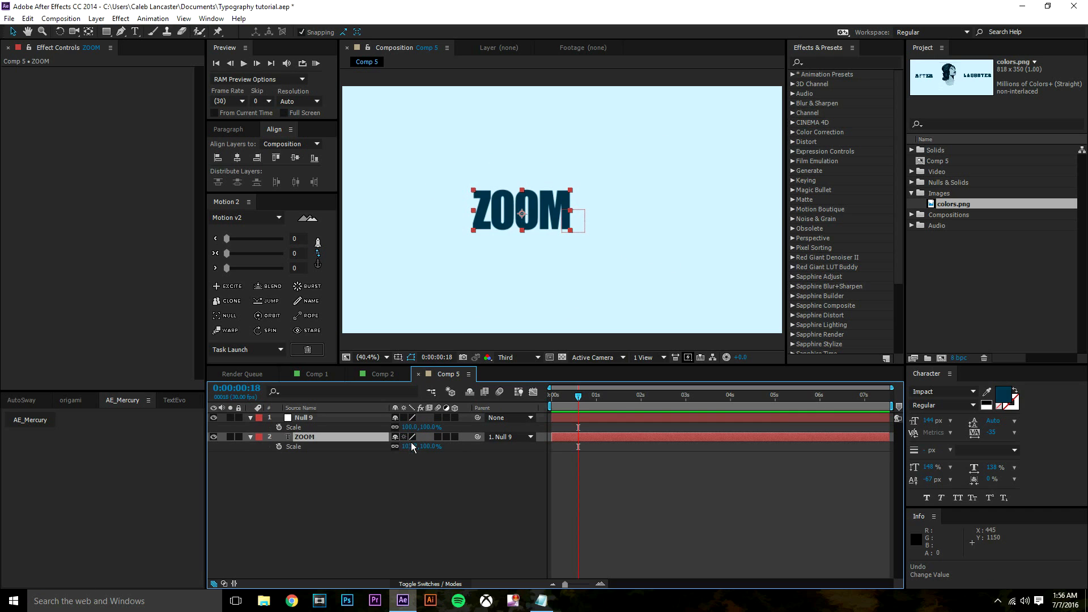
drag(409, 447, 445, 446)
key(ctrl+z)
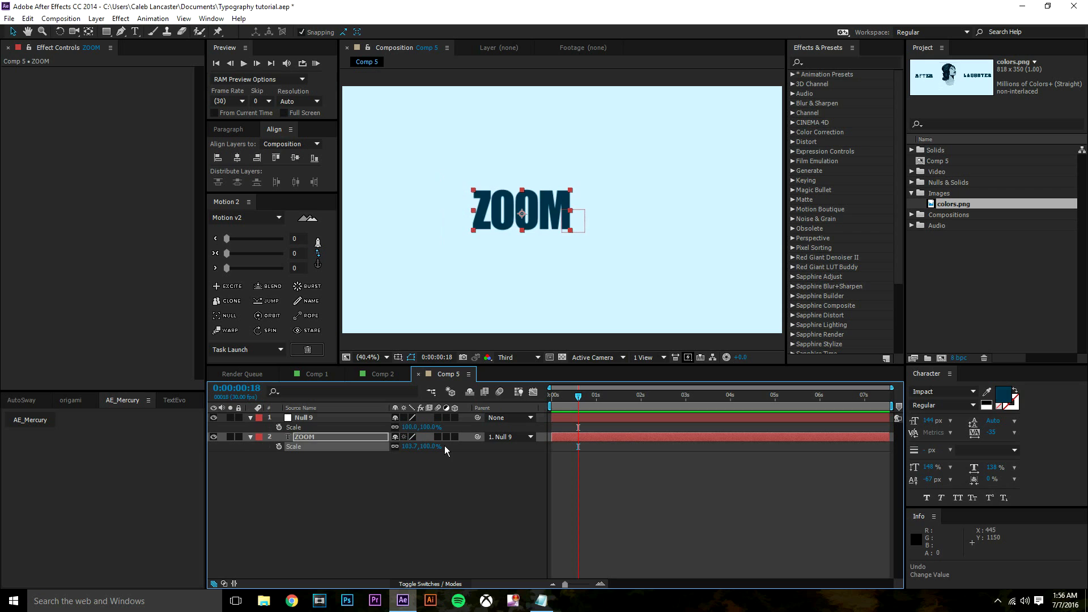
- Duplicate the ZOOM layer and move the copy about 450 px to the right, beside the original word
click(323, 435)
key(ctrl+d)
drag(504, 215, 610, 215)
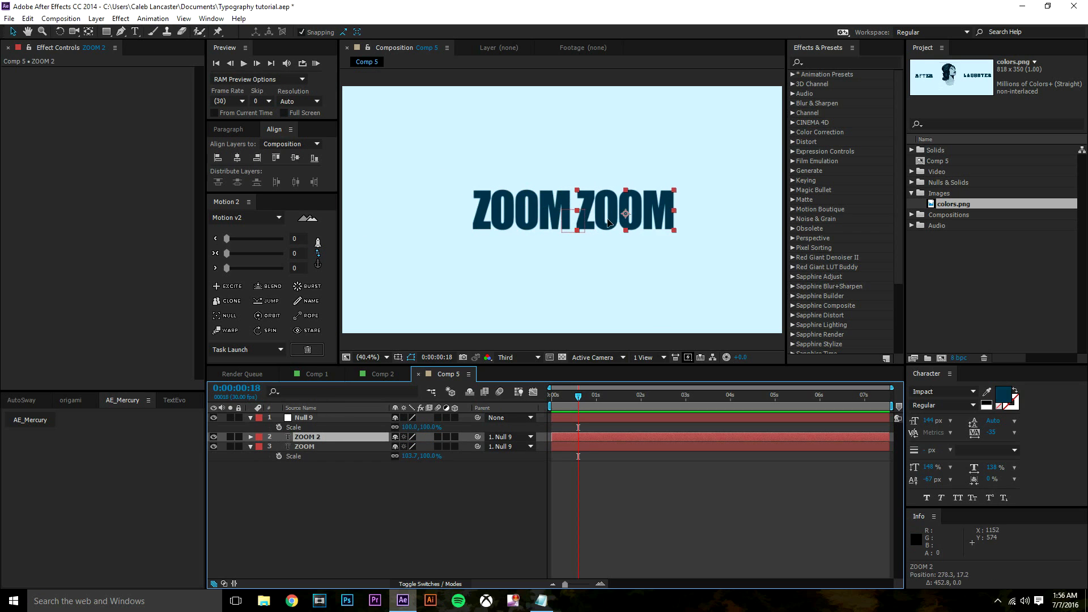
click(316, 437)
click(315, 420)
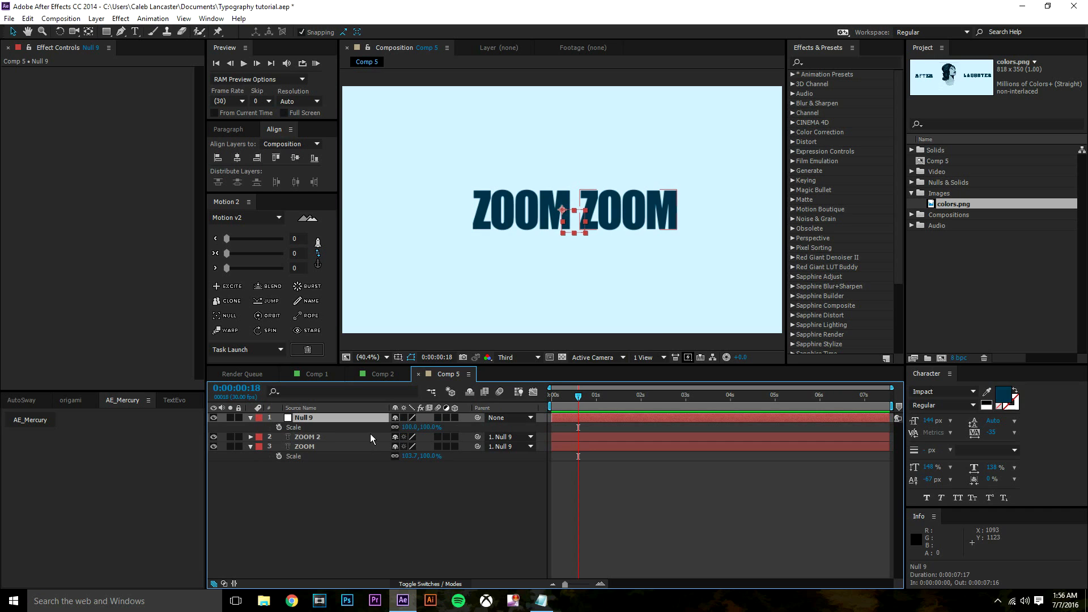
- Reveal the duplicate ZOOM layer's Scale, try enlarging that copy alone, and undo the change
click(369, 435)
key(s)
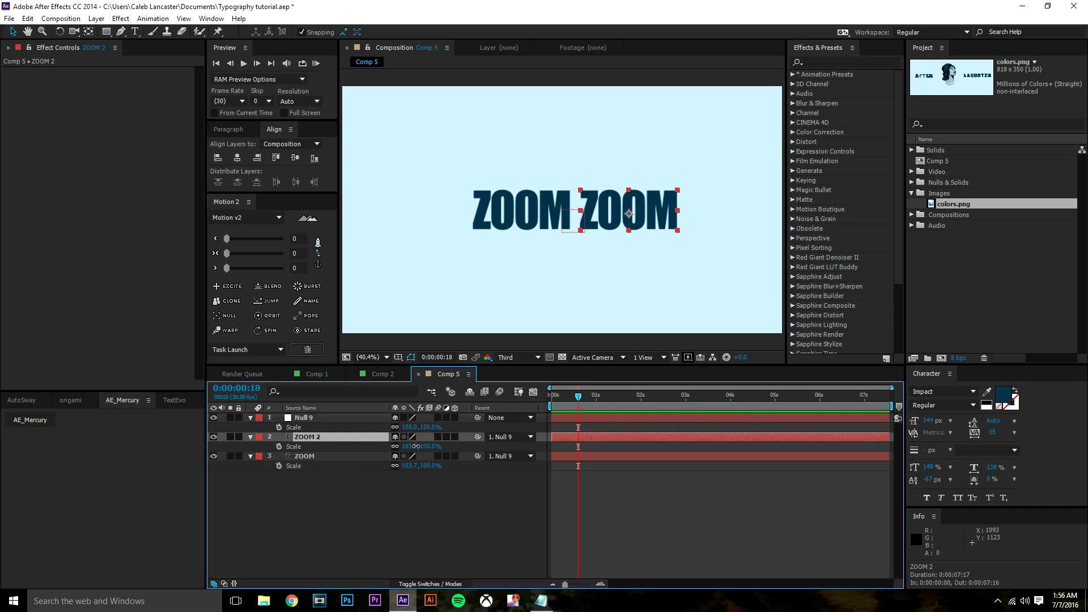
drag(413, 447, 453, 446)
key(ctrl+z)
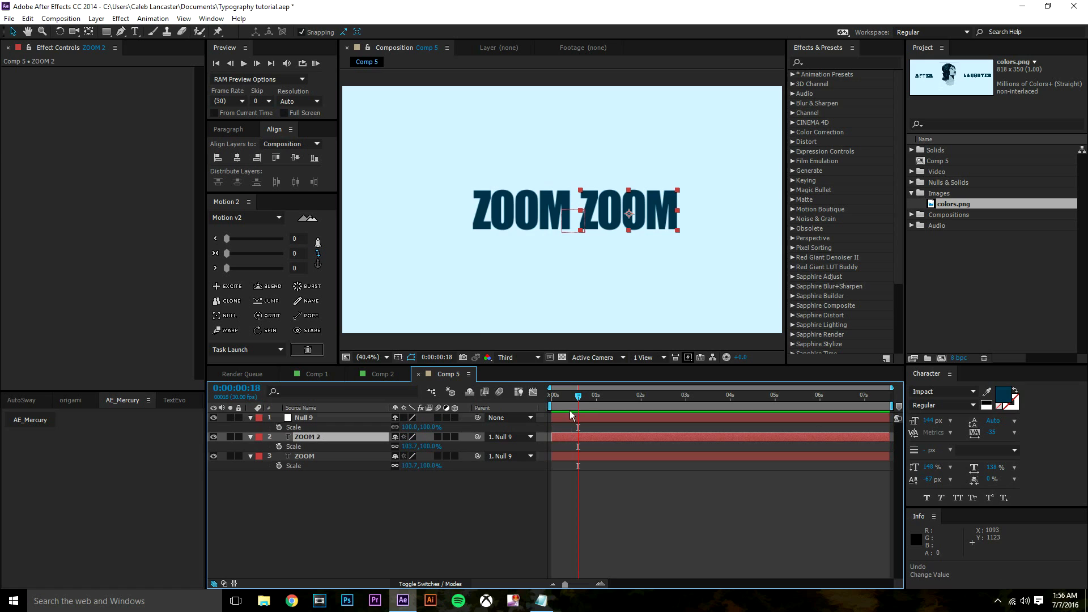
- Try scaling the null object so both ZOOM words scale together, and undo the change
drag(579, 398, 493, 418)
key(space)
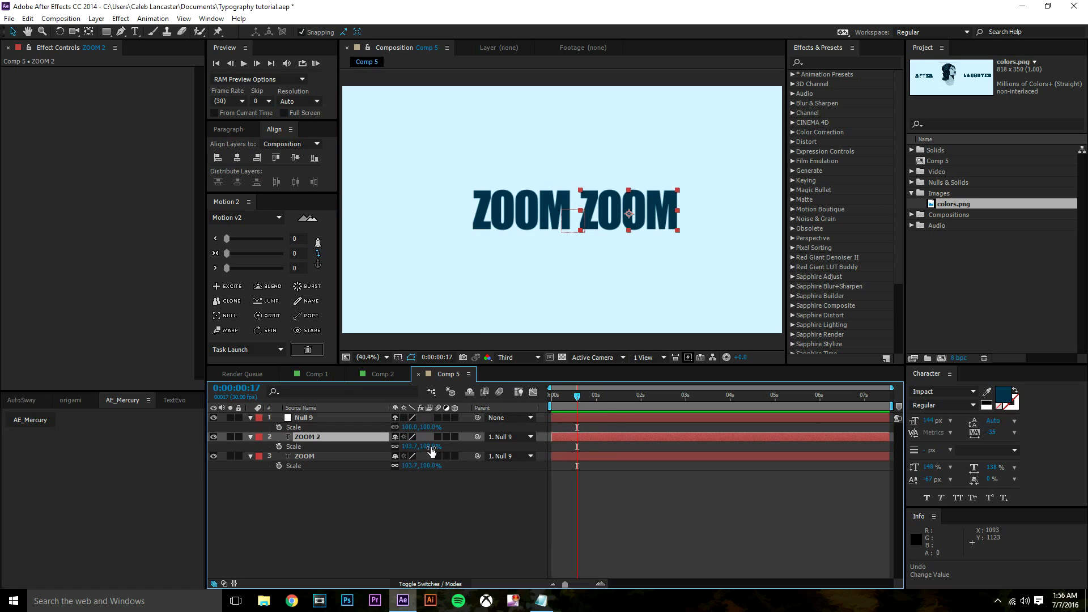
click(318, 419)
drag(409, 434, 441, 428)
key(ctrl+z)
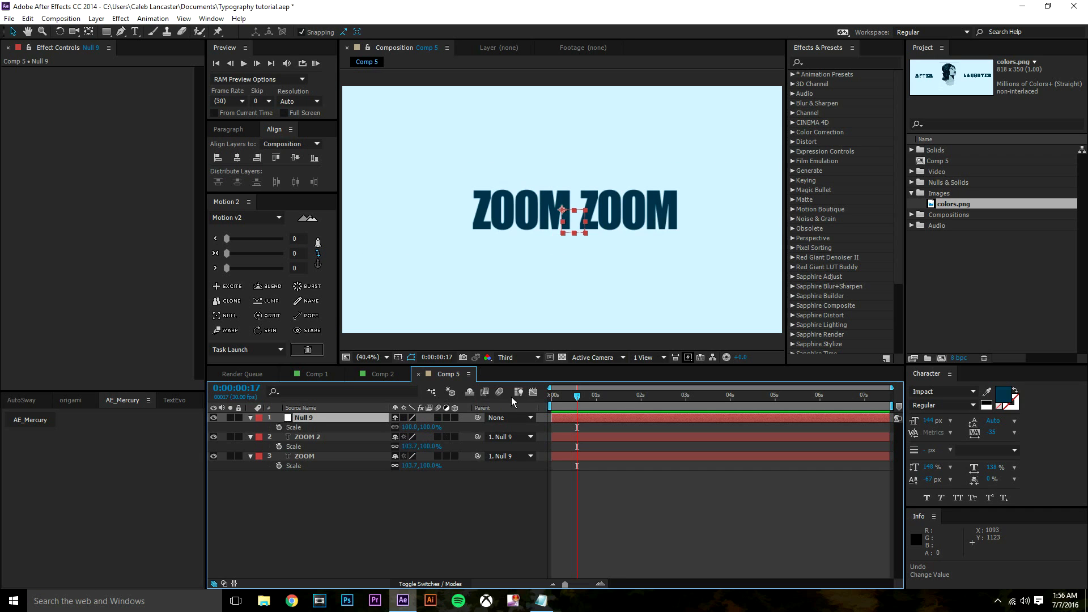
- Delete the duplicate ZOOM layer
click(348, 438)
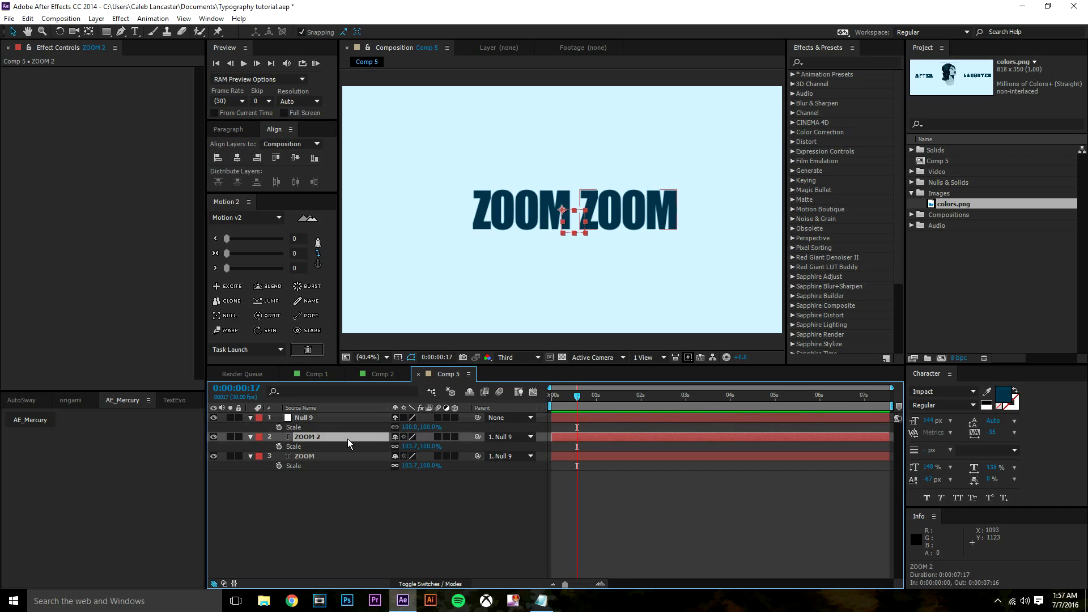
key(Delete)
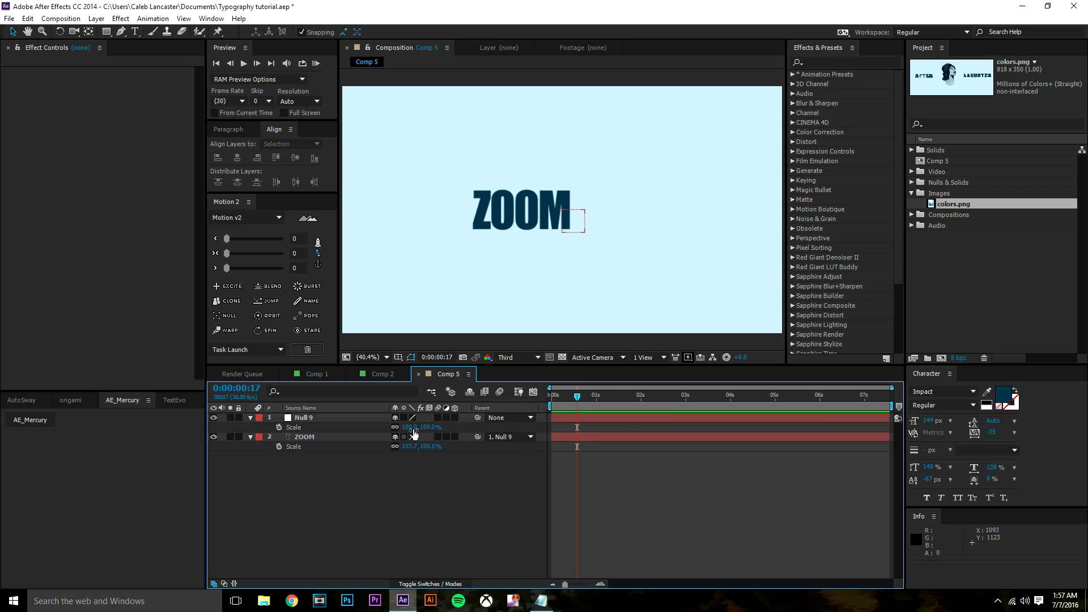
click(326, 423)
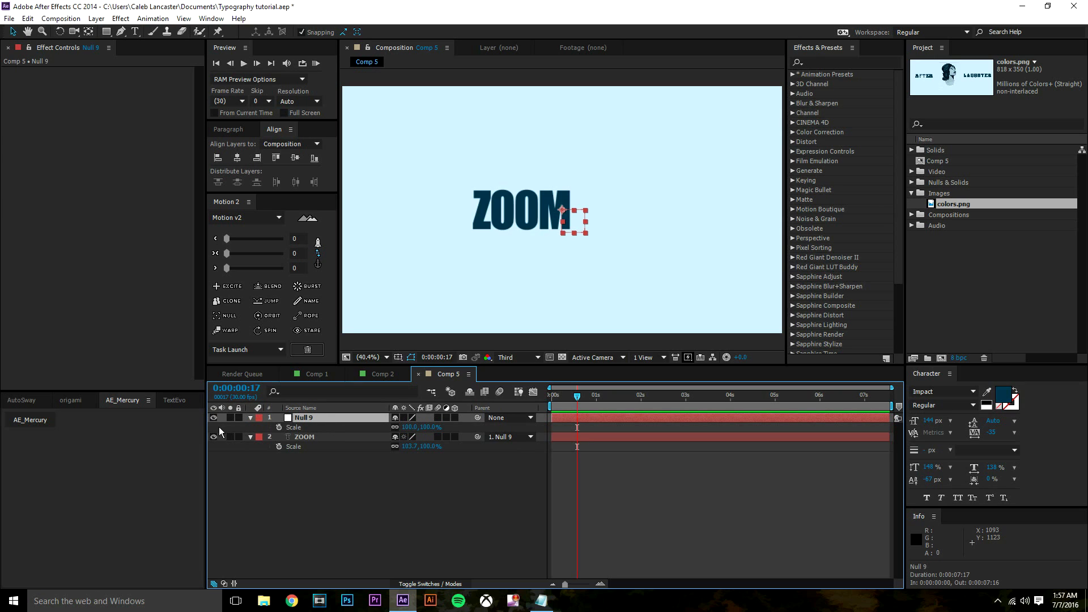
click(309, 437)
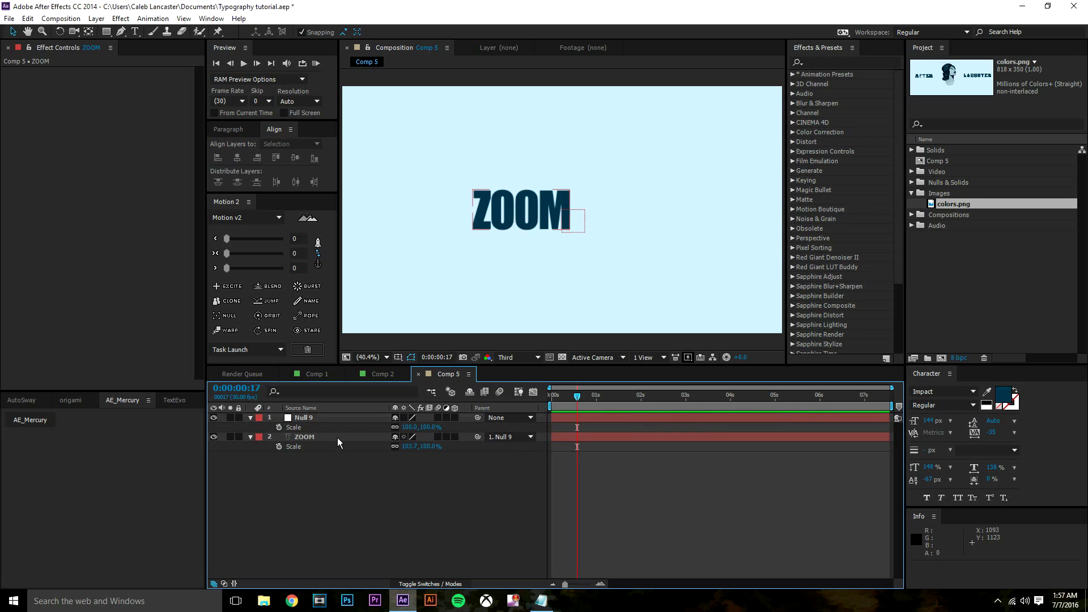
- Hide the null object in the composition view by turning off its layer visibility
click(213, 418)
click(352, 420)
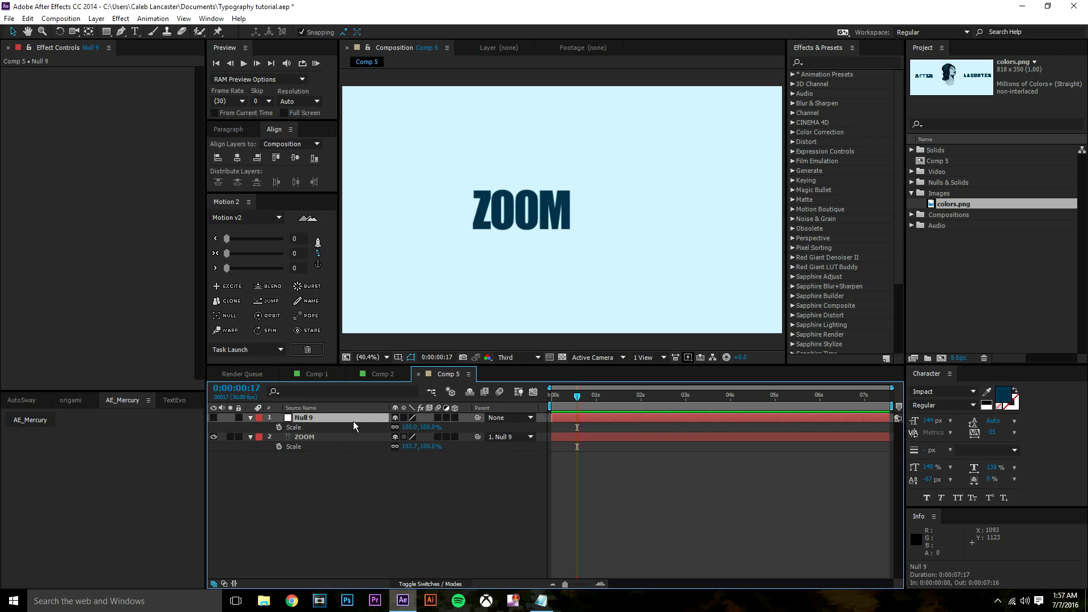
click(213, 418)
click(213, 418)
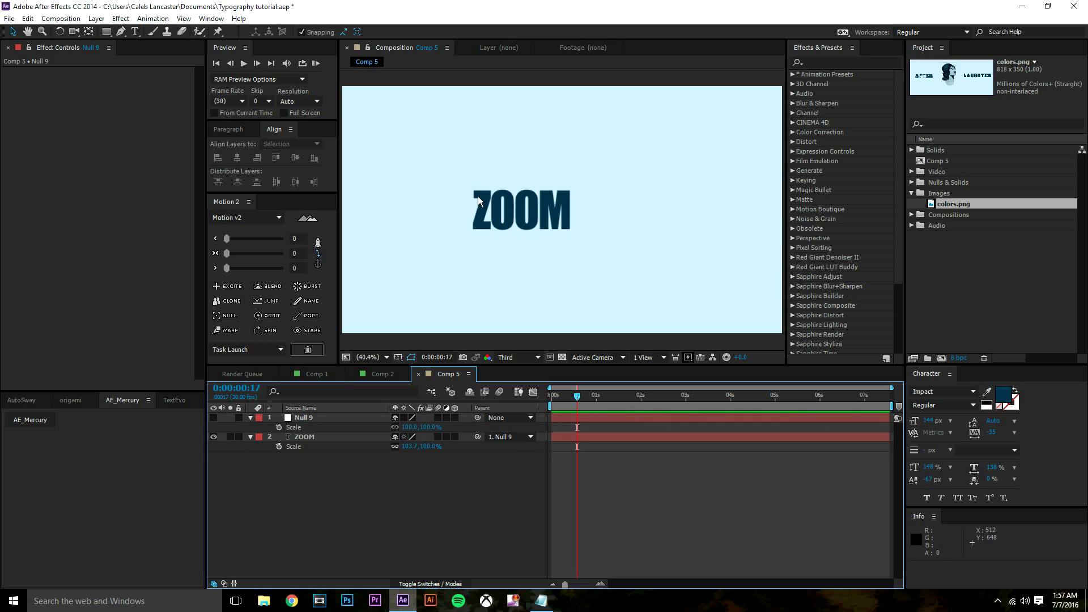
- Try scaling the hidden null object with ZOOM attached, and undo the change
click(381, 420)
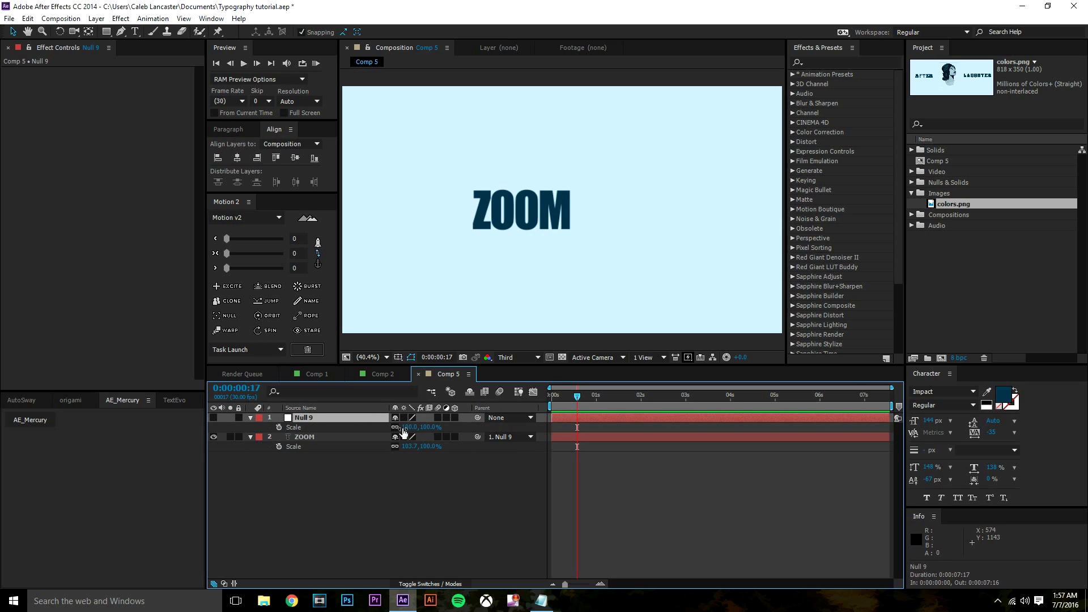
drag(404, 429, 453, 425)
key(ctrl+z)
click(318, 265)
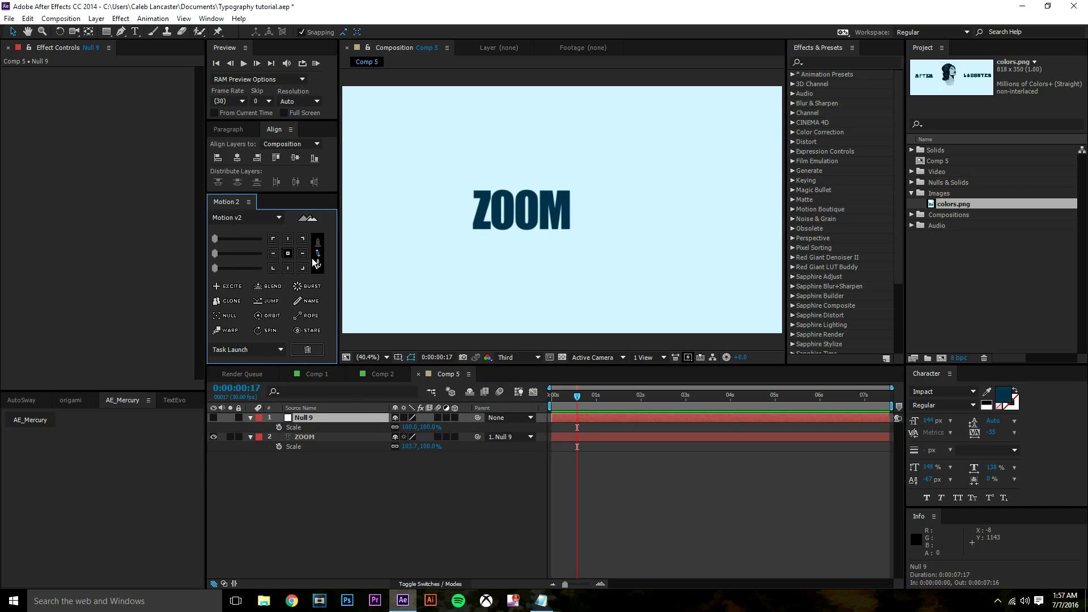
click(318, 255)
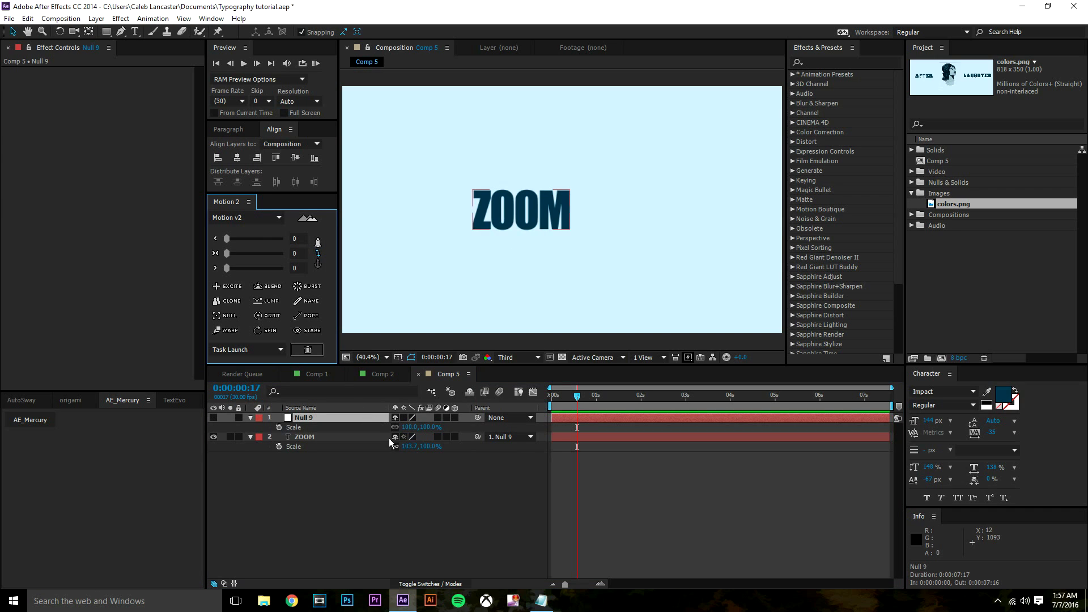
- Keyframe the null object's Scale from 0% at frame 0 to 100% at frame 5
click(549, 406)
key(equal)
click(279, 427)
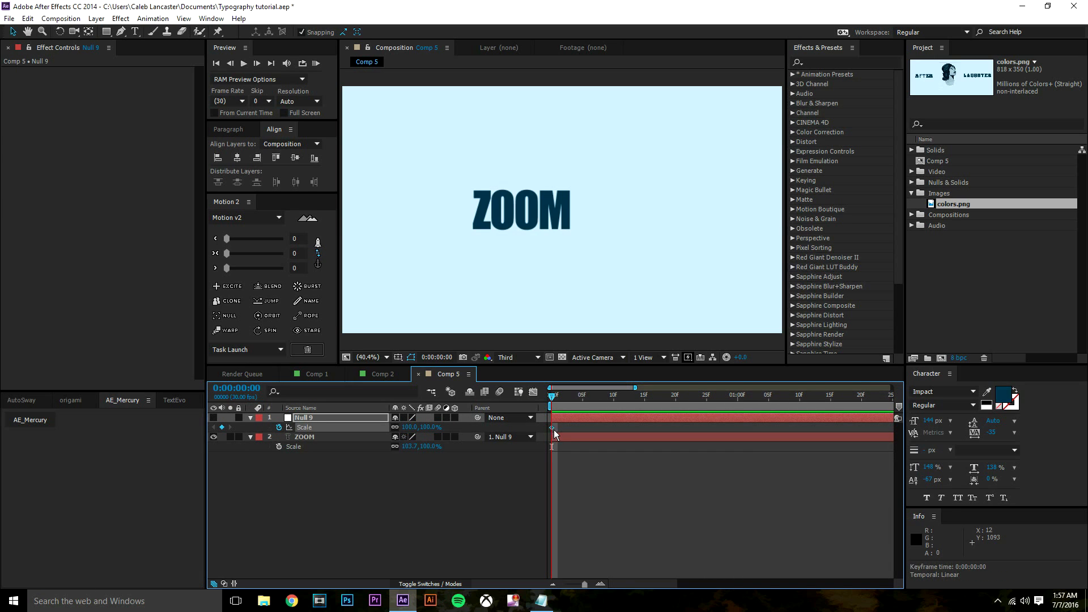
drag(575, 430, 559, 430)
click(409, 427)
text(0)
key(Return)
- Preview the ZOOM scale-in animation and move the current time to frame 9
click(615, 488)
key(space)
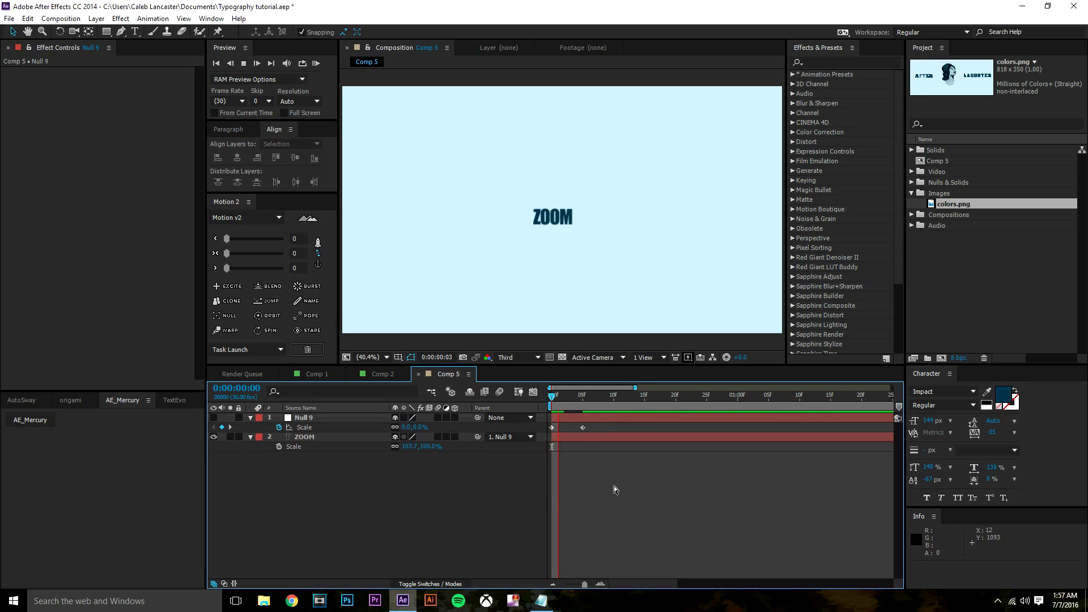
key(space)
drag(560, 398, 590, 425)
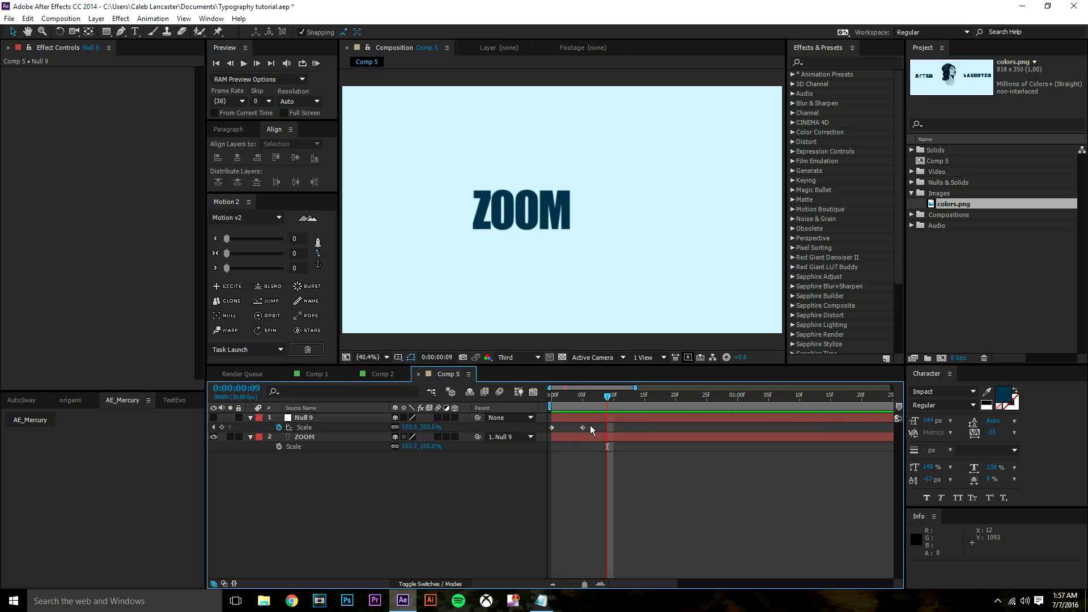
- Enlarge the ZOOM layer to about 154.7, 149.2% scale and move it about 40 px left
click(591, 435)
key(s)
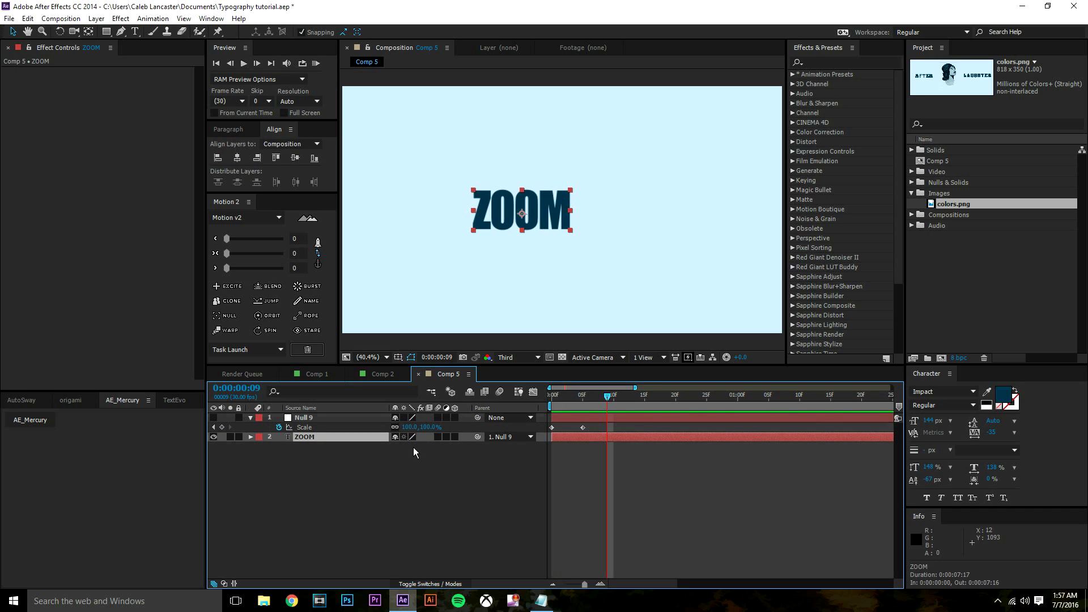
key(s)
drag(410, 446, 441, 450)
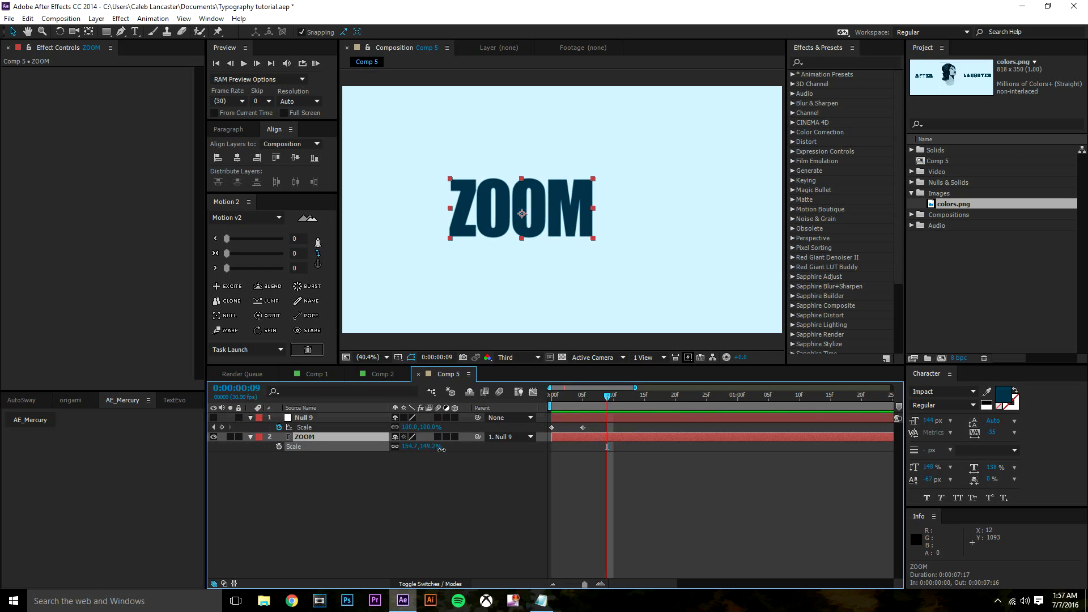
drag(567, 221, 559, 221)
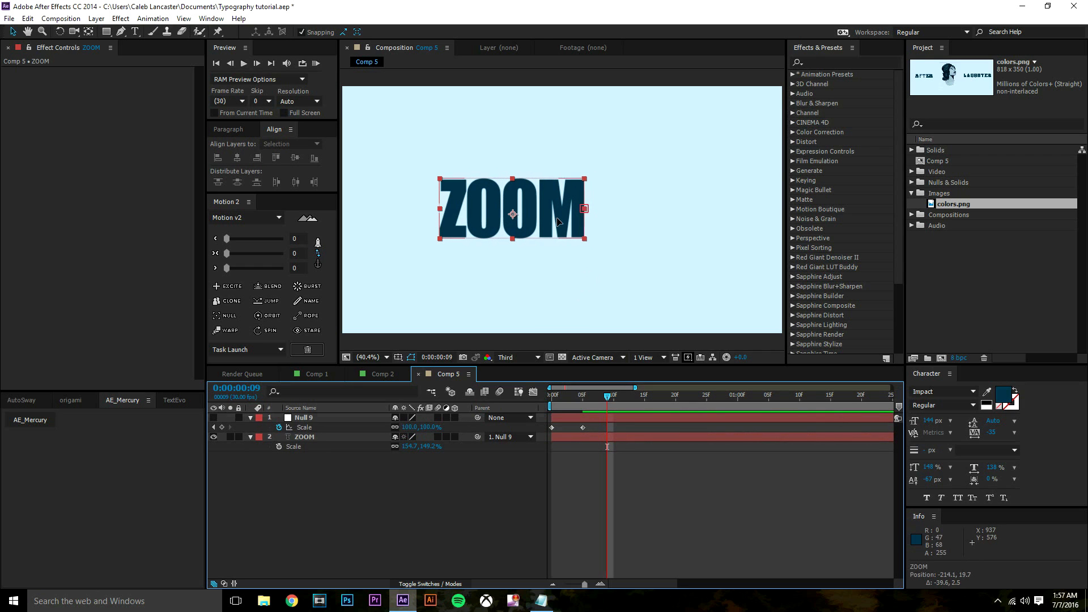
click(656, 568)
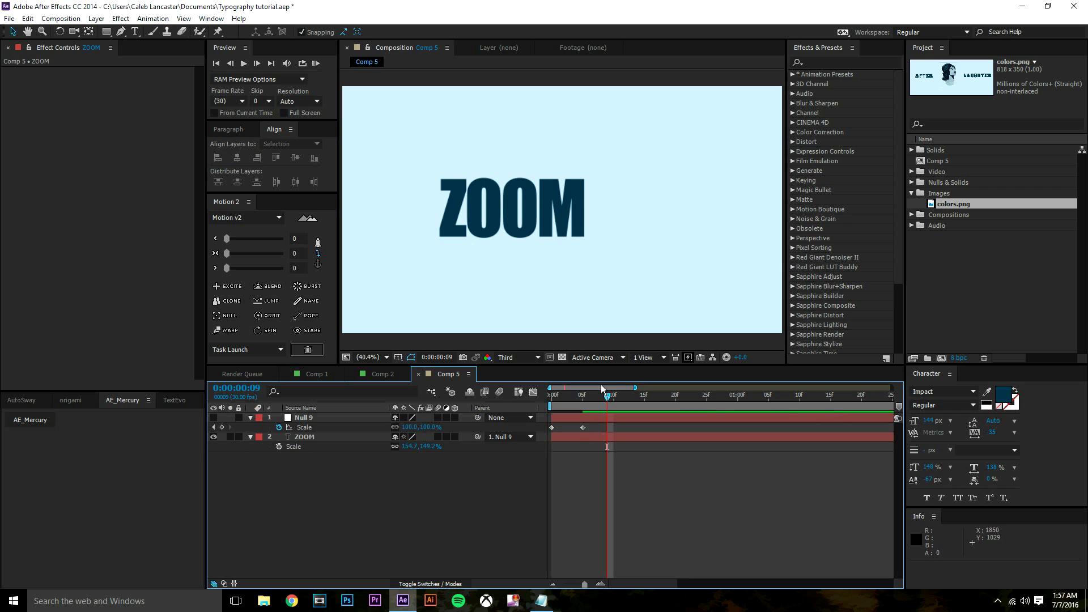
- Preview the ZOOM scale-in from the start and inspect the null's Scale keyframes at frames 0 and 5
click(555, 398)
key(space)
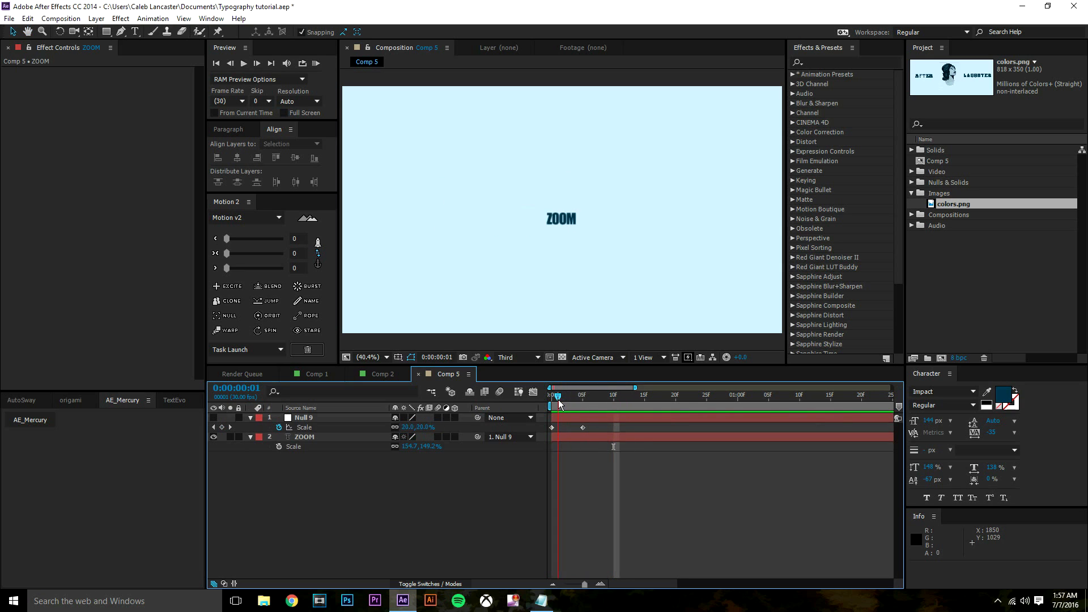
mouse_move(559, 399)
mouse_down()
mouse_move(587, 406)
mouse_move(559, 397)
mouse_up()
click(552, 428)
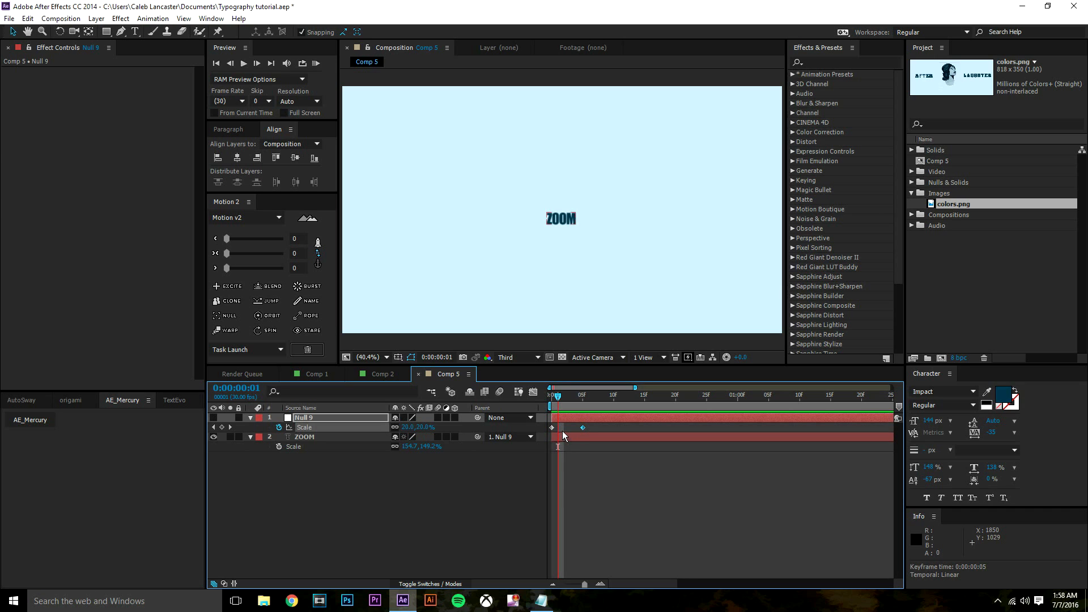
click(553, 396)
click(565, 447)
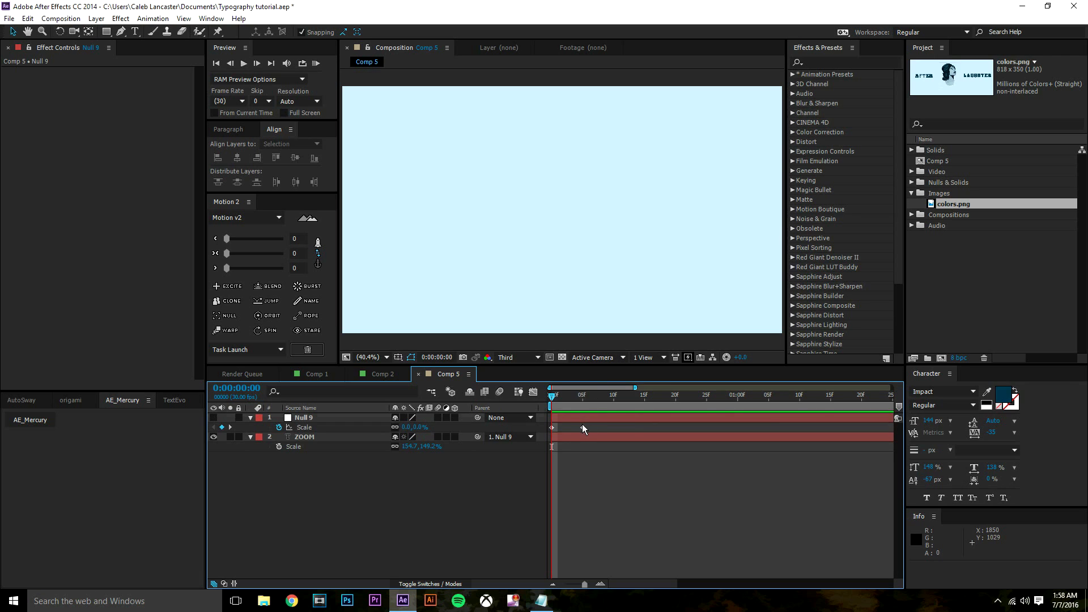
mouse_move(583, 429)
key(space)
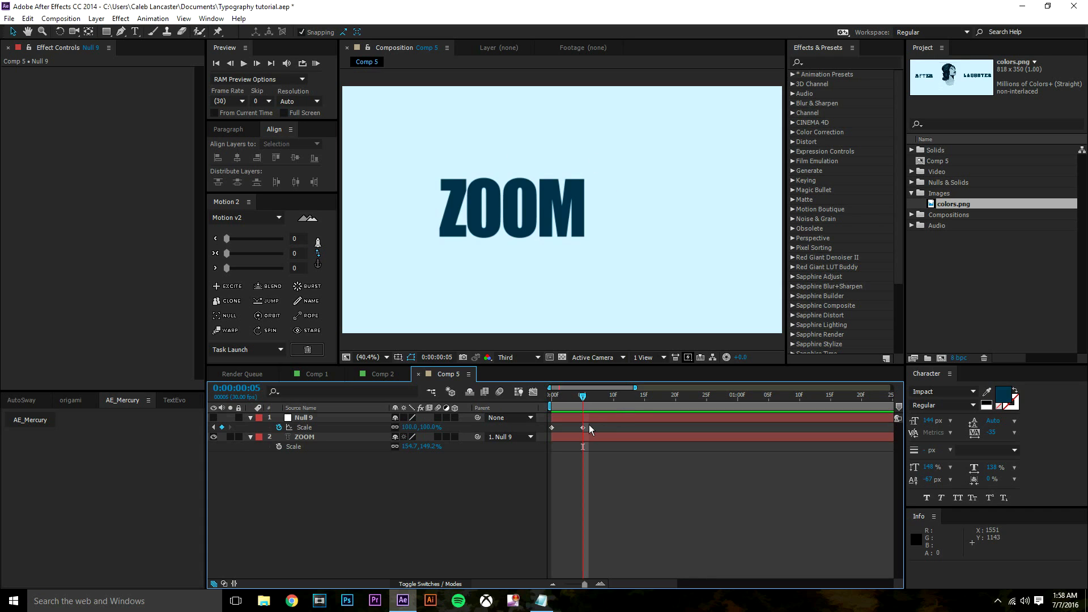
- Try moving the null's 100% Scale keyframe to frame 10, preview the slower scale-in, and undo the move
drag(584, 428, 611, 429)
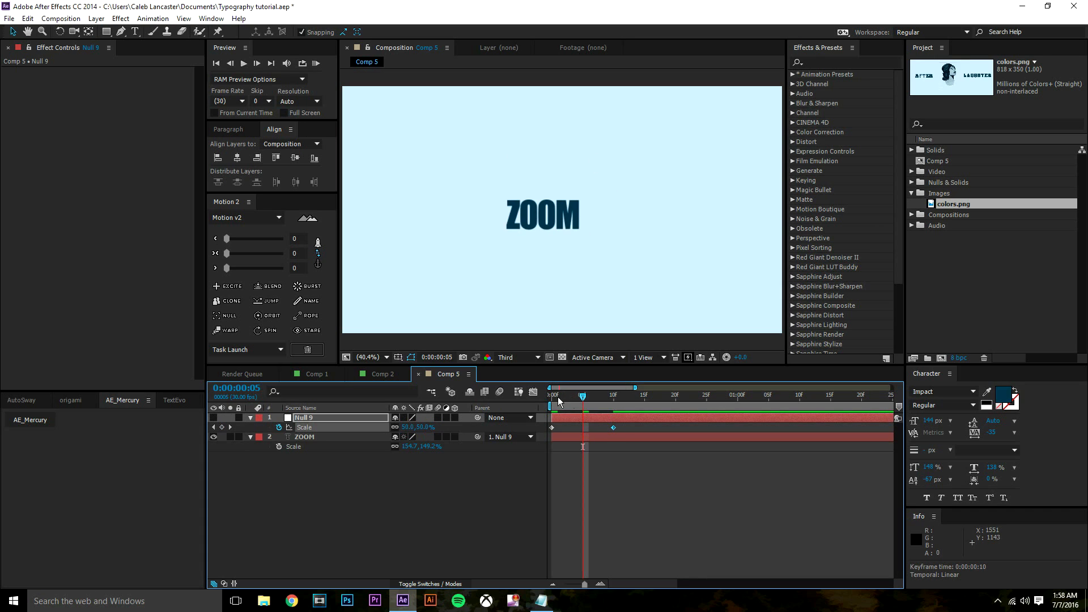
click(558, 396)
key(space)
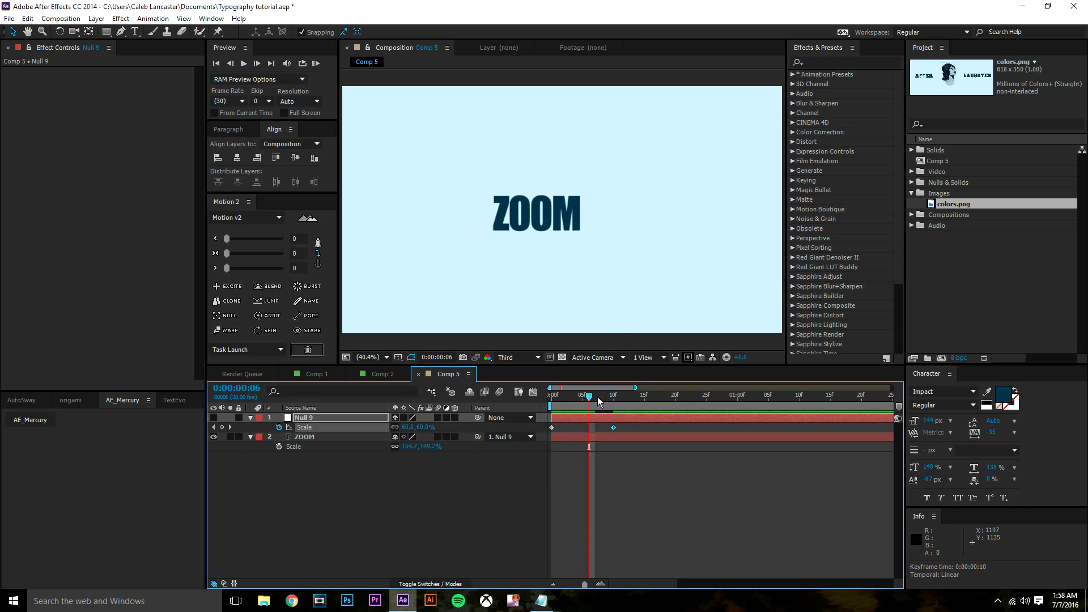
drag(598, 397, 583, 434)
click(580, 436)
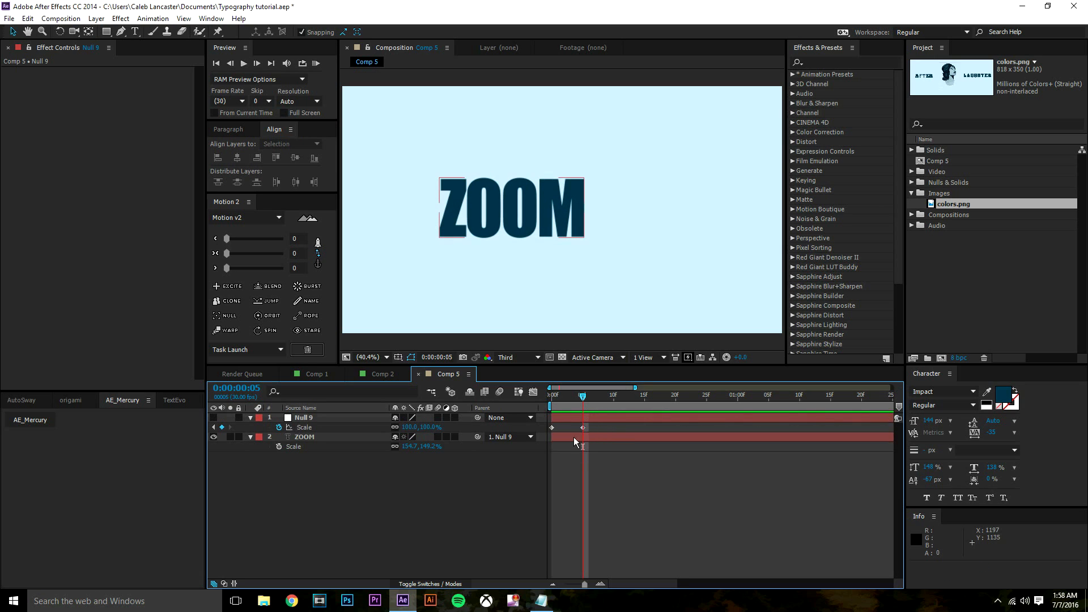
- Apply Easy Ease to both of the null's Scale keyframes
mouse_move(580, 397)
mouse_down()
mouse_move(550, 404)
mouse_move(589, 396)
mouse_move(556, 406)
mouse_move(587, 411)
mouse_up()
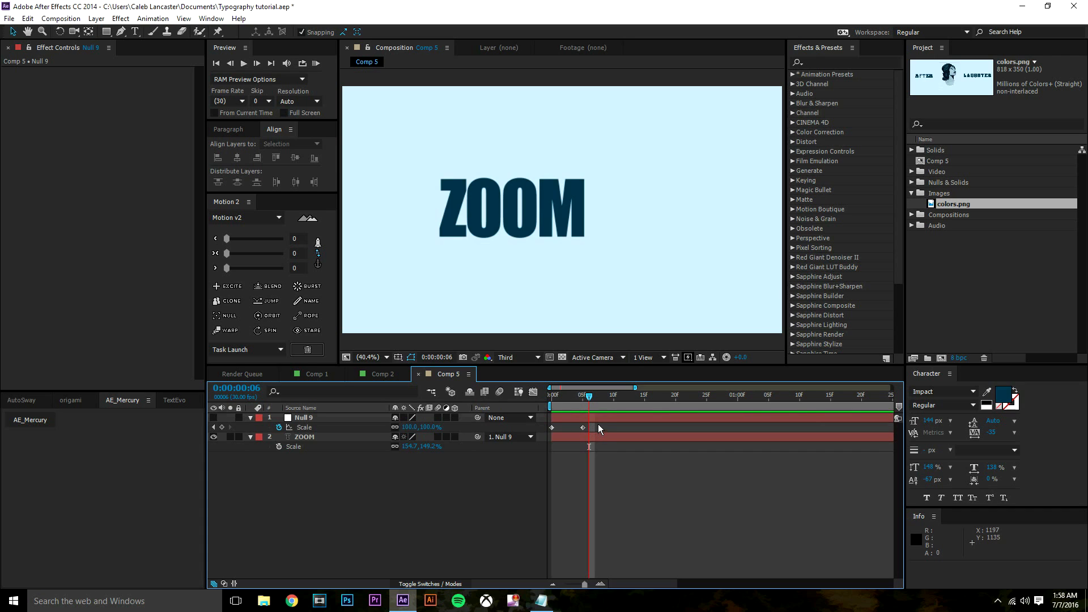
drag(599, 425, 535, 435)
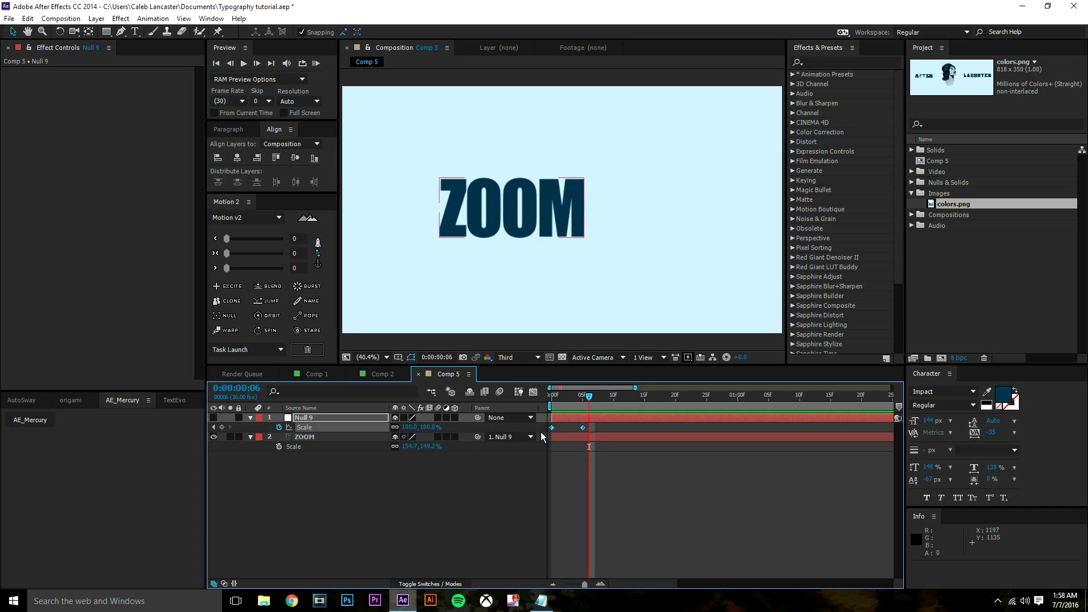
key(F9)
click(601, 461)
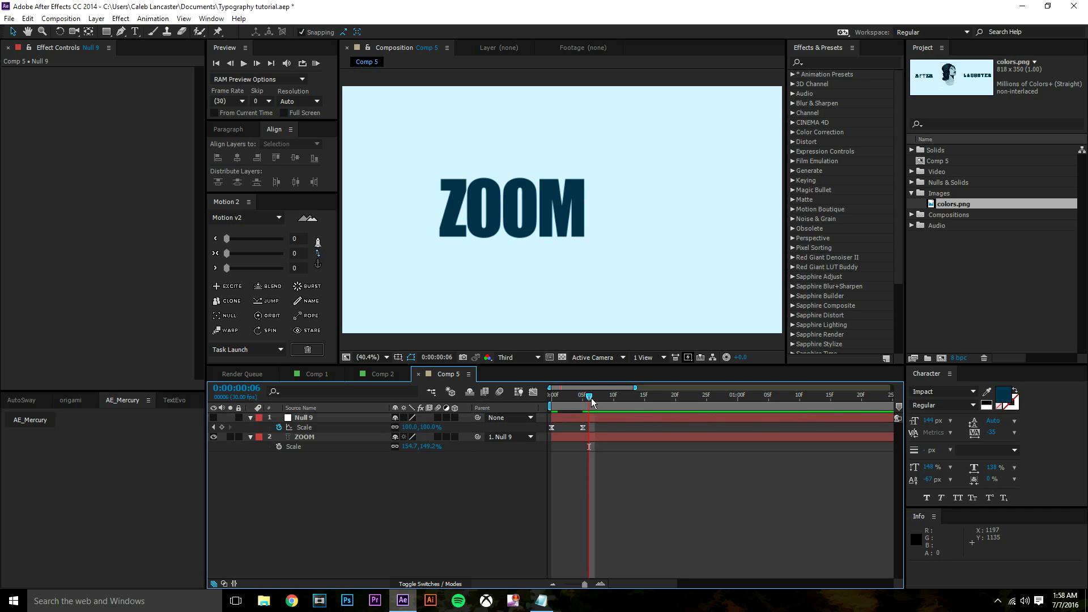
- Step through the eased ZOOM scale-in one frame at a time from frame 0 to frame 5
drag(591, 398, 547, 396)
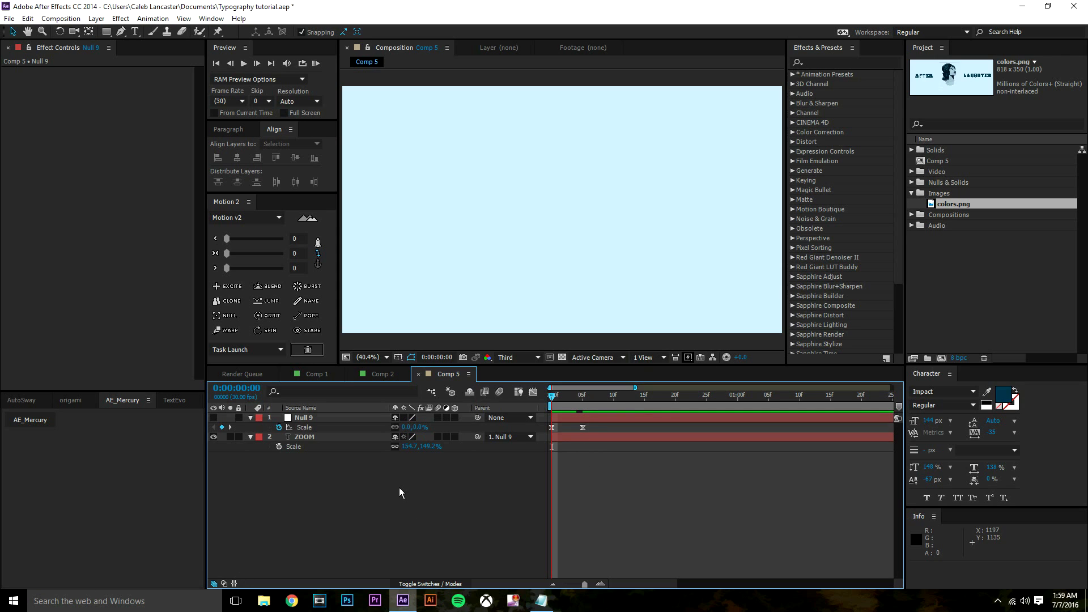
key(Page_Down)
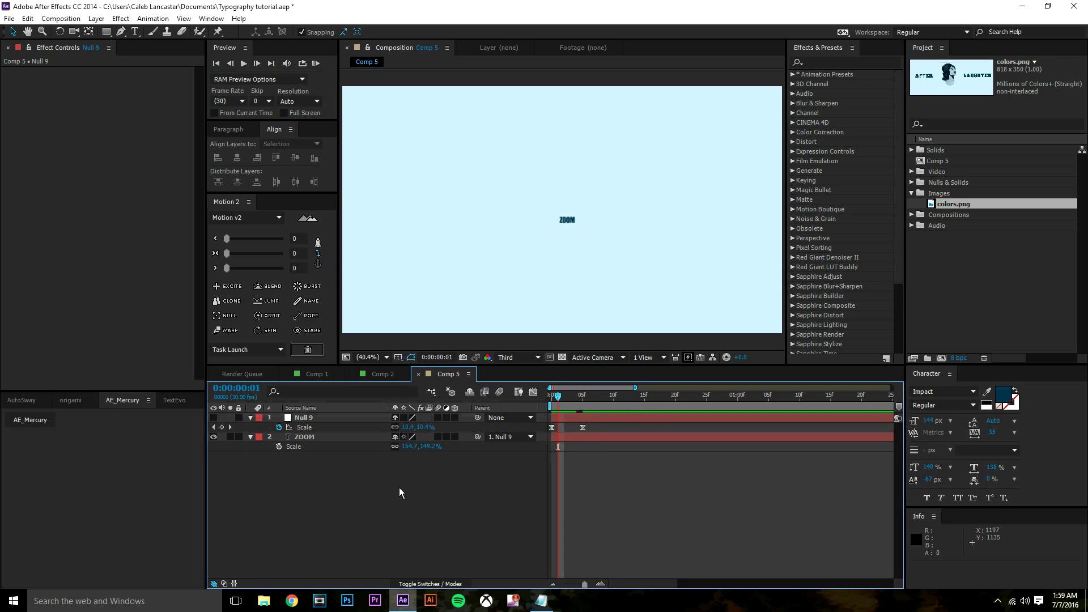
key(Page_Down)
key(Page_Down)
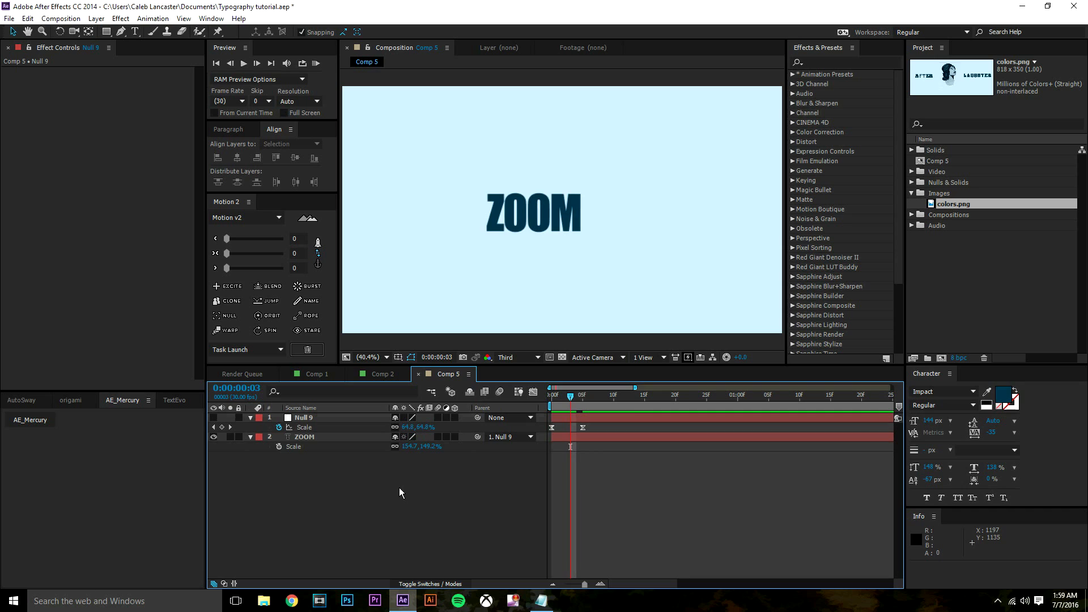
key(Page_Down)
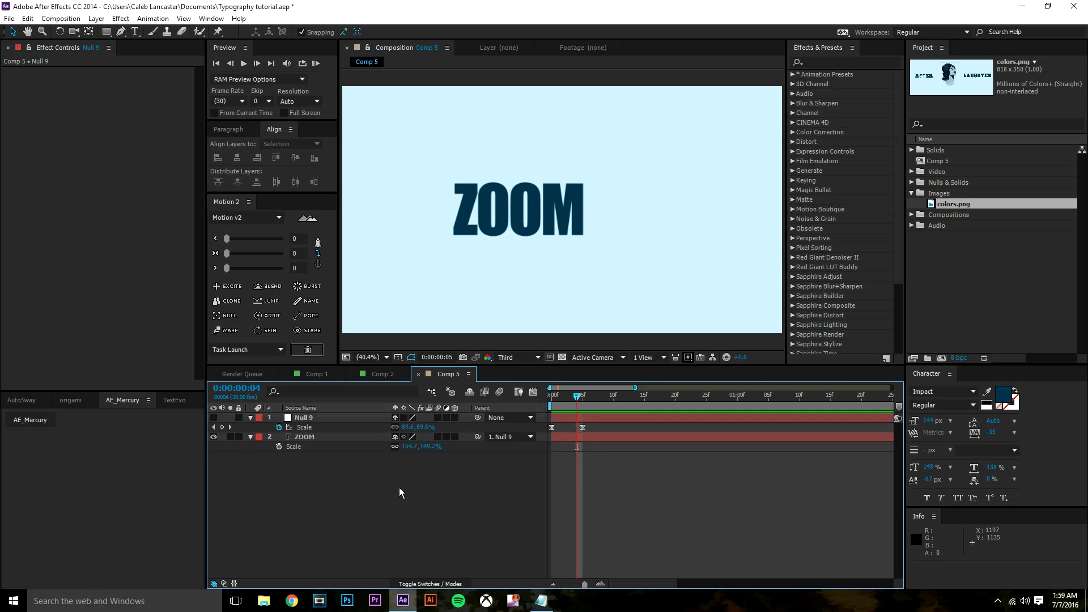
key(Page_Down)
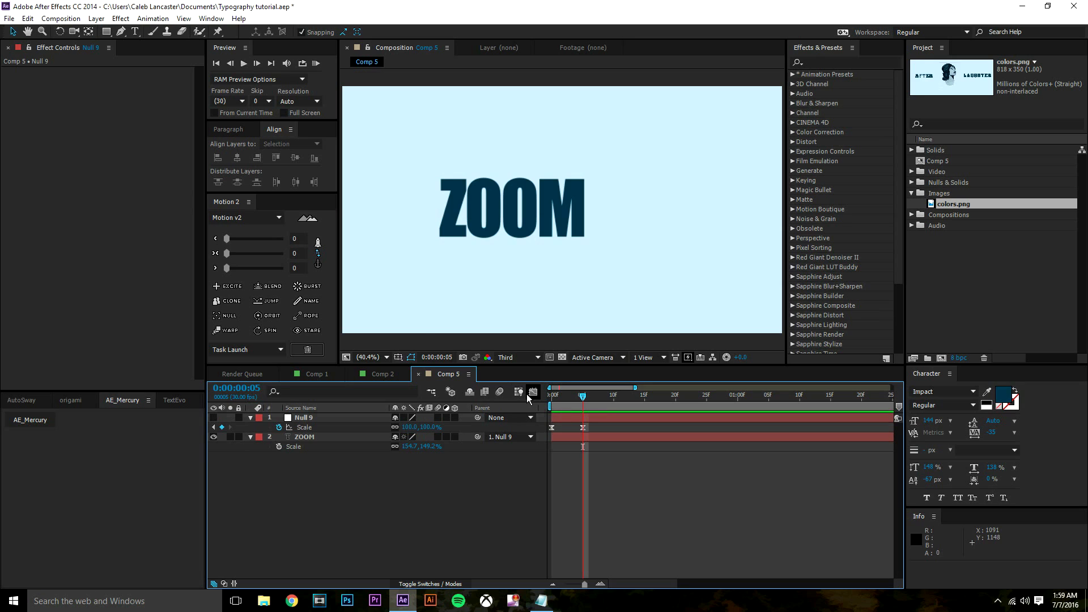
- Open the speed graph for the null's two Scale keyframes and compare the curve with the animation from frame 0 to 5
click(543, 428)
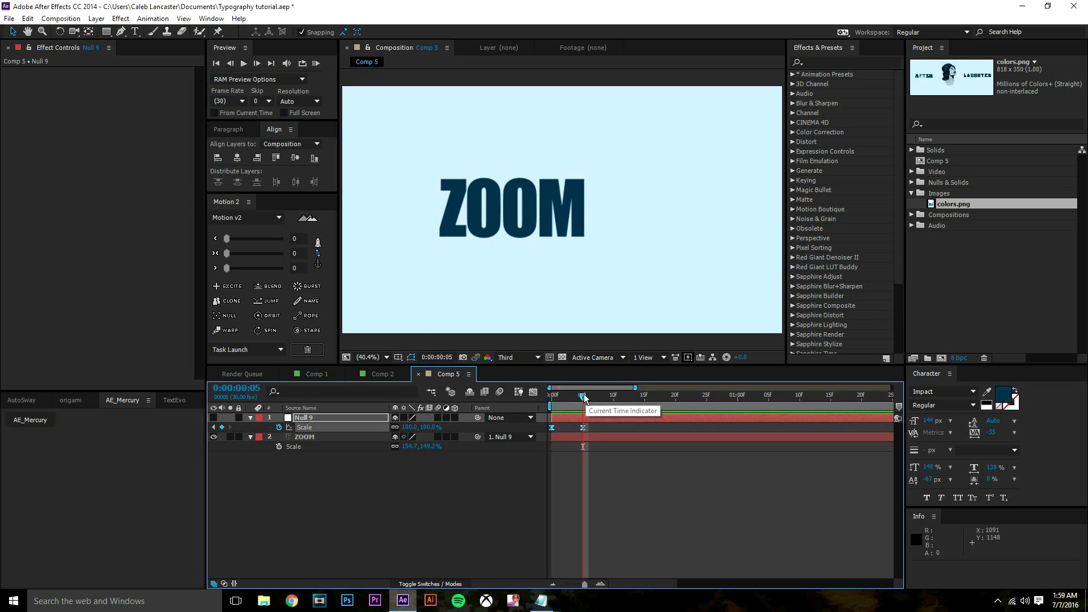
click(532, 392)
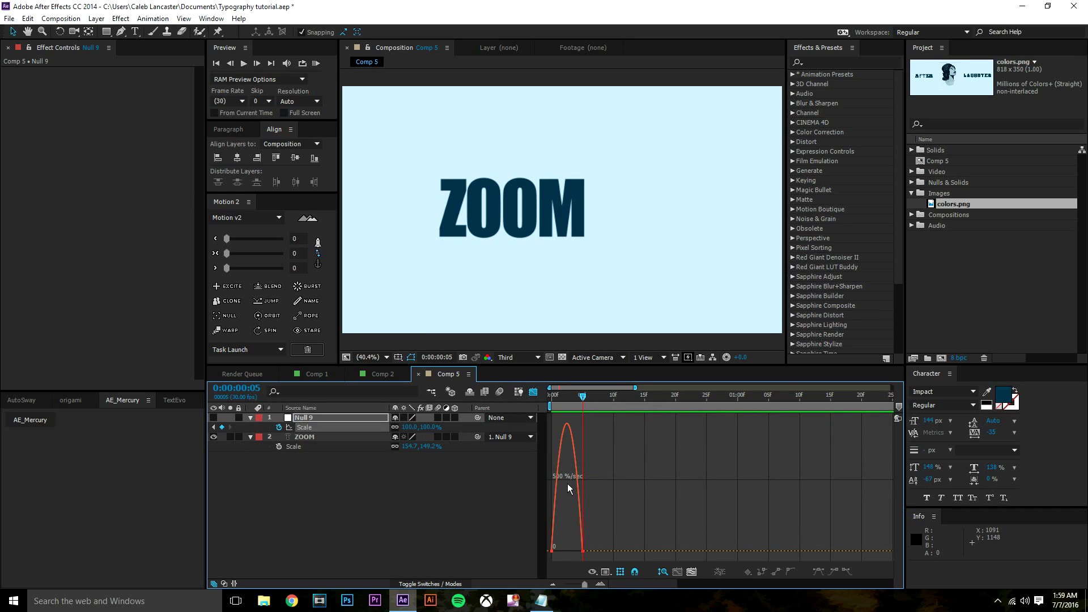
drag(588, 409, 553, 398)
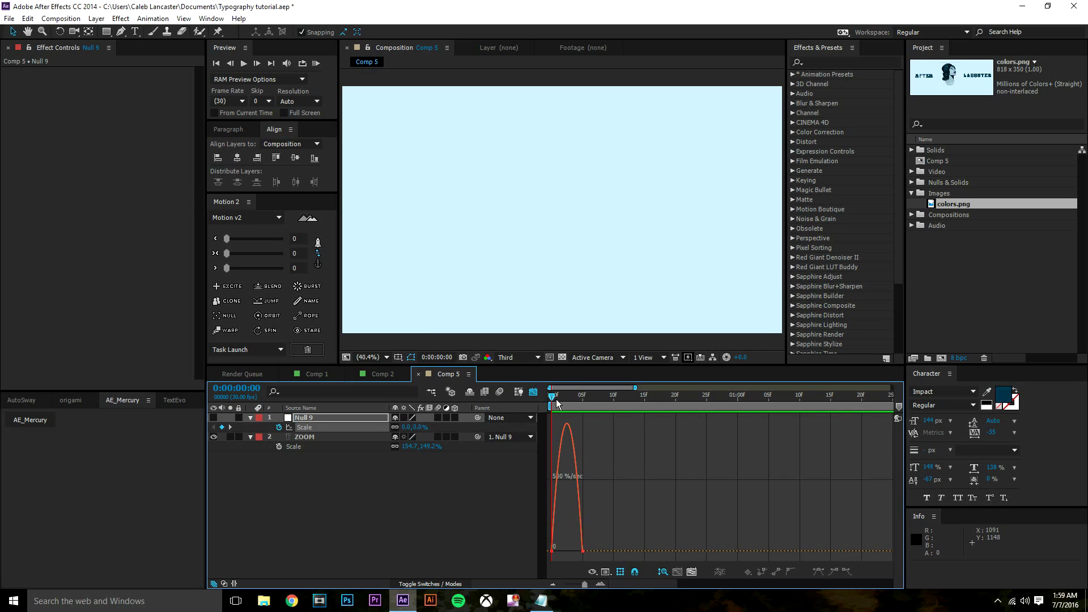
mouse_move(553, 396)
mouse_down()
mouse_move(581, 406)
mouse_move(555, 409)
mouse_up()
key(Page_Down)
key(Page_Down)
key(Page_Down)
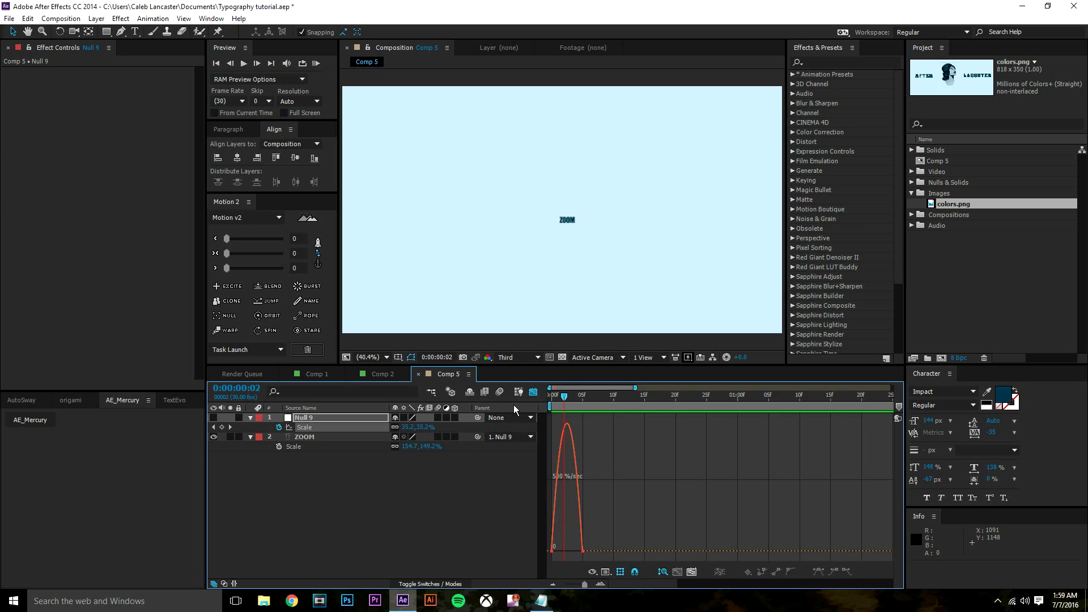
key(Page_Up)
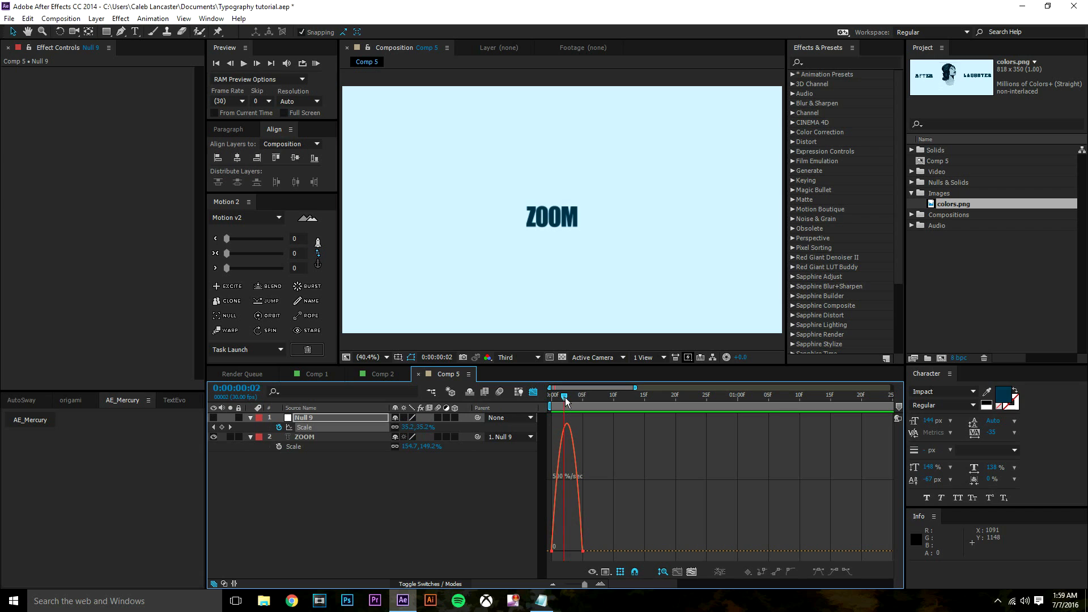
mouse_move(566, 396)
mouse_down()
mouse_move(585, 401)
mouse_move(561, 409)
mouse_move(582, 410)
mouse_up()
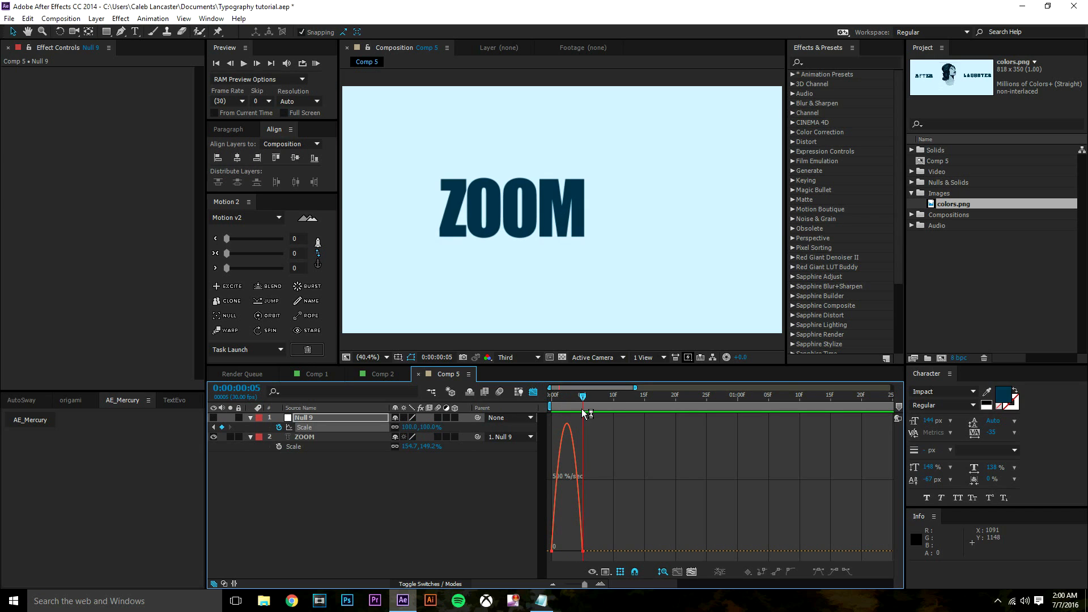
- Reshape the null's Scale speed curve to peak near frame 1 at about 2583 %/sec and slow gradually toward frame 5
click(582, 551)
drag(579, 558, 562, 563)
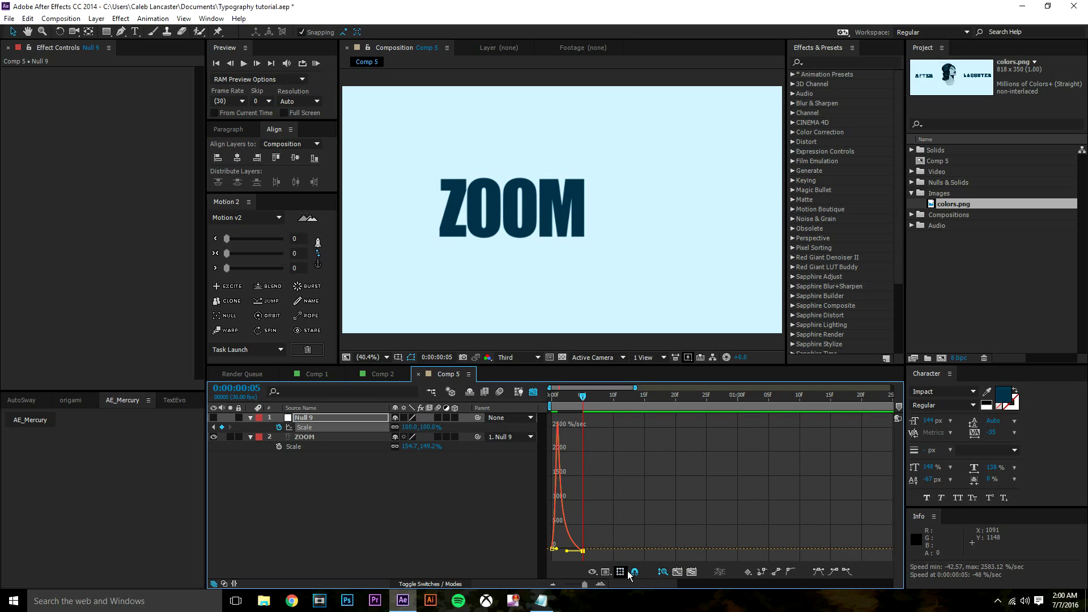
click(607, 572)
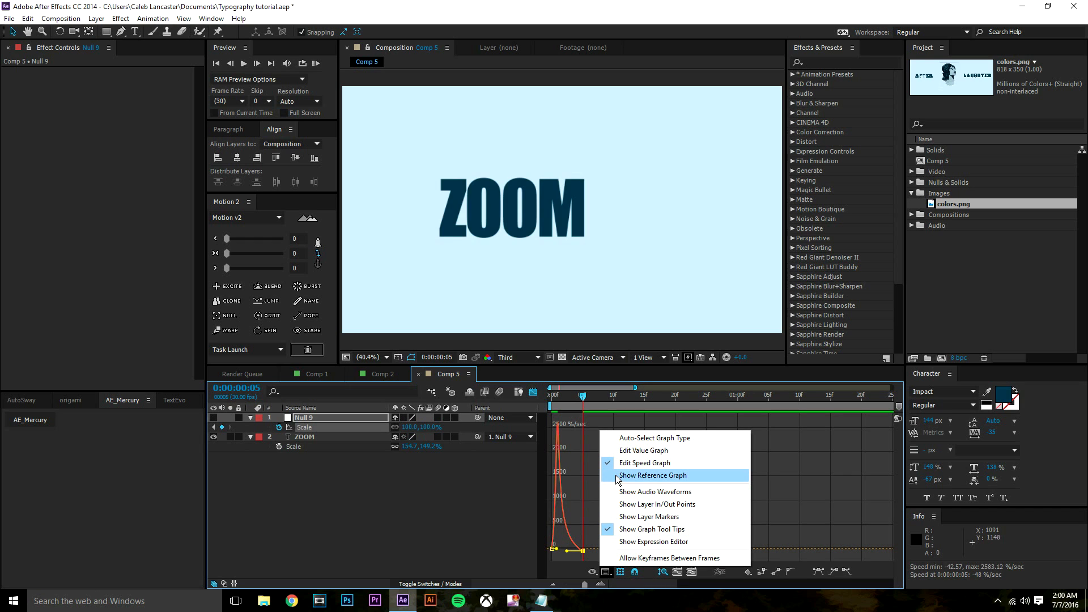
click(603, 573)
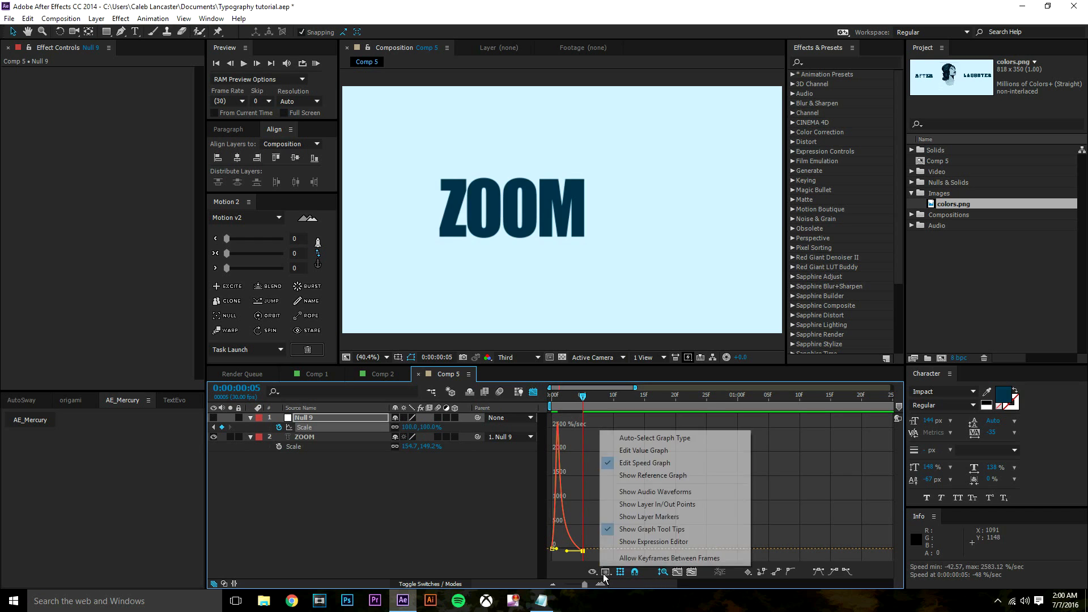
- Preview the reshaped ZOOM scale-in and scrub its first frames against the speed curve
drag(573, 404, 555, 406)
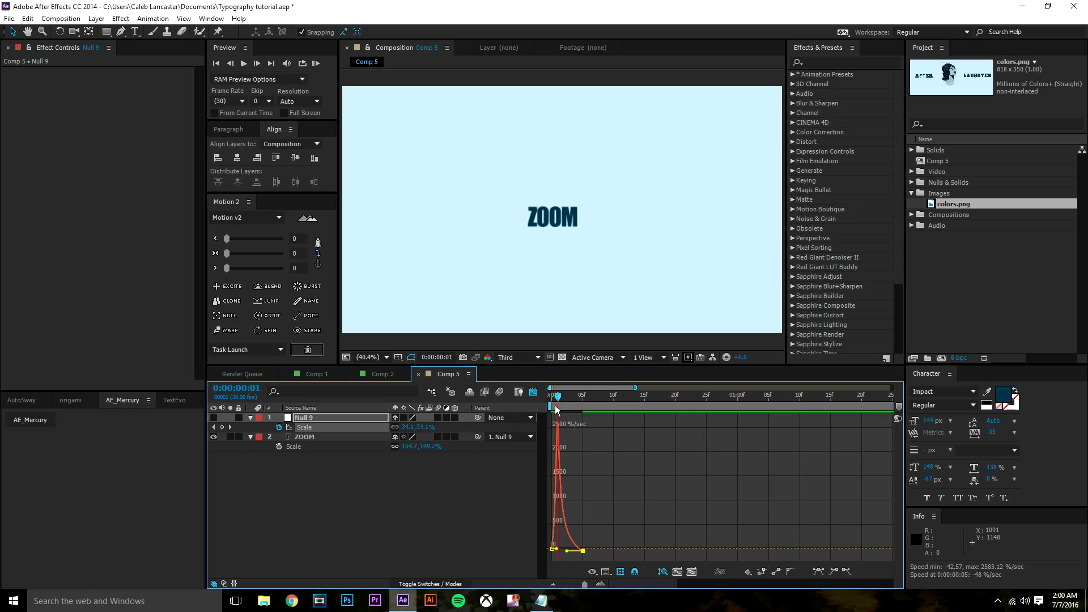
scroll(553, 463, up, 5)
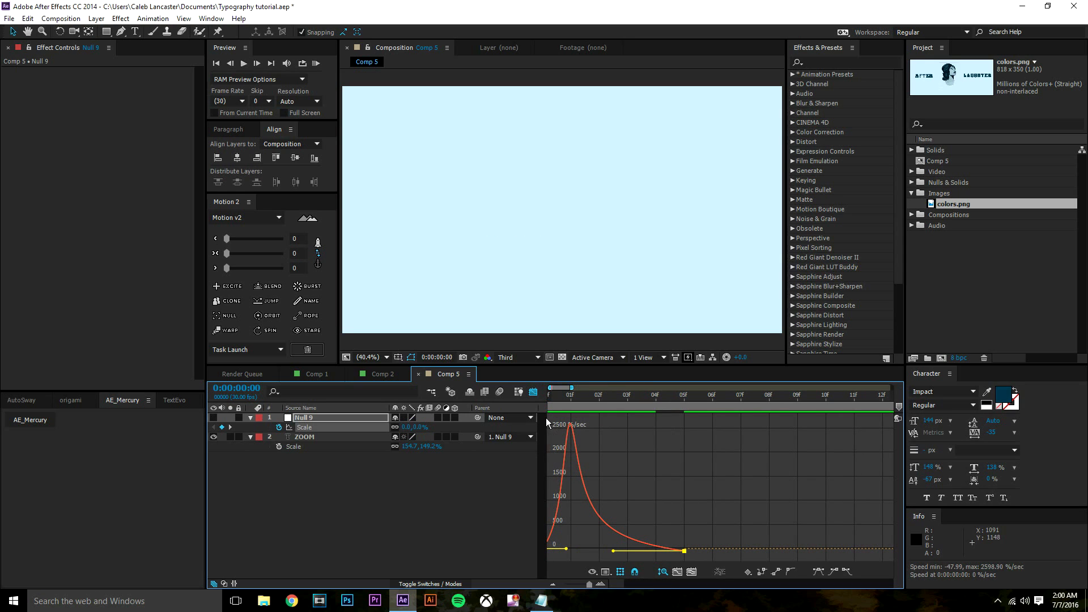
click(548, 402)
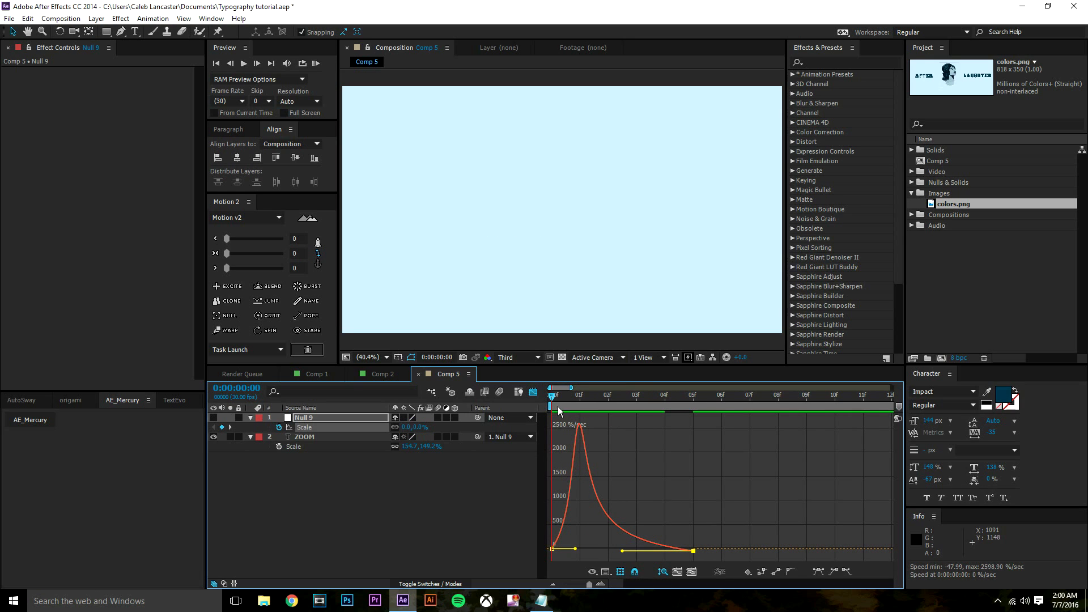
drag(552, 396, 555, 435)
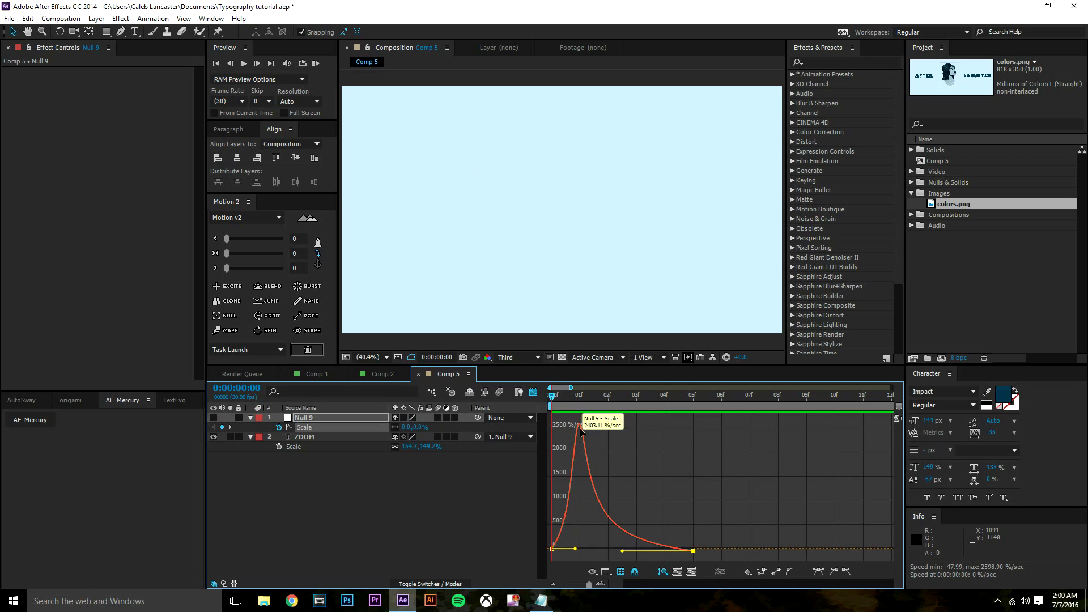
key(space)
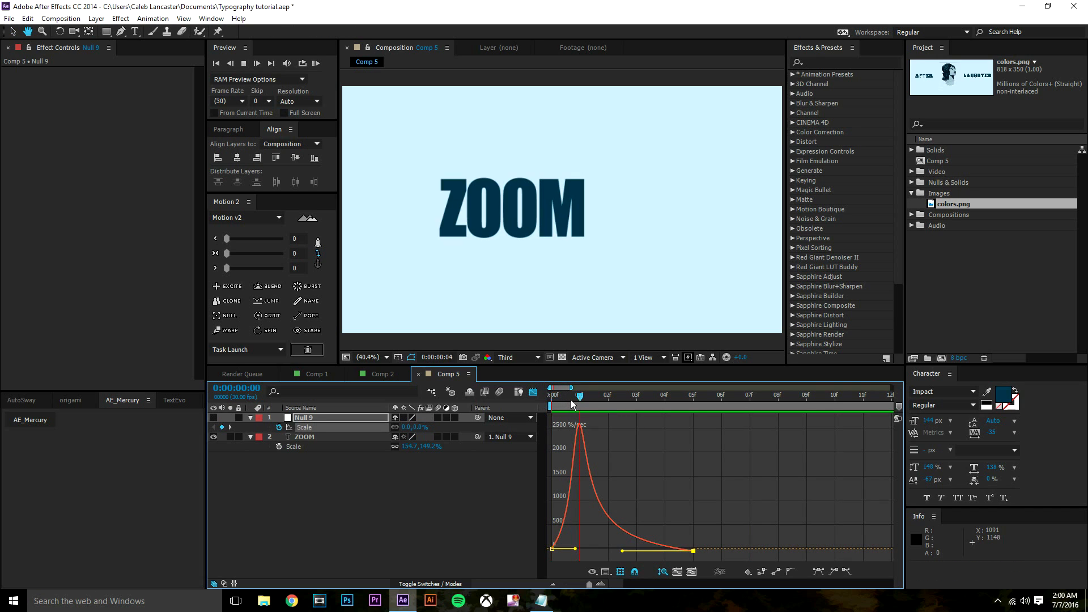
key(space)
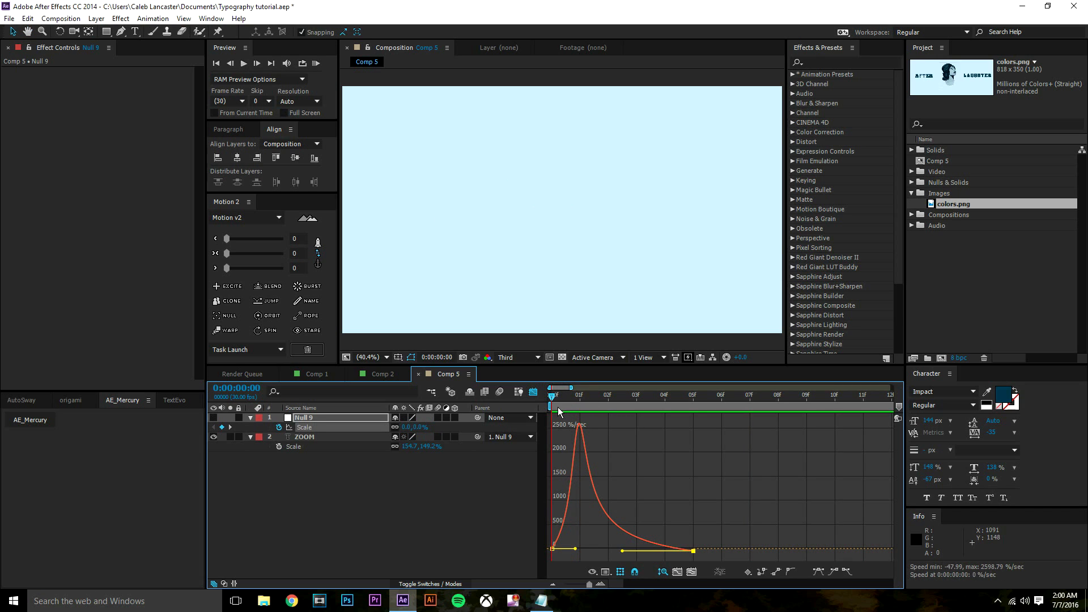
drag(558, 407, 672, 418)
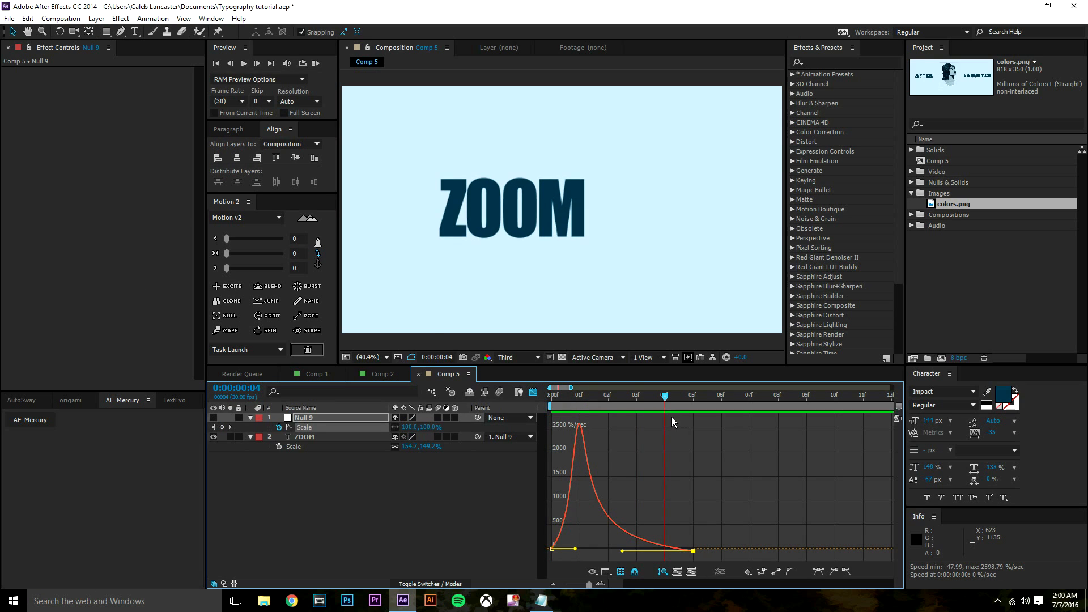
key(space)
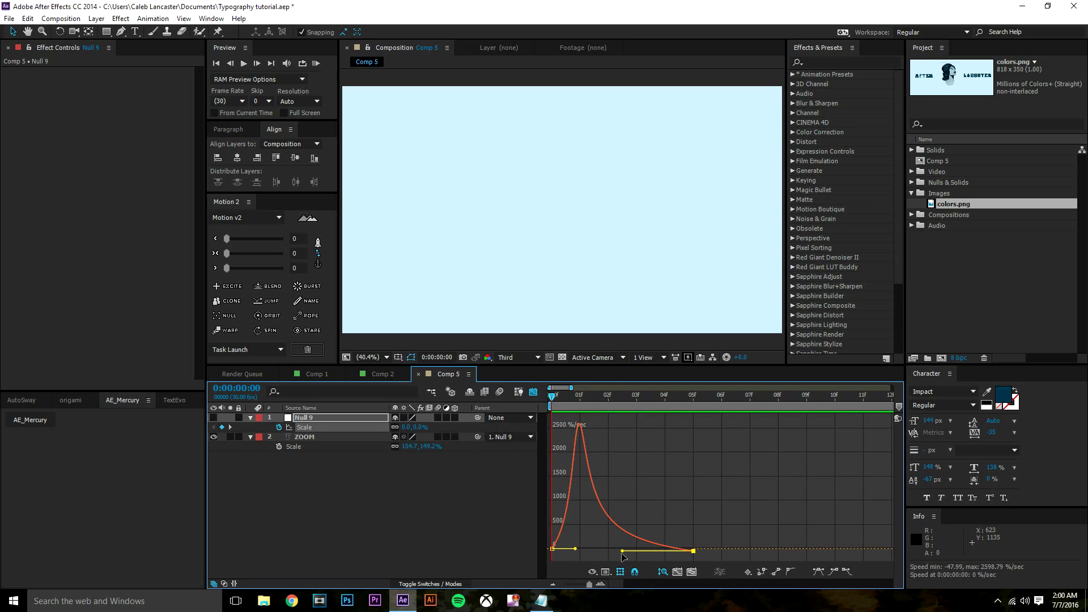
- Level the end Scale keyframe's speed handle to 0 %/sec, preview the result, and return from the graph to the layer keyframes
drag(621, 551, 614, 555)
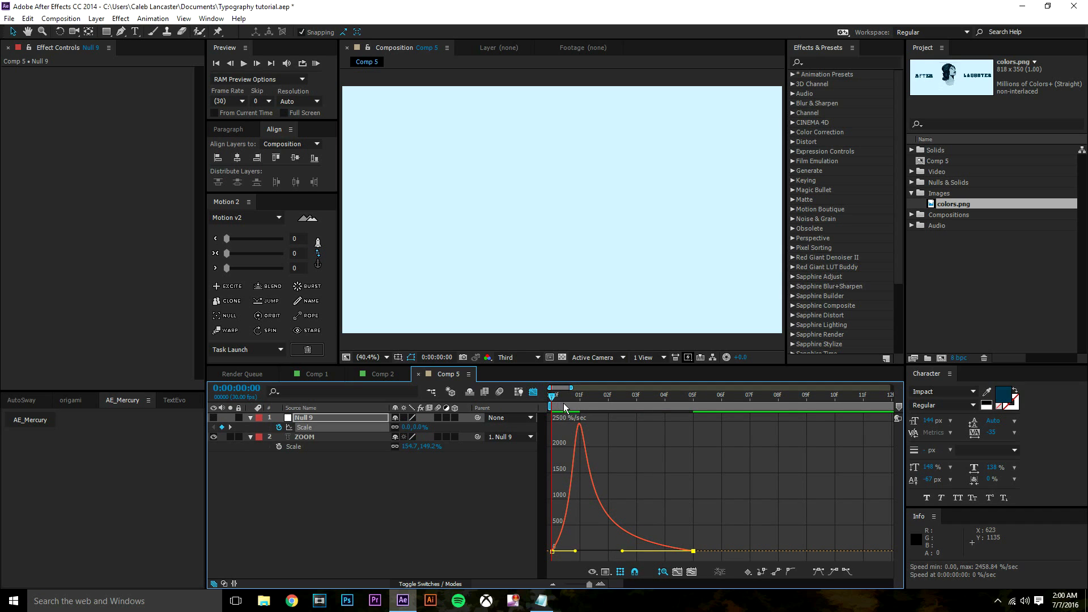
mouse_move(564, 403)
mouse_down()
mouse_move(580, 406)
mouse_move(556, 406)
mouse_up()
mouse_move(626, 552)
mouse_down()
mouse_move(651, 553)
mouse_move(597, 550)
mouse_move(626, 552)
mouse_up()
key(space)
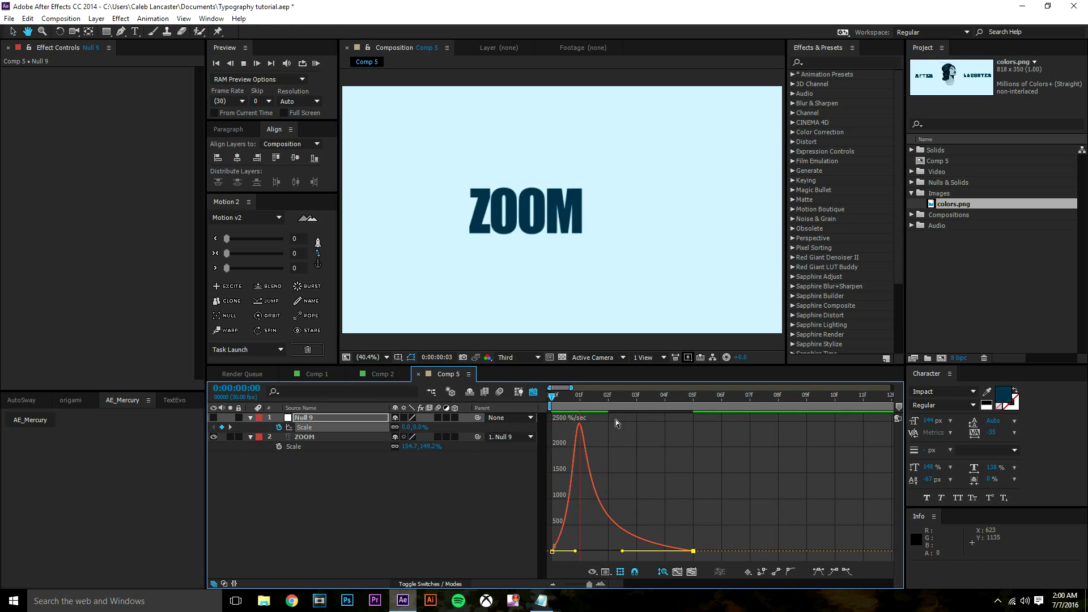
drag(604, 402, 497, 416)
click(534, 392)
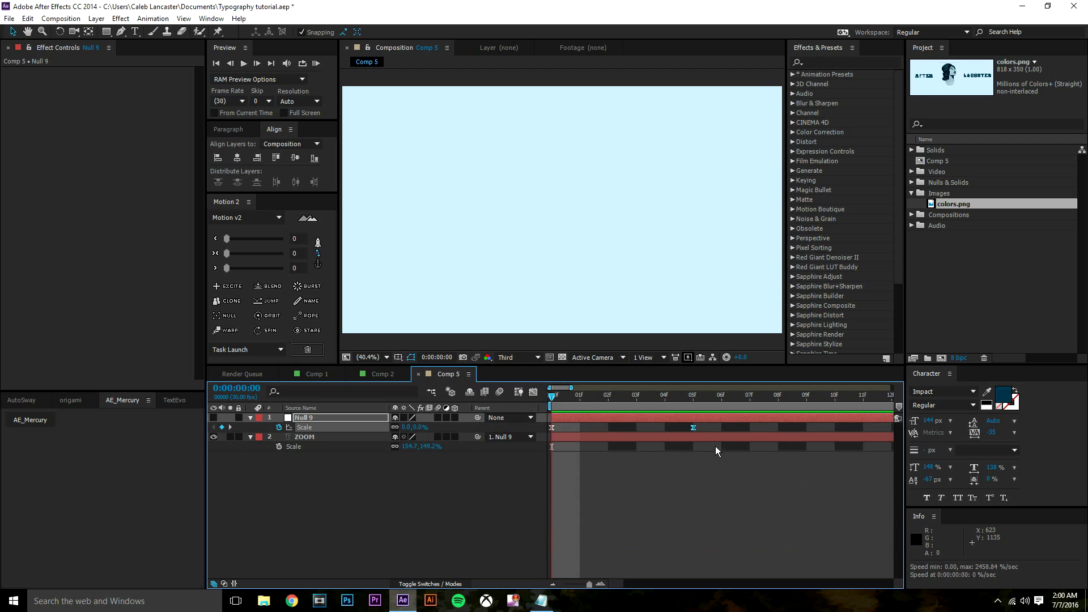
- Preview the eased ZOOM scale-in and inspect the motion around and after the end Scale keyframe at frame 5
click(715, 448)
key(minus)
key(space)
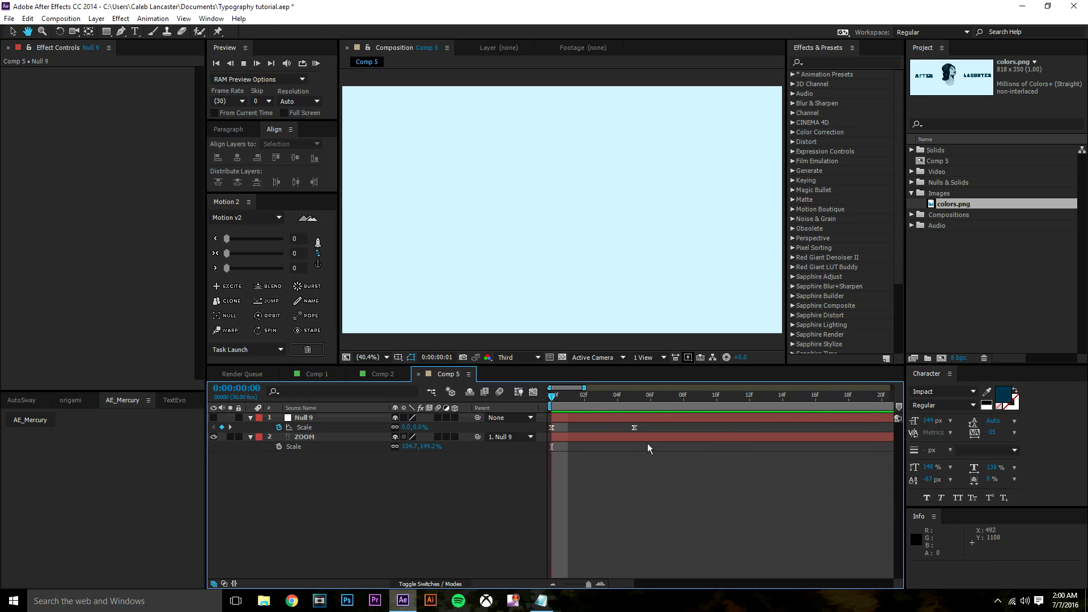
key(space)
key(space)
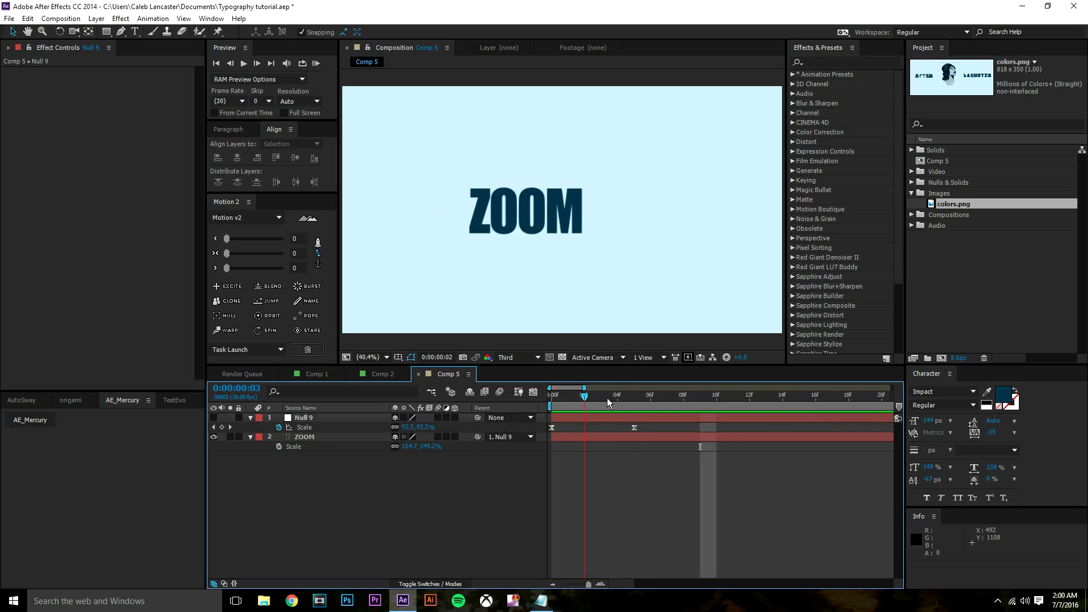
click(635, 399)
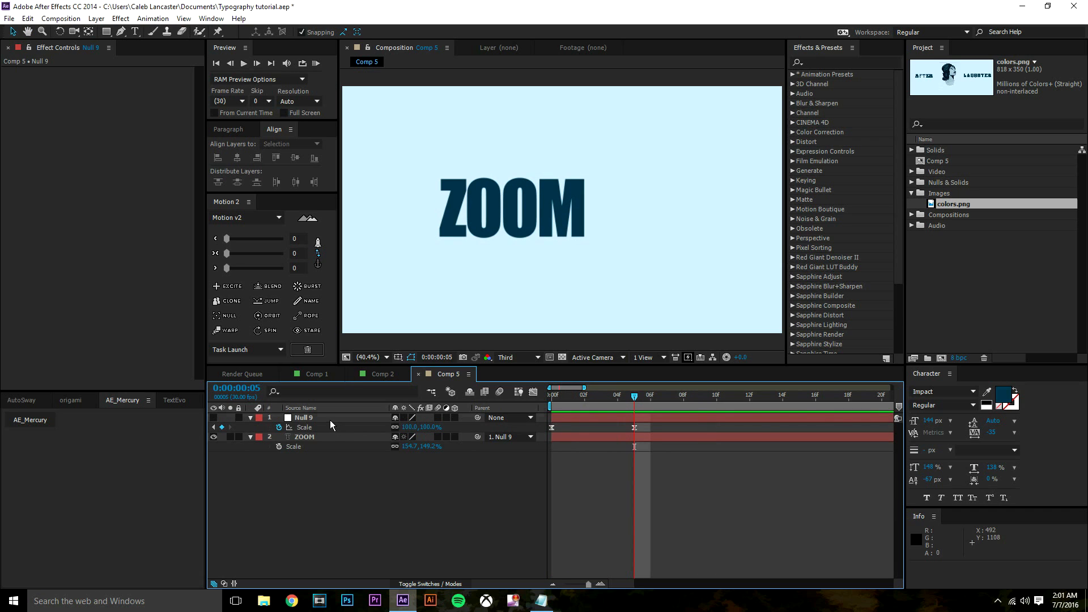
click(383, 374)
drag(593, 400, 763, 402)
click(448, 375)
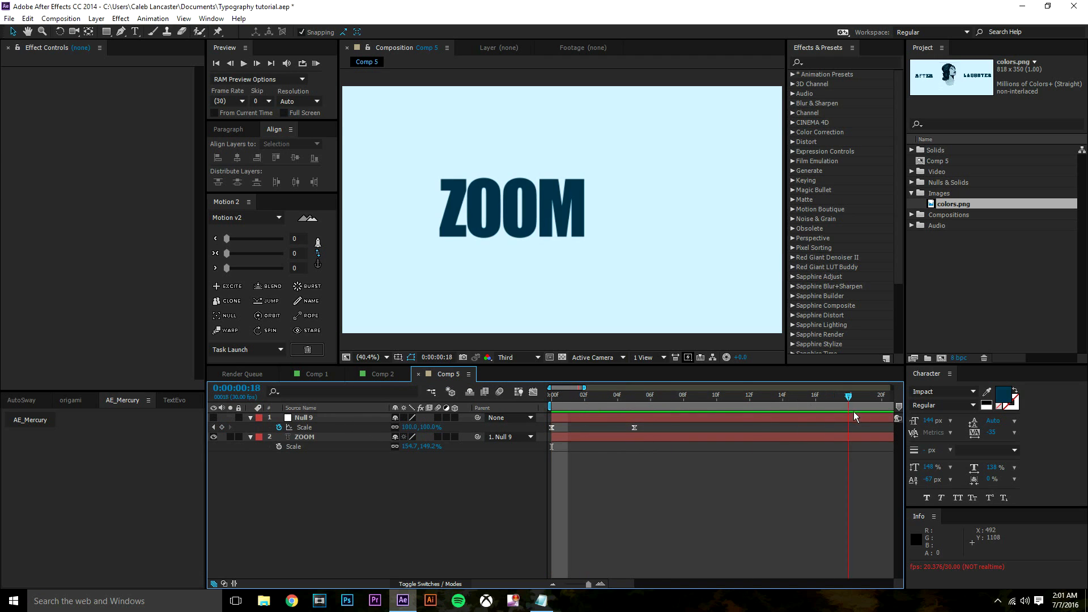
- Try a third Scale keyframe of 105% at frame 19 on Null 9, scrub through the motion, and delete that keyframe
drag(854, 418, 865, 418)
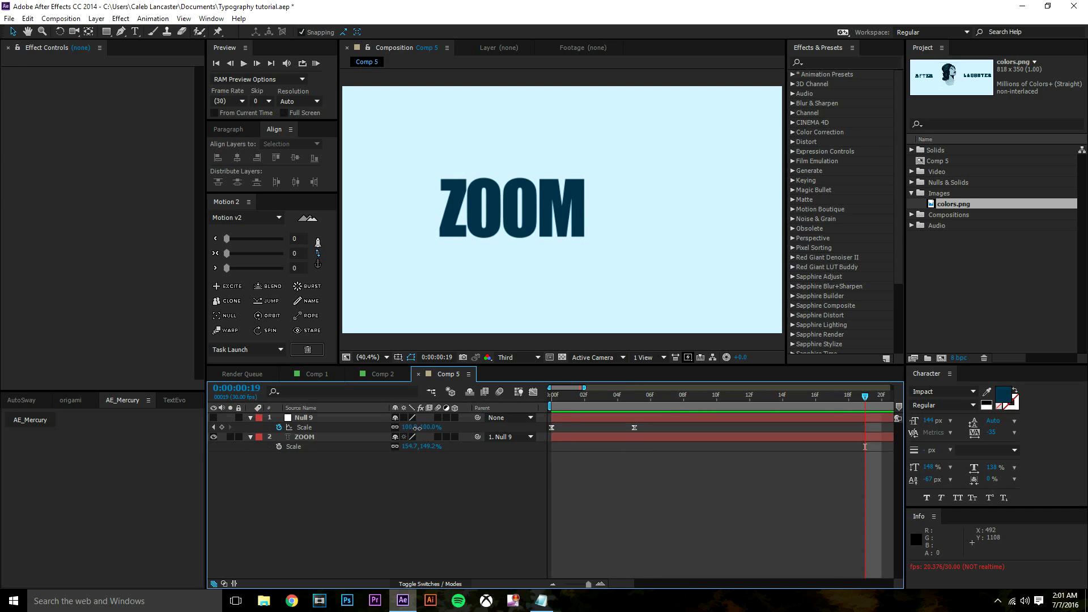
drag(418, 429, 420, 434)
click(645, 424)
drag(635, 399, 872, 441)
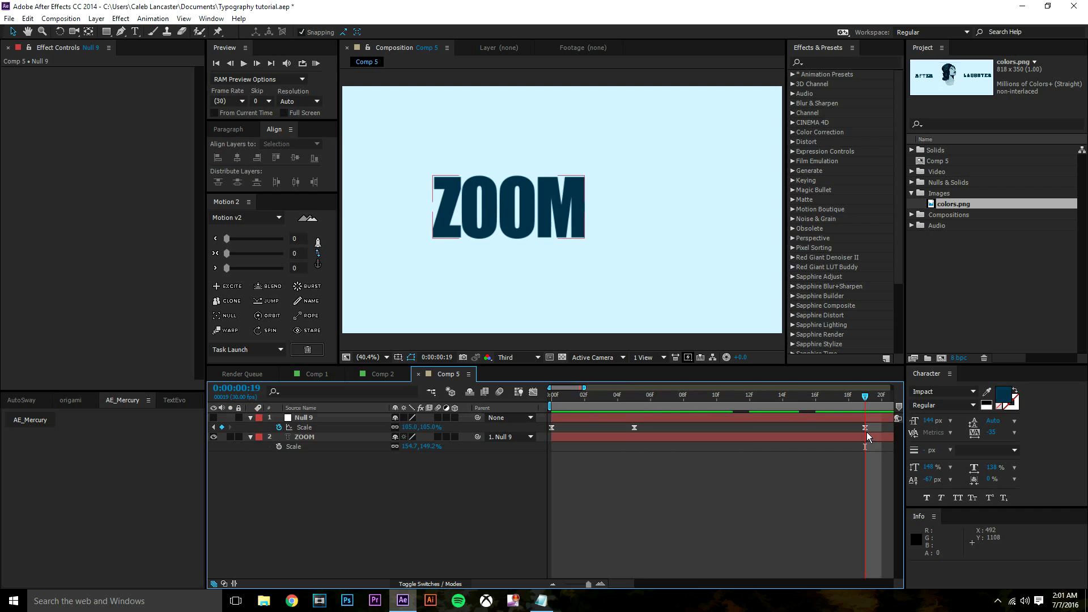
click(864, 429)
key(Delete)
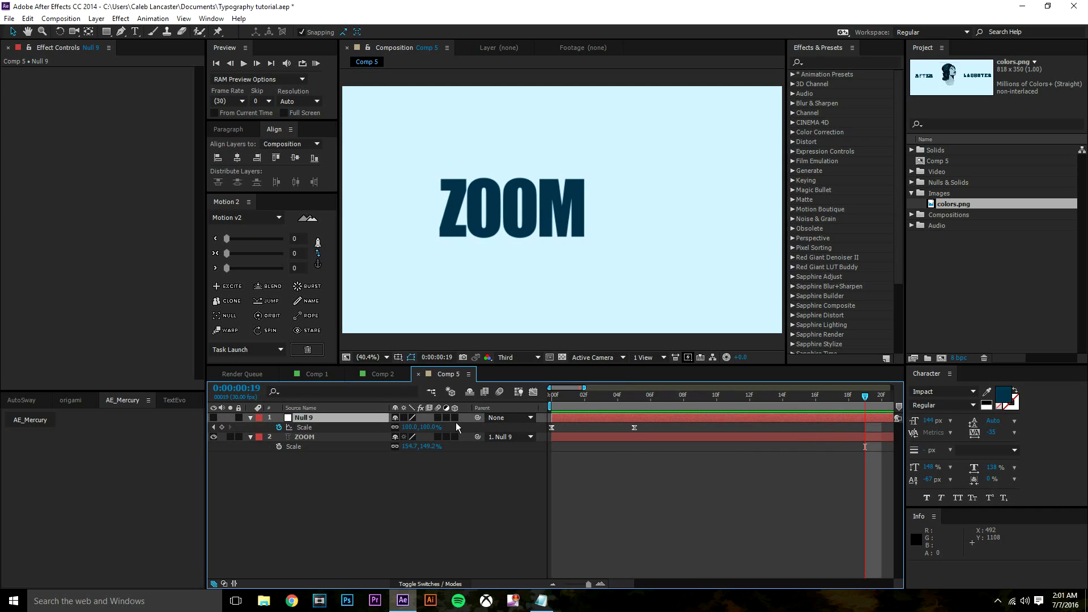
- Add a new null object directly above Null 9 in the layer stack
right_click(272, 467)
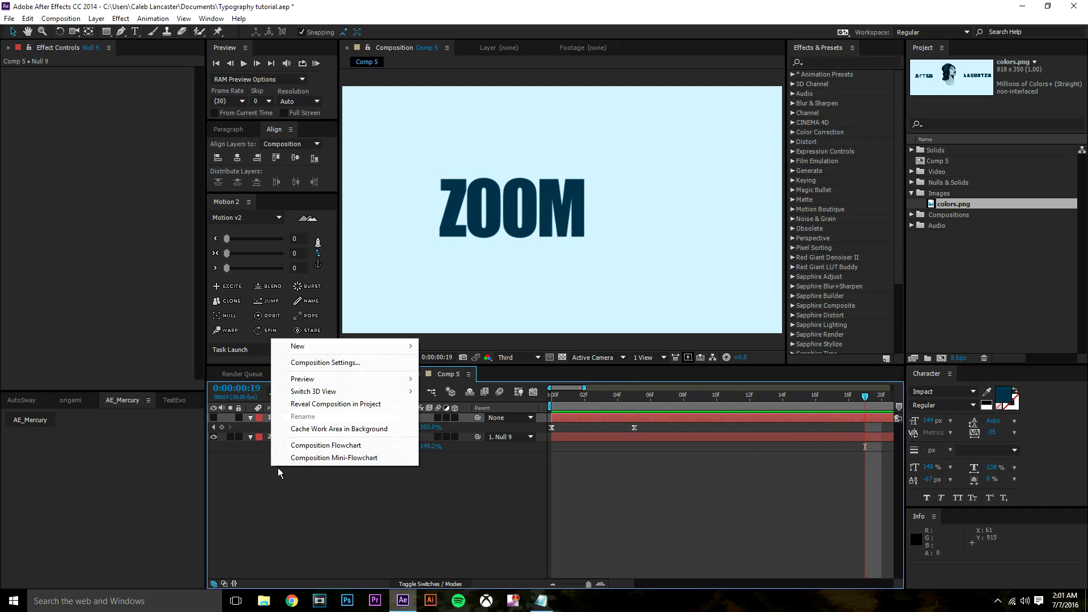
mouse_move(342, 348)
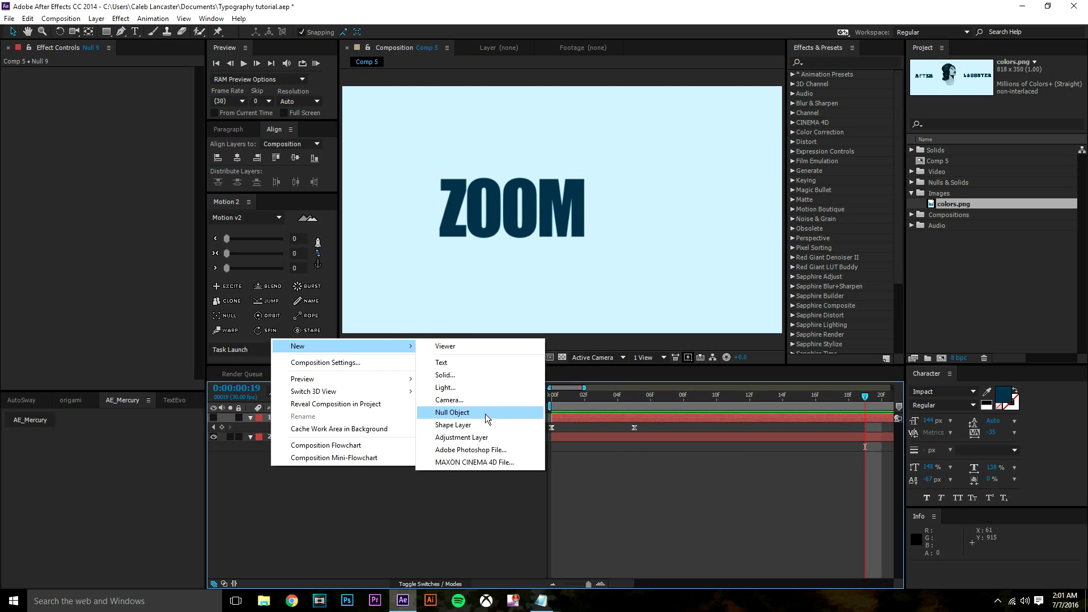
click(355, 467)
click(321, 418)
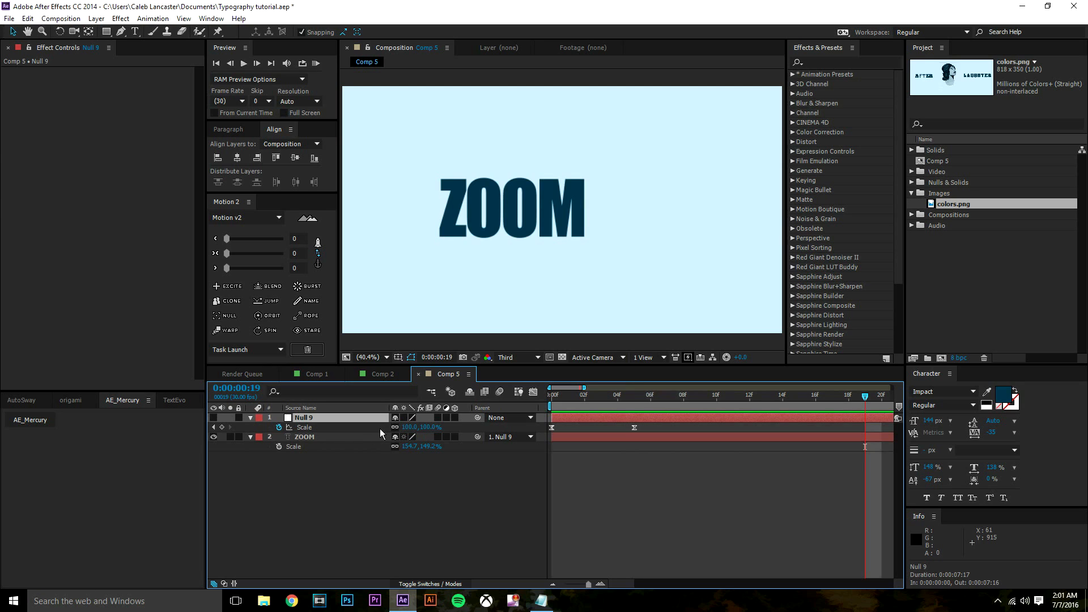
key(ctrl+alt+shift+y)
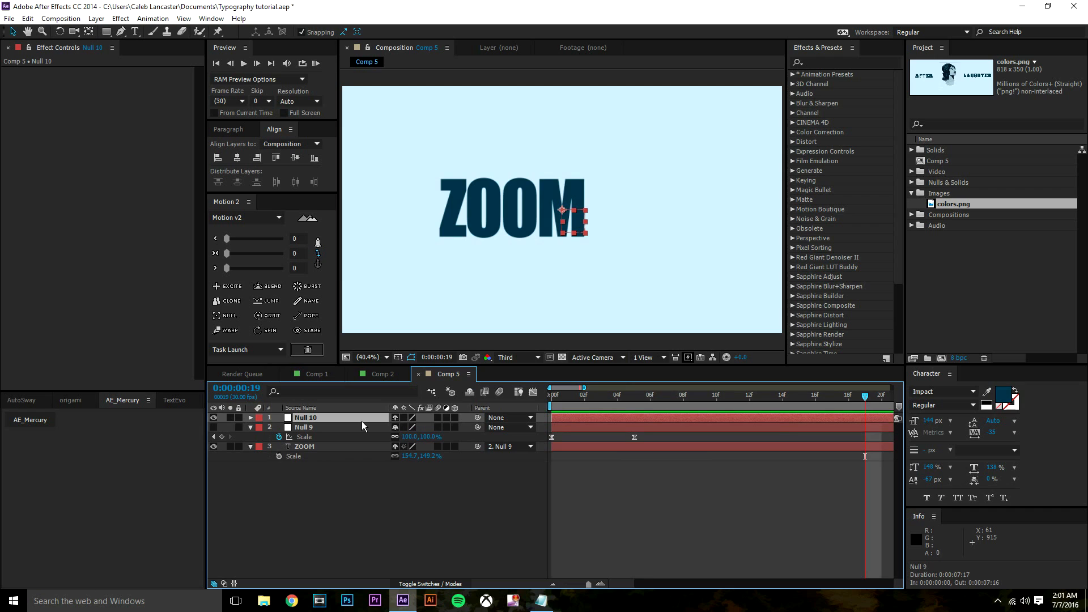
click(627, 495)
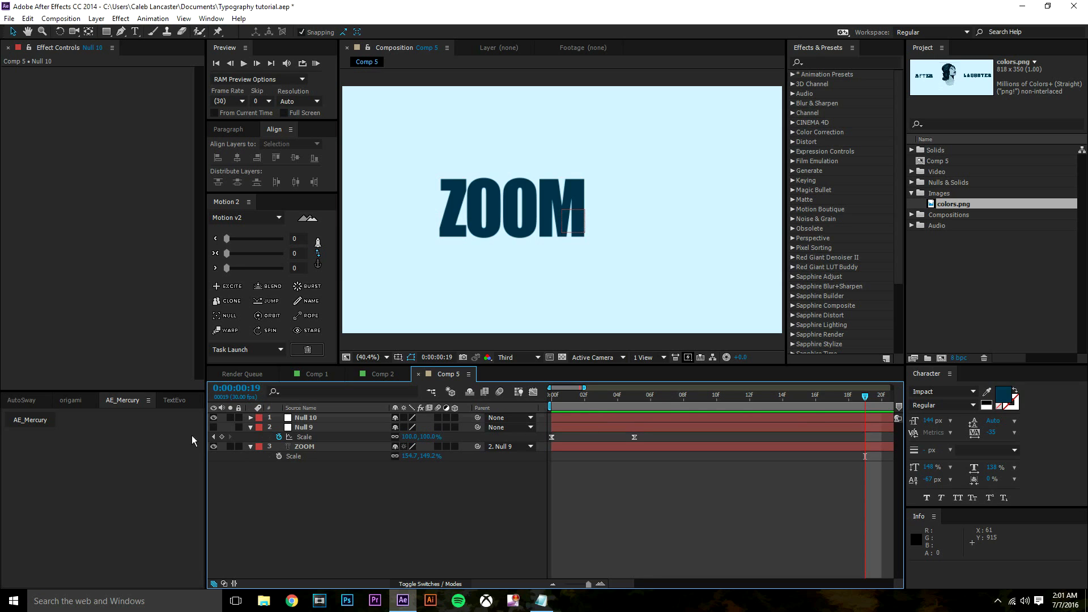
- Rename the Null 9 layer, which holds the eased Scale keyframes, as Ease Null
click(316, 422)
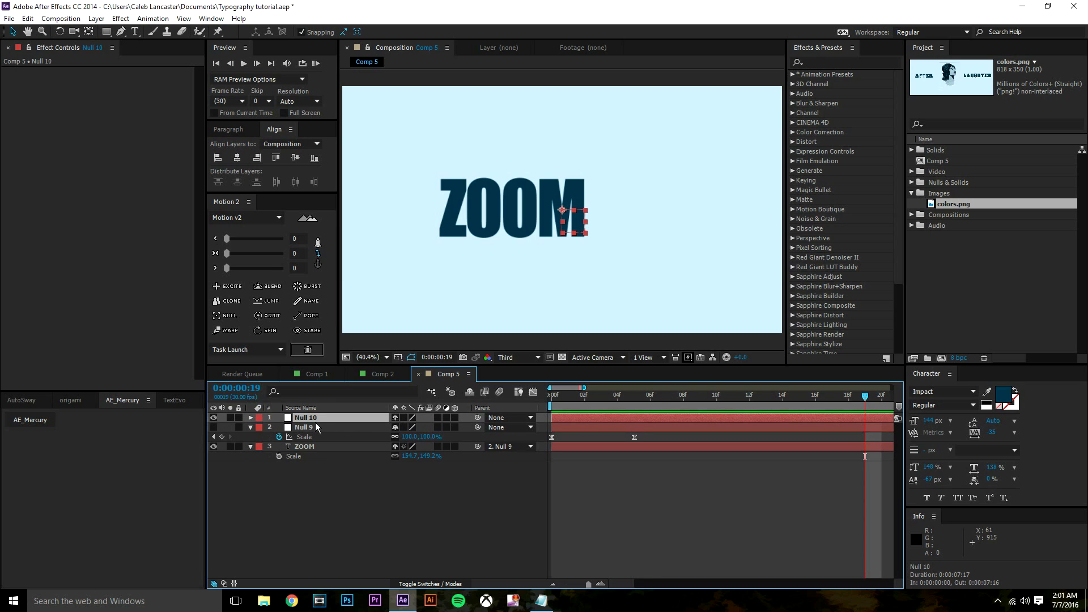
click(315, 427)
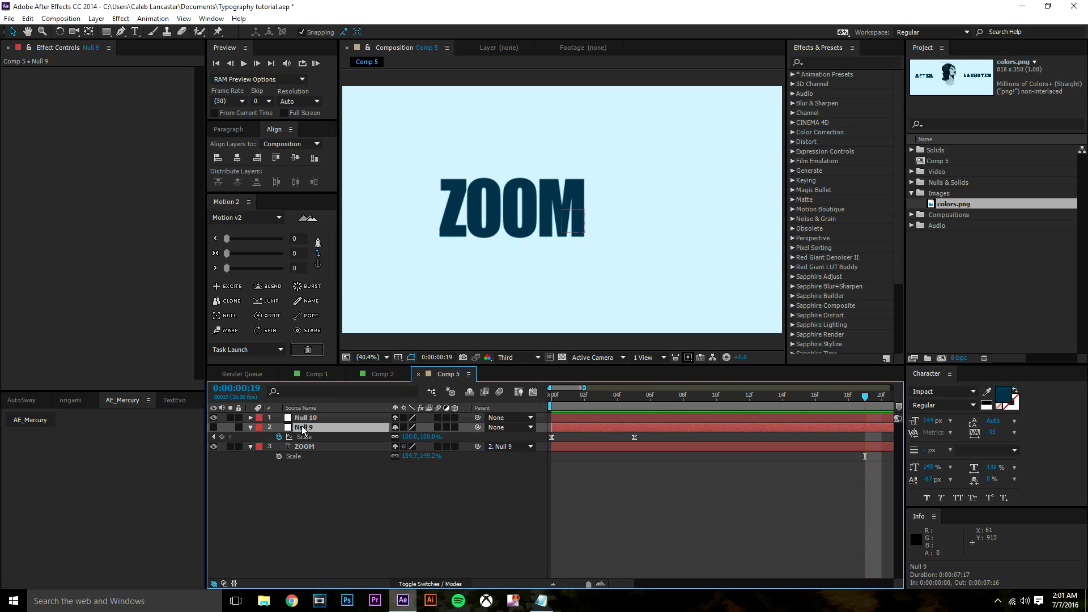
right_click(303, 431)
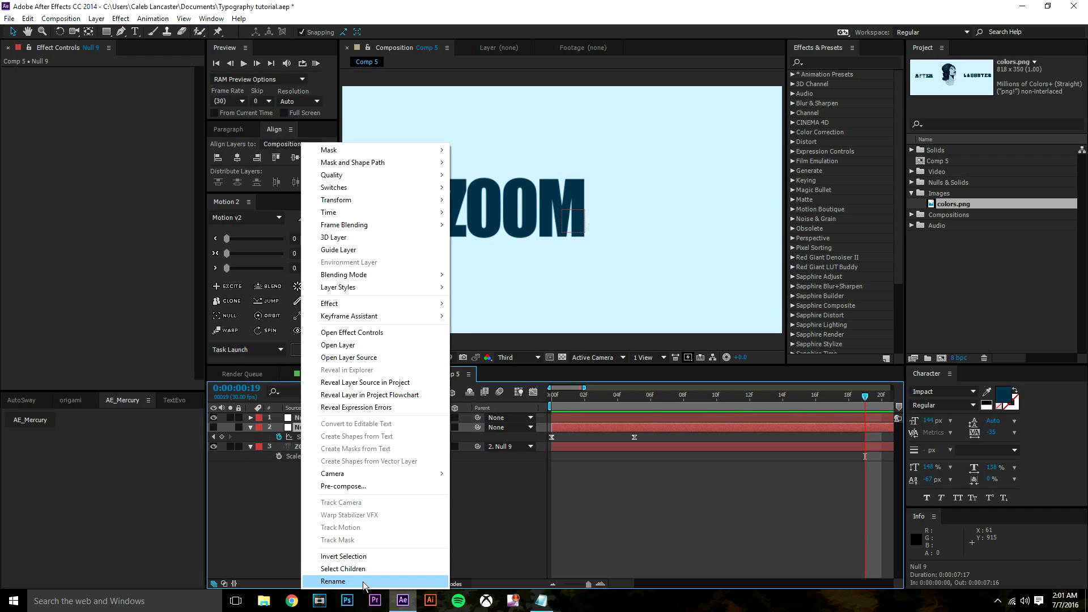
click(340, 581)
text(Ease)
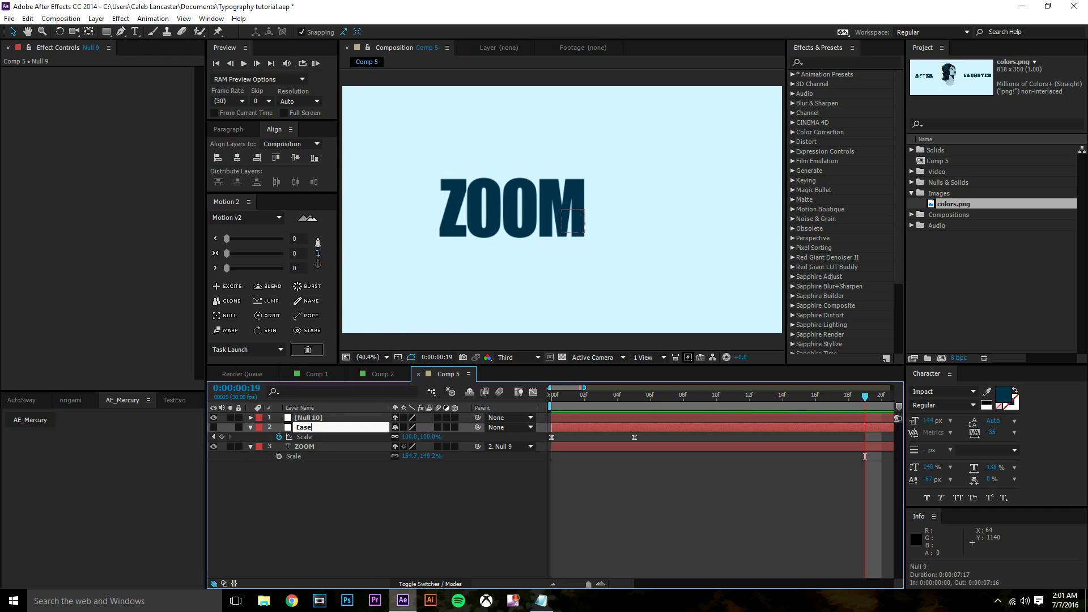
text( Null)
key(Return)
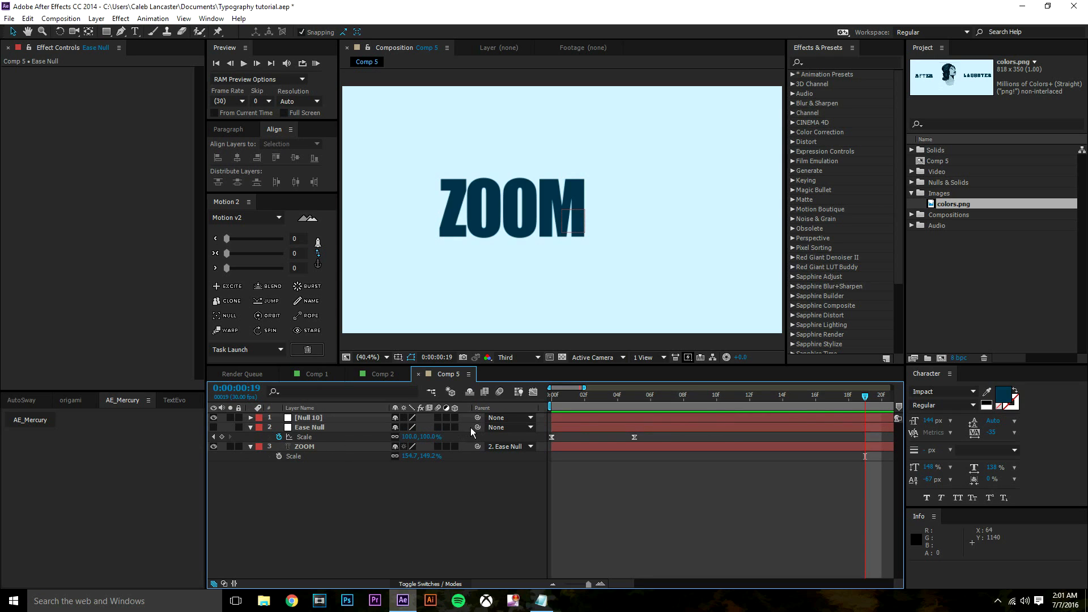
- Parent Ease Null to Null 10 and add a 100% Scale keyframe to Null 10 at frame 5
drag(478, 429, 351, 428)
click(640, 402)
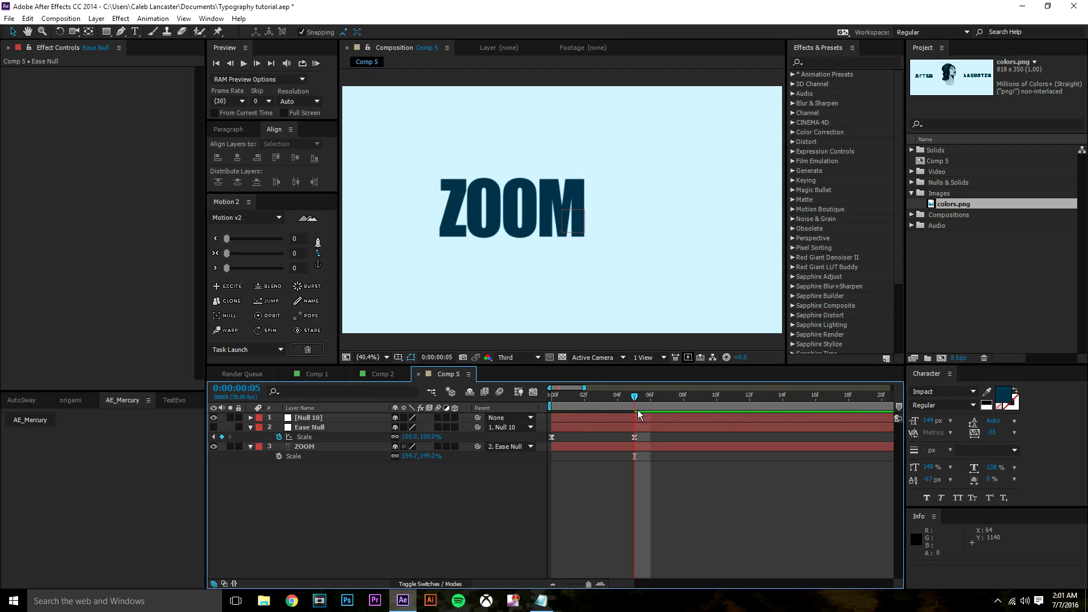
click(639, 417)
key(s)
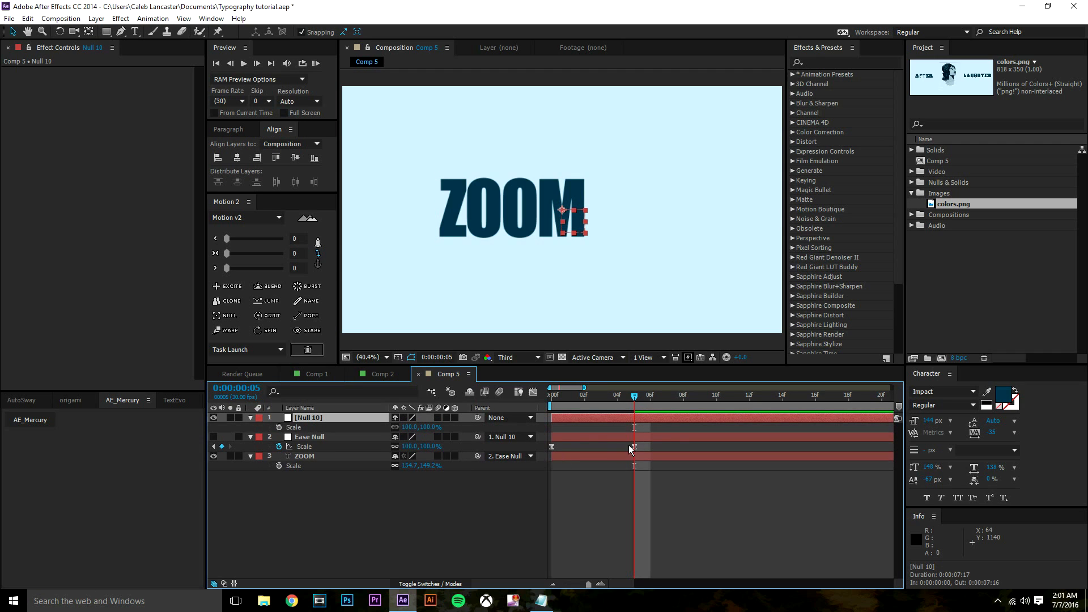
key(minus)
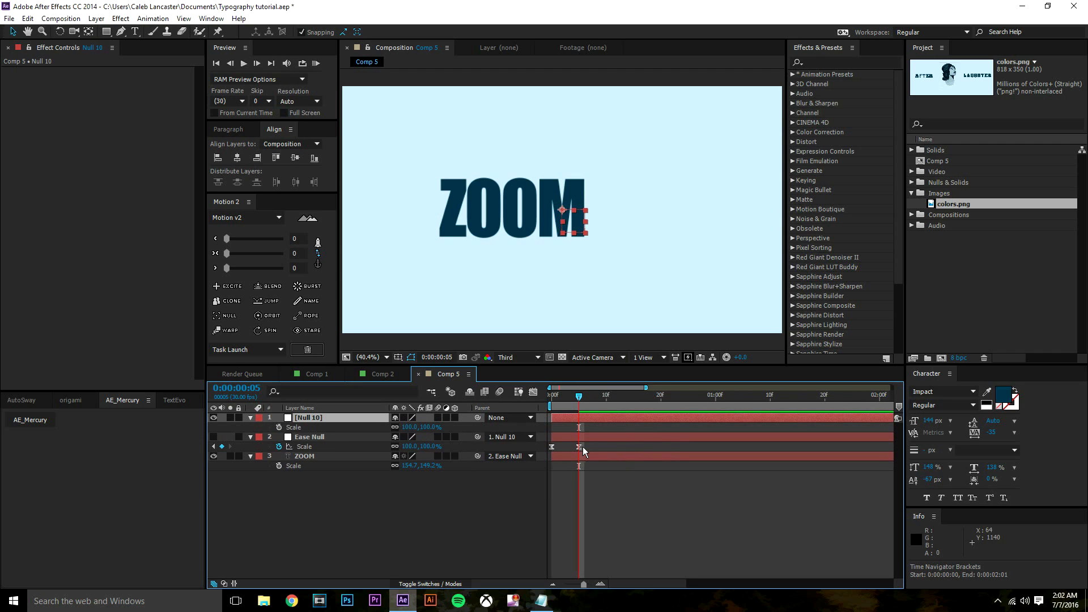
click(279, 428)
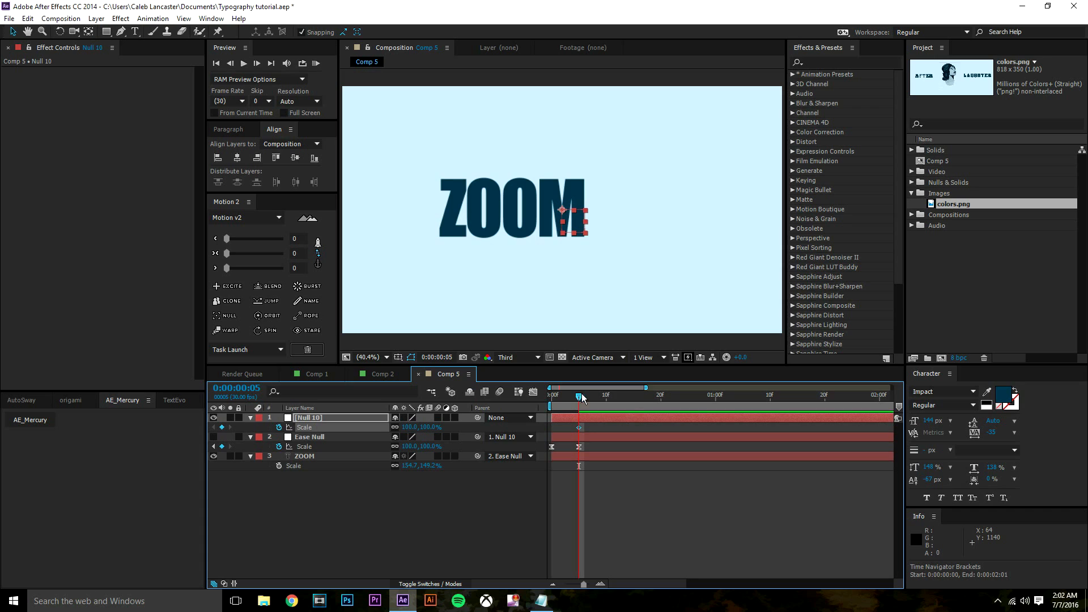
- Center Null 10's anchor point in its box and keyframe its Scale at 102% on frame 22
drag(582, 398, 669, 391)
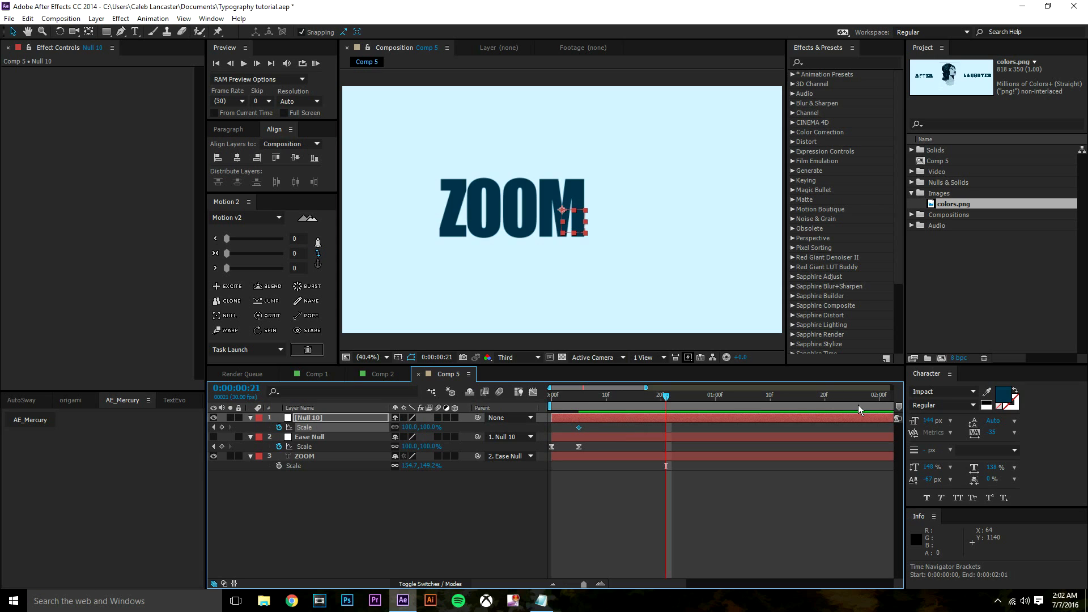
click(288, 254)
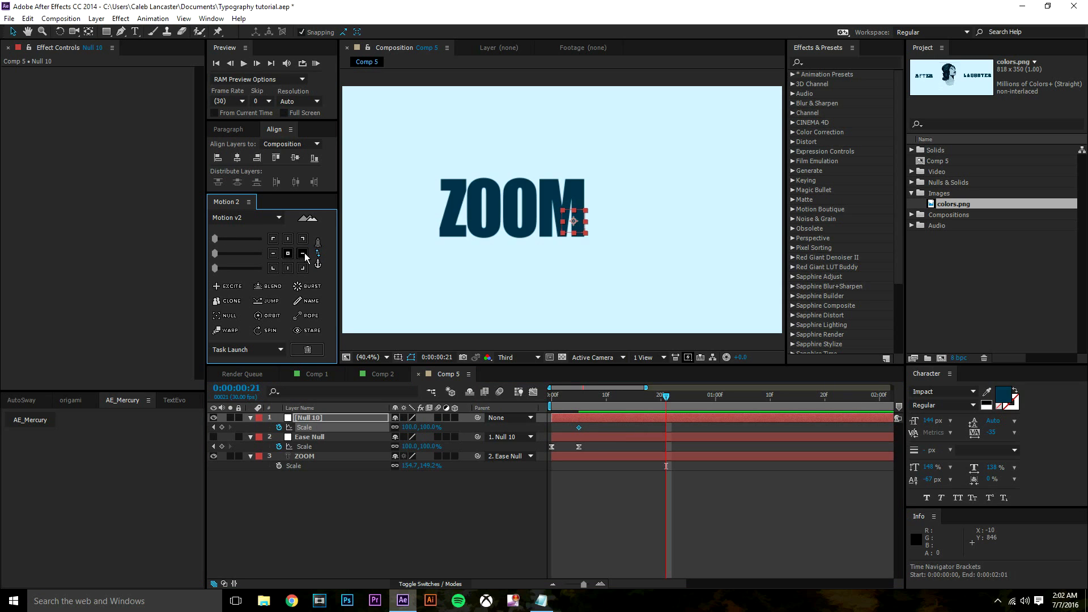
mouse_move(675, 399)
mouse_down()
mouse_move(605, 402)
mouse_move(673, 400)
mouse_up()
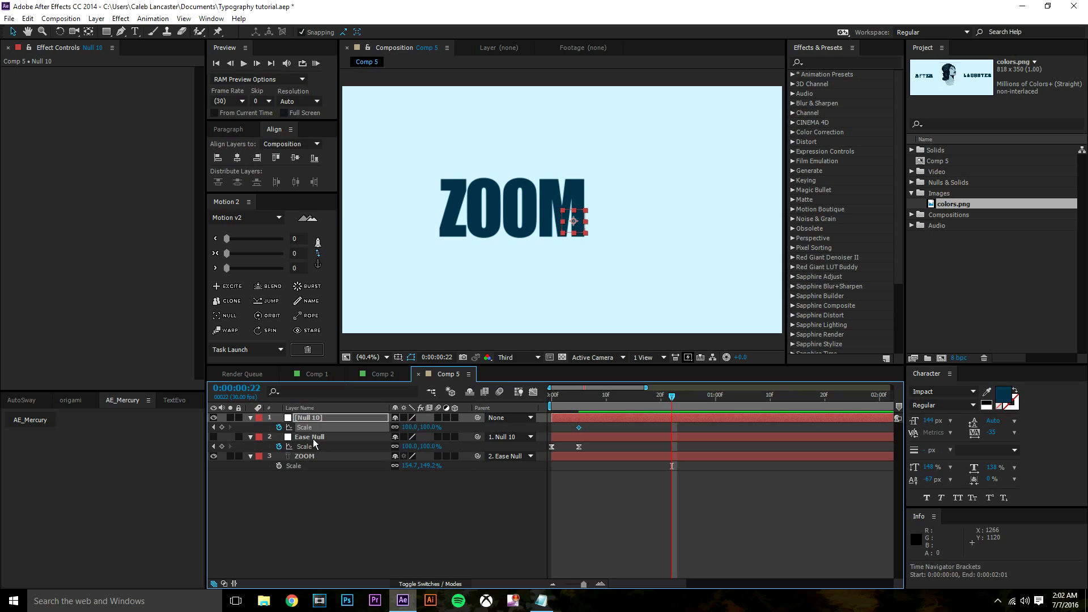
click(320, 457)
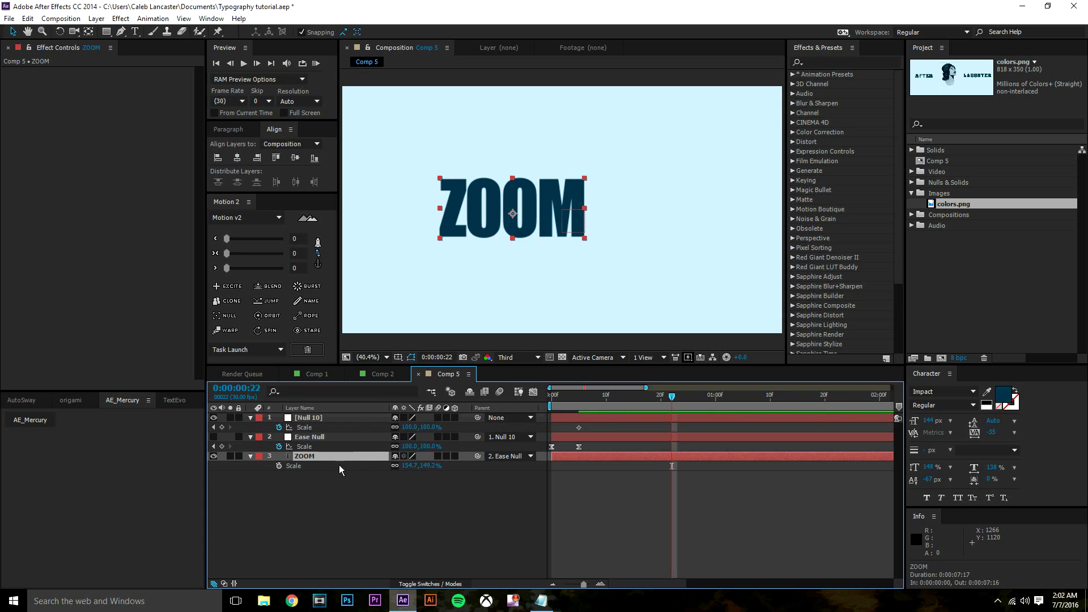
click(335, 437)
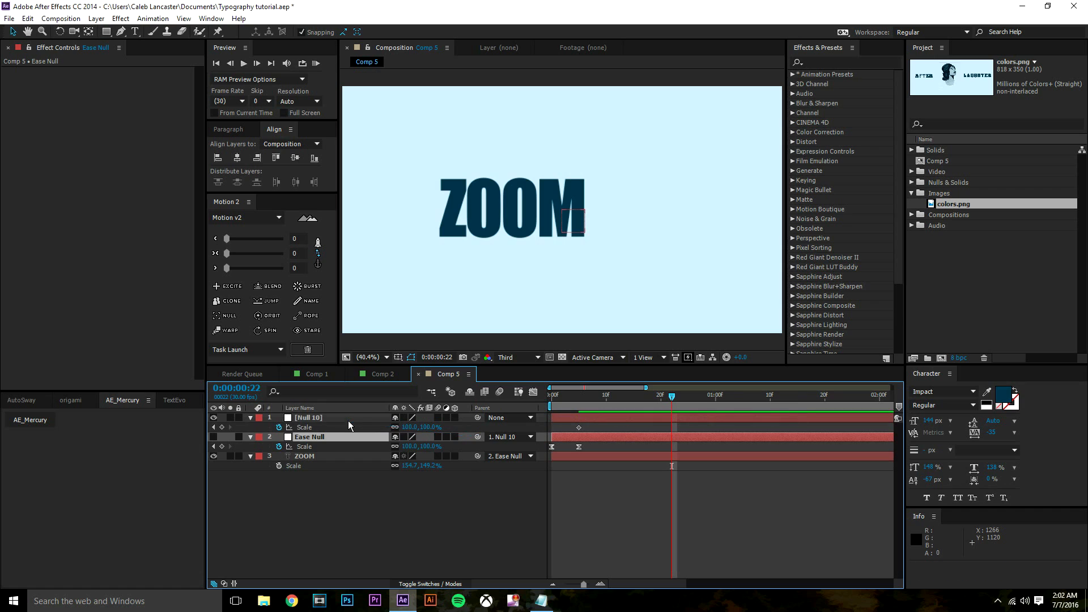
drag(406, 431, 411, 430)
key(ctrl+z)
click(410, 427)
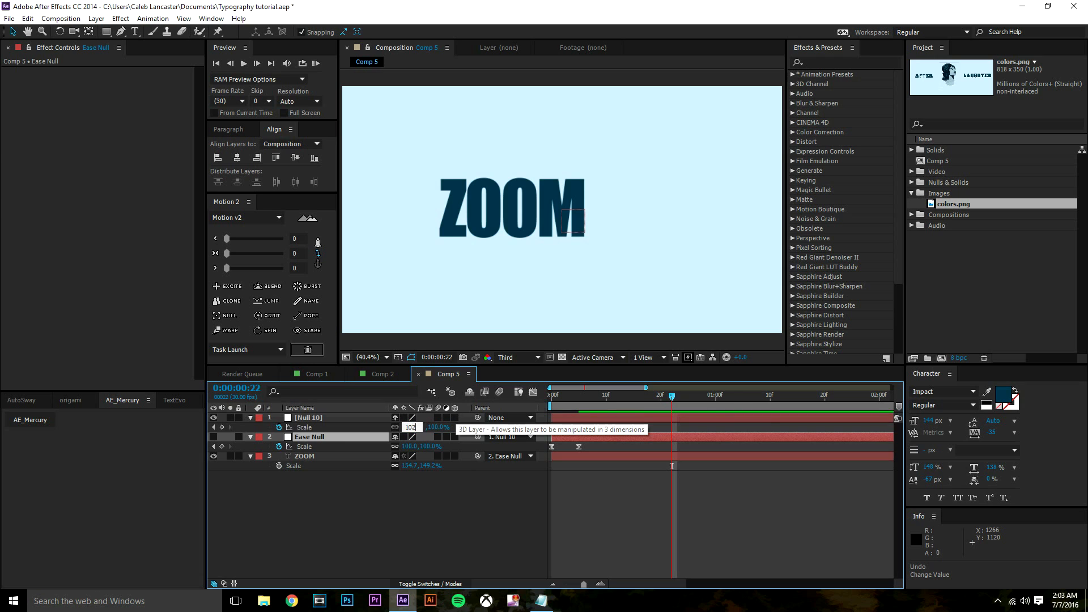
text(102)
key(Return)
- Preview the combined ZOOM scale-in and slow scale-up from frame 0
drag(568, 398, 516, 415)
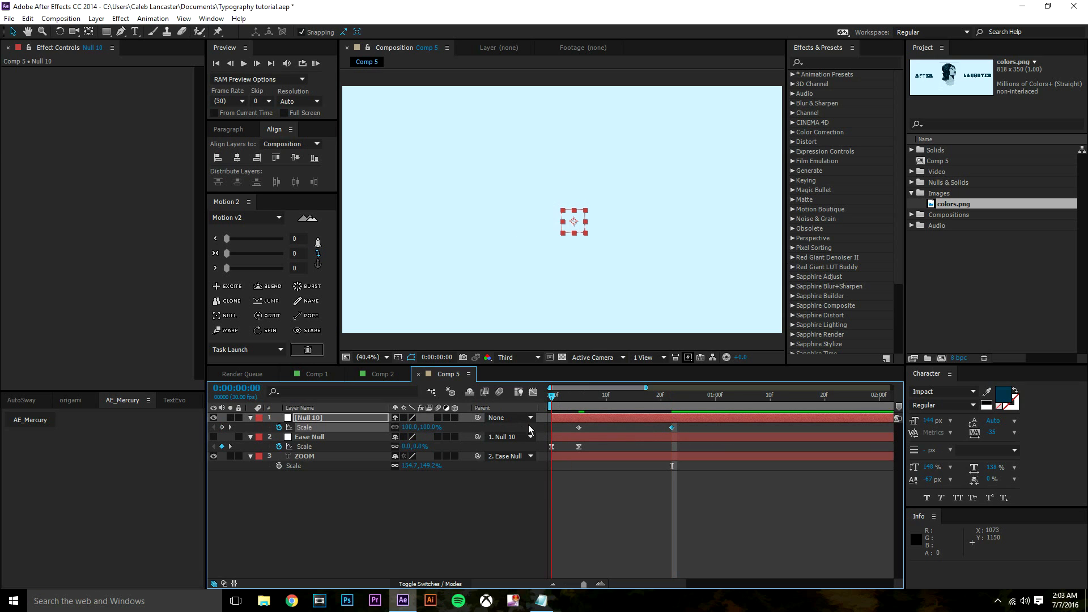
click(603, 498)
key(space)
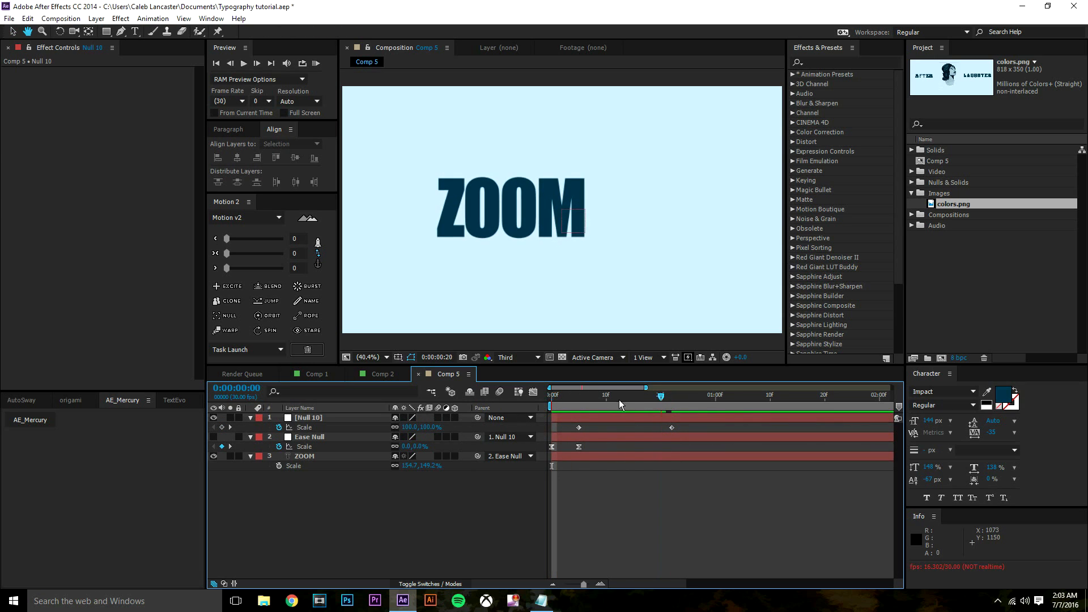
key(space)
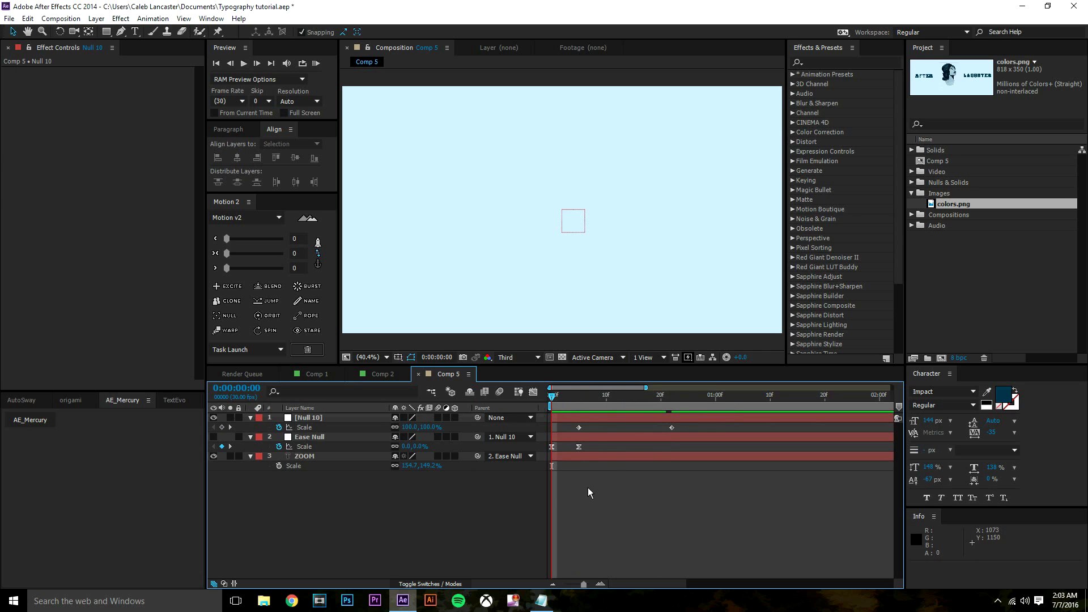
- Rename the Null 10 layer as Linear Null
click(320, 419)
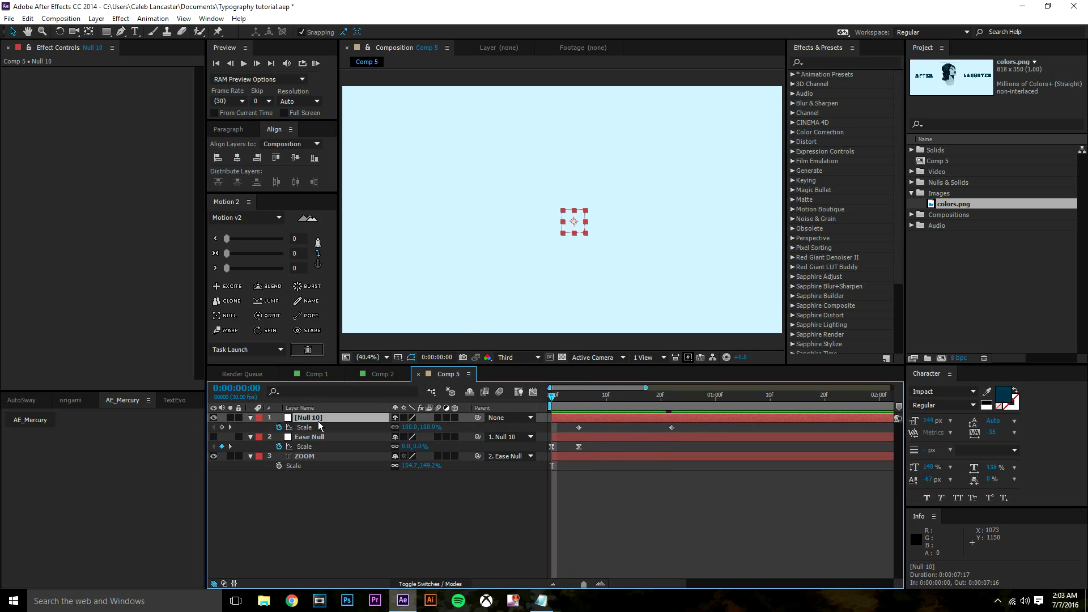
right_click(319, 420)
click(357, 582)
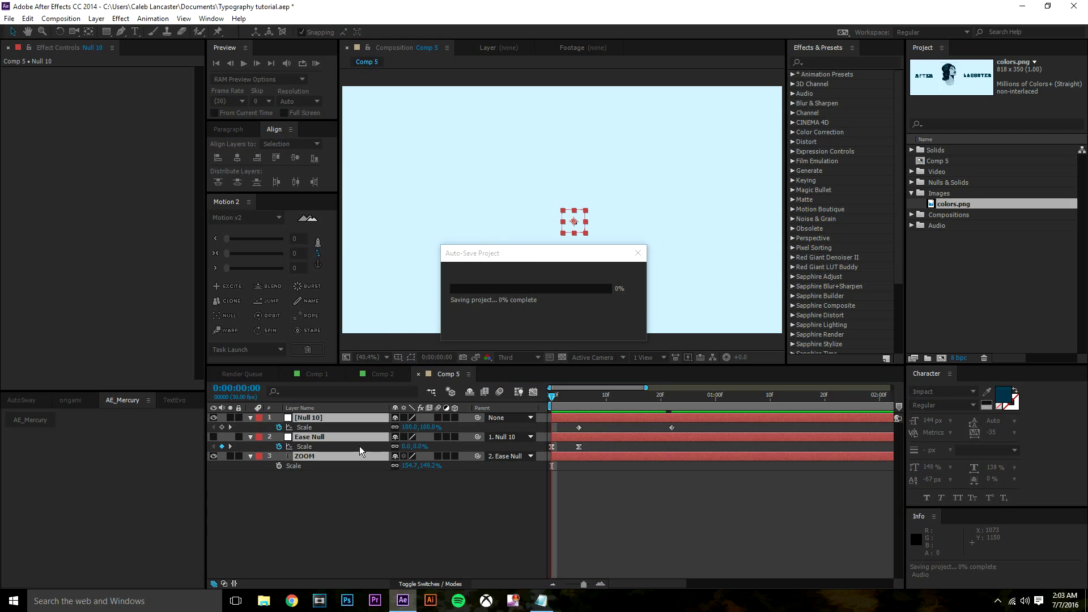
click(352, 491)
click(336, 420)
right_click(336, 419)
click(357, 587)
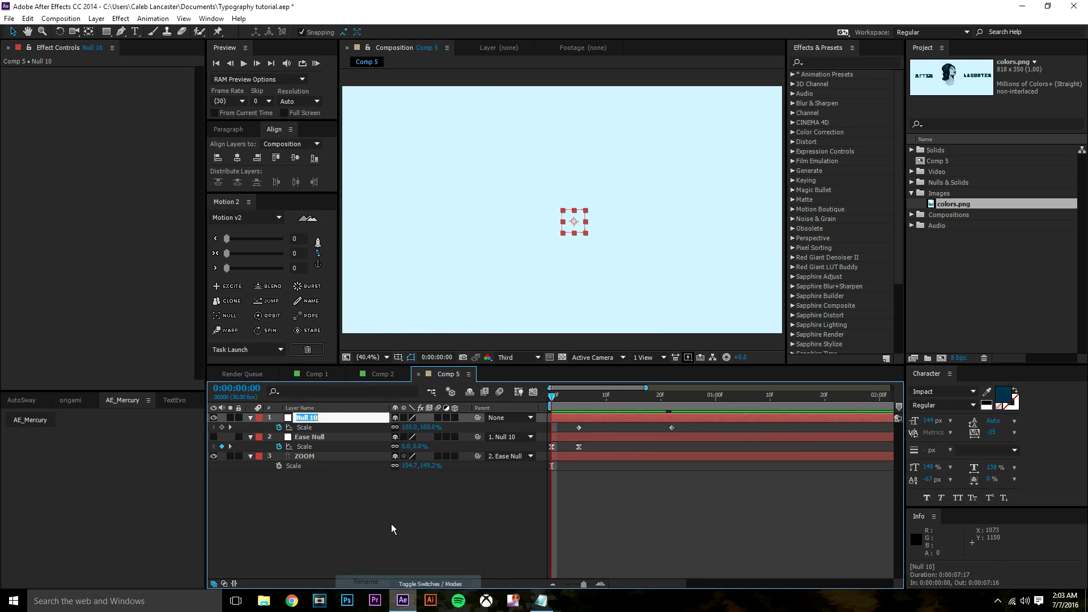
text(Line a)
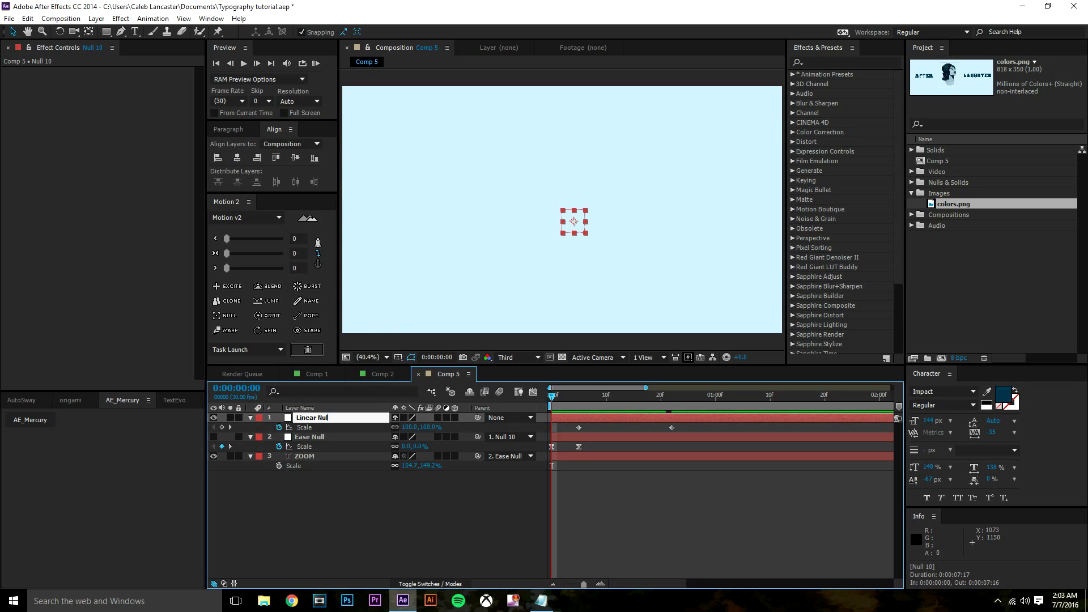
text(r Null)
click(361, 513)
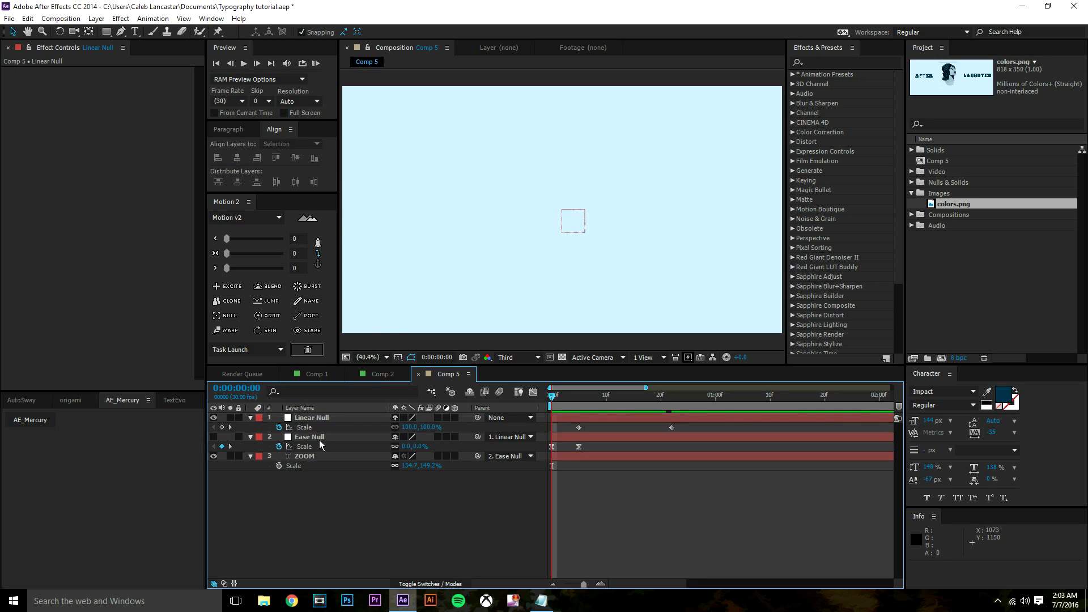
- Preview the combined ZOOM scale animation in Comp 5, scrub back to frame 17, and briefly check Comp 2 for comparison
key(space)
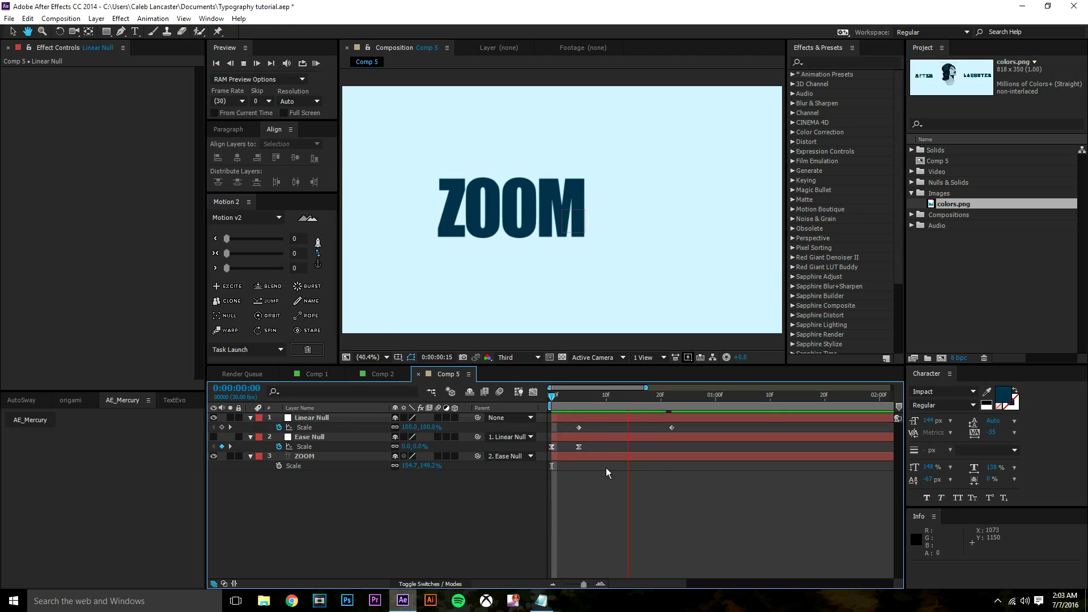
key(space)
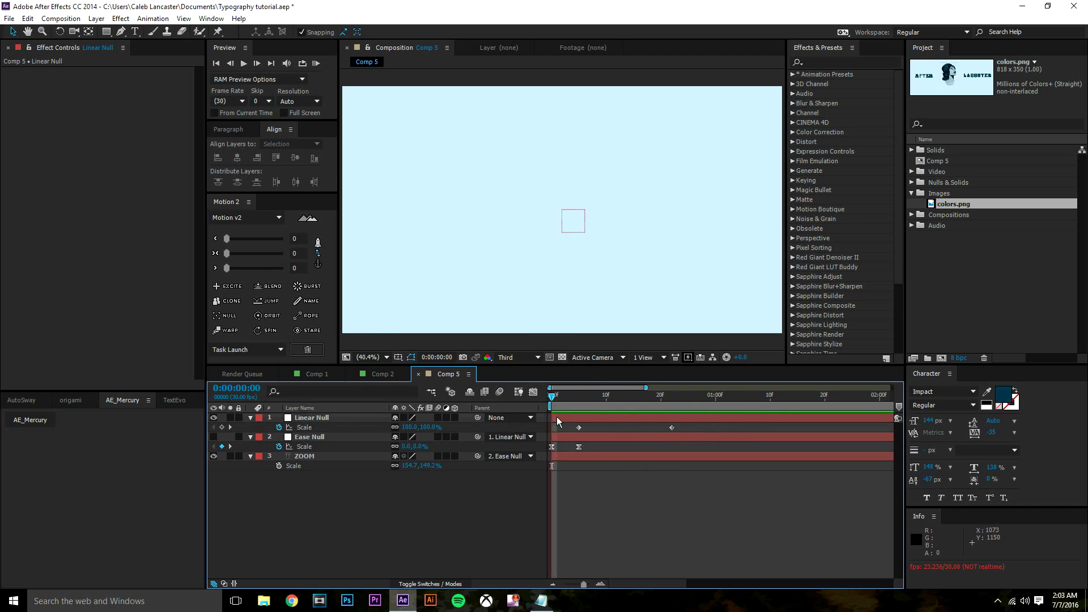
key(space)
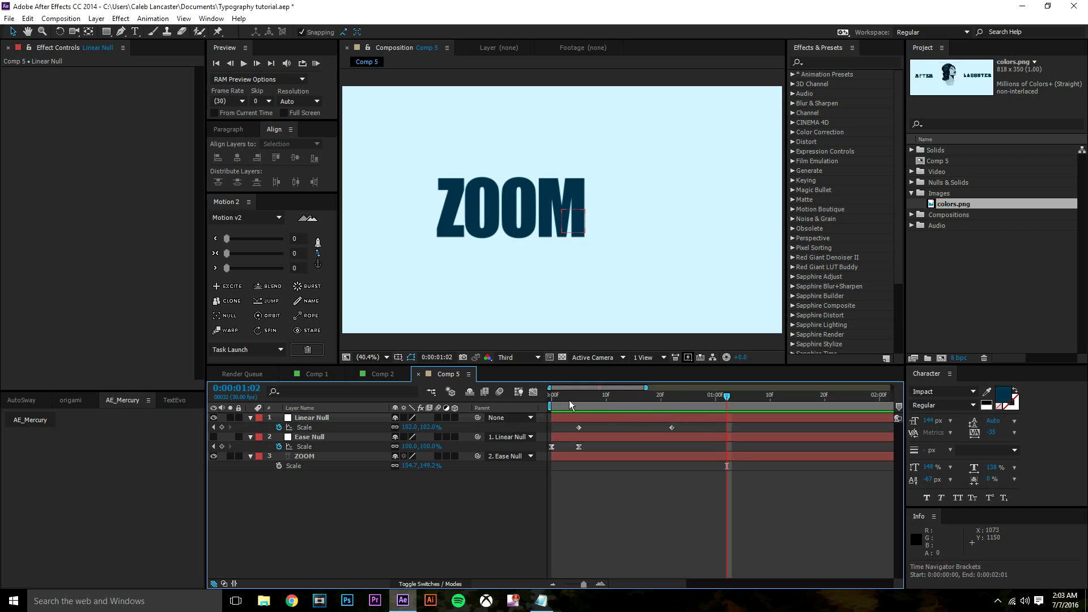
drag(569, 399, 645, 392)
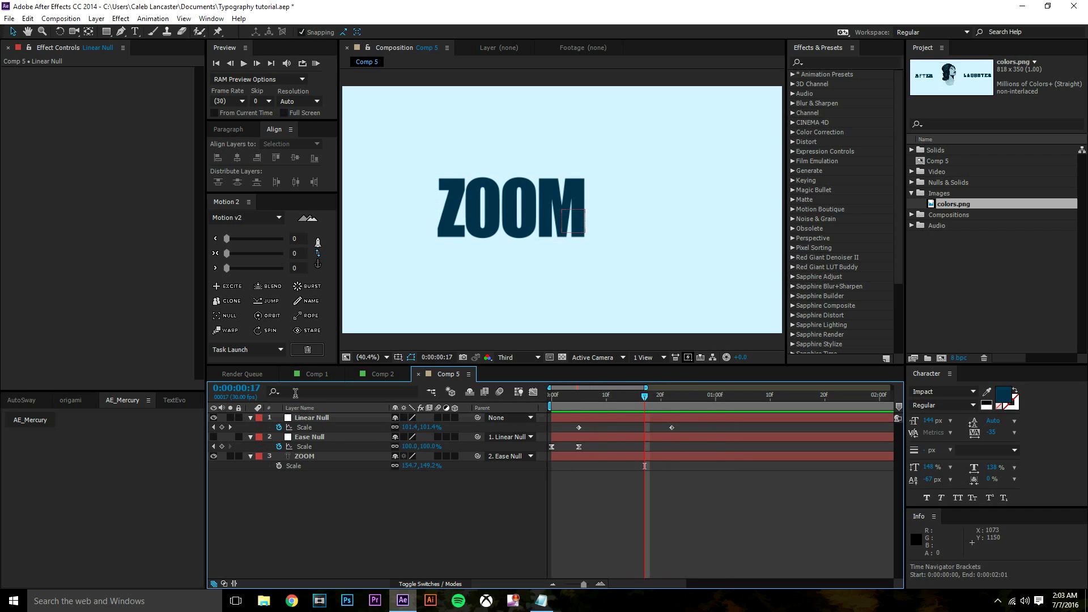
click(399, 375)
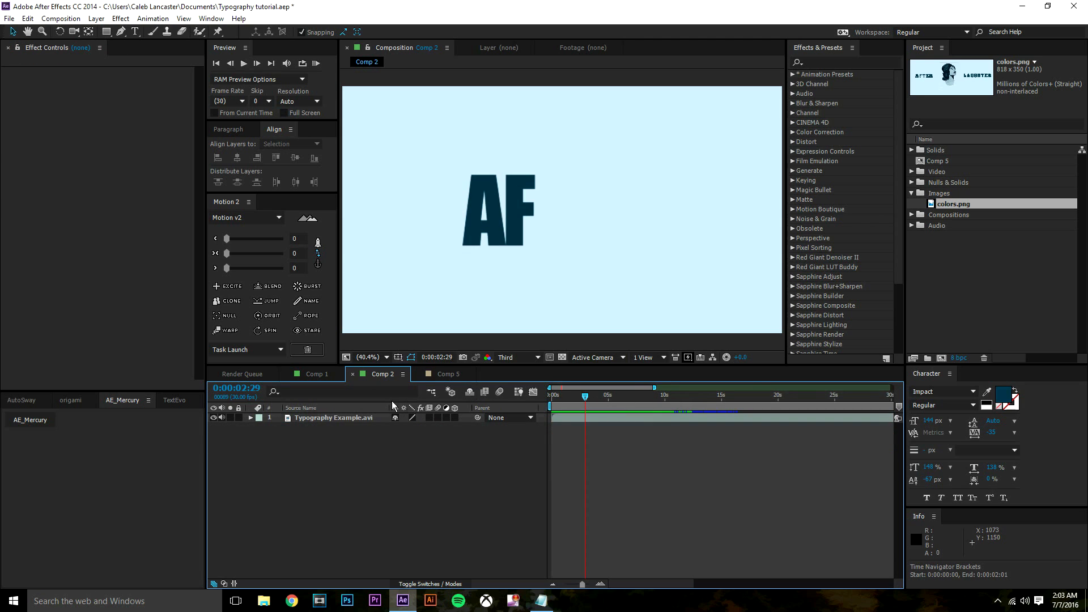
click(449, 376)
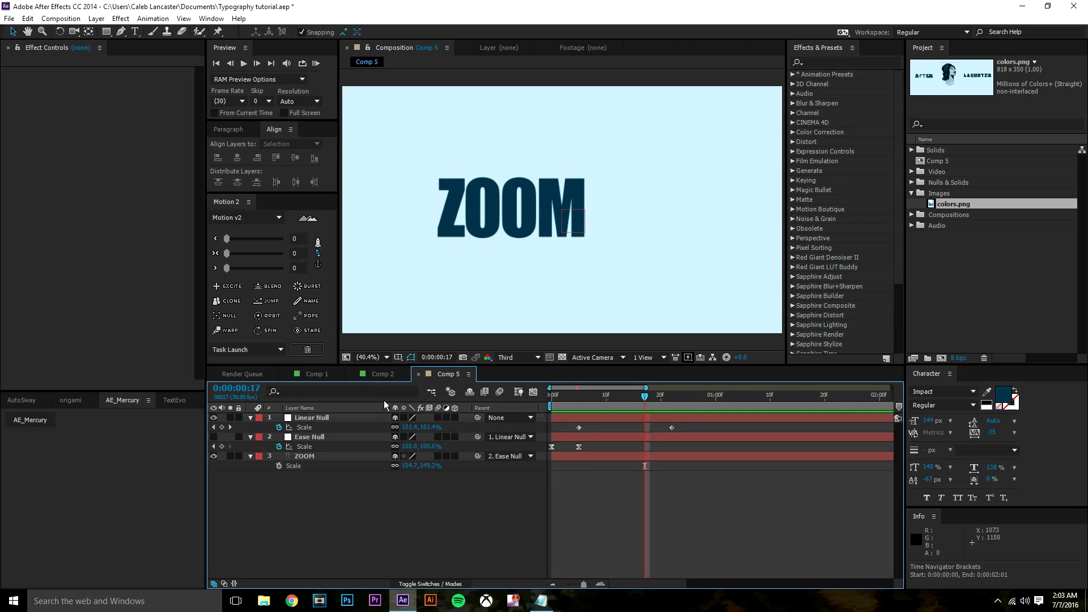
click(341, 437)
click(348, 418)
click(335, 457)
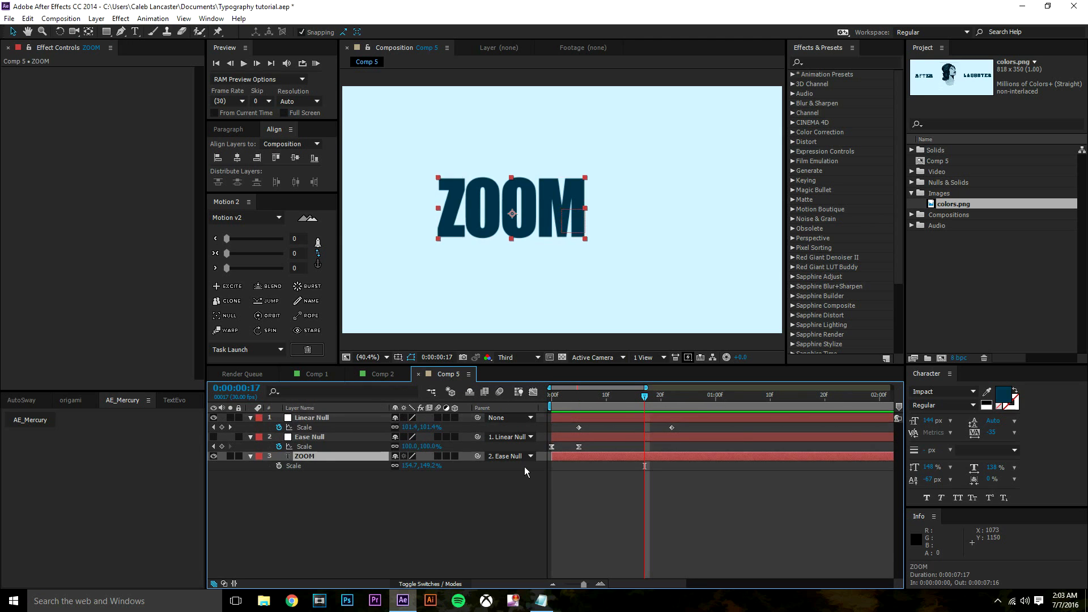
drag(570, 437, 553, 437)
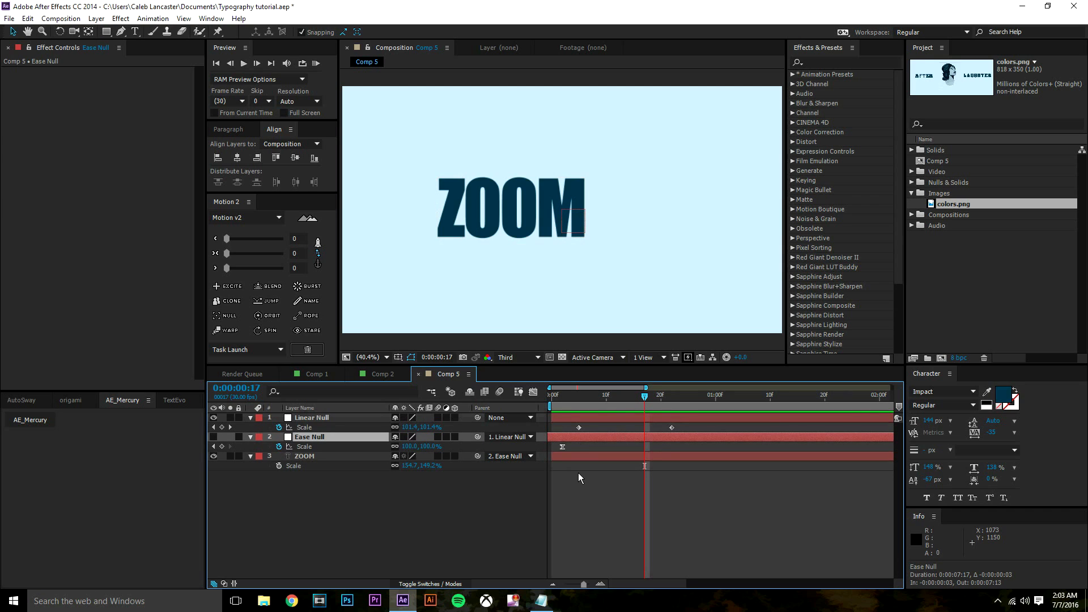
click(633, 495)
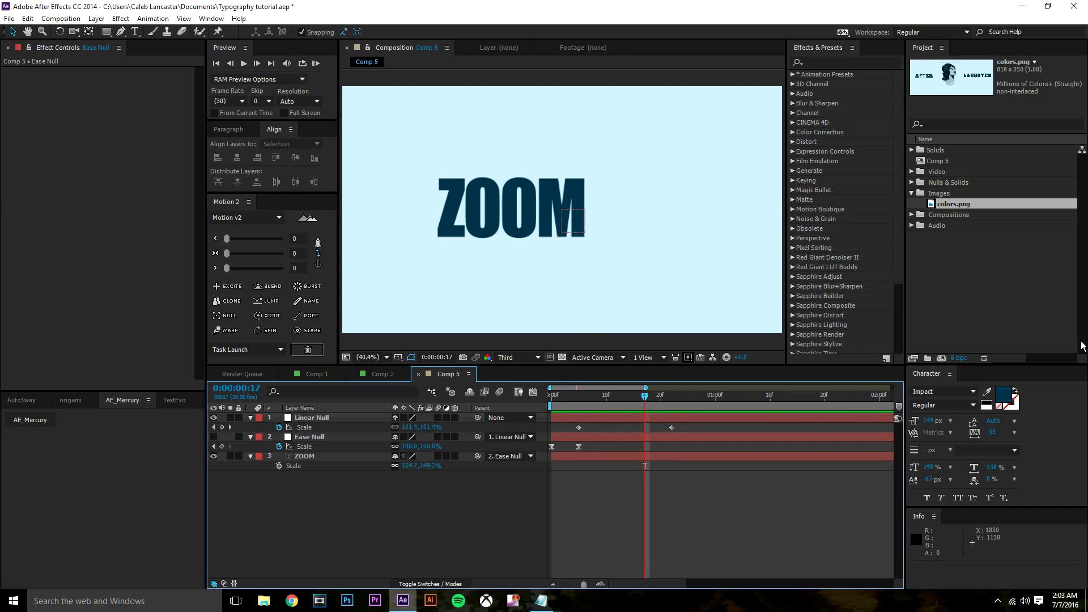
- Scrub the reference clip in Comp 2 to examine the AFTER text's scale-down, and return to Comp 5
click(379, 374)
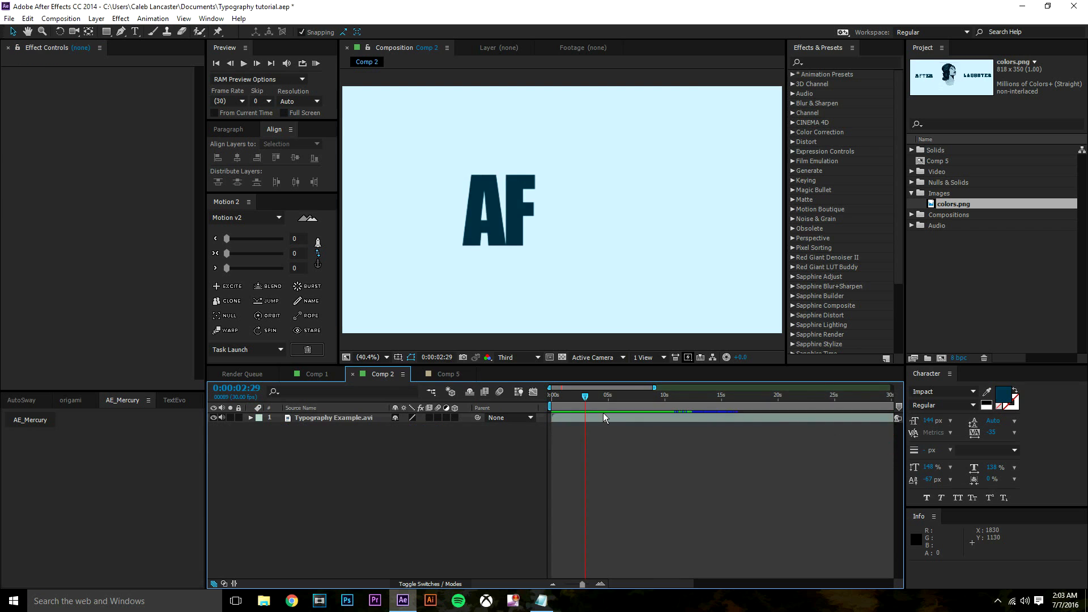
click(589, 396)
drag(589, 403, 595, 406)
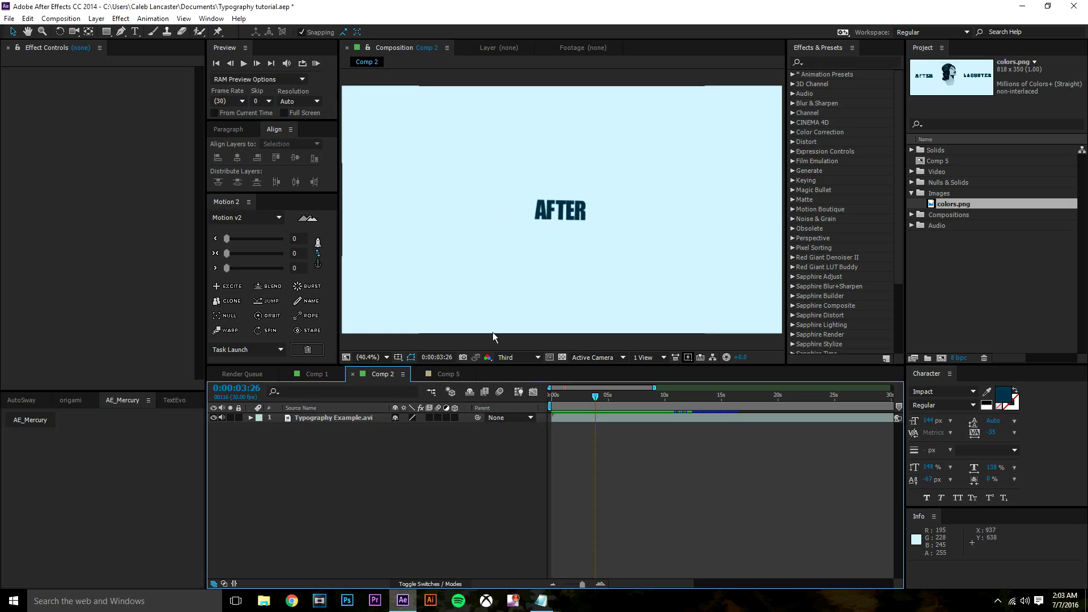
click(441, 375)
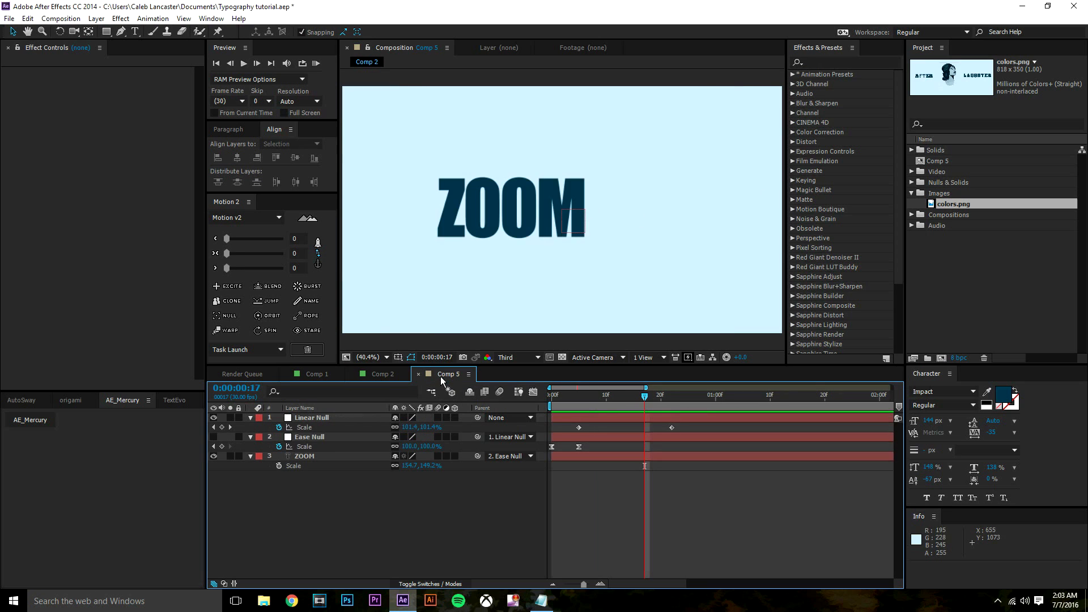
- Add an Ease Null Scale keyframe at frame 22, aligned with the Linear Null's last keyframe, holding the current scale
click(672, 393)
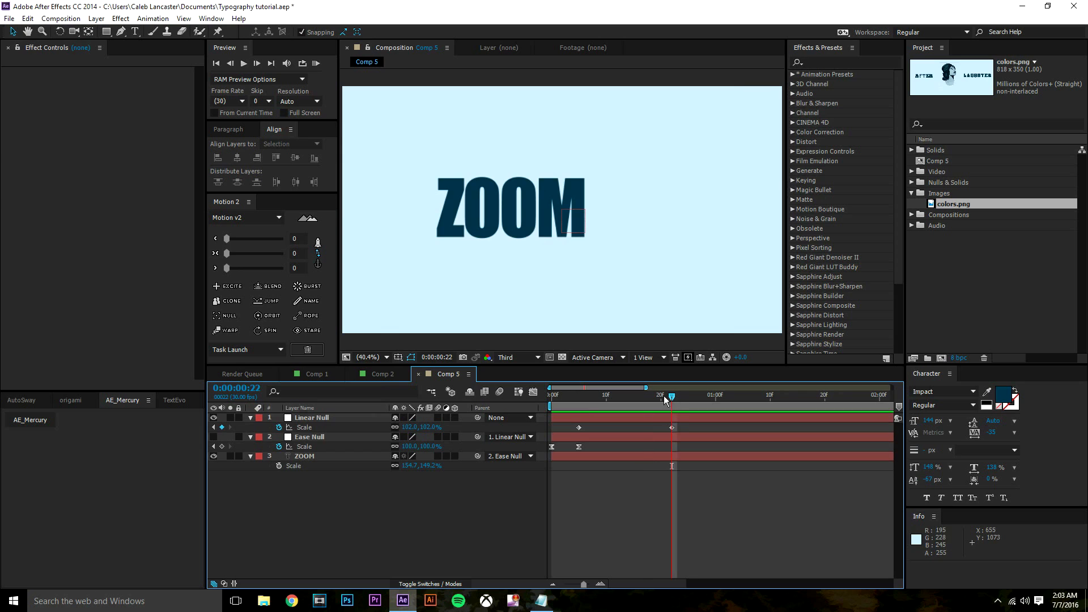
click(346, 418)
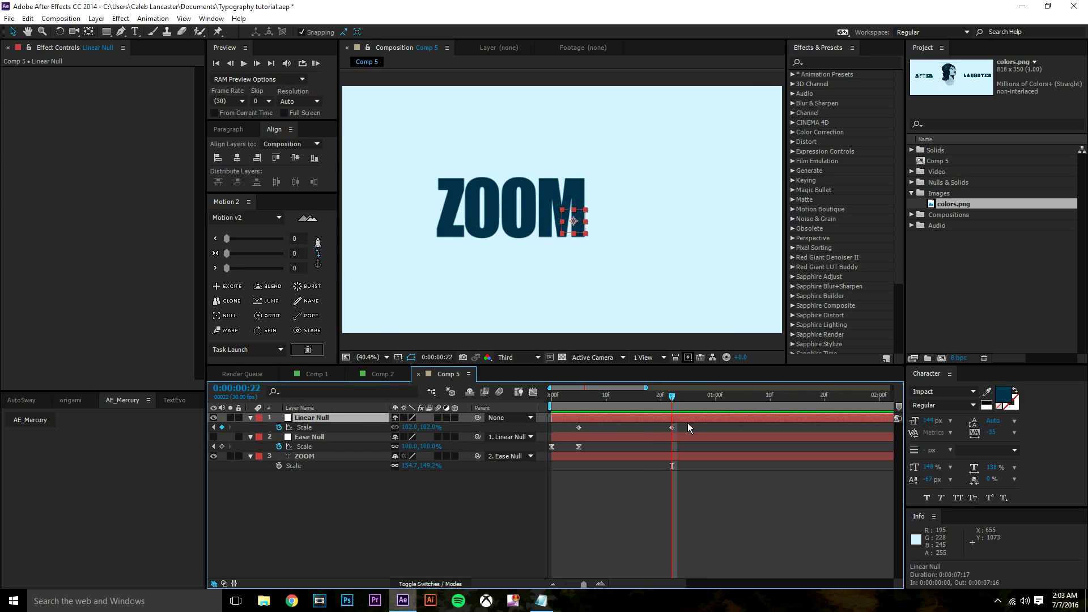
mouse_move(673, 427)
drag(572, 392, 674, 424)
click(222, 447)
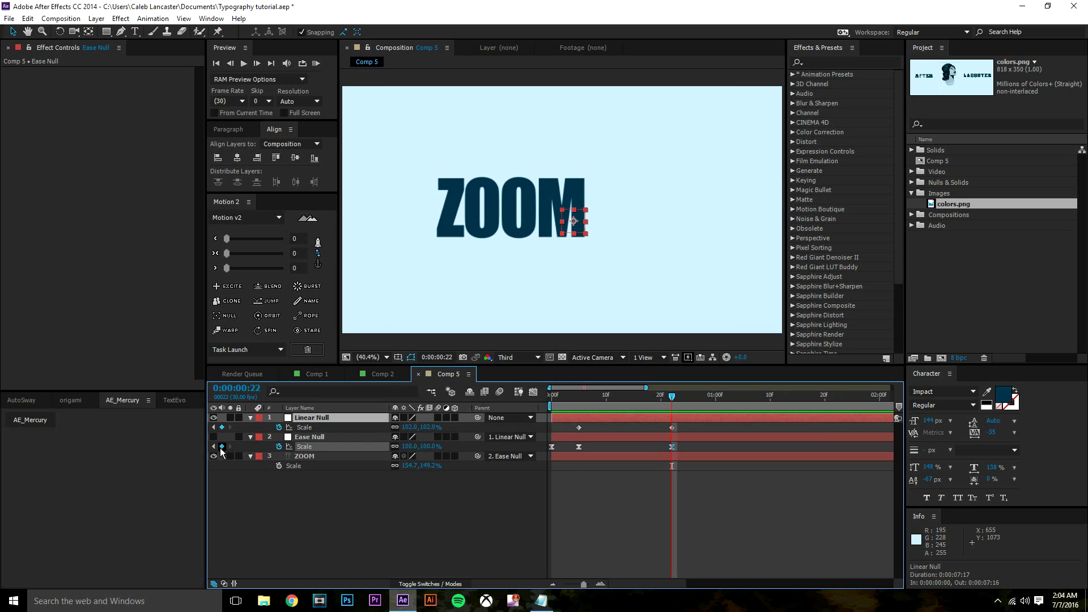
click(672, 427)
click(684, 471)
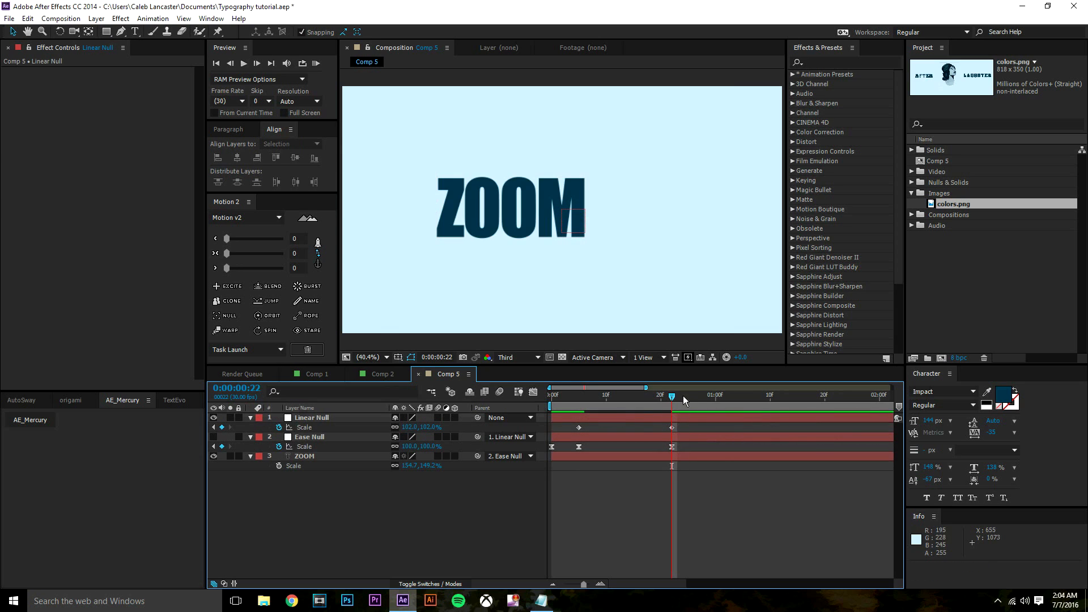
- Keyframe the Ease Null's Scale at 44% at 0:00:01:00 to shrink ZOOM after frame 22
mouse_move(659, 400)
mouse_down()
mouse_move(568, 410)
mouse_move(623, 393)
mouse_move(671, 396)
mouse_up()
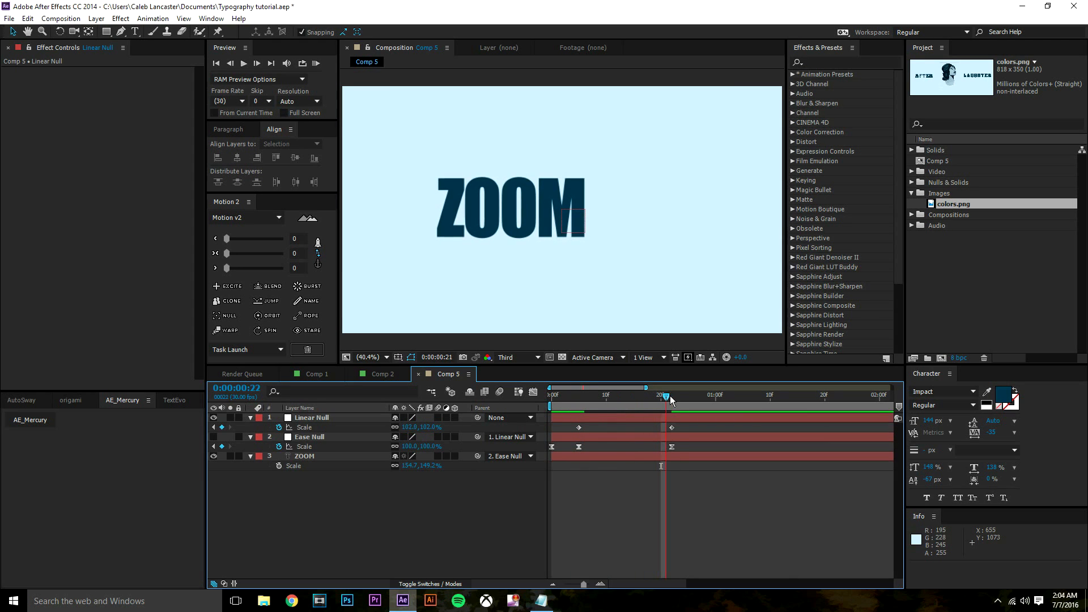
click(672, 427)
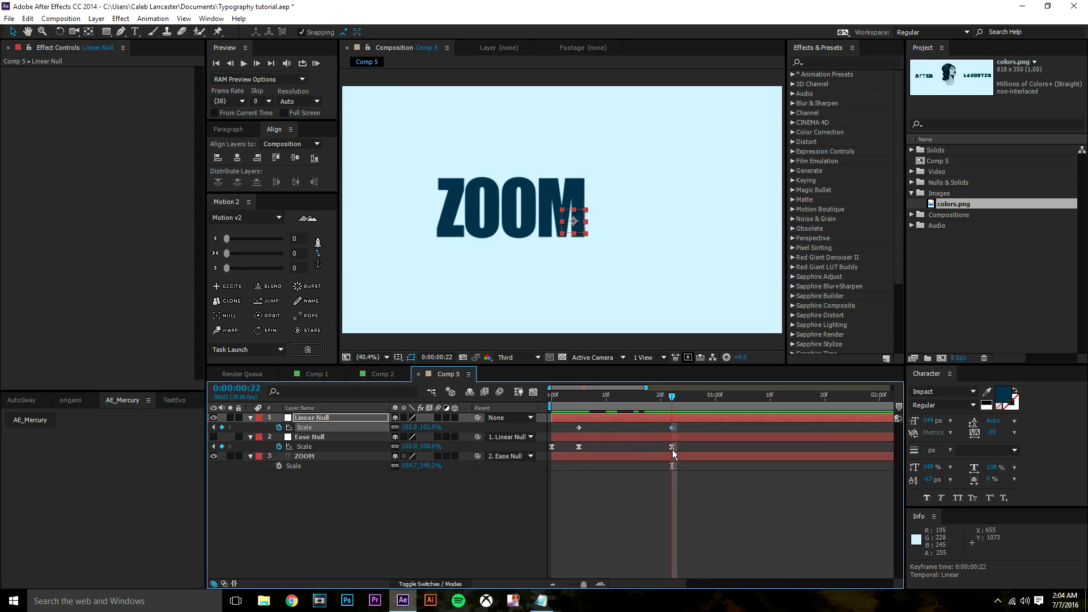
click(672, 448)
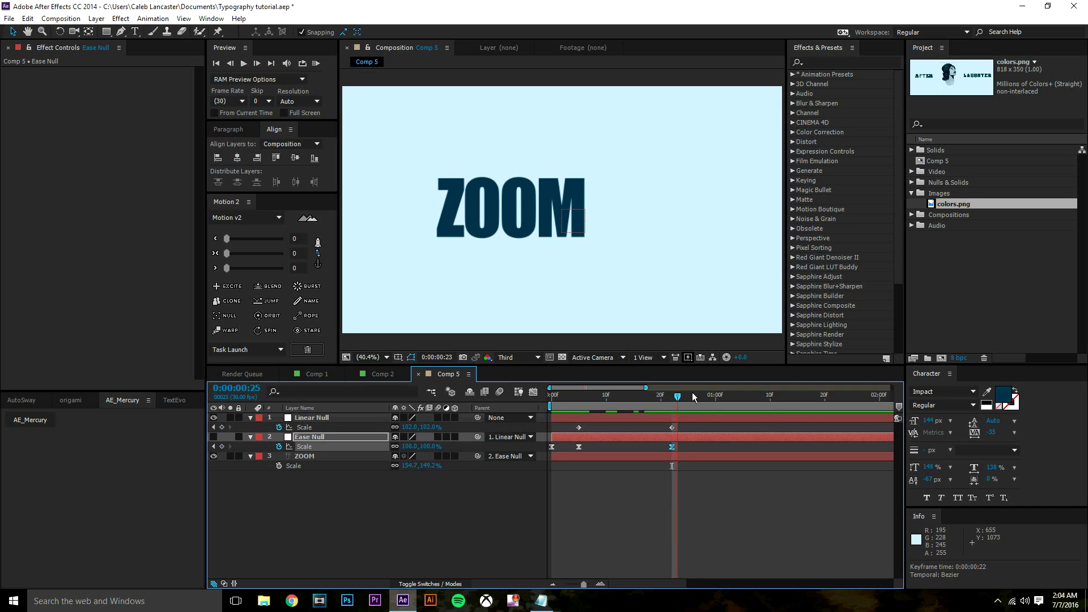
click(409, 446)
key(Return)
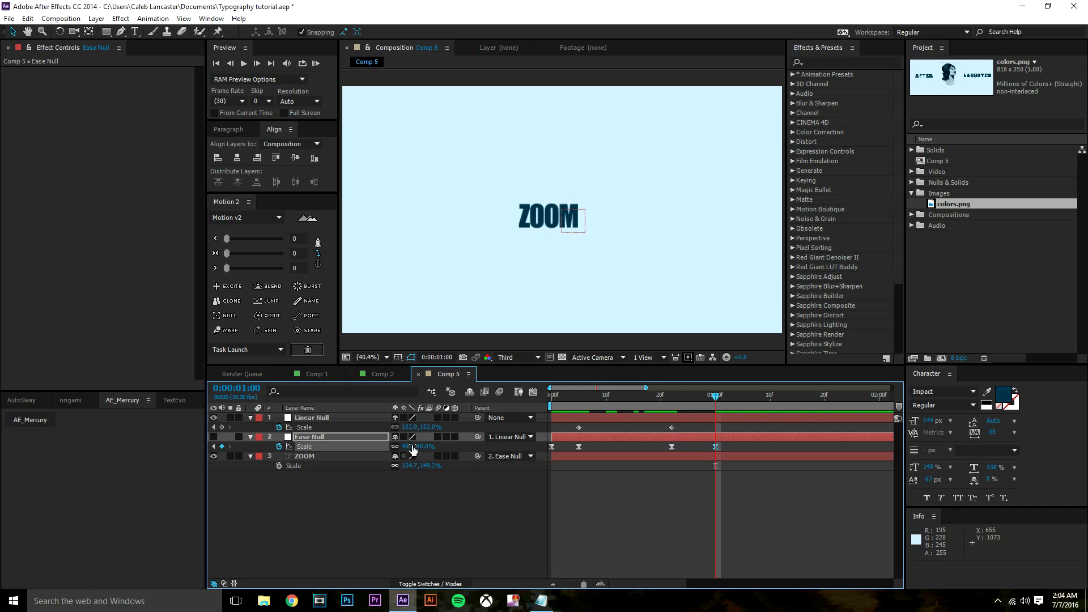
drag(412, 450, 368, 452)
click(735, 491)
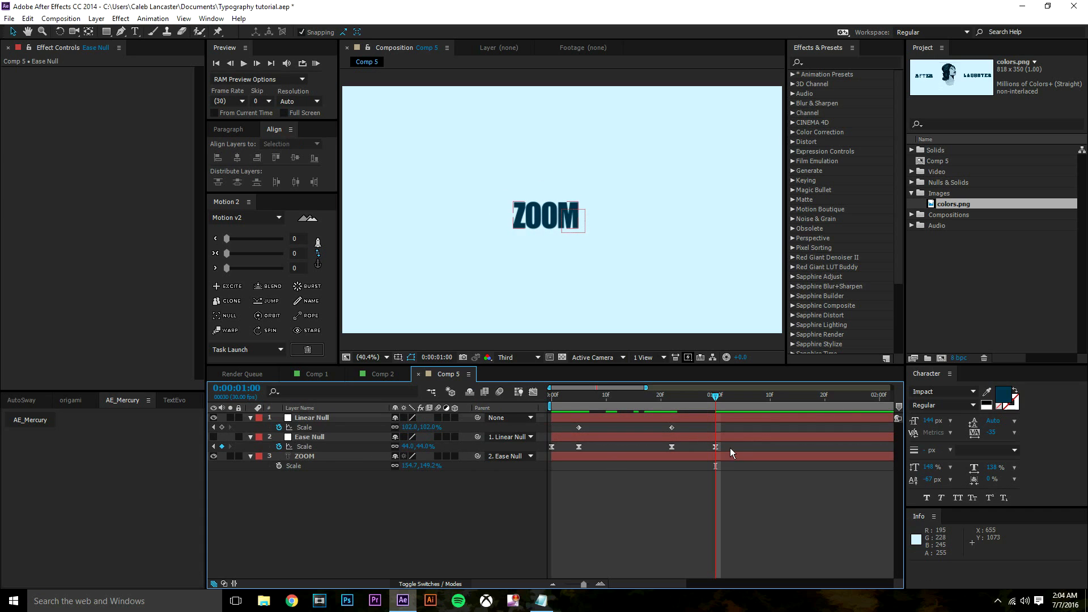
- Select the Ease Null's last two Scale keyframes and show their speed graph
drag(730, 451, 667, 443)
click(533, 391)
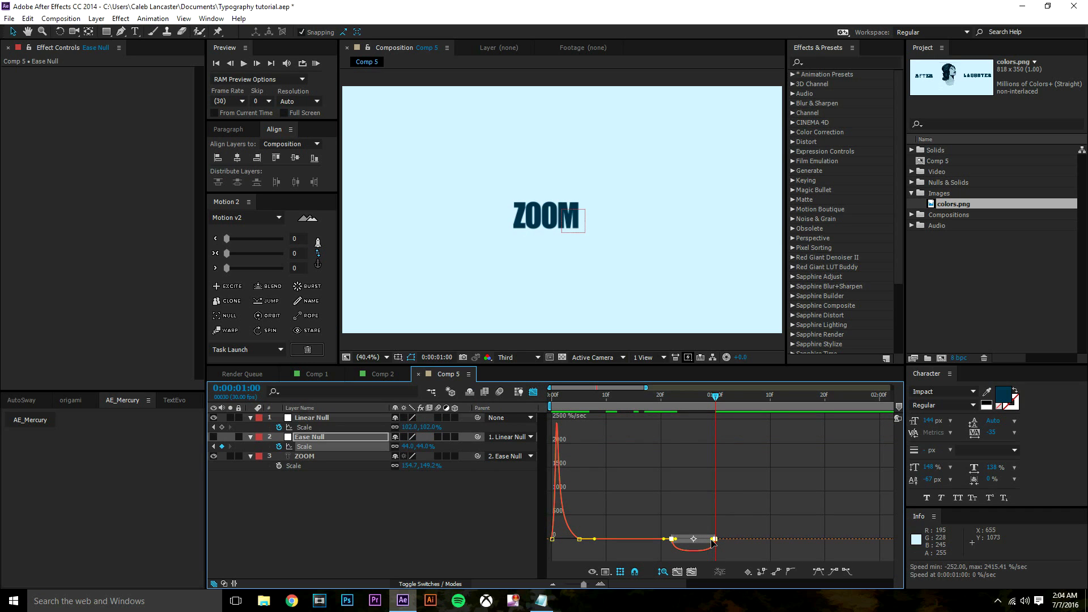
drag(712, 546, 678, 545)
drag(682, 407, 667, 408)
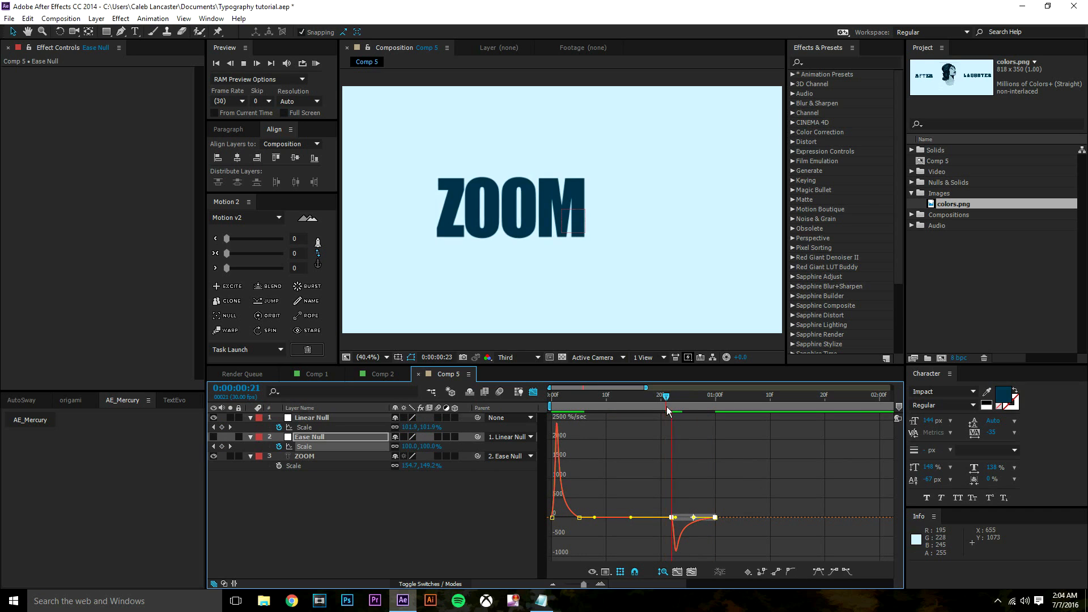
key(space)
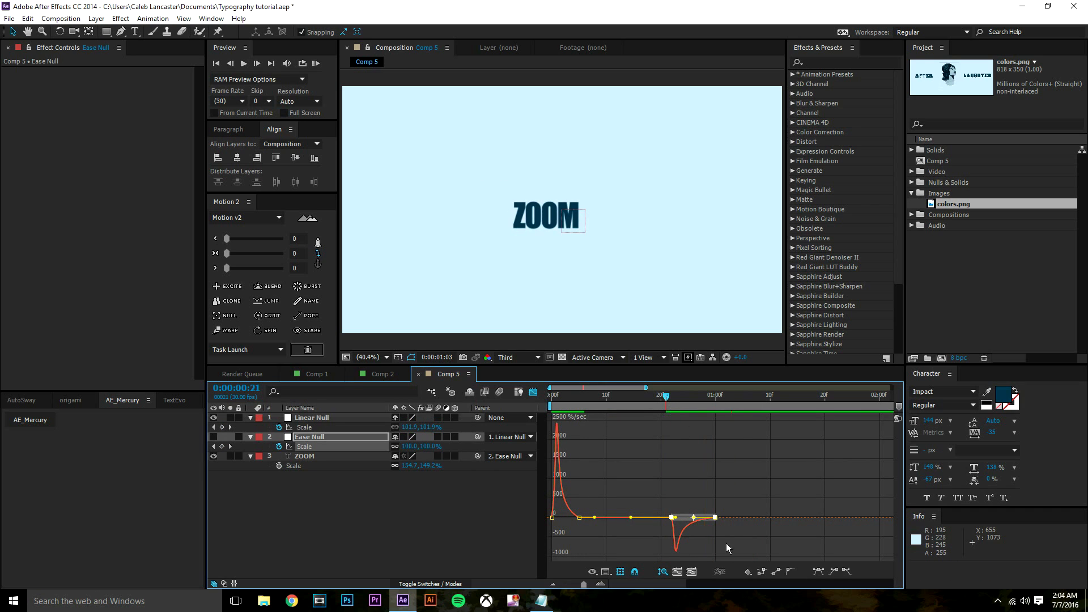
key(ctrl+z)
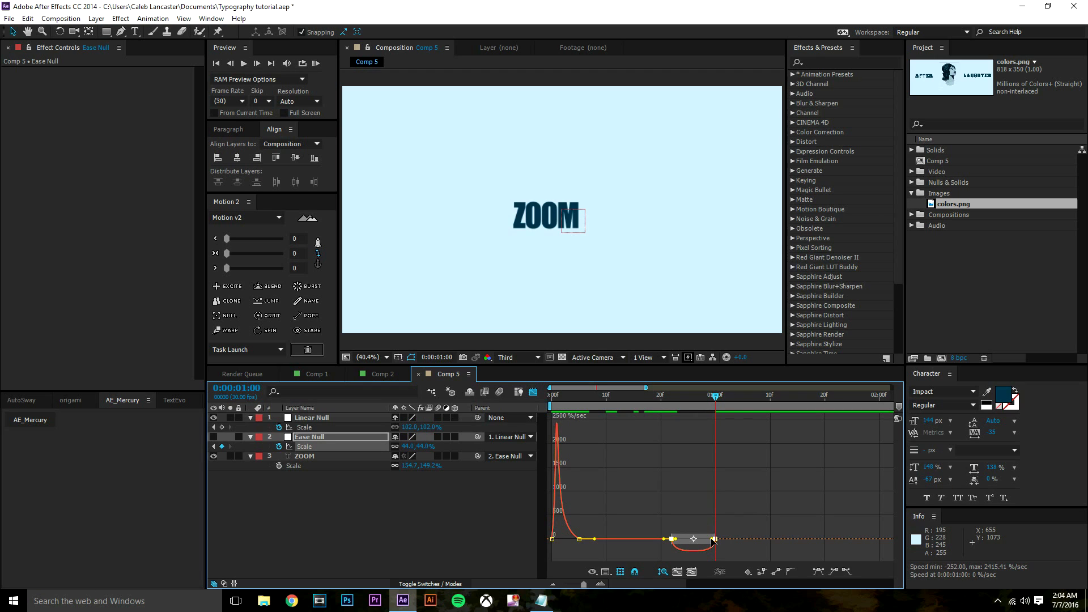
- Reshape the Ease Null's scale-down speed curve so it peaks just after frame 22 and eases out toward 0:00:01:00, and preview it
drag(713, 541, 639, 513)
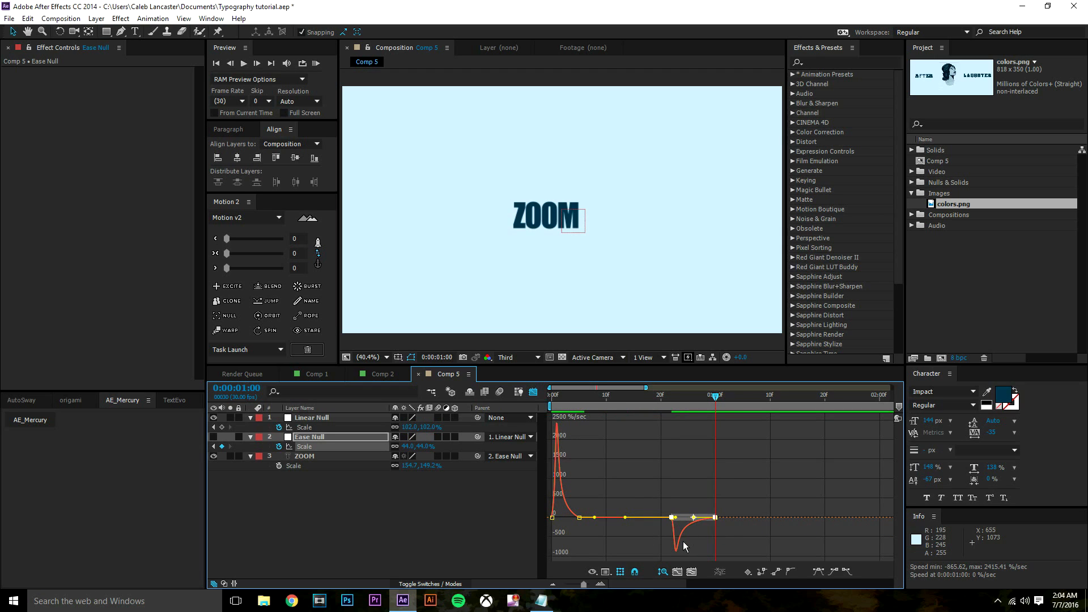
drag(684, 542, 676, 553)
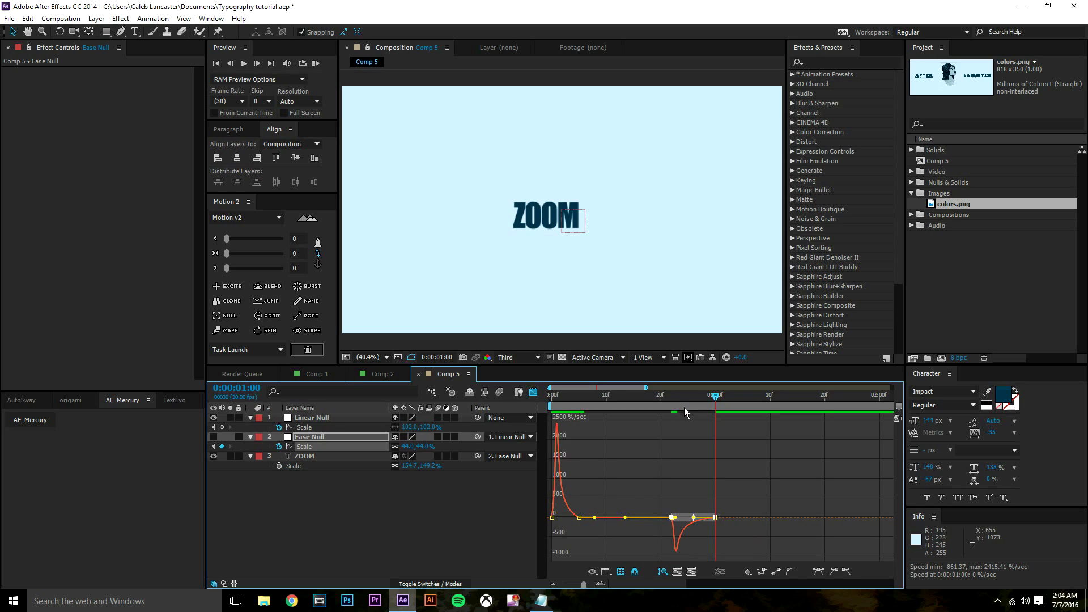
click(533, 392)
drag(680, 396, 709, 411)
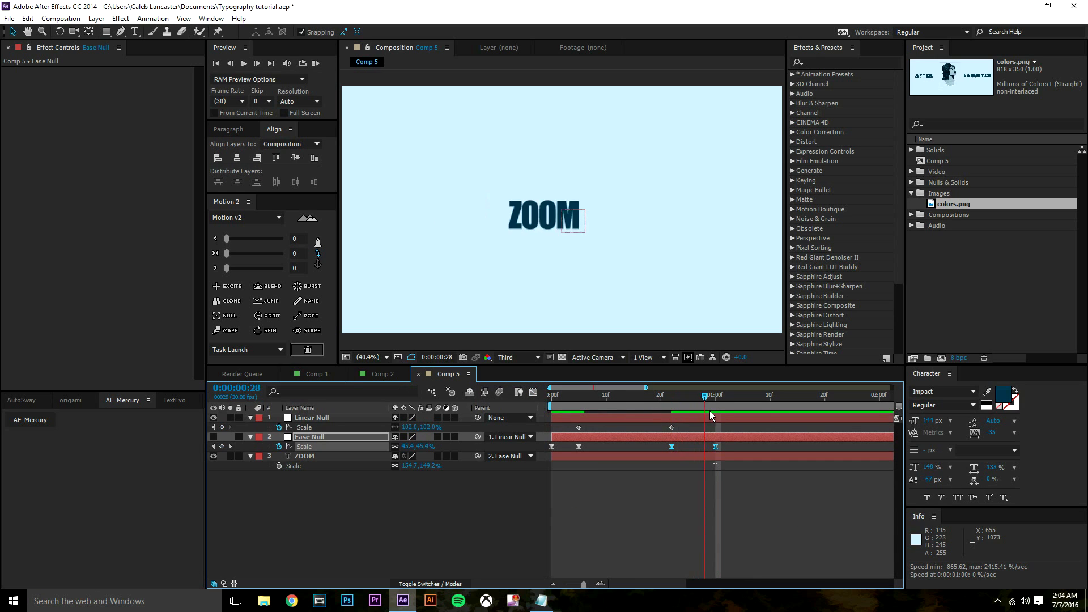
key(space)
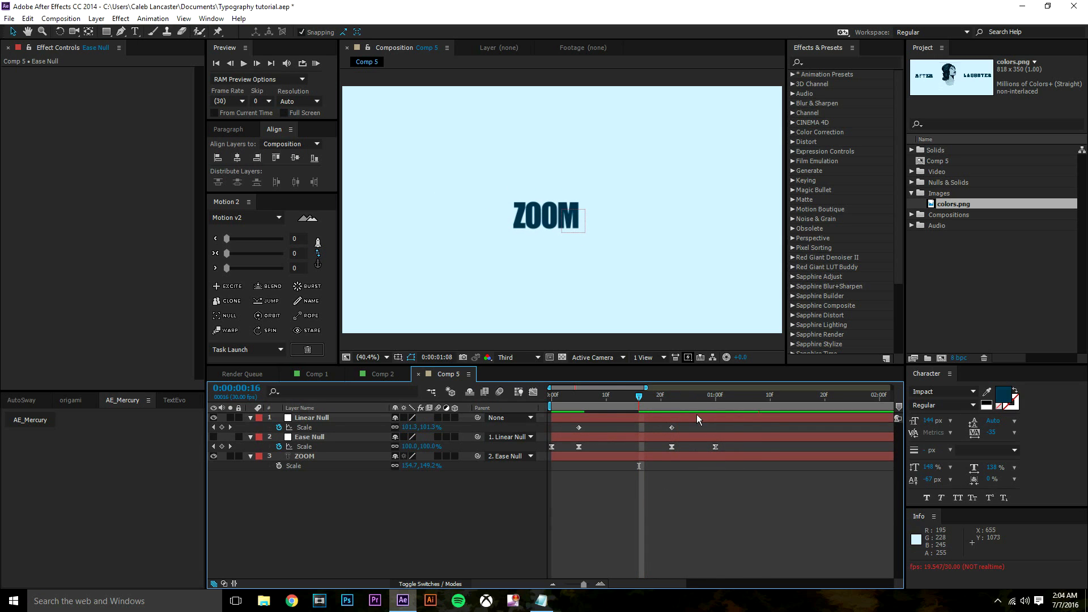
- Scrub through ZOOM's scale-down to 0:00:01:14 and examine the null layers and the ZOOM text layer
click(698, 418)
click(709, 396)
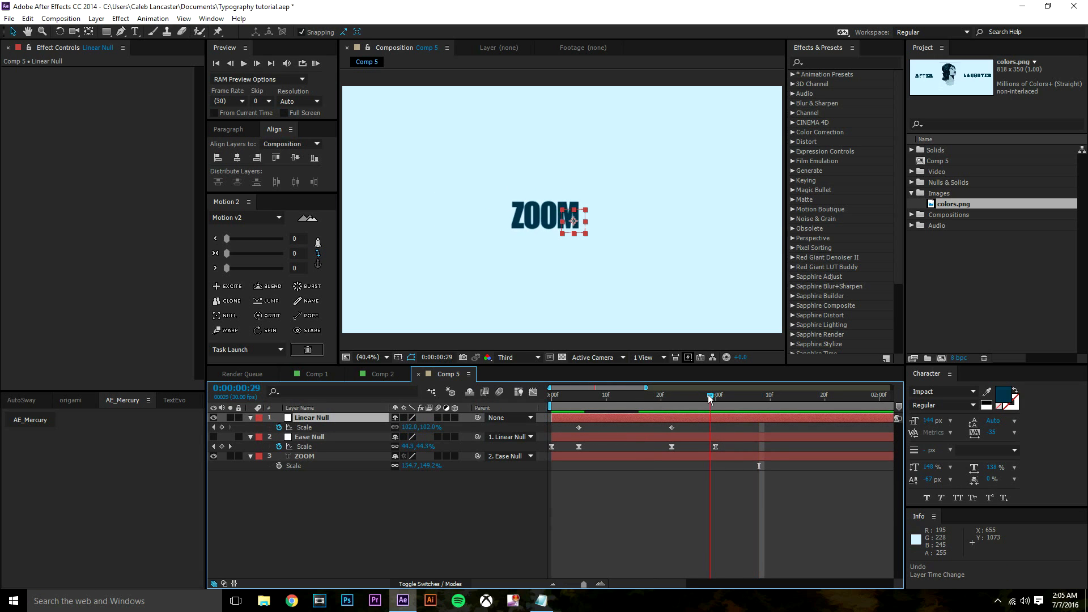
drag(708, 396, 792, 395)
click(306, 457)
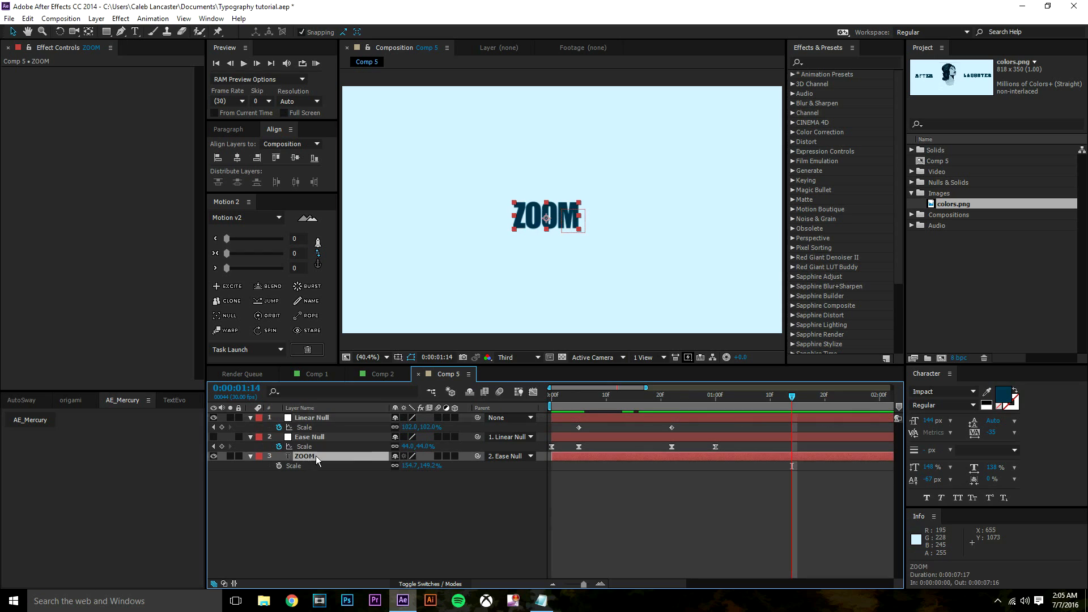
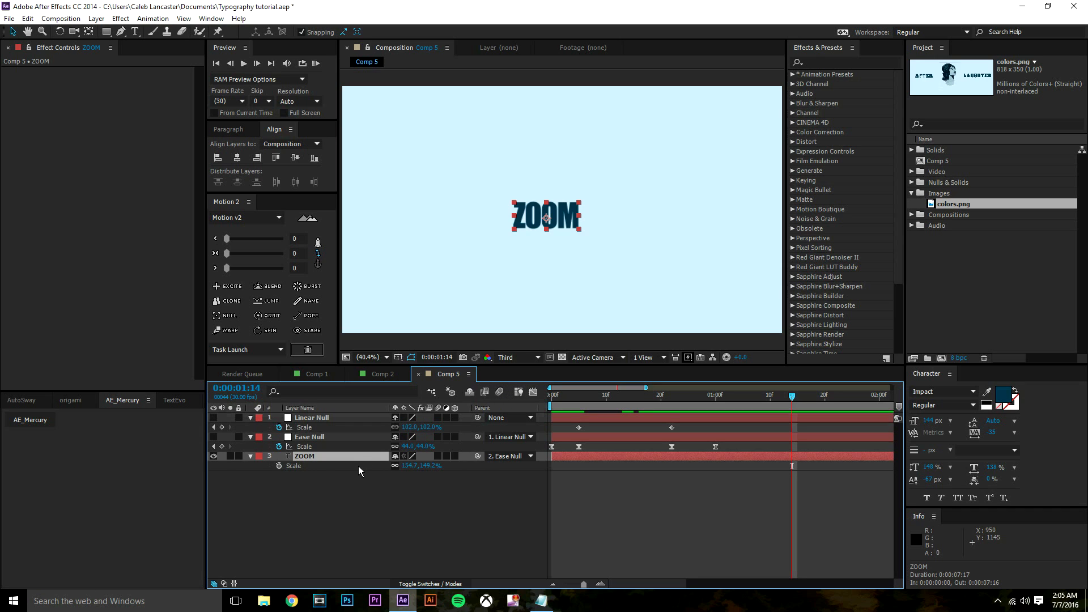
click(334, 447)
click(335, 457)
- Move the Ease Null's final Scale keyframe to frame 28 and scrub through the faster scale-down
drag(658, 406, 727, 409)
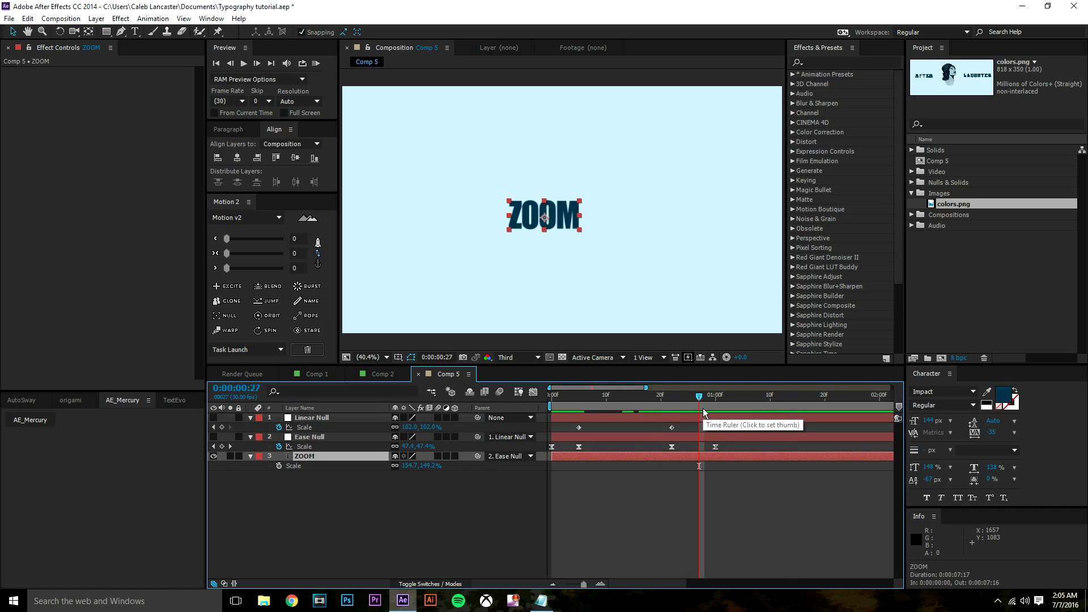
mouse_move(705, 403)
mouse_down()
mouse_move(717, 403)
mouse_move(677, 407)
mouse_move(694, 406)
mouse_up()
drag(716, 447, 706, 447)
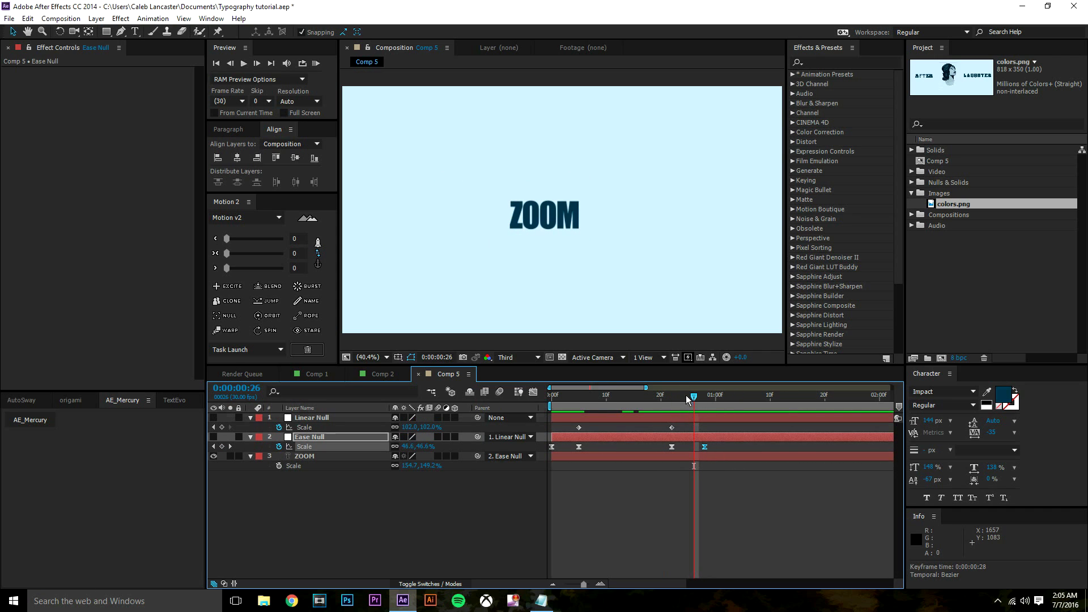
drag(686, 395, 734, 402)
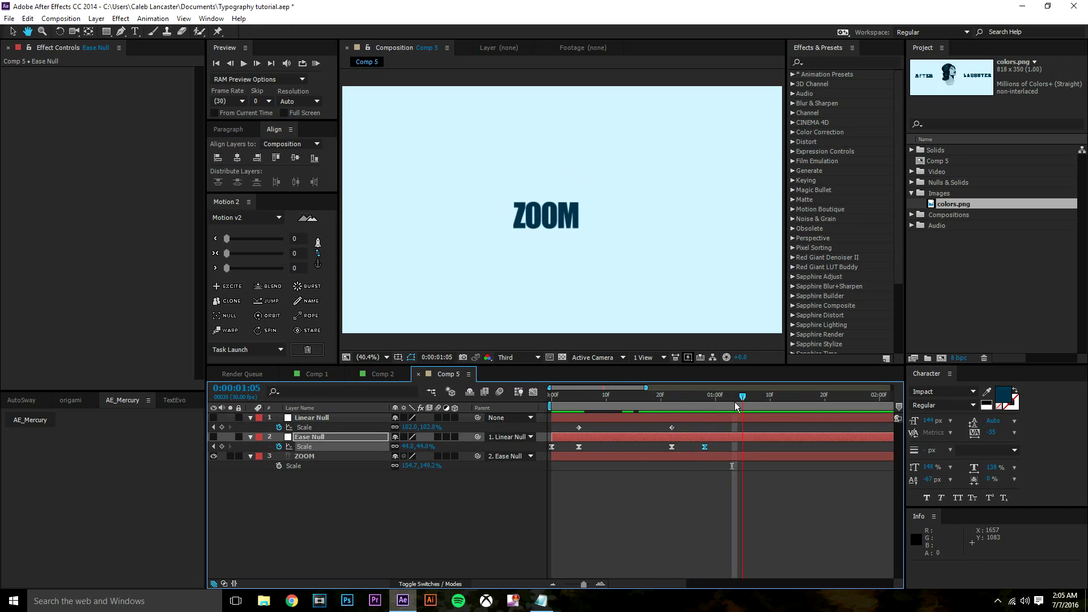
- Duplicate the ZOOM text layer and move the copy straight right so that it partly overlaps the original
click(318, 458)
key(ctrl+d)
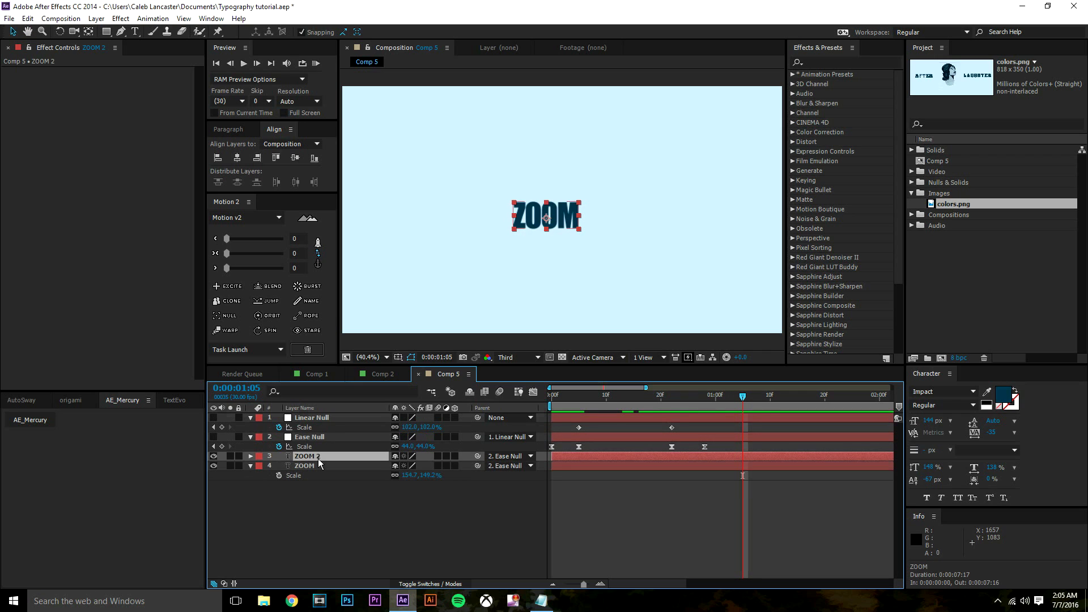
drag(570, 222, 595, 217)
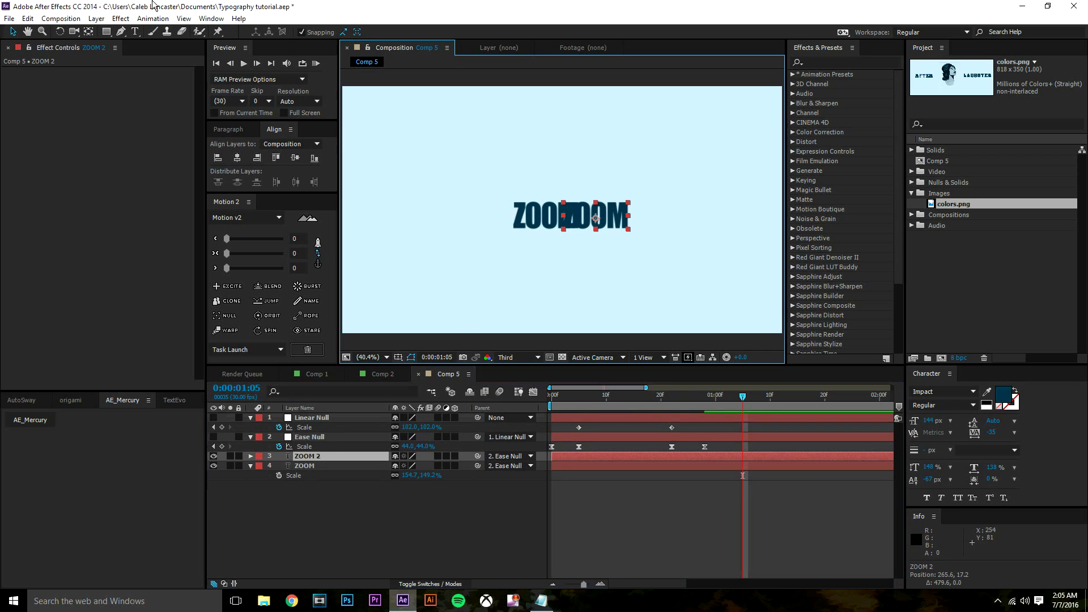
- Change the duplicate's text to OUT and place it just right of ZOOM, at about 365, 17
key(ctrl+t)
click(595, 218)
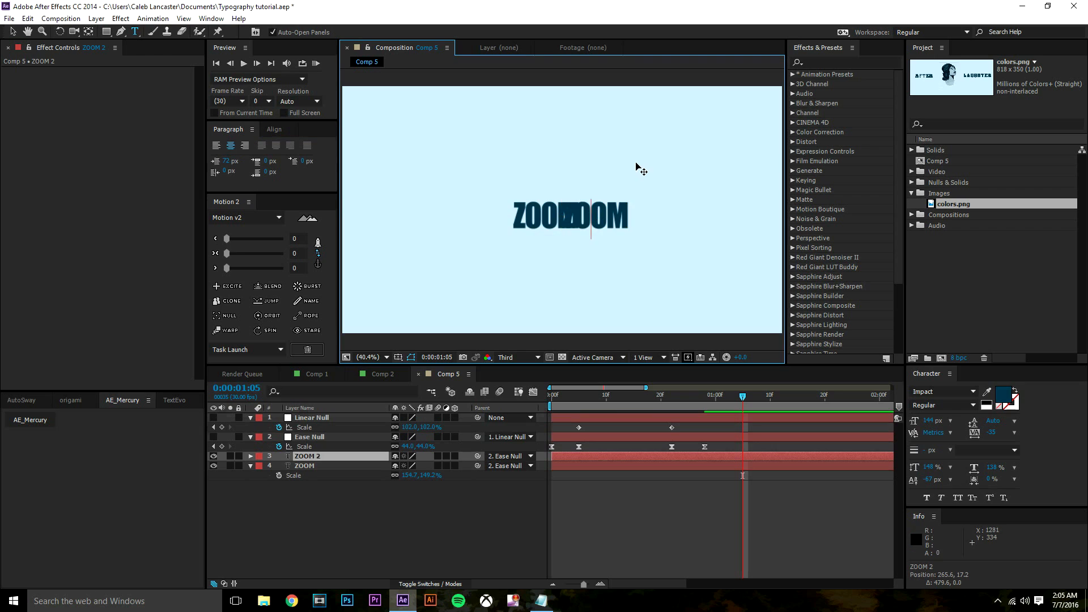
key(ctrl+a)
text(OUT)
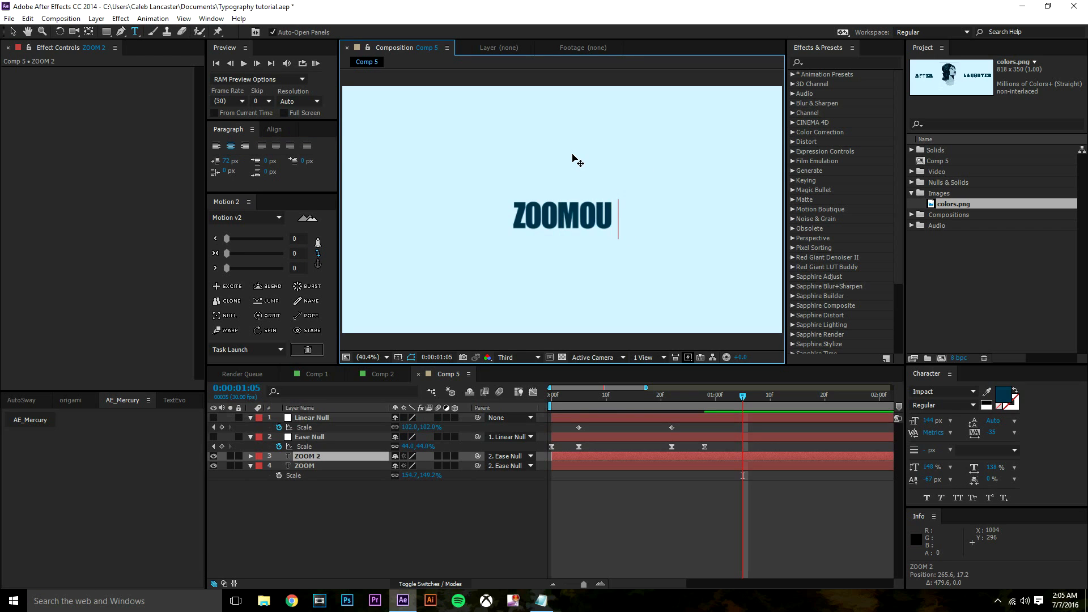
click(13, 33)
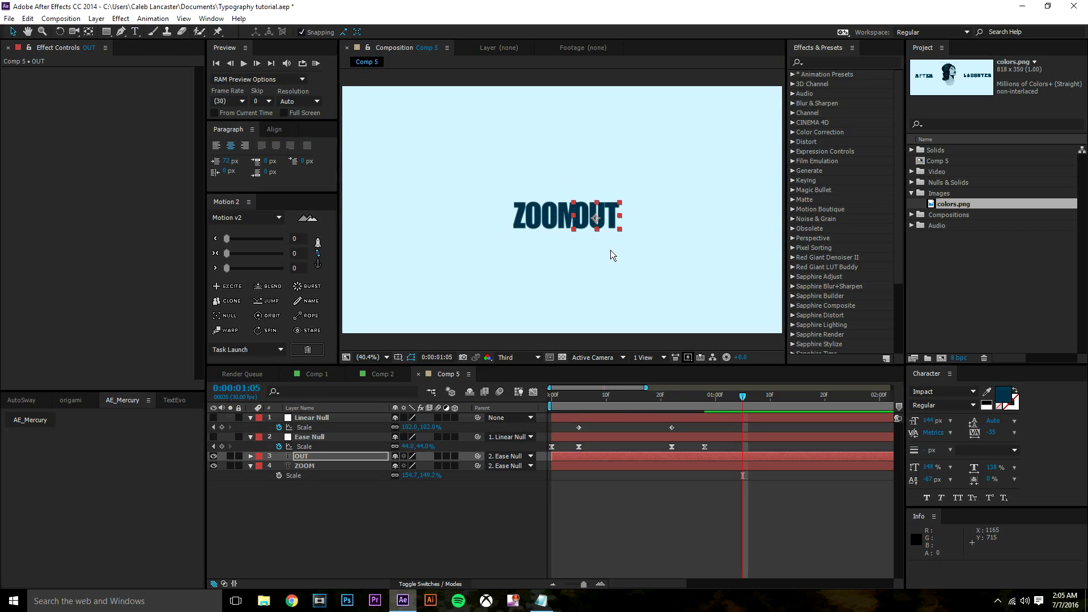
drag(588, 212, 611, 211)
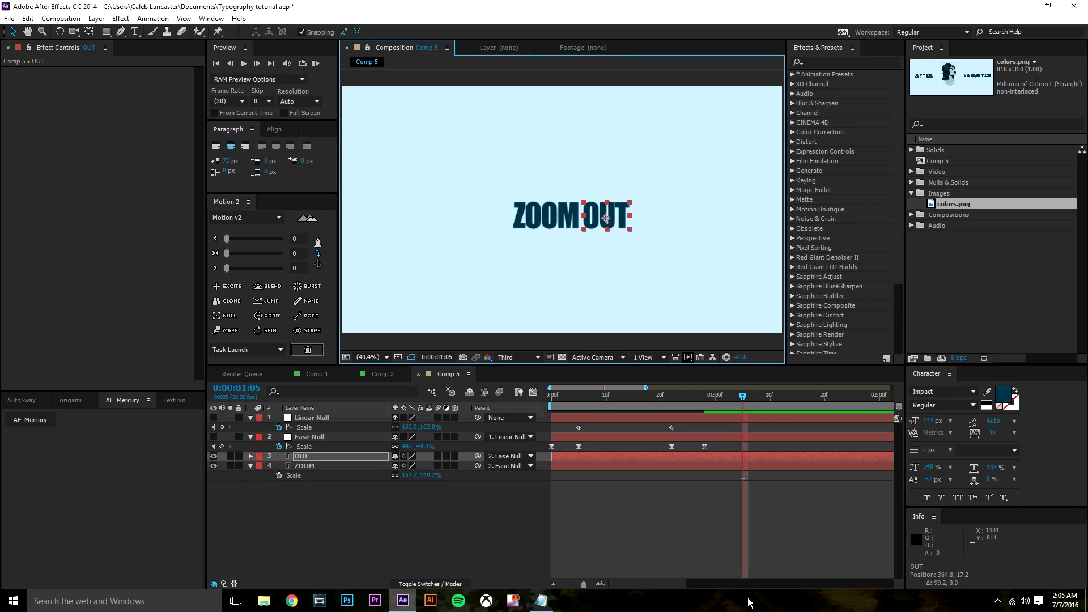
click(736, 573)
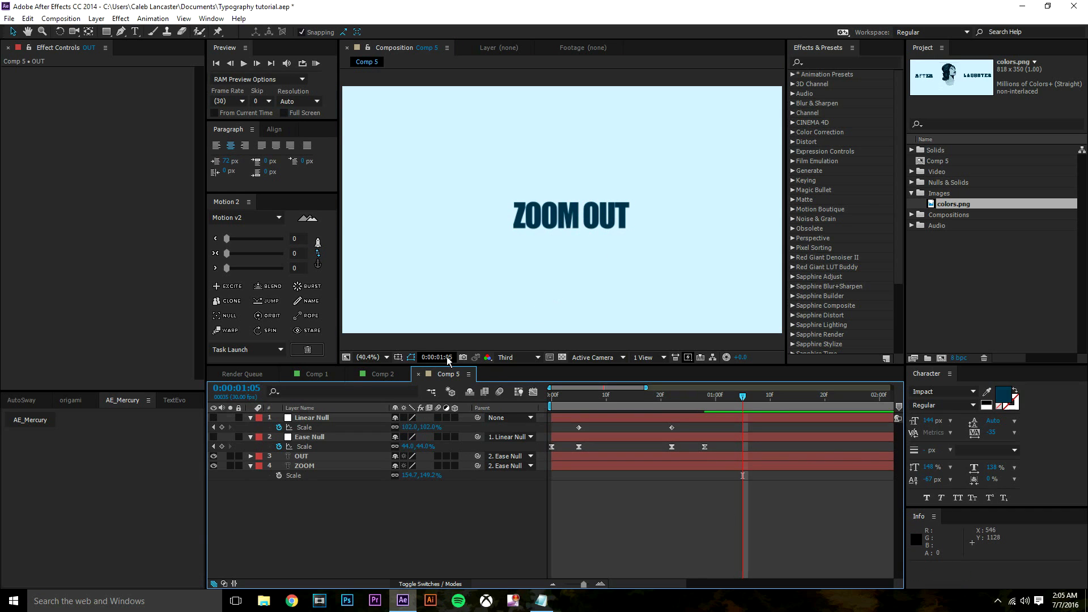
- Show the Title/Action Safe guides and move ZOOM and OUT together left by about 105 to centre the phrase
click(398, 357)
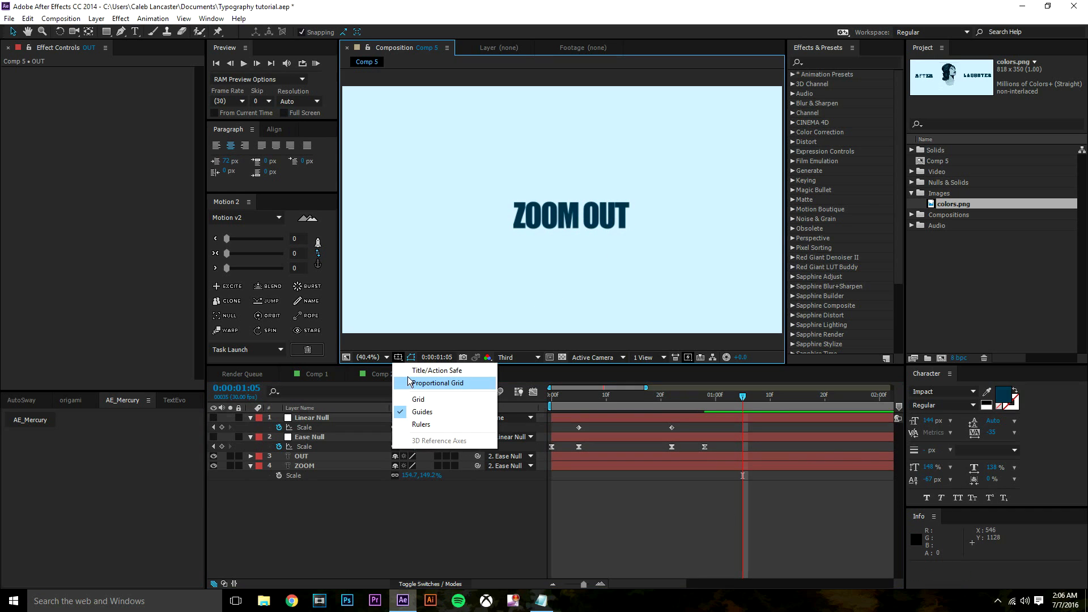
click(430, 365)
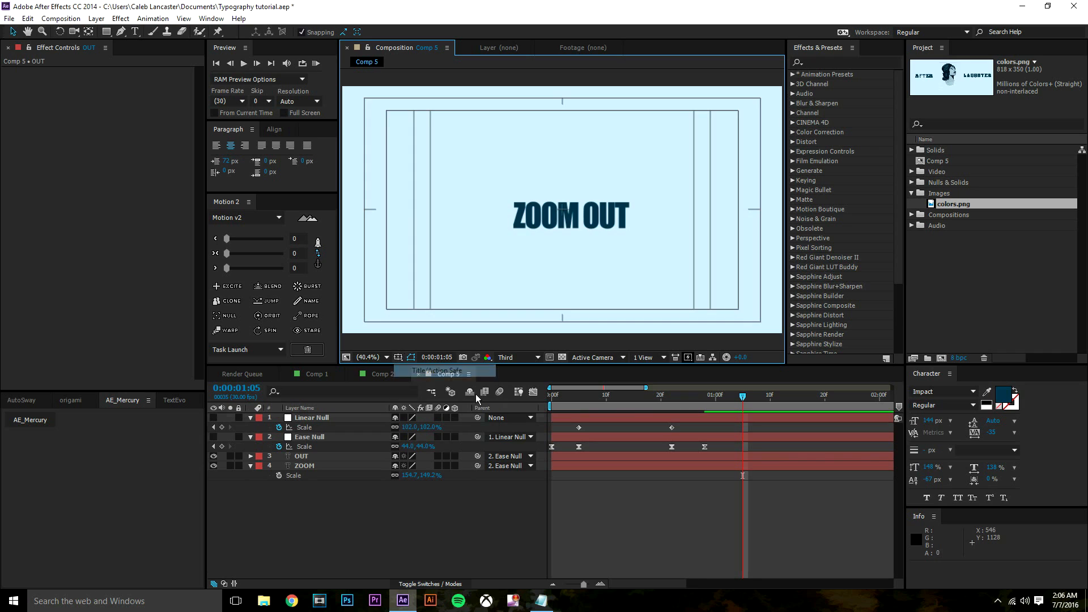
click(610, 210)
click(559, 223)
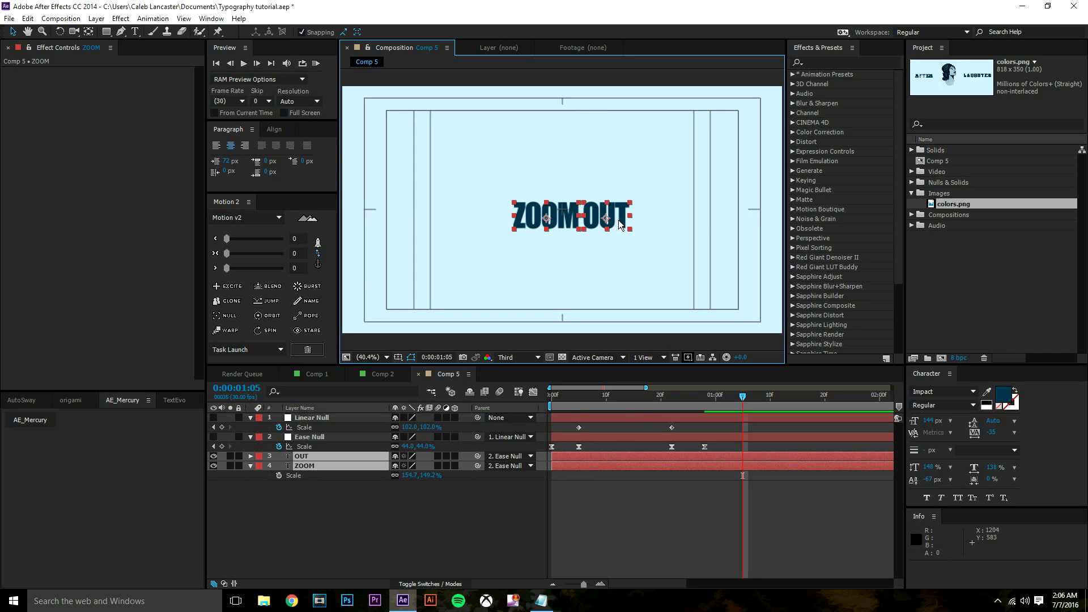
click(581, 238)
click(568, 221)
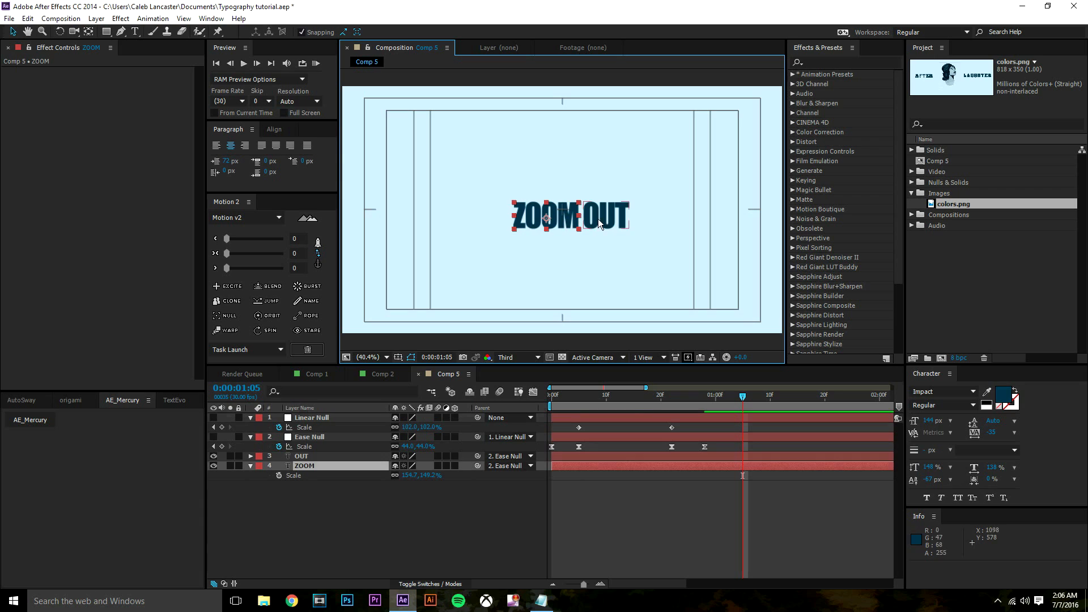
shift+click(597, 219)
drag(627, 225, 611, 226)
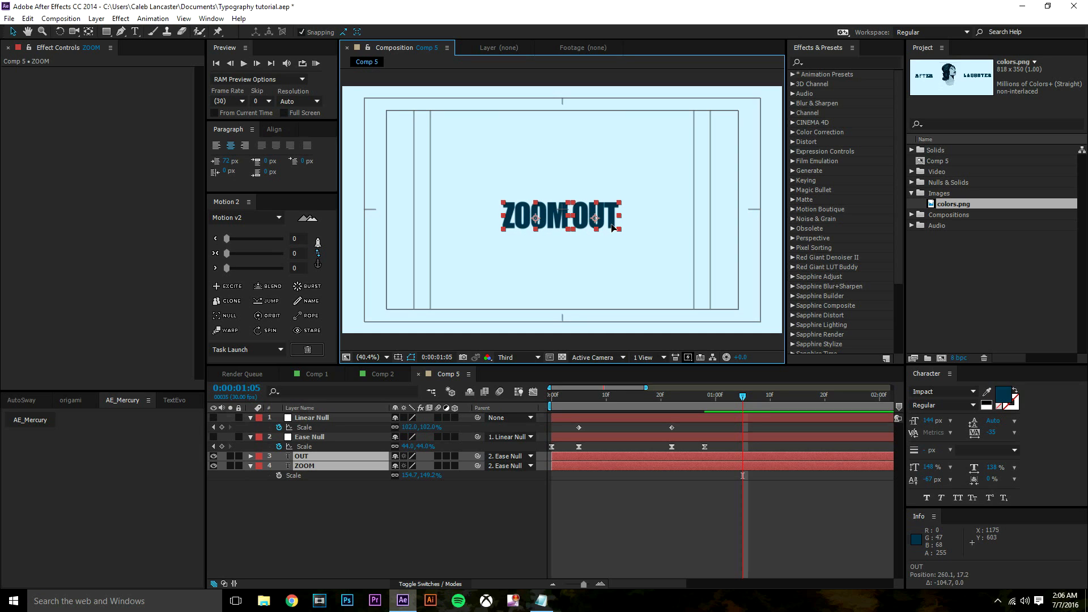
- Hide the Title/Action Safe guides, check the centred ZOOM OUT text, and scrub its scale-down to 0:00:01:04
click(412, 358)
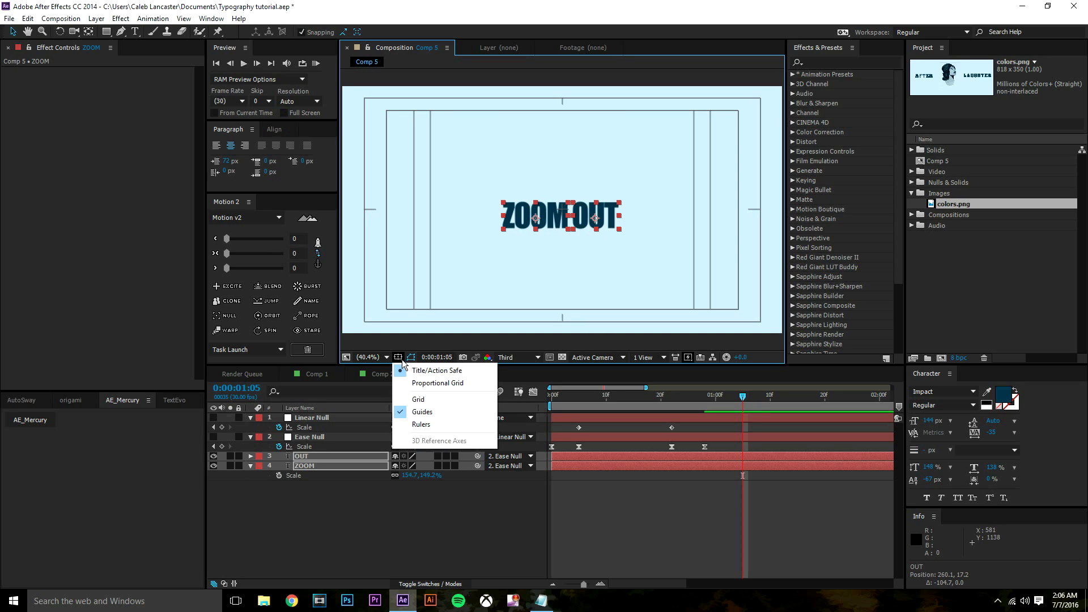
click(424, 369)
key(comma)
key(comma)
click(427, 298)
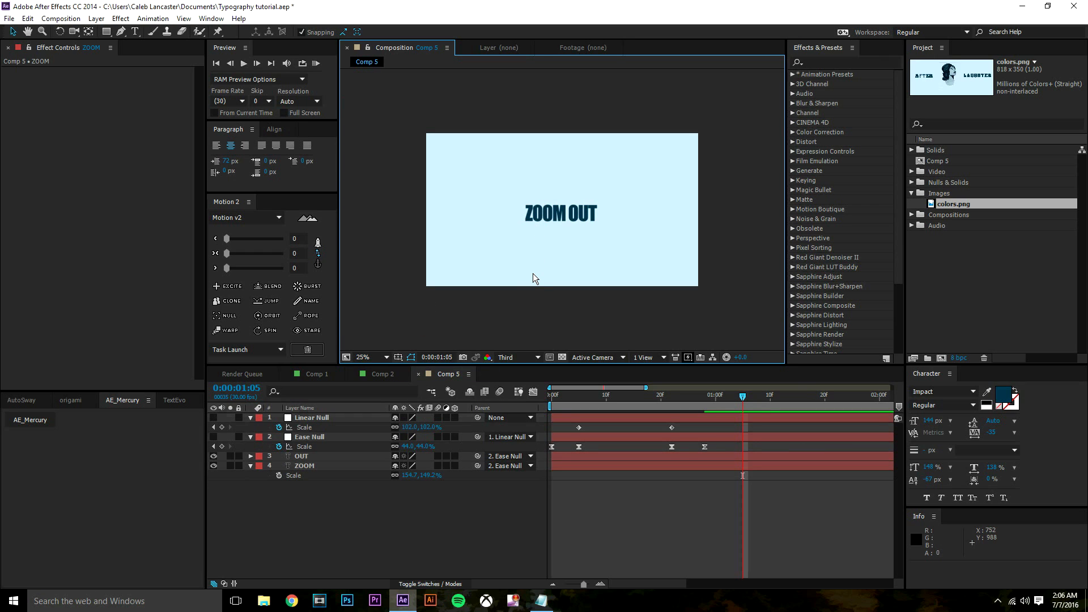
click(386, 358)
click(376, 370)
click(753, 475)
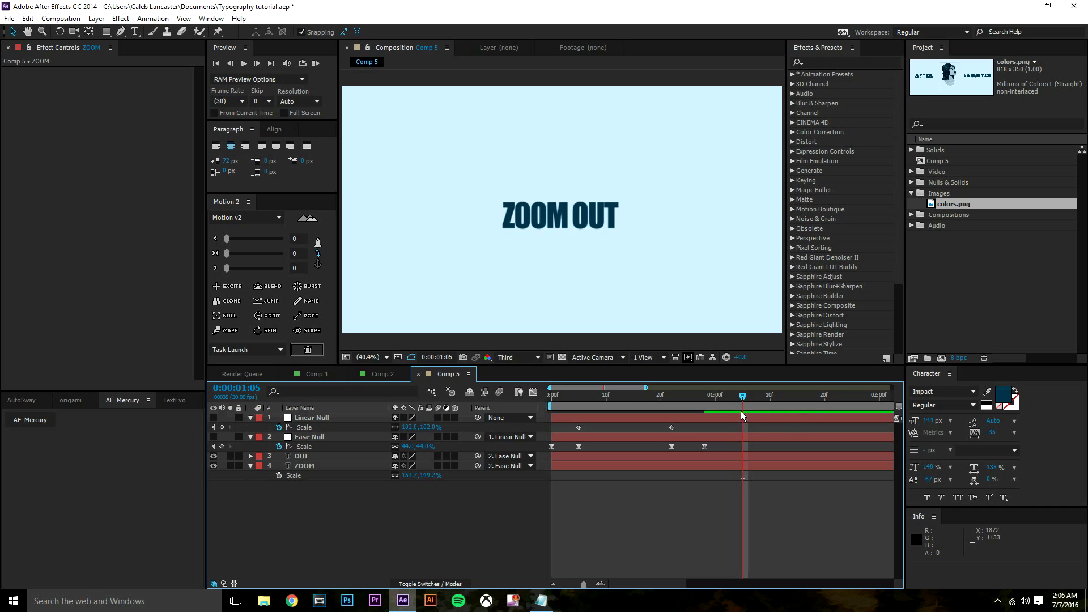
drag(631, 397, 738, 399)
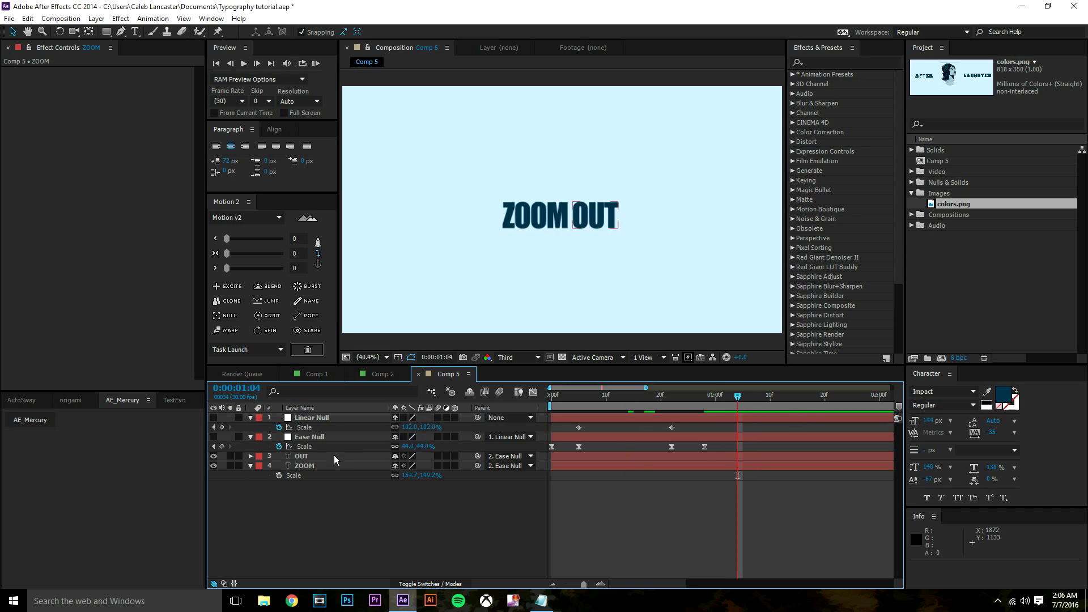
- Centre the ZOOM and OUT layers vertically relative to the composition
click(335, 455)
shift+click(328, 464)
click(275, 129)
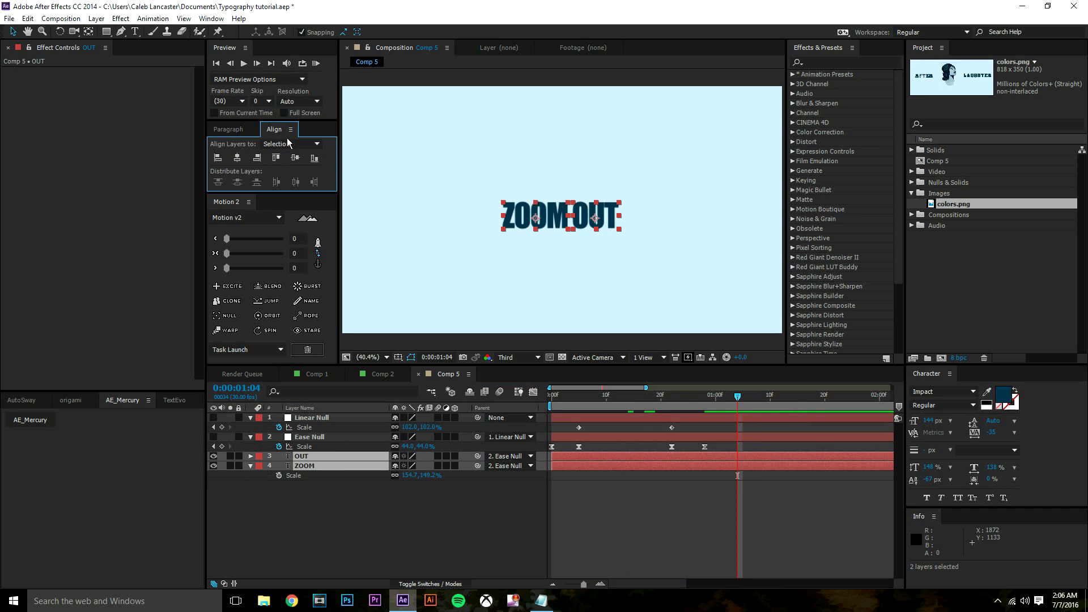
click(288, 143)
click(294, 167)
click(294, 161)
- Try centring ZOOM and OUT horizontally against the composition and against the selection, undo both, and restore alignment to Composition
click(242, 159)
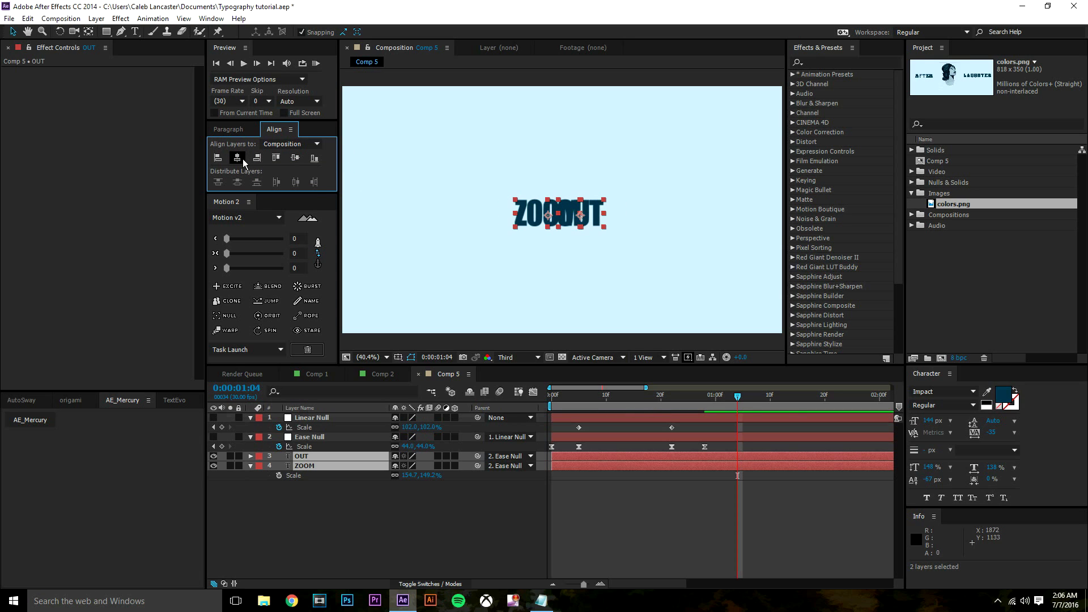
key(ctrl+z)
click(288, 144)
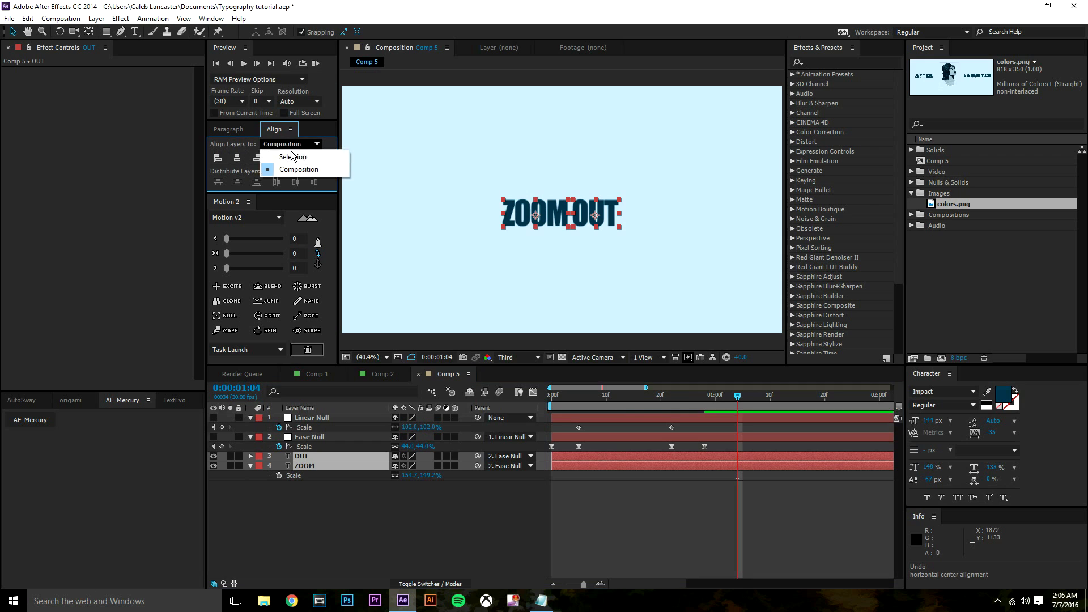
click(286, 156)
click(237, 159)
key(ctrl+z)
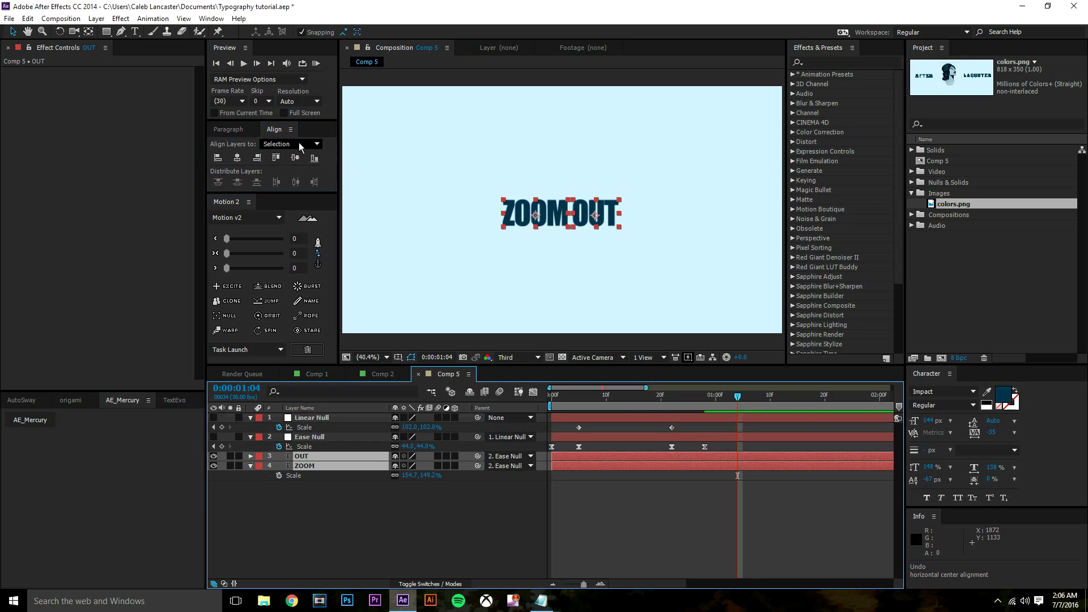
click(289, 143)
click(299, 169)
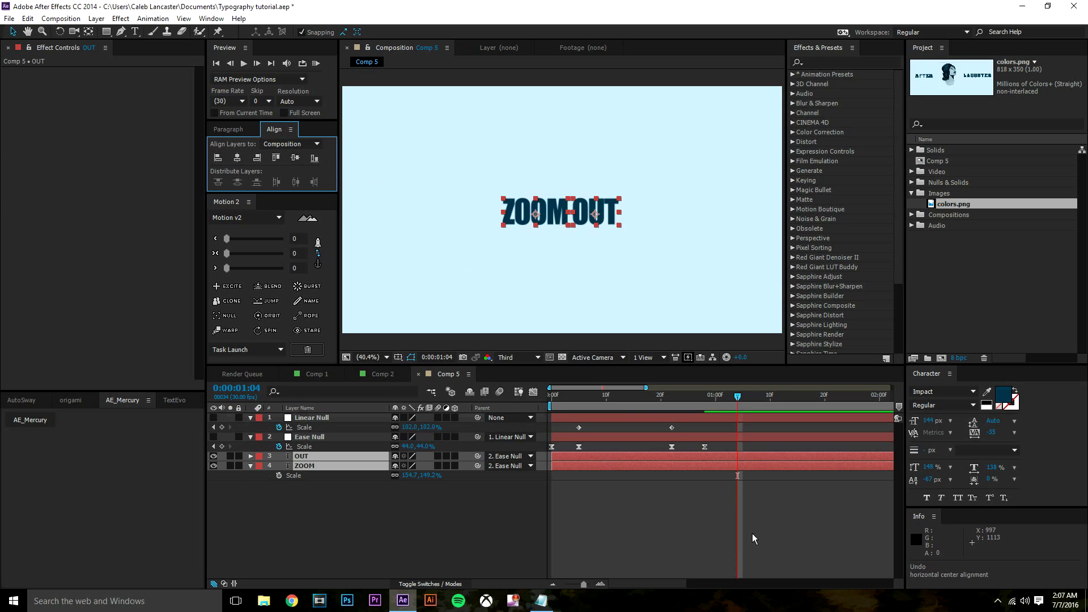
- Shift the OUT layer to start at 0:00:00:21 and show the Title/Action Safe guides
click(718, 528)
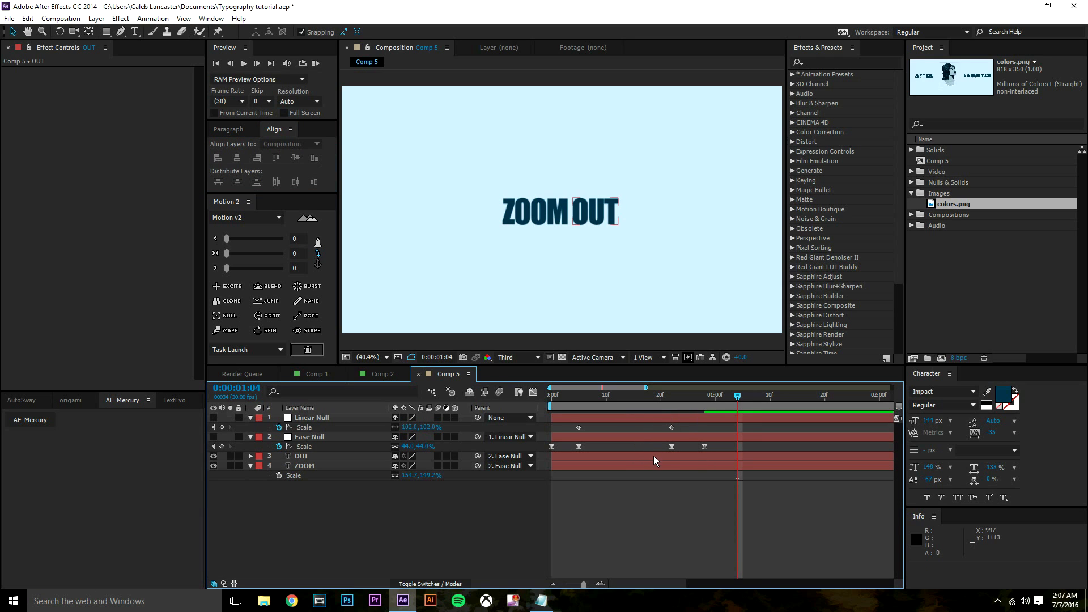
drag(654, 460, 770, 474)
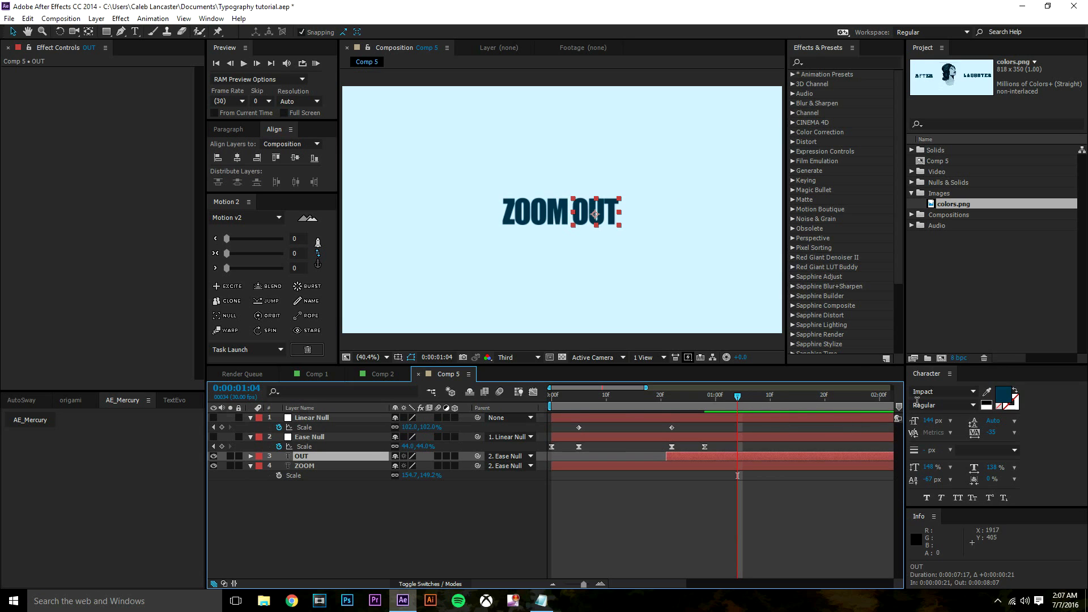
click(399, 357)
click(406, 369)
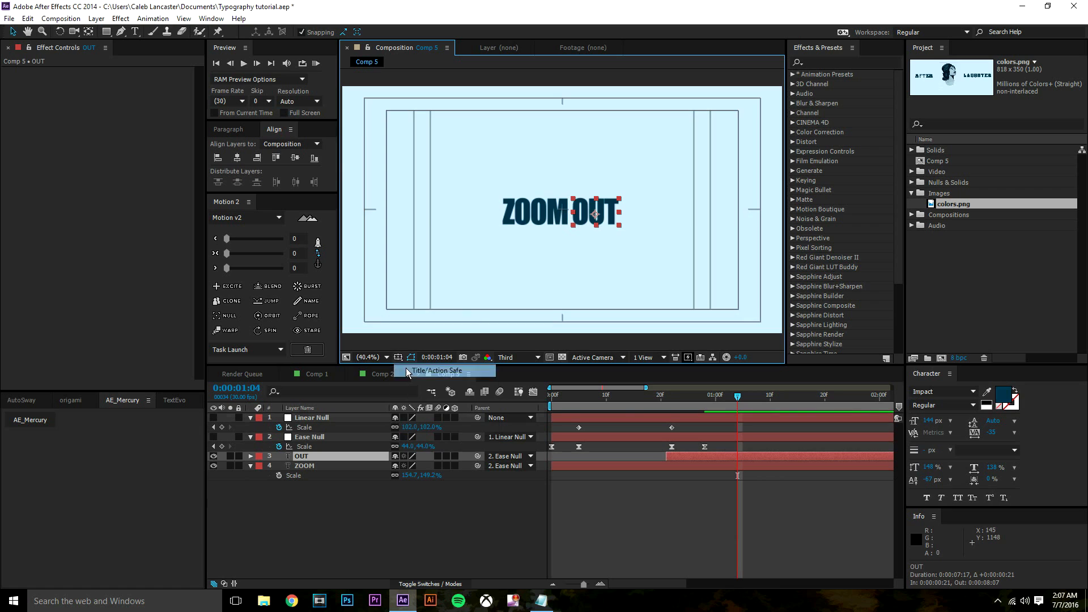
- Turn off the Title/Action Safe overlay in the composition view and deselect the OUT layer
click(403, 359)
click(406, 370)
click(706, 499)
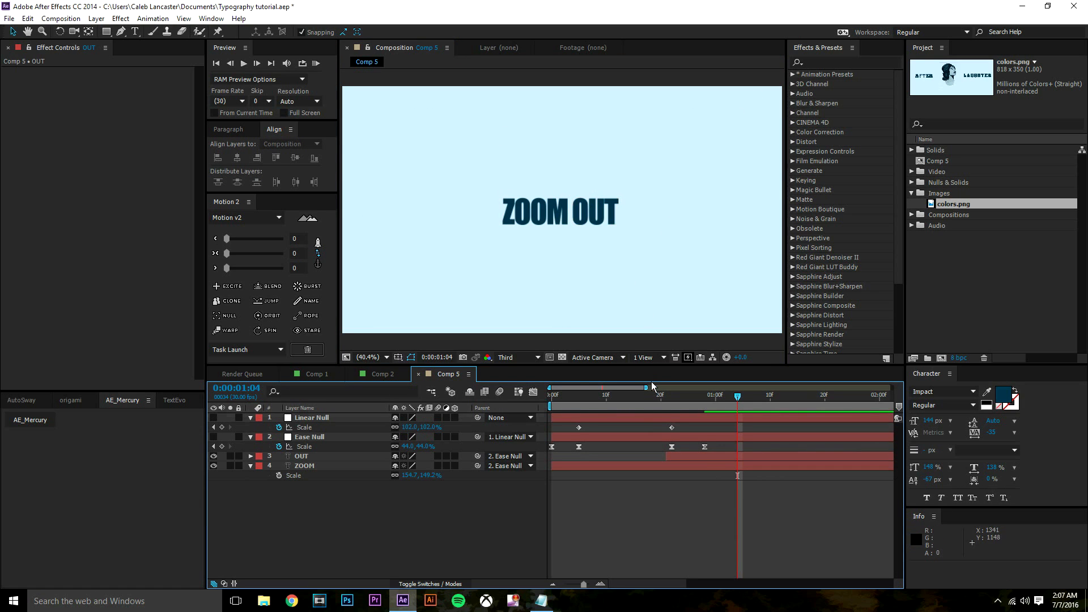
- Enable Position keyframing on the OUT layer and place its resting-position keyframe at 0:00:00:28
mouse_move(653, 396)
mouse_down()
mouse_move(700, 401)
mouse_move(667, 404)
mouse_up()
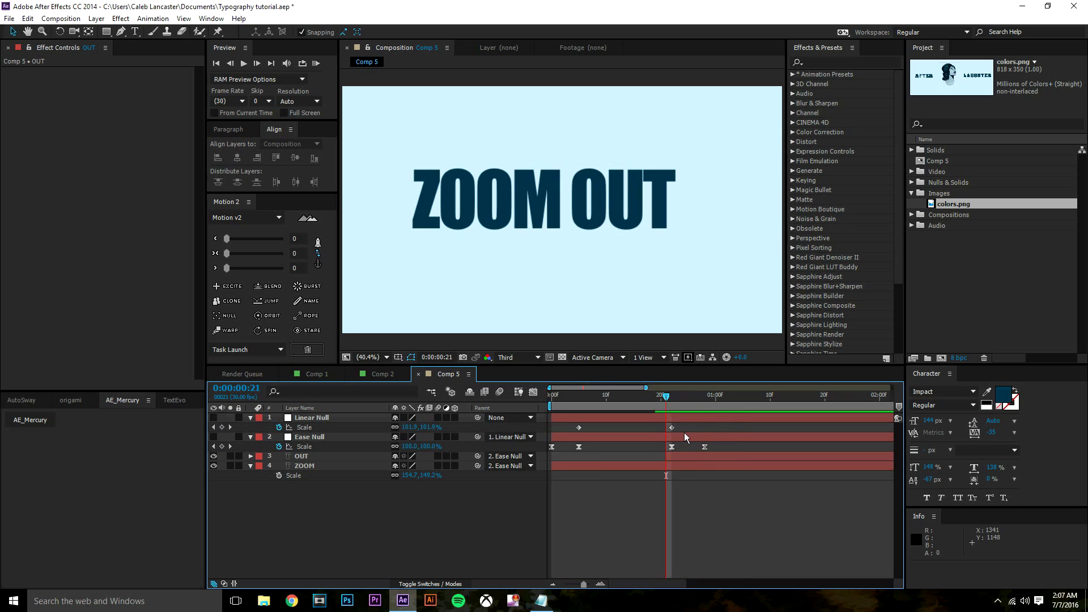
click(682, 457)
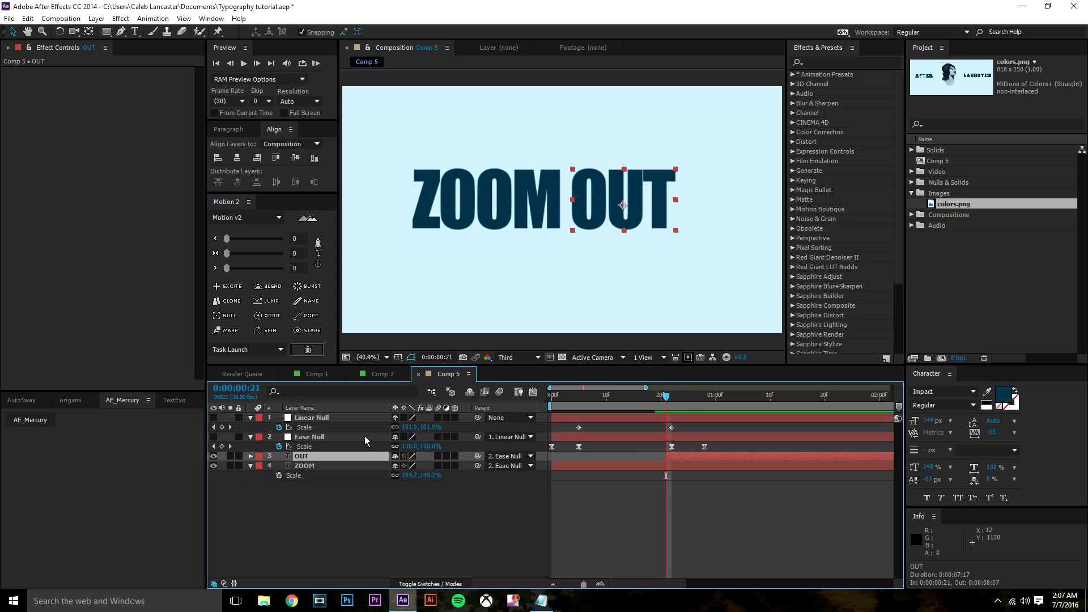
key(p)
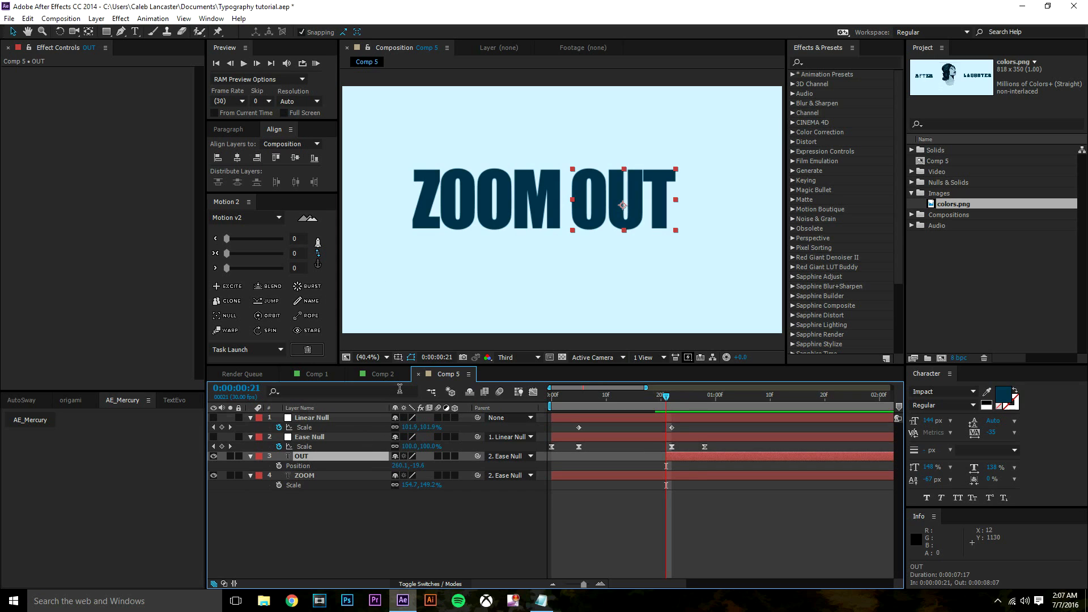
click(279, 465)
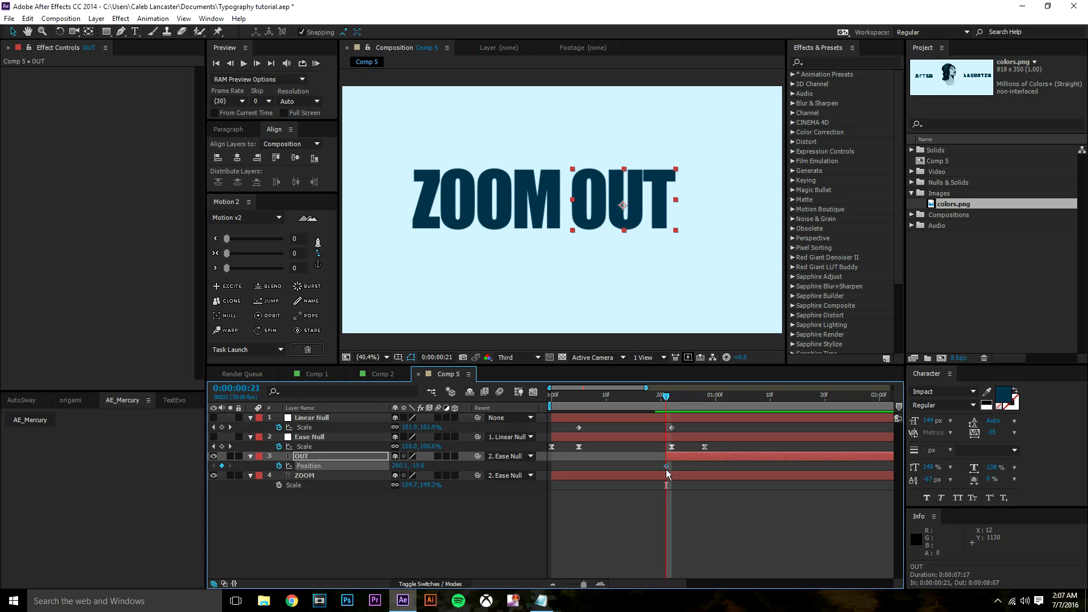
drag(667, 466, 702, 468)
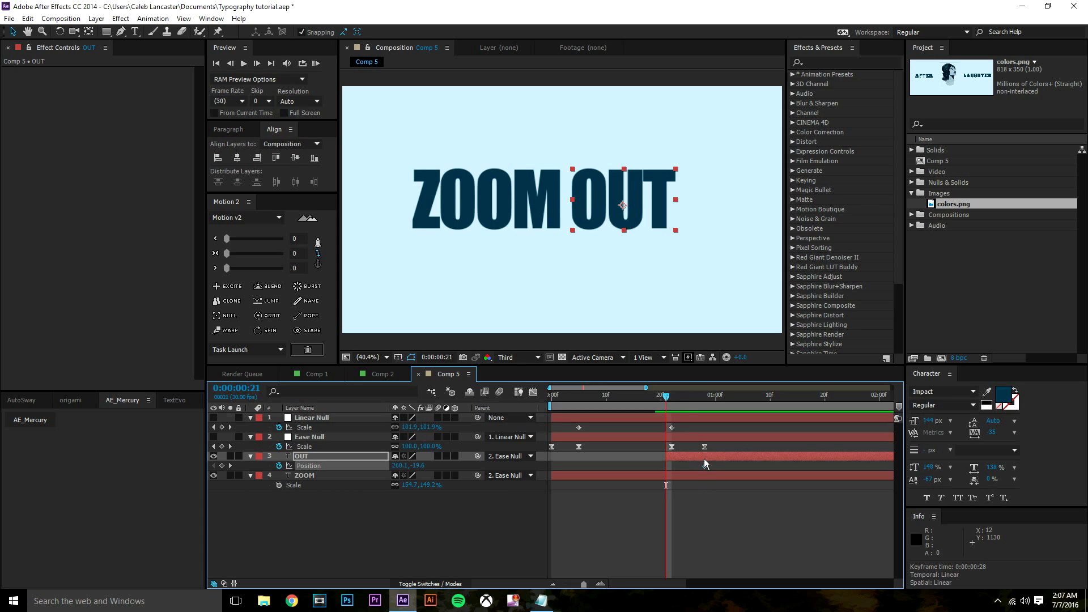
- Start the OUT layer at 0:00:00:22 and keyframe its X position there at 1232.1, beyond the frame's right edge
click(672, 398)
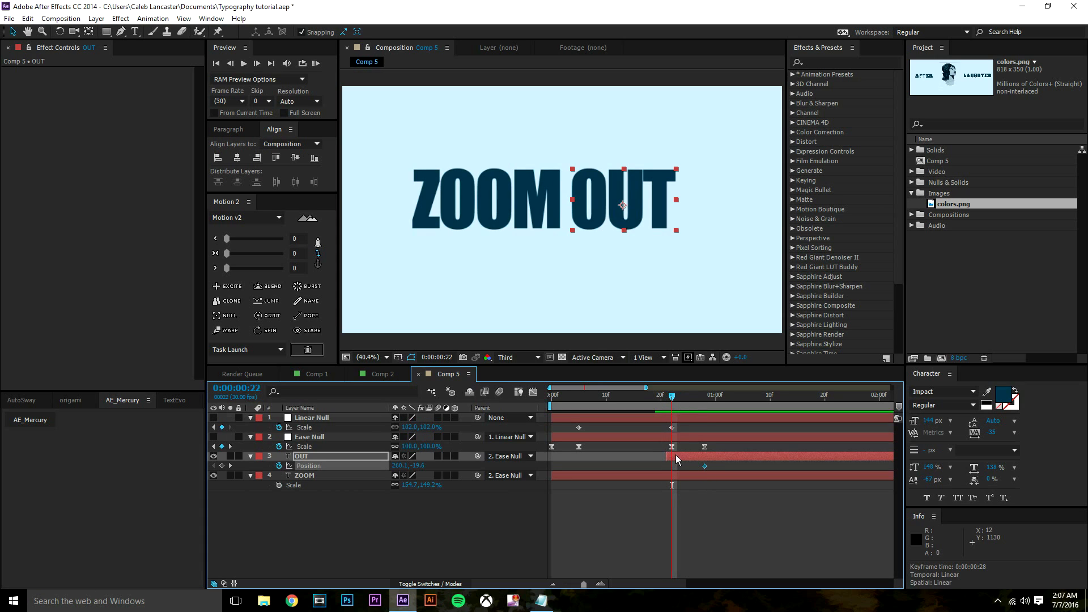
drag(676, 456, 705, 468)
drag(401, 466, 944, 467)
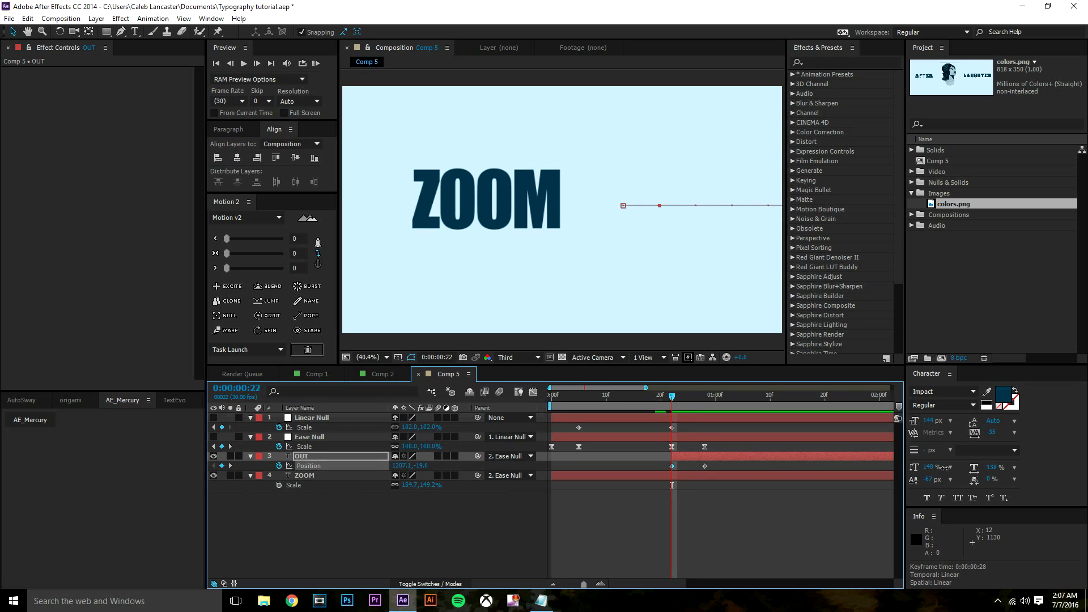
click(758, 518)
mouse_move(677, 402)
mouse_down()
mouse_move(694, 403)
mouse_move(674, 409)
mouse_up()
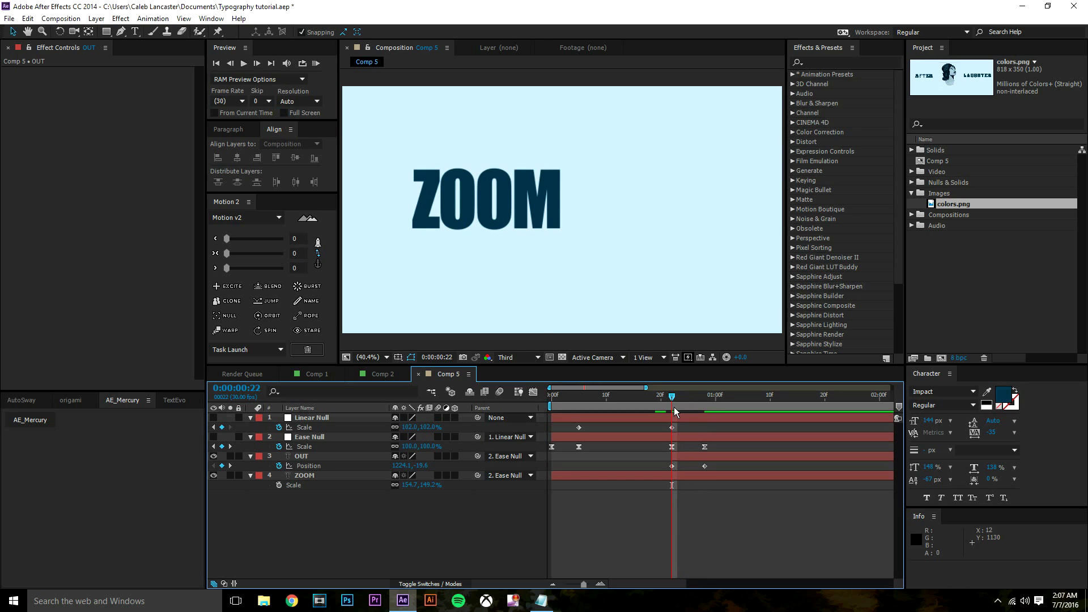
click(673, 466)
mouse_move(396, 471)
mouse_down()
mouse_move(124, 488)
mouse_move(441, 458)
mouse_move(353, 464)
mouse_move(410, 460)
mouse_up()
drag(684, 393, 754, 397)
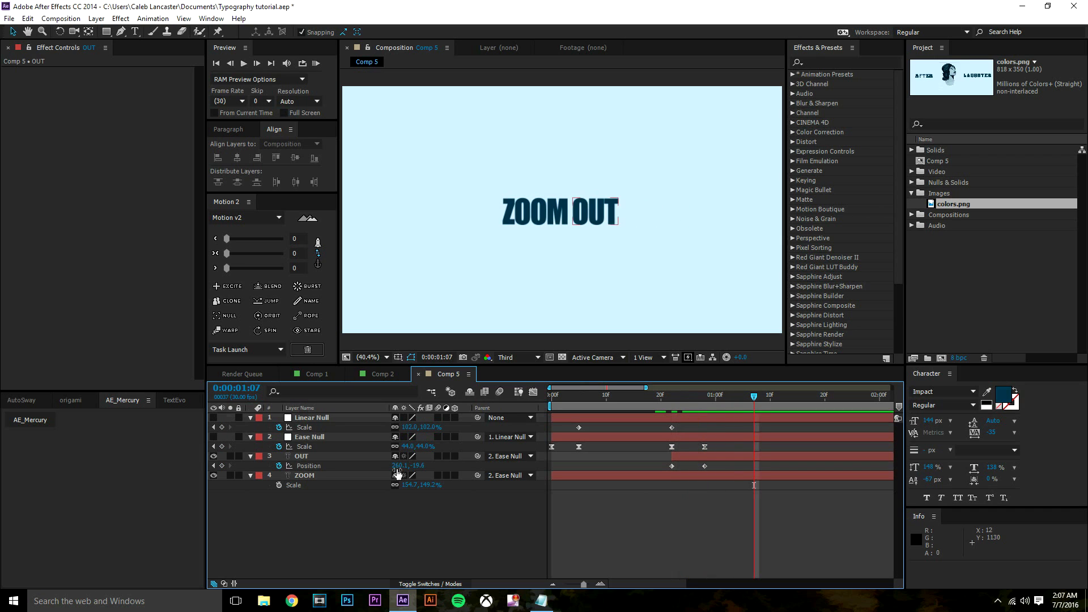
drag(401, 466, 544, 465)
drag(1086, 499, 1060, 499)
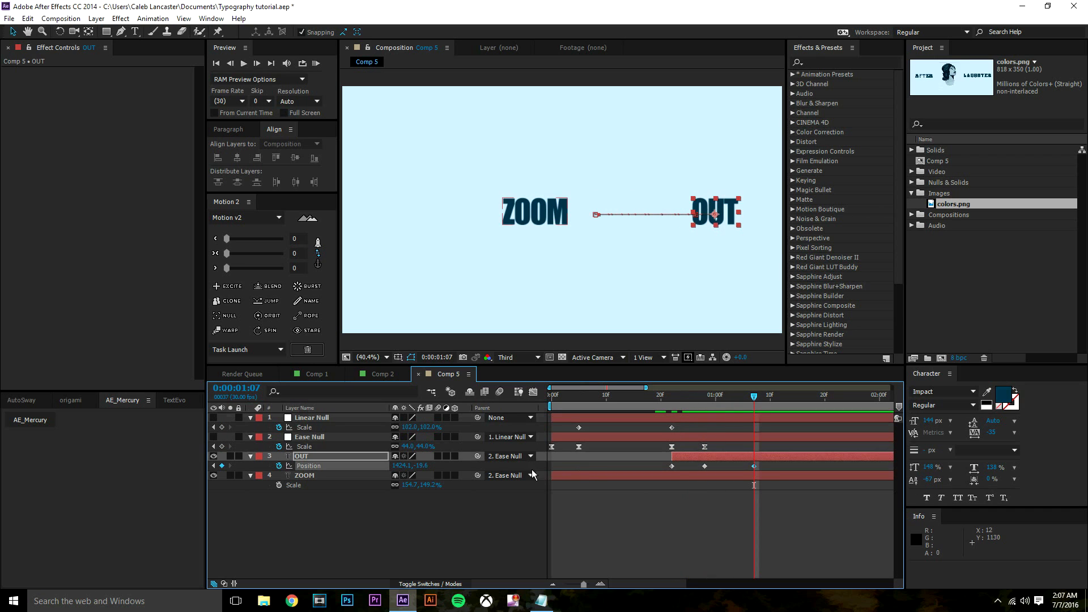
drag(401, 466, 644, 457)
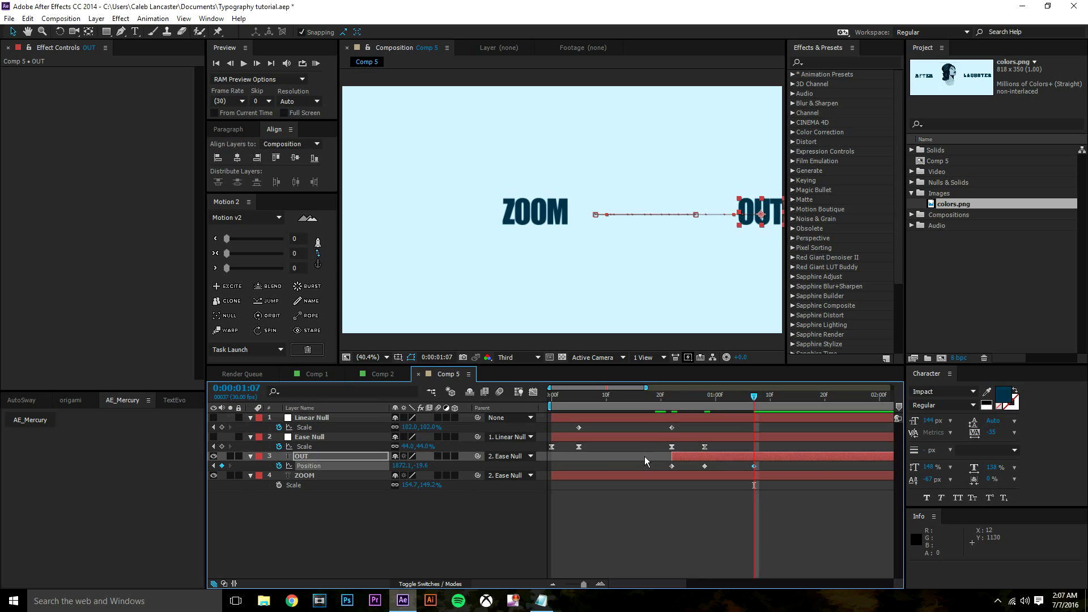
key(ctrl+z)
key(ctrl+z)
- Apply Easy Ease to both Position keyframes of the OUT layer
drag(704, 398, 672, 400)
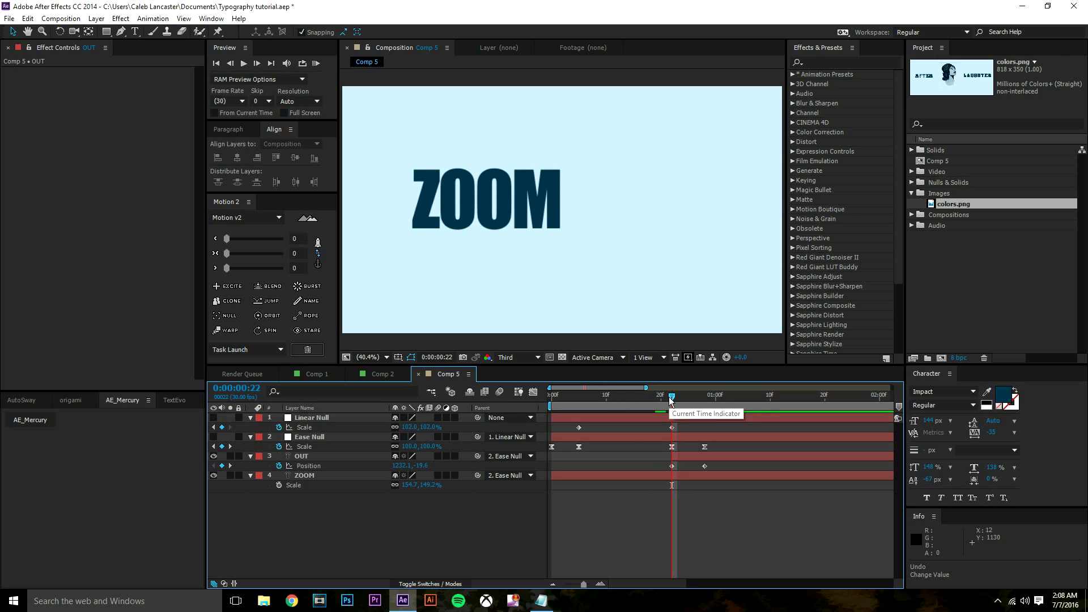
click(313, 455)
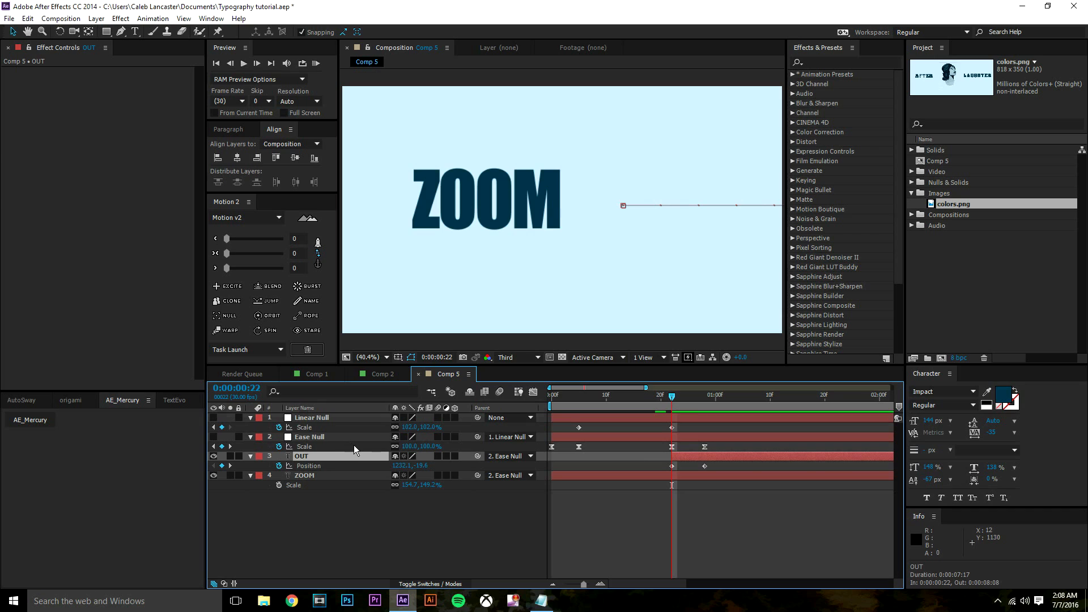
click(546, 508)
drag(720, 464, 615, 468)
key(F9)
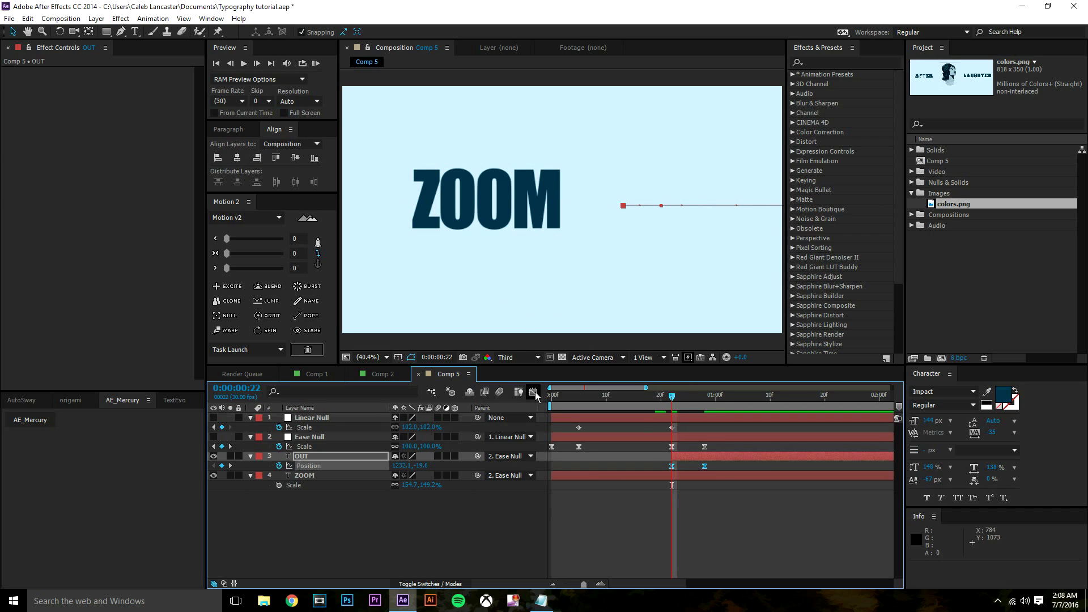
- Increase the incoming ease of OUT's last Position keyframe in the speed graph so the speed peaks near the first keyframe
click(534, 392)
mouse_move(703, 552)
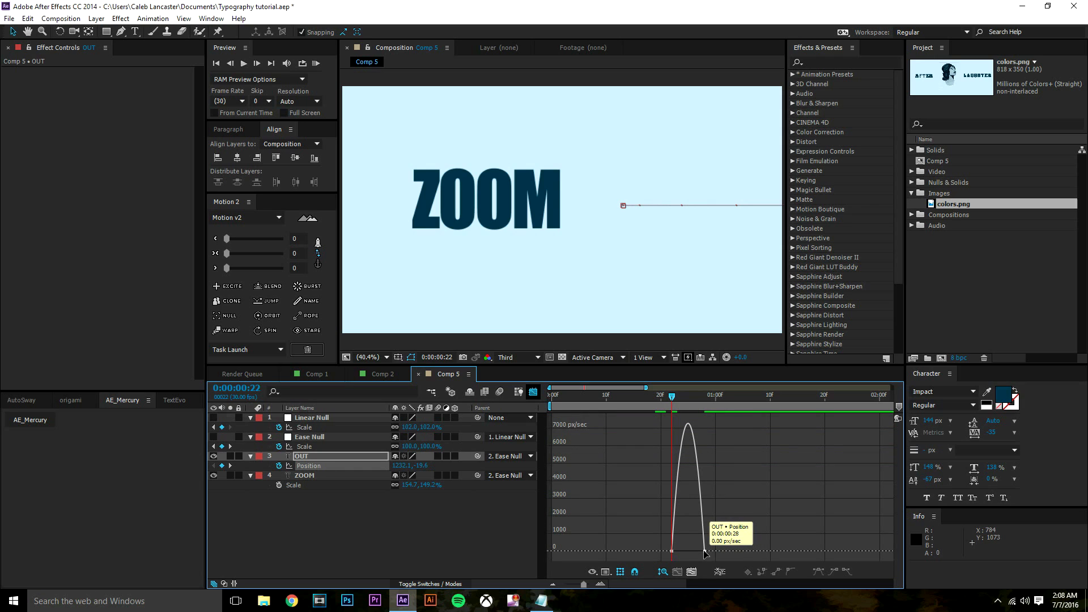
drag(701, 551, 688, 551)
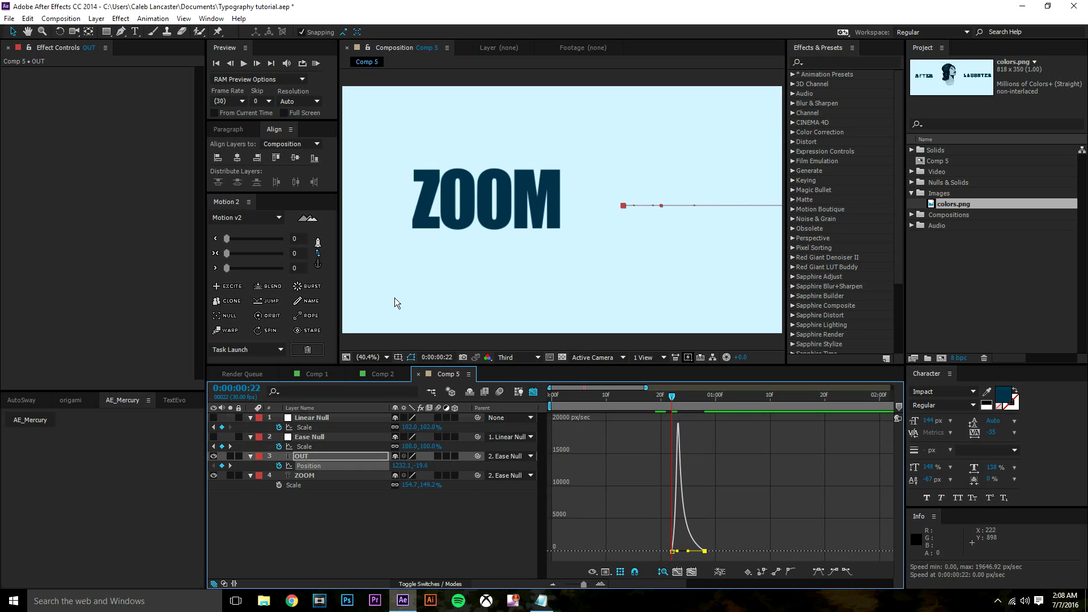
click(534, 393)
- Preview the OUT word sliding in during the zoom-out in Comp 5
key(space)
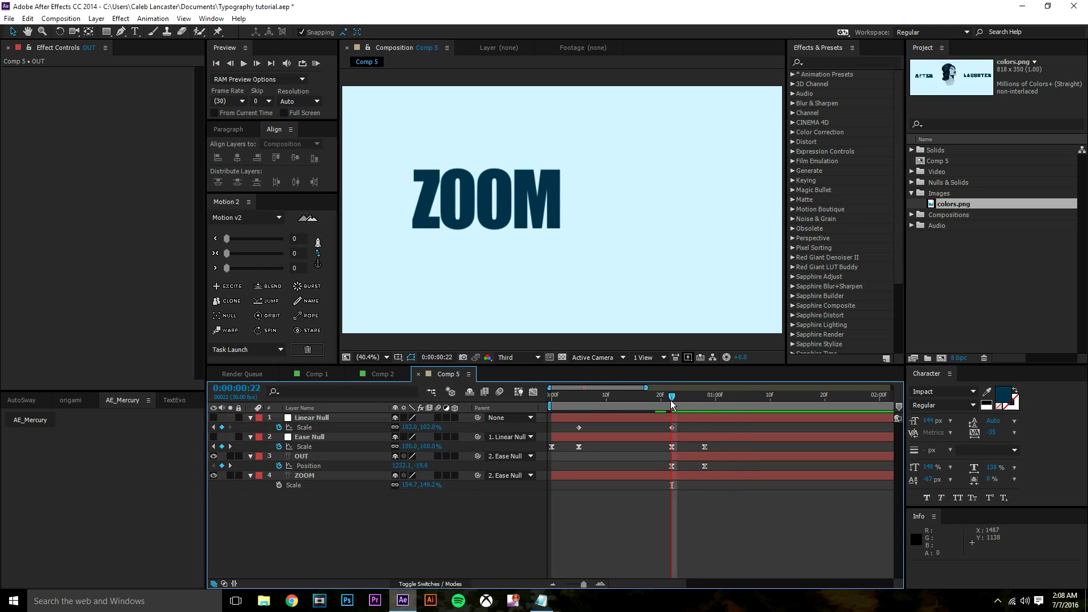
key(space)
drag(675, 399, 714, 419)
drag(709, 416, 666, 409)
key(space)
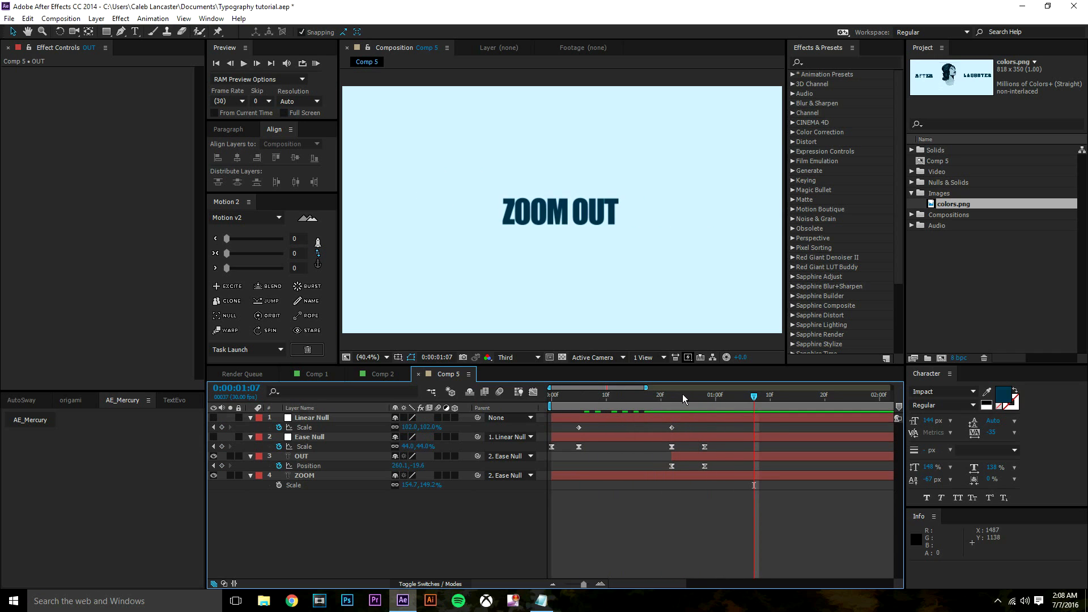
- Switch to Comp 2 and play the reference animation of the AFTER text from around 0:00:02:17
click(392, 374)
drag(603, 400, 581, 403)
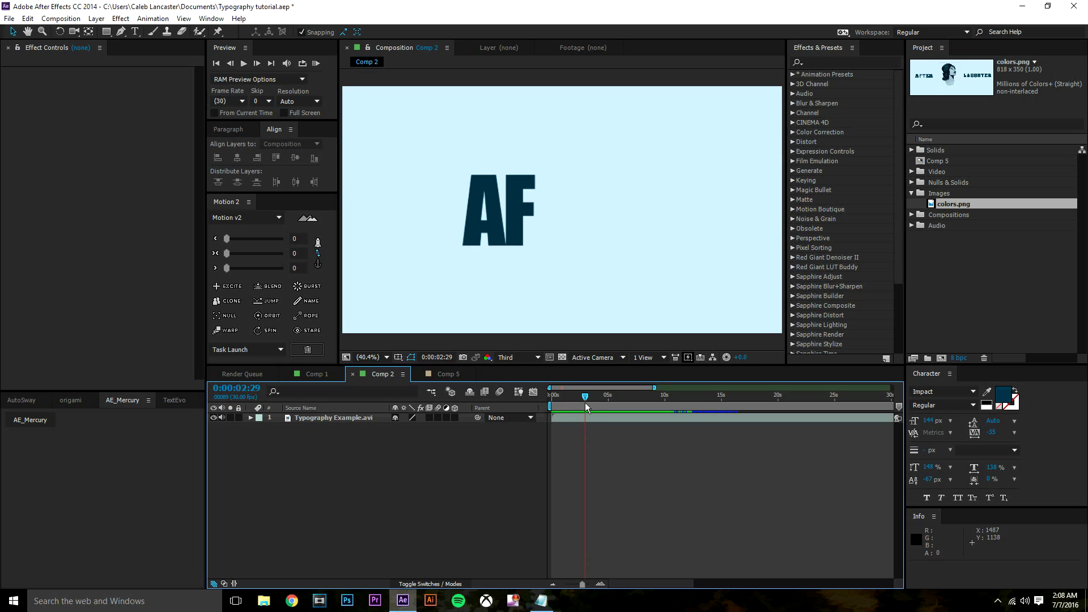
key(space)
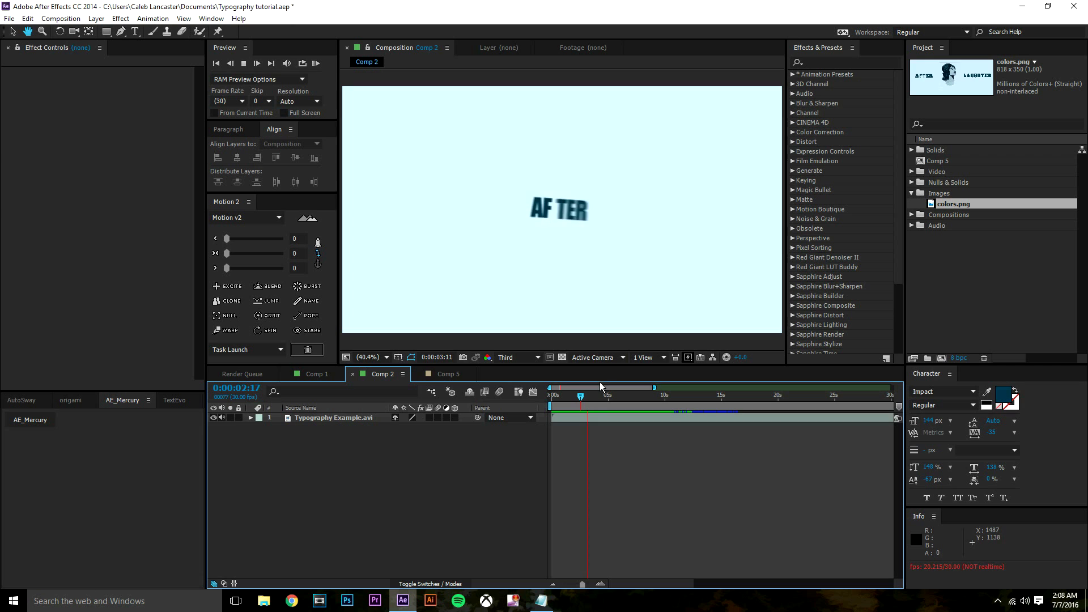
key(space)
mouse_move(597, 403)
mouse_down()
mouse_move(589, 406)
mouse_move(604, 416)
mouse_move(587, 418)
mouse_up()
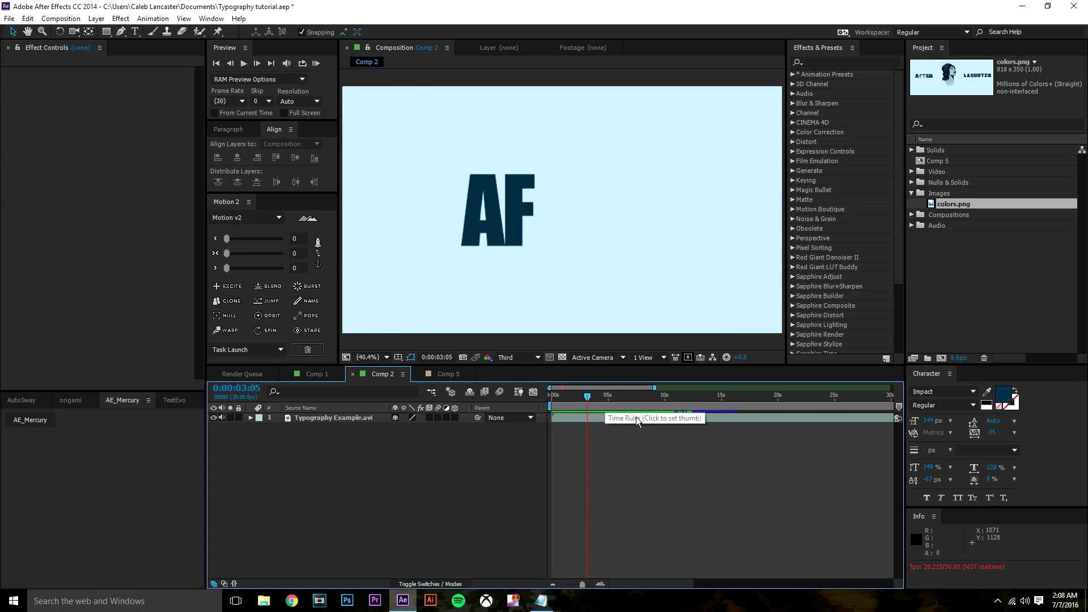
- Step frame by frame through the reference zoom-out to examine how the TER letters join AF between about 0:00:03:05 and 0:00:03:17
key(Page_Down)
key(Page_Down)
key(Page_Down)
key(Page_Down)
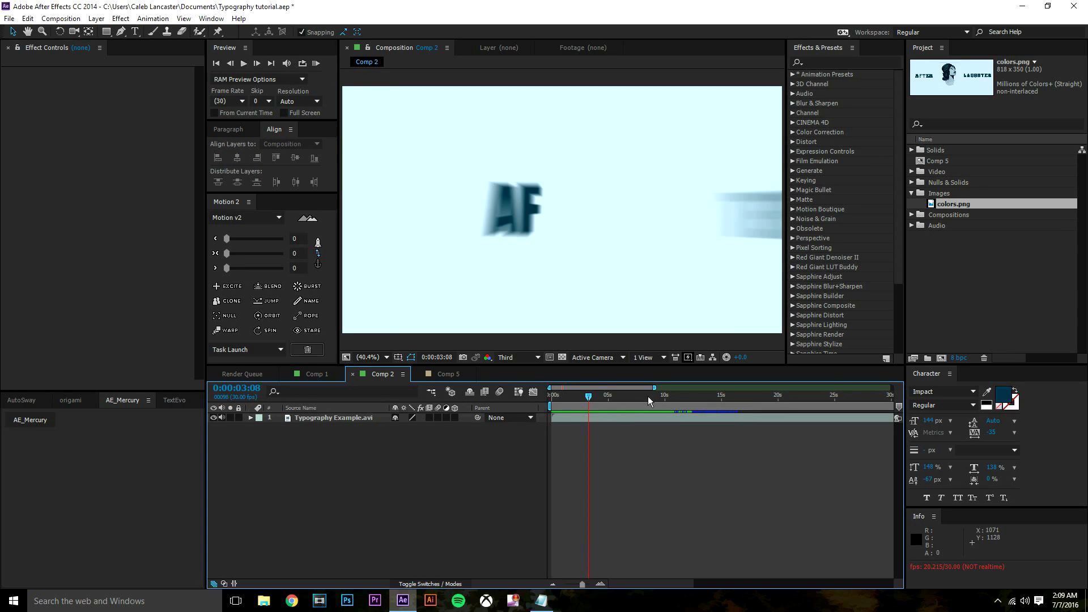
key(Page_Up)
key(Page_Up)
key(Page_Up)
key(Page_Up)
key(Page_Down)
key(Page_Down)
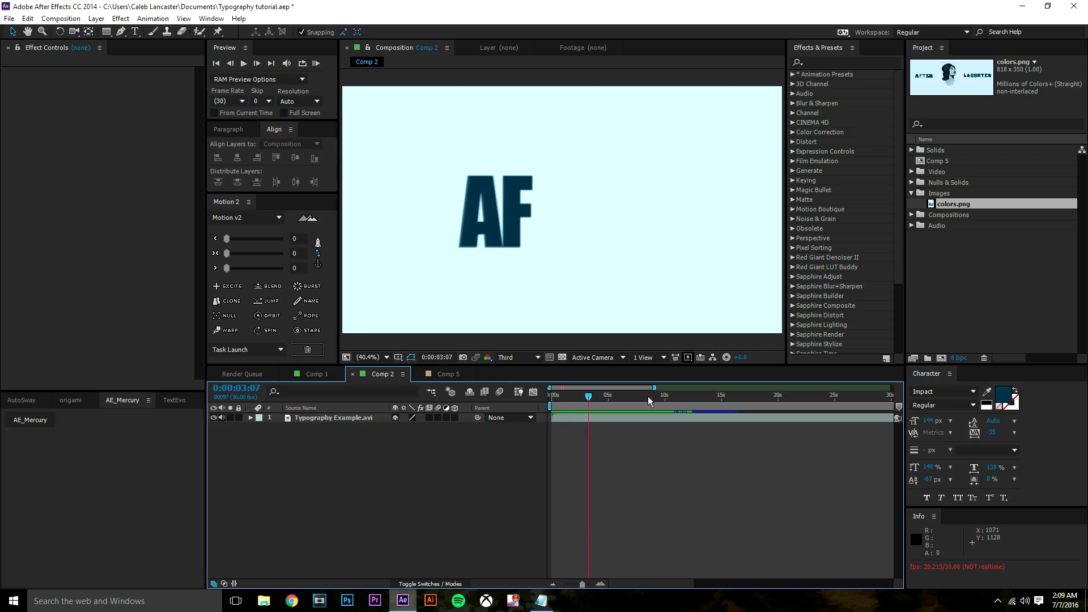
key(Page_Up)
key(Page_Down)
key(Page_Down)
key(Page_Down)
key(Page_Down)
key(Page_Down)
key(Page_Down)
key(Page_Down)
key(Page_Down)
key(Page_Down)
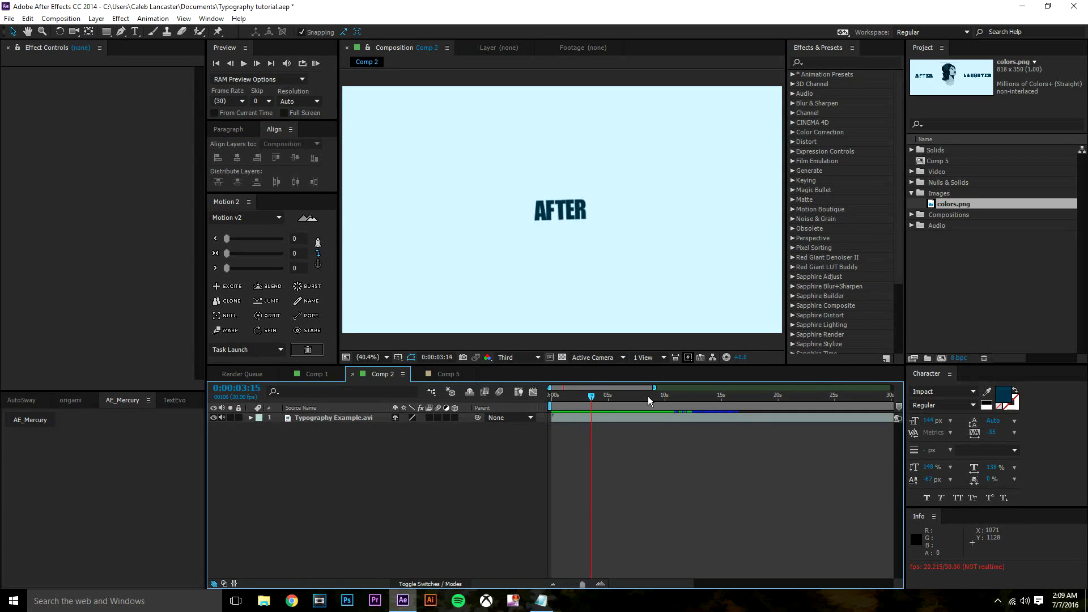
key(Page_Up)
key(Page_Up)
key(Page_Up)
key(Page_Down)
key(Page_Down)
key(Page_Down)
key(Page_Down)
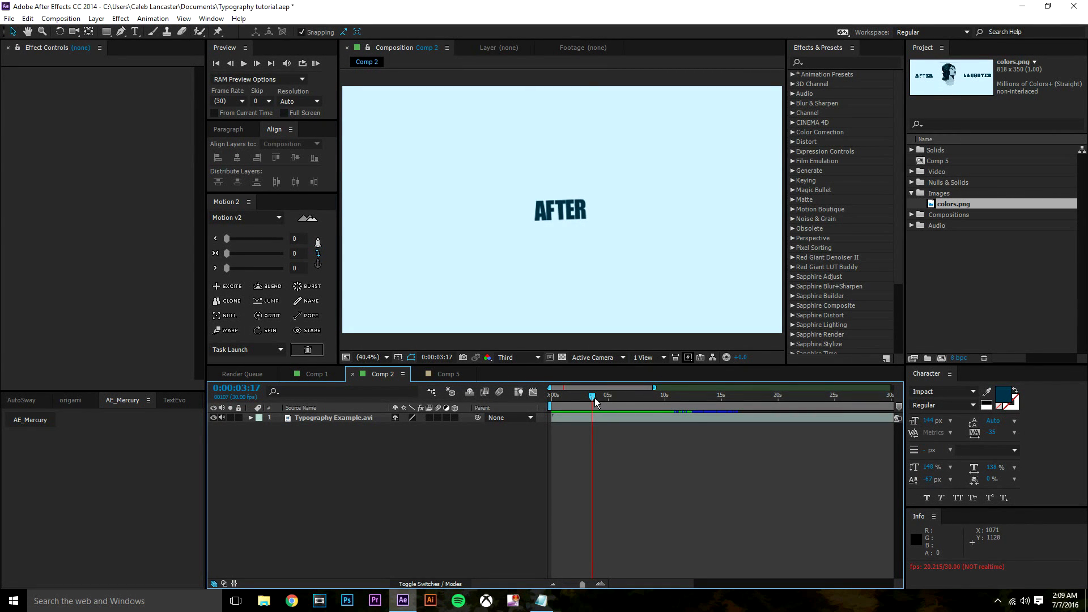
- Step onward through the reference clip and examine the AFTER LAUGH section around 0:00:05:11
key(Page_Down)
key(Page_Down)
key(Page_Down)
key(Page_Down)
key(Page_Down)
key(Page_Down)
key(Page_Down)
key(Page_Down)
key(Page_Down)
drag(600, 401, 618, 402)
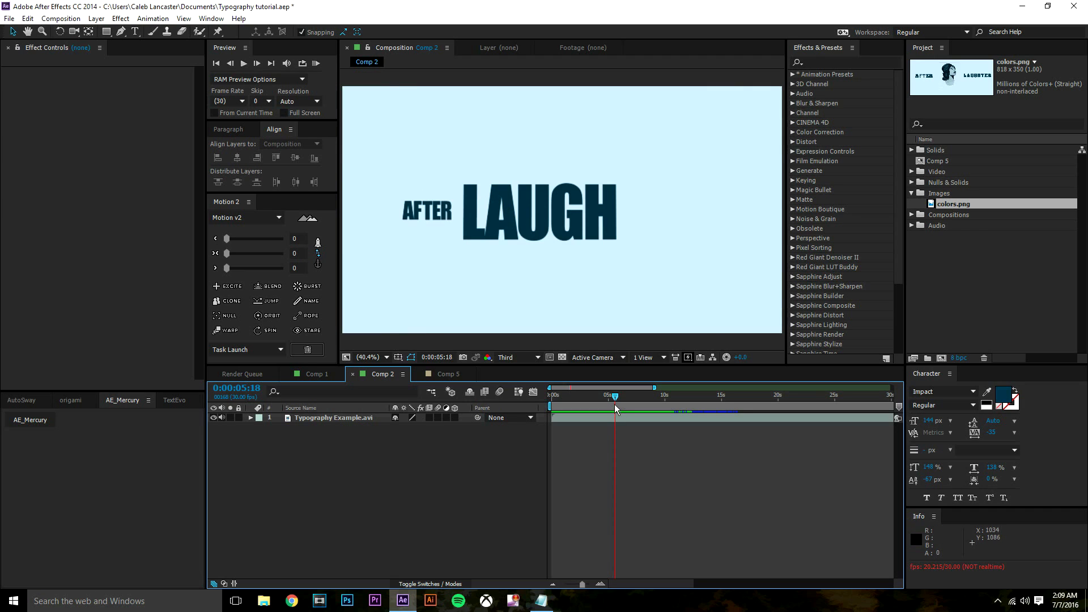
drag(615, 404, 612, 404)
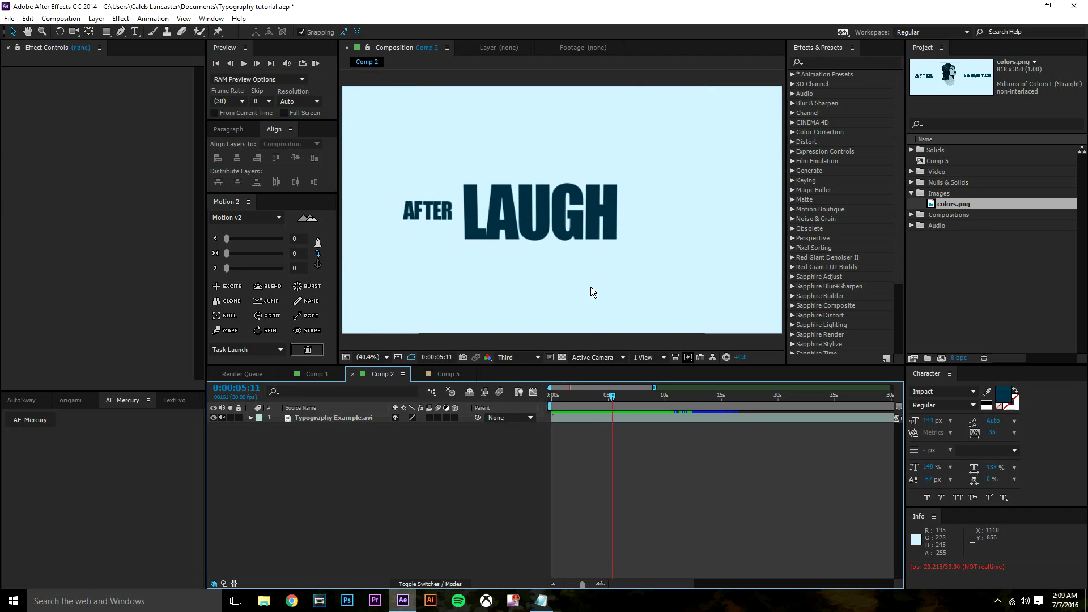
- Switch to bounce.txt in Notepad and copy the entire bounce expression
click(546, 607)
drag(223, 469, 66, 214)
click(165, 427)
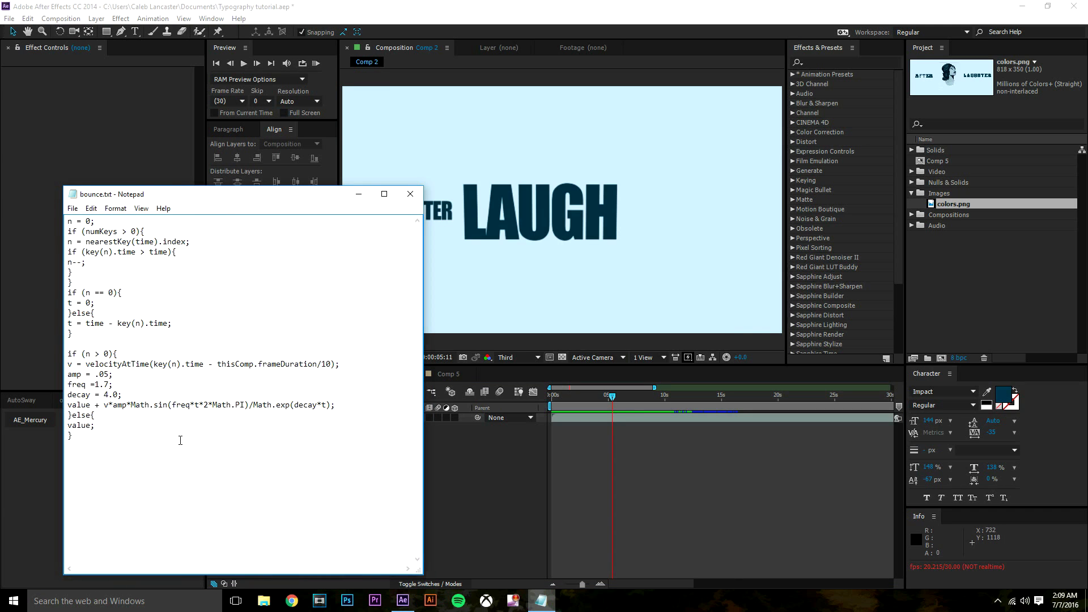
drag(180, 440, 67, 220)
click(161, 453)
drag(161, 446, 60, 221)
click(210, 479)
drag(209, 479, 1, 221)
click(195, 451)
key(ctrl+a)
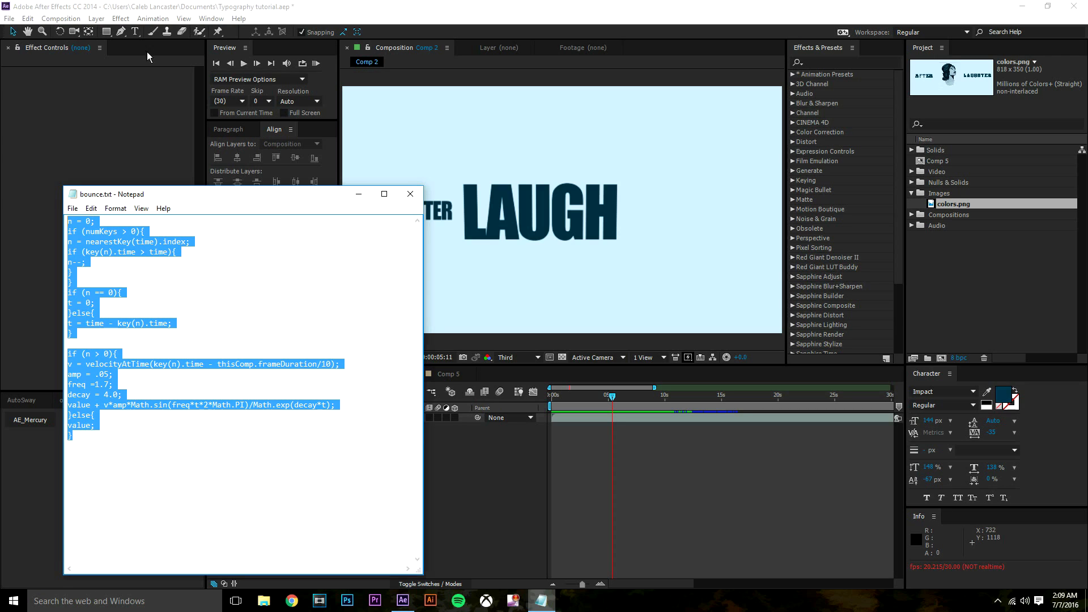
right_click(112, 355)
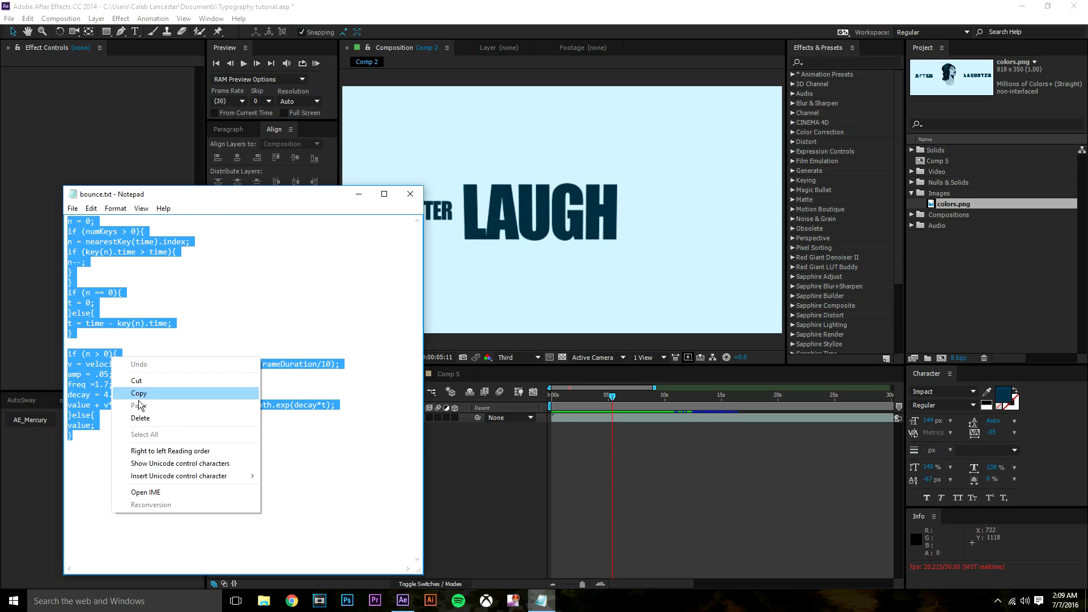
click(143, 393)
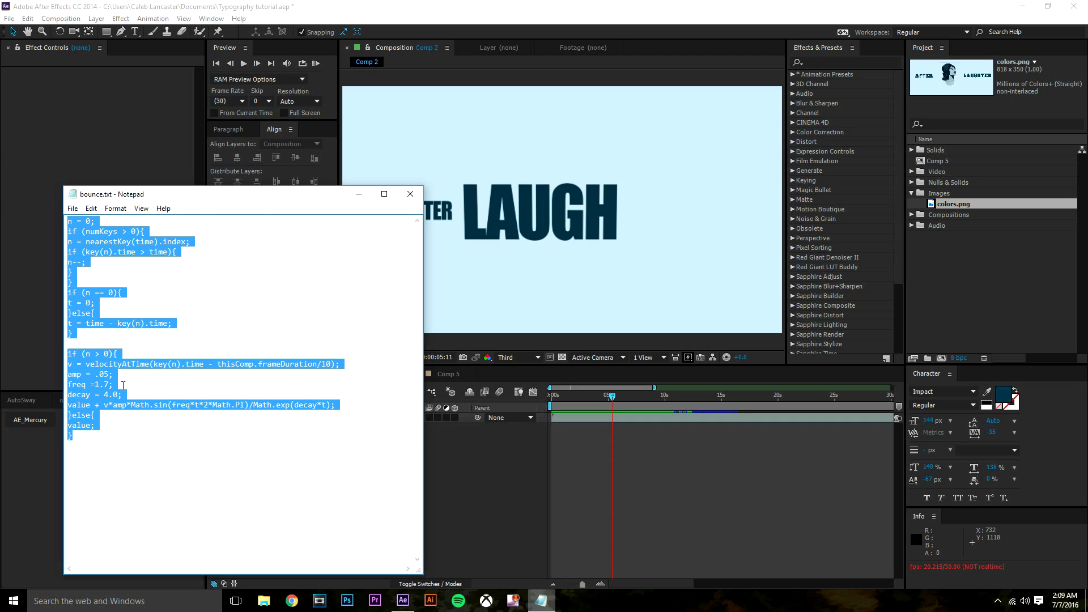
- Examine the amp, freq and decay values in the bounce expression
drag(95, 374, 104, 375)
click(105, 374)
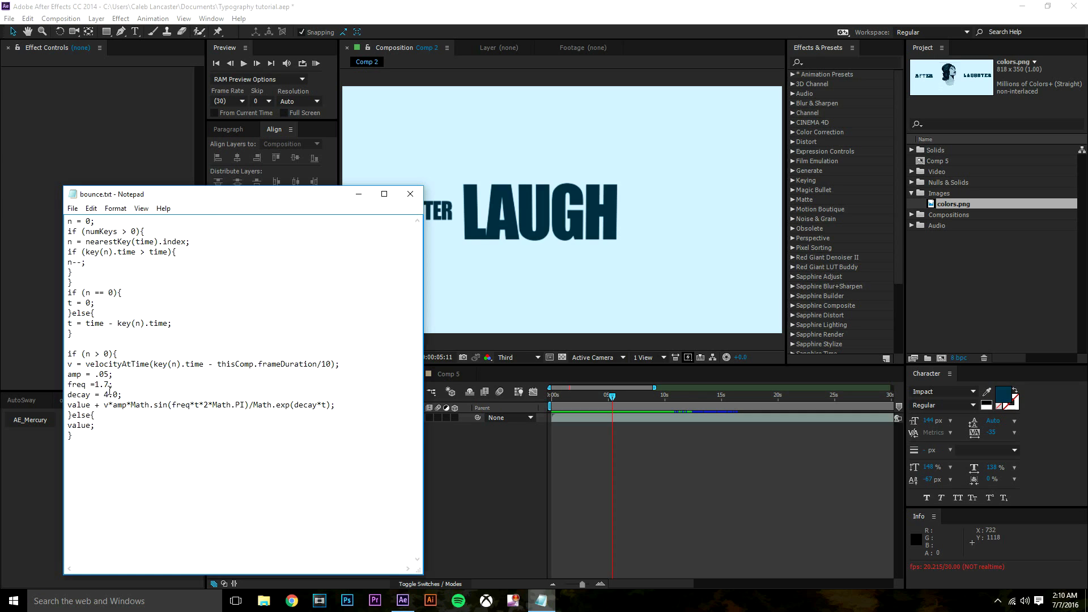
mouse_move(104, 395)
mouse_down()
mouse_move(122, 395)
mouse_move(109, 391)
mouse_up()
click(116, 396)
double_click(111, 397)
click(105, 396)
click(123, 392)
click(108, 397)
- Close bounce.txt and return to Comp 5 in After Effects
click(411, 193)
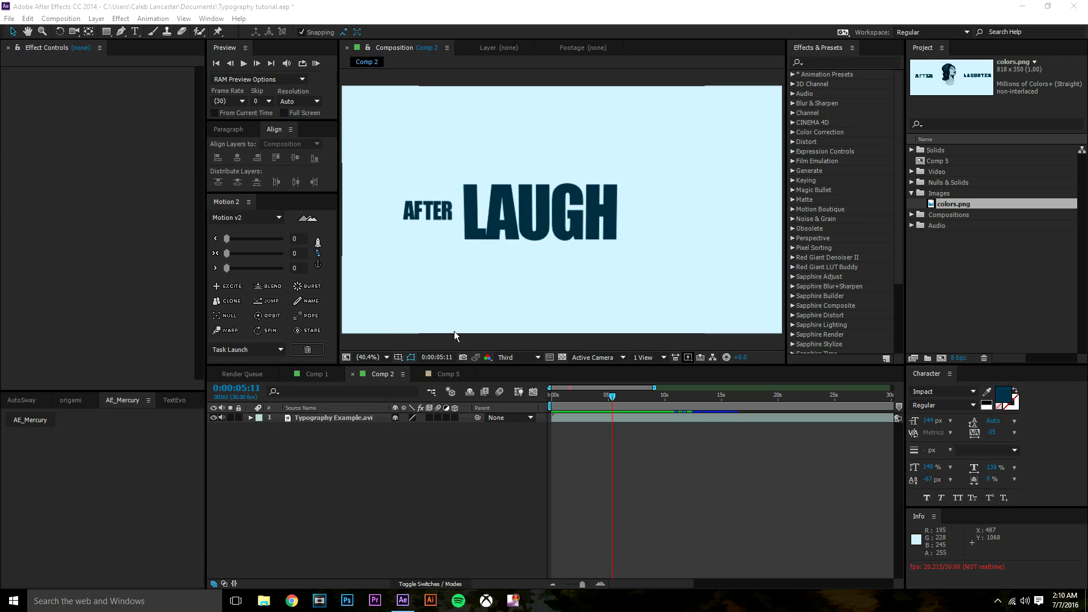
click(447, 379)
click(452, 375)
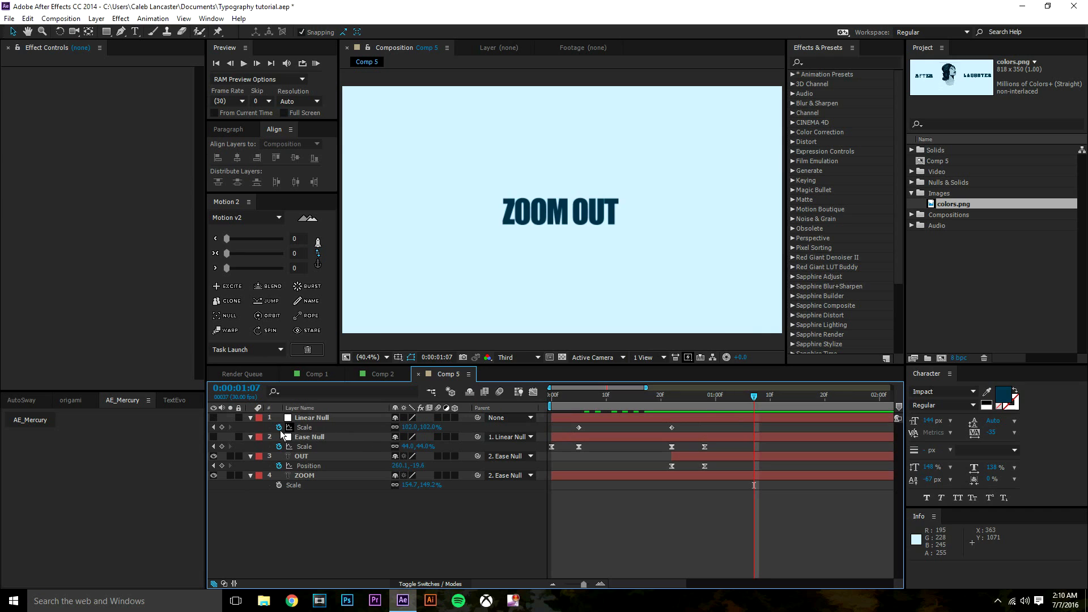
- Add Linear Null scale keyframes, placing one at 0:00:00:28 and another with scale 98% at 0:00:01:07
click(222, 427)
drag(754, 428, 705, 431)
click(410, 428)
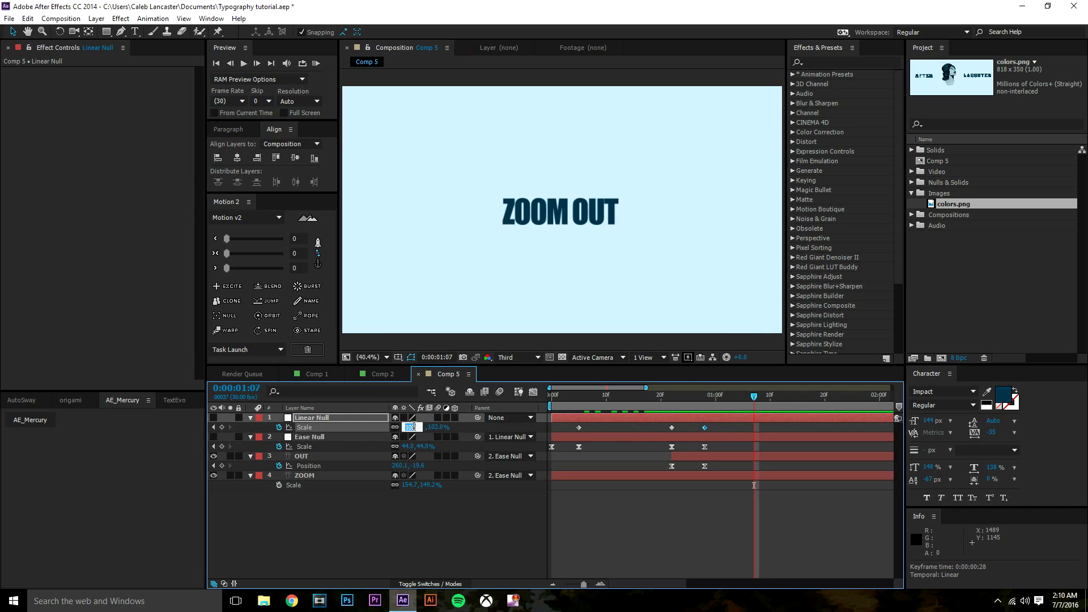
text(98)
click(584, 452)
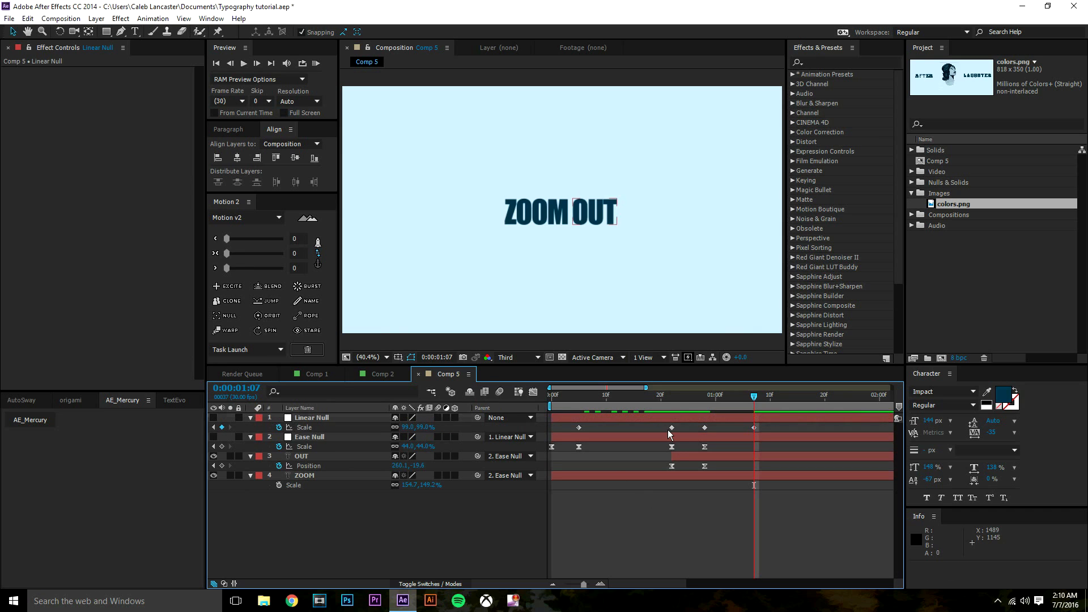
drag(650, 399, 755, 414)
- Keyframe Ease Null's position at 0:00:01:07, then shift it left to about X -327 at 0:00:01:13
click(343, 441)
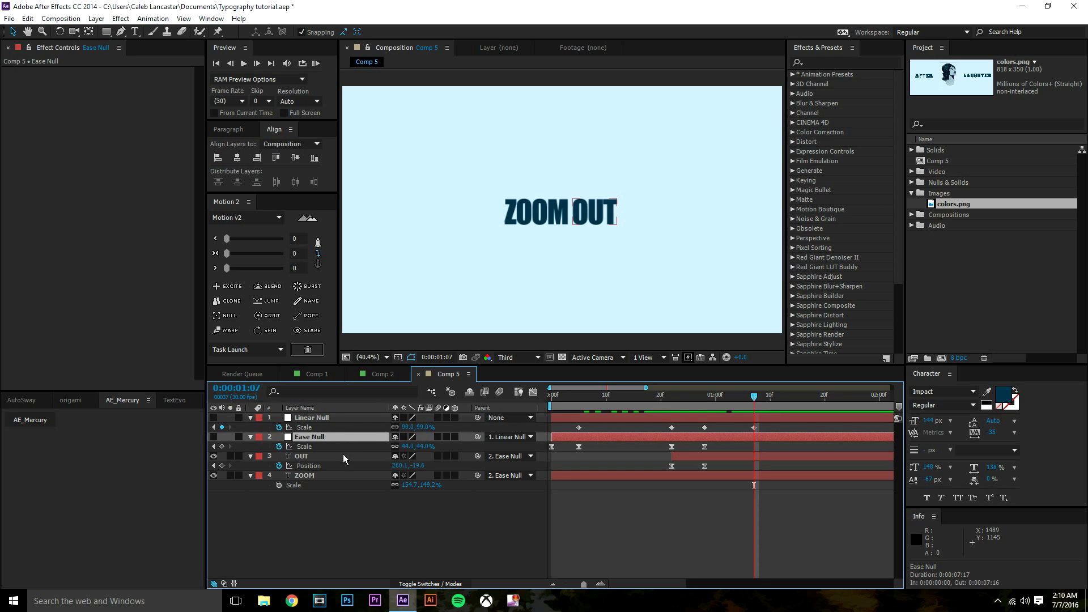
key(p)
key(F2)
click(278, 446)
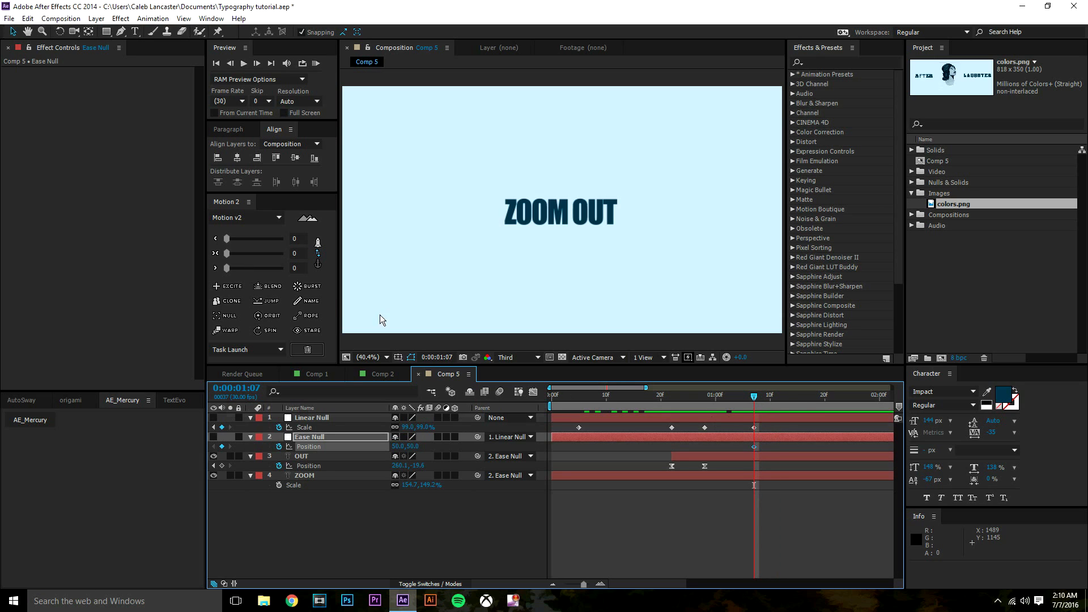
key(space)
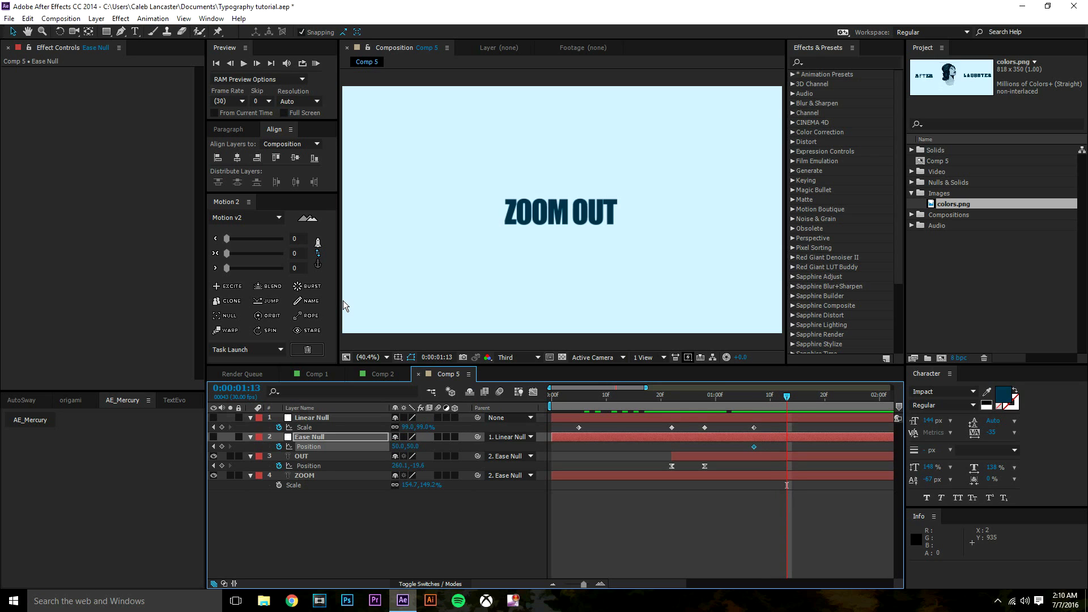
drag(399, 449, 148, 442)
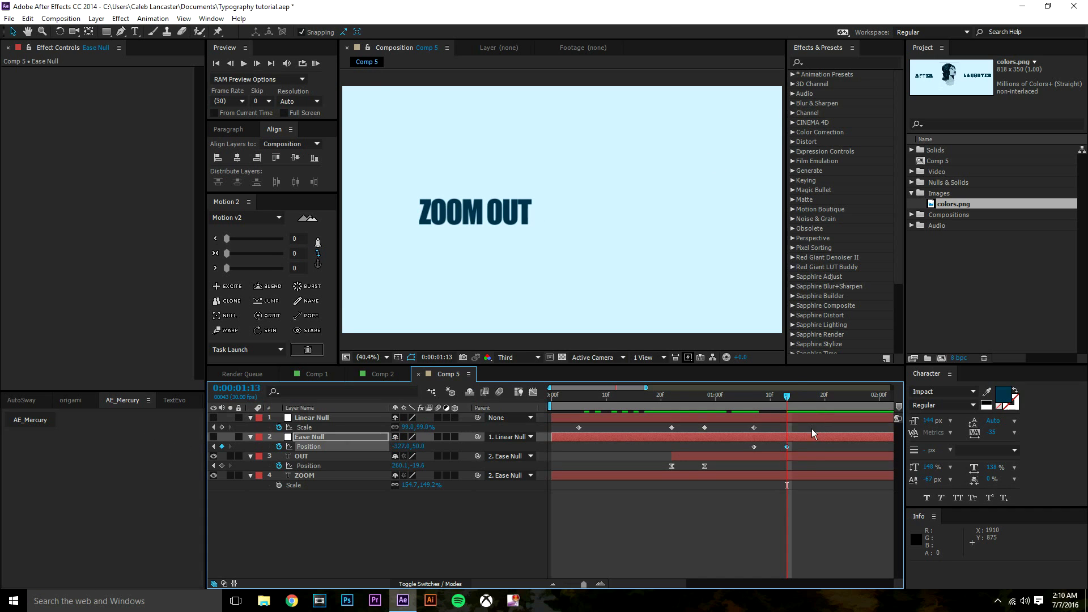
- Ease both Ease Null position keyframes, shape the speed graph into an early peak with a long slowdown, and preview the slide
drag(817, 446, 717, 452)
click(533, 392)
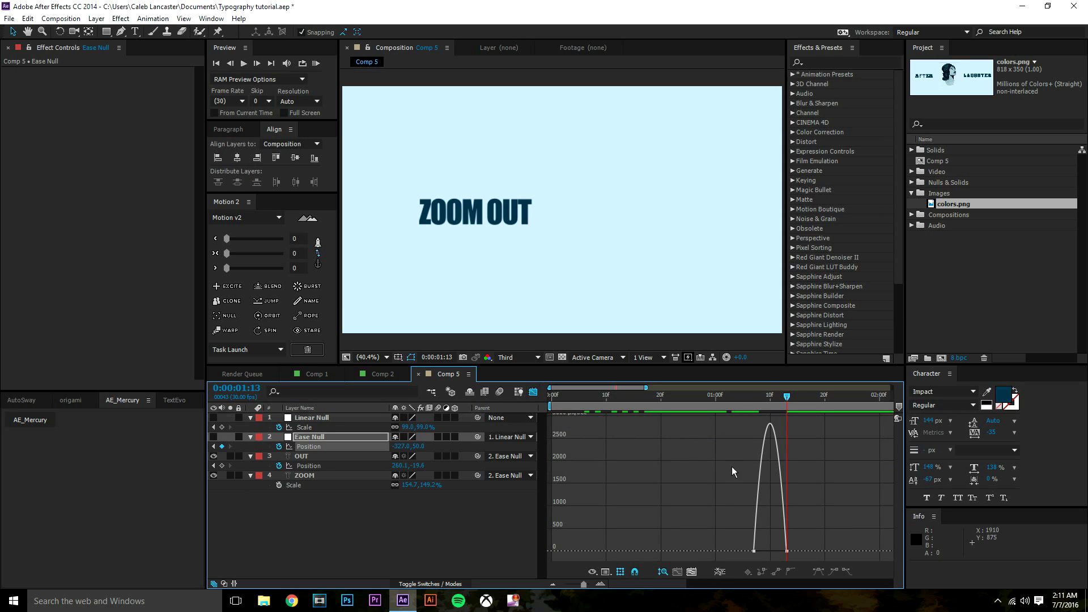
click(782, 552)
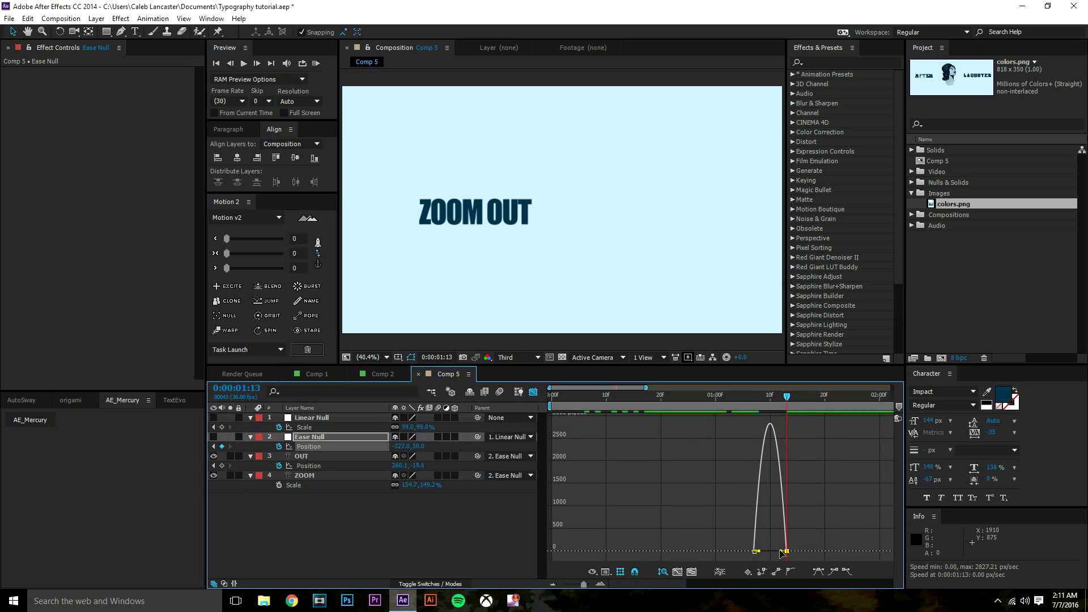
drag(782, 551, 770, 551)
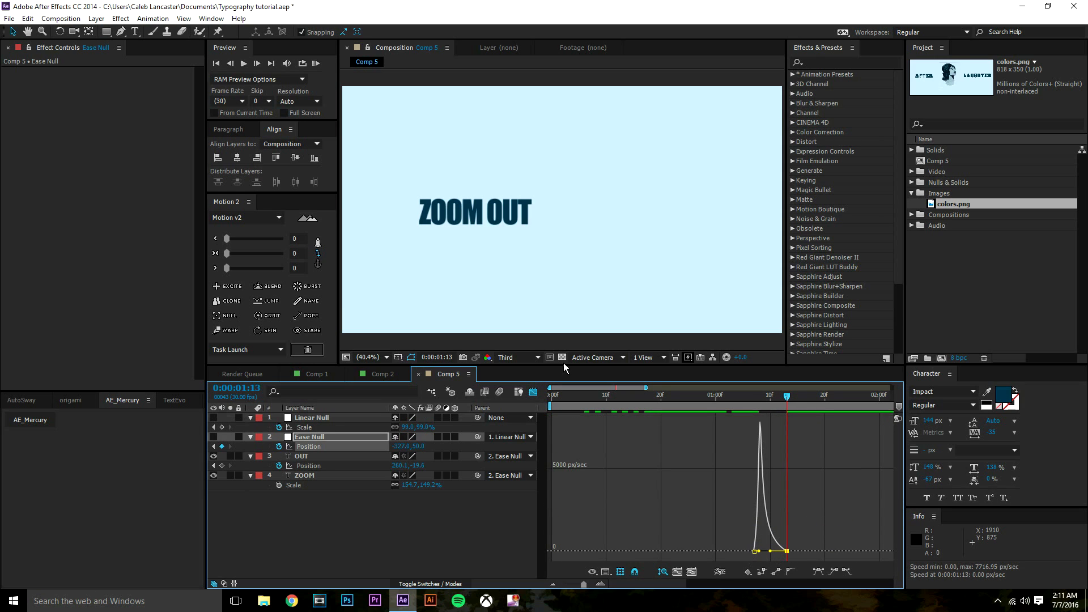
click(536, 393)
drag(774, 408, 754, 408)
click(769, 514)
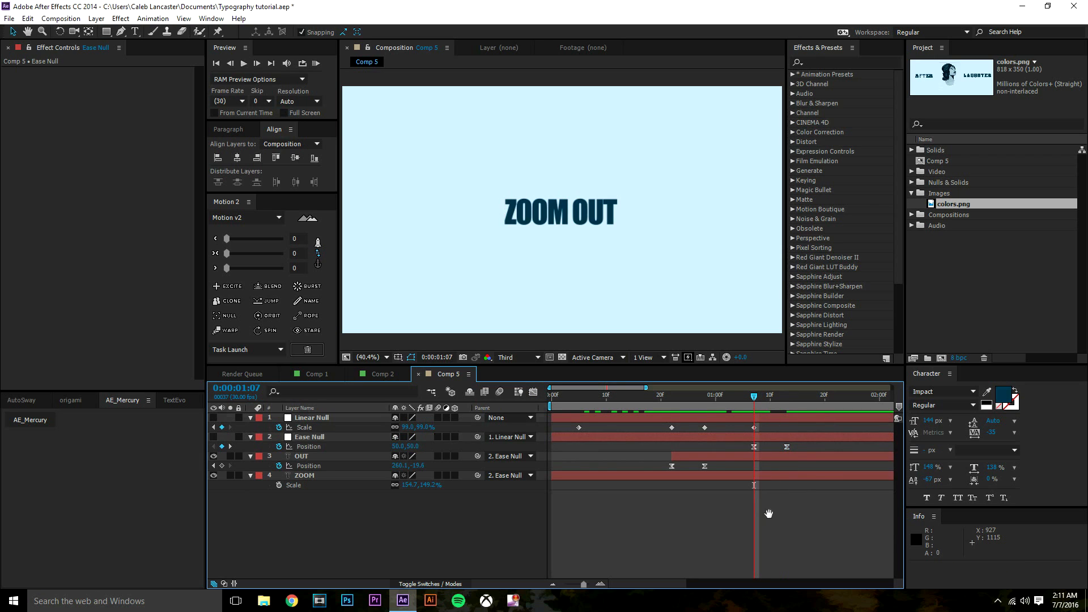
key(space)
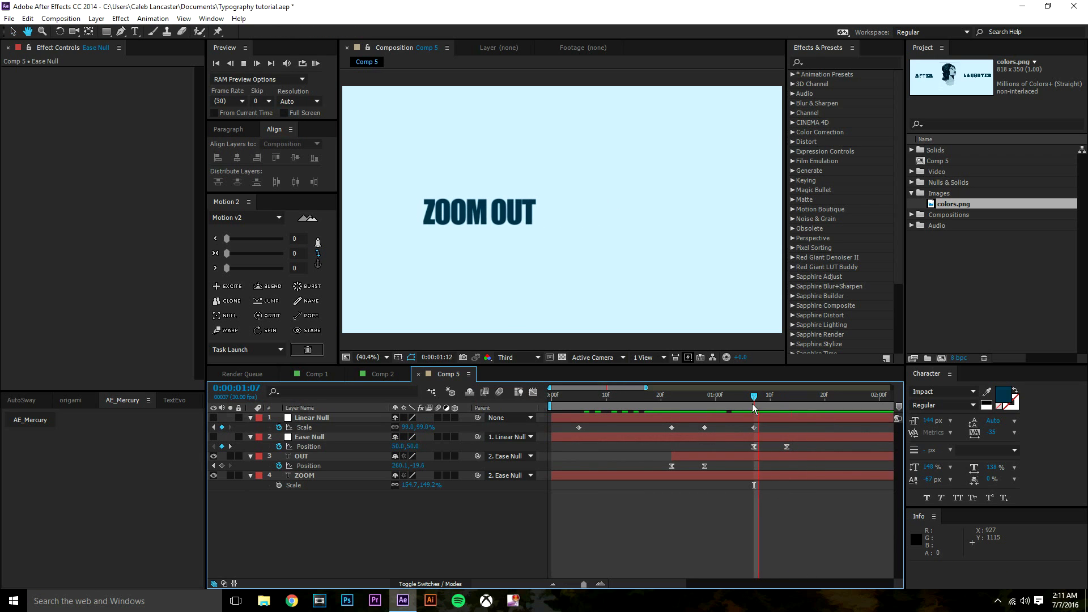
key(space)
- At 0:00:01:16, duplicate the ZOOM text layer and place the copy above OUT in the layer stack
drag(750, 405, 647, 418)
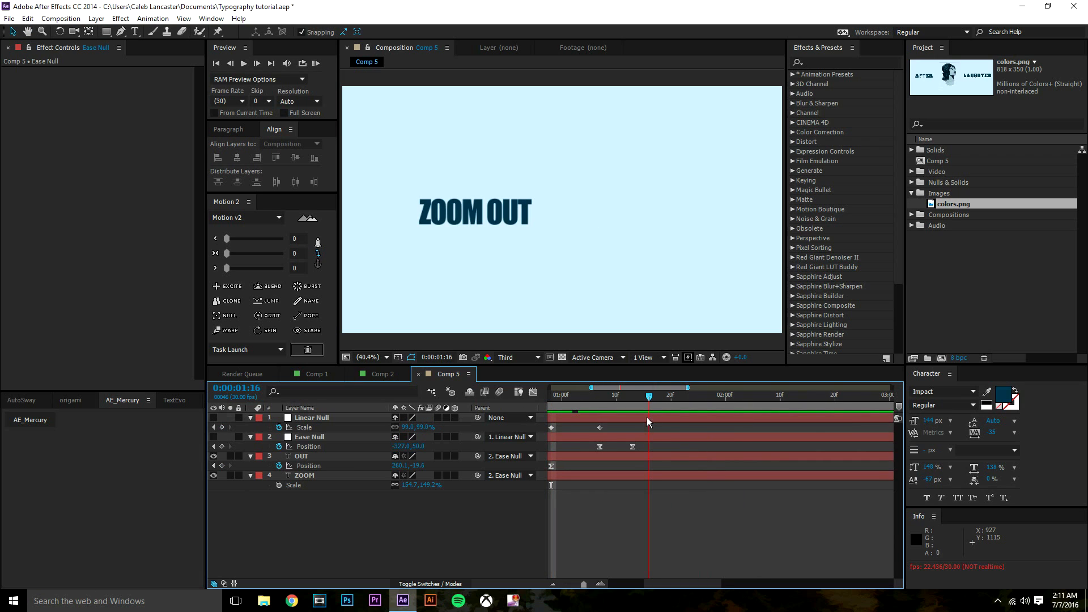
click(366, 457)
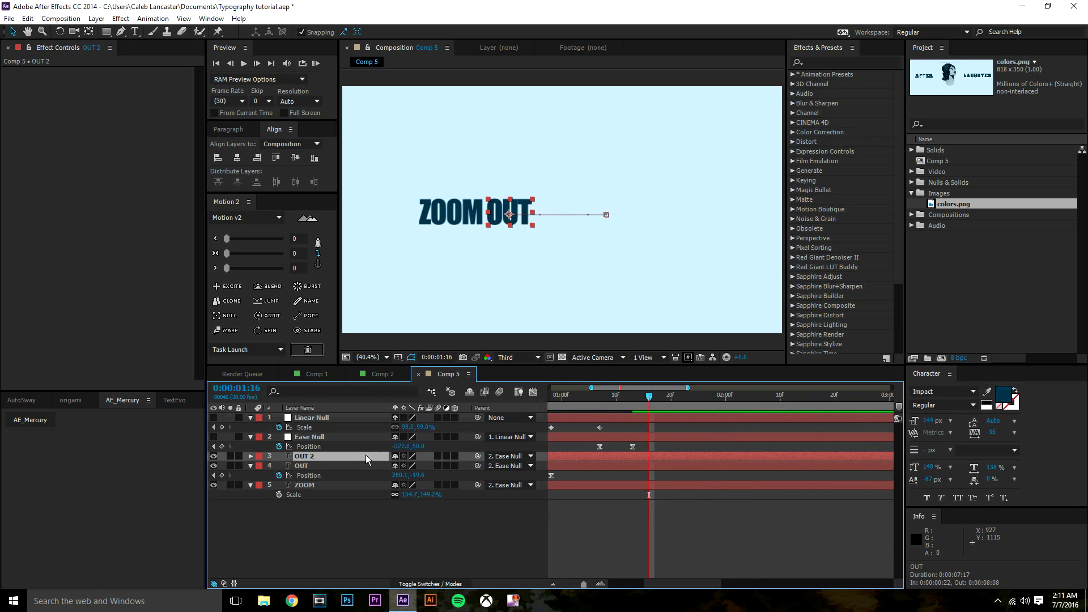
click(346, 475)
key(ctrl+d)
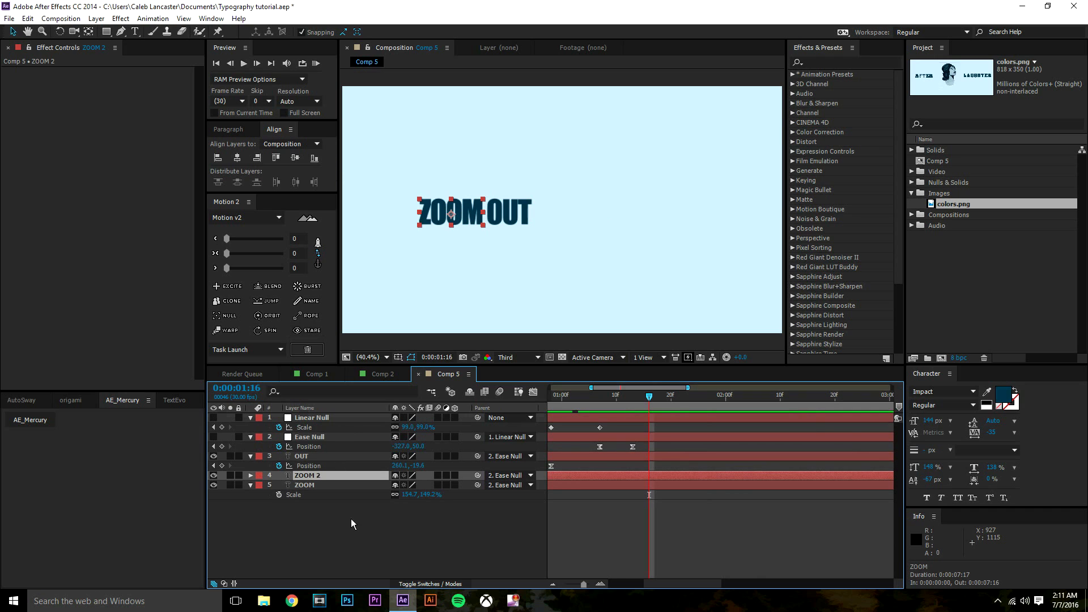
drag(315, 480, 316, 457)
- Change the duplicated ZOOM text to HUGE and move it to the right of ZOOM OUT
click(135, 32)
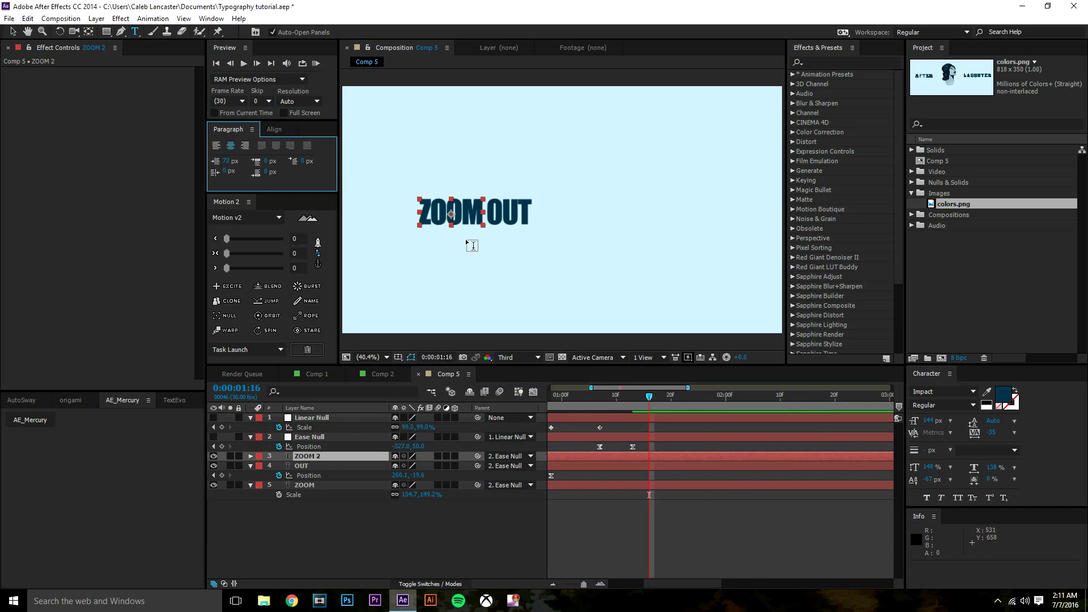
click(453, 222)
double_click(463, 230)
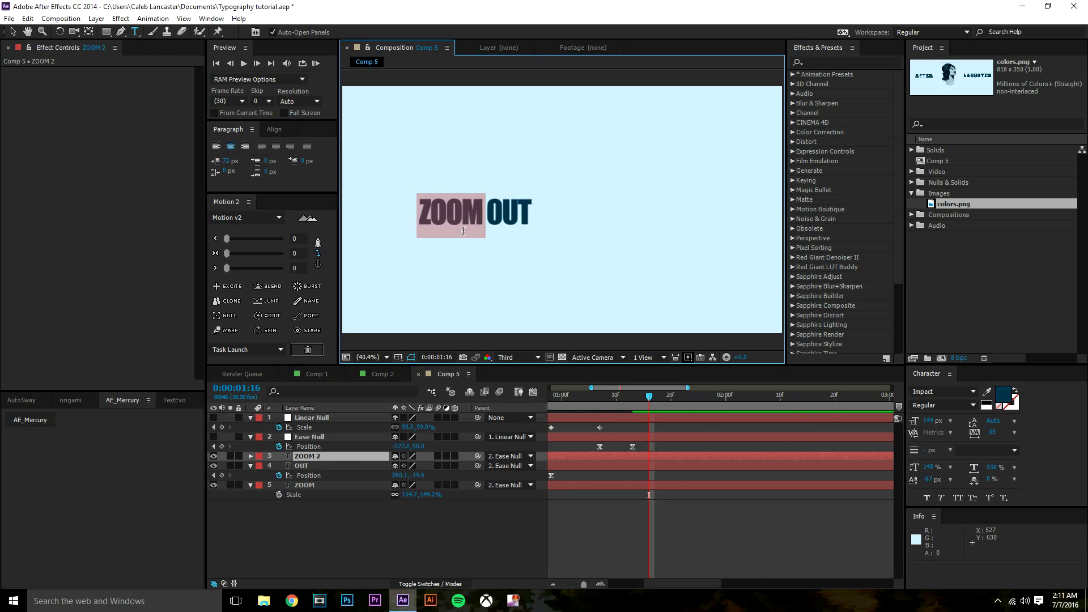
text(THEN)
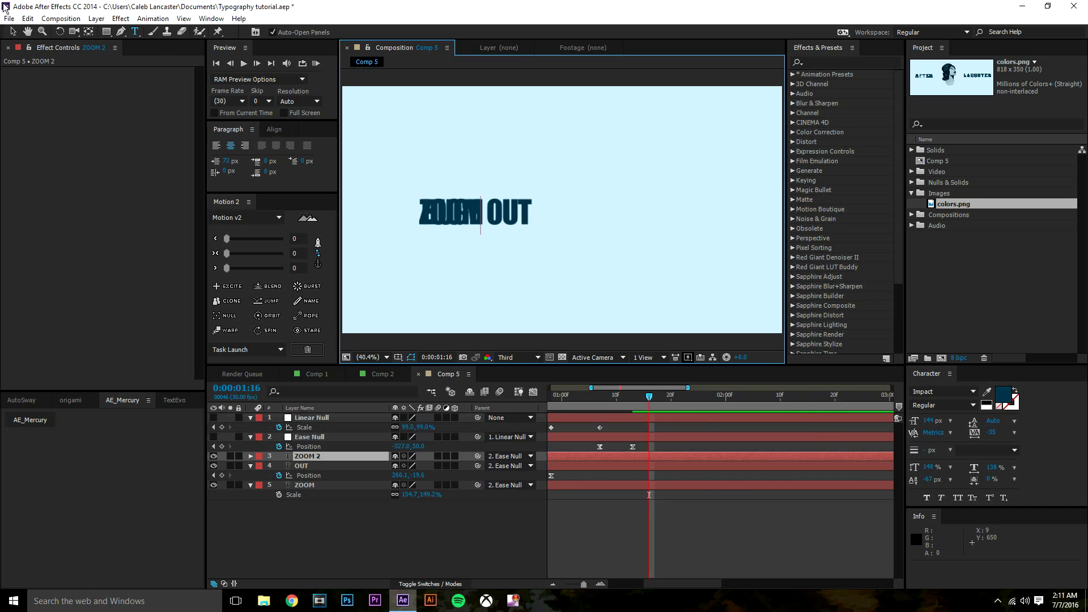
click(13, 32)
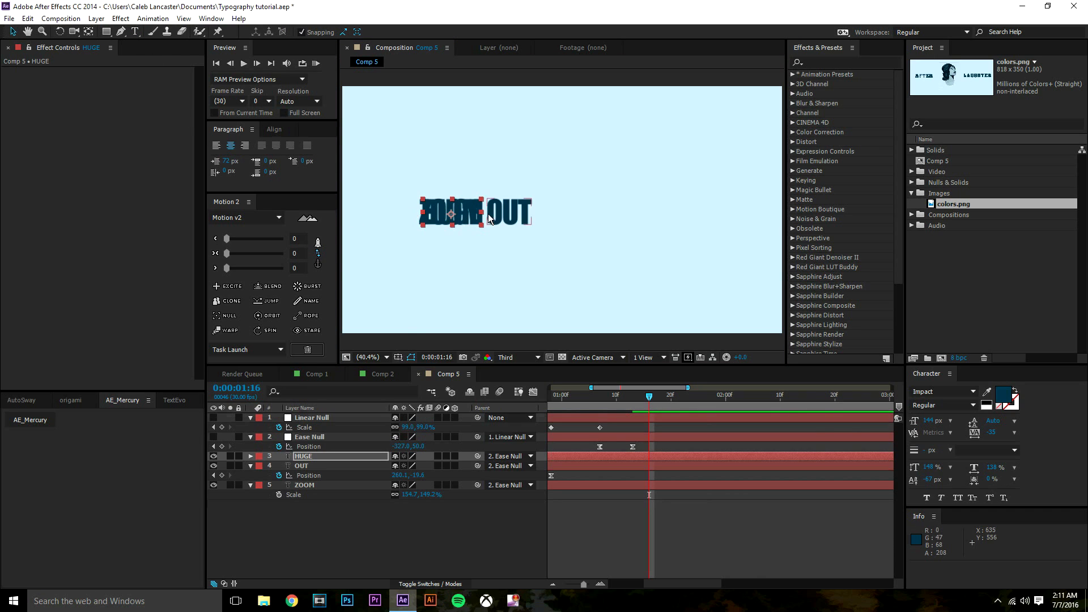
drag(478, 216, 613, 215)
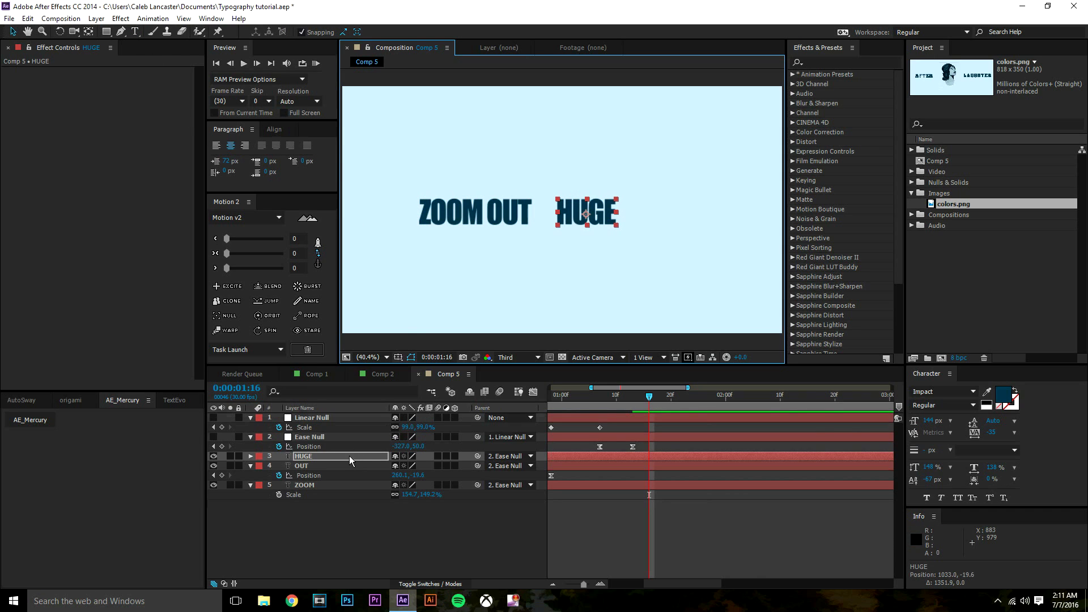
- Scale the HUGE layer up to about 403.7, 389.3% and reposition it right beside OUT
click(349, 460)
key(s)
drag(404, 466, 557, 466)
mouse_move(535, 222)
mouse_down()
mouse_move(574, 222)
mouse_move(534, 215)
mouse_up()
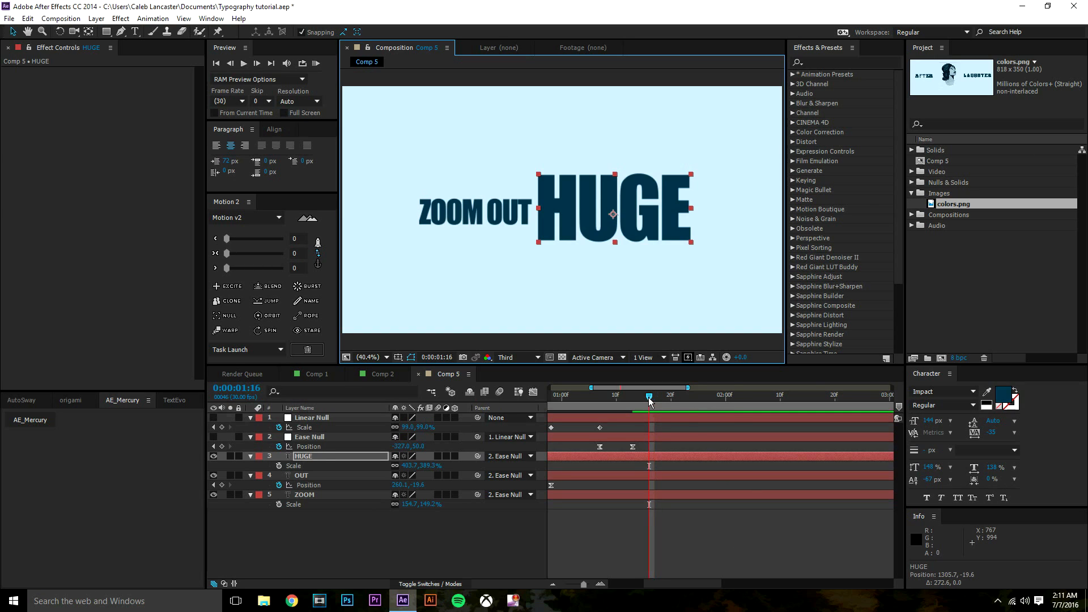
- Go to 0:00:01:13, show the HUGE layer's rotation and make it a 3D layer
drag(649, 398, 633, 402)
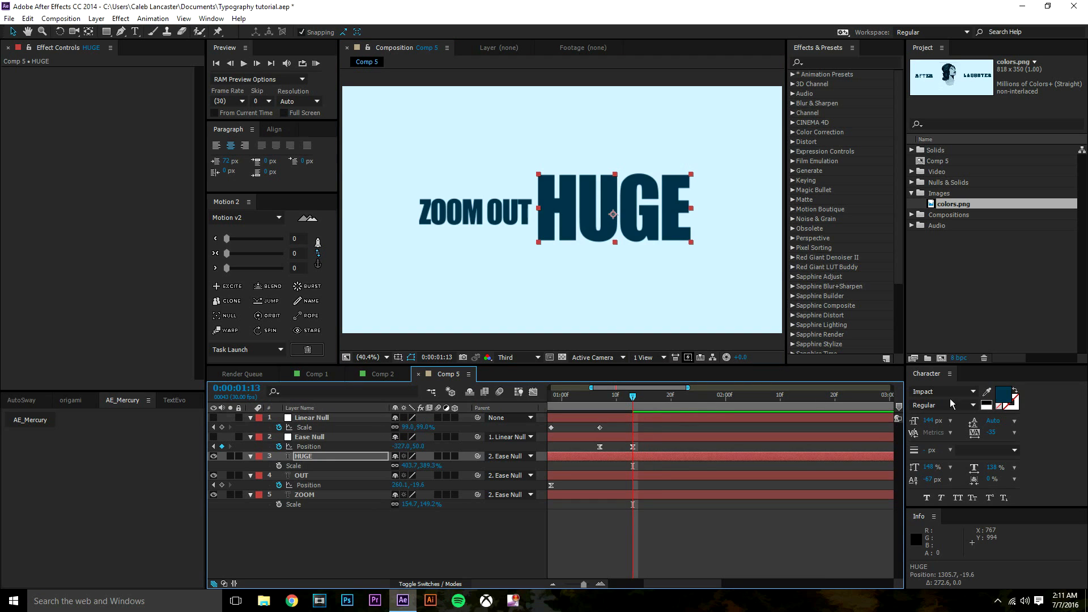
mouse_move(665, 392)
mouse_down()
mouse_move(658, 412)
mouse_move(663, 398)
mouse_up()
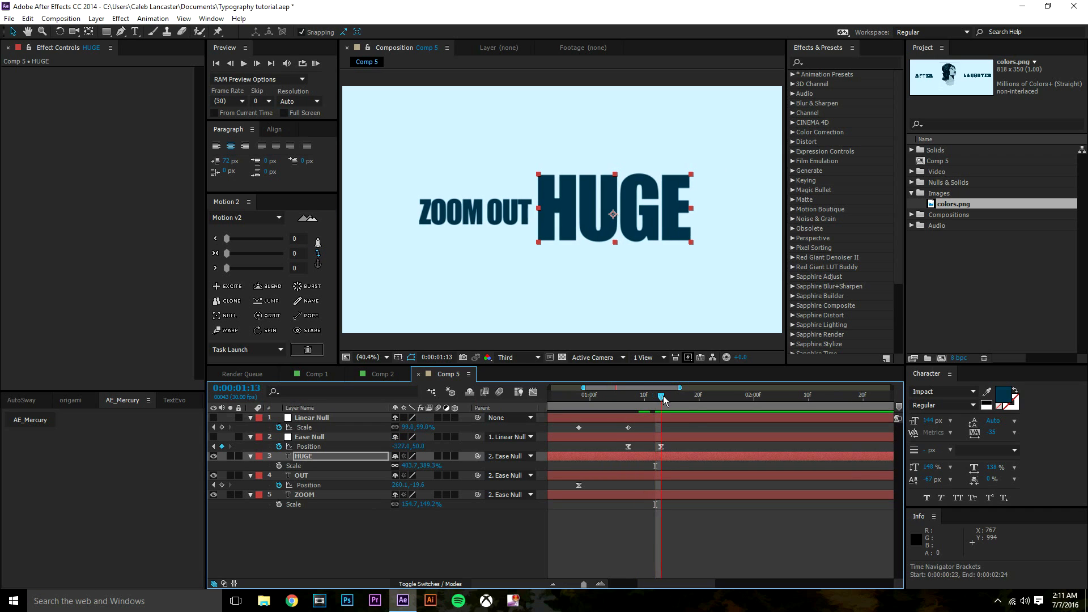
click(327, 457)
key(r)
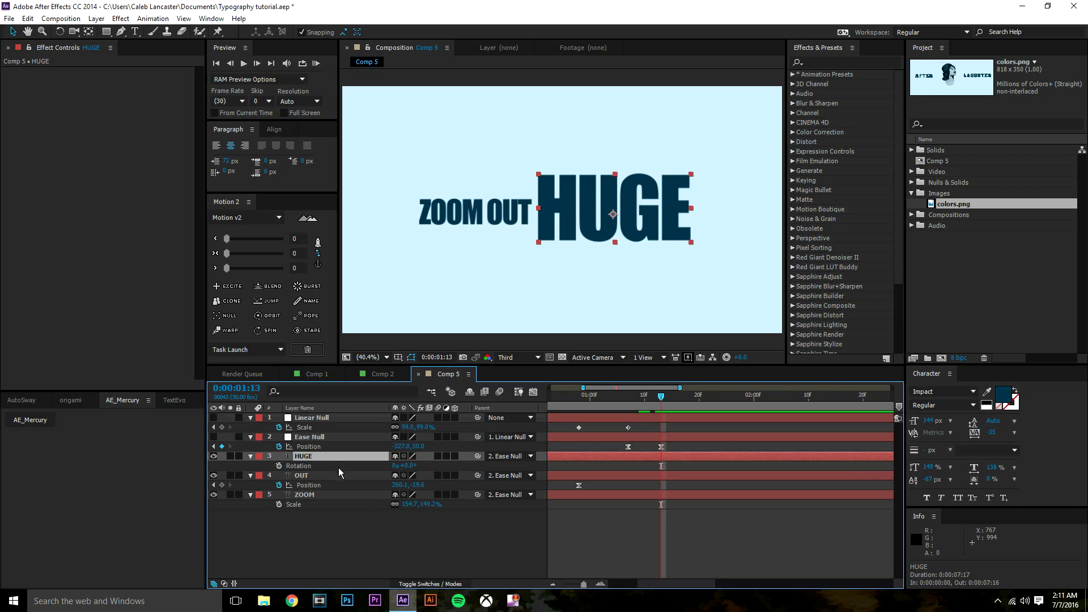
mouse_move(407, 466)
mouse_down()
mouse_move(418, 466)
mouse_move(410, 463)
mouse_up()
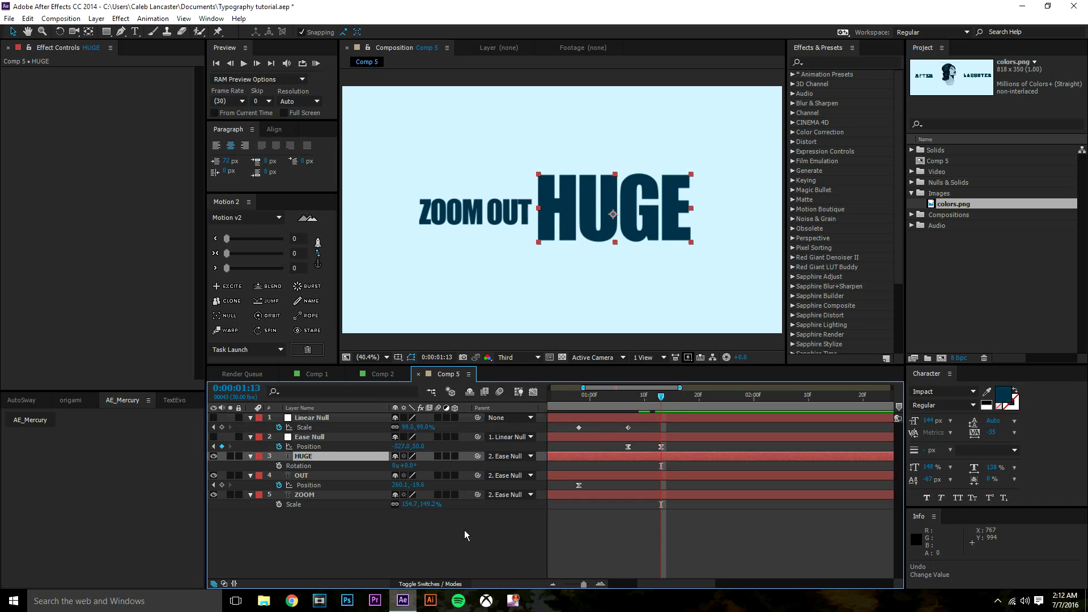
click(439, 584)
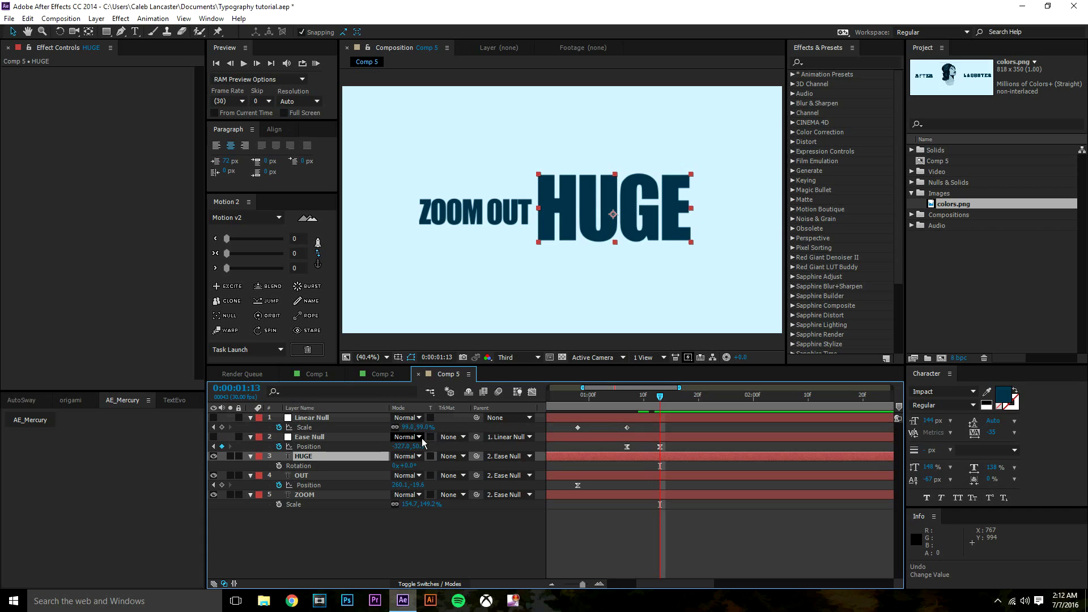
click(443, 582)
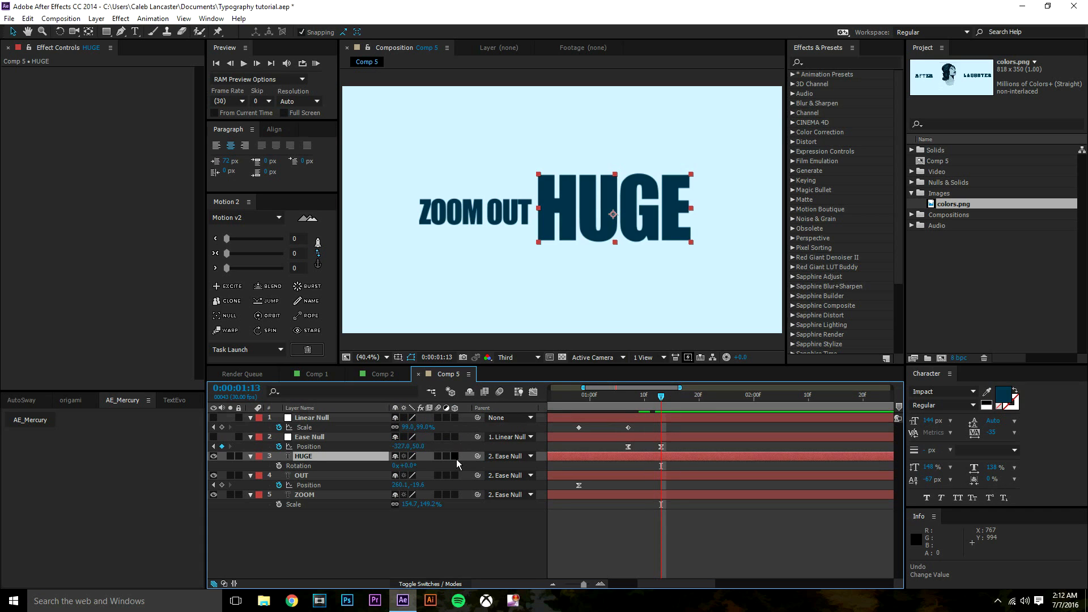
click(455, 456)
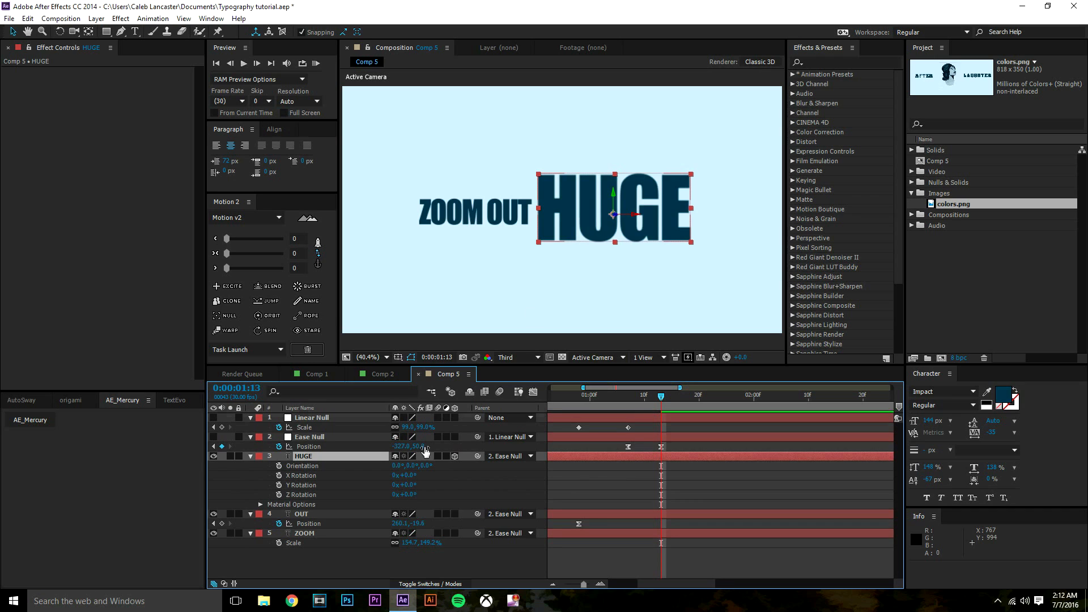
- Try moving the HUGE layer along its 3D axes and undo the moves
mouse_move(631, 218)
mouse_down()
mouse_move(672, 211)
mouse_move(616, 194)
mouse_move(640, 217)
mouse_up()
key(ctrl+z)
key(ctrl+z)
key(ctrl+z)
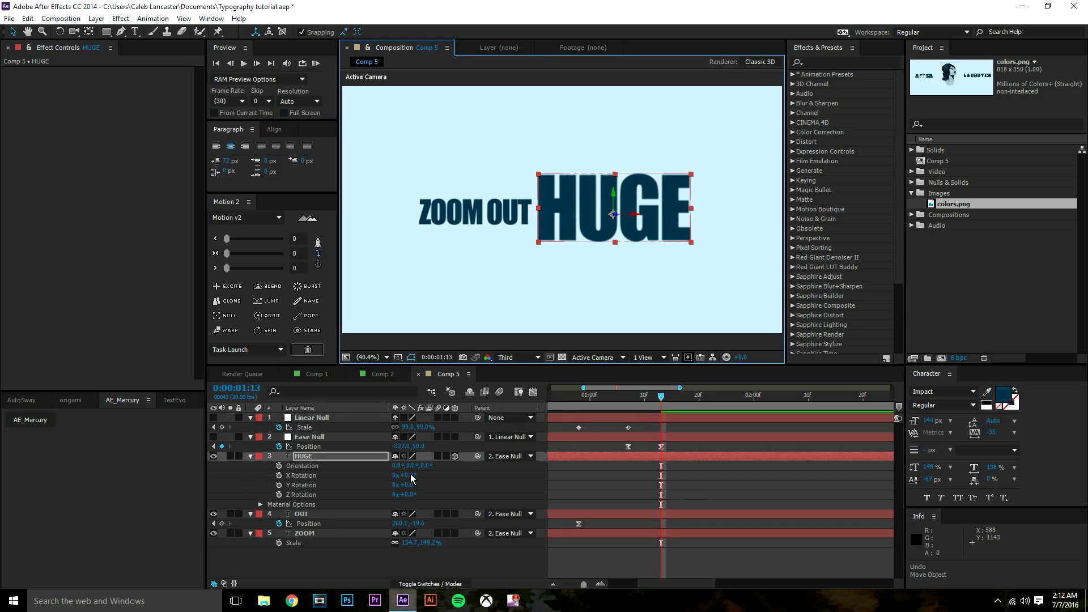
- Tilt the HUGE layer by setting its X Rotation to -75°
click(349, 458)
key(r)
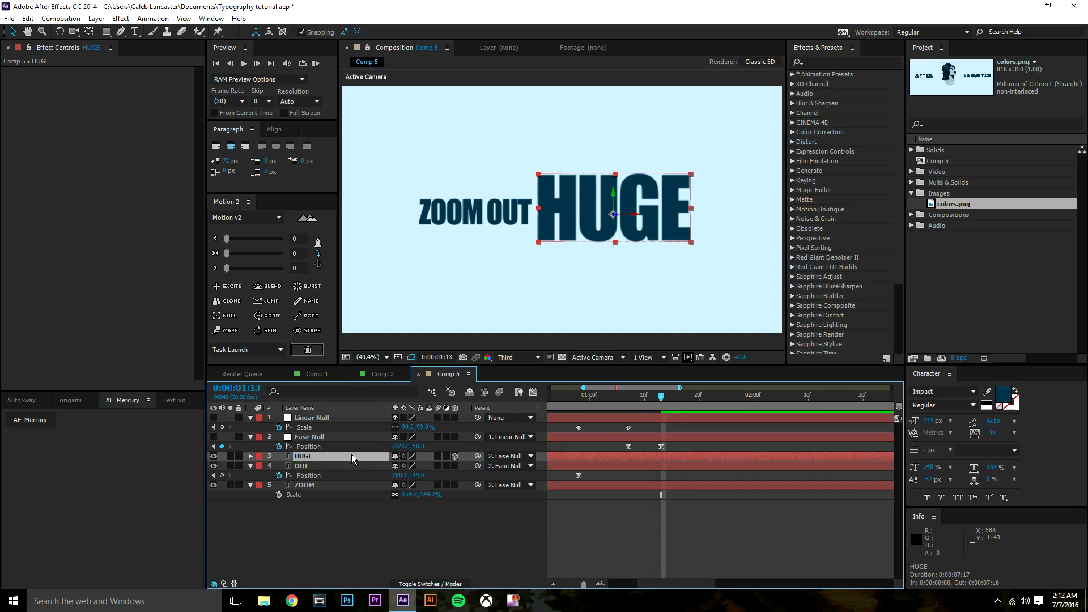
drag(411, 477, 388, 484)
key(ctrl+z)
key(ctrl+z)
key(ctrl+z)
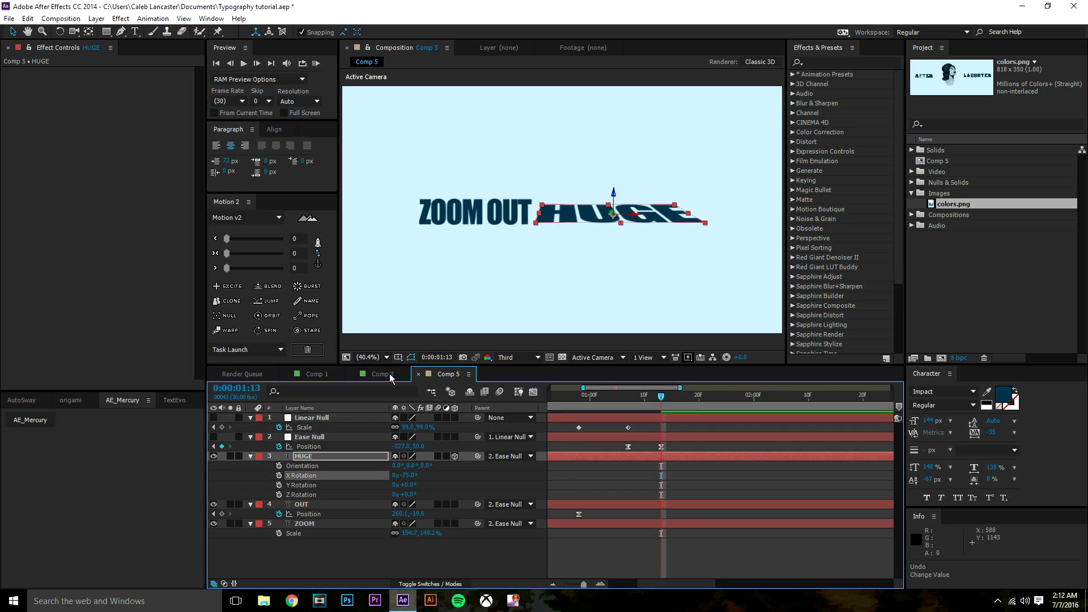
- Play the reference clip in Comp 2 to examine how LAUGH enters beside AFTER
click(383, 374)
drag(616, 403, 610, 407)
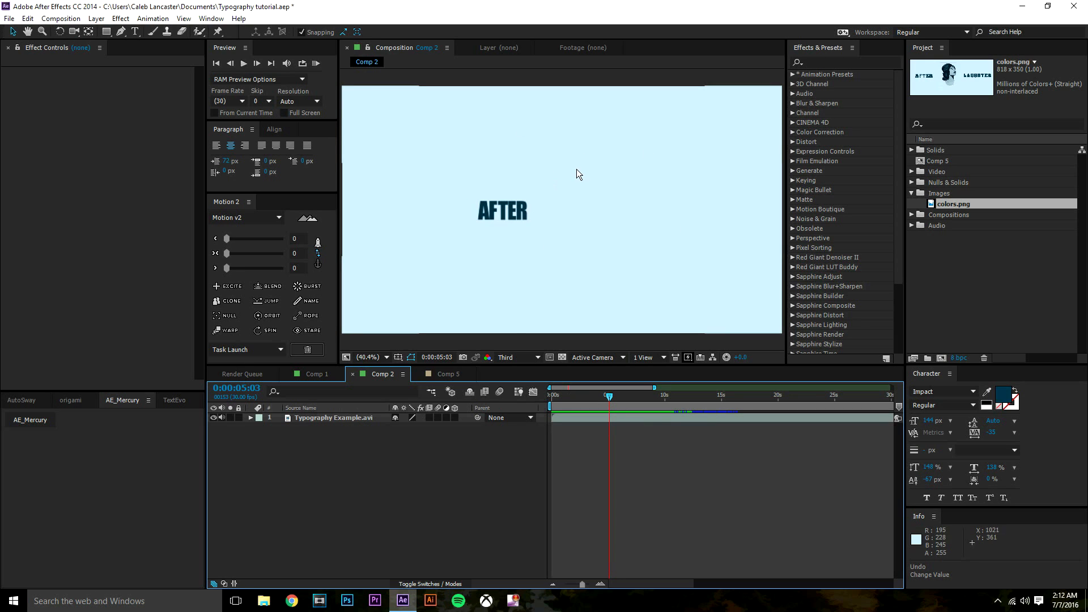
key(space)
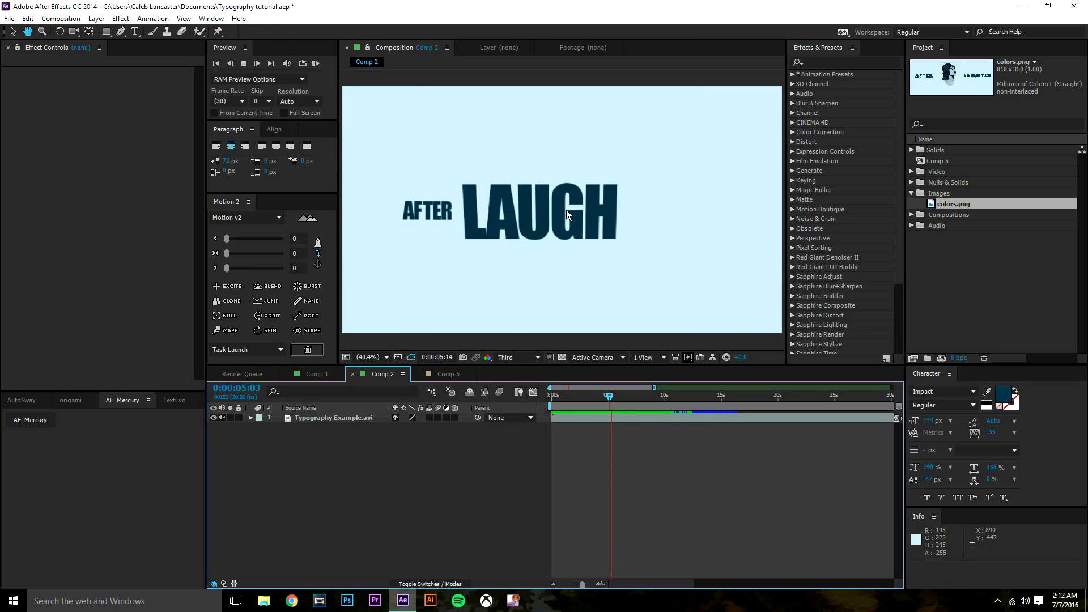
click(604, 398)
key(space)
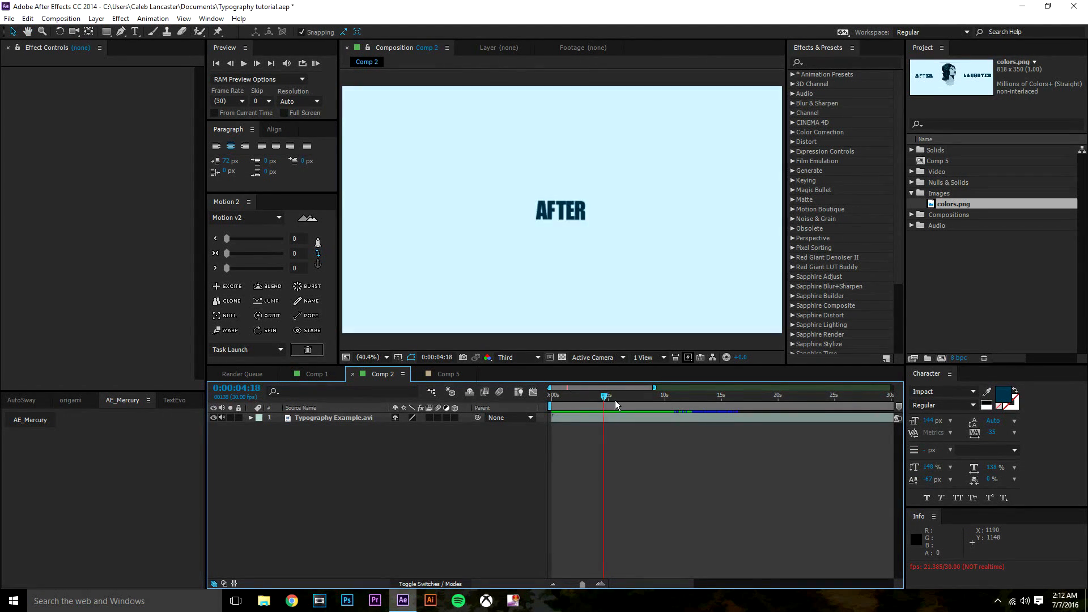
key(space)
- Return to Comp 5 and start keyframing the HUGE layer's X Rotation at 0:00:01:07
click(445, 374)
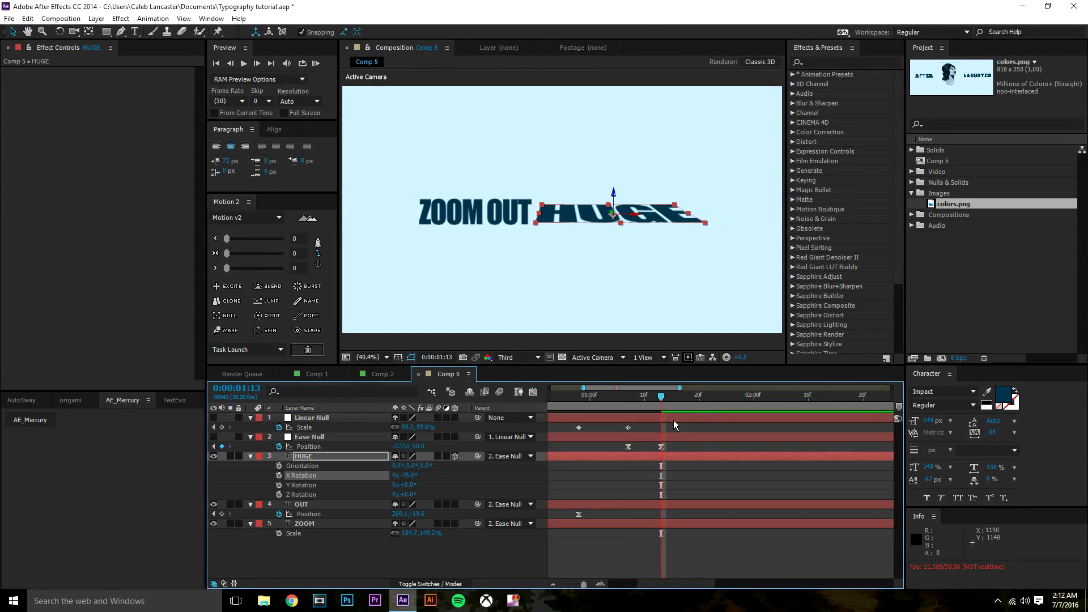
click(629, 397)
click(279, 475)
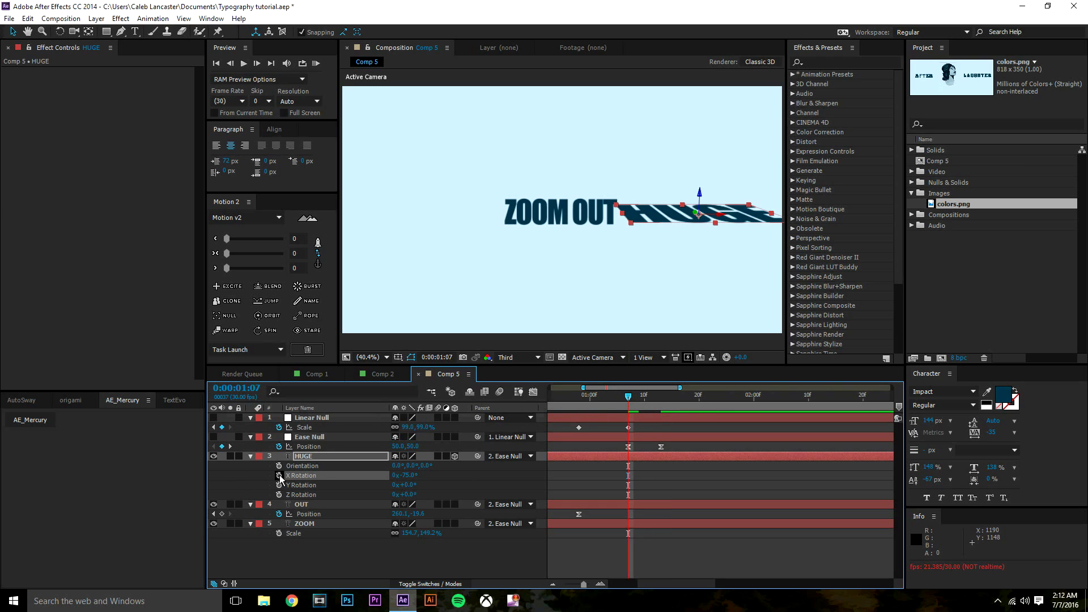
- Keyframe the HUGE layer's X Rotation at -90° at 0:00:01:07 and 0° at 0:00:01:13
click(416, 475)
text(-90)
key(Return)
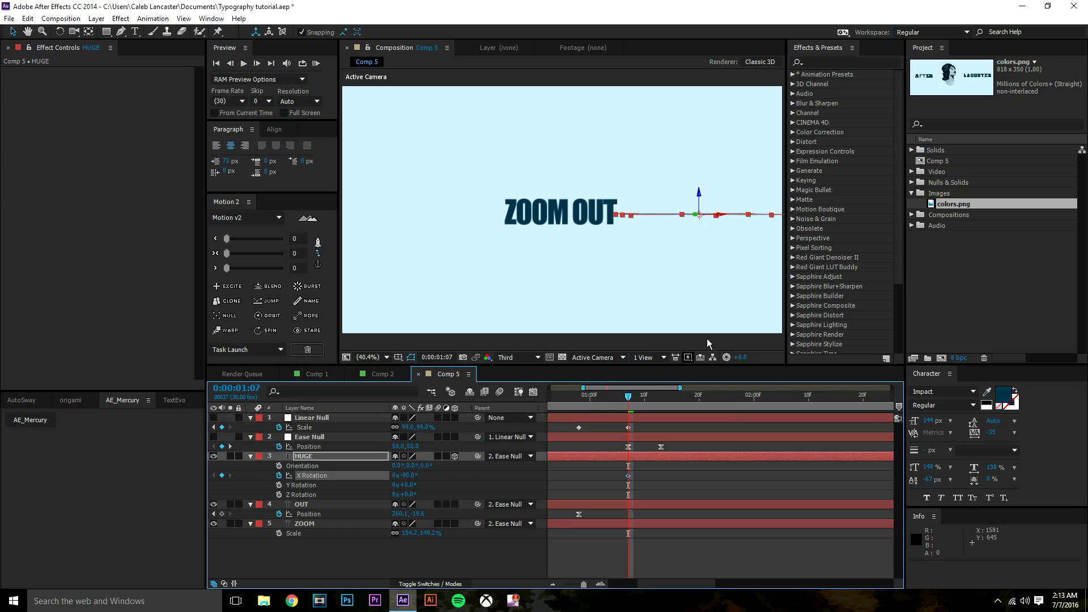
drag(642, 397, 661, 404)
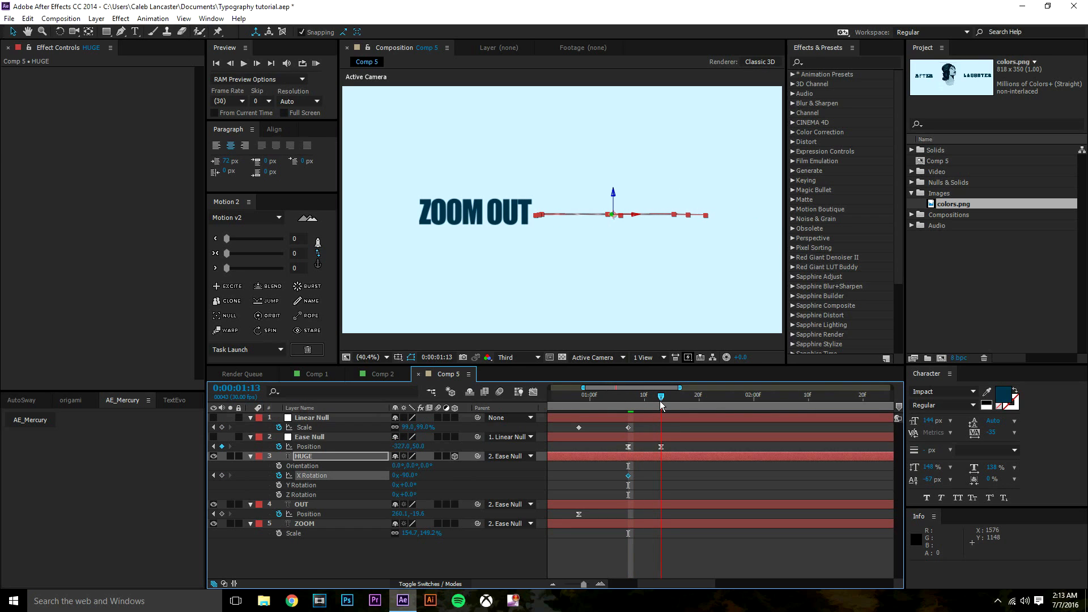
click(412, 475)
text(0)
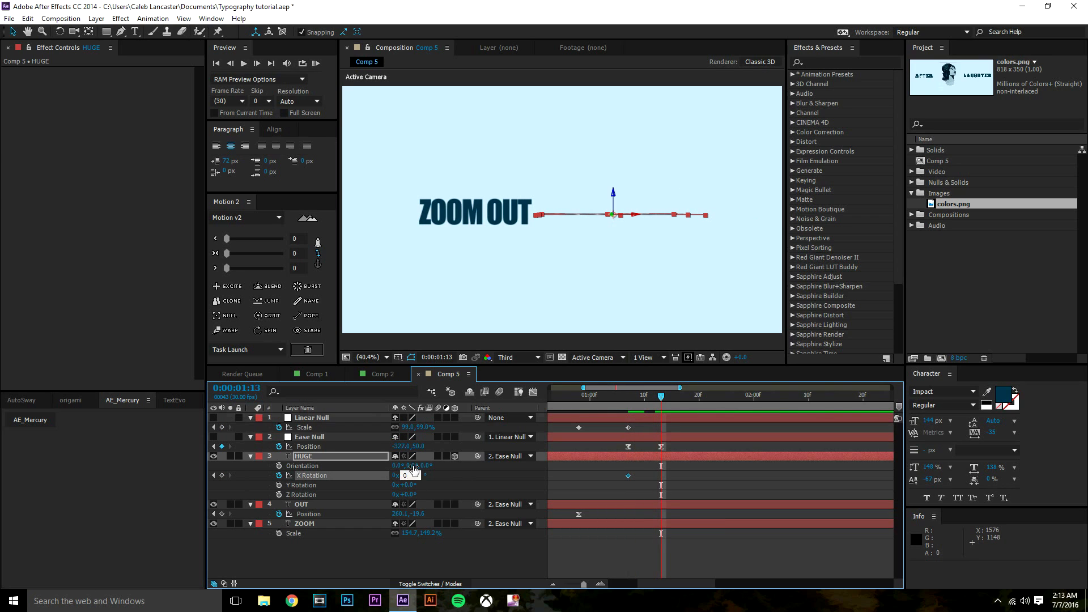
key(Return)
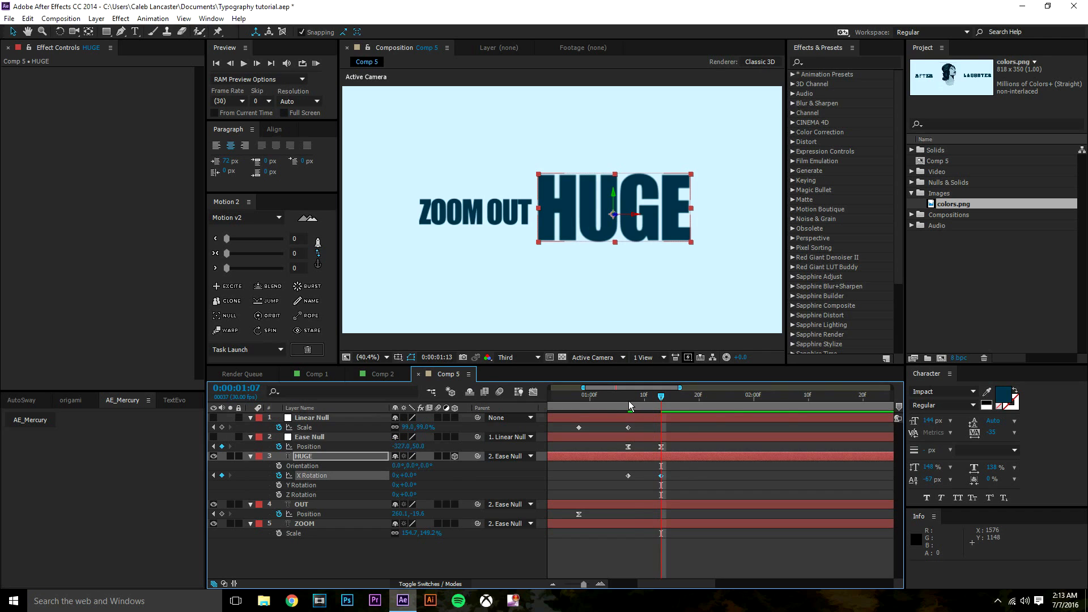
click(628, 400)
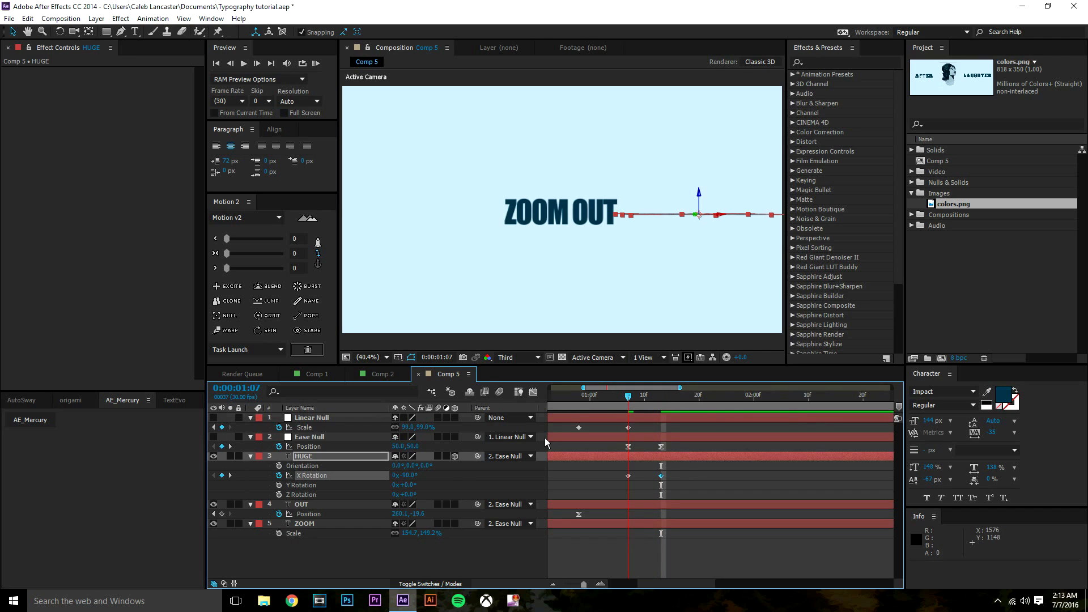
- Find and open bounce.txt on the computer, copy its entire expression, and return to After Effects
click(183, 601)
text(bo)
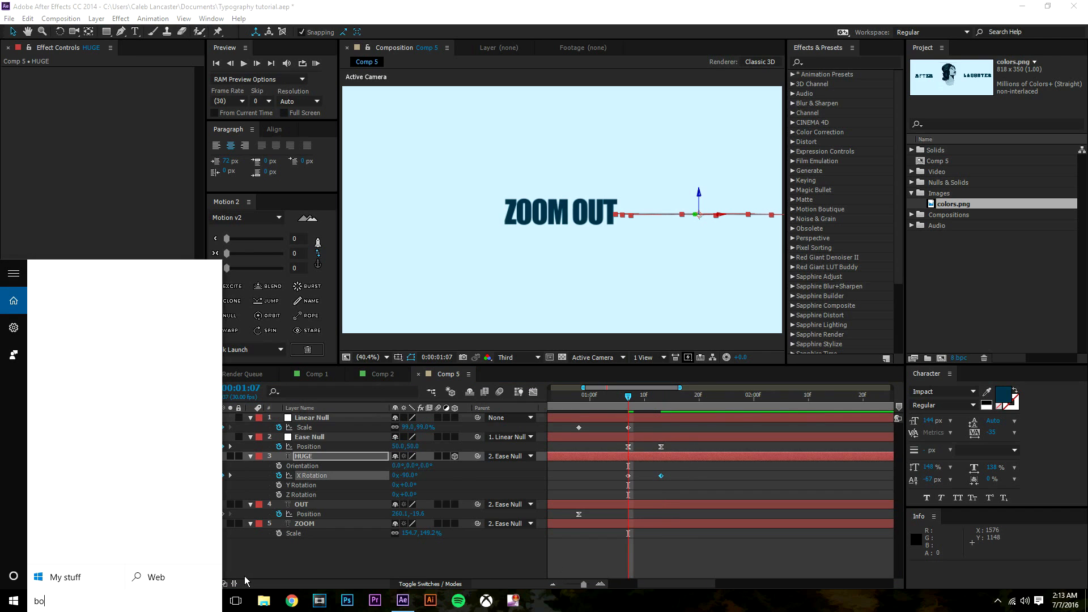
text(unce)
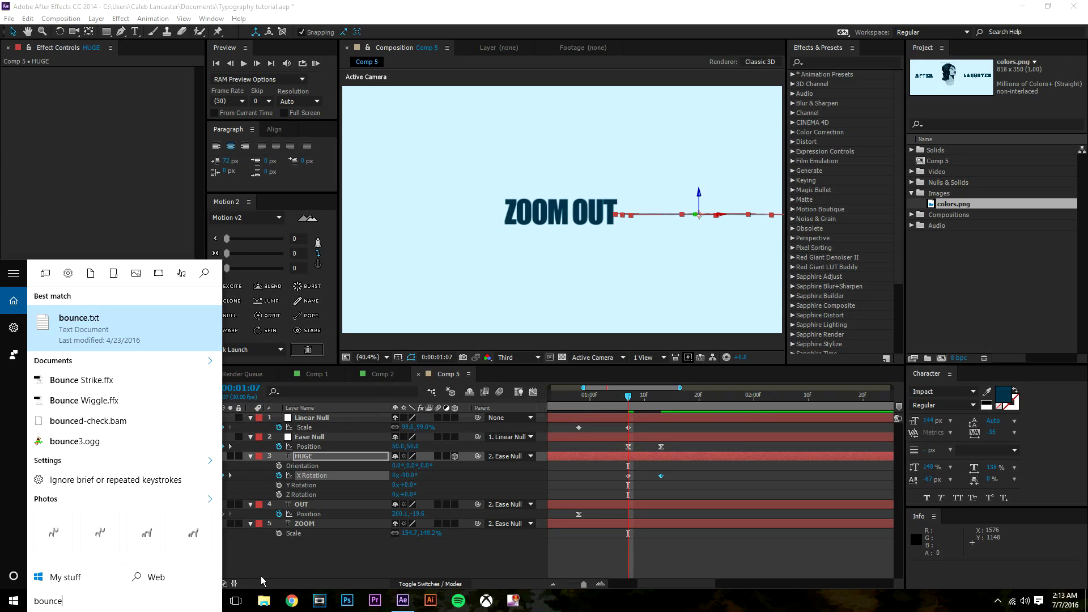
click(151, 310)
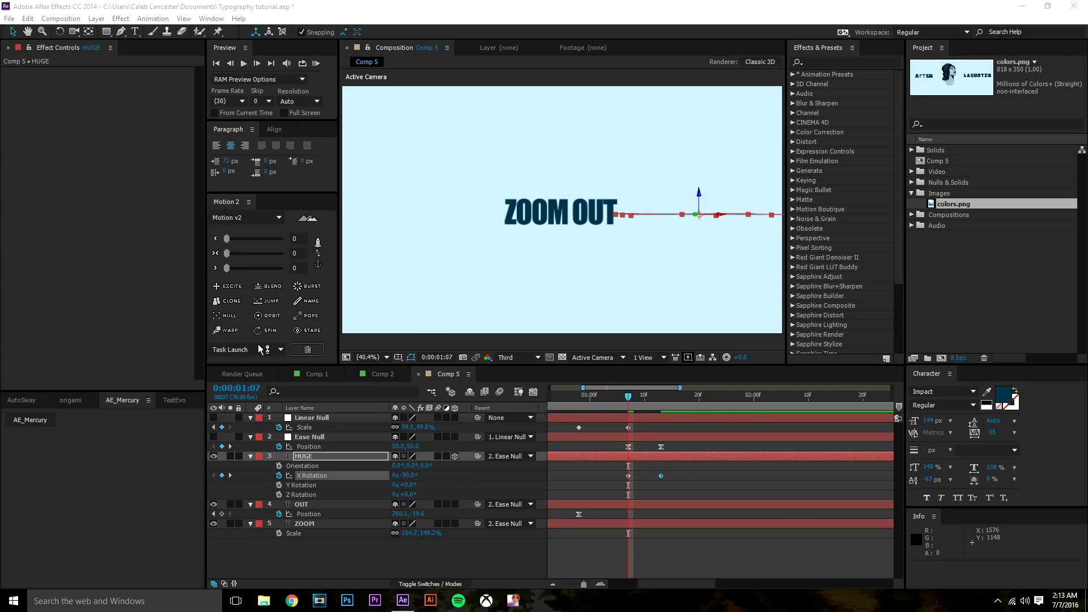
drag(115, 445, 2, 203)
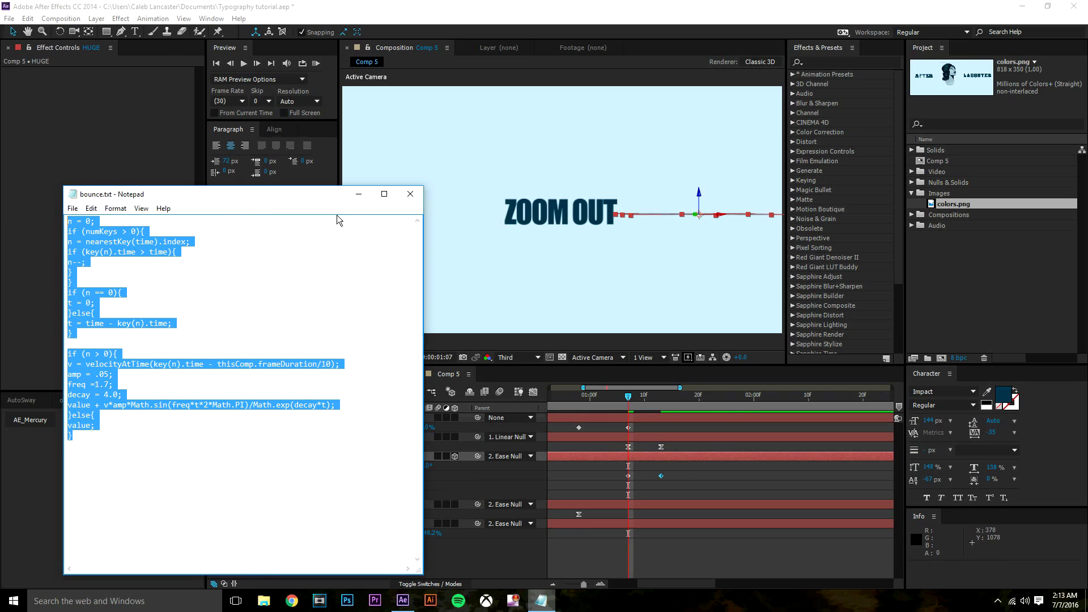
click(359, 195)
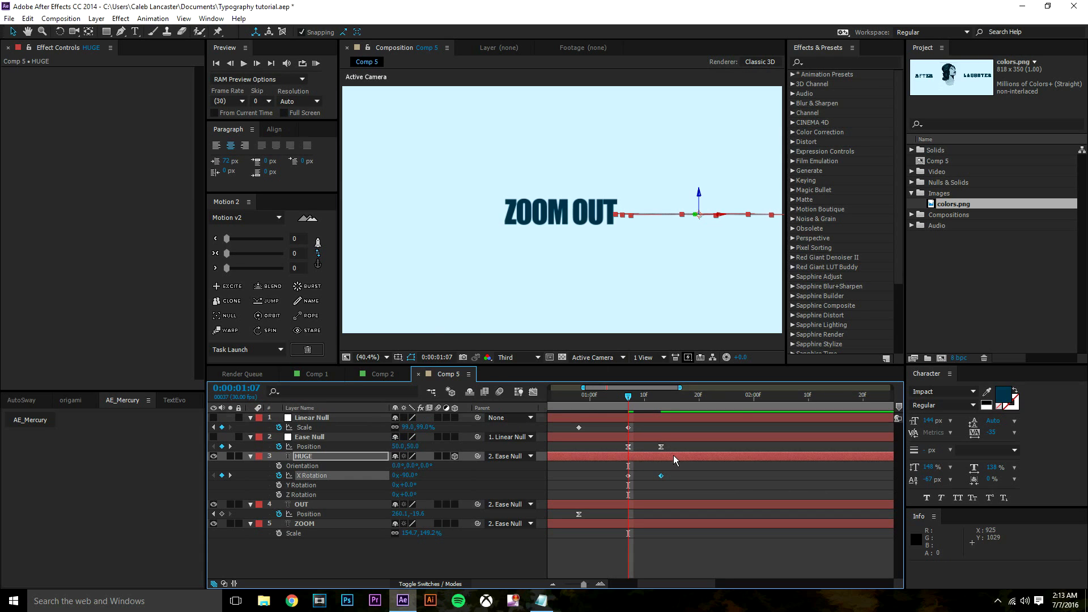
- Scrub between the two X Rotation keyframes to examine how HUGE flips up beside ZOOM OUT
click(696, 478)
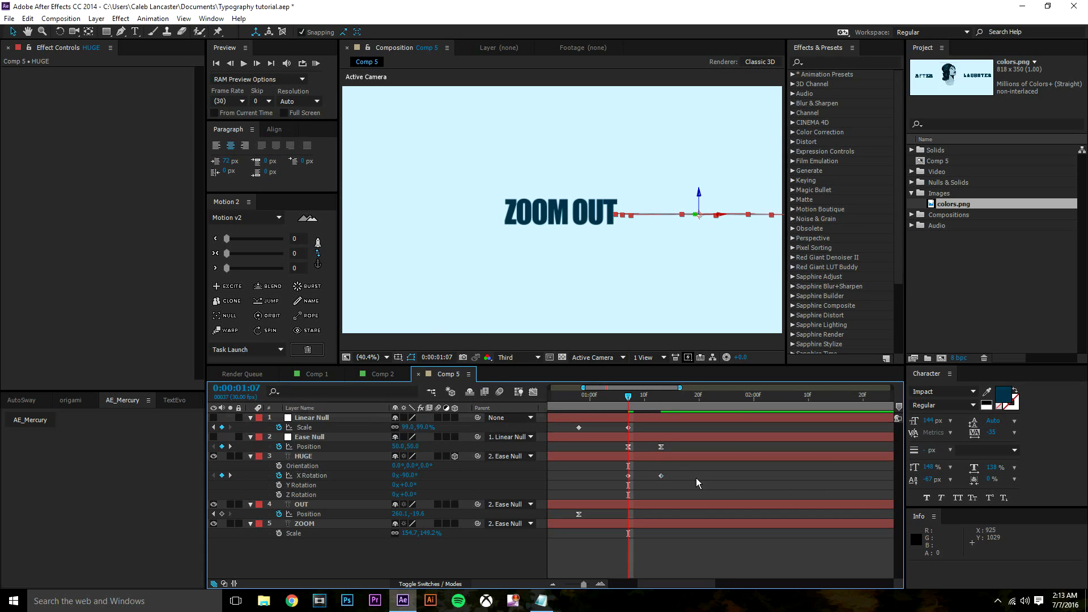
click(650, 396)
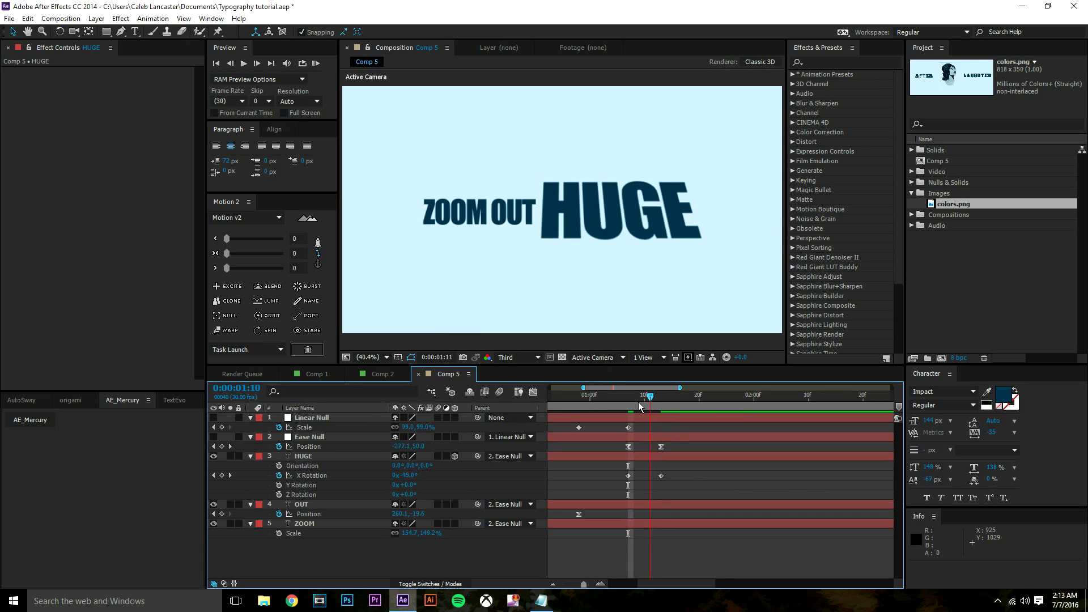
drag(638, 402, 652, 431)
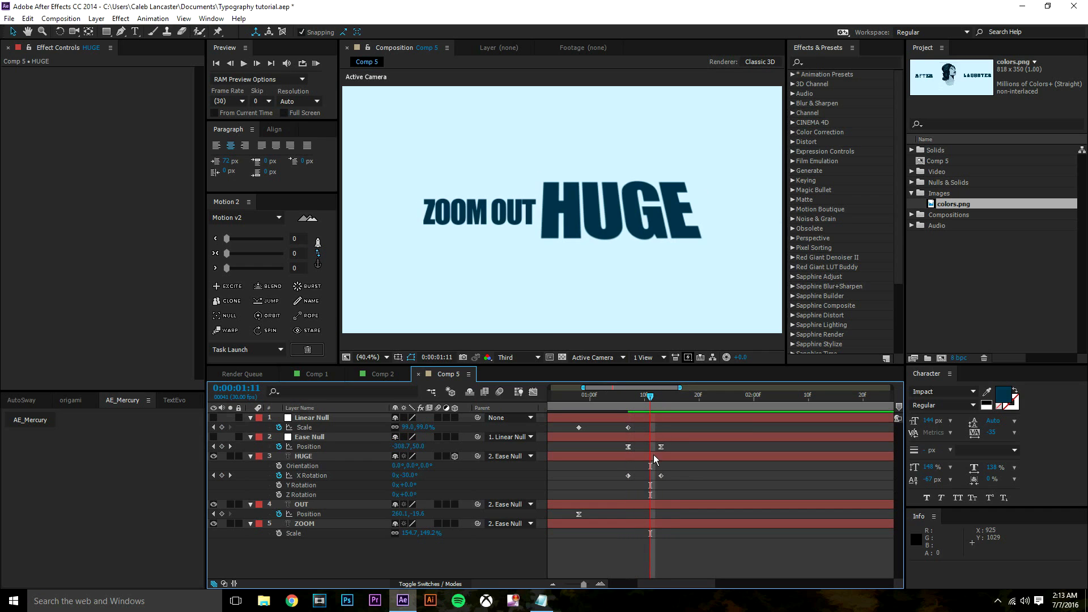
drag(661, 475, 664, 479)
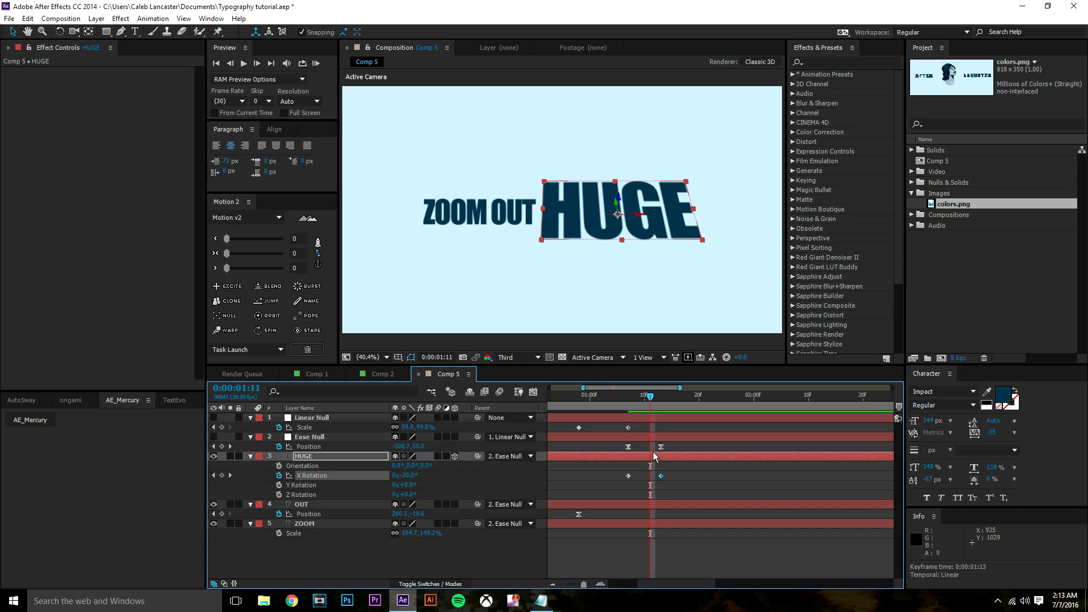
drag(638, 400, 627, 427)
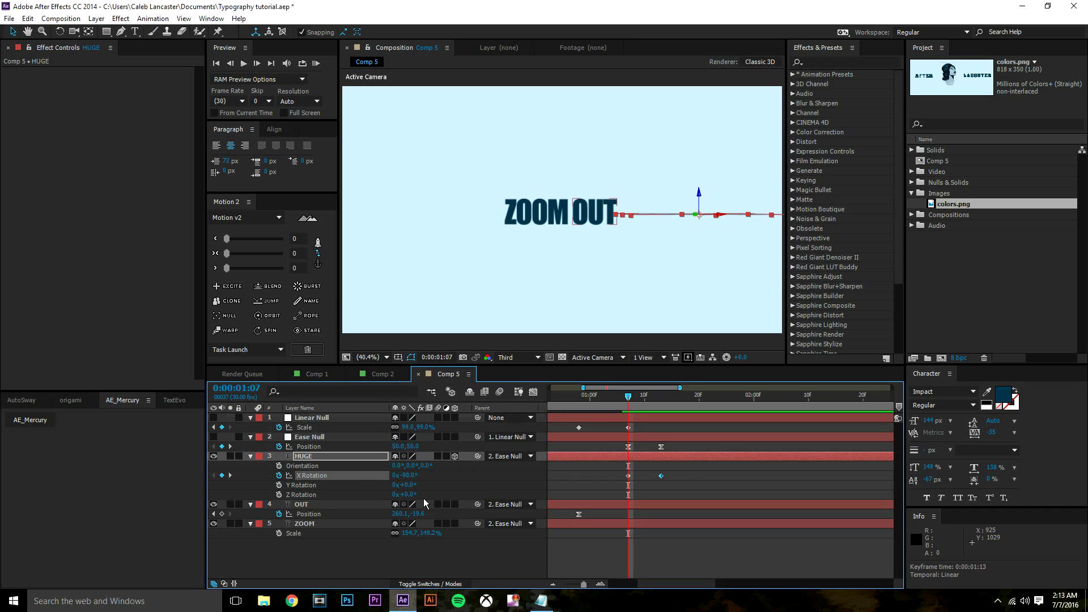
- Add an expression to the HUGE layer's X Rotation and paste in the copied bounce code
alt+click(279, 478)
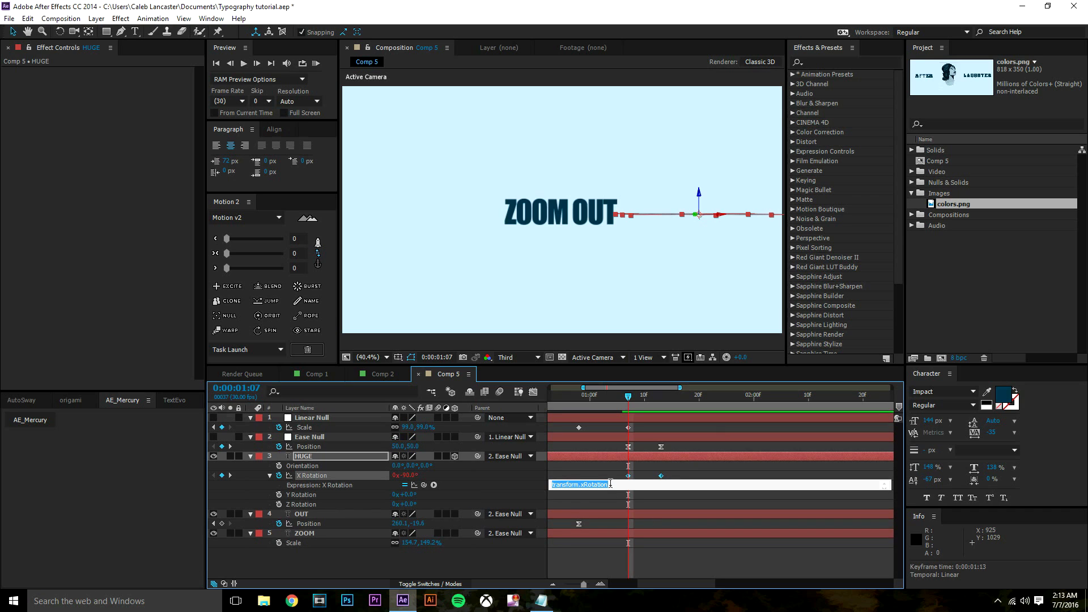
click(541, 601)
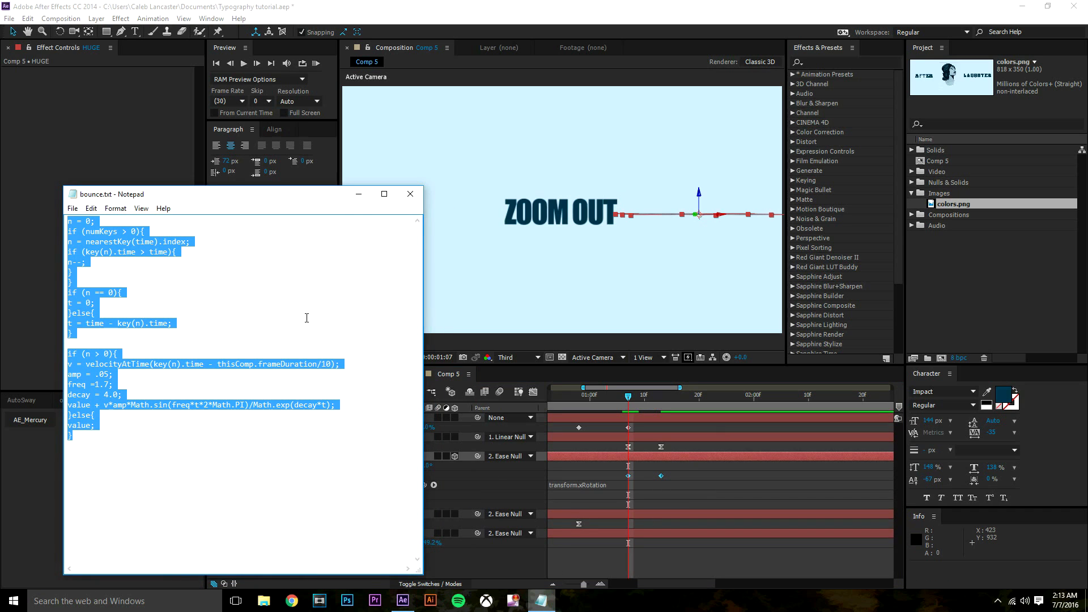
click(544, 602)
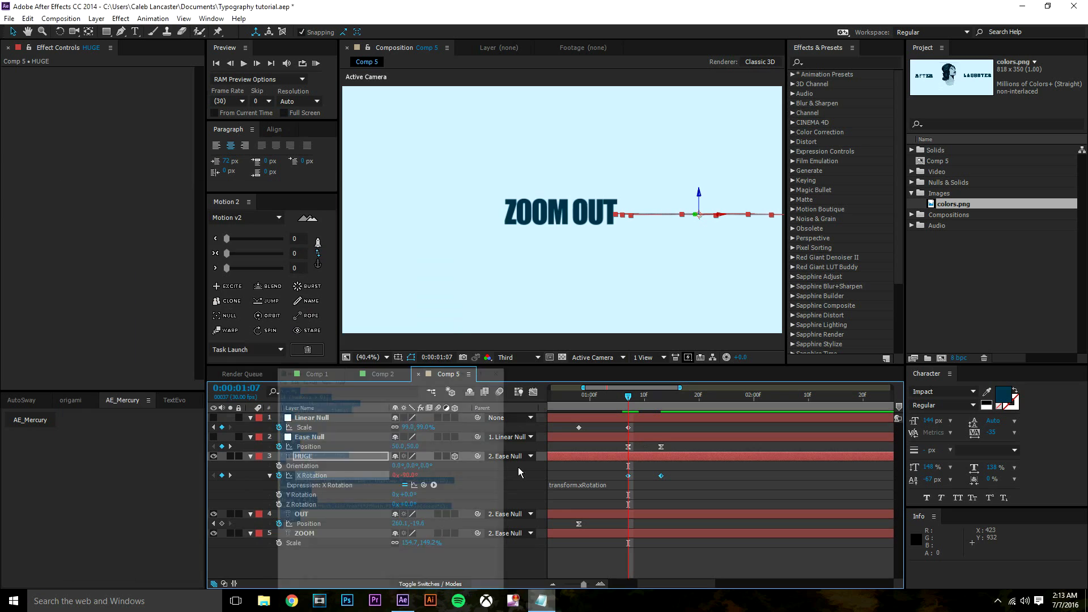
click(589, 485)
key(ctrl+v)
click(686, 457)
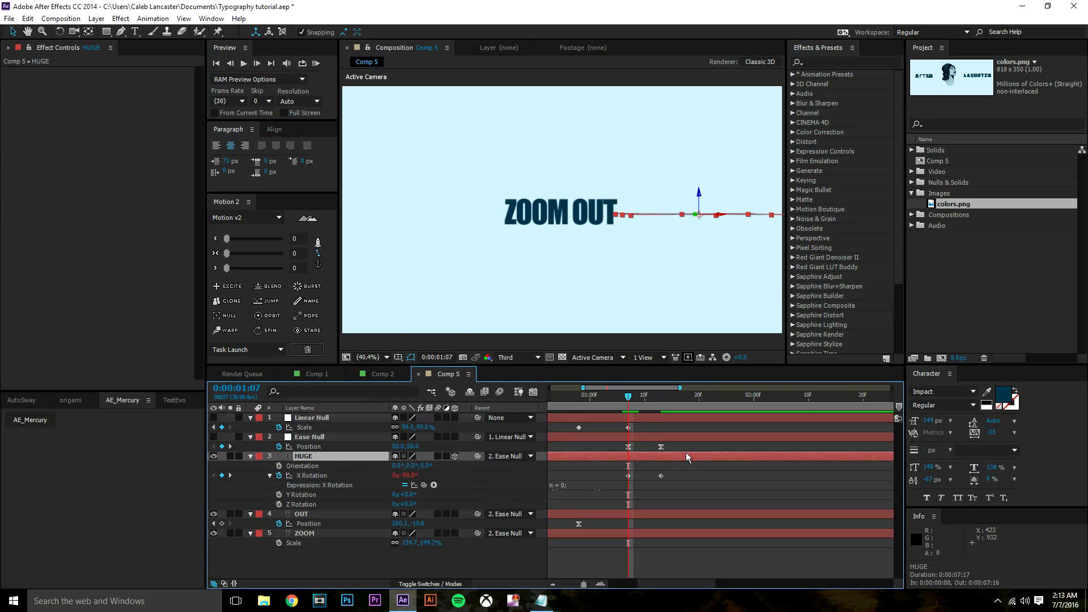
- Move the ending keyframes of the Ease Null's Position and HUGE's X Rotation to 0:00:01:12, and preview the bounce
mouse_move(630, 397)
mouse_down()
mouse_move(739, 384)
mouse_move(637, 406)
mouse_move(677, 403)
mouse_move(651, 398)
mouse_up()
drag(685, 471, 654, 453)
key(space)
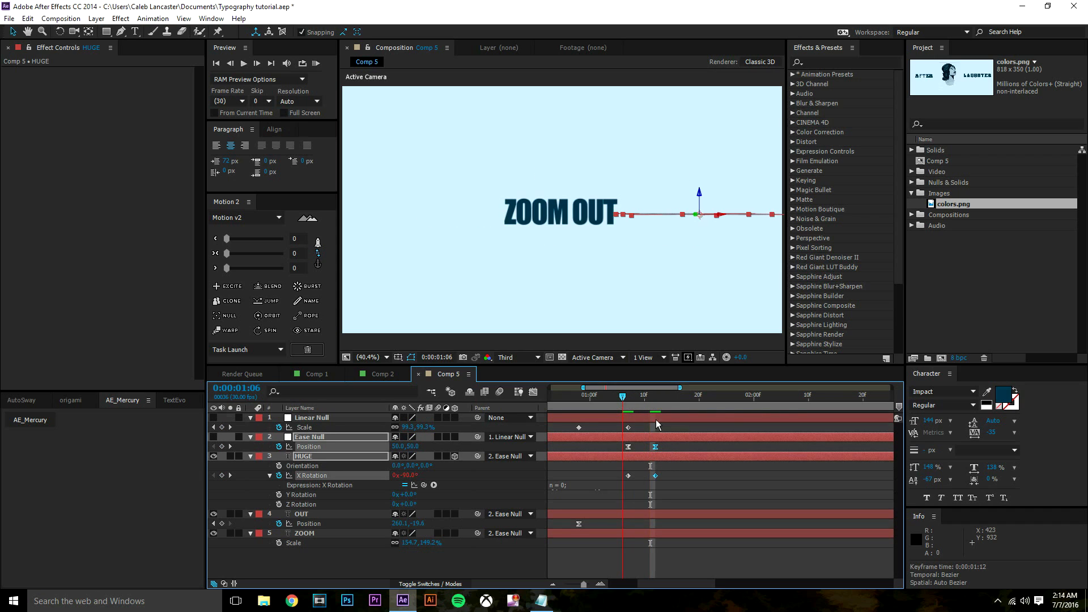
click(677, 471)
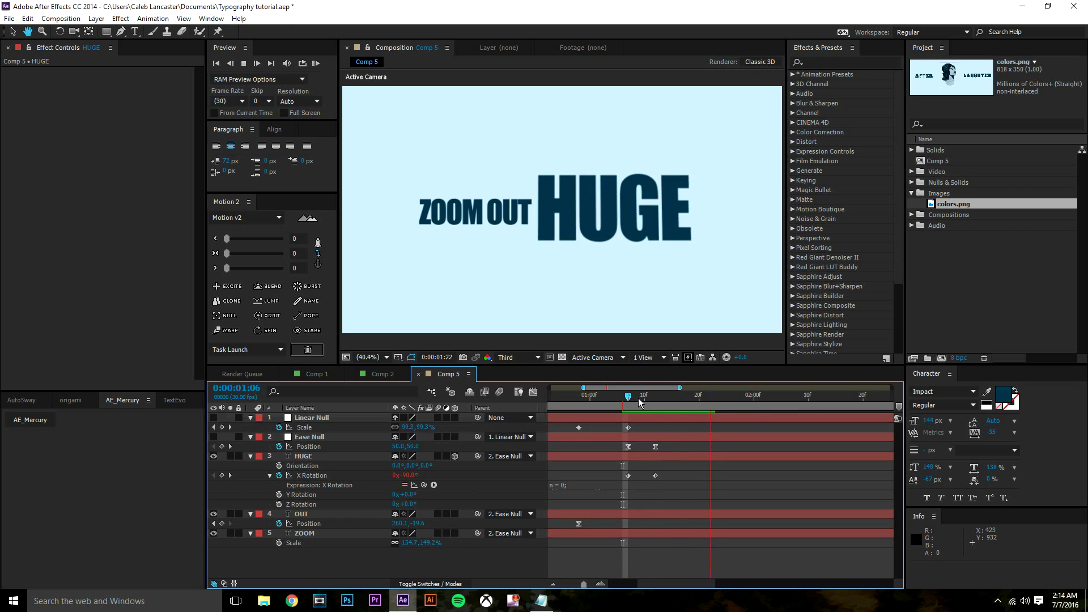
key(space)
drag(631, 400, 682, 411)
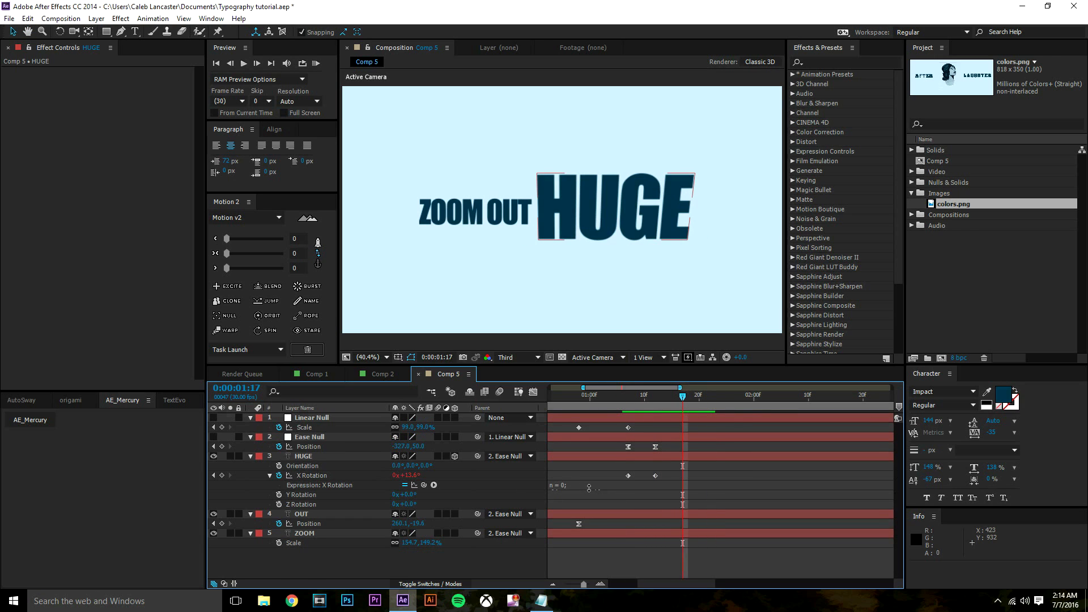
- Set amp to .03 and freq to 1 in HUGE's X Rotation bounce expression, and preview the motion
click(589, 489)
key(ctrl+a)
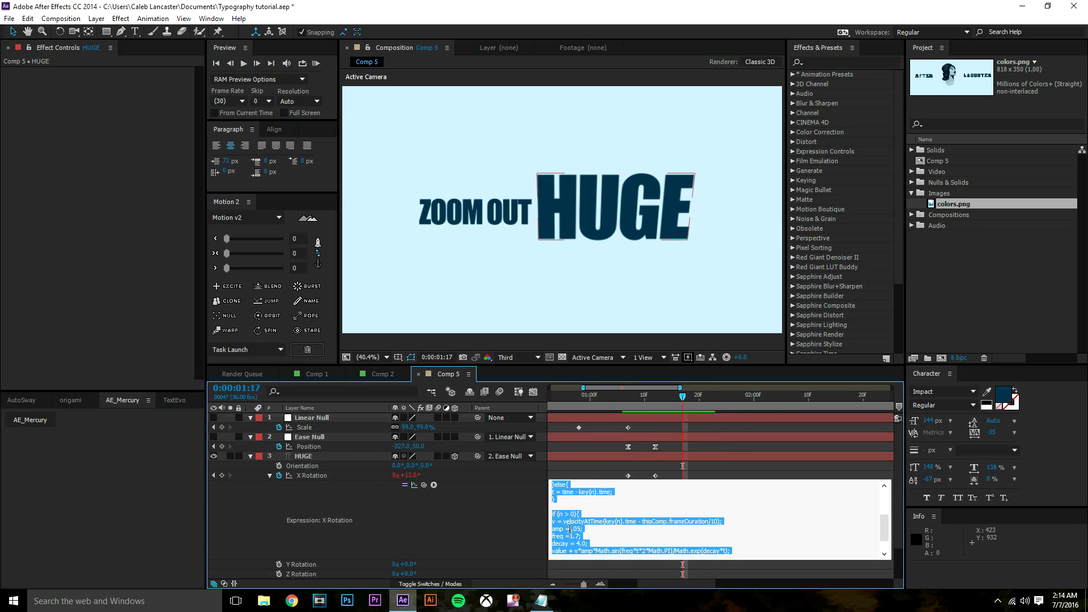
click(569, 528)
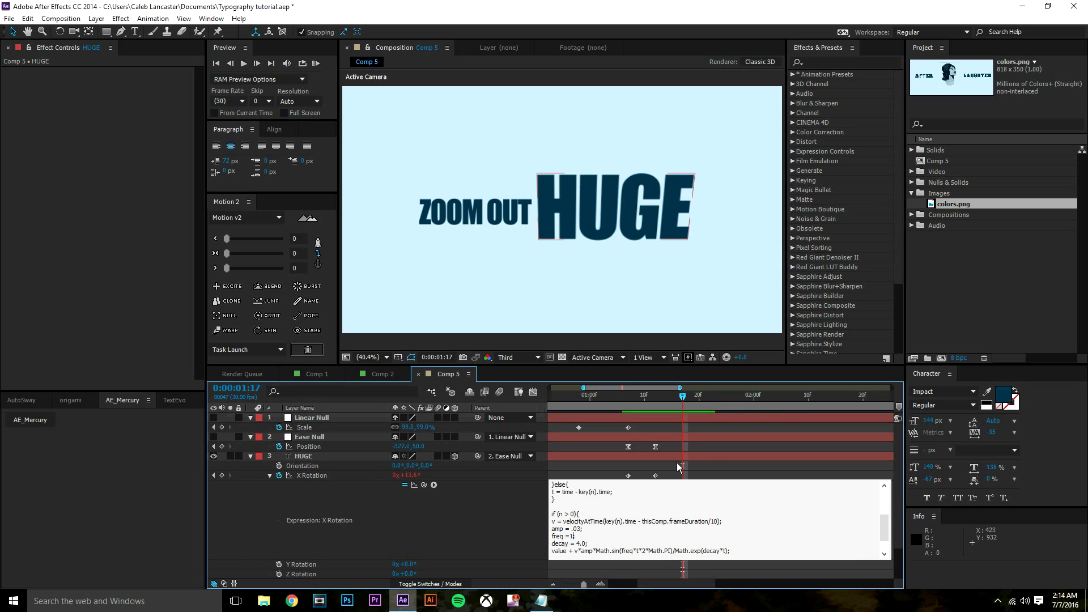
click(625, 396)
key(space)
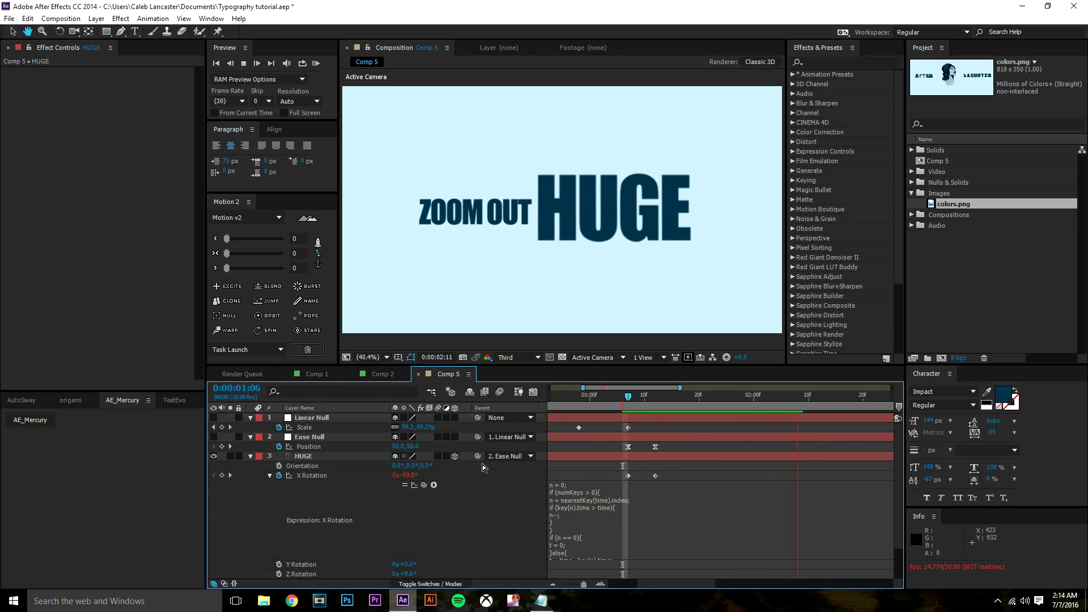
key(space)
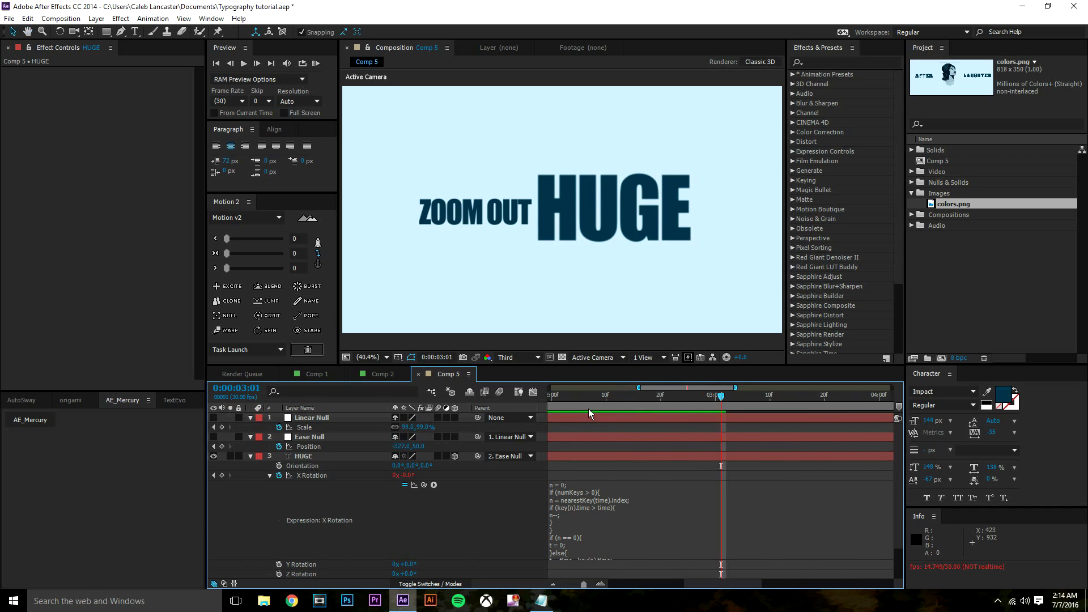
drag(579, 395, 420, 455)
right_click(431, 446)
right_click(155, 124)
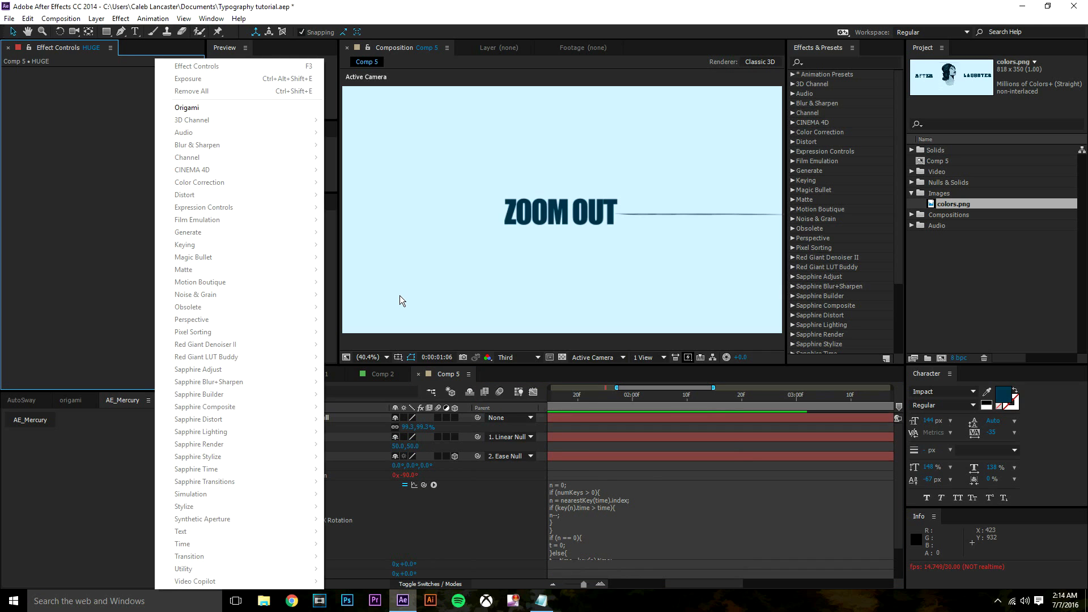
- Try a different amp value in HUGE's X Rotation bounce expression
drag(636, 395, 608, 413)
scroll(607, 454, down, 3)
click(581, 530)
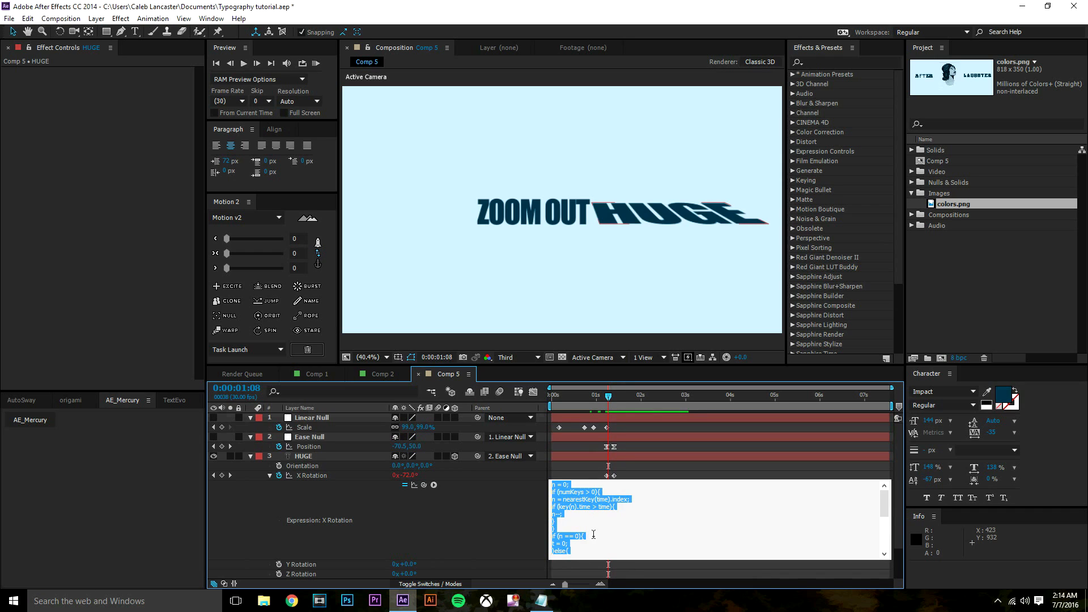
scroll(582, 527, down, 4)
click(582, 529)
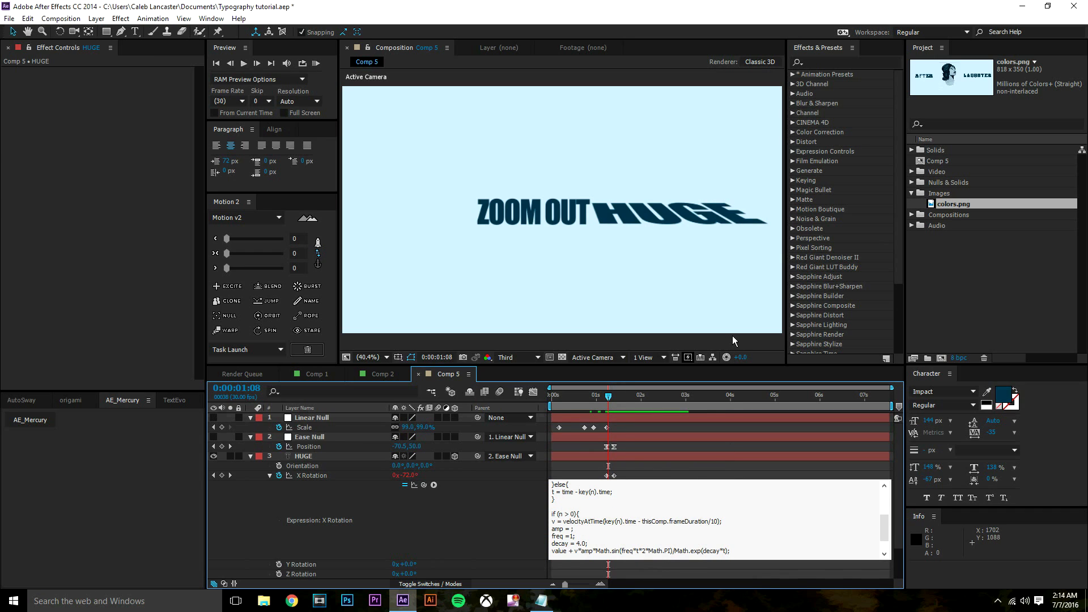
click(633, 475)
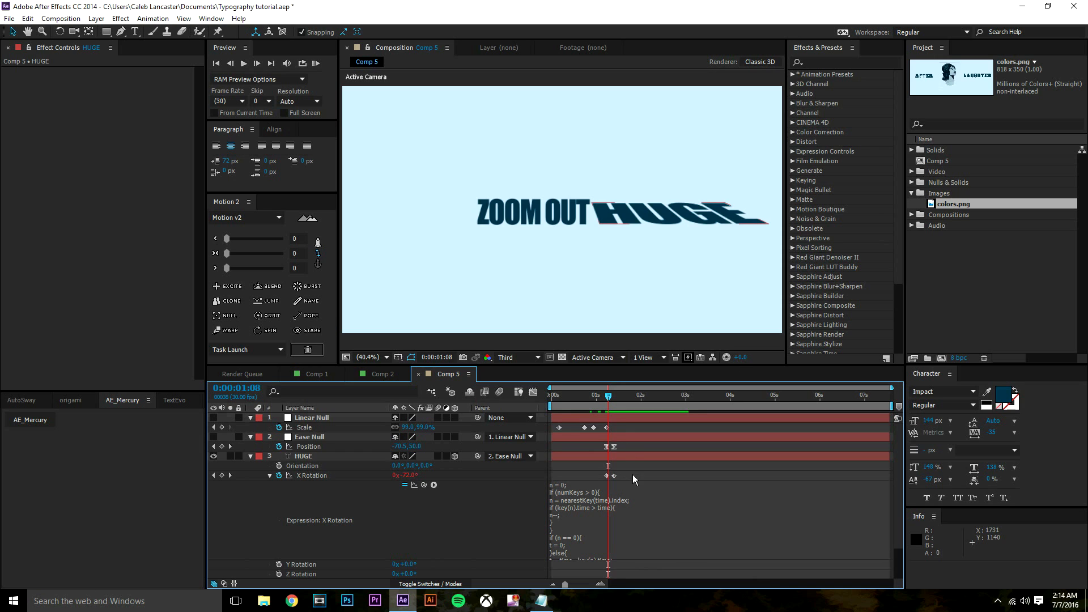
- Play and scrub through the HUGE flip to examine how the edited amplitude affects its rotation
key(space)
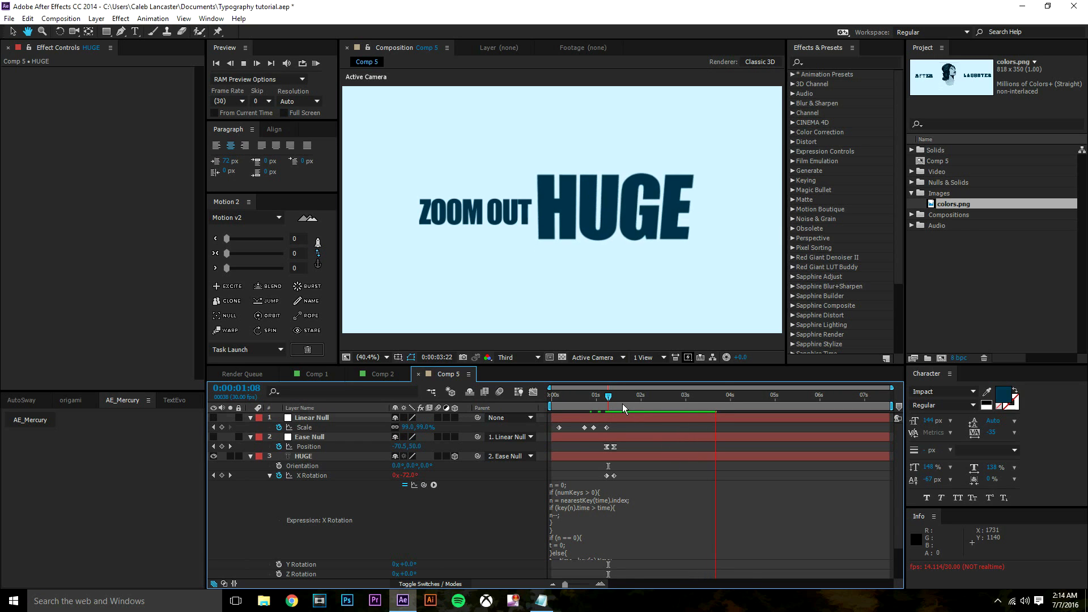
key(space)
drag(612, 398, 621, 403)
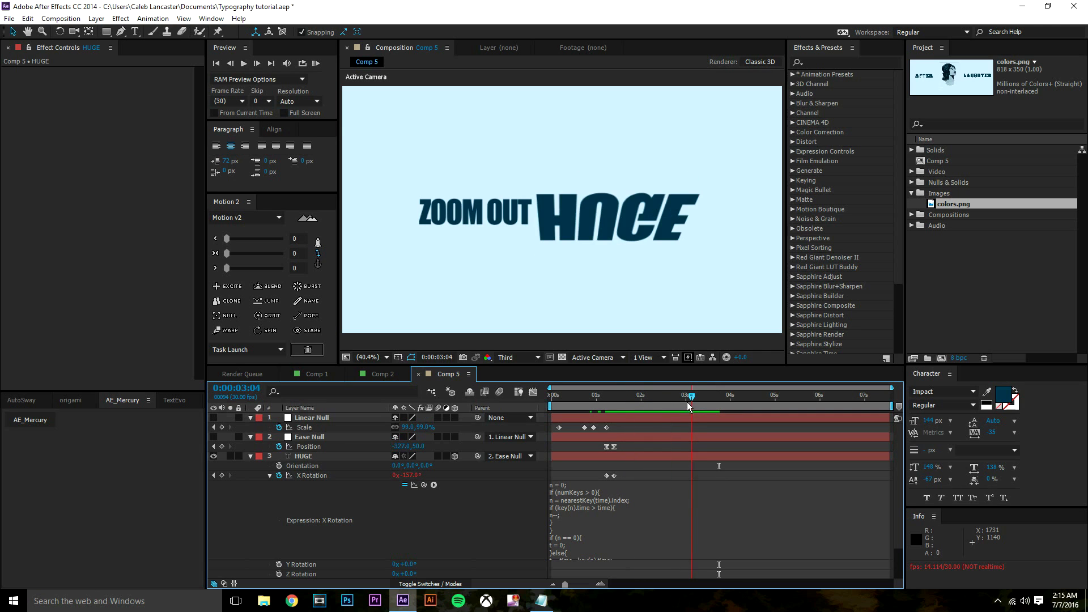
drag(629, 396, 681, 404)
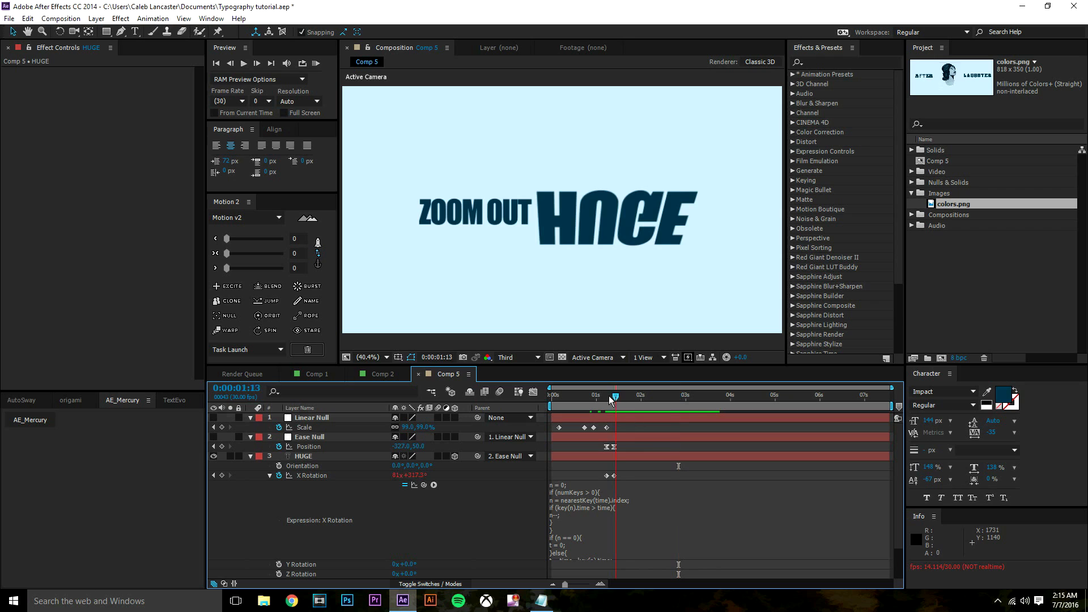
mouse_move(609, 396)
mouse_down()
mouse_move(621, 403)
mouse_move(607, 402)
mouse_up()
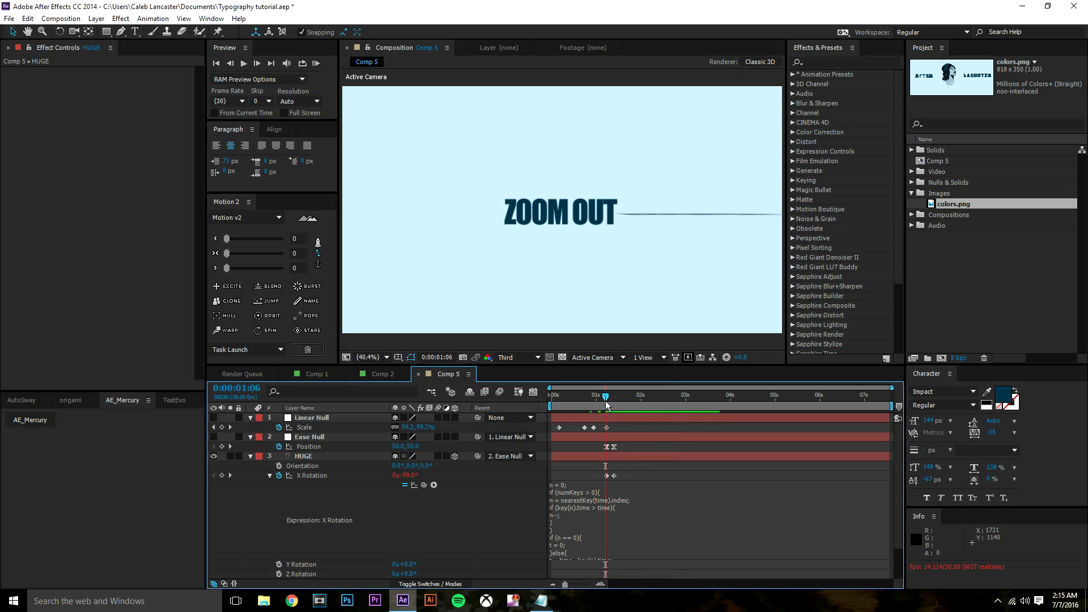
- Undo the last amp edit in HUGE's X Rotation bounce expression
click(610, 491)
click(644, 475)
key(space)
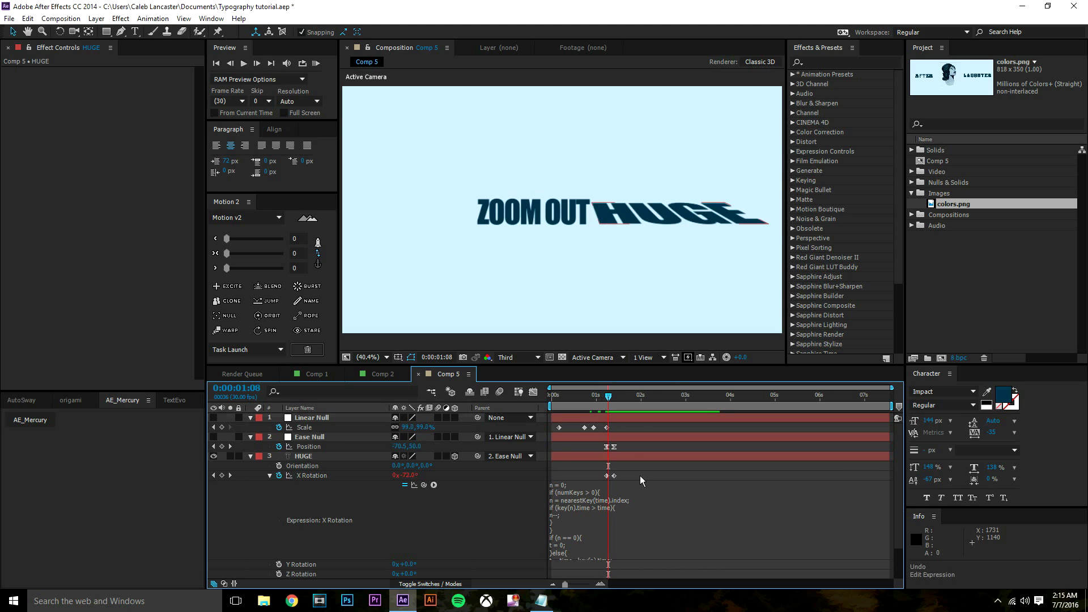
- Preview HUGE's flip around 0:00:01:08 to check the restored bounce, and collapse its X Rotation expression
key(space)
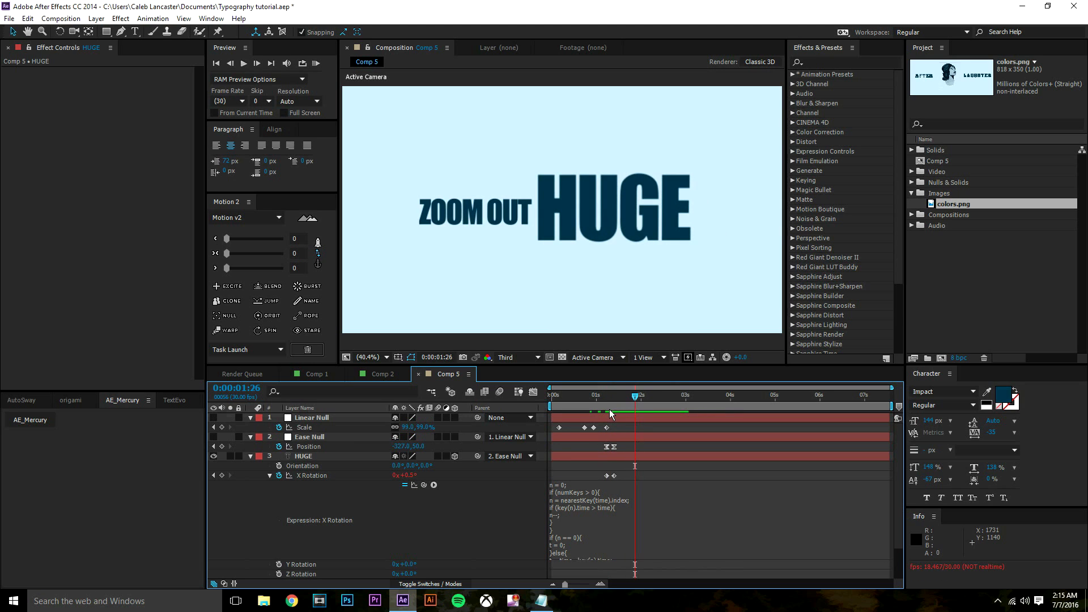
mouse_move(607, 401)
mouse_down()
mouse_move(648, 411)
mouse_move(608, 407)
mouse_up()
scroll(596, 474, up, 2)
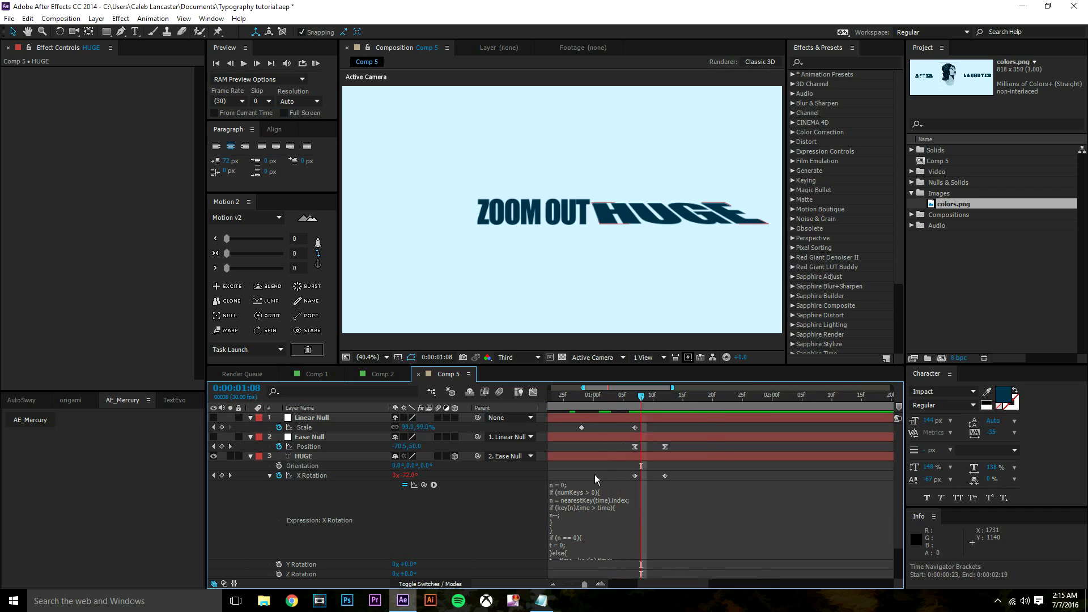
scroll(594, 475, up, 1)
click(269, 477)
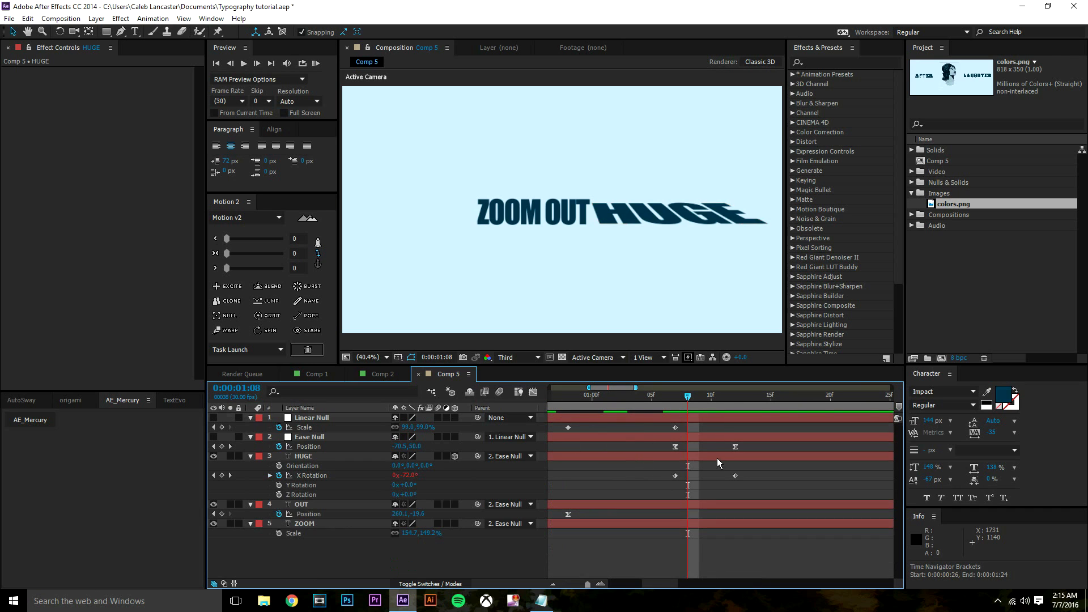
key(space)
- Add a starting Position keyframe to Linear Null at 0:00:01:12, using Comp 2 as a reference
drag(697, 405, 595, 400)
click(381, 374)
click(438, 375)
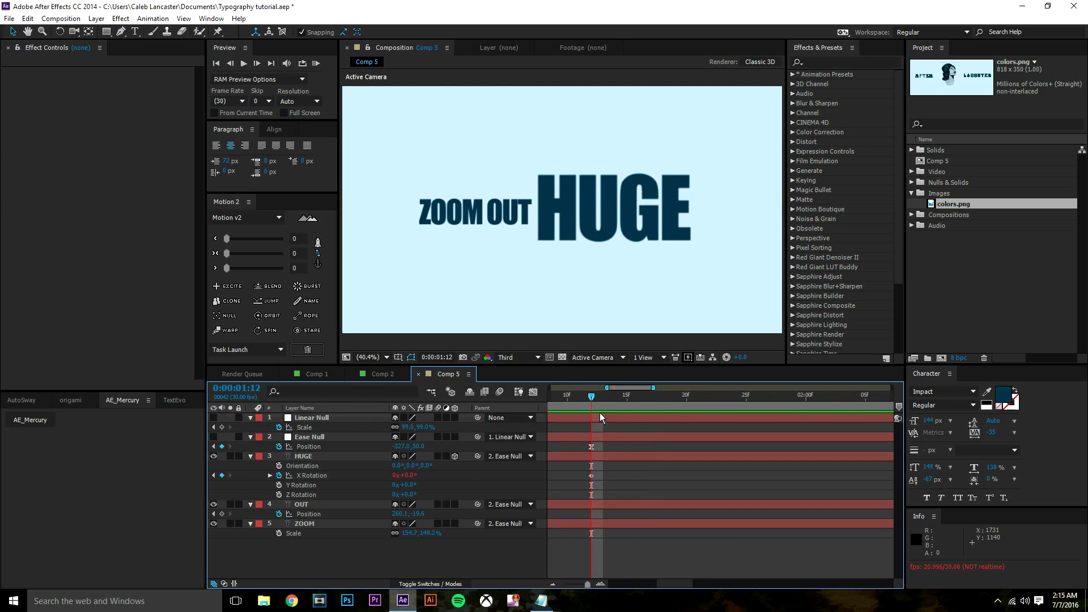
click(368, 416)
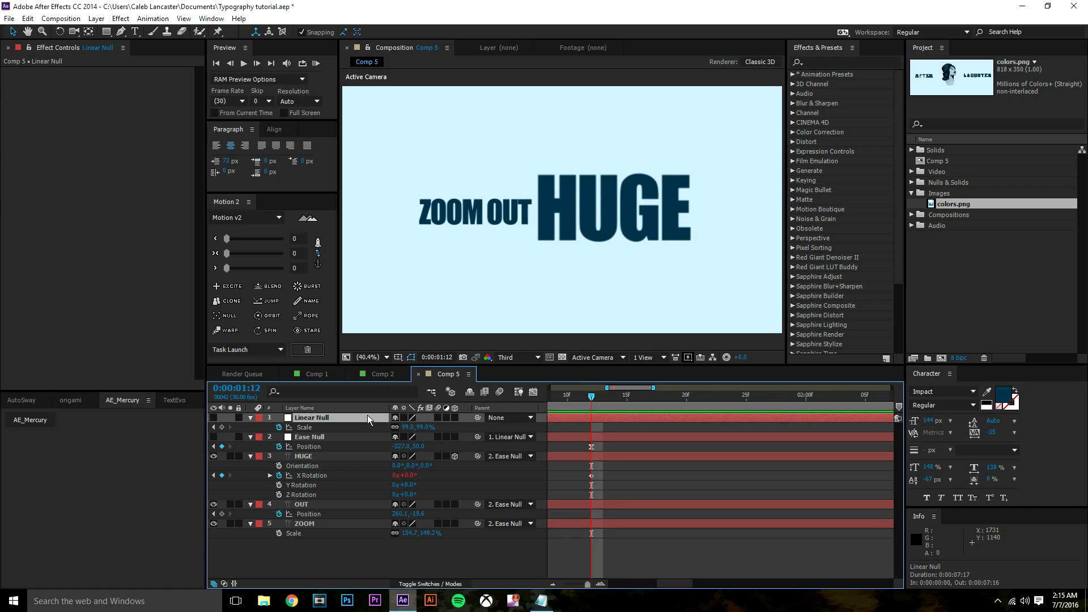
key(p)
click(279, 427)
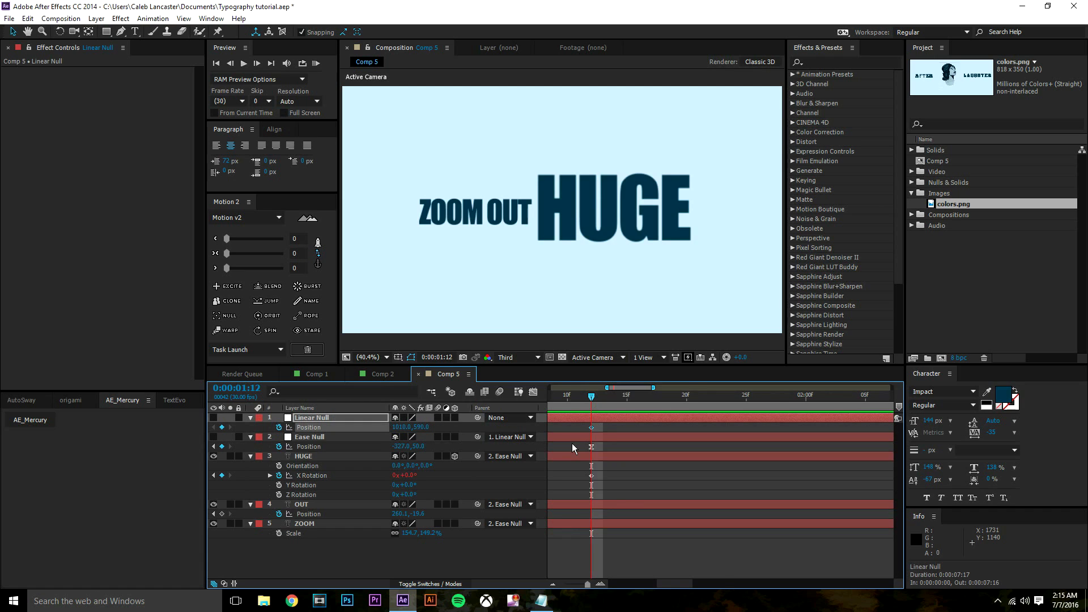
- Keyframe Linear Null's Position at 0:00:01:25 with an X value of 995 for a slow leftward drift
key(minus)
drag(569, 404, 680, 420)
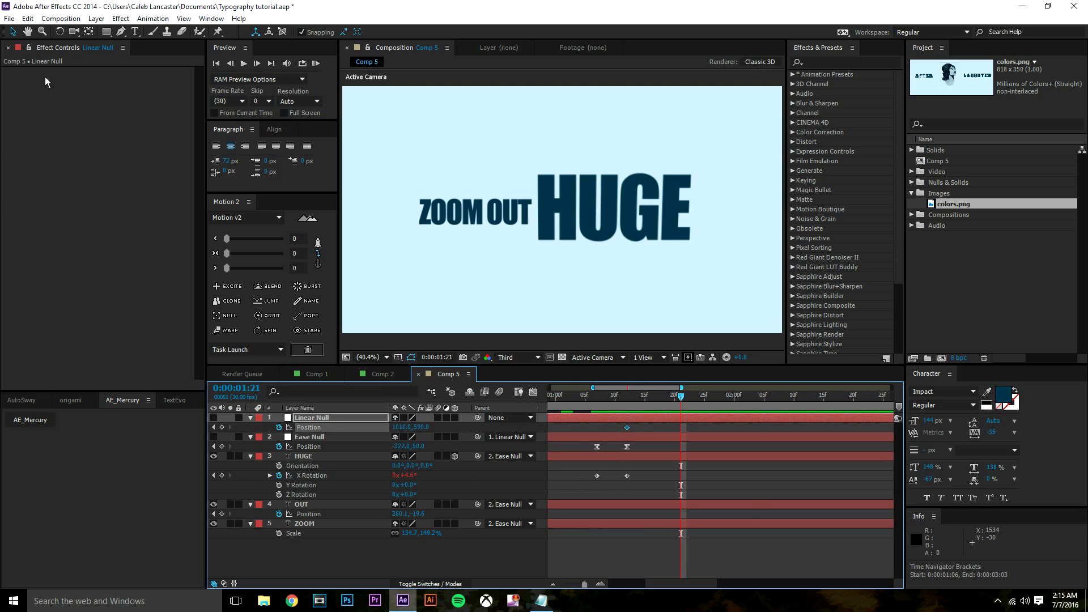
drag(684, 399, 707, 404)
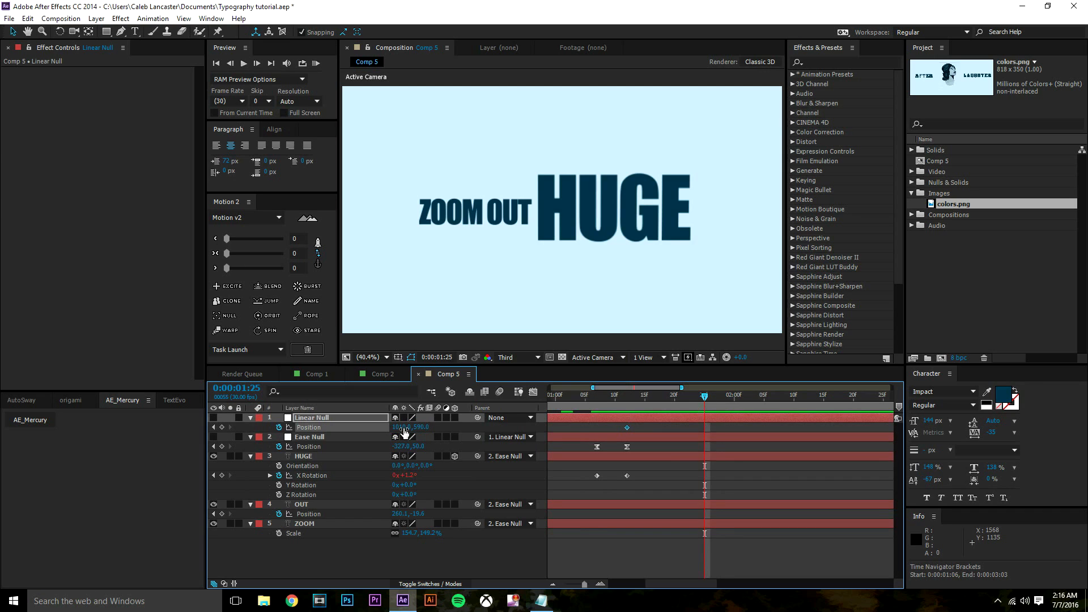
mouse_move(404, 432)
mouse_down()
mouse_move(332, 439)
mouse_move(398, 437)
mouse_up()
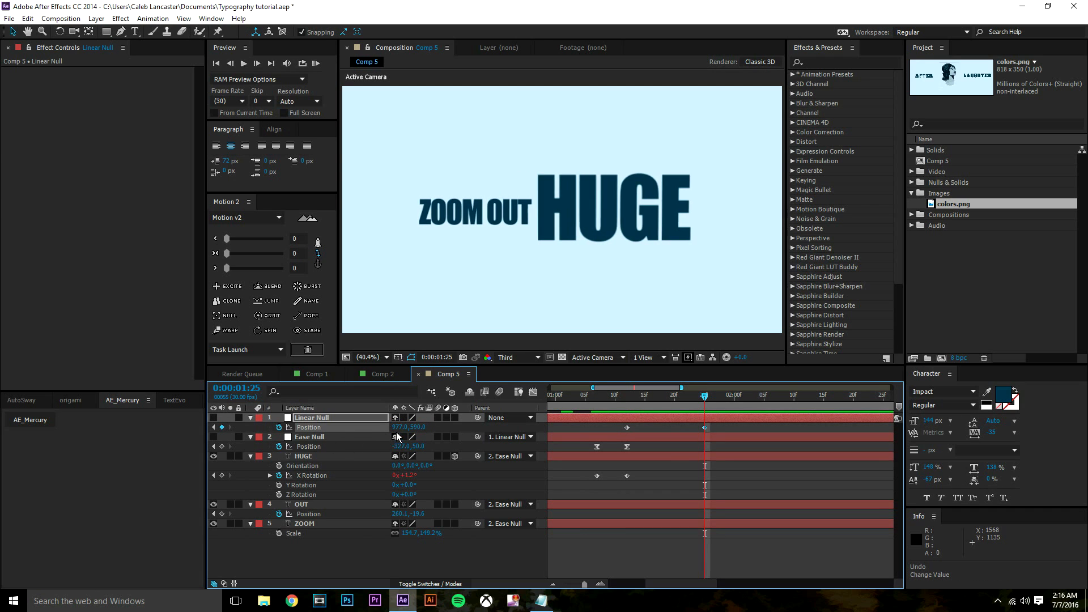
click(399, 427)
key(Return)
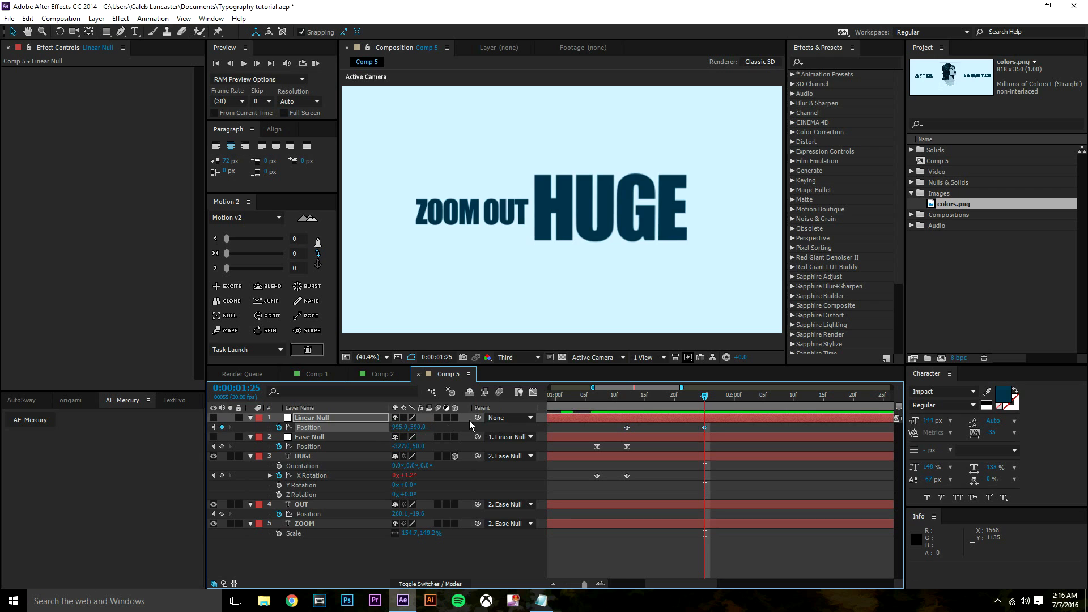
- Play and scrub through the flip and the drift from 0:00:01:08 to check how the motions blend
click(604, 398)
key(space)
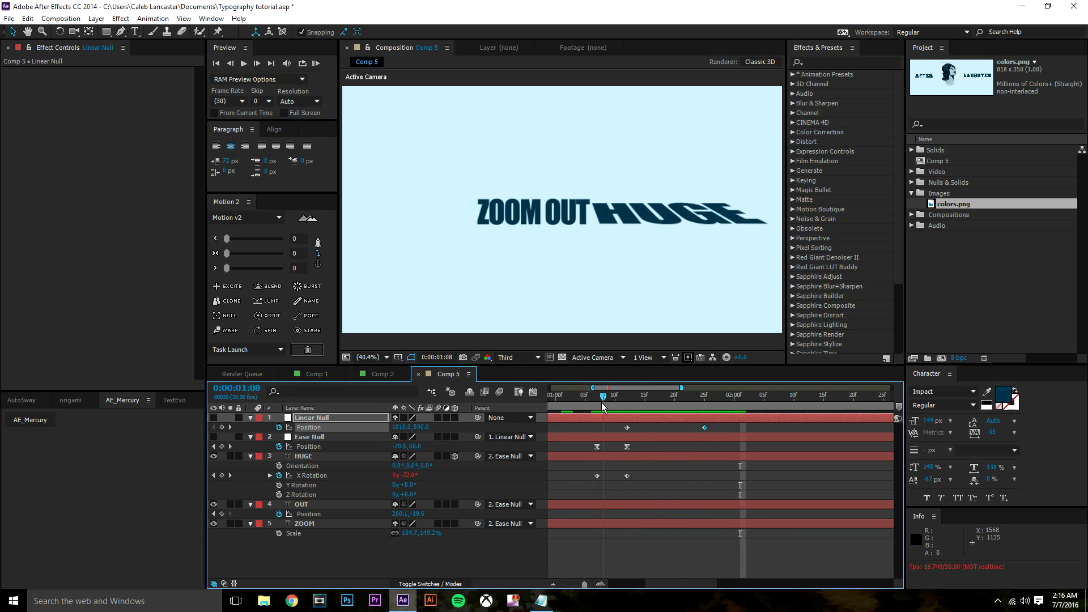
key(space)
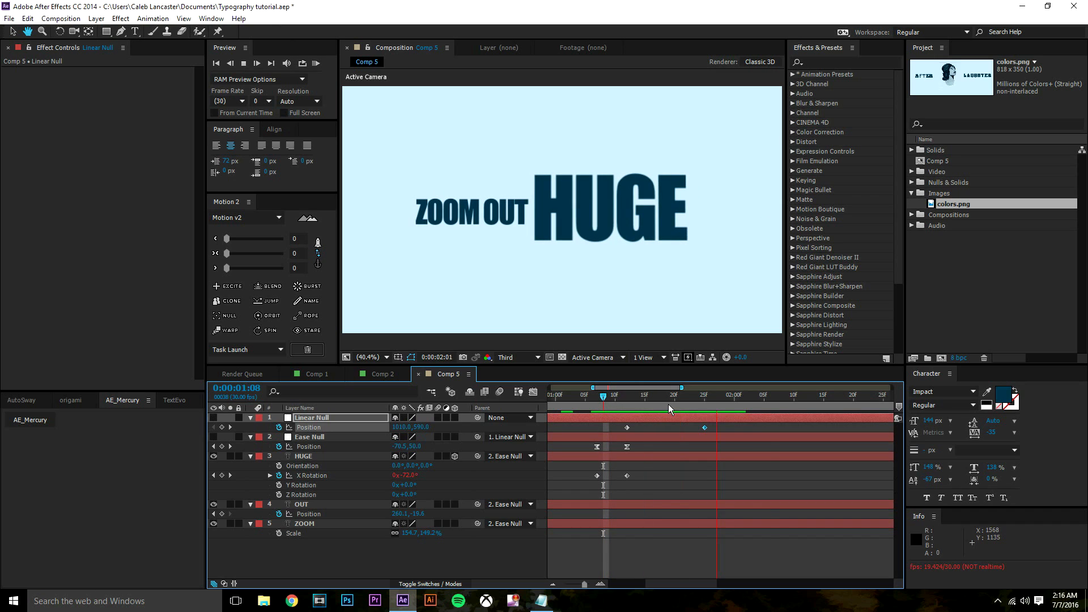
key(space)
mouse_move(679, 400)
mouse_down()
mouse_move(712, 405)
mouse_move(698, 405)
mouse_up()
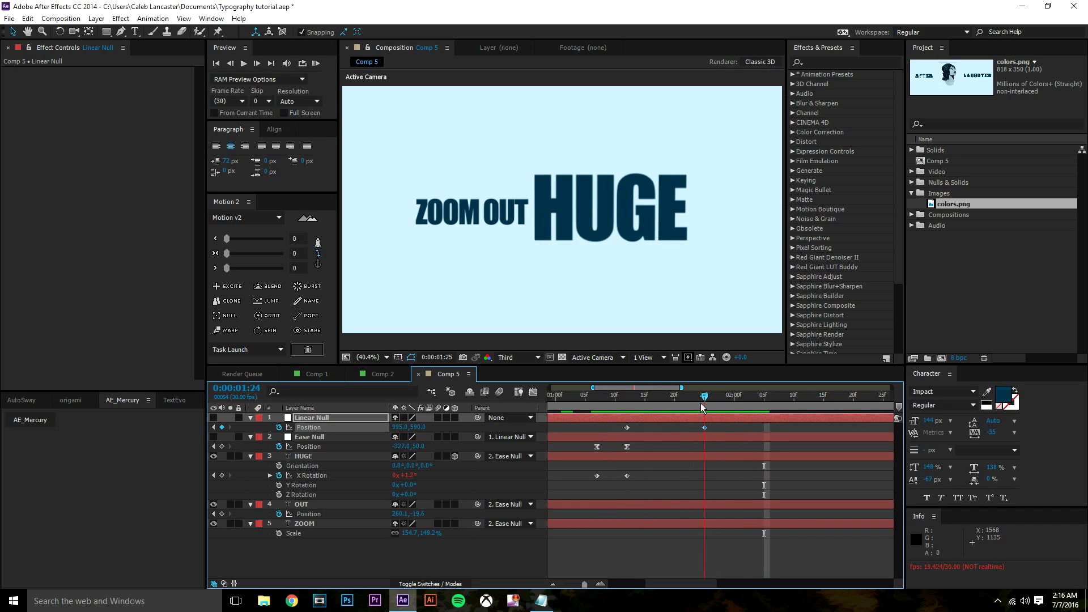
- Add a holding Position keyframe to Ease Null at 0:00:01:25, aligned with Linear Null's last Position keyframe
key(Page_Down)
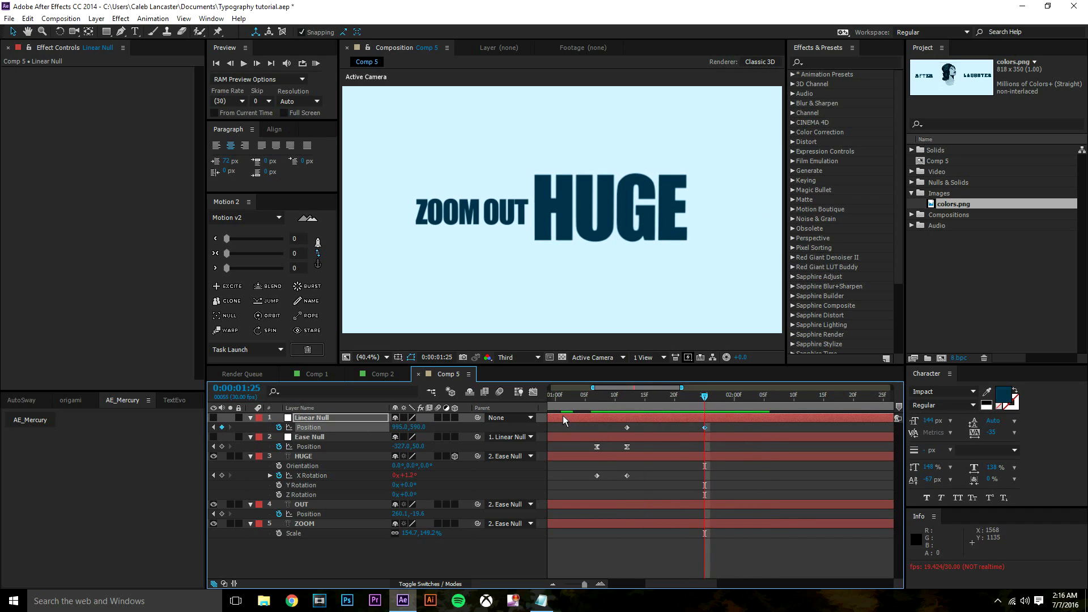
click(724, 427)
click(706, 428)
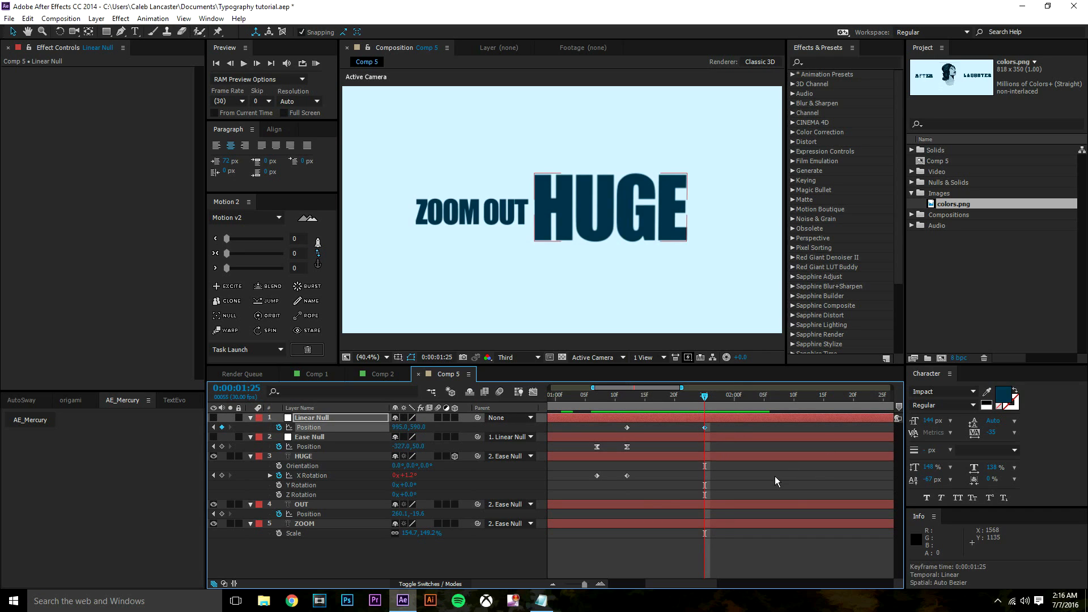
click(221, 447)
key(Page_Down)
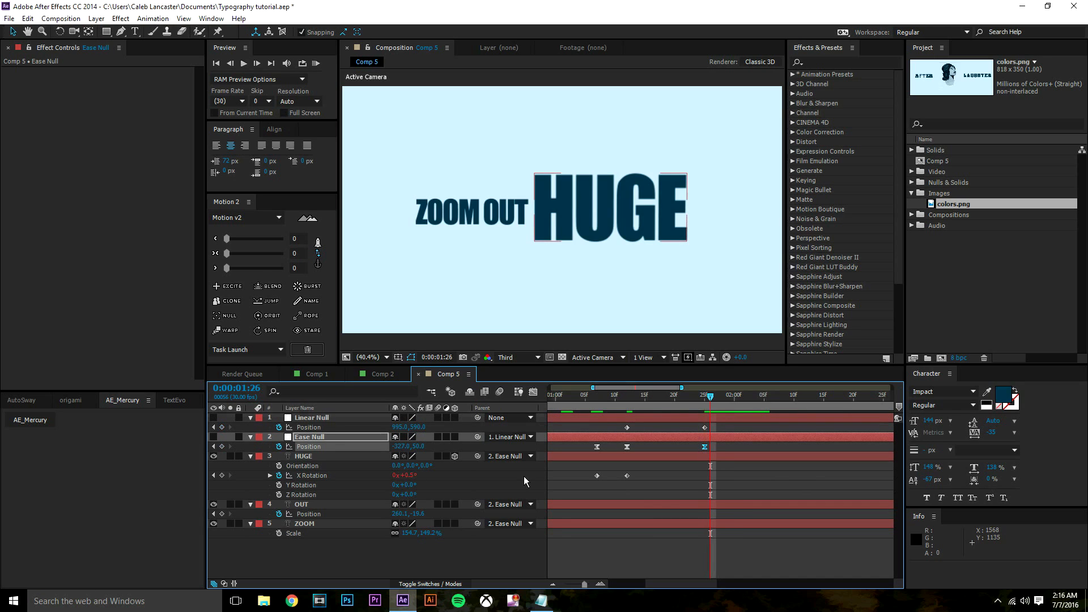
- Keyframe Ease Null's Position at 0:00:02:00 with an X value of -512, comparing the spacing with Comp 2
key(Page_Down)
key(Page_Down)
key(Page_Down)
key(Page_Down)
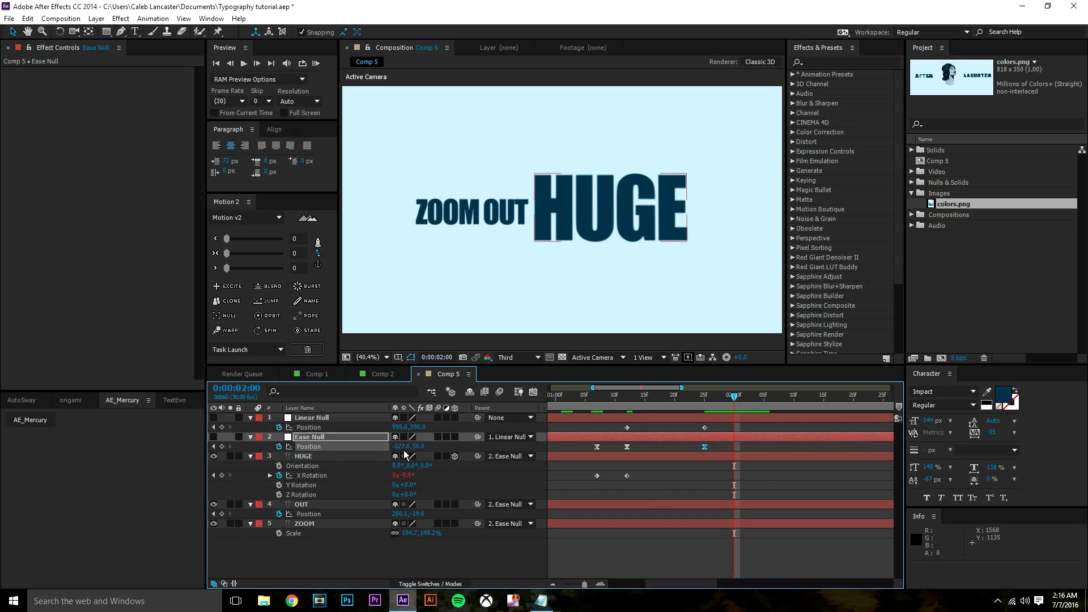
drag(400, 447, 324, 474)
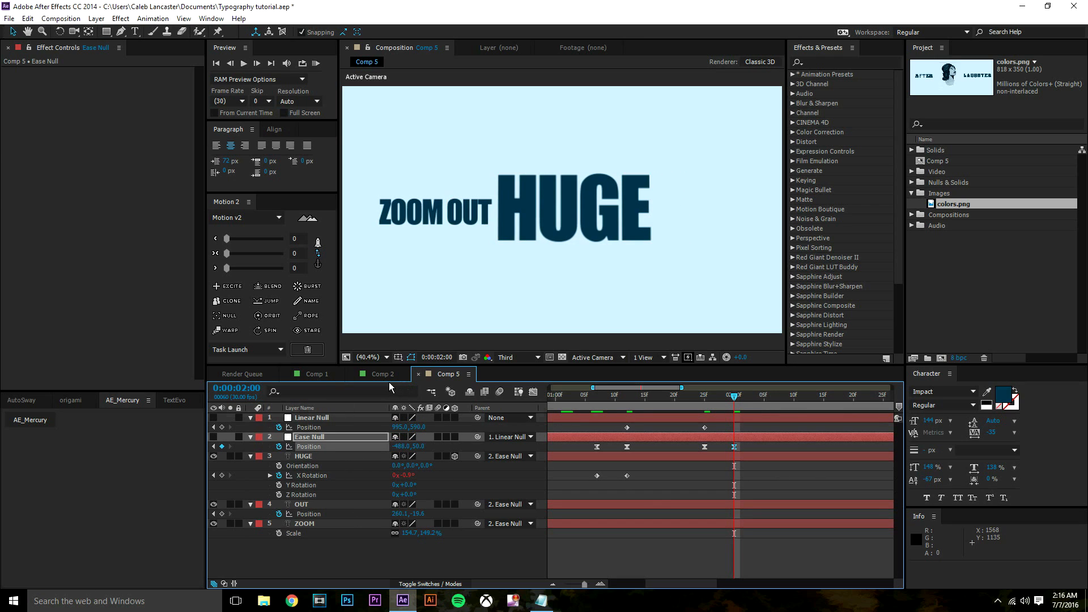
click(380, 374)
drag(558, 395, 629, 404)
click(449, 374)
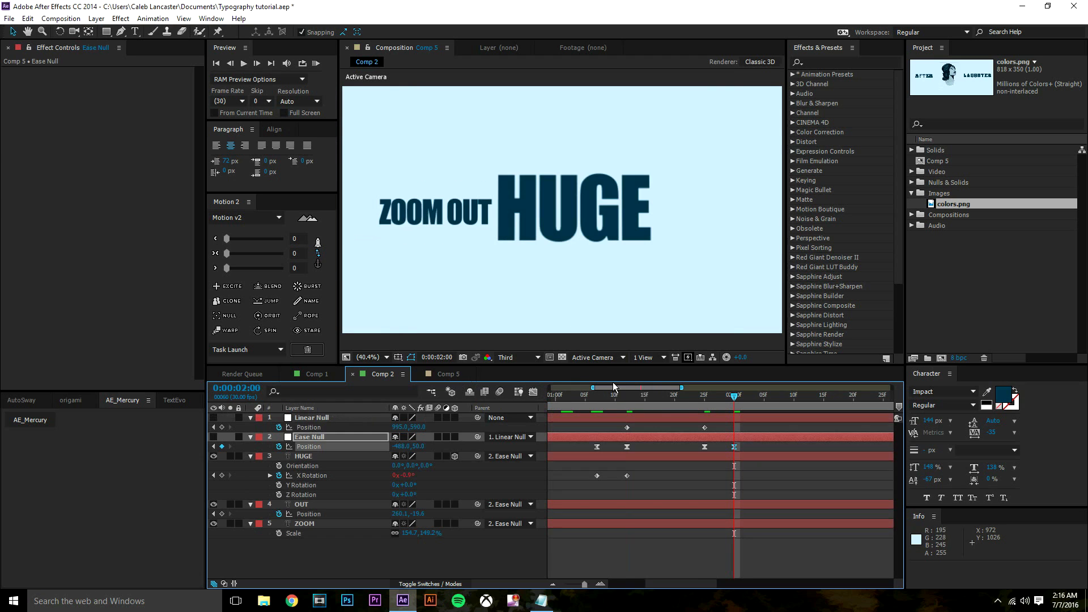
drag(399, 447, 388, 449)
- Examine the speed graph of Ease Null's Position and scrub through the slide between 0:00:01:25 and 0:00:02:00
drag(747, 446, 692, 447)
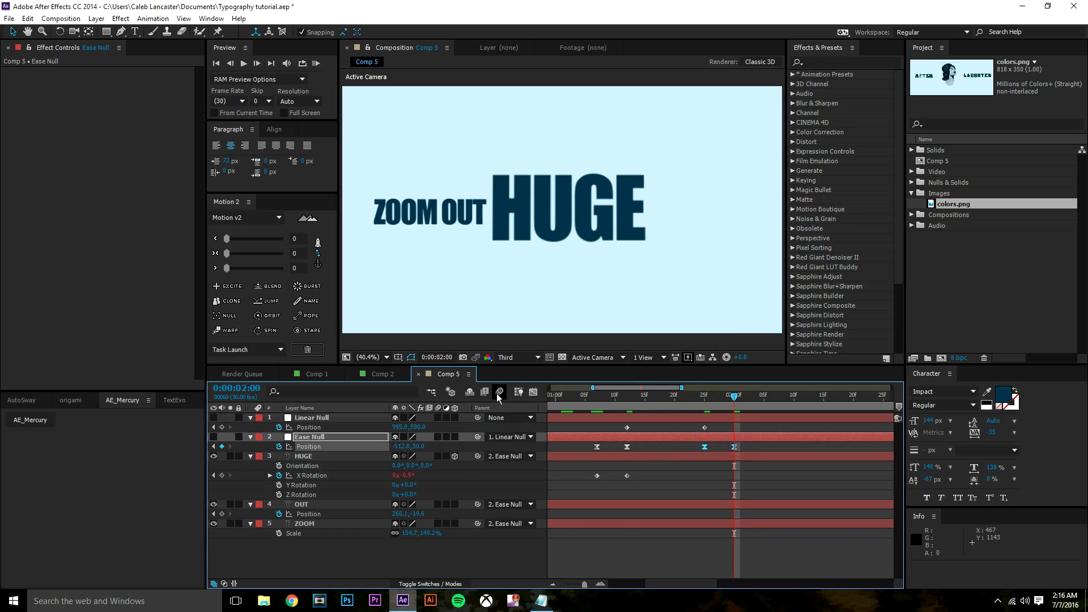
click(534, 392)
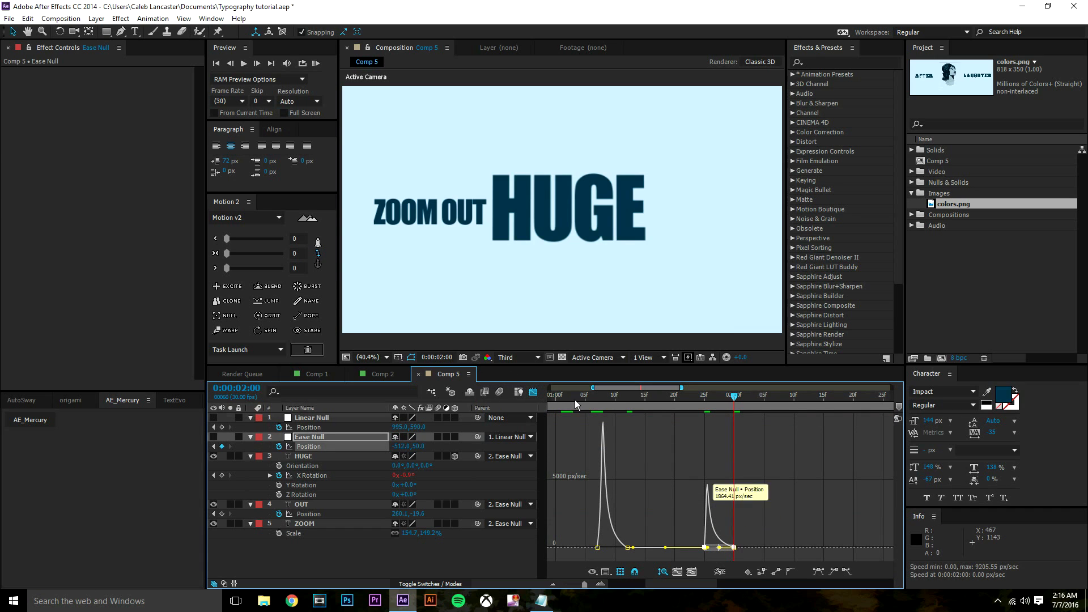
click(534, 392)
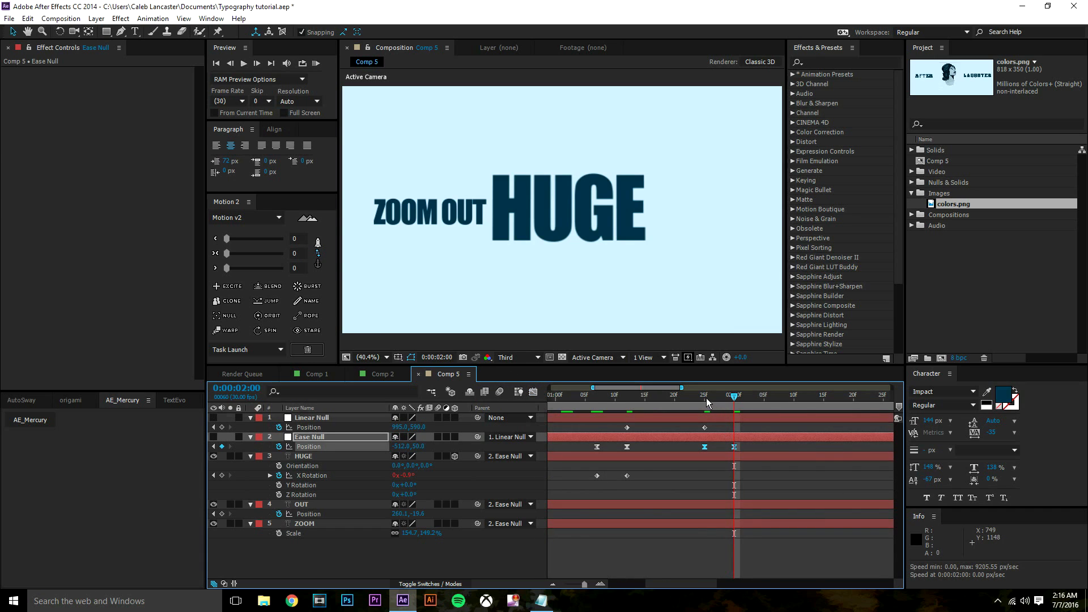
click(706, 399)
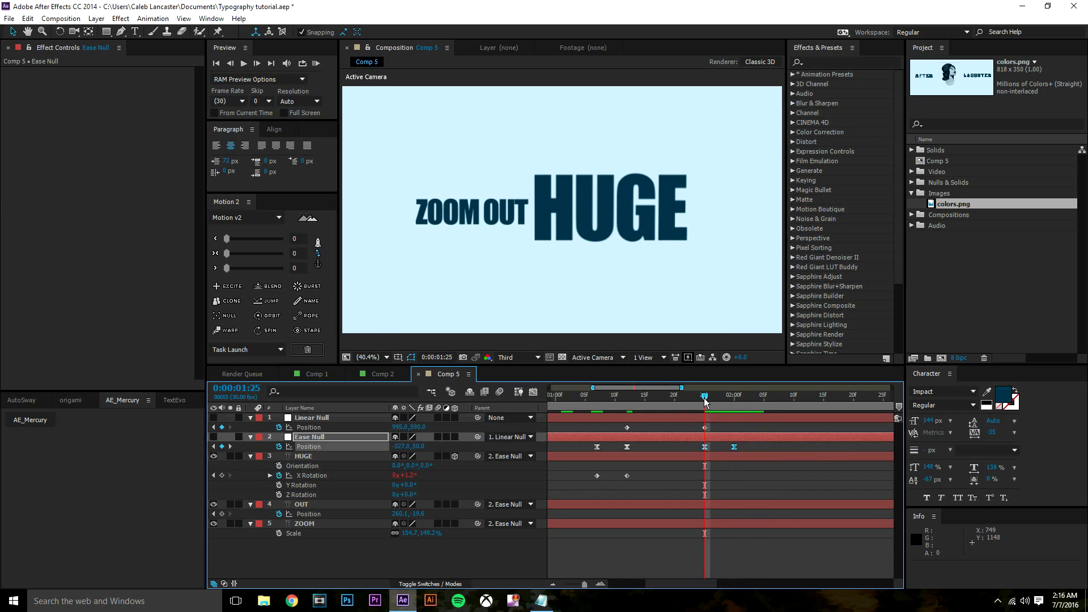
drag(705, 399, 739, 403)
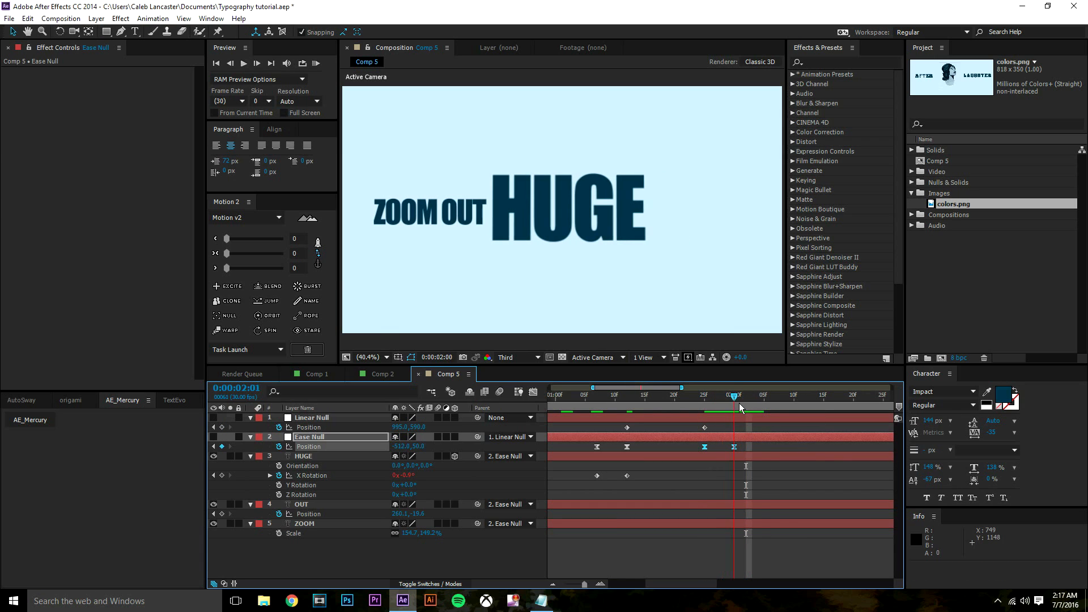
click(747, 440)
- Add a Position keyframe to Linear Null at 0:00:02:00 and another at 0:00:02:20 with X set to 980
click(730, 400)
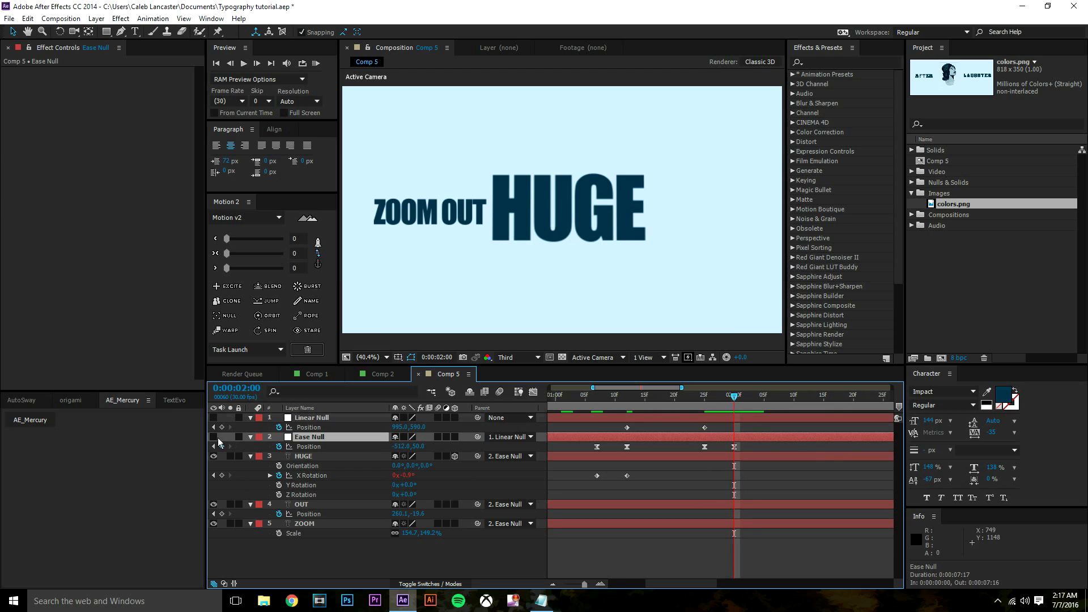
click(223, 427)
key(minus)
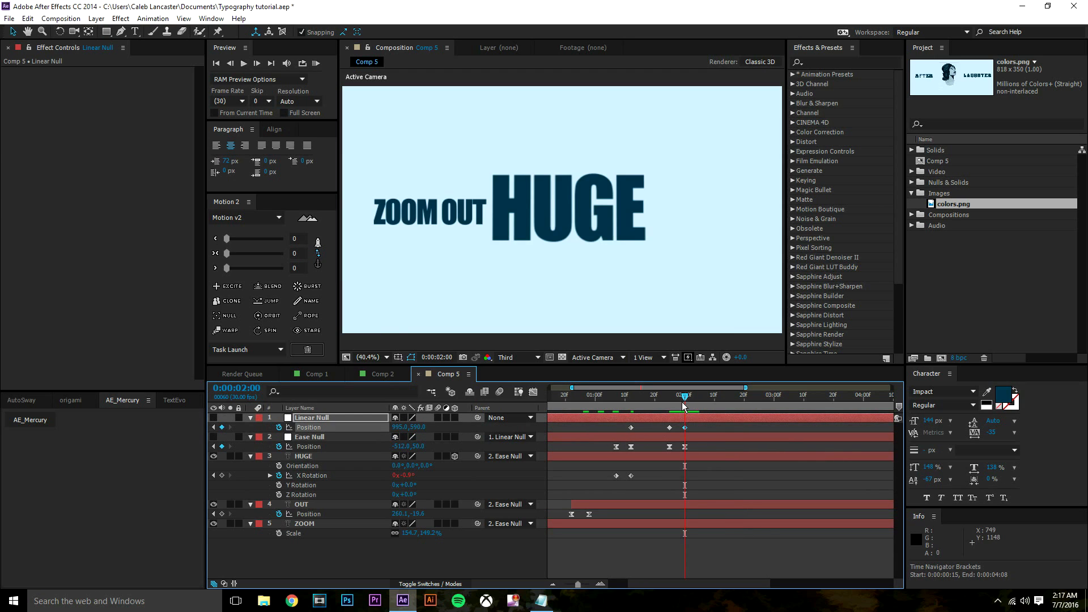
drag(682, 403, 713, 403)
click(744, 401)
drag(389, 428, 415, 428)
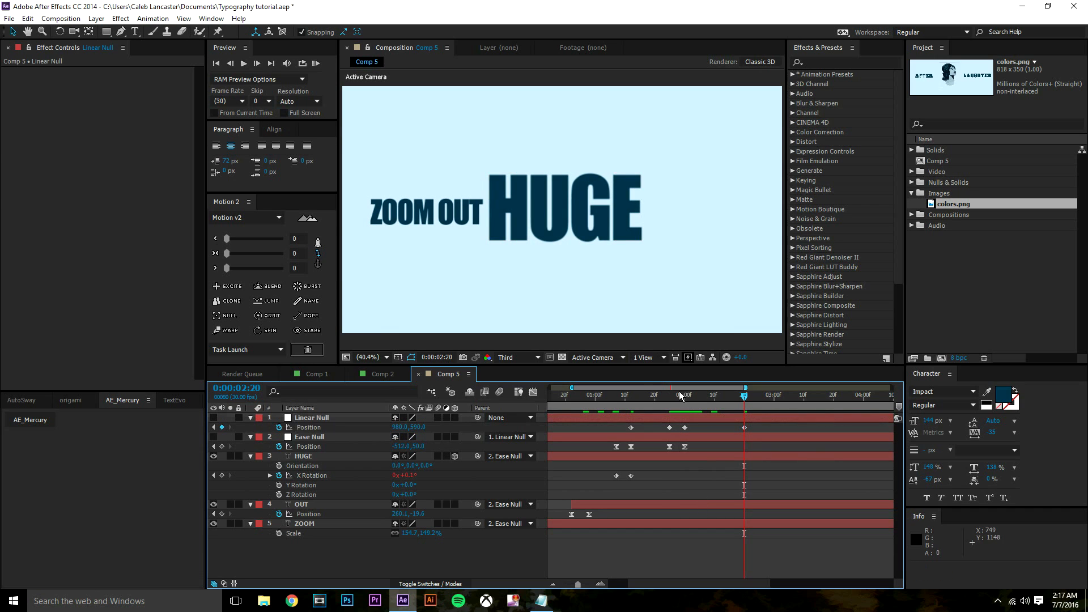
- Duplicate the HUGE text layer with the playhead at 0:00:02:02
mouse_move(679, 391)
mouse_down()
mouse_move(668, 396)
mouse_move(691, 396)
mouse_up()
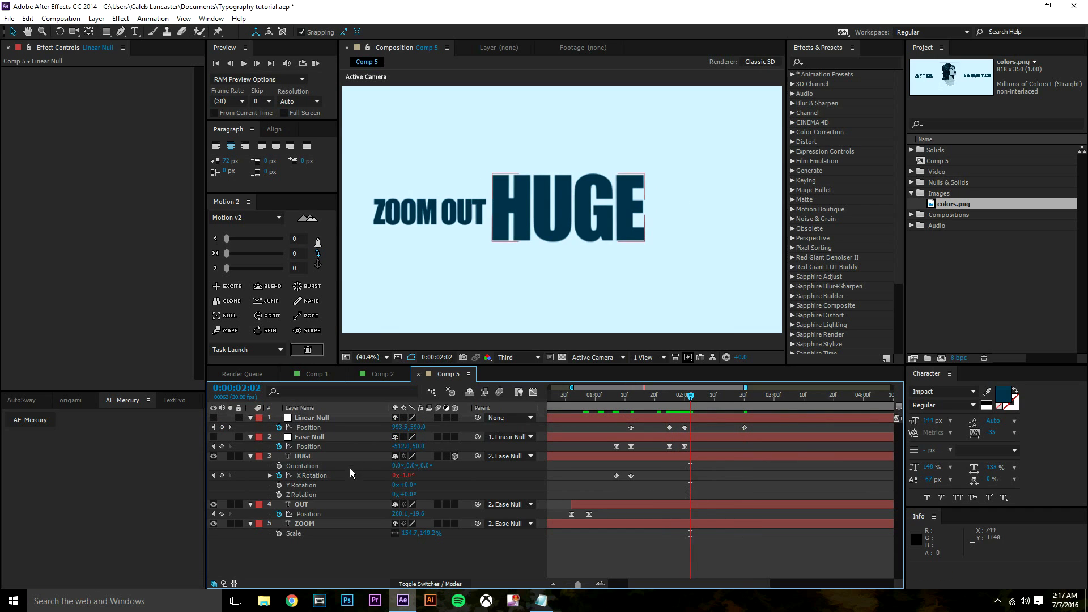
click(340, 457)
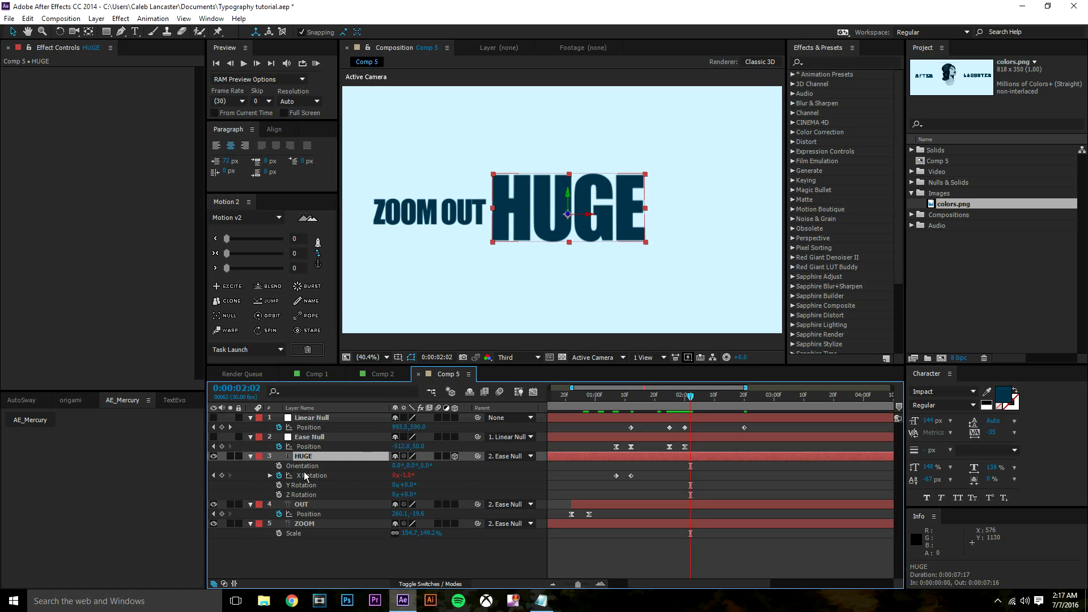
key(ctrl+d)
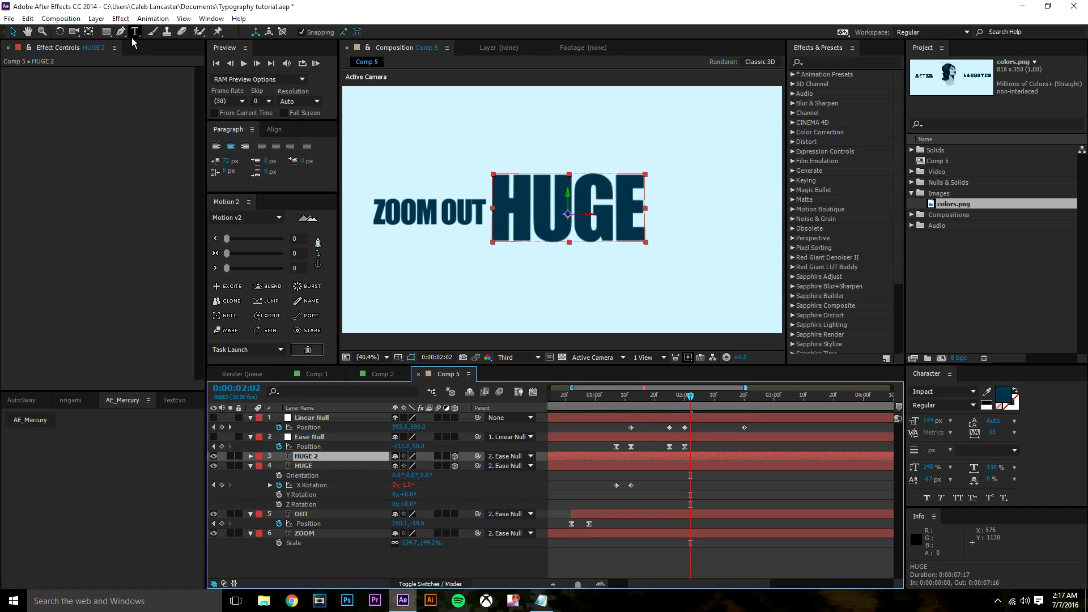
- Change the duplicated layer's wording to TEXT and move it horizontally to sit just right of HUGE
click(135, 32)
double_click(576, 244)
click(575, 239)
text(T)
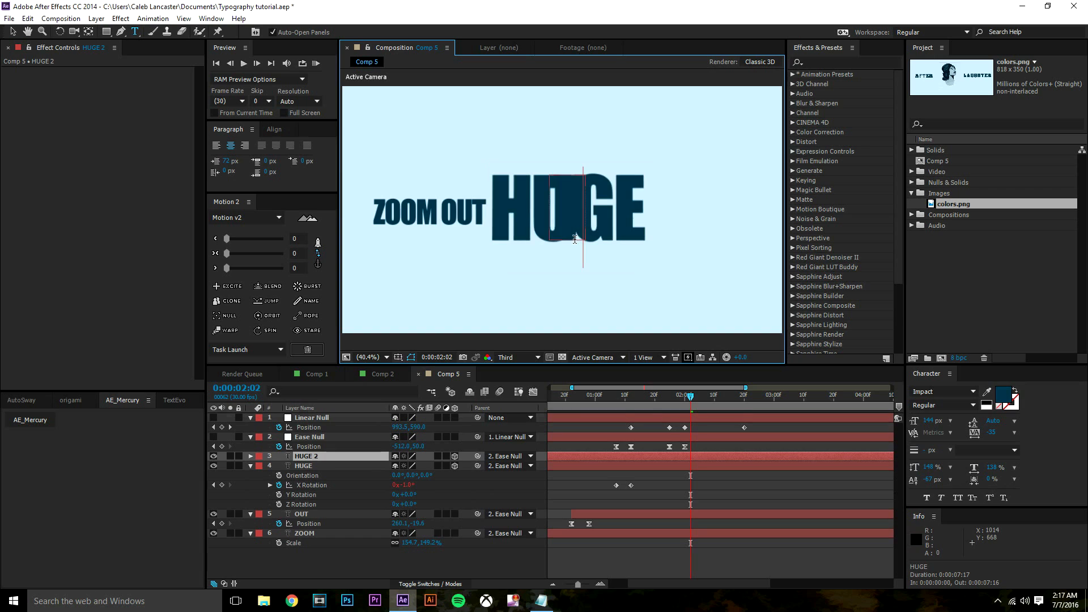
text(EXT)
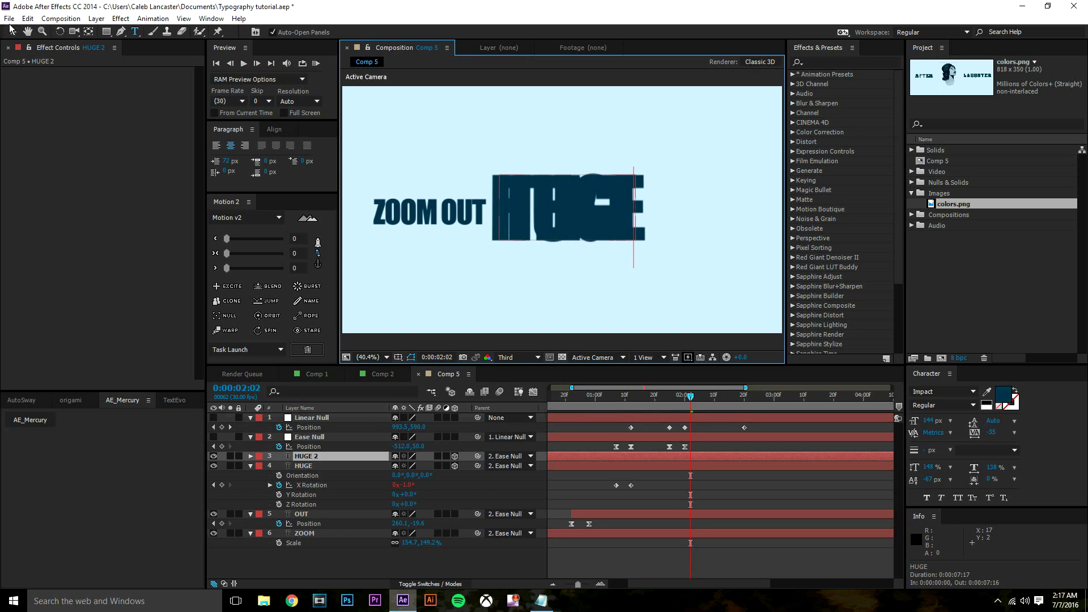
click(11, 31)
drag(587, 217, 939, 235)
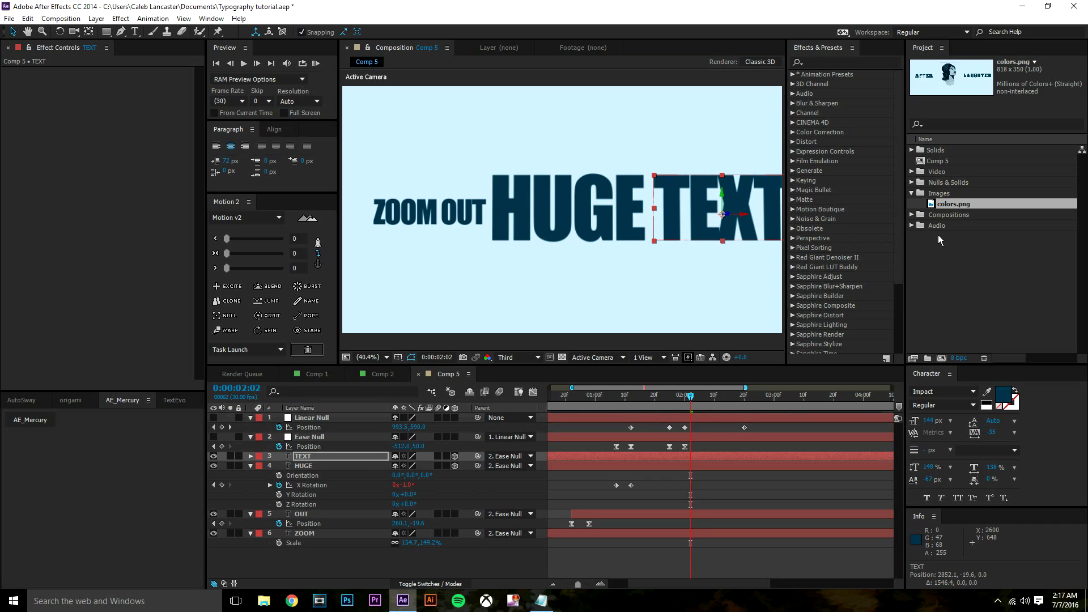
- Set Ease Null's Position X to -657 at 0:00:02:00 so the slide brings TEXT into frame, and select the HUGE layer
drag(692, 400, 686, 396)
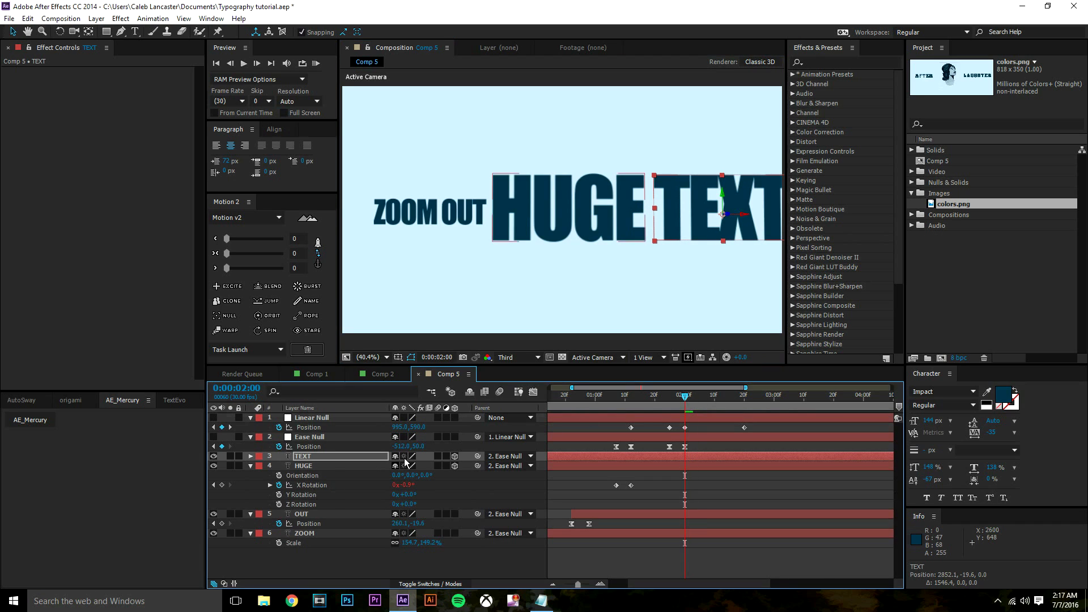
click(351, 448)
drag(355, 452, 334, 456)
click(312, 465)
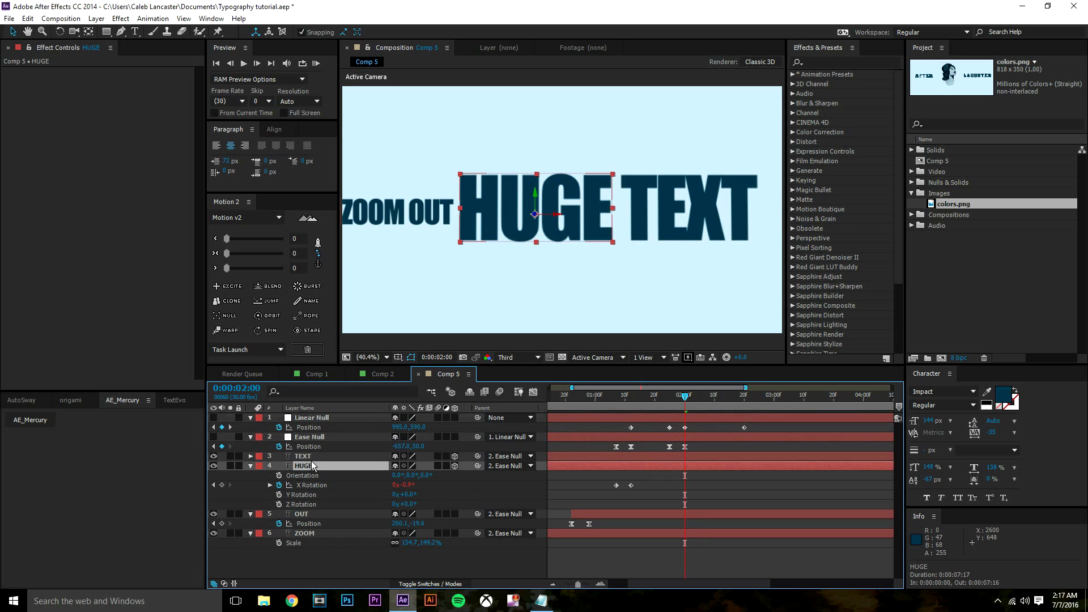
- Nudge the TEXT layer about 22 px farther from HUGE along X and check the slide around 0:00:02:00
click(652, 218)
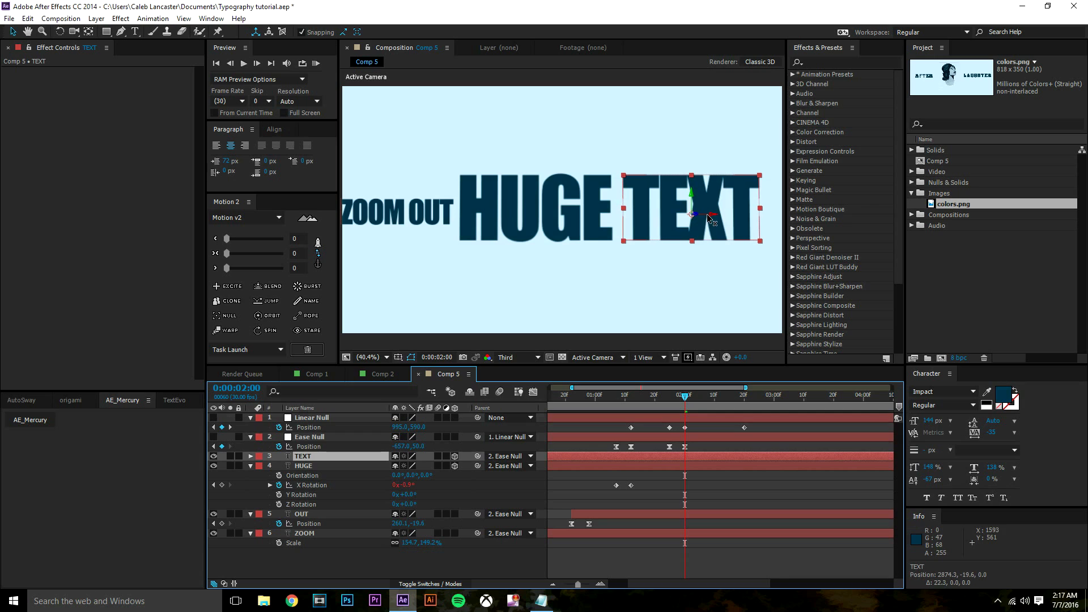
click(733, 473)
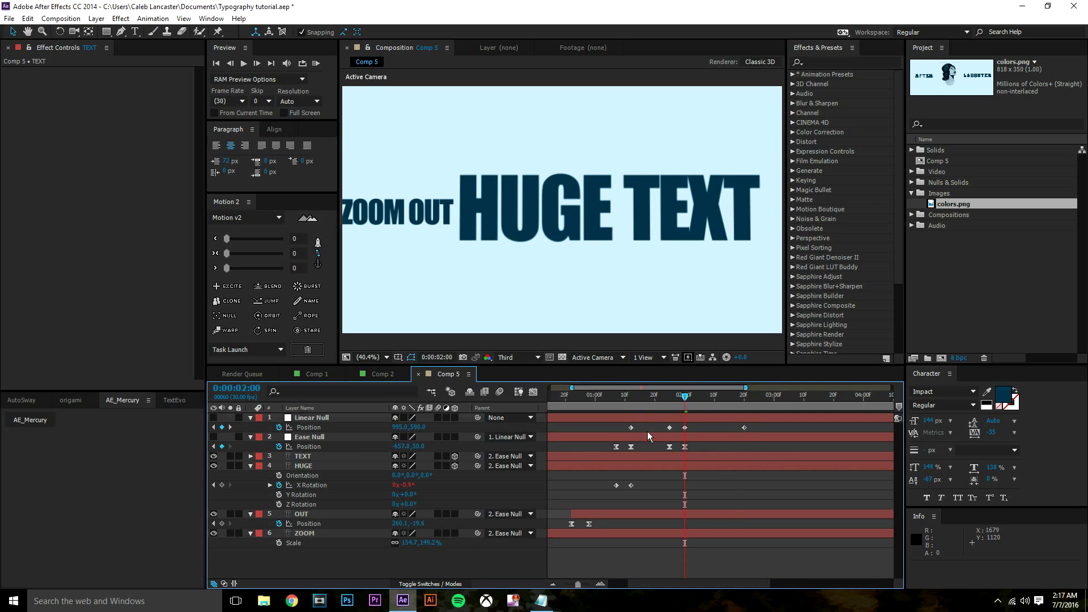
click(688, 397)
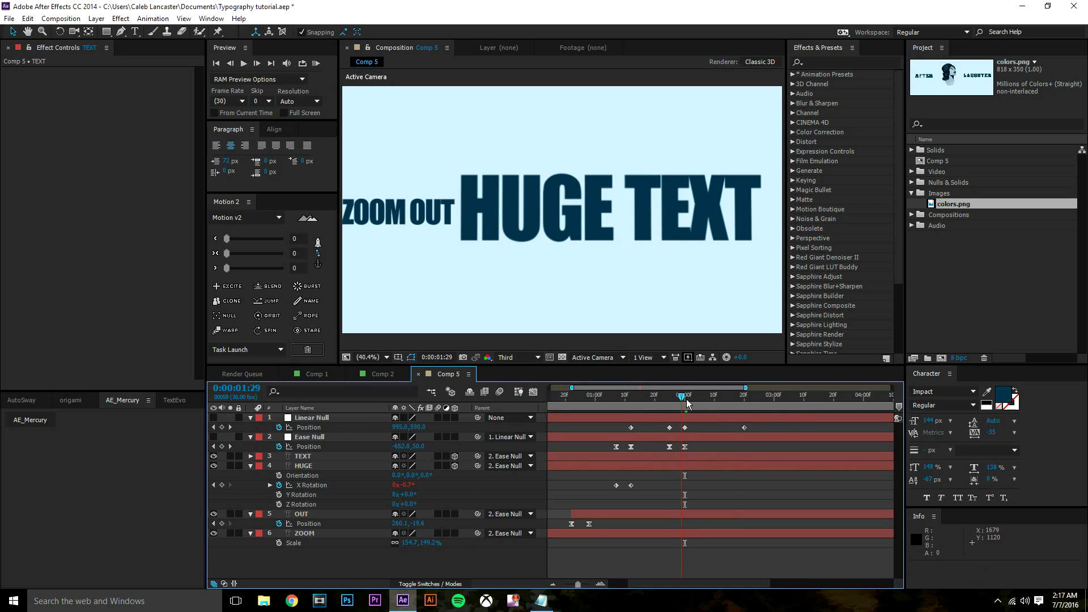
drag(689, 401, 716, 421)
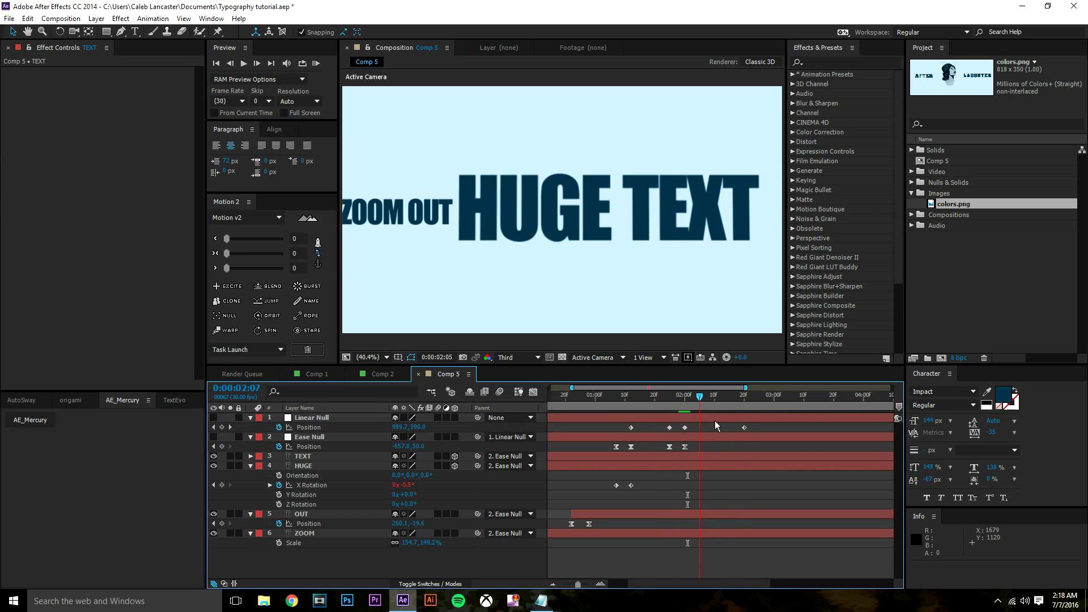
click(357, 437)
click(745, 400)
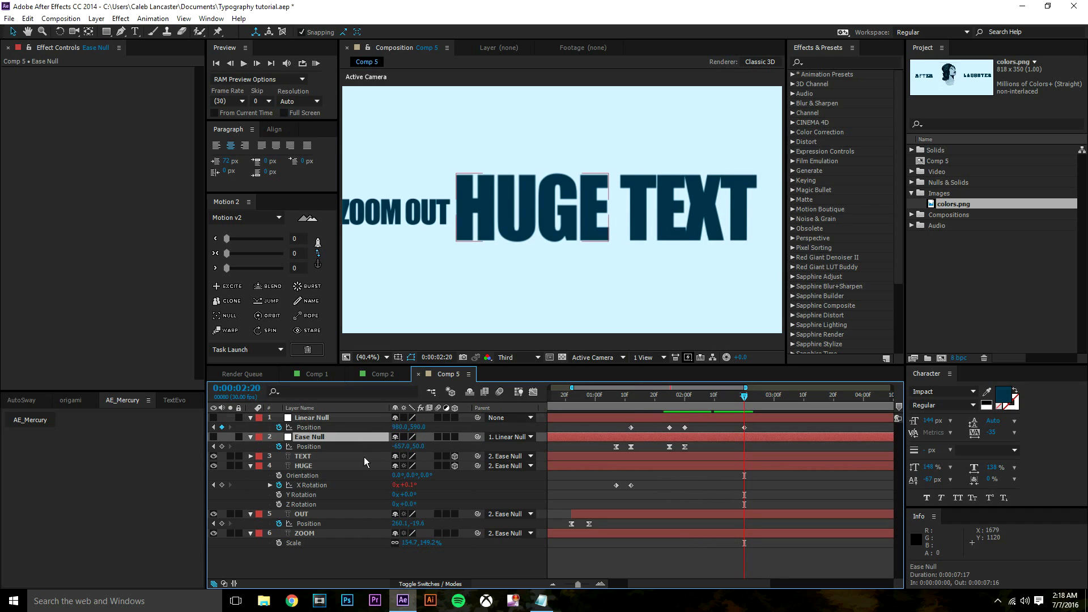
drag(401, 448, 380, 448)
key(ctrl+z)
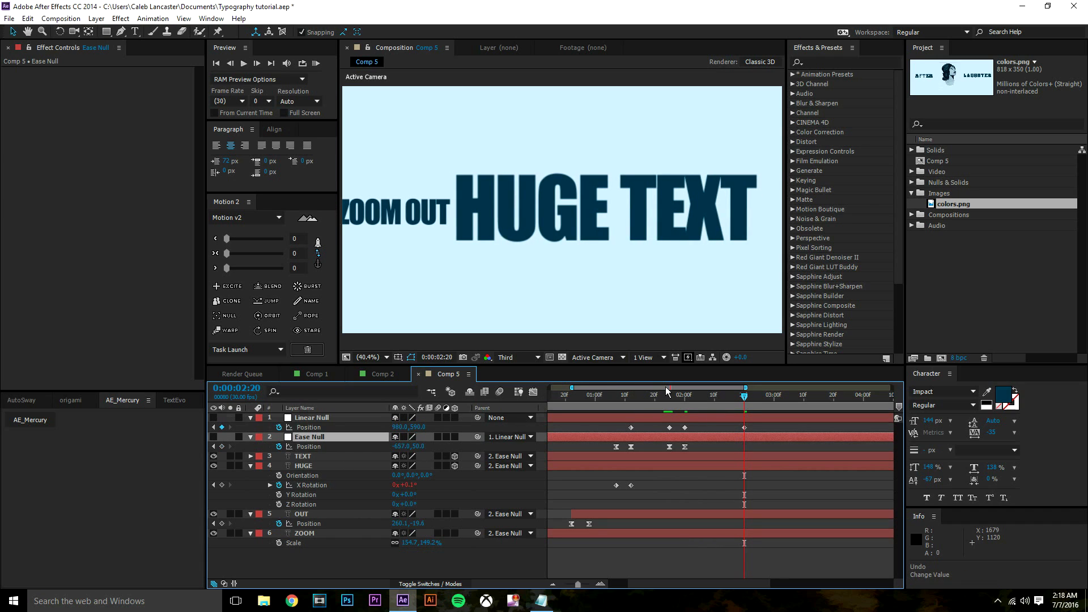
- Animate the TEXT layer's Y Rotation from 90° at 0:00:02:20 to 0° at 0:00:02:23
drag(673, 401, 744, 401)
click(318, 461)
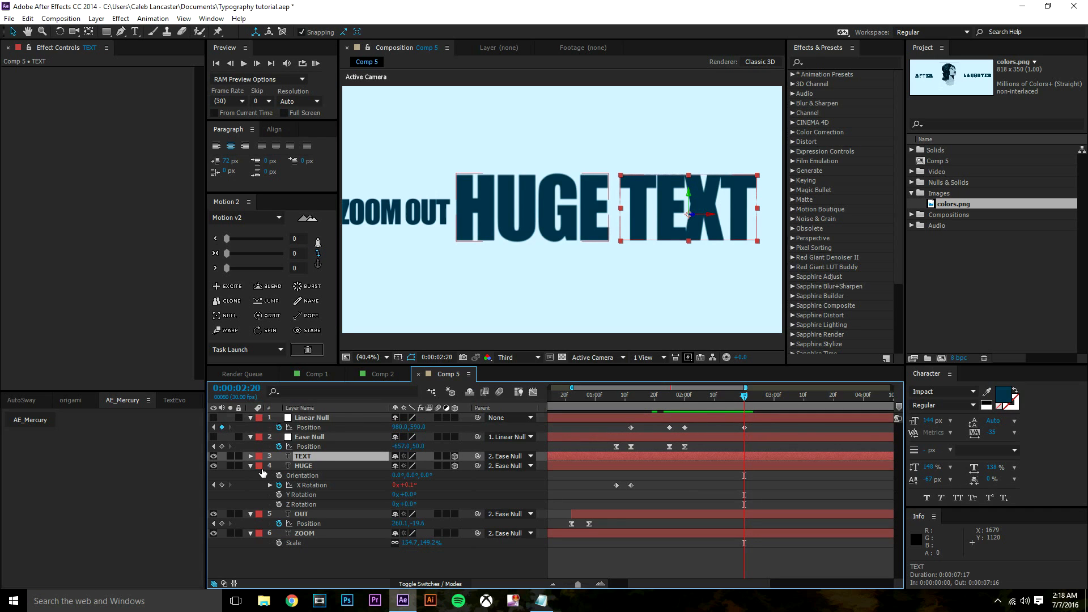
key(r)
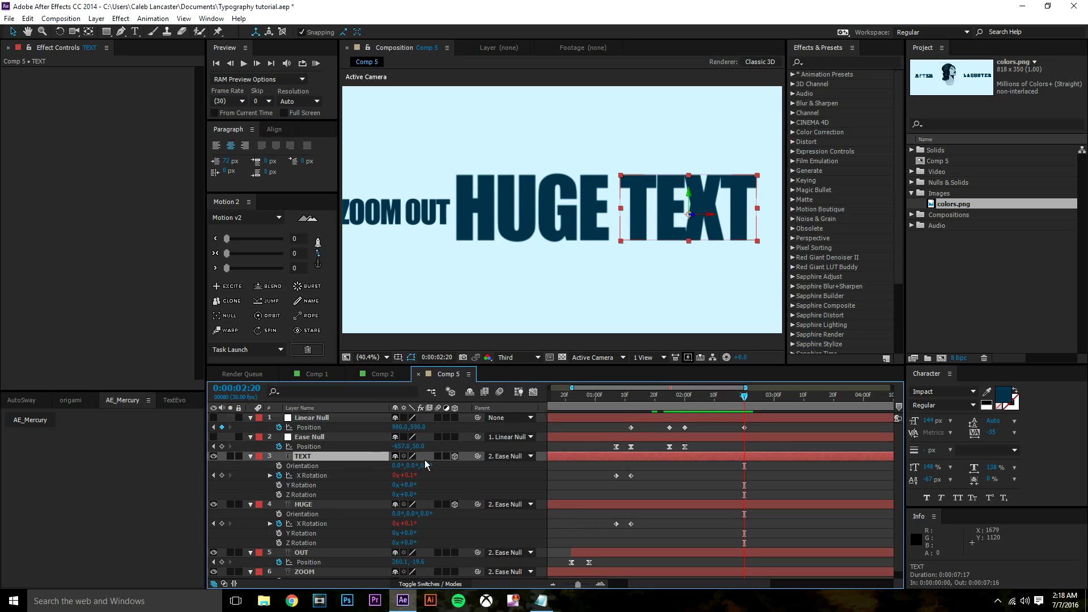
click(280, 486)
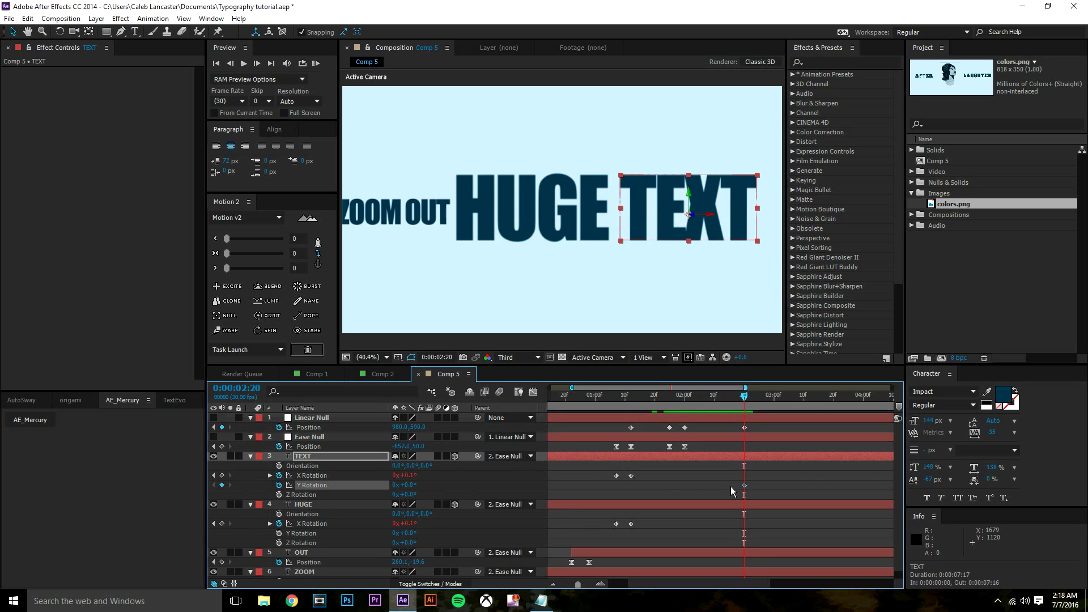
drag(745, 488, 754, 491)
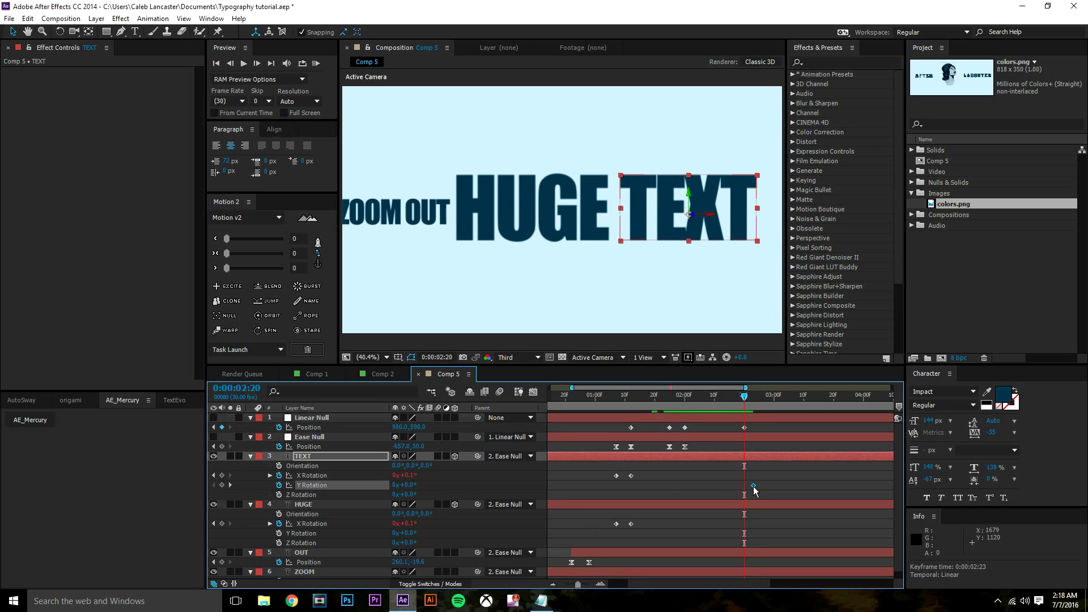
click(409, 484)
text(90)
key(Return)
click(765, 486)
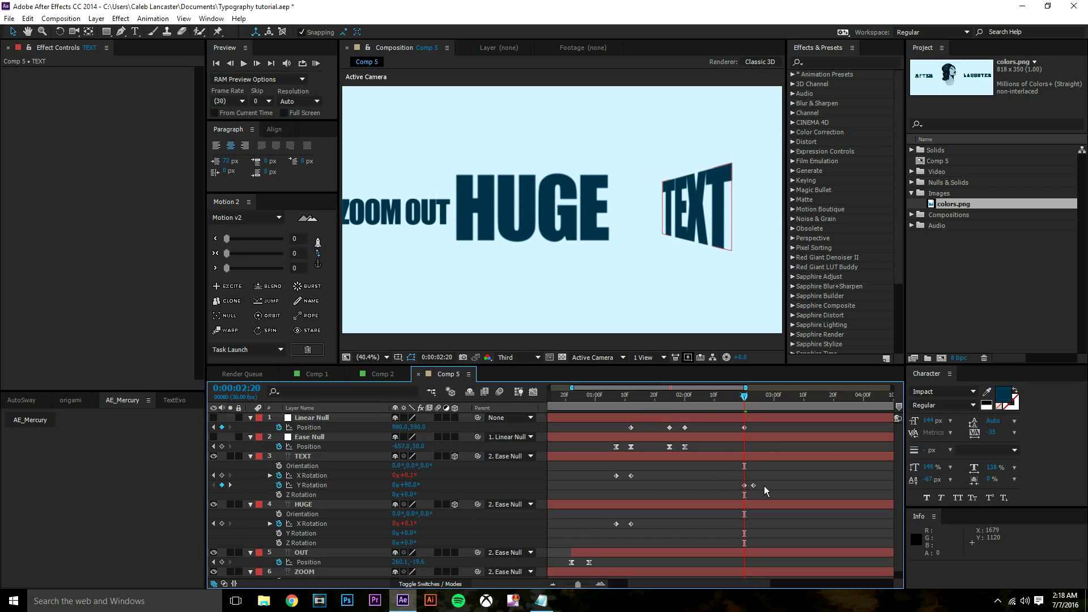
- Preview the TEXT swing and move its ending Y Rotation keyframe to 0:00:02:24
key(space)
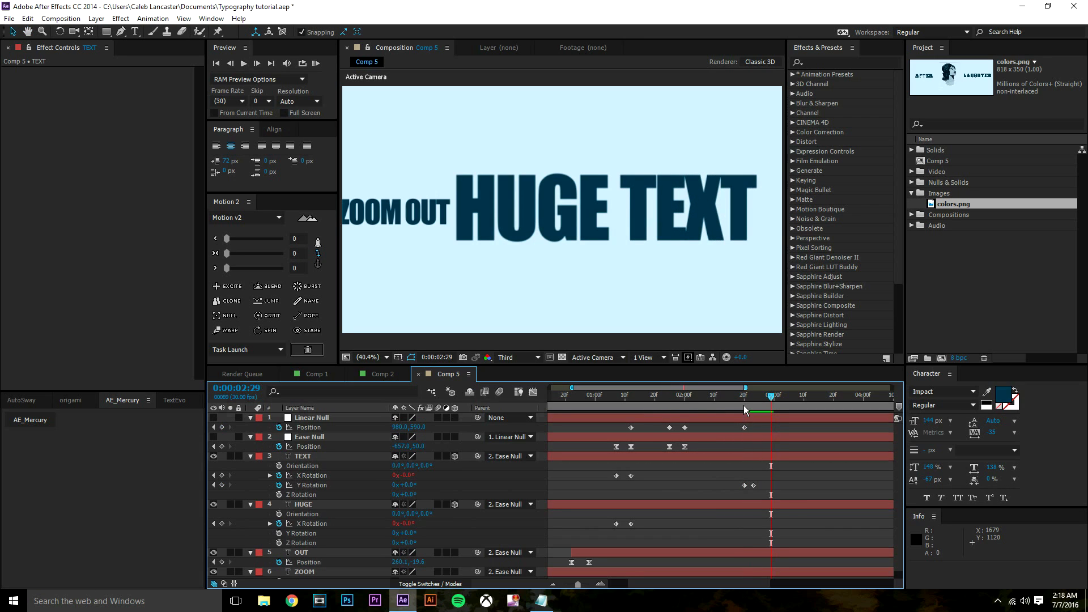
click(744, 405)
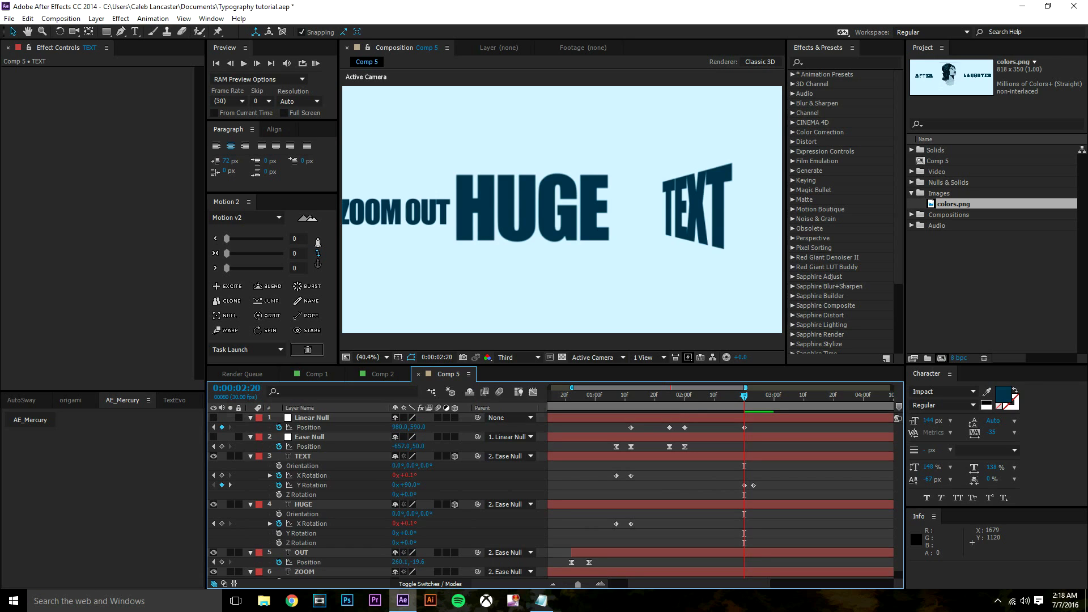
click(782, 495)
drag(753, 485, 756, 486)
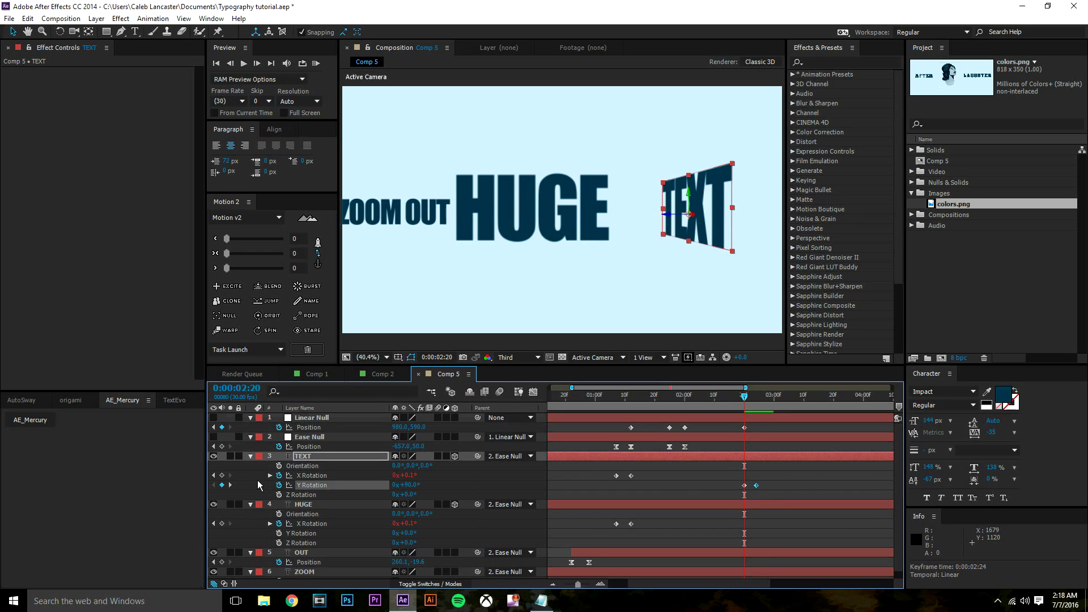
- Copy the bounce expression from TEXT's X Rotation and apply it to TEXT's Y Rotation
alt+click(279, 476)
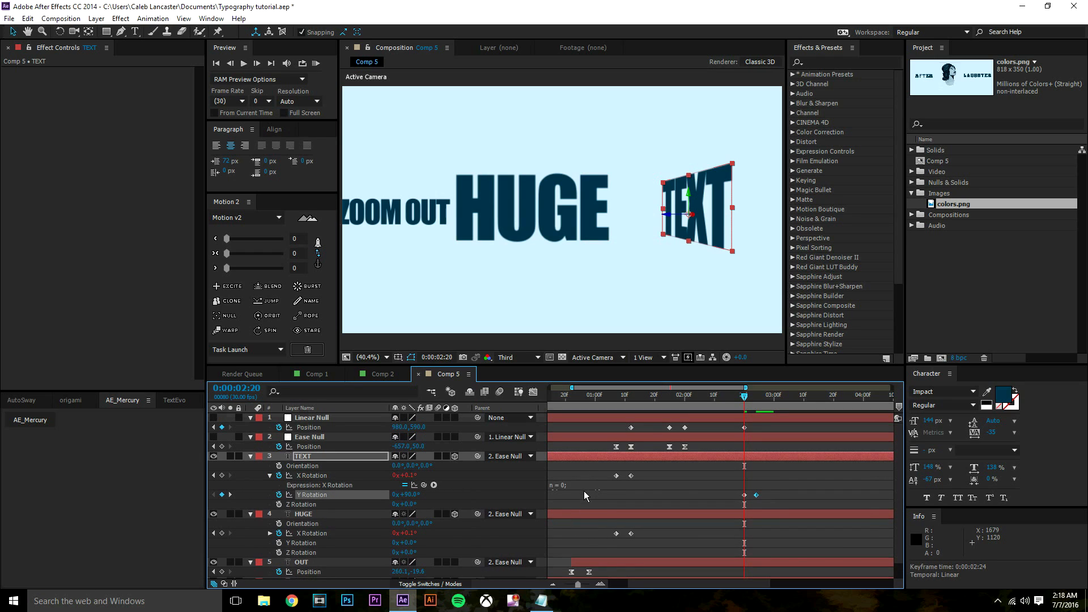
key(ctrl+v)
click(802, 474)
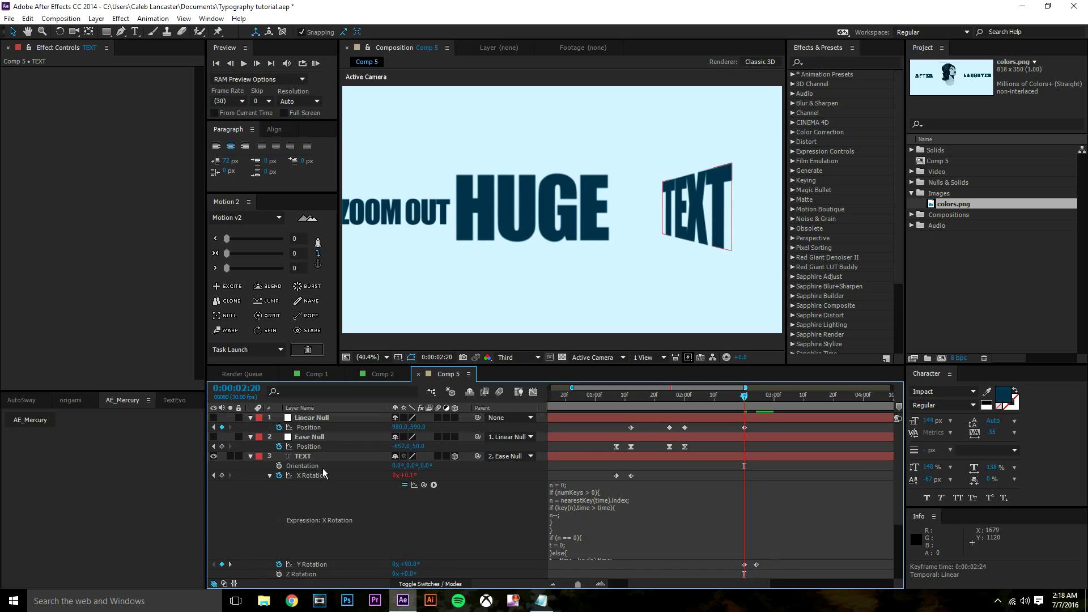
click(270, 476)
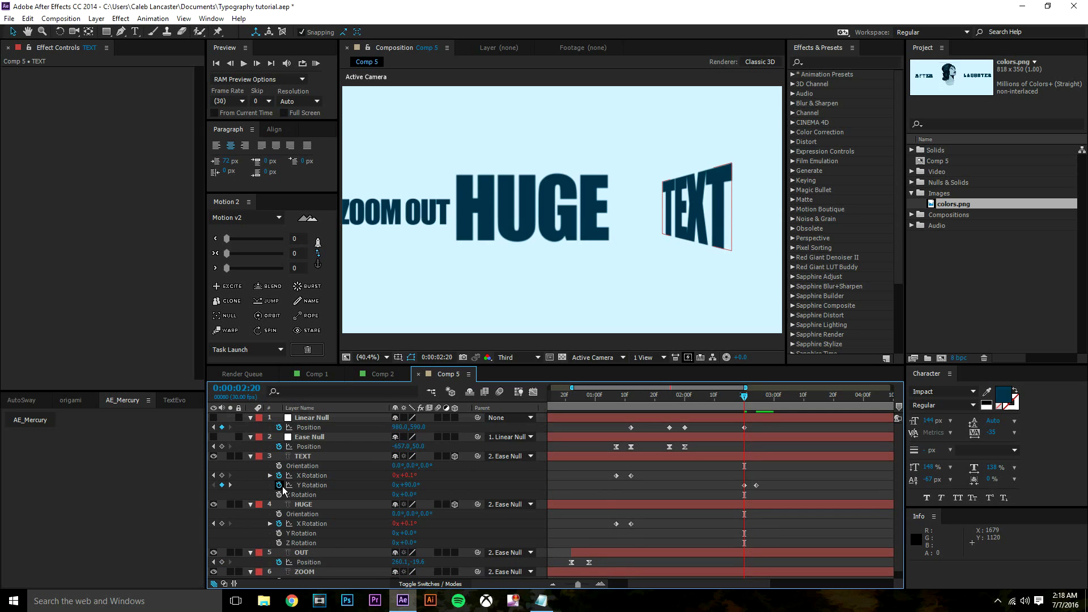
alt+click(279, 485)
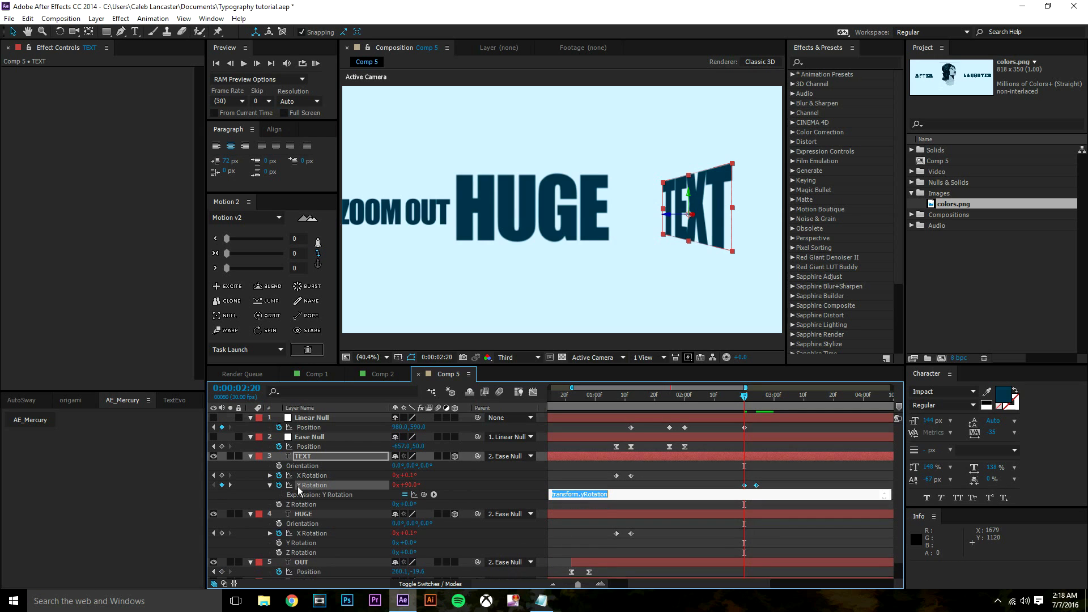
click(552, 502)
- Delete both X Rotation keyframes on TEXT and trim the layer's in point to 0:00:02:20
drag(639, 472, 612, 478)
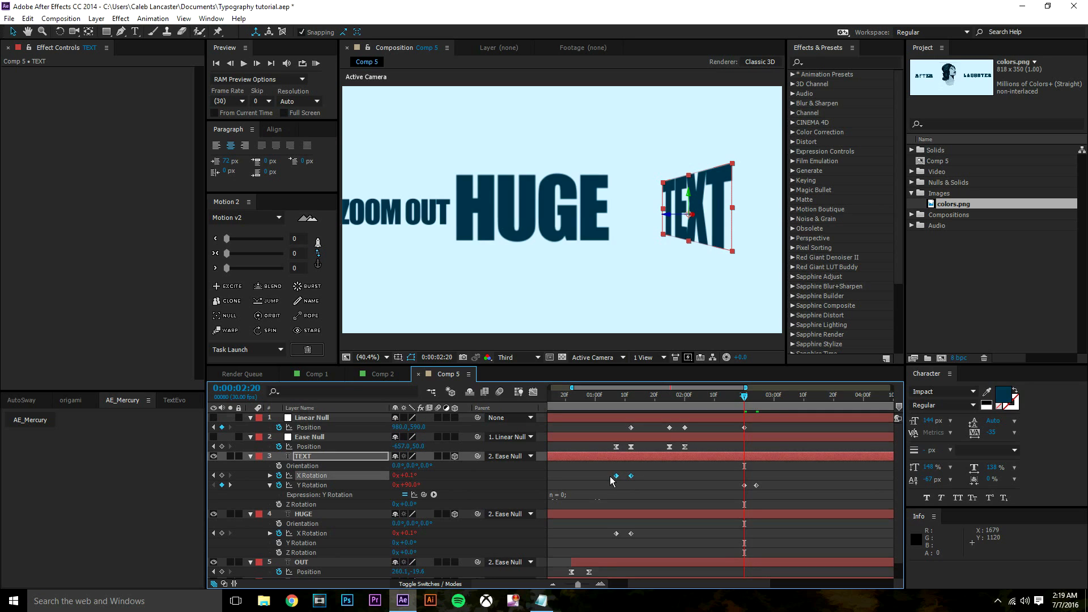
key(Delete)
key(alt+bracketleft)
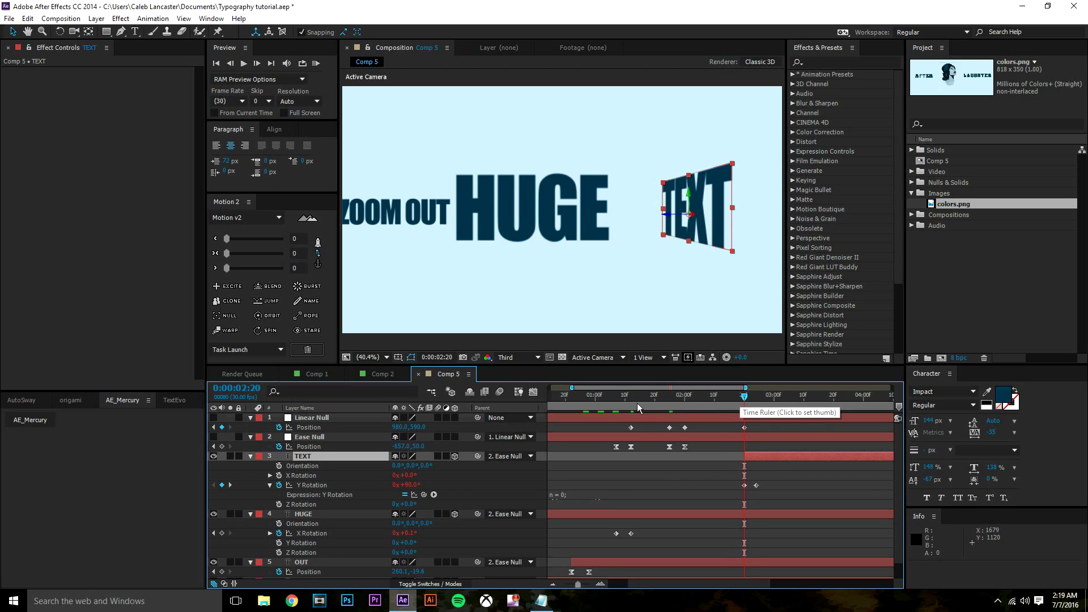
- Shift the TEXT layer earlier in time so it starts at 0:00:01:25, and preview its entrance
click(674, 400)
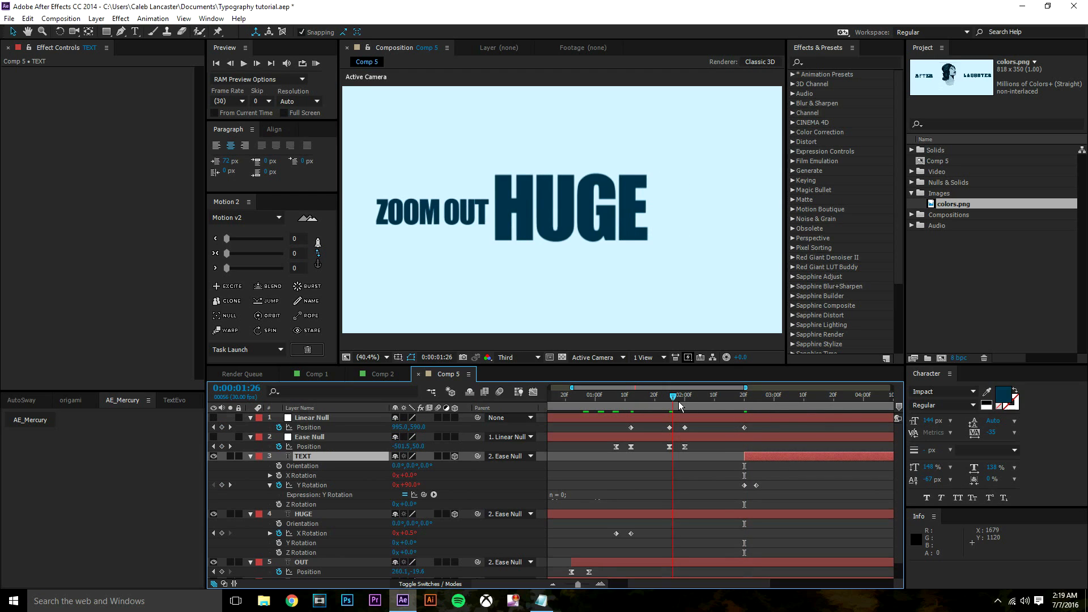
drag(760, 454, 681, 469)
drag(676, 394, 670, 393)
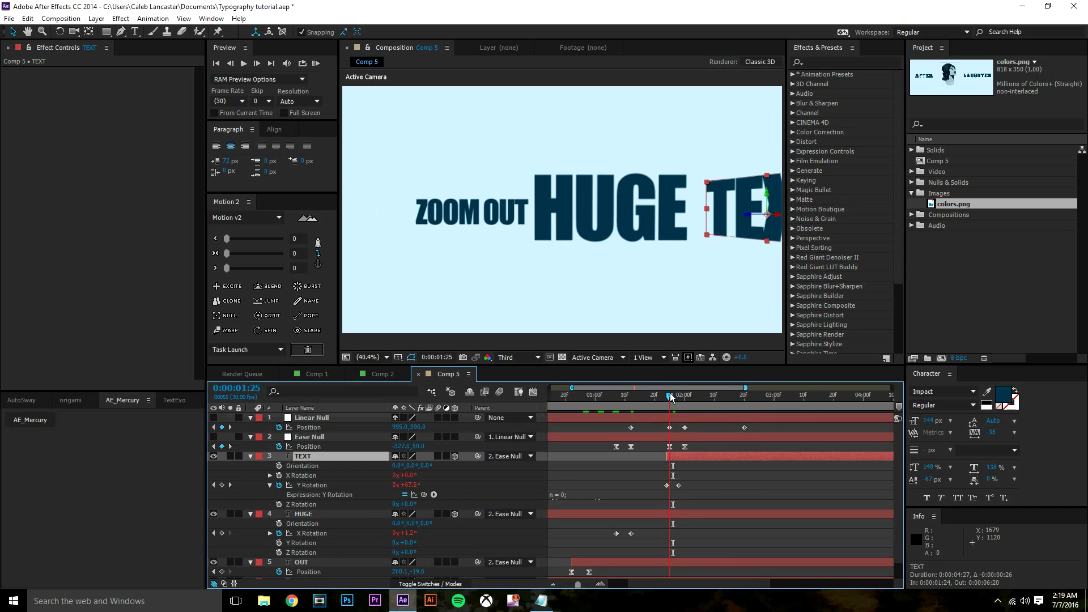
drag(681, 457, 681, 457)
key(space)
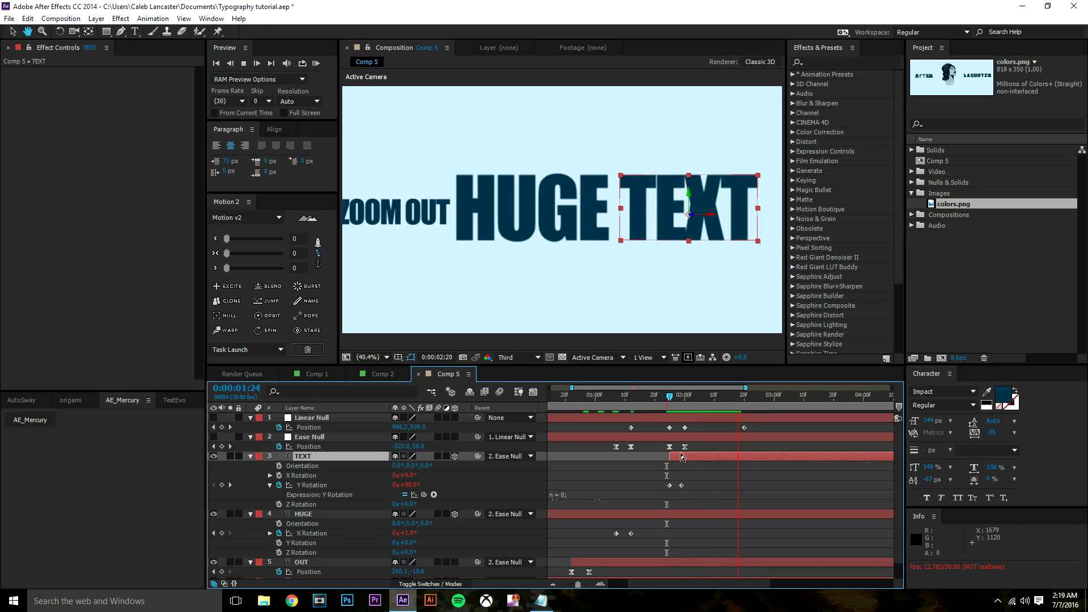
key(space)
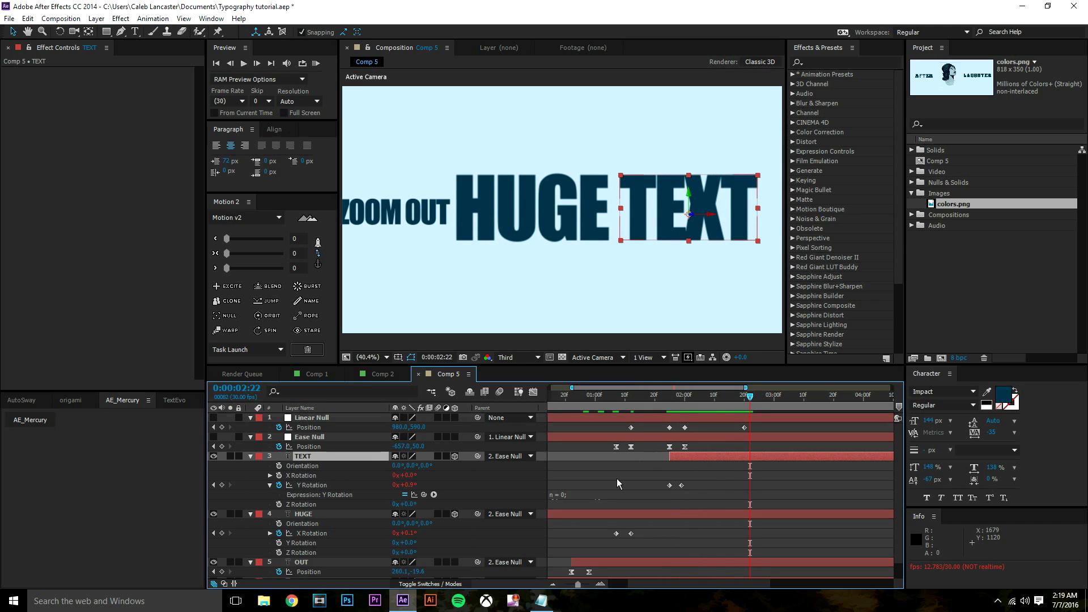
- Edit the freq value in the bounce expression on TEXT's Y Rotation and collapse the layer's properties
click(566, 495)
scroll(573, 573, down, 3)
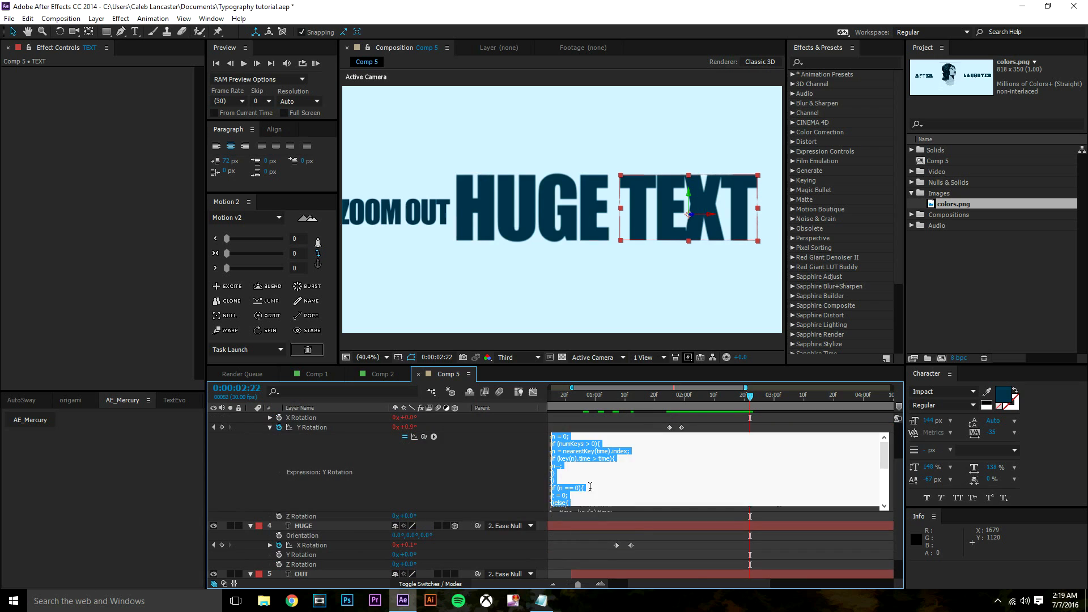
scroll(591, 487, down, 2)
scroll(590, 487, down, 1)
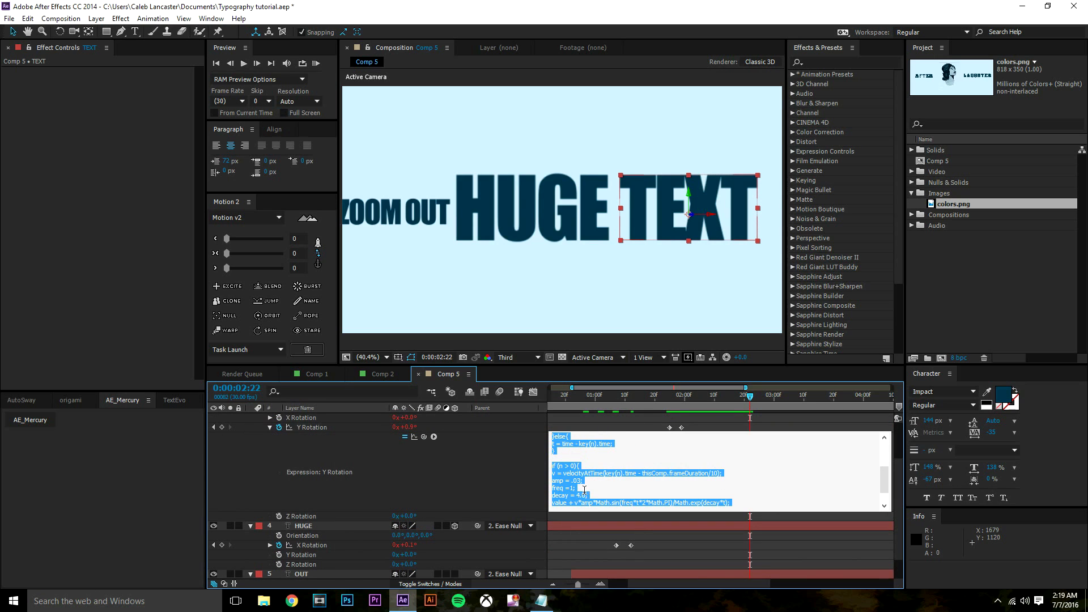
click(582, 488)
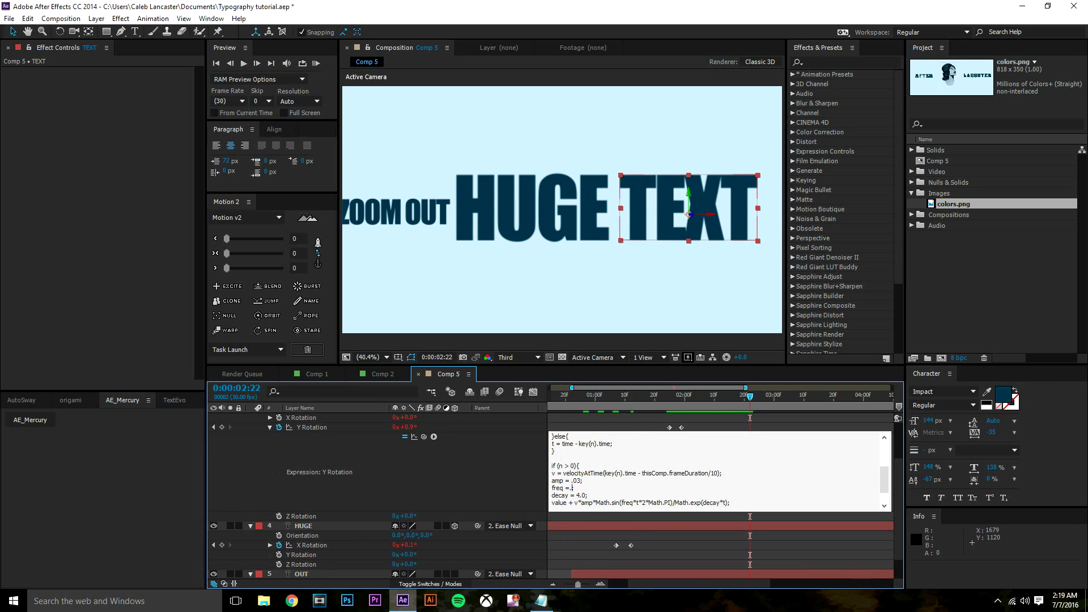
click(590, 426)
scroll(250, 460, up, 2)
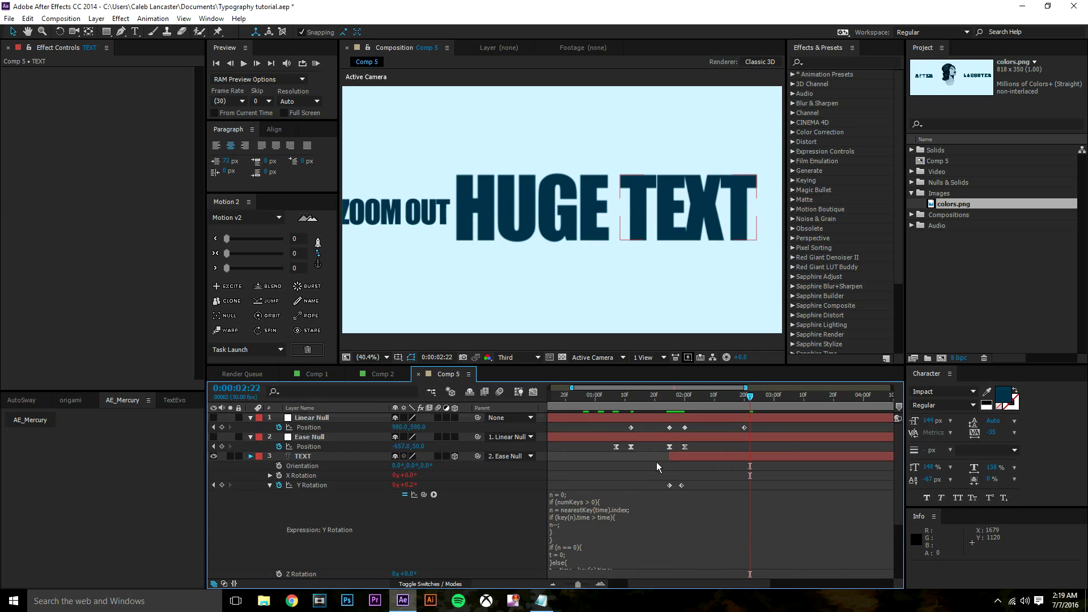
- Preview the TEXT swing-in from 0:00:01:25 and scrub through the slide into place
click(673, 398)
key(space)
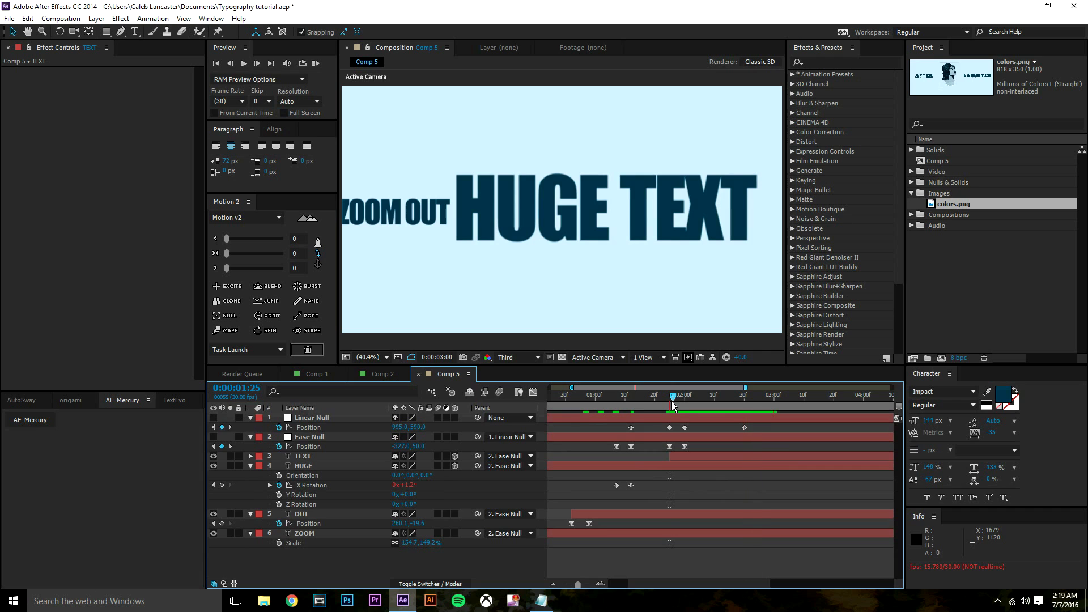
key(space)
mouse_move(672, 402)
mouse_down()
mouse_move(689, 402)
mouse_move(668, 406)
mouse_move(682, 414)
mouse_up()
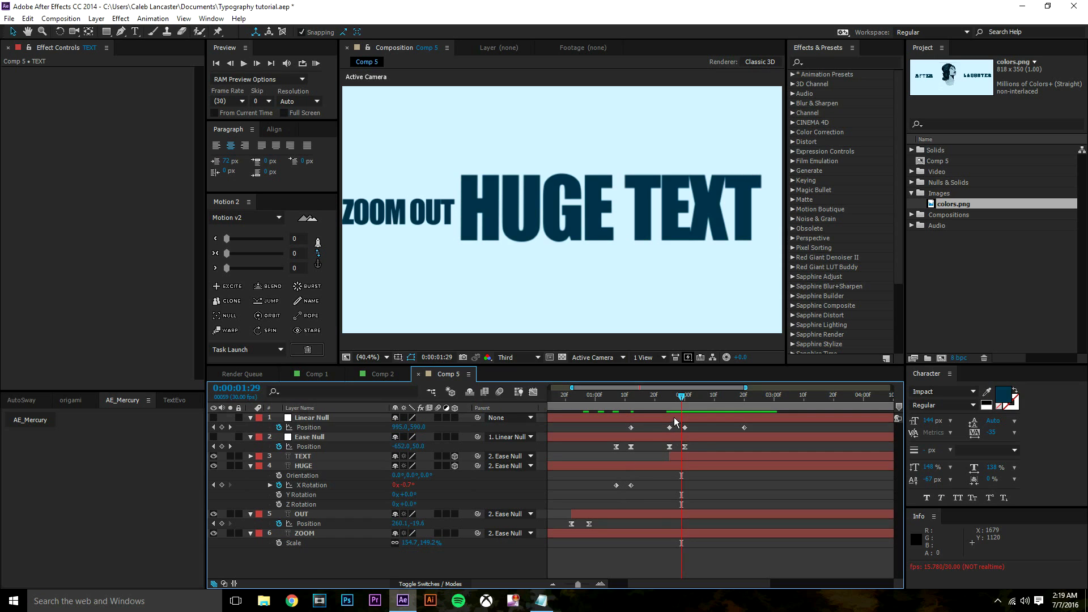
- Trim the HUGE layer's in point to 0:00:01:07, where its X Rotation flip starts
drag(665, 404, 618, 431)
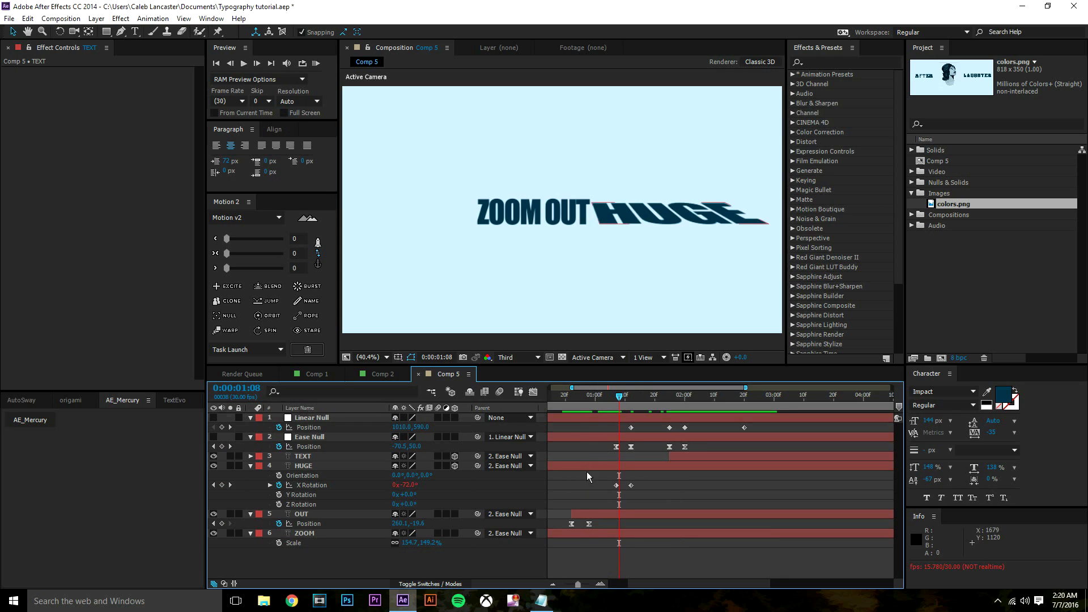
click(598, 466)
key(Page_Up)
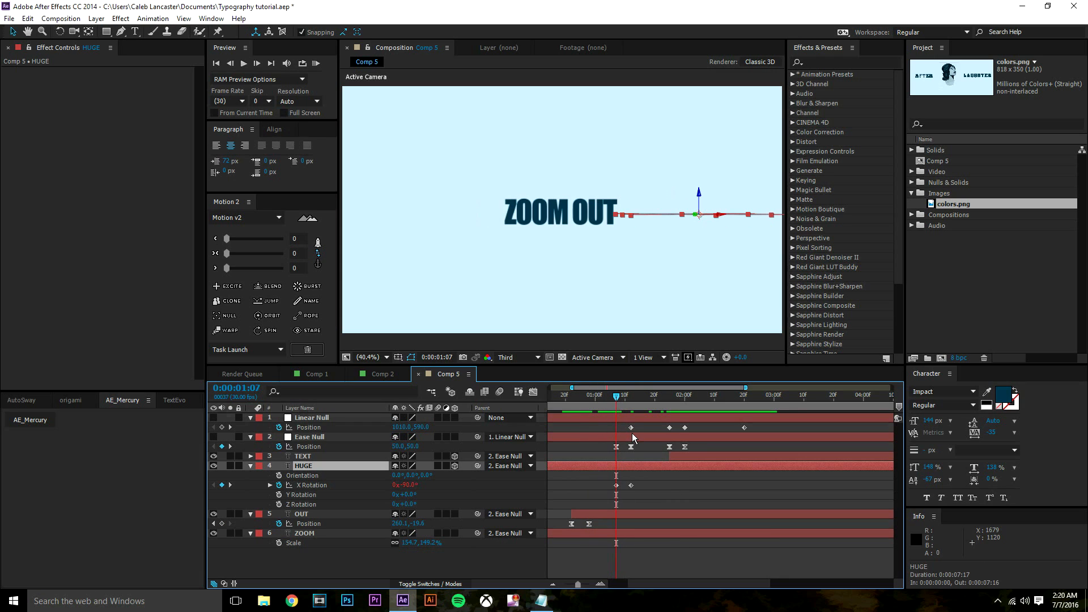
key(alt+bracketleft)
click(611, 474)
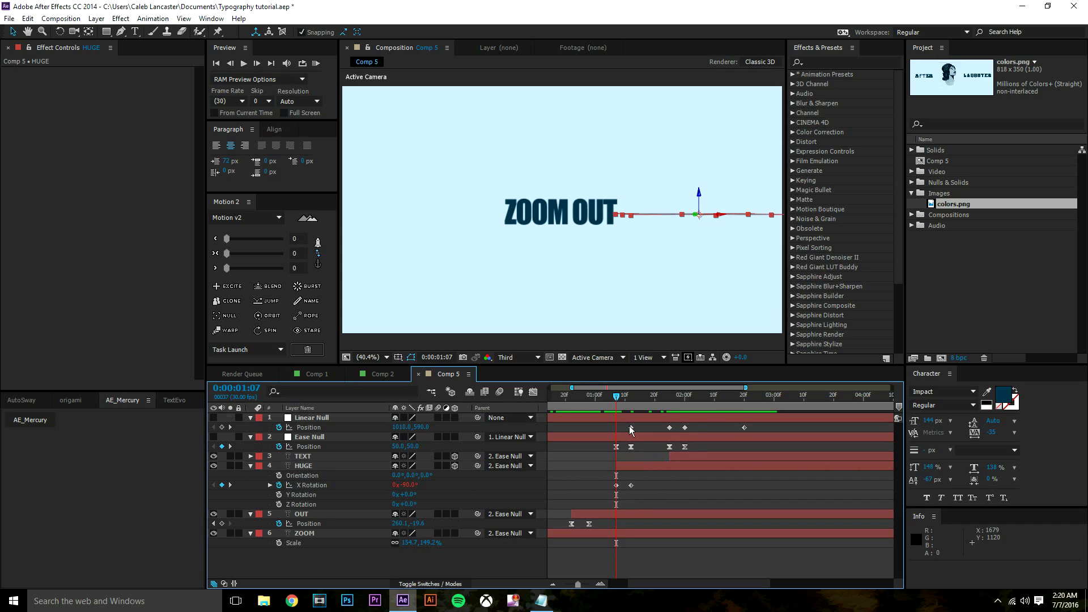
- Play back the HUGE flip and return the playhead to 0:00:01:07 to inspect its first frame
drag(607, 391, 629, 422)
key(space)
key(space)
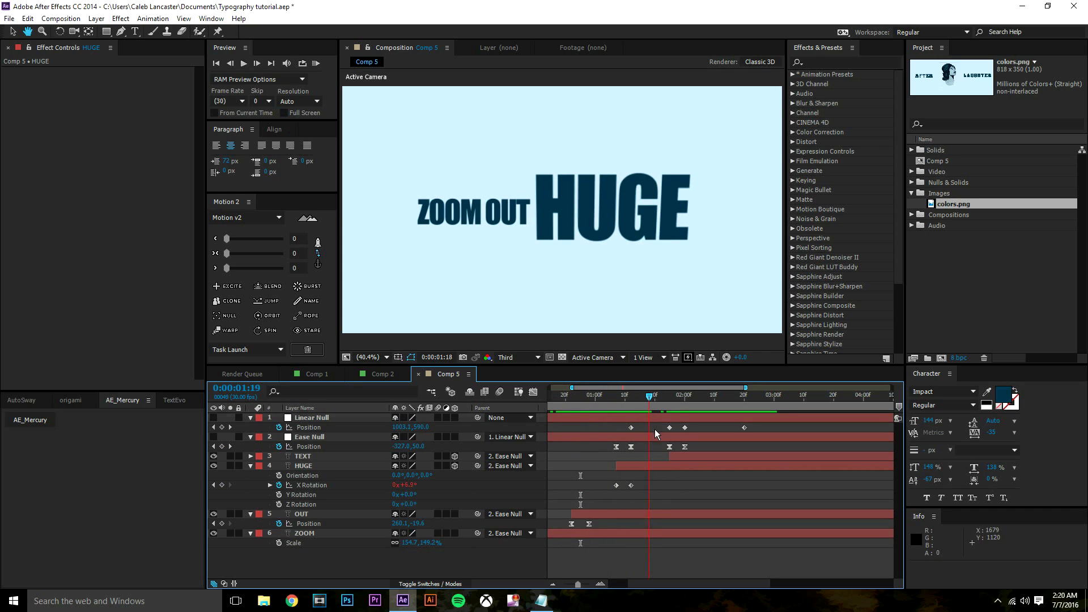
key(Page_Up)
key(Page_Up)
key(v)
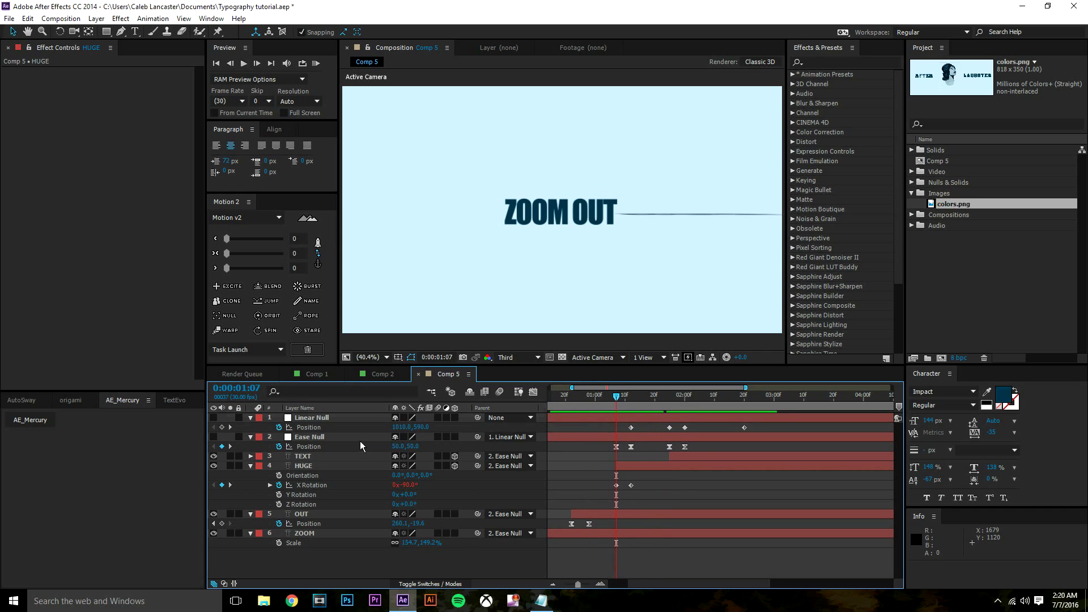
- Review the keyframes on Ease Null and Linear Null and scrub through the HUGE TEXT animation to 0:00:02:20
click(355, 438)
shift+click(346, 420)
click(642, 475)
drag(620, 402, 607, 454)
drag(618, 407, 791, 398)
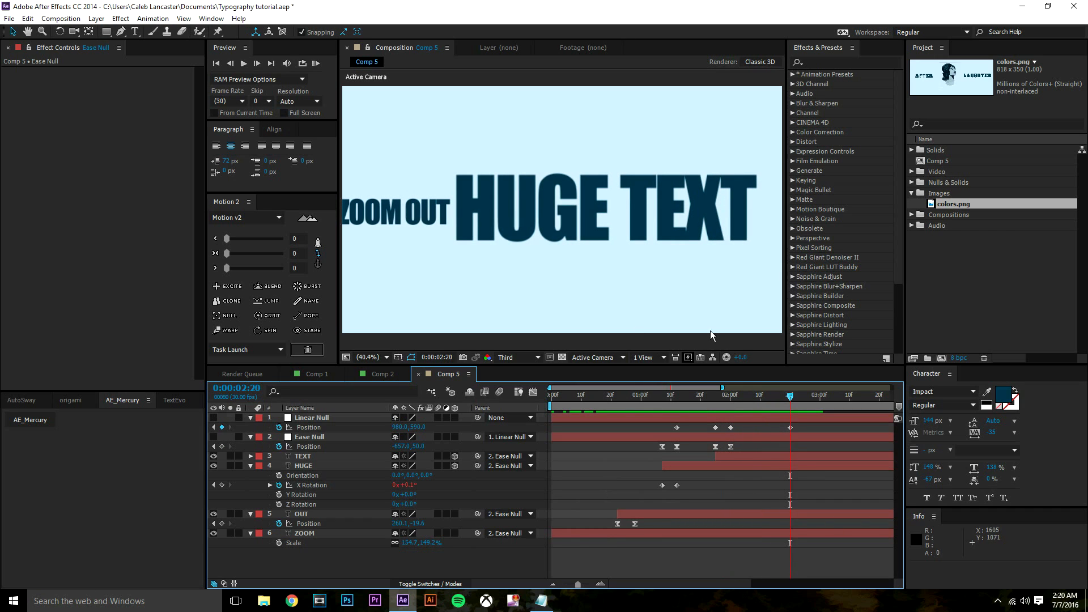
- Check the reference in Comp 2, and show a longer span of Comp 5's timeline with the playhead at 0:00:02:20
click(383, 374)
drag(701, 398, 617, 406)
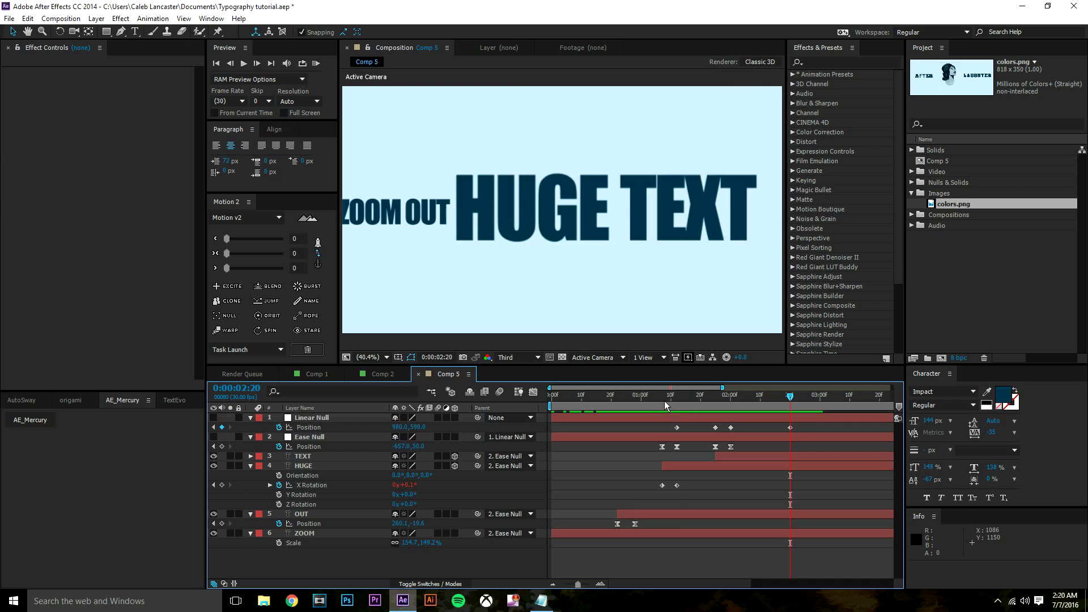
drag(664, 400, 793, 413)
key(minus)
key(minus)
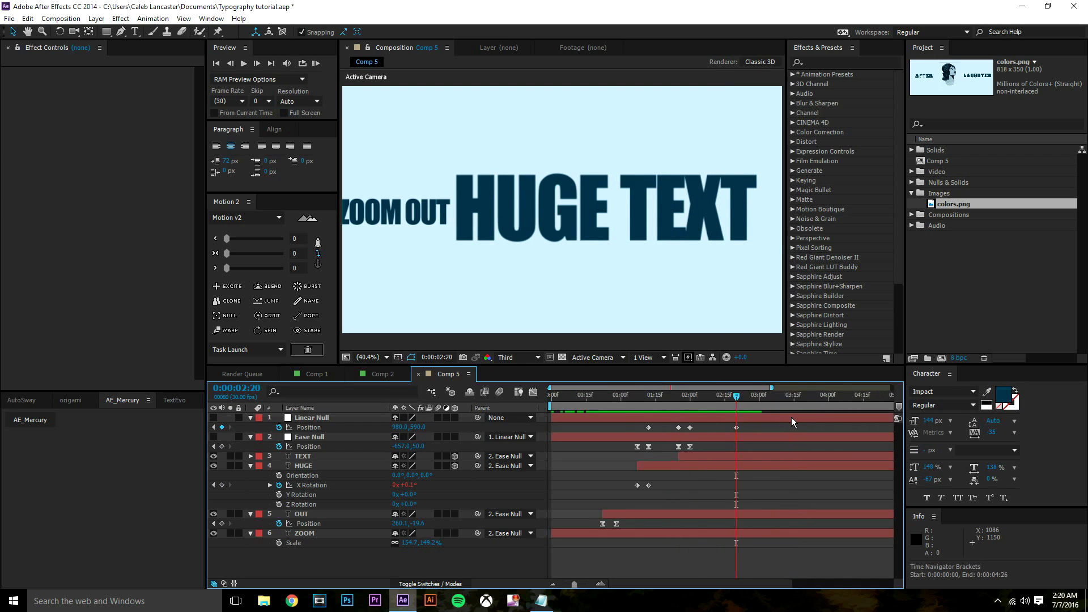
mouse_move(692, 399)
mouse_down()
mouse_move(662, 402)
mouse_move(695, 405)
mouse_up()
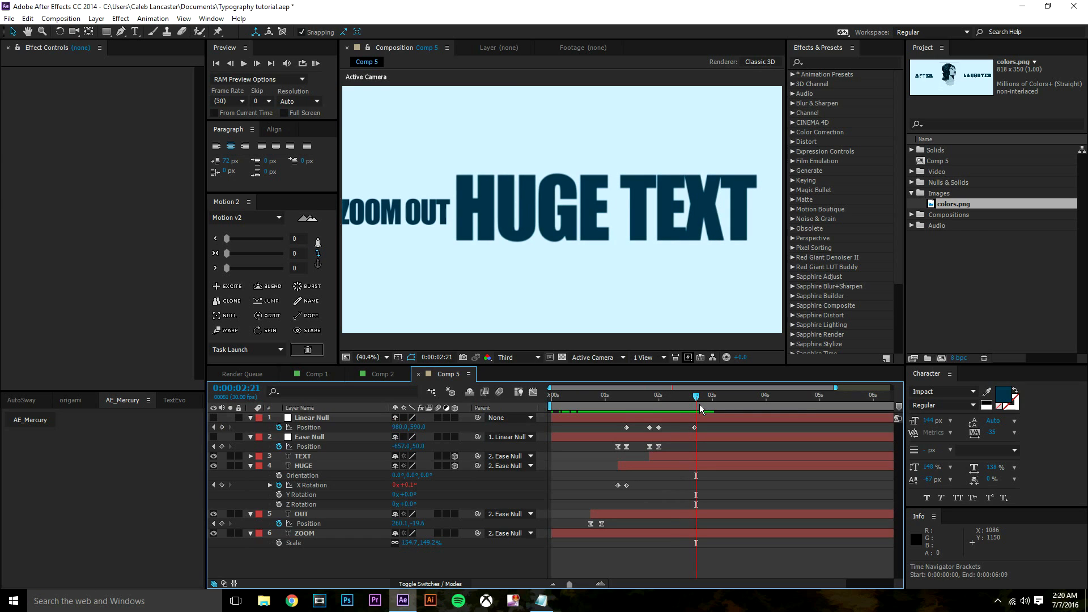
key(Page_Up)
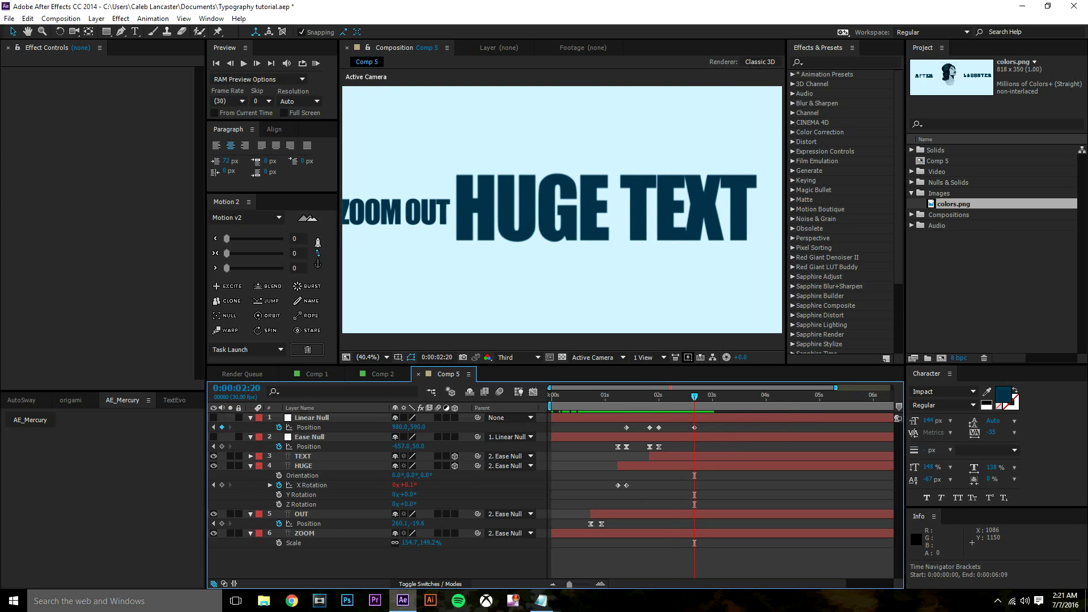
- Study the zoom-out from LAUGHTER to COMES in Comp 2 and reveal the Scale property of Ease Null in Comp 5
click(384, 376)
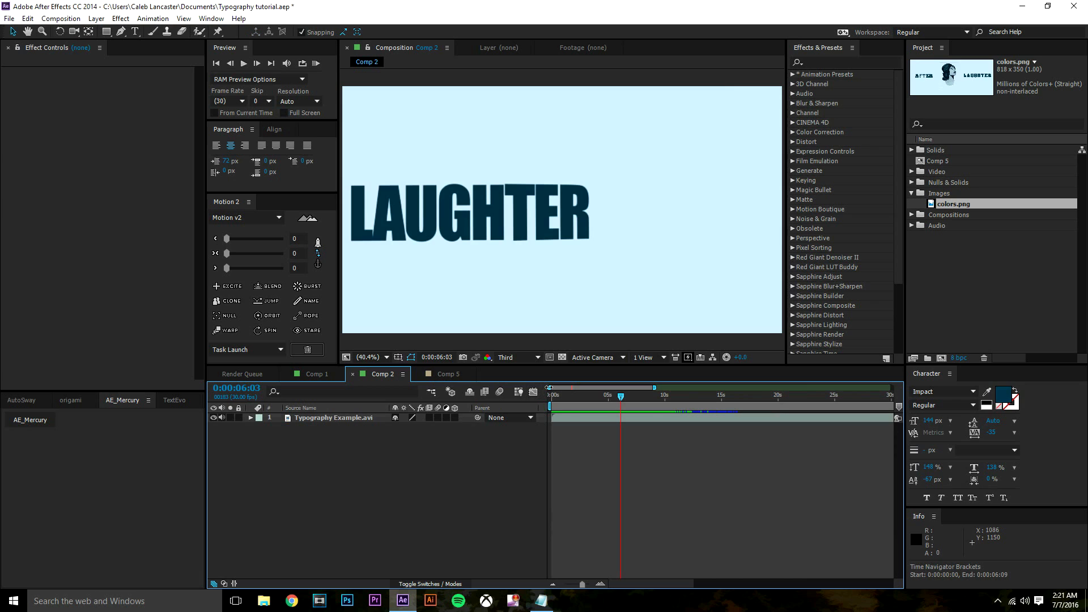
drag(617, 393, 638, 407)
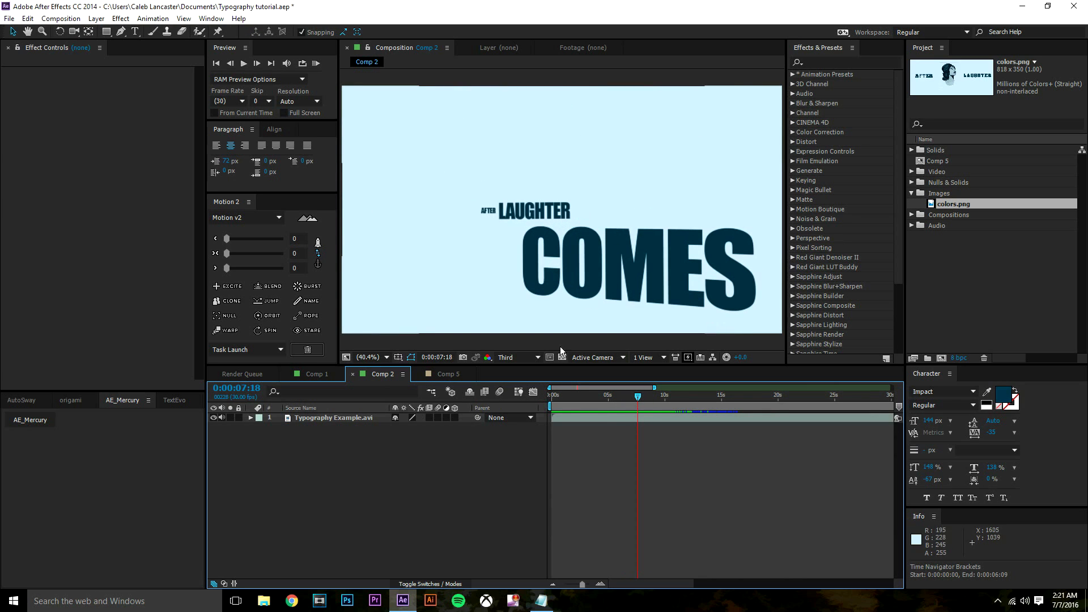
click(448, 375)
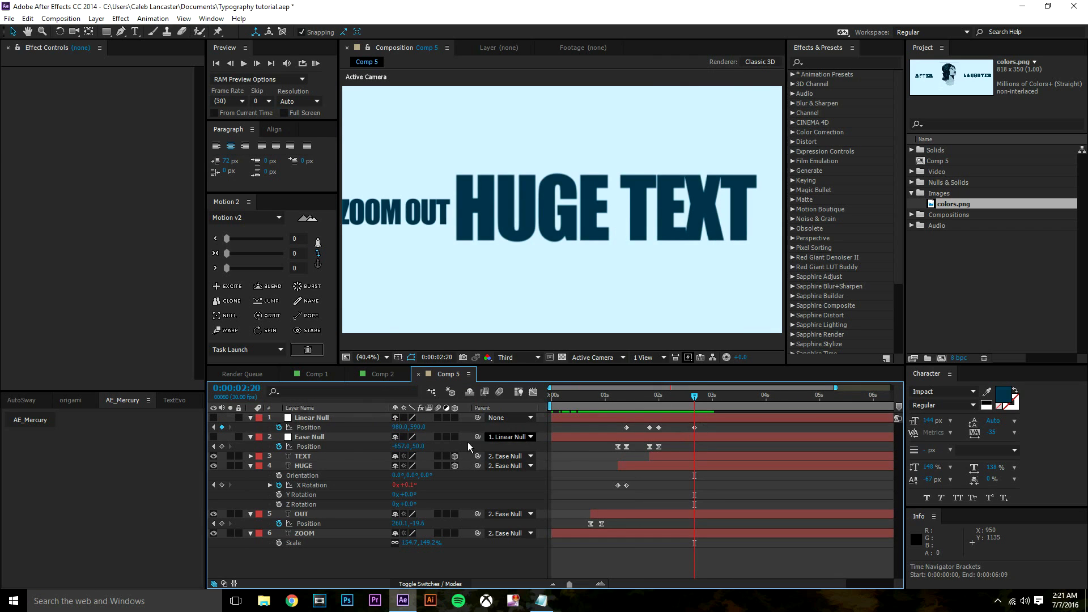
click(351, 440)
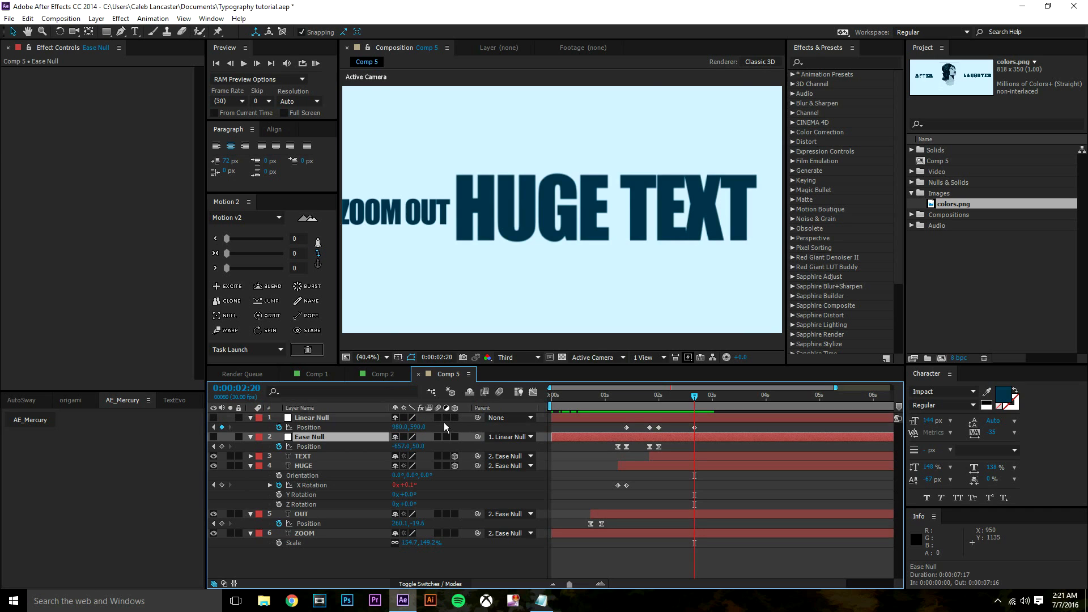
key(s)
click(384, 374)
click(628, 396)
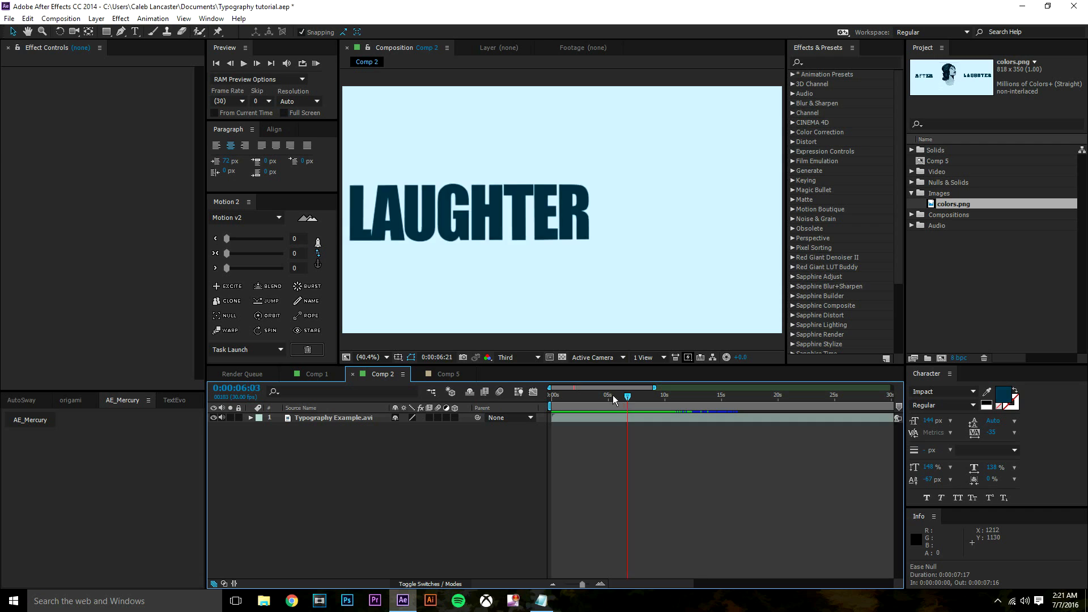
drag(614, 396, 634, 407)
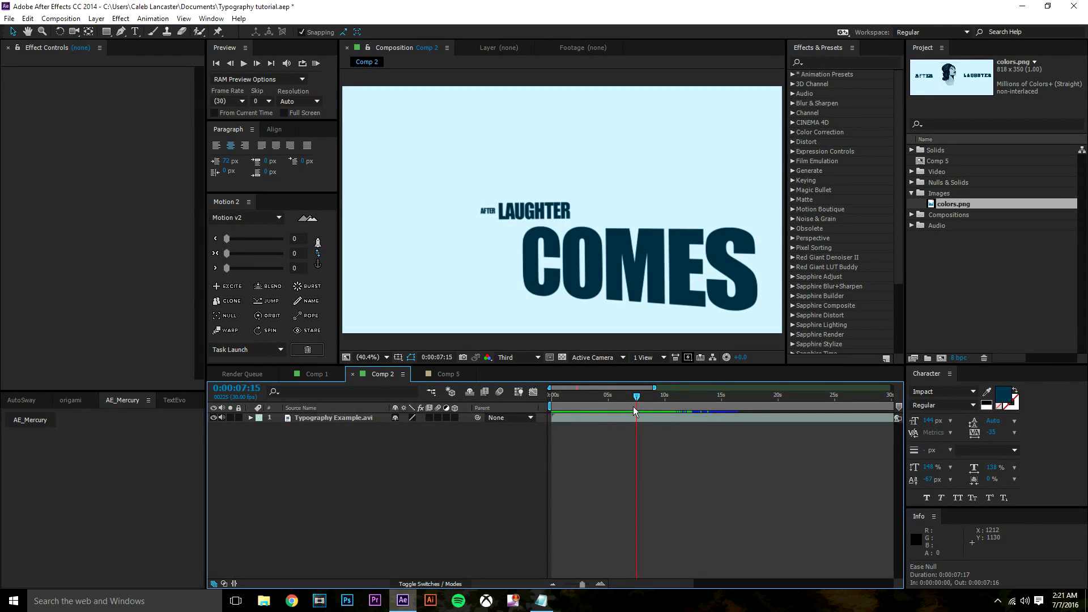
click(464, 373)
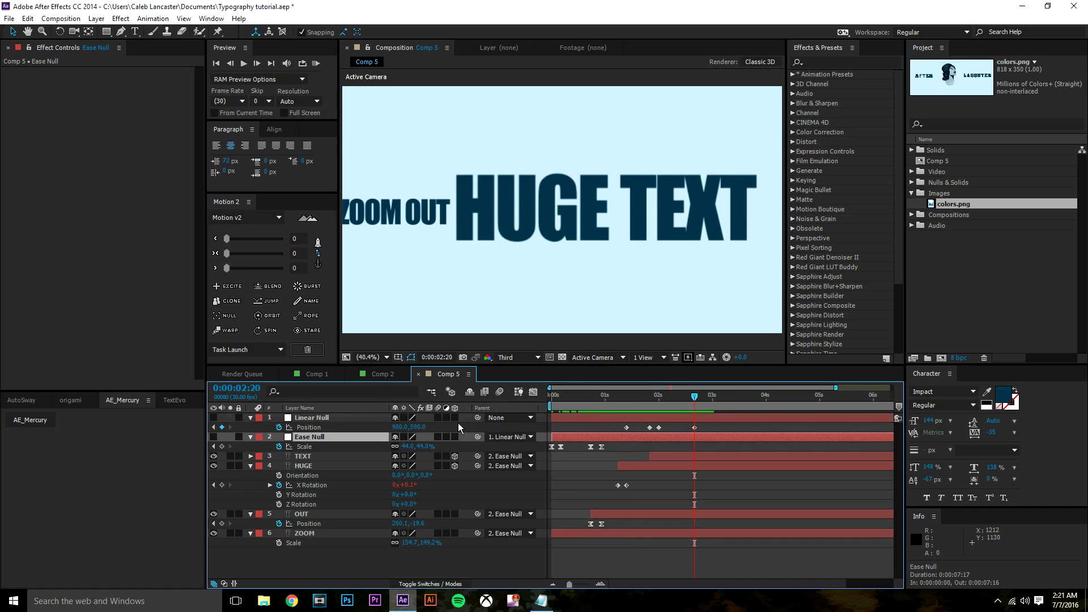
- Try scaling Ease Null down at 0:00:02:20 and undo each trial
drag(423, 441, 396, 446)
key(ctrl+z)
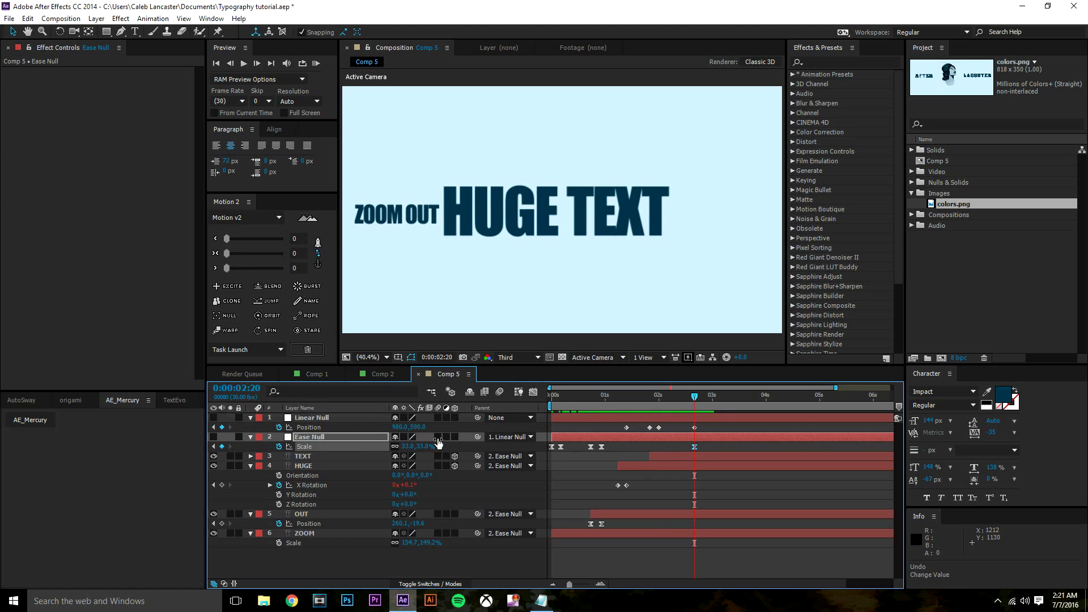
key(ctrl+z)
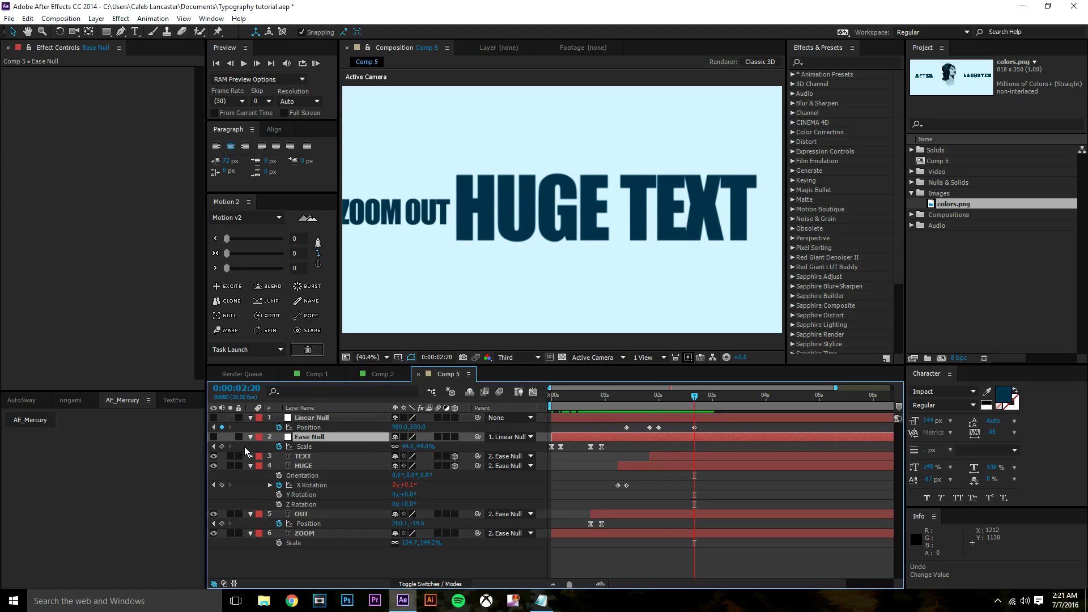
drag(411, 447, 400, 450)
key(ctrl+z)
- Recheck the COMES zoom-out in Comp 2, then try scaling Ease Null to 18% at 0:00:02:20 and undo it
click(380, 374)
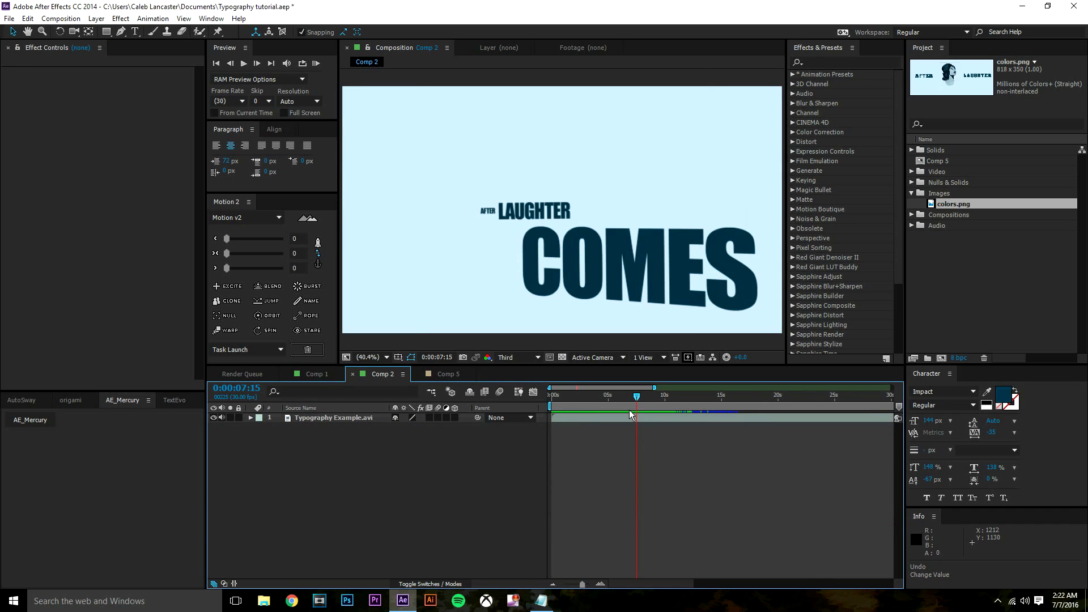
click(631, 401)
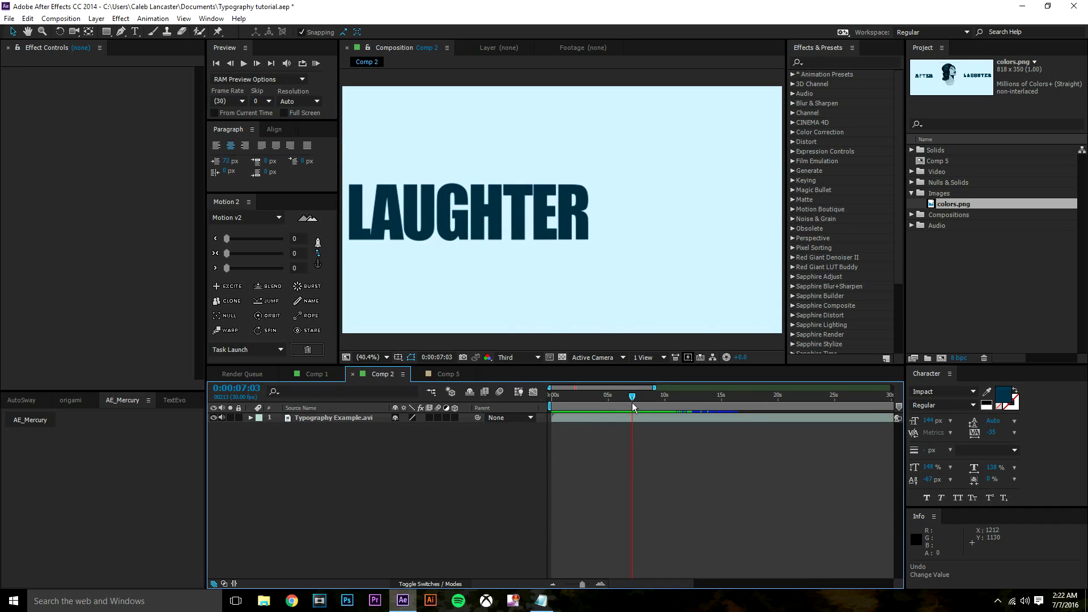
drag(633, 407, 638, 406)
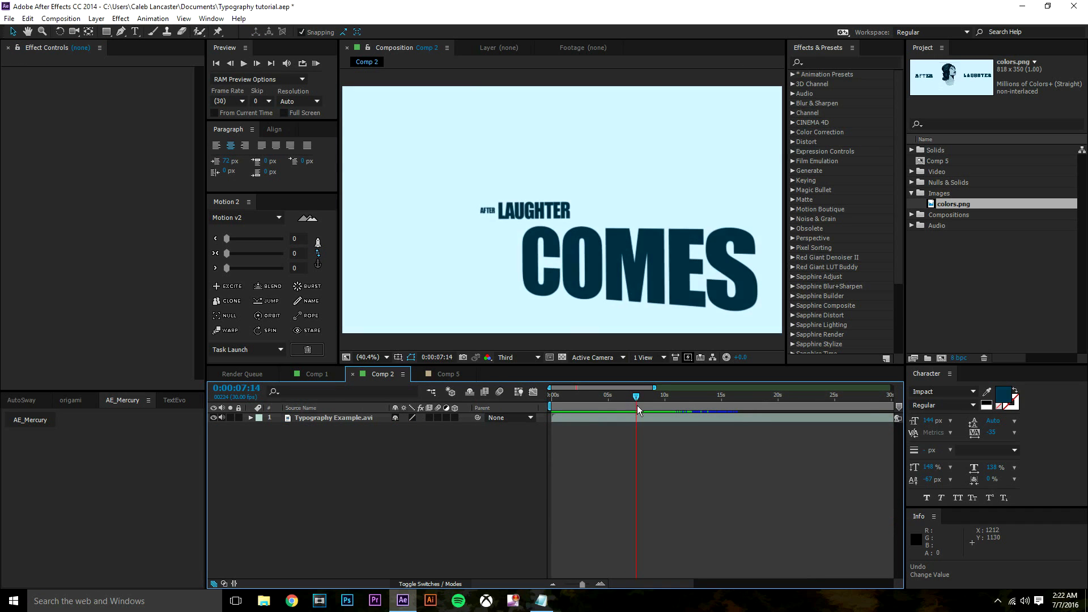
click(439, 372)
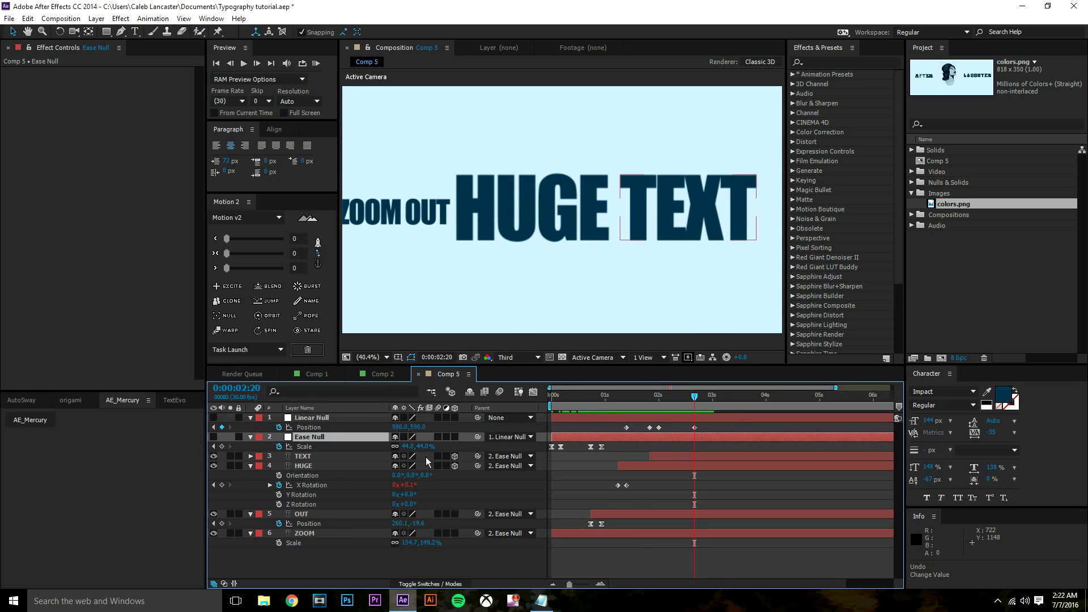
drag(412, 446, 399, 447)
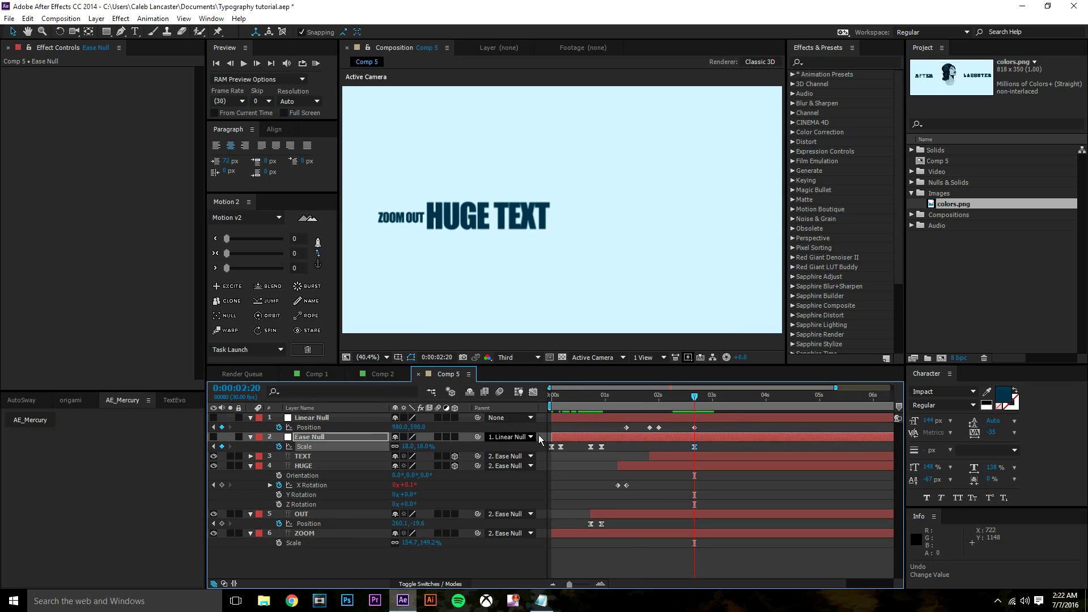
key(ctrl+z)
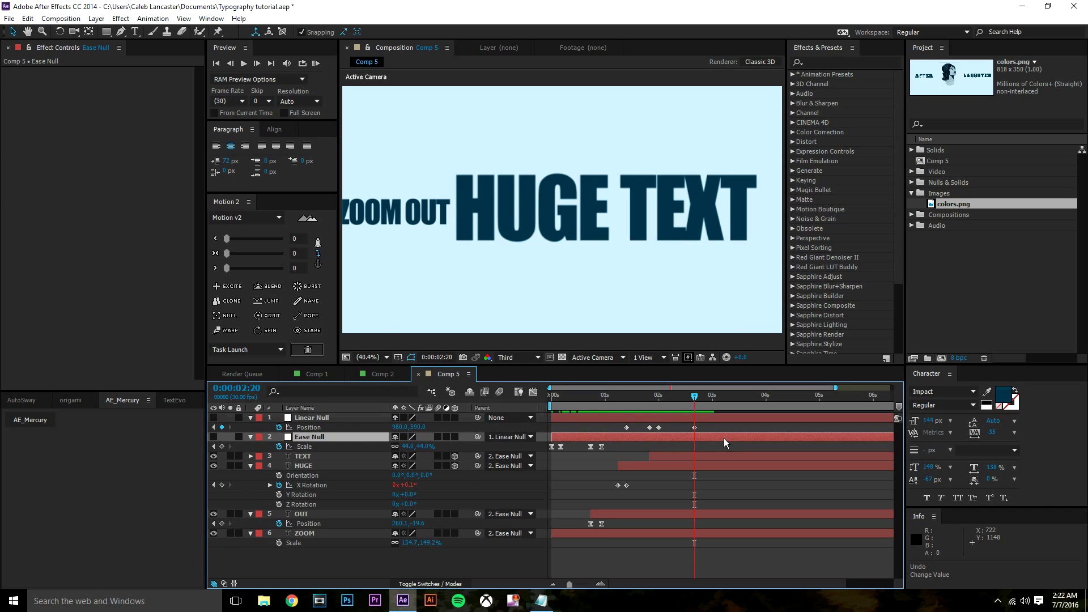
- Add a new null object above the layers, parent Linear Null to it and reveal the new null's Scale
key(ctrl+alt+shift+y)
drag(348, 434, 345, 416)
drag(478, 428, 395, 431)
key(s)
key(ctrl+z)
drag(597, 396, 685, 417)
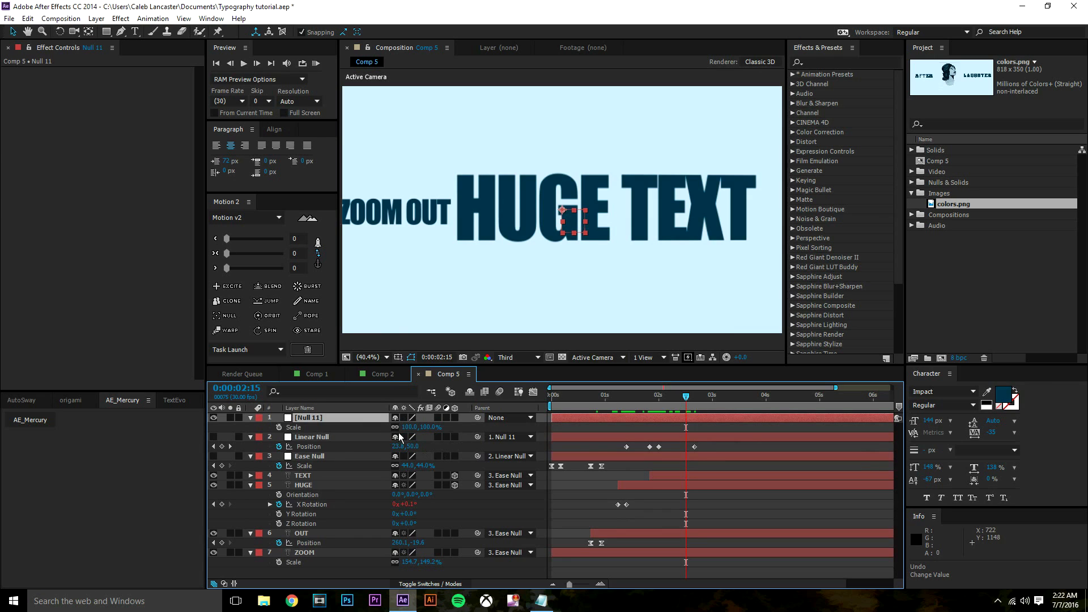
click(340, 437)
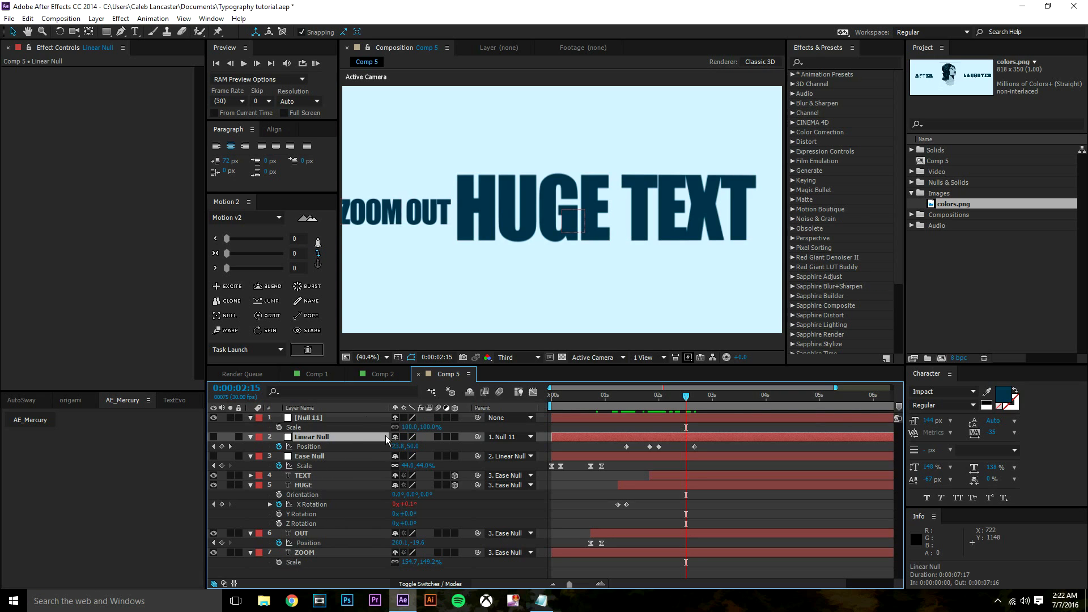
drag(478, 437, 408, 432)
key(ctrl+z)
key(ctrl+z)
- Rename the new null layer as Ease Null 2
right_click(314, 419)
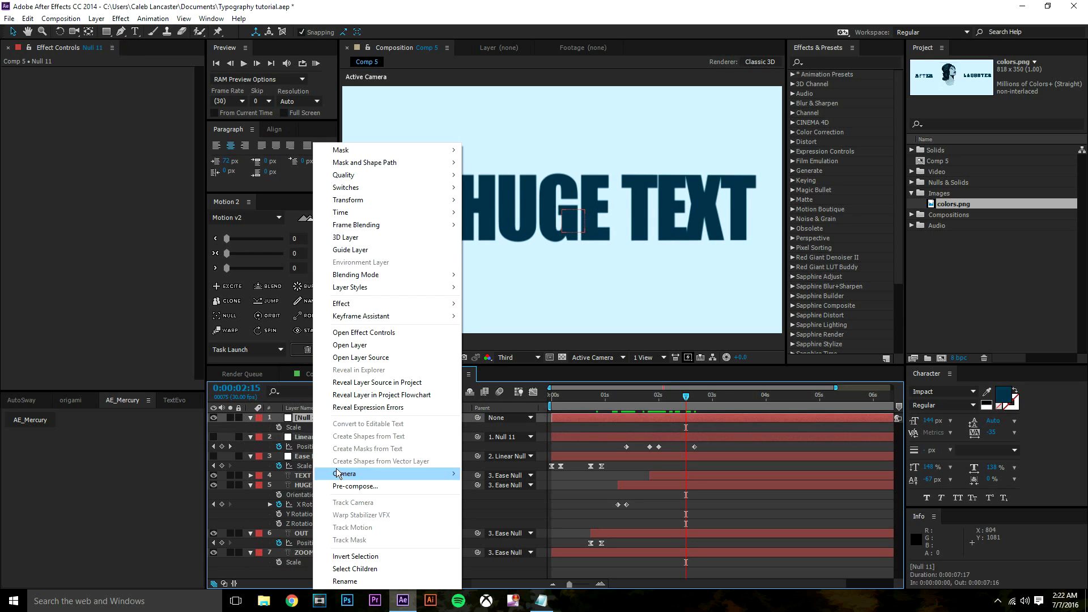
click(373, 578)
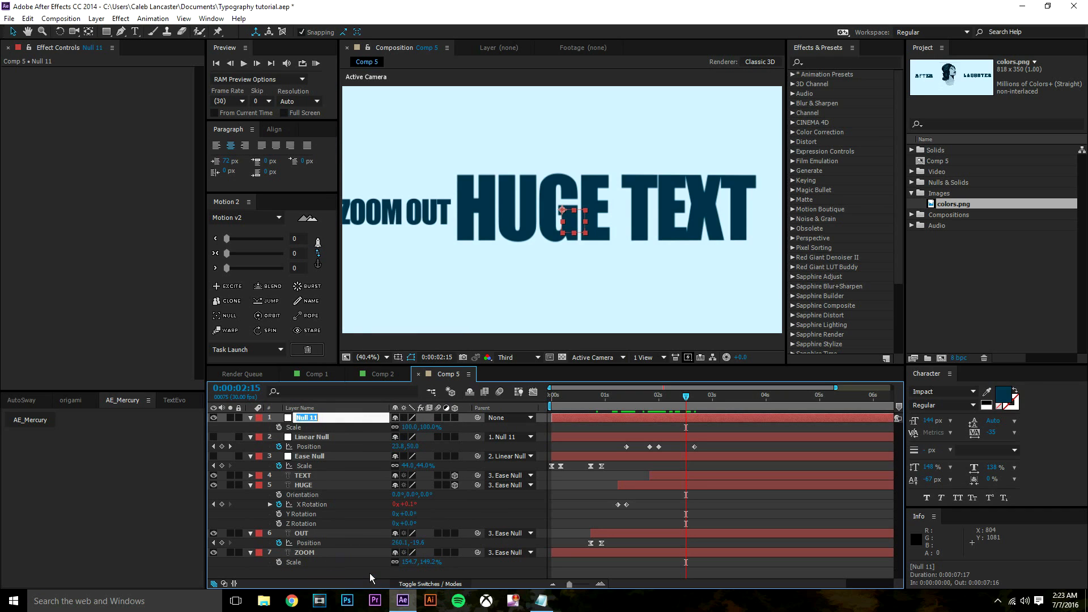
text(Ease Null 2)
click(319, 457)
click(308, 420)
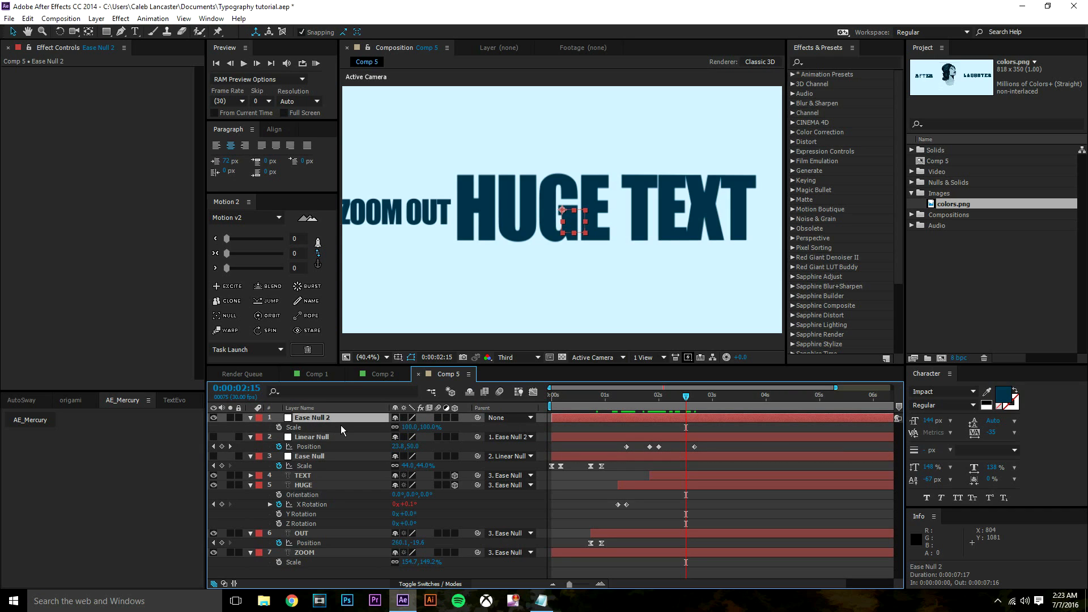
- Mark the Ease Null layer as shy and test hiding and showing shy layers in the timeline
click(324, 458)
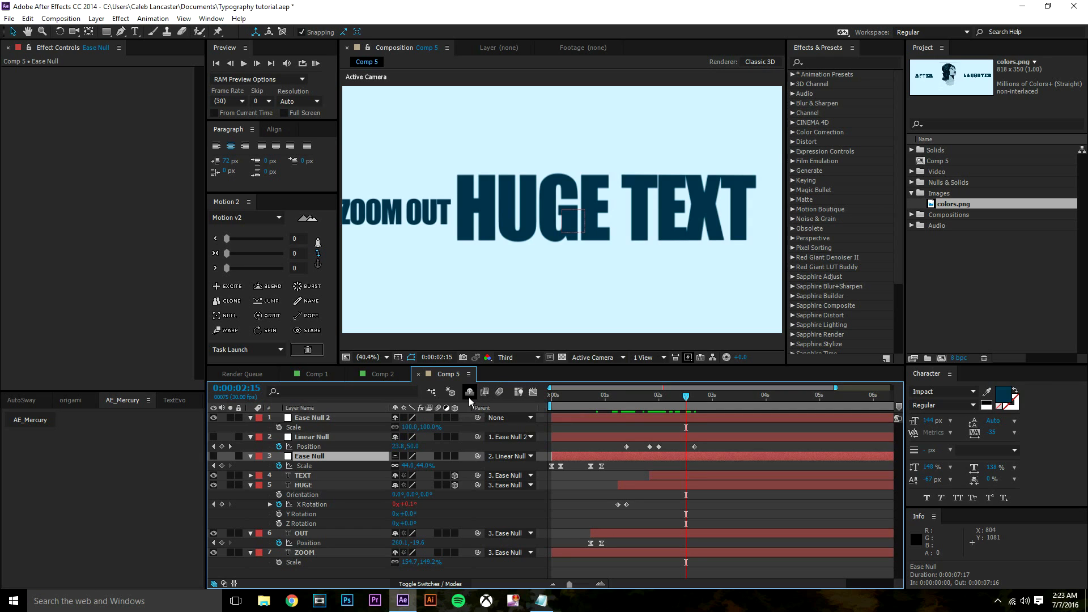
click(468, 397)
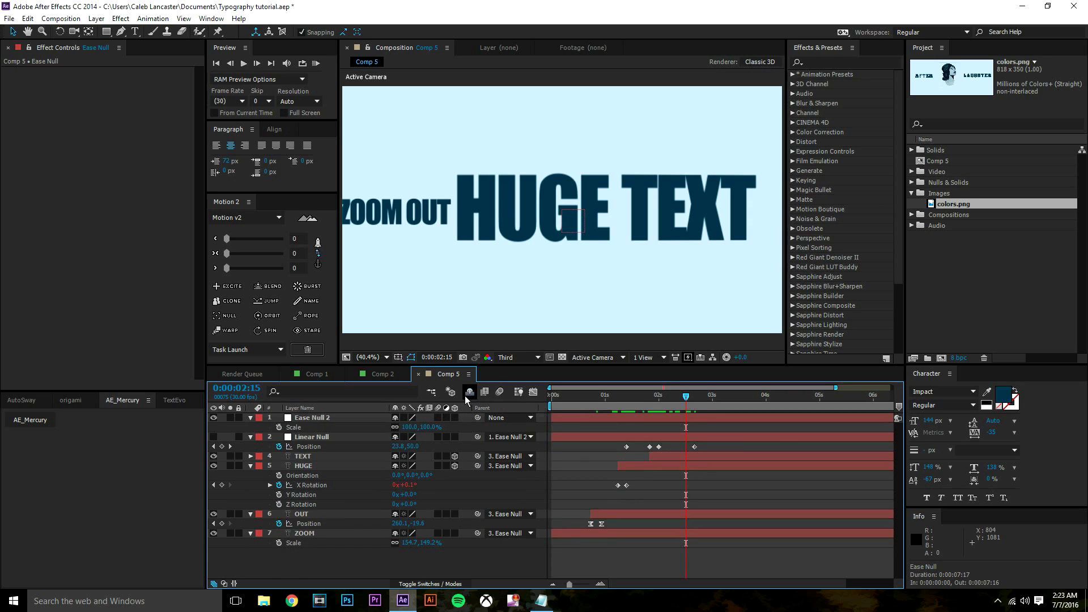
click(465, 396)
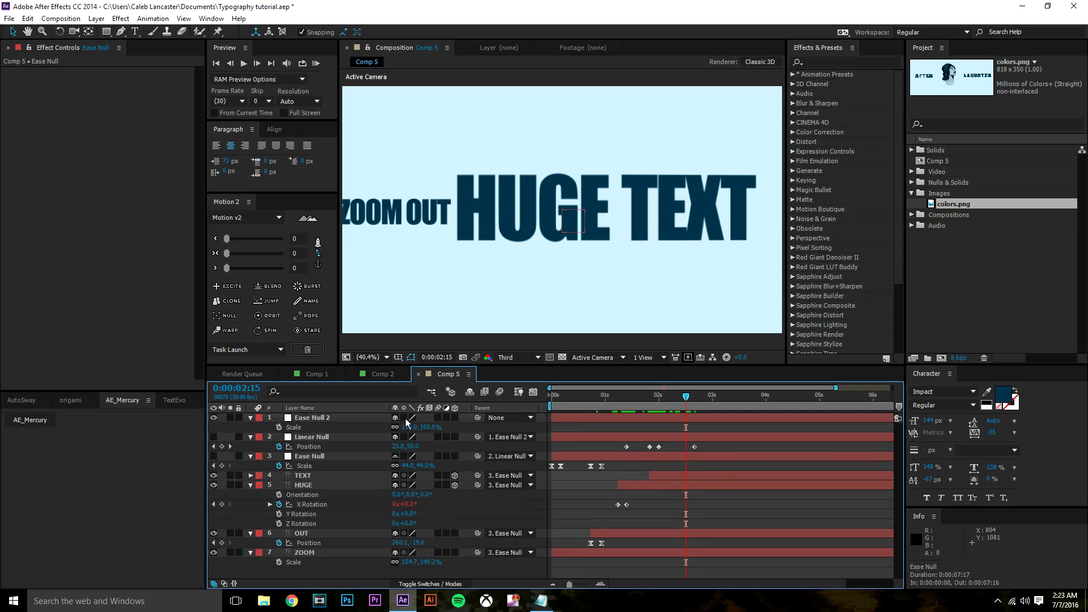
click(463, 395)
click(465, 396)
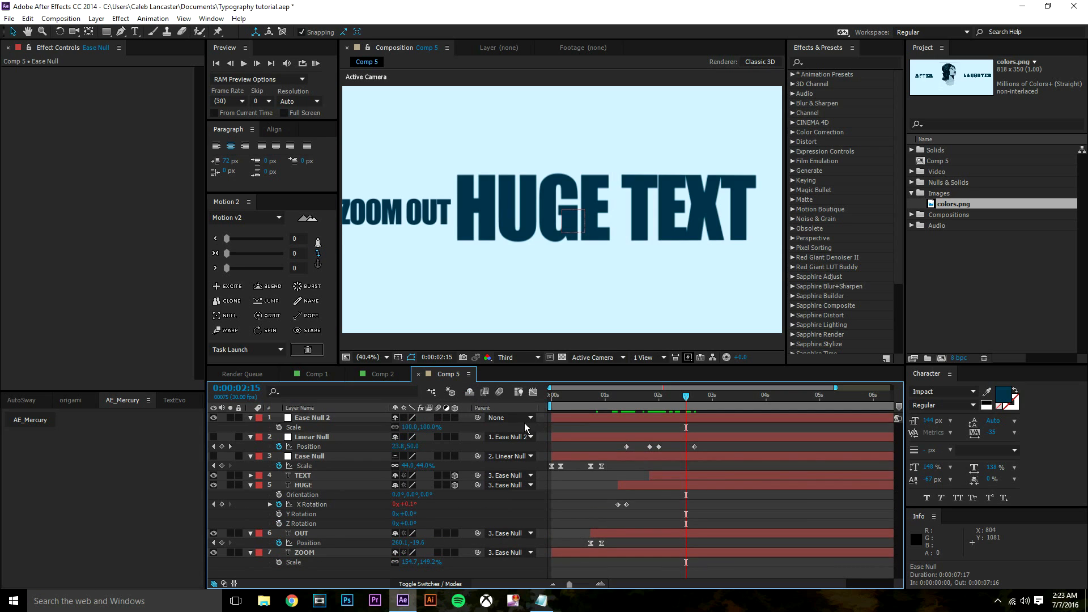
click(471, 393)
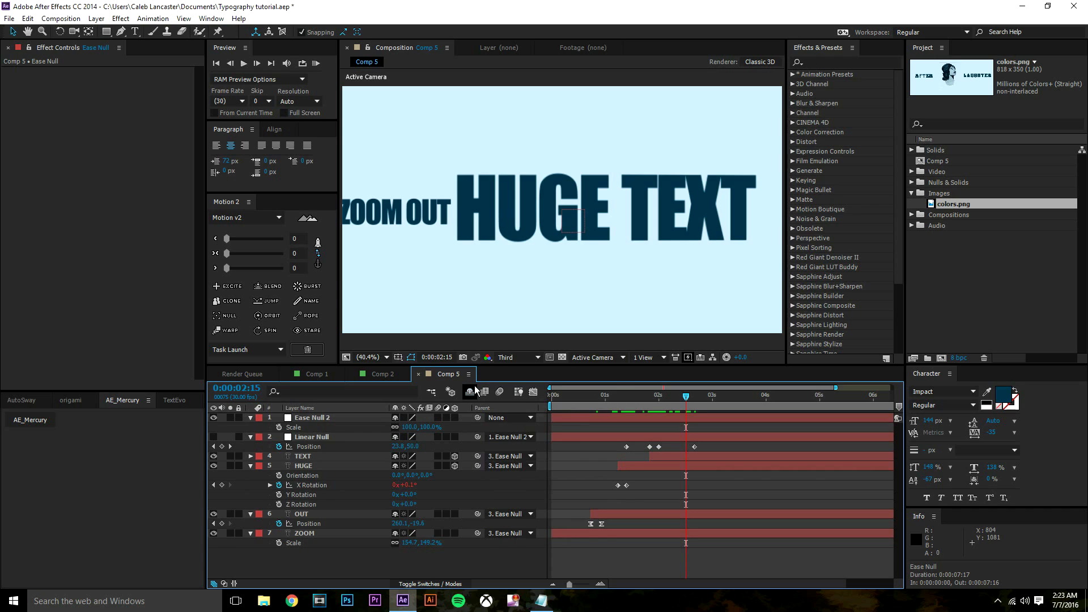
click(470, 392)
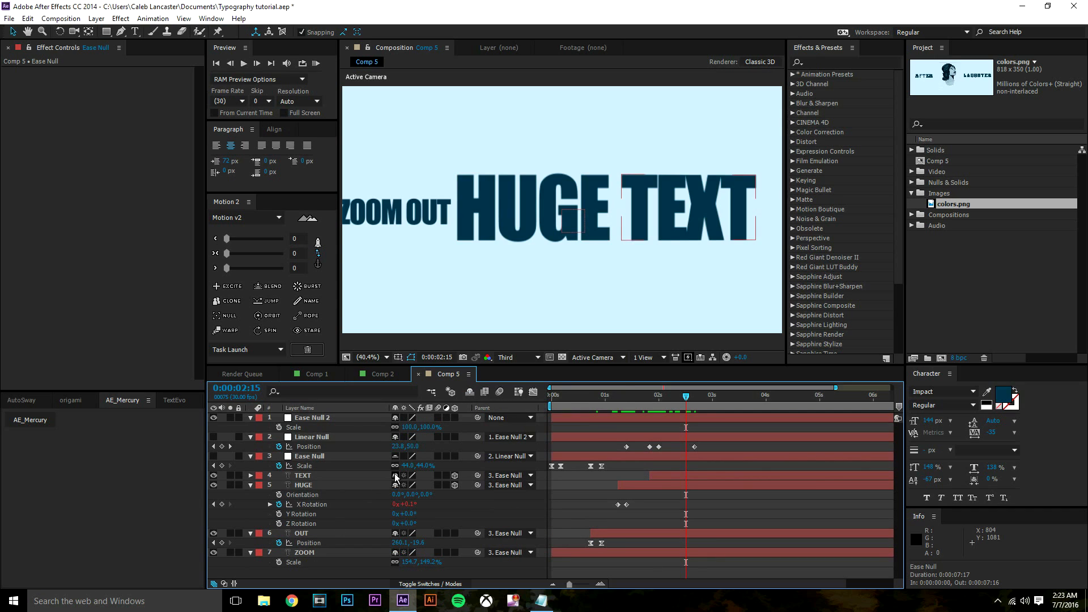
- Mark TEXT, HUGE, OUT and ZOOM as shy, test hiding them, and place the playhead at 0:00:02:20
drag(395, 476, 393, 563)
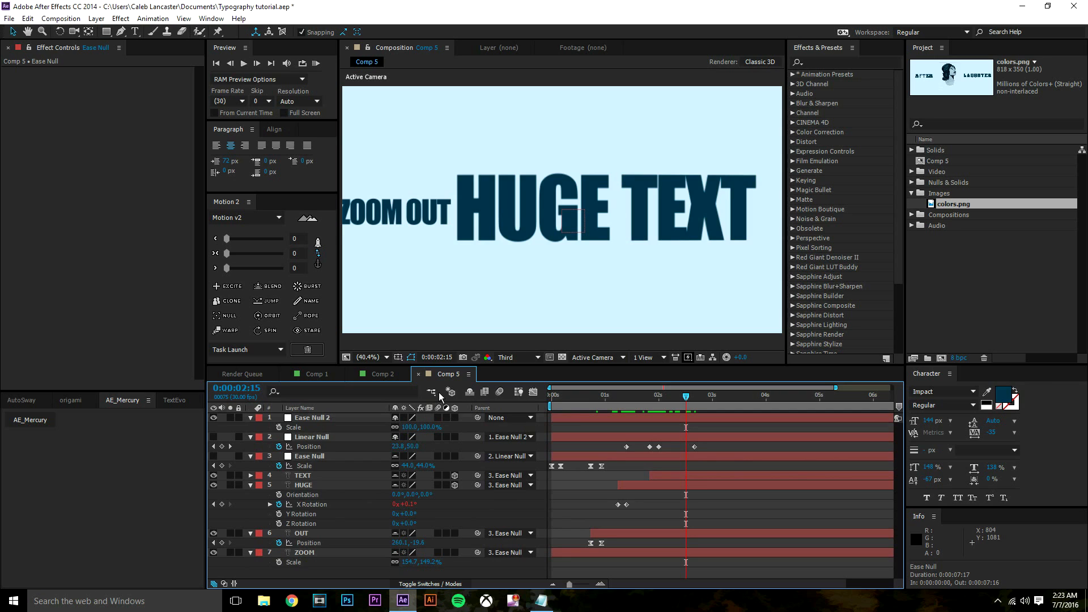
click(471, 393)
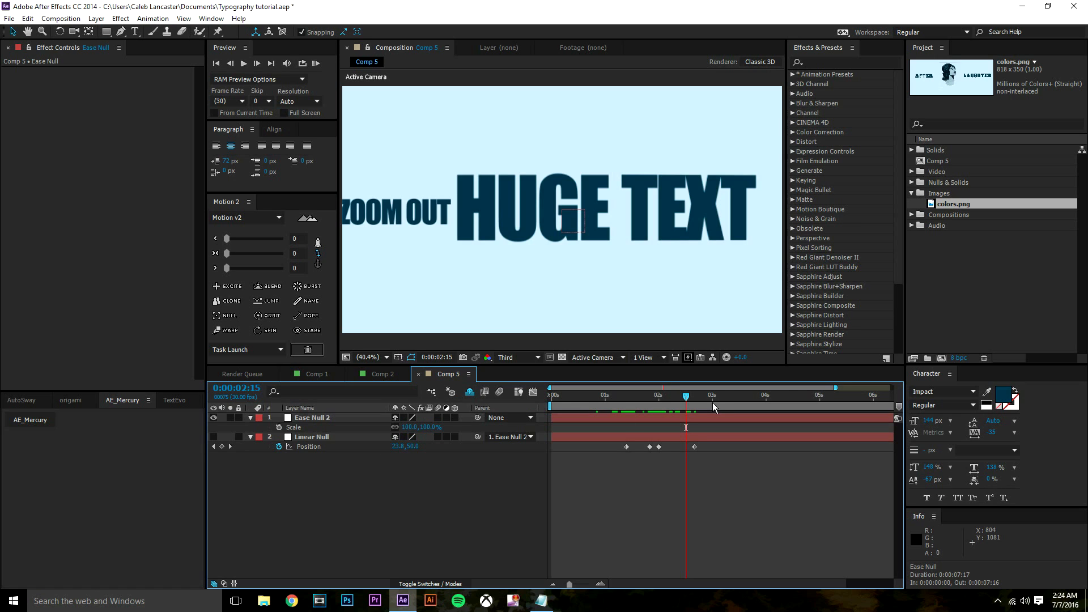
click(694, 400)
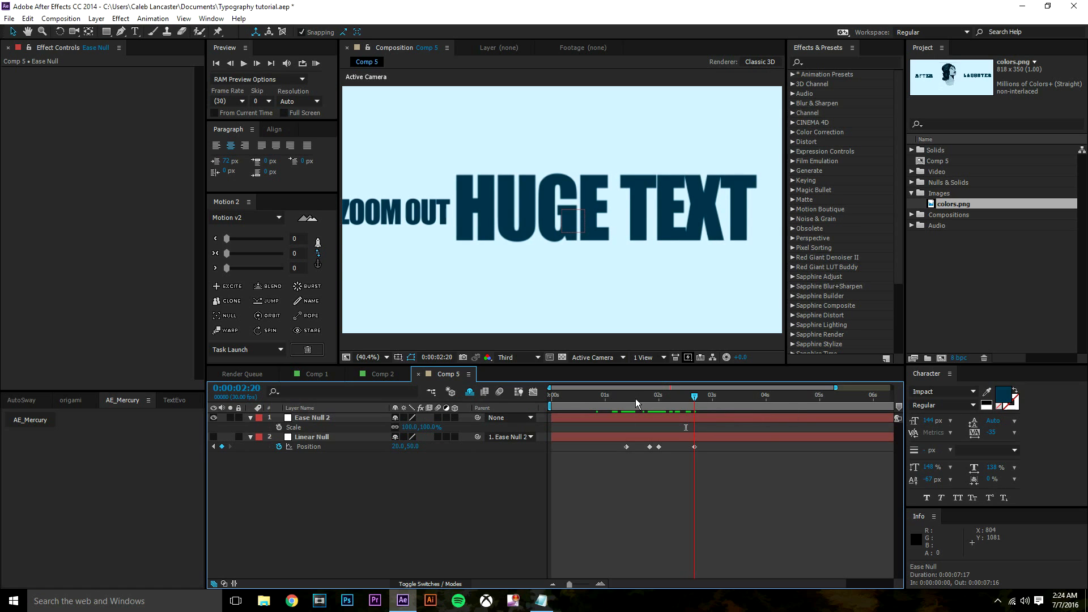
click(471, 393)
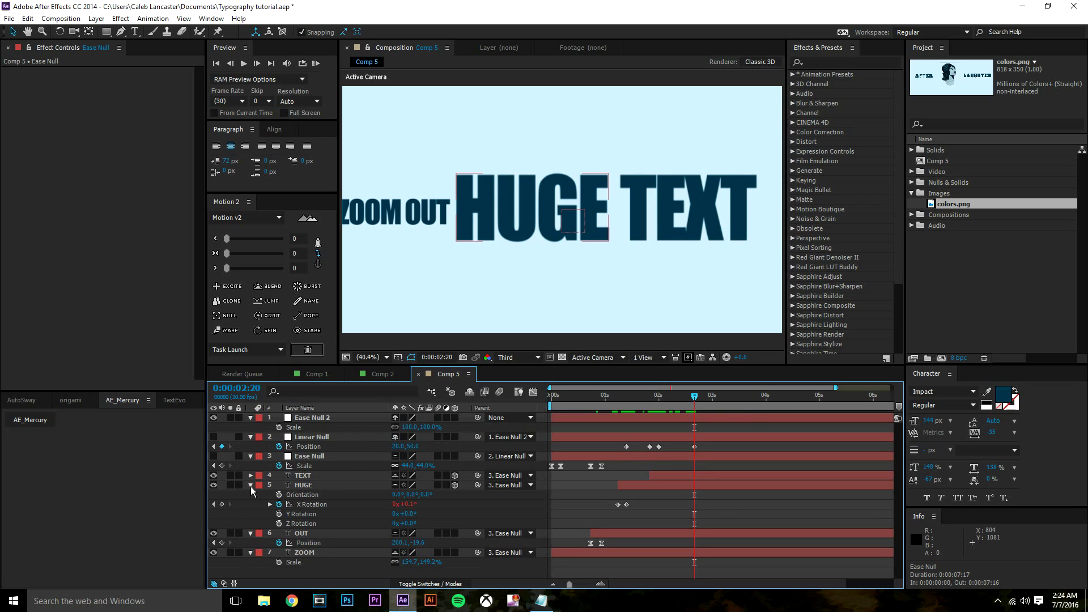
- Unmark the TEXT layer as shy and hide the remaining shy layers in the timeline
click(396, 475)
click(469, 392)
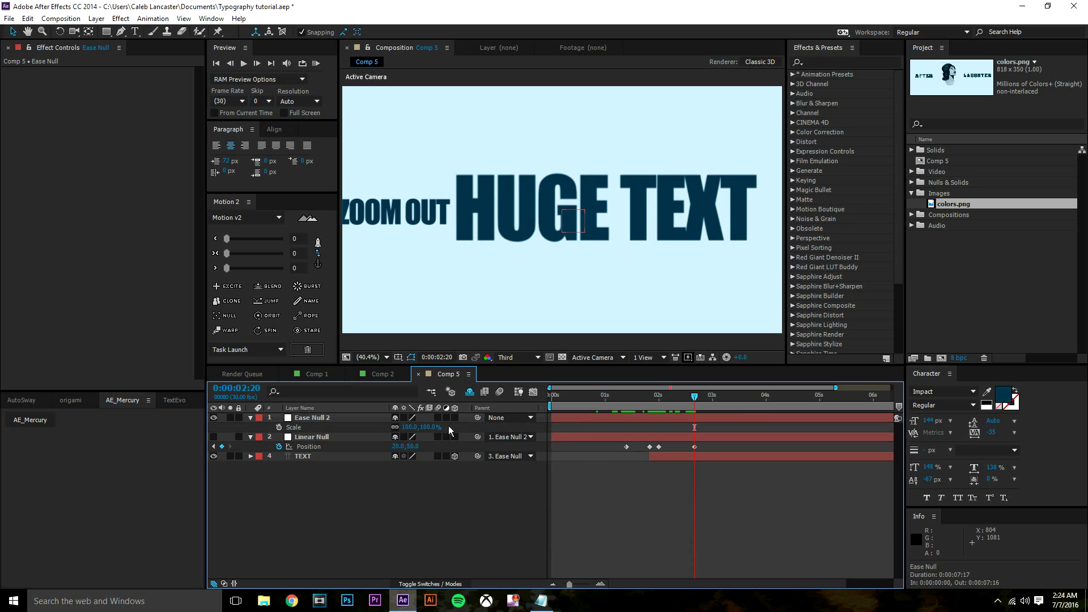
- Centre Ease Null 2's anchor point, hide the null in the composition, and add a Scale keyframe at 0:00:02:20
click(342, 419)
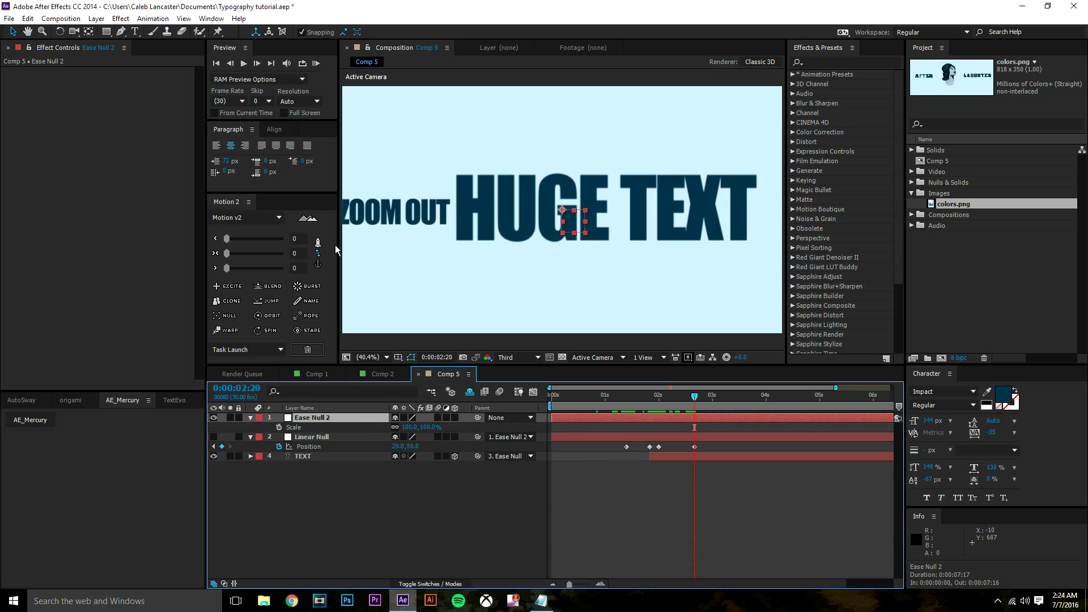
click(318, 254)
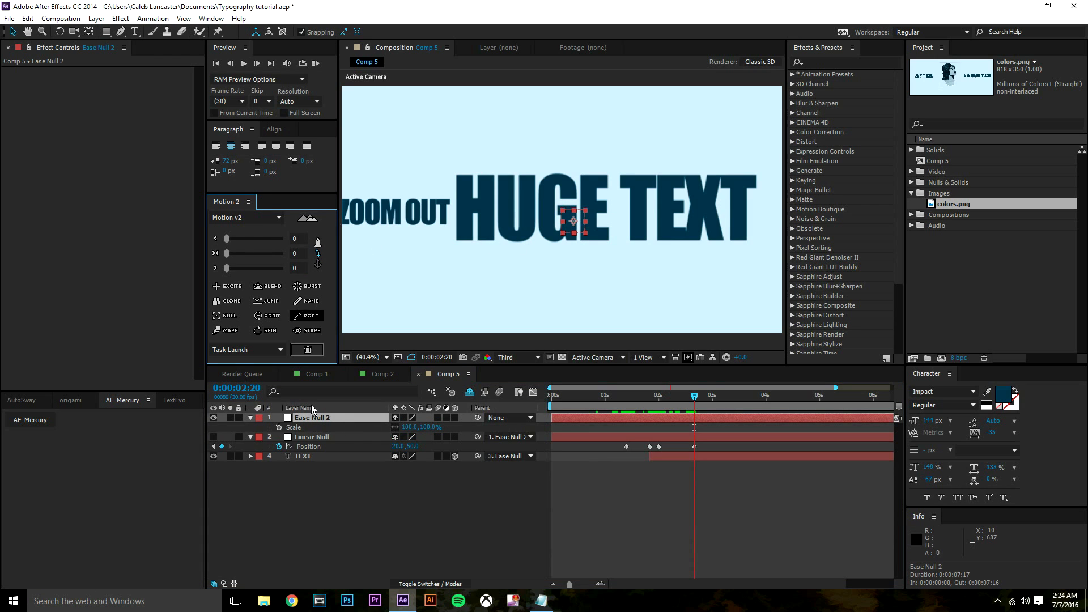
click(214, 418)
key(alt+shift+s)
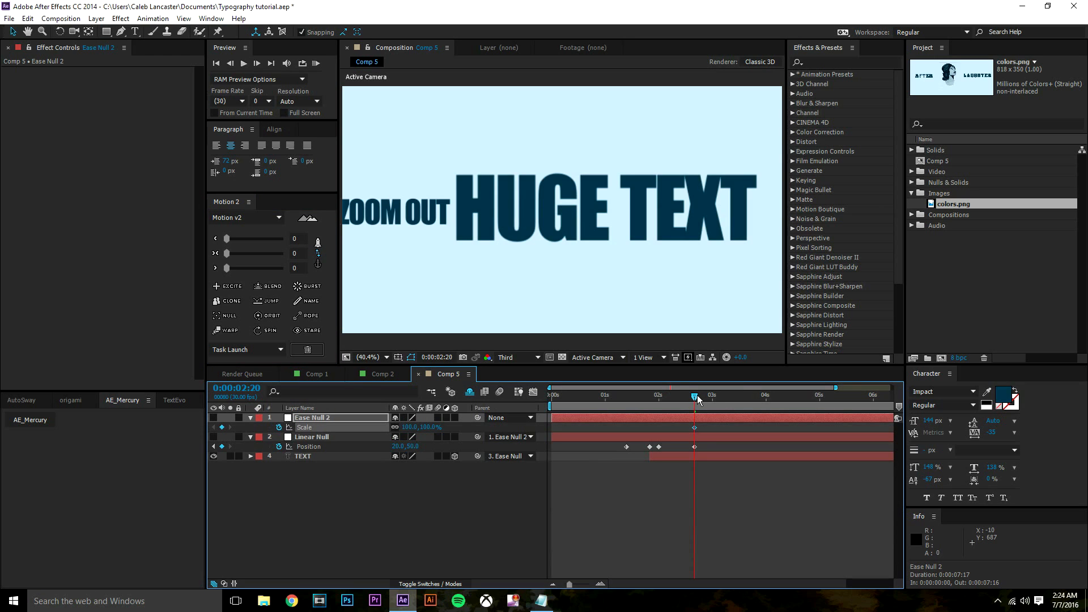
- At 0:00:02:27, set Ease Null 2's Scale to 35% after comparing with the text size in Comp 2
drag(697, 396, 703, 398)
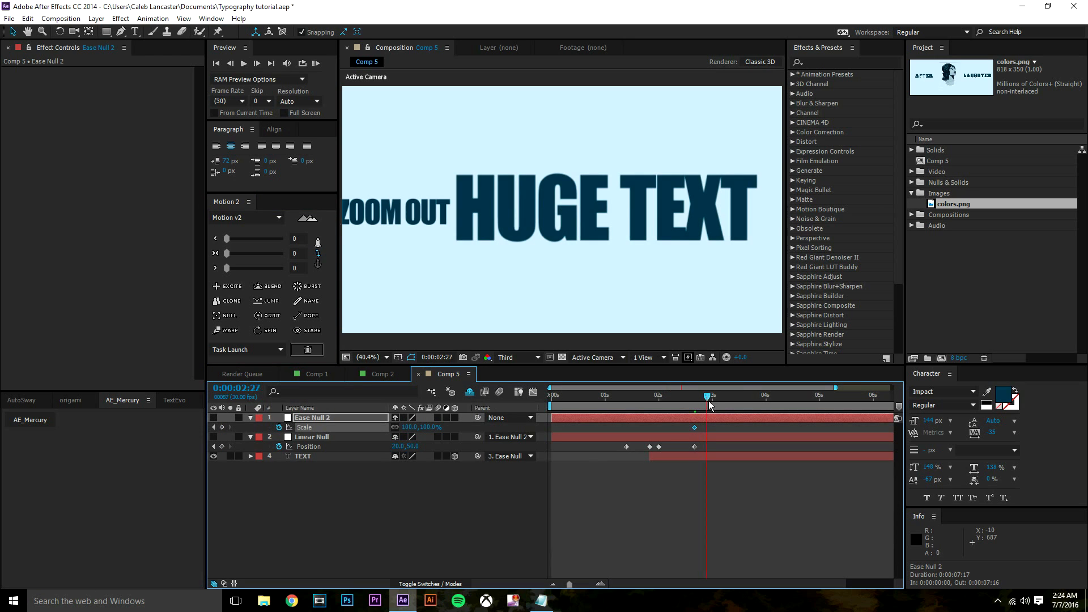
drag(417, 429, 383, 430)
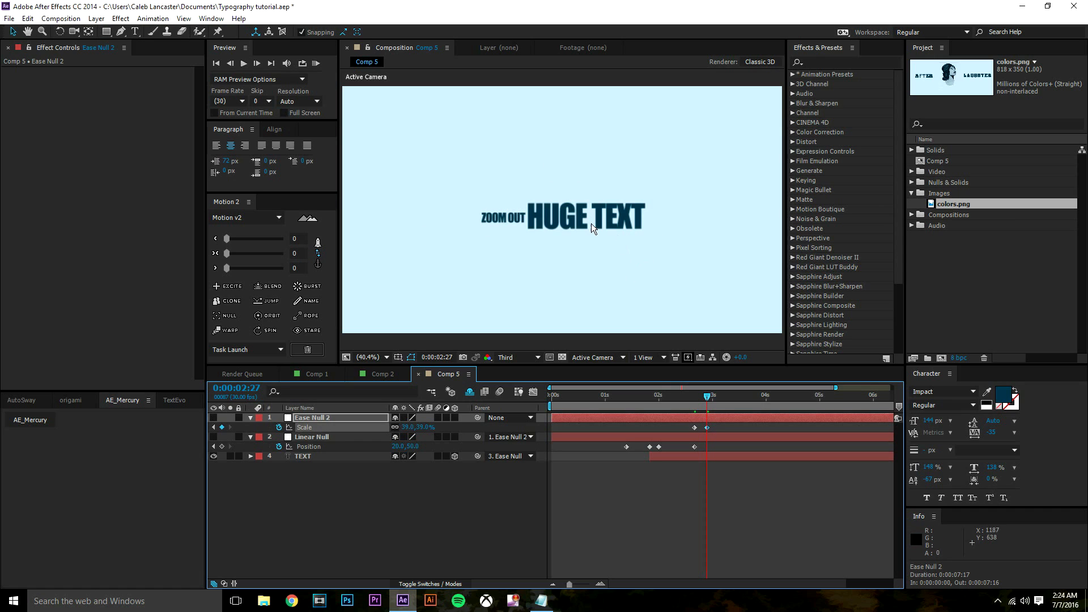
click(381, 374)
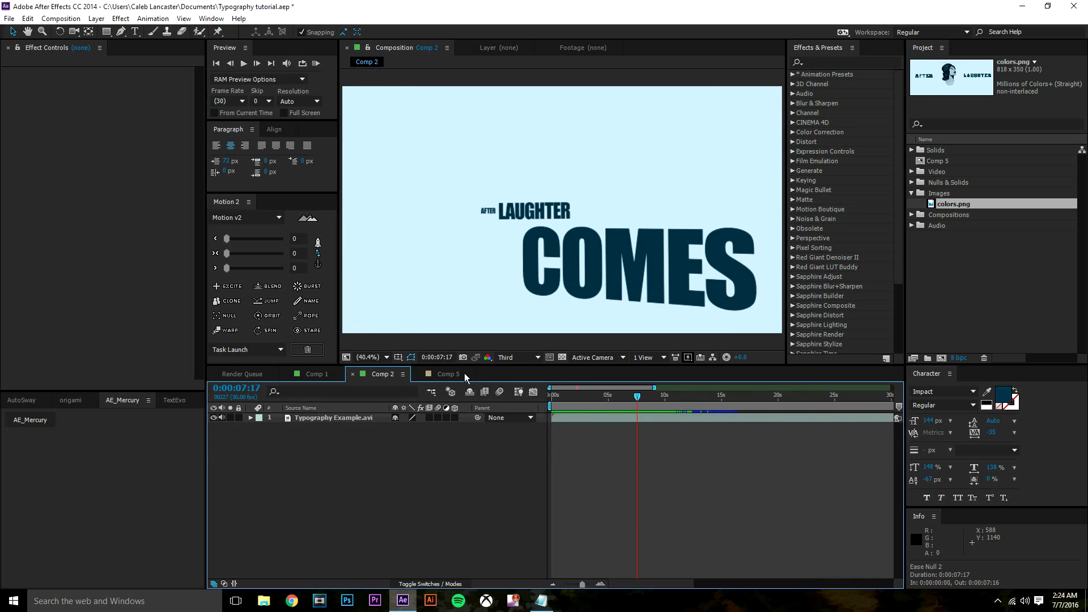
click(448, 374)
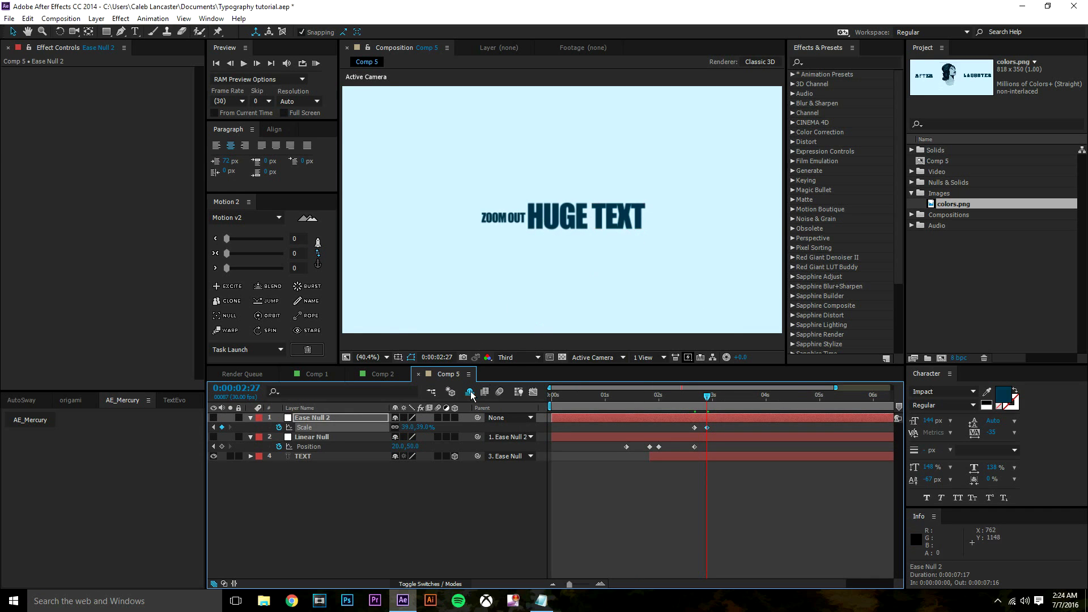
click(408, 427)
text(35)
key(Return)
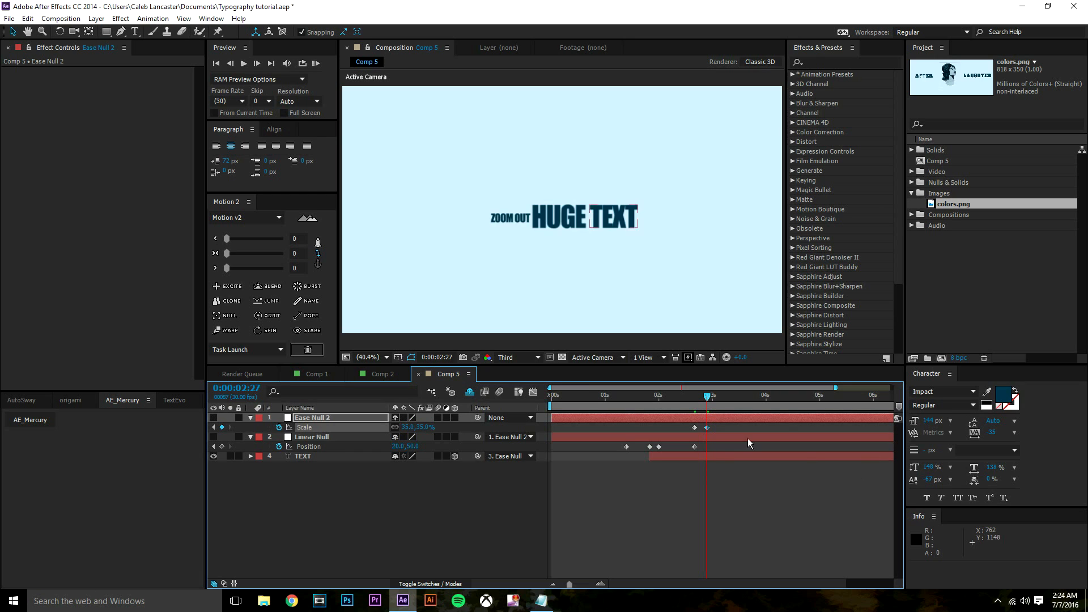
- Apply Easy Ease to both Ease Null 2 Scale keyframes and stretch the ending keyframe's influence in the speed graph
drag(716, 429, 691, 426)
key(F9)
click(534, 392)
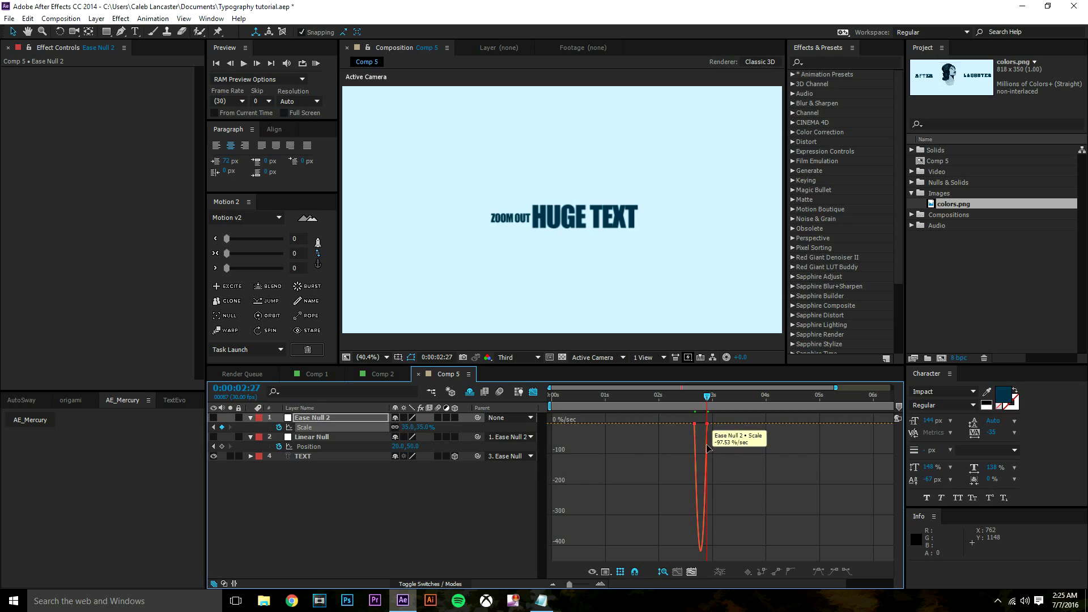
click(706, 425)
drag(704, 424, 660, 425)
click(533, 392)
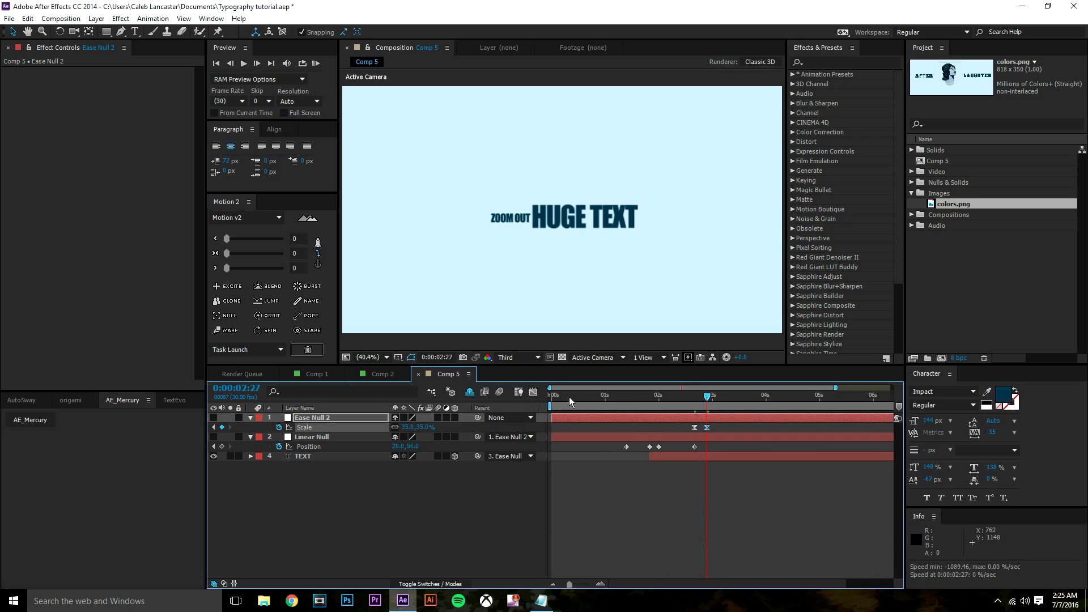
- Preview the zoom-out and try moving Ease Null 2's ending Scale keyframe to 0:00:02:26
click(691, 403)
key(space)
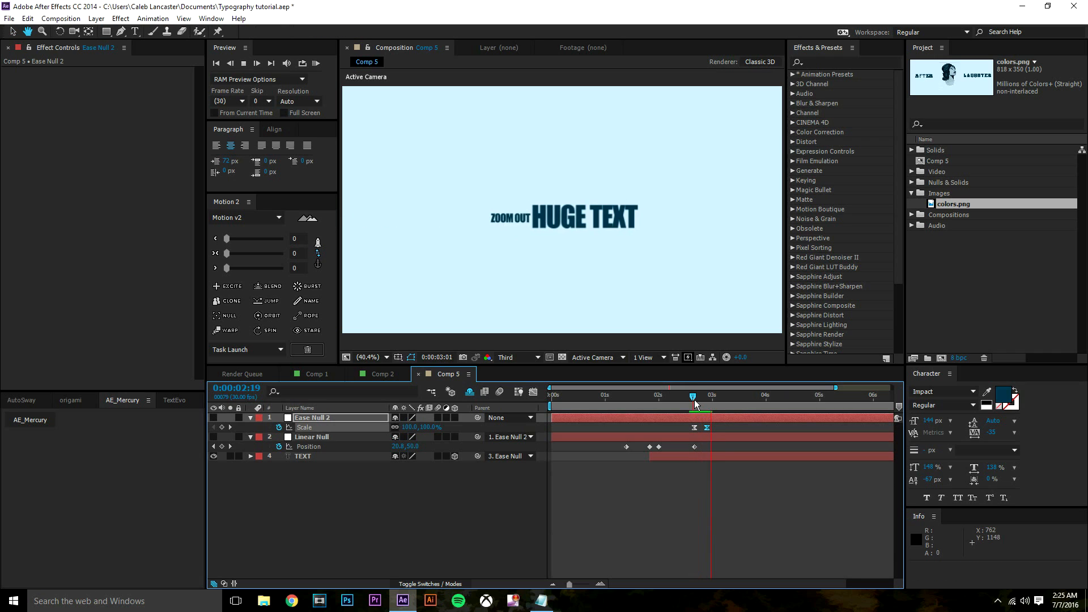
click(695, 400)
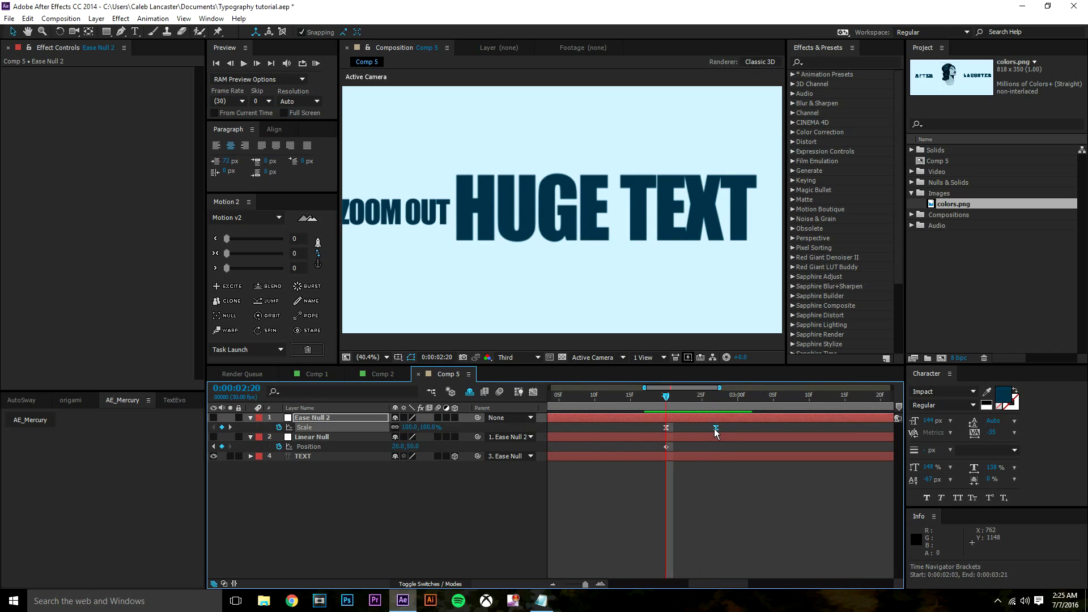
drag(714, 428, 707, 428)
key(Page_Down)
key(Page_Down)
key(Page_Down)
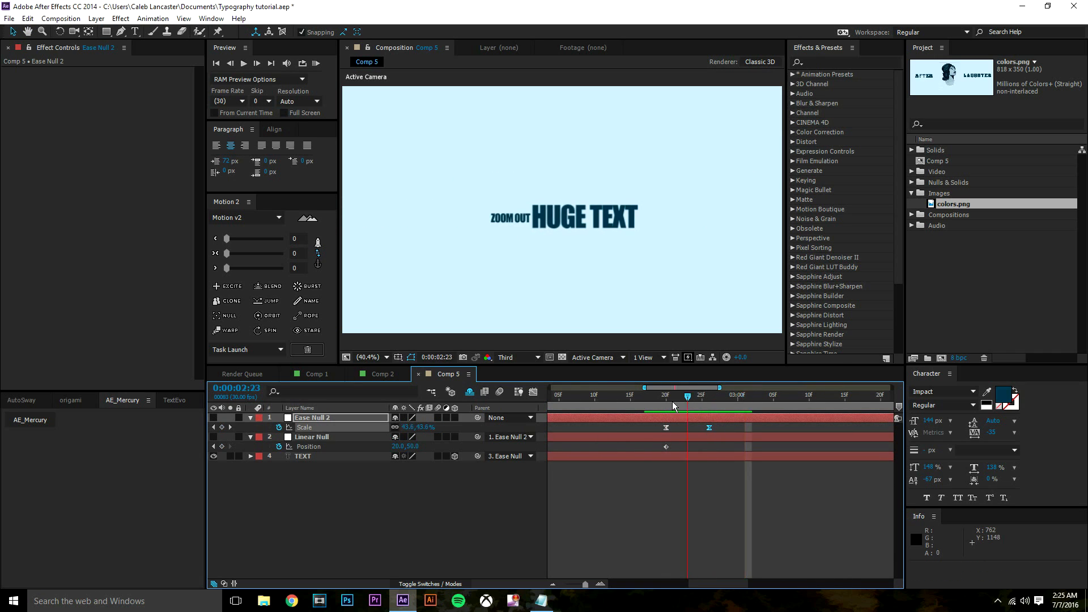
key(space)
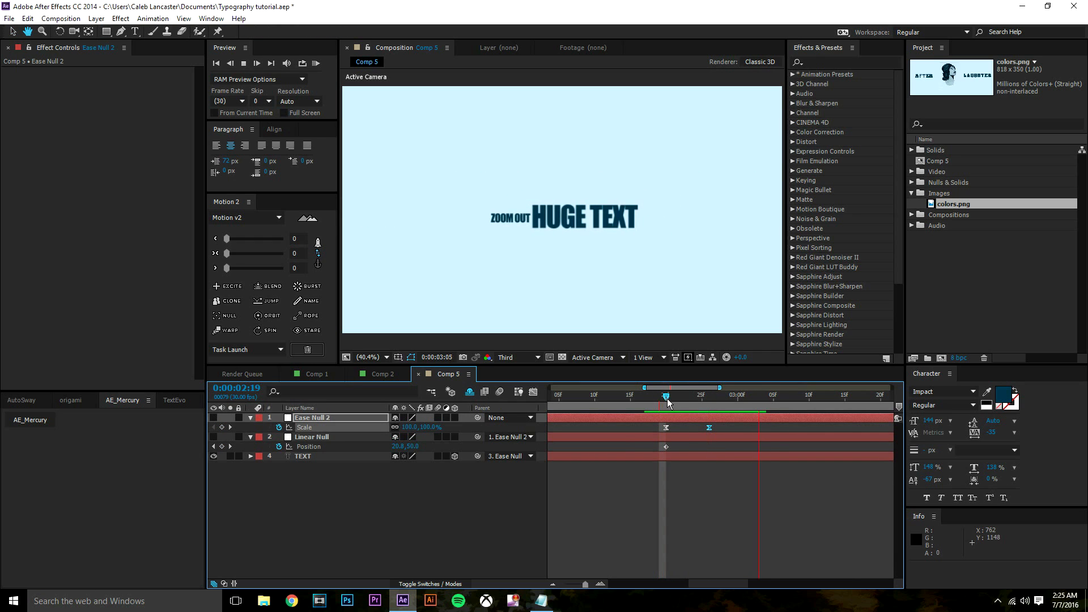
- Move Ease Null 2's ending Scale keyframe to 0:00:02:29, preview the zoom-out, and place the playhead at 0:00:03:00
click(716, 403)
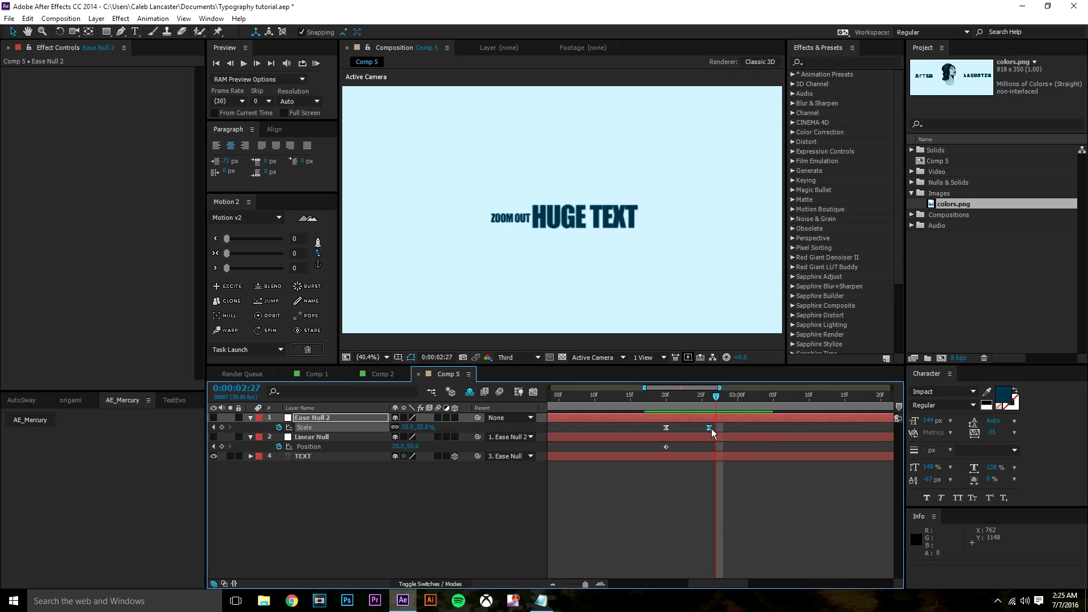
drag(712, 428, 731, 429)
click(667, 404)
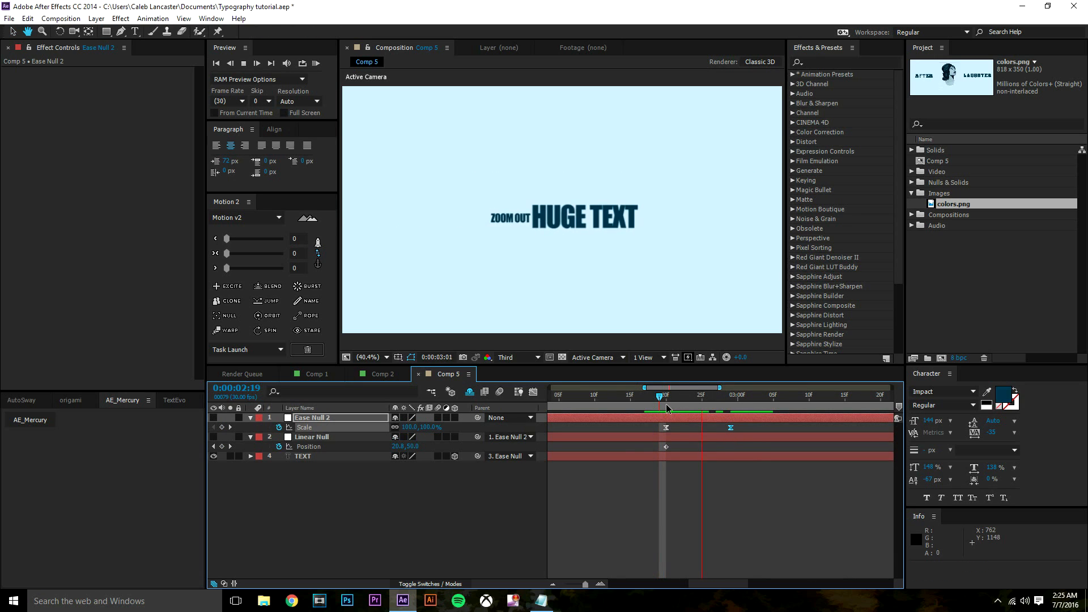
click(752, 397)
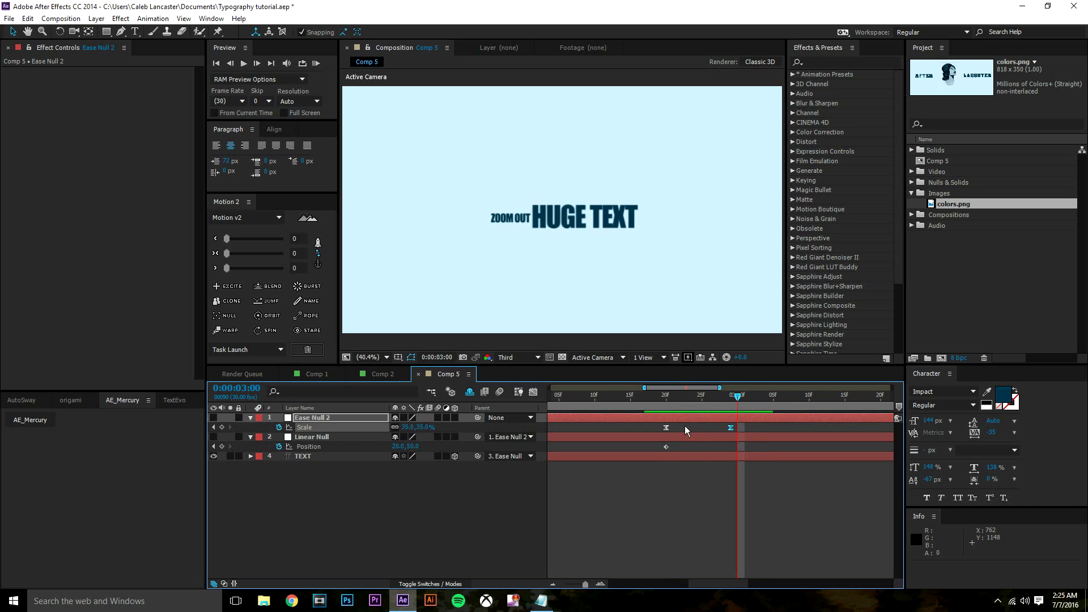
- Duplicate the TEXT layer and change the copy's wording to MASKED
click(307, 456)
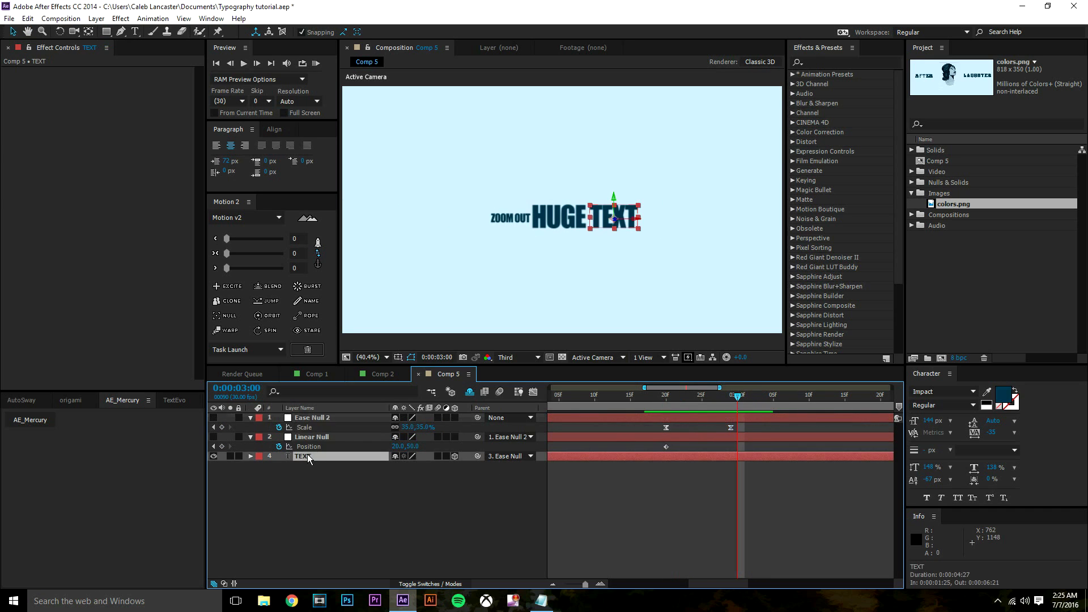
key(ctrl+d)
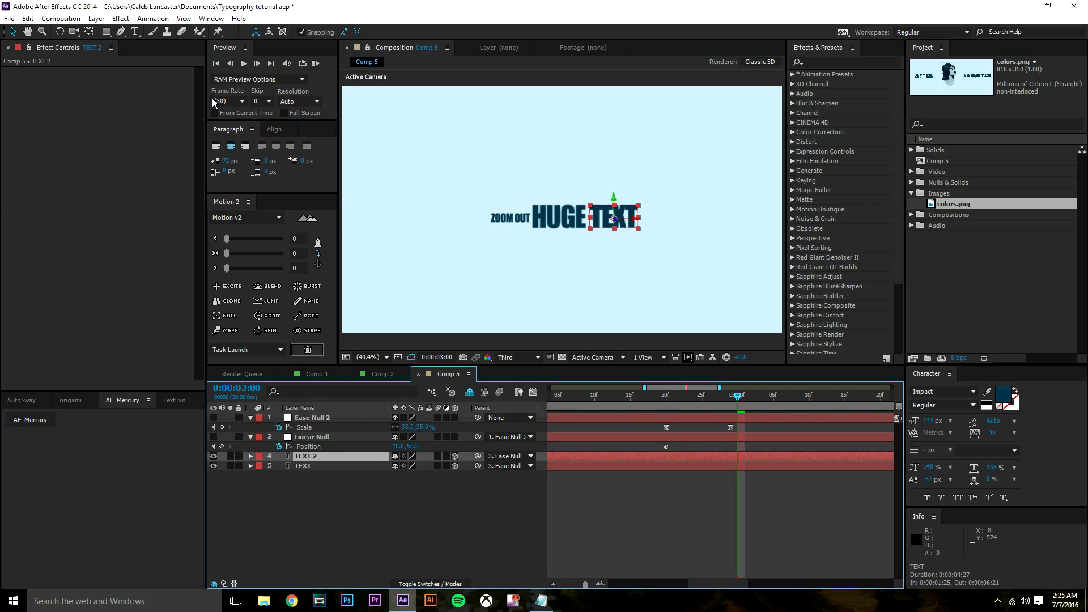
click(138, 34)
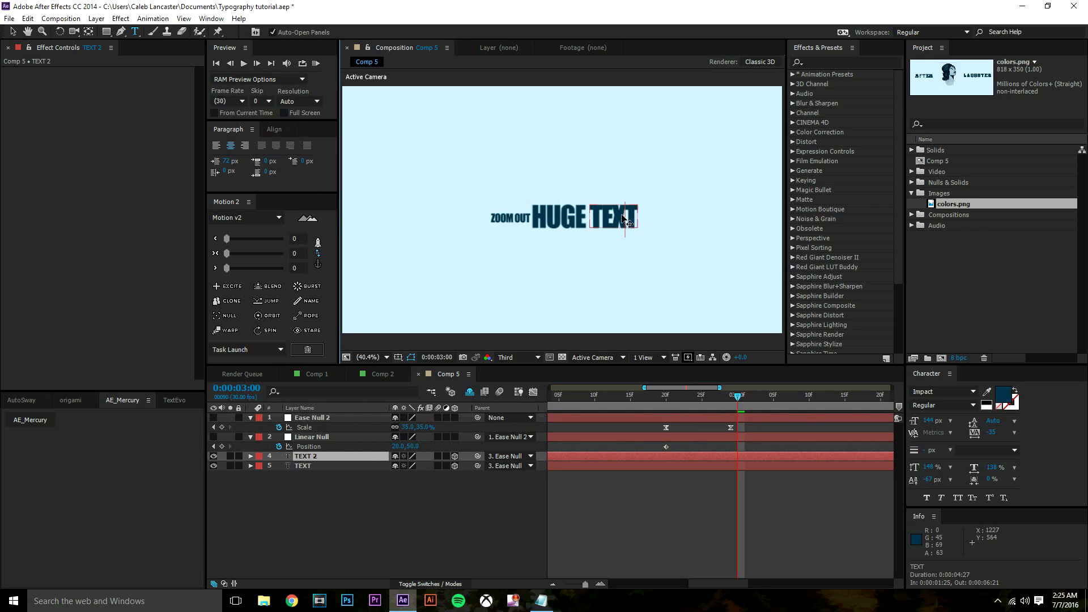
double_click(621, 216)
text(BACK)
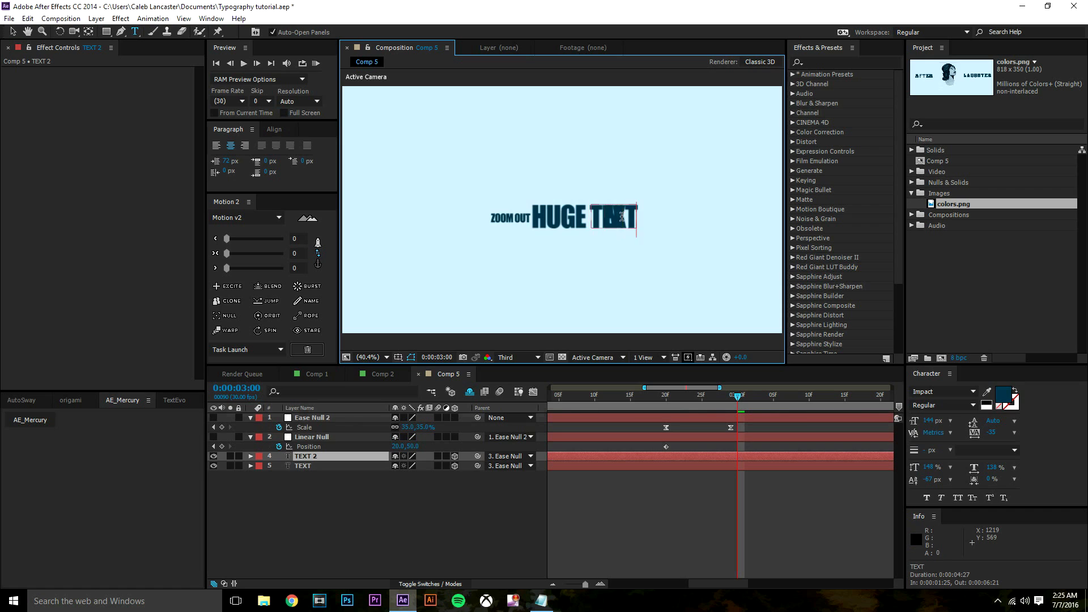
text(ED)
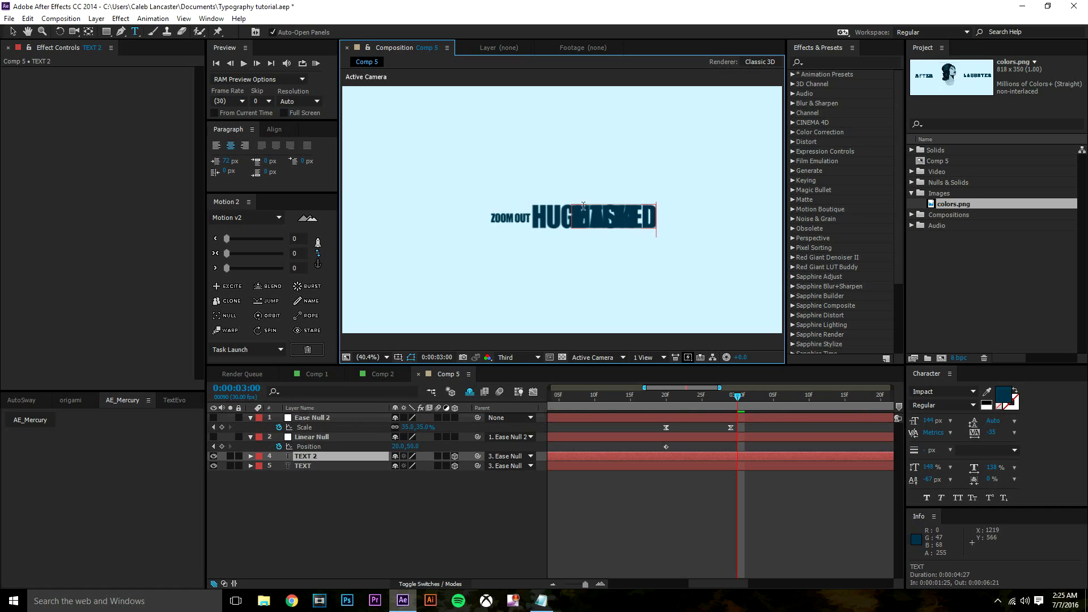
click(359, 454)
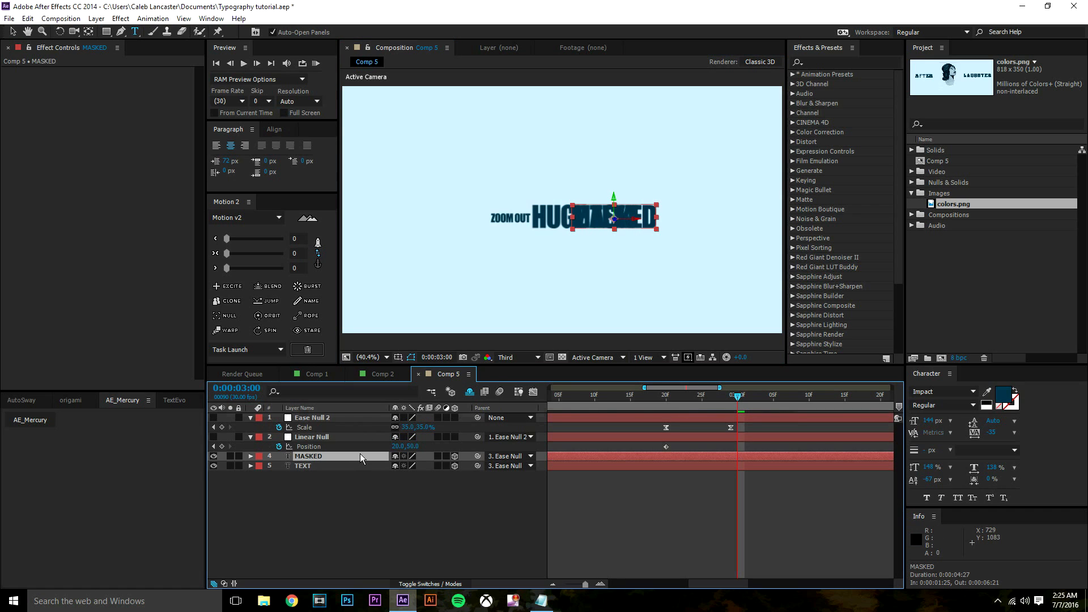
- Remove the MASKED layer's Y Rotation keyframes and set its Y Rotation to 2°
key(r)
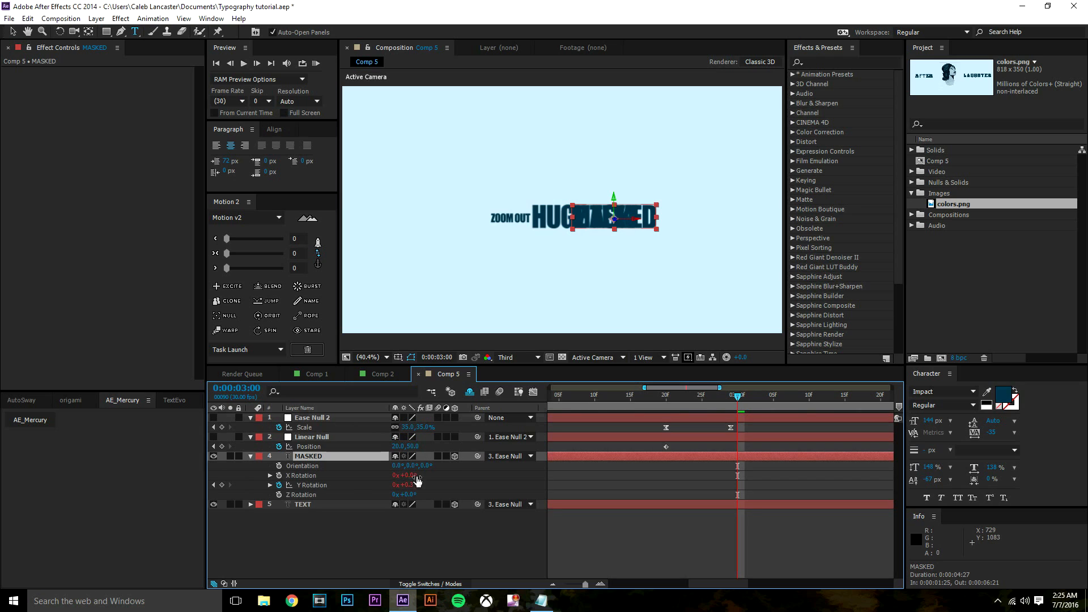
click(279, 485)
drag(406, 486, 411, 491)
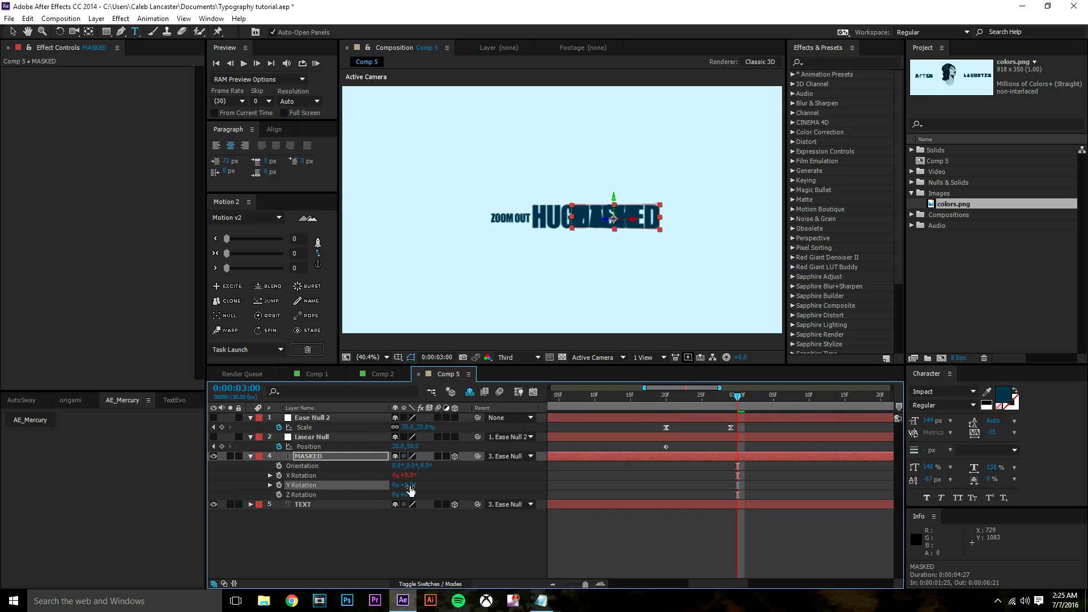
click(344, 458)
key(s)
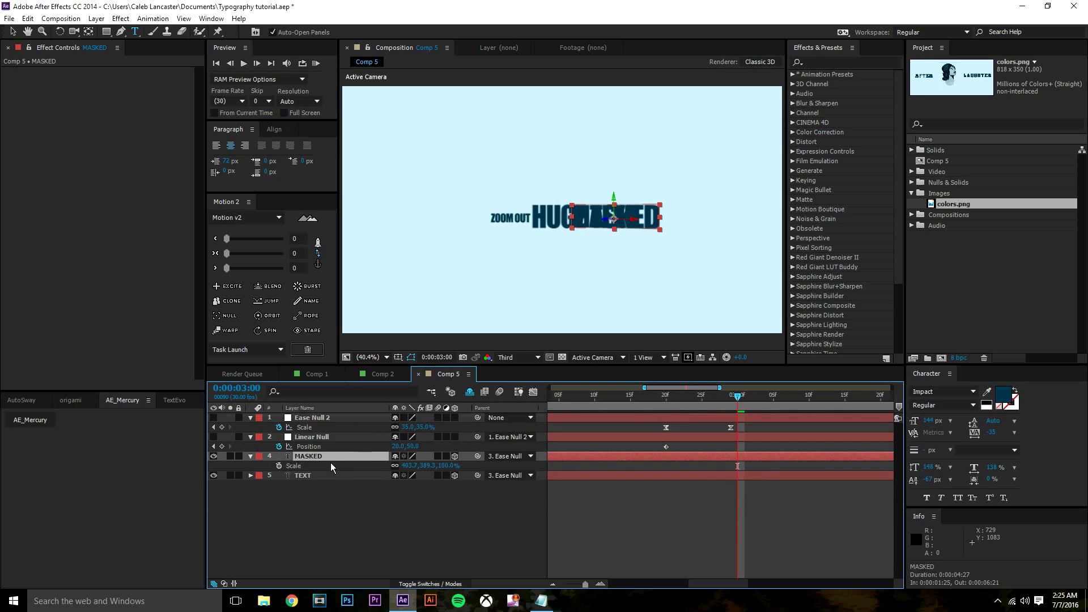
key(r)
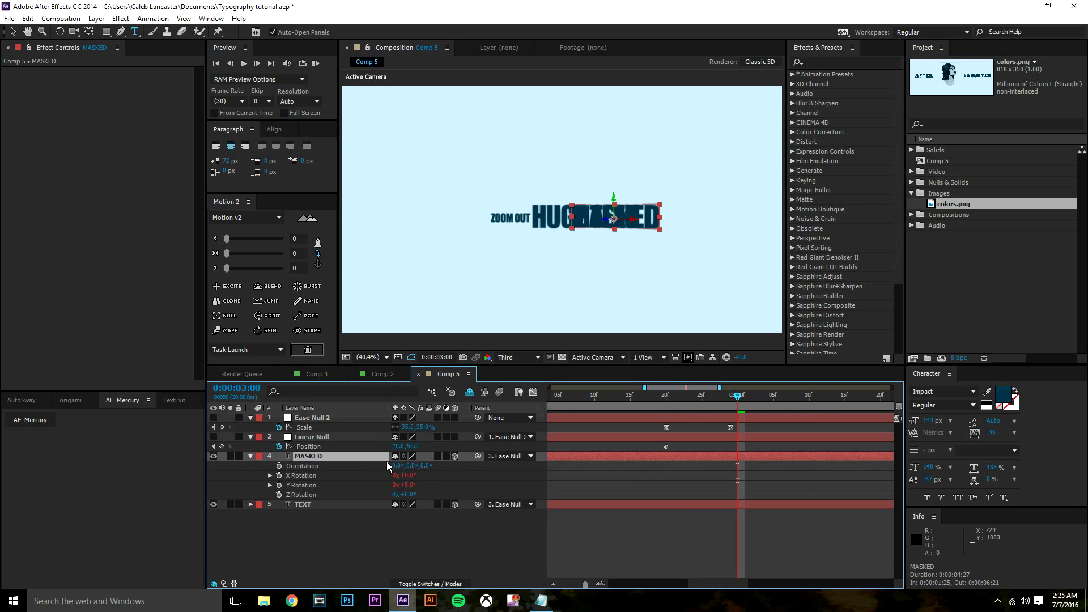
click(409, 486)
text(2)
key(Return)
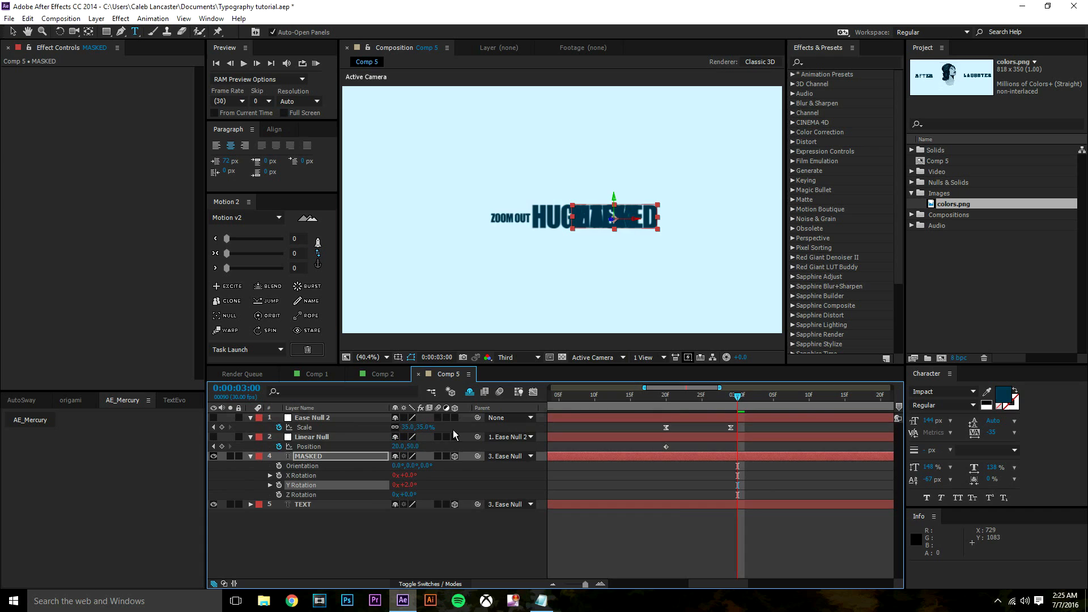
- Enlarge MASKED to about 1171.7, 1129.9, 290.2% Scale and place it directly beneath HUGE TEXT, using Comp 2 as reference
click(397, 378)
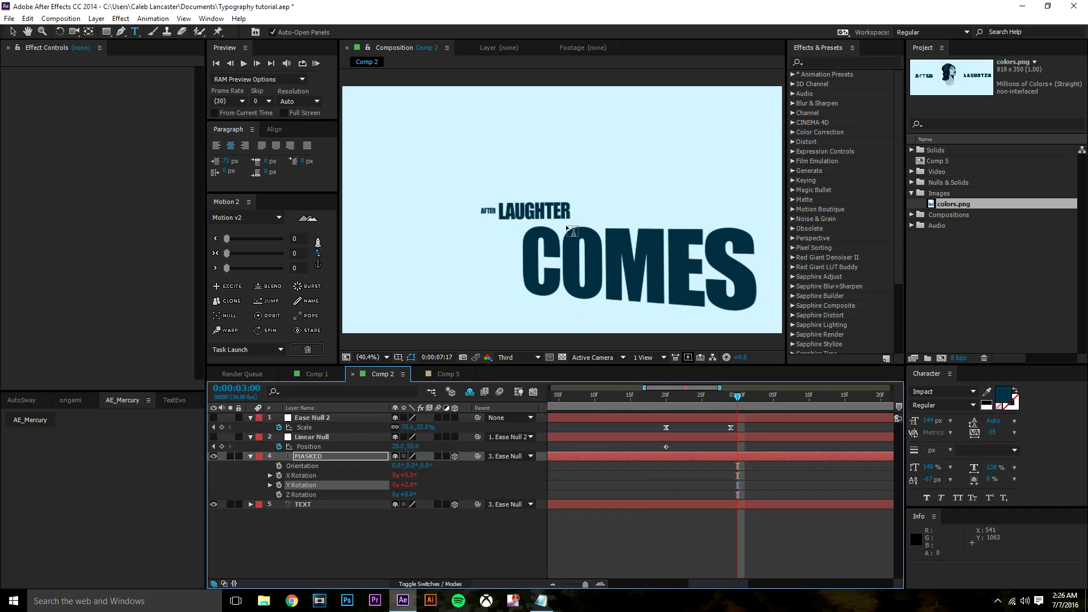
click(379, 460)
key(s)
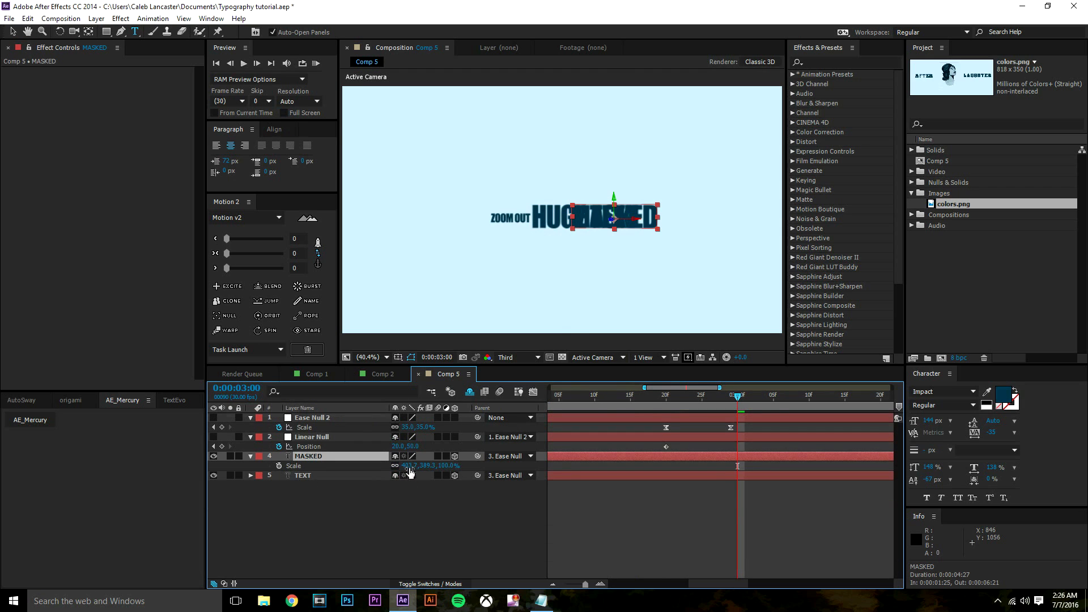
drag(410, 472, 624, 464)
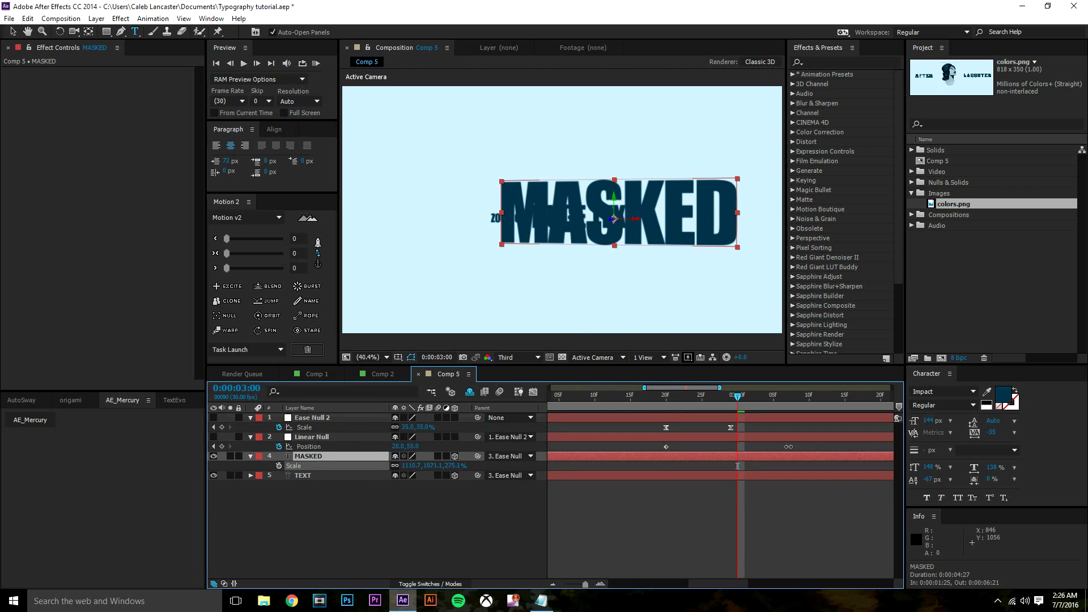
click(14, 33)
drag(537, 205, 573, 266)
drag(411, 466, 446, 466)
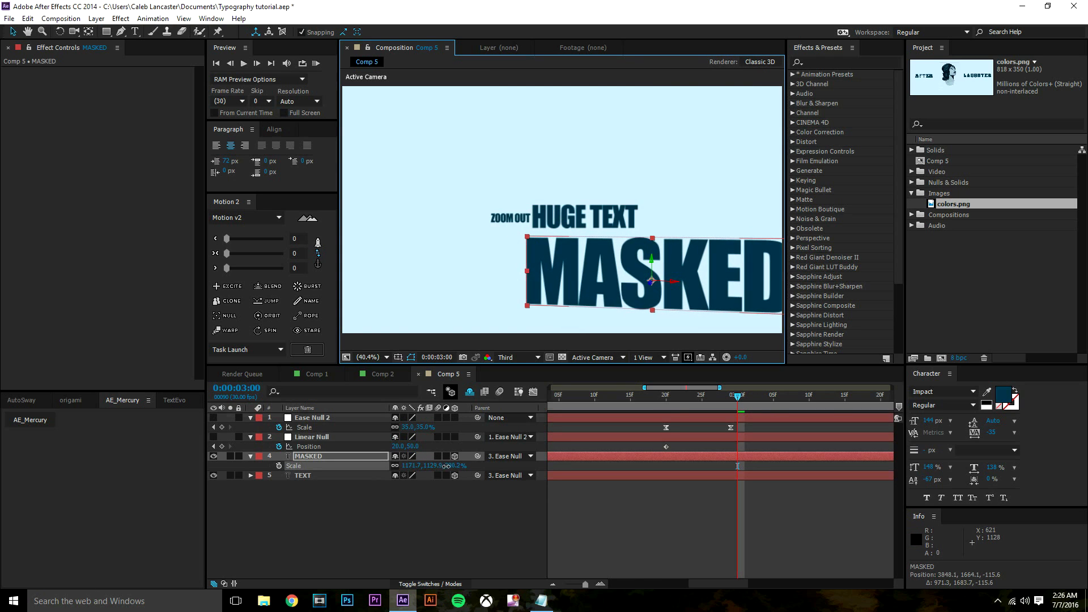
drag(709, 296, 695, 298)
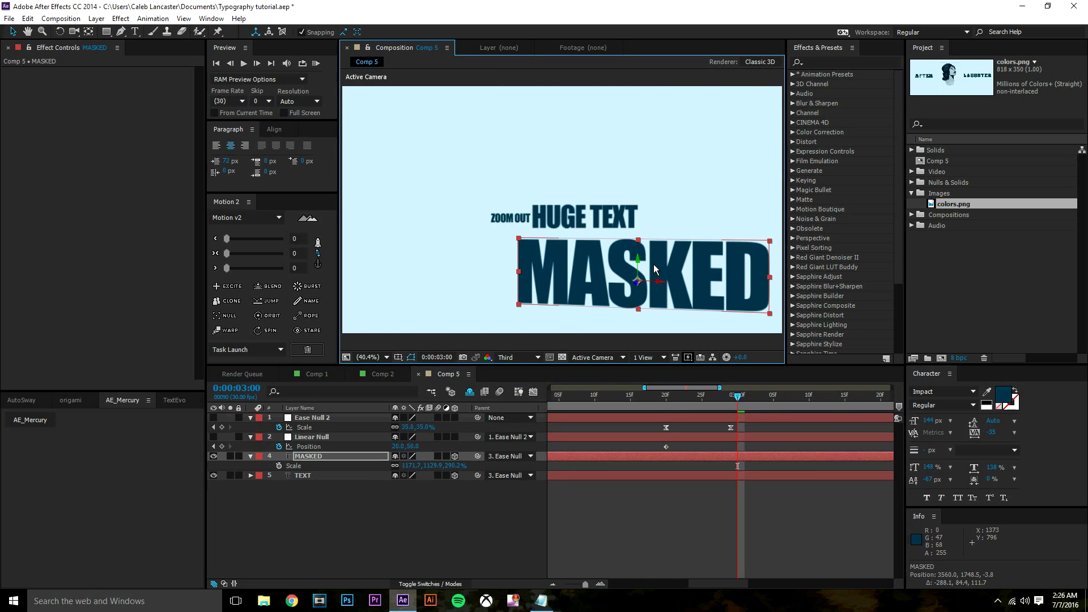
key(shift+Down)
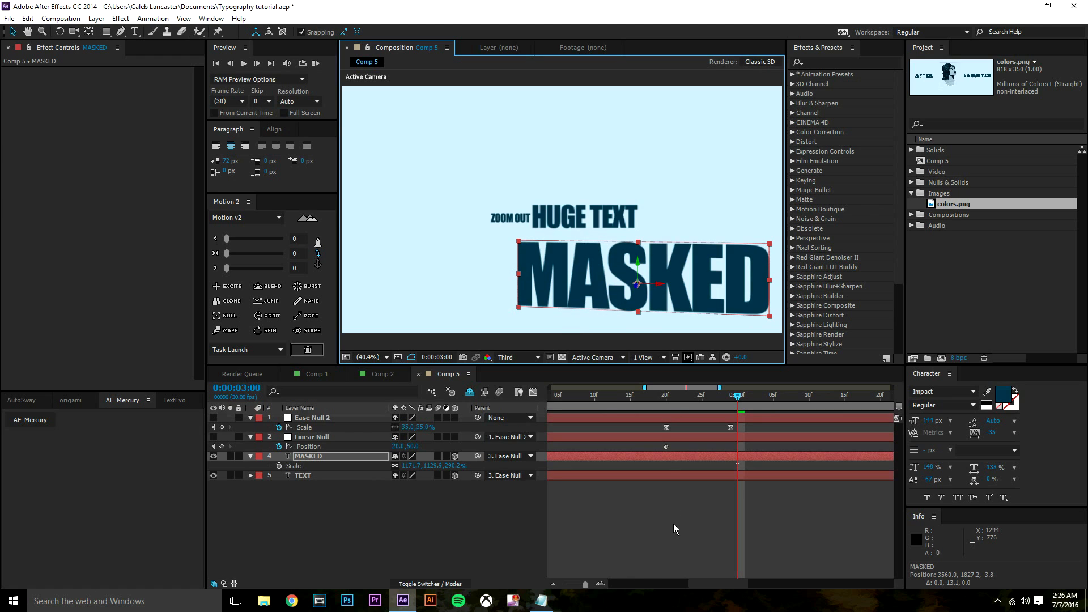
- Try shifting the MASKED layer's Position, undo the shift, and add a new mask around the word
click(674, 528)
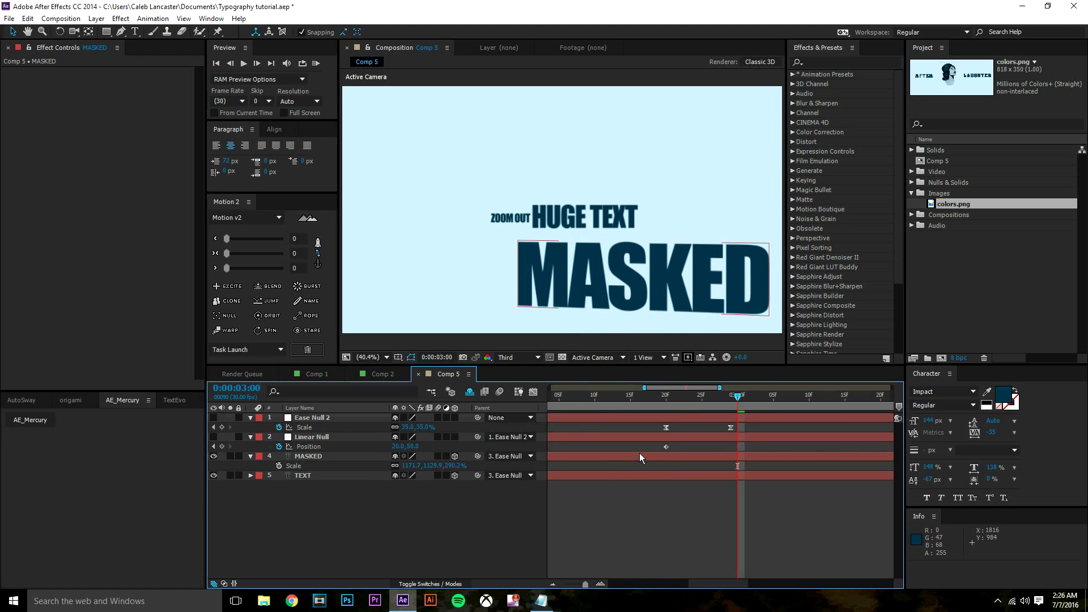
click(352, 459)
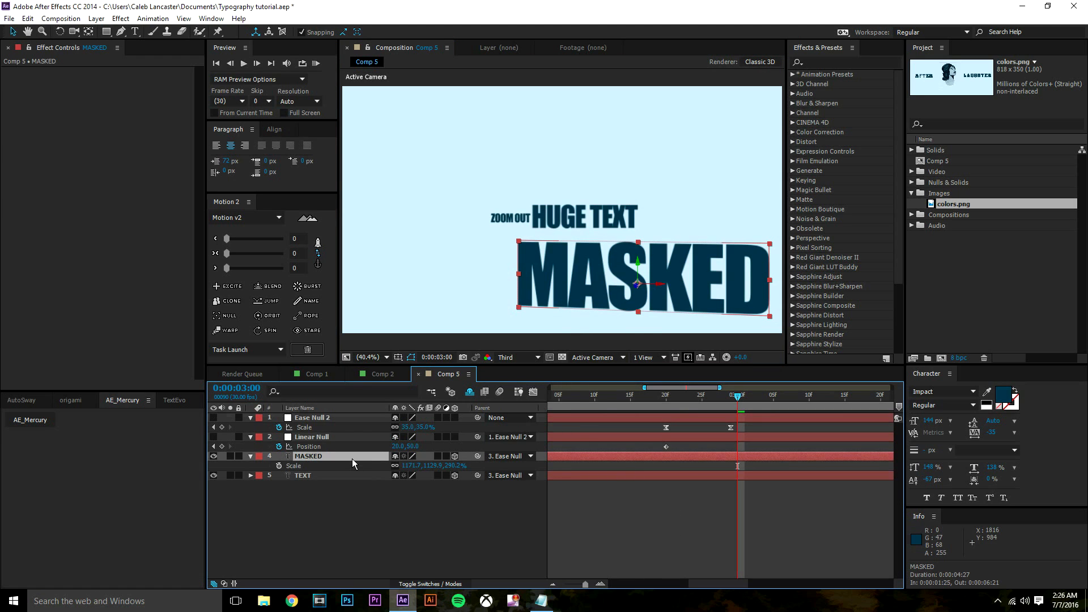
key(p)
drag(425, 465, 567, 464)
key(ctrl+z)
key(ctrl+shift+n)
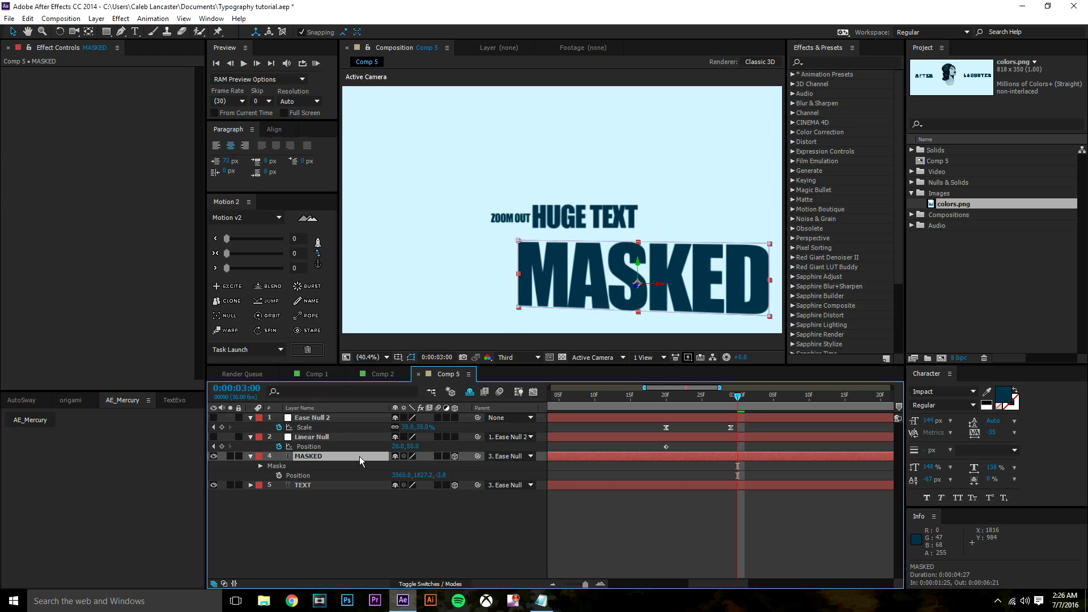
- Try moving the masked layer down to a Y Position of 1927.2, and undo the move
right_click(359, 457)
mouse_move(418, 17)
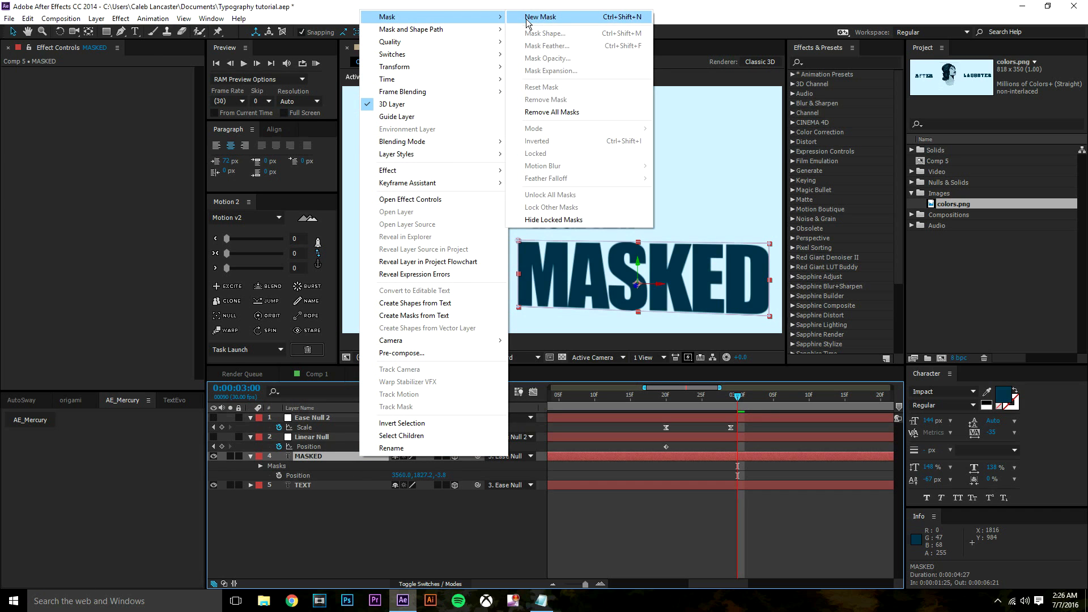
click(286, 458)
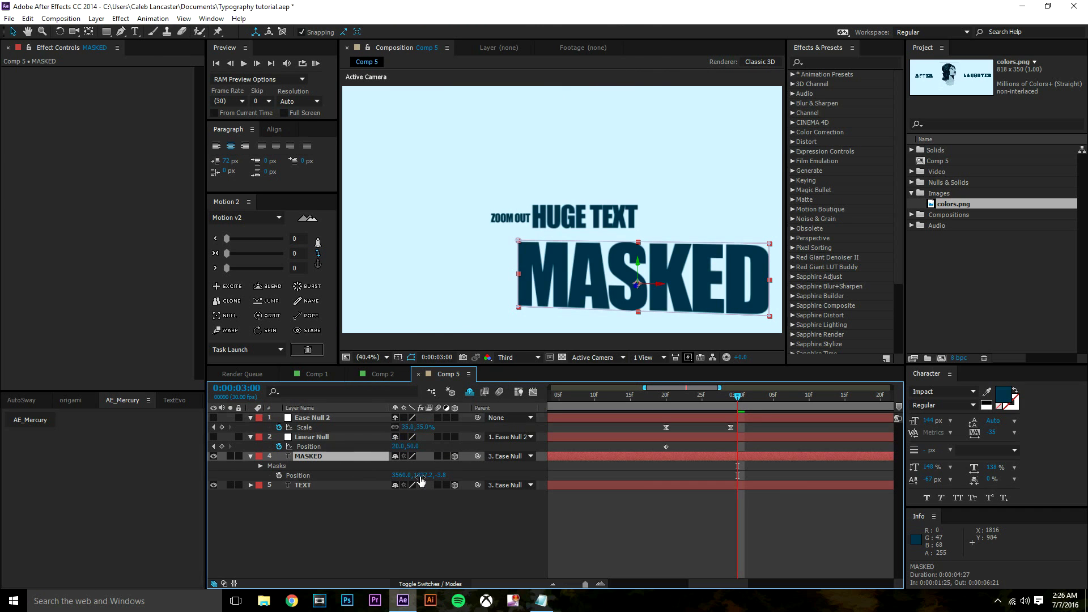
drag(423, 476, 486, 472)
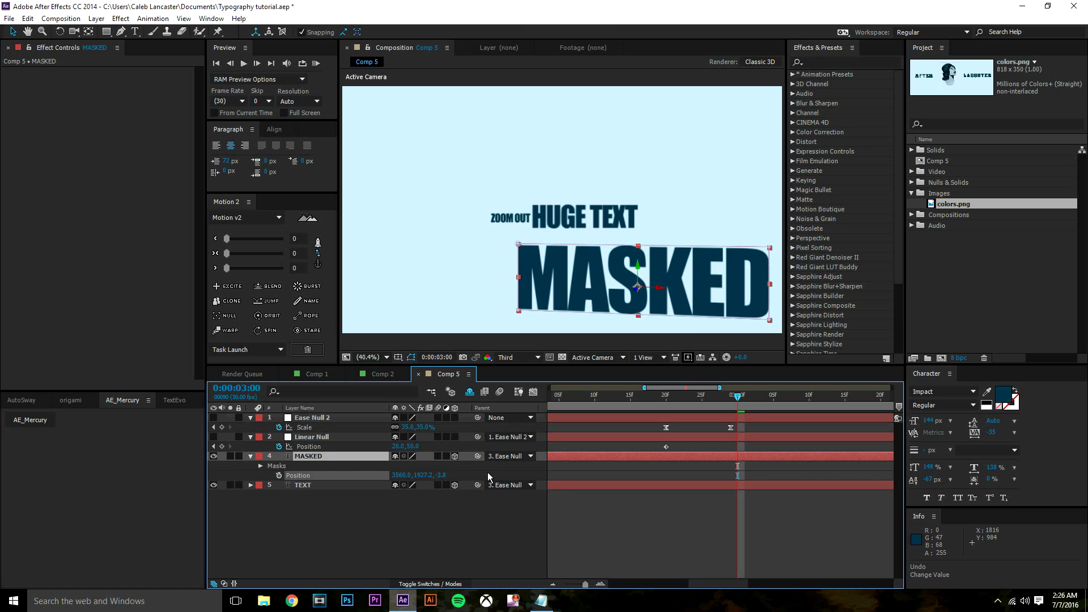
key(ctrl+z)
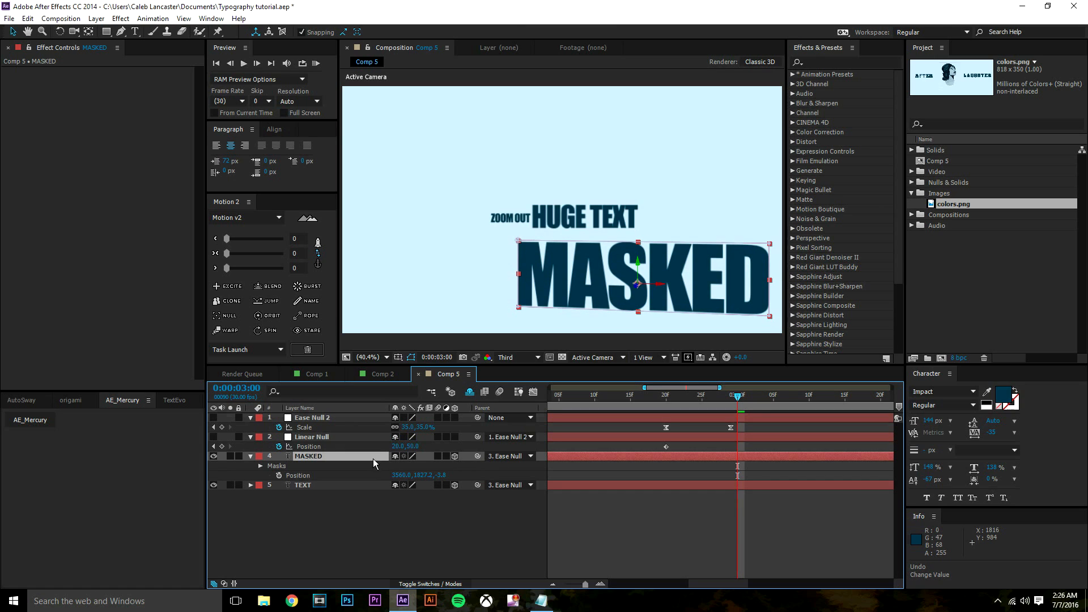
- Add a Position text animator to MASKED, test a vertical offset of about 161 inside the mask, and undo the test
click(250, 457)
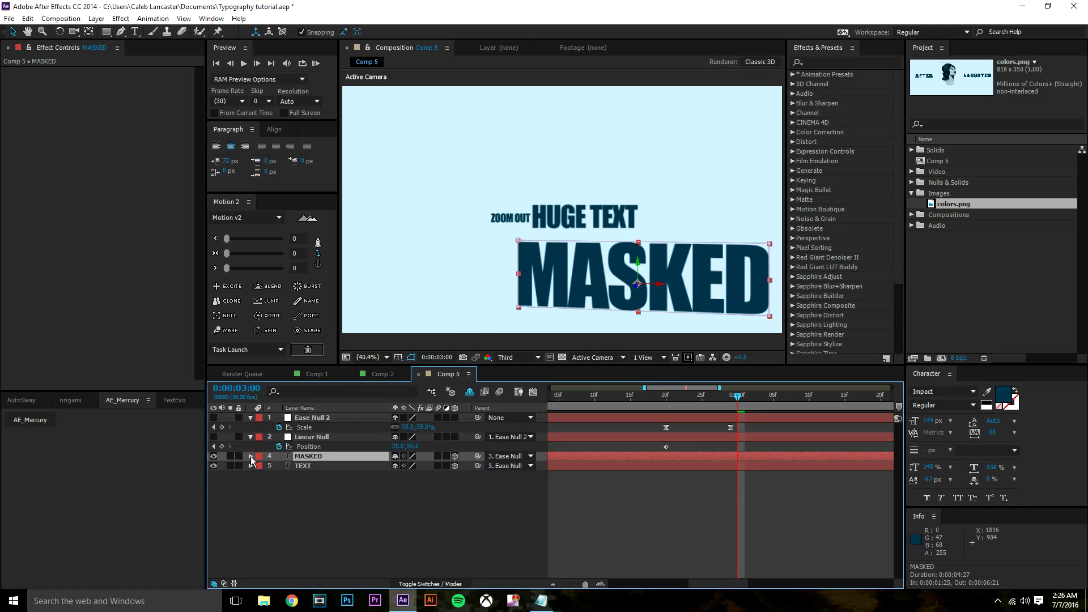
click(251, 457)
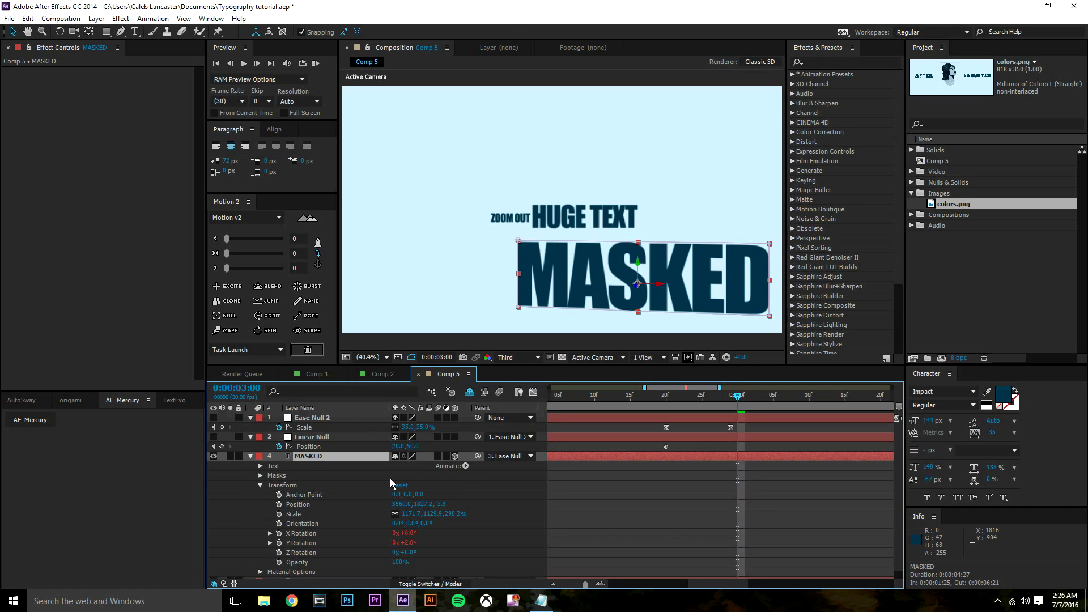
click(466, 466)
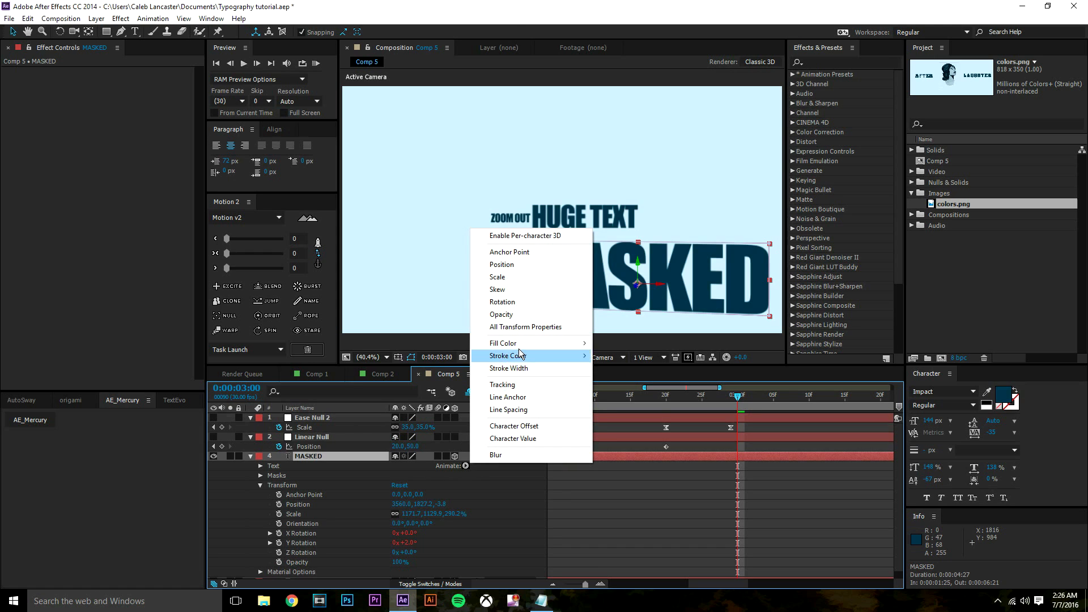
click(493, 264)
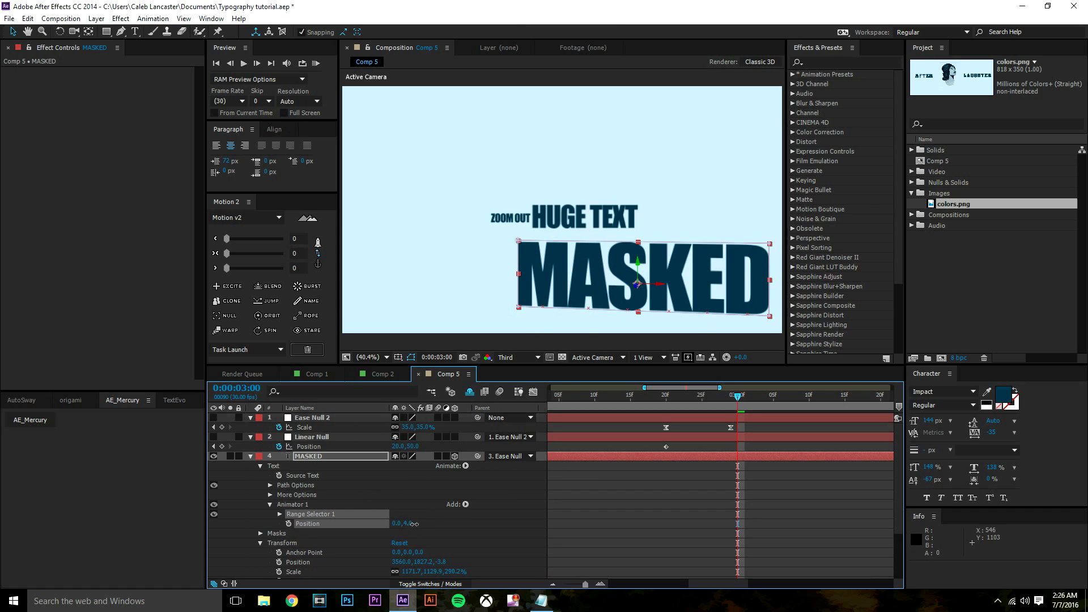
drag(411, 529, 497, 529)
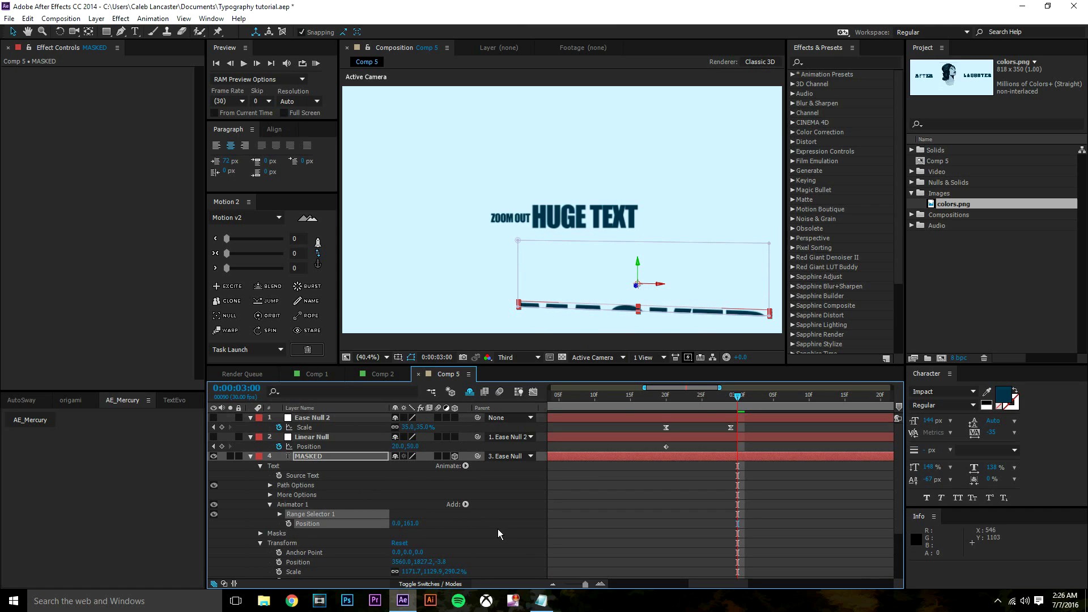
key(ctrl+z)
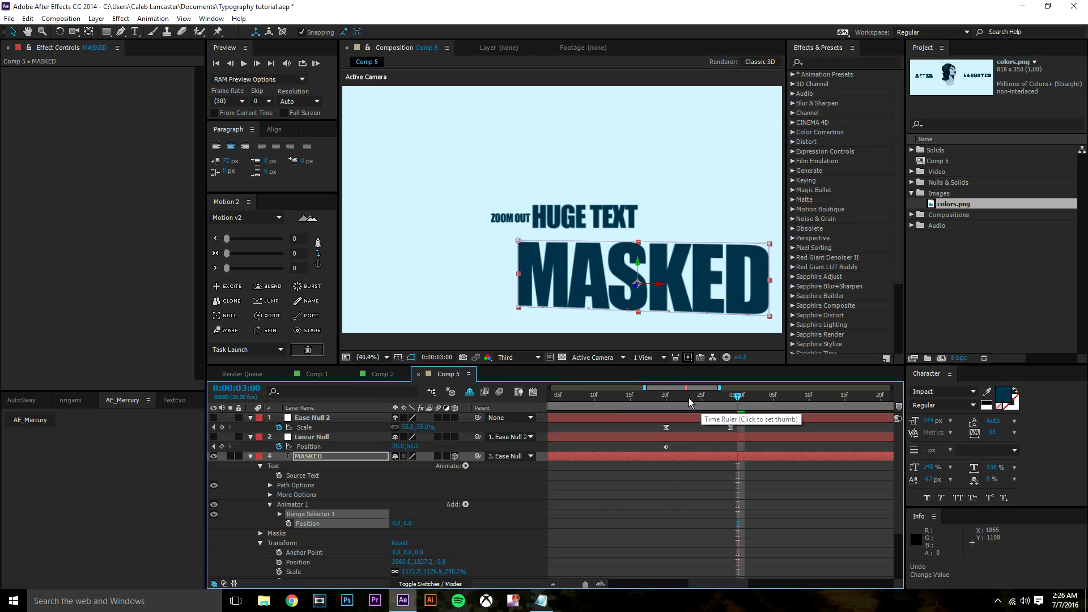
- Create a 0.0, 0.0 keyframe for the MASKED animator's Position and place it at 0:00:02:29, aligned with Ease Null 2's ending Scale keyframe
drag(689, 401, 667, 400)
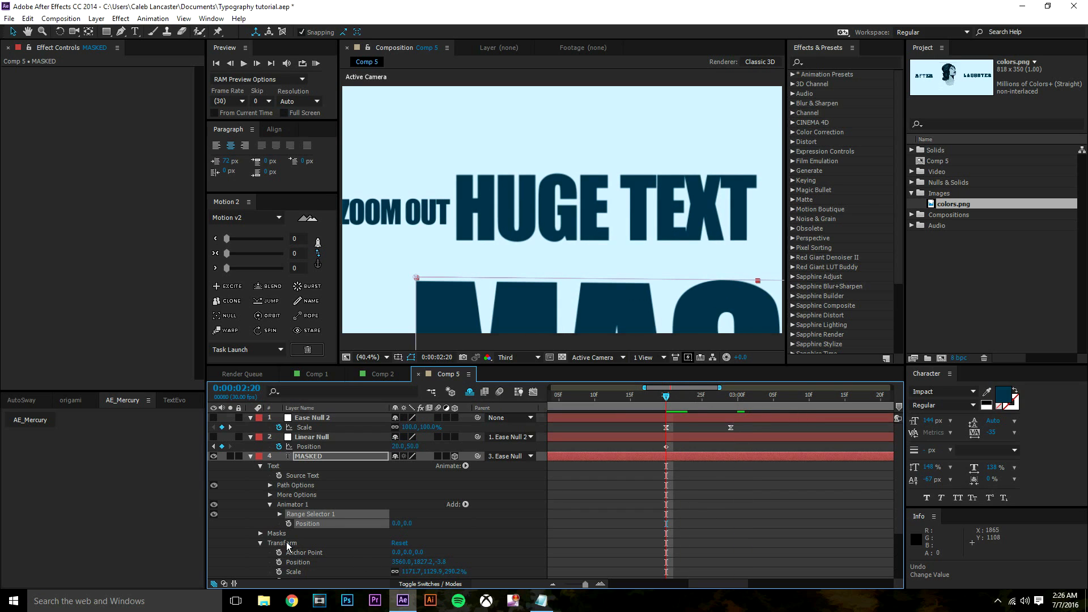
click(289, 524)
drag(667, 524, 735, 527)
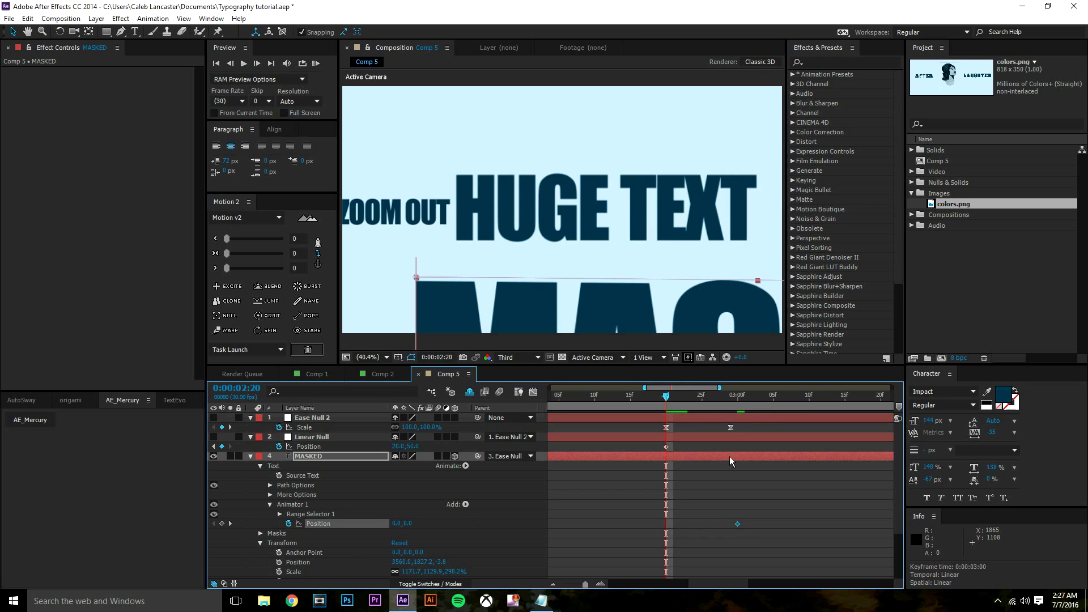
click(730, 403)
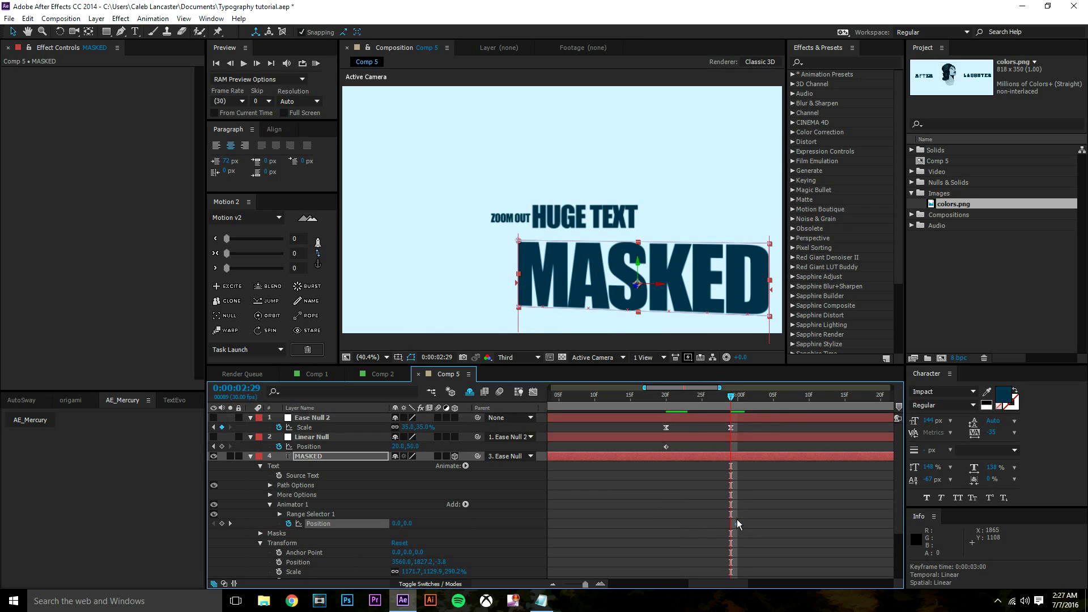
drag(738, 524, 731, 526)
- Keyframe the MASKED animator's Position at 0.0, 150.0 at 0:00:02:20, so the word starts hidden below its mask
click(666, 397)
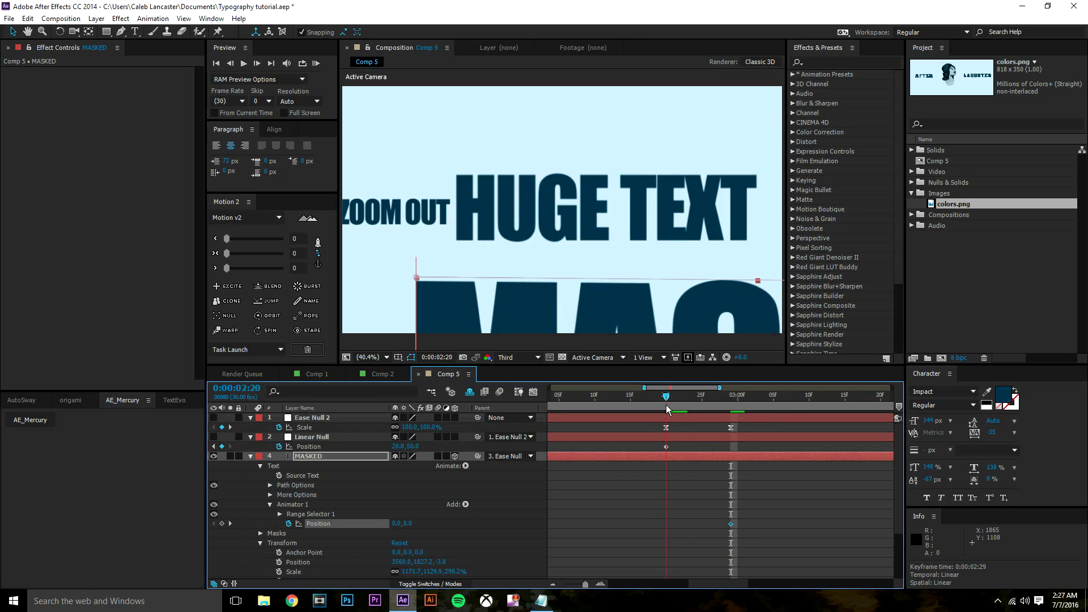
drag(407, 529, 558, 520)
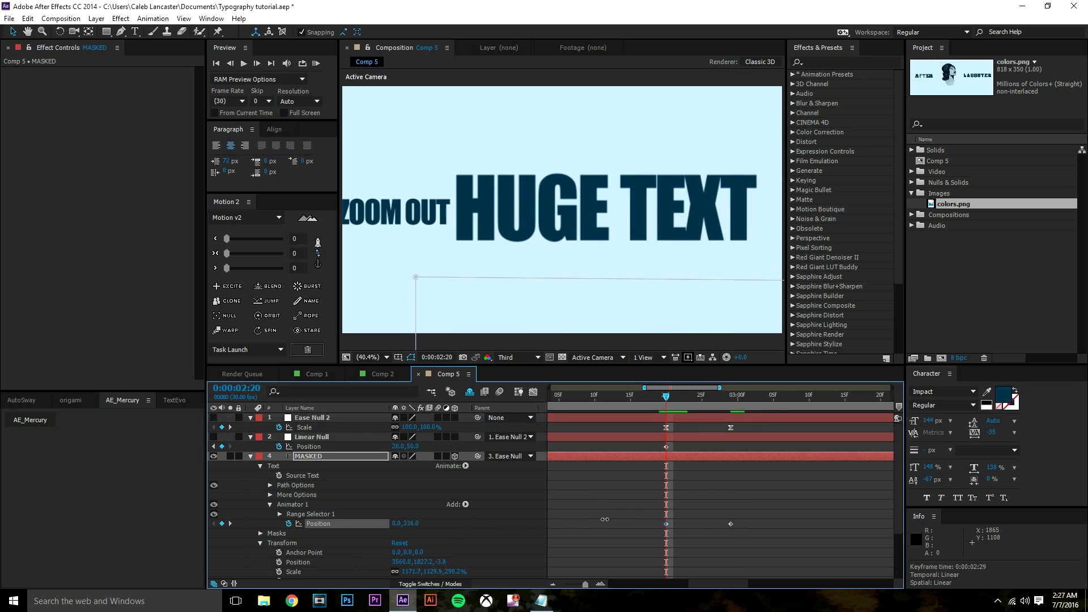
mouse_move(675, 403)
mouse_down()
mouse_move(720, 420)
mouse_move(666, 420)
mouse_up()
click(413, 524)
key(Return)
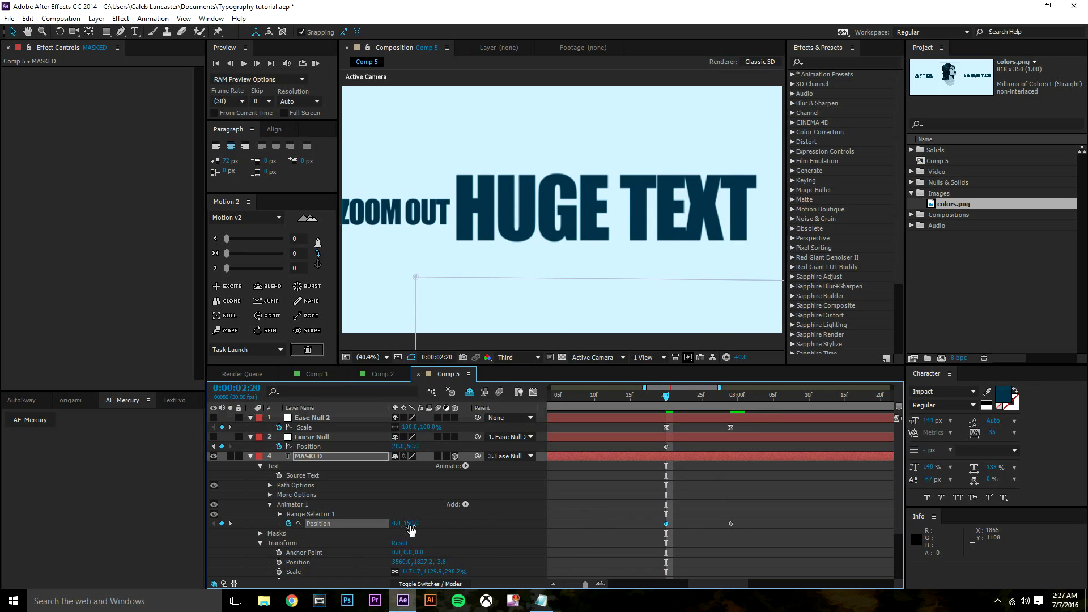
- Preview the MASKED reveal together with the zoom-out from 0:00:02:20
click(718, 530)
mouse_move(674, 400)
mouse_down()
mouse_move(734, 427)
mouse_move(668, 436)
mouse_move(740, 445)
mouse_move(674, 440)
mouse_move(675, 403)
mouse_move(690, 410)
mouse_move(674, 409)
mouse_up()
key(space)
key(space)
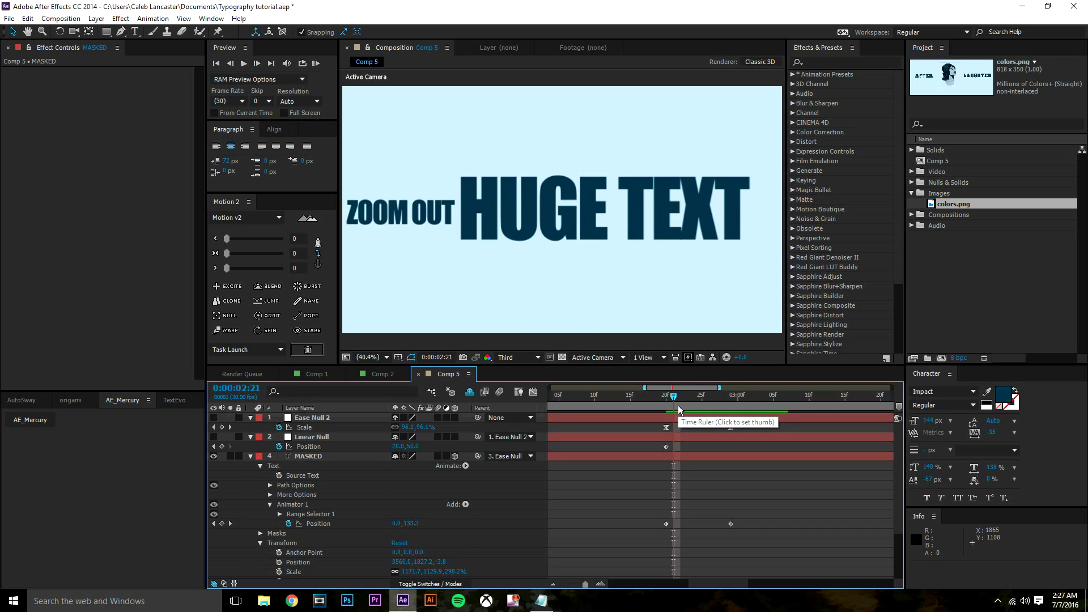
click(667, 403)
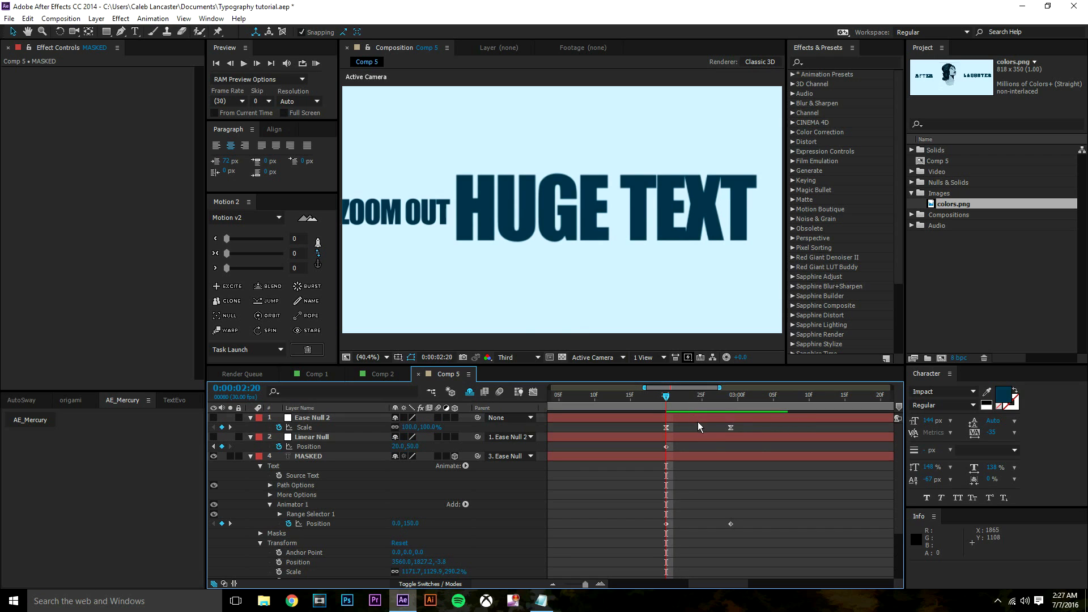
key(space)
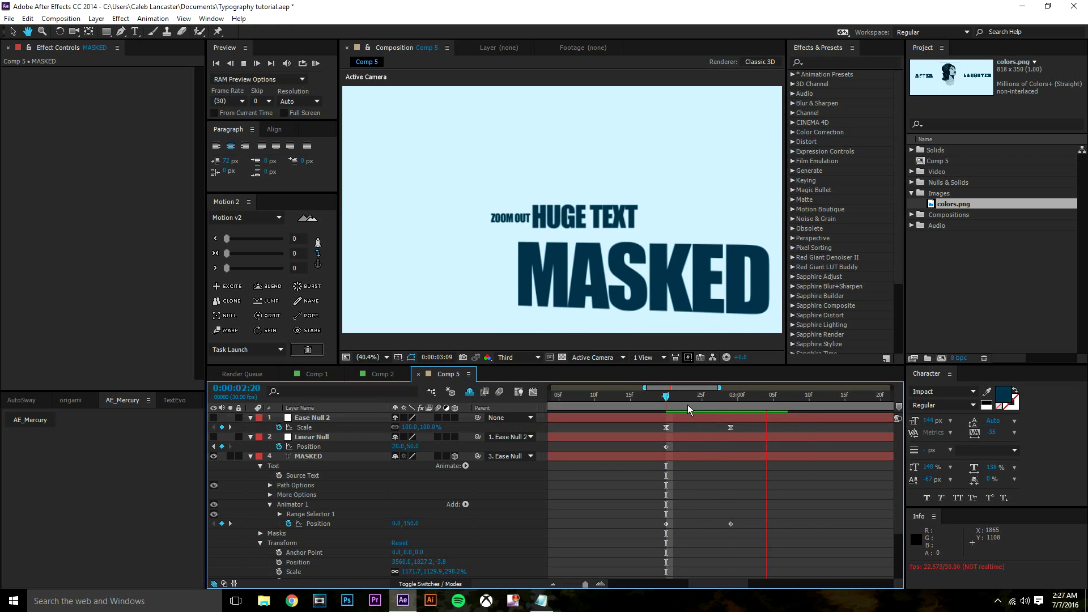
click(679, 400)
key(Page_Up)
key(Page_Up)
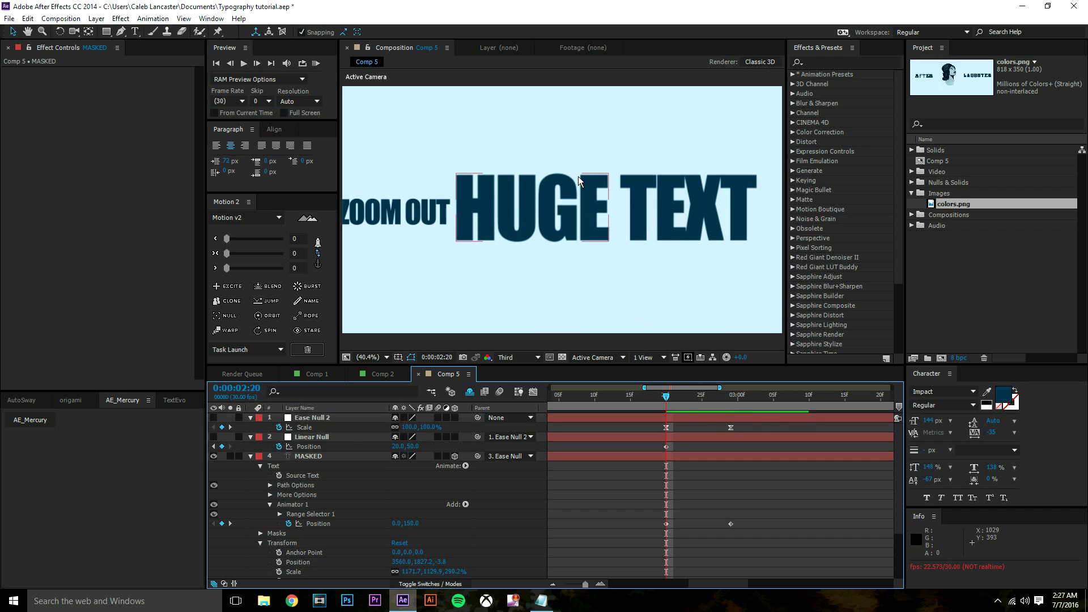
key(space)
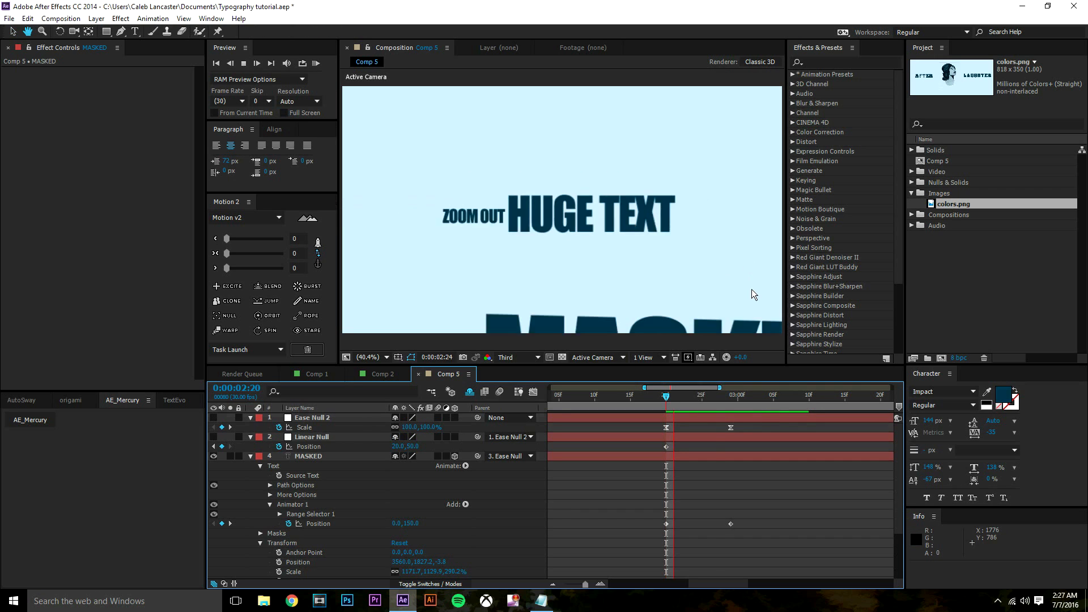
- Apply Easy Ease to both Position keyframes of the MASKED layer's text animator
key(space)
drag(688, 403, 733, 420)
drag(744, 516, 656, 523)
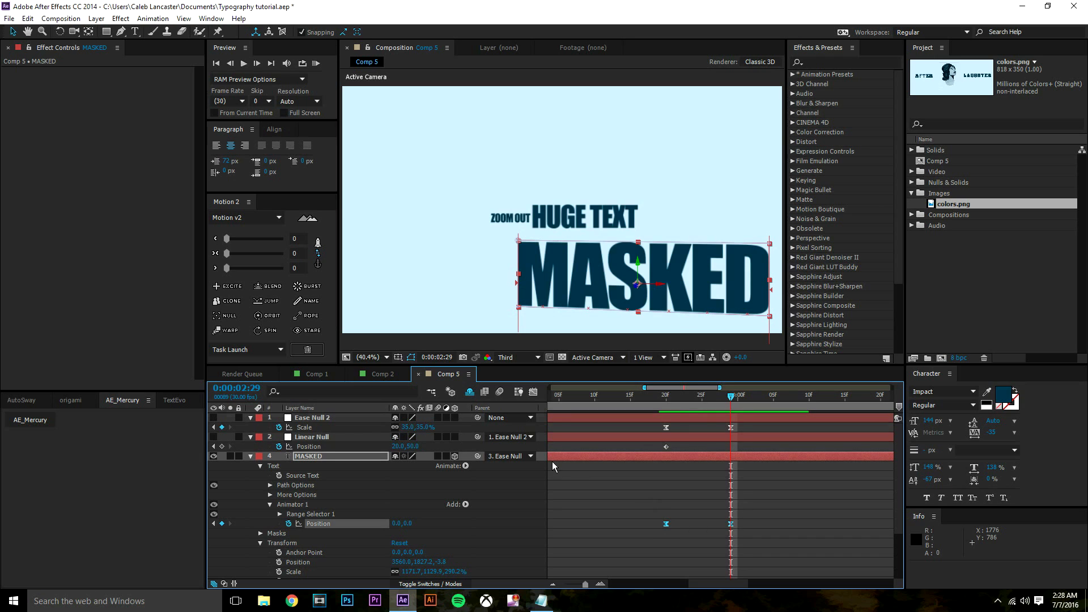
- Reshape the MASKED animator's Position speed curve to start fast and ease slowly into the last keyframe
click(534, 392)
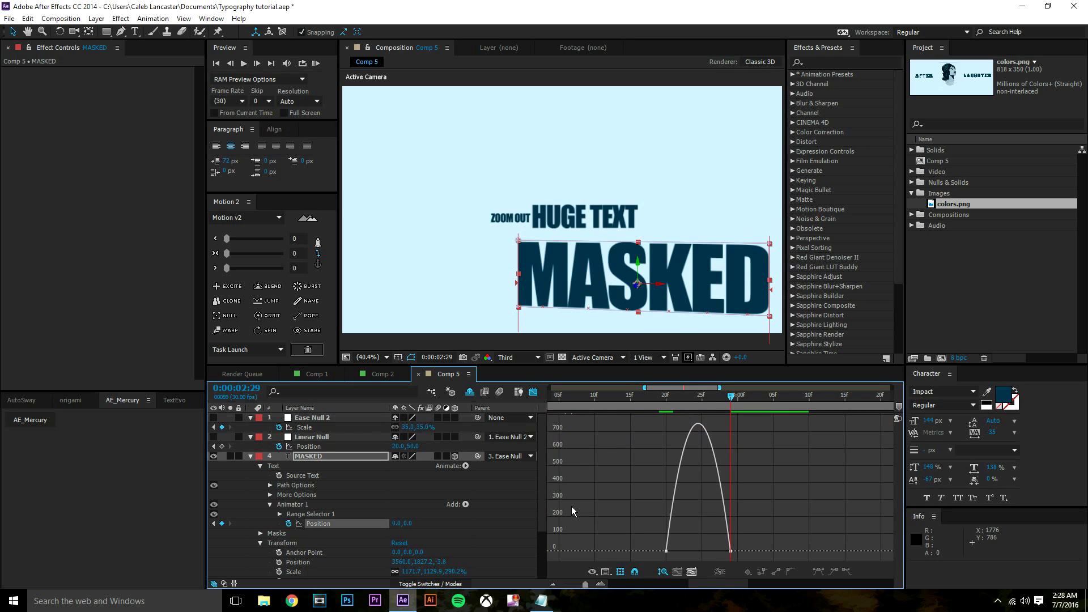
click(723, 555)
drag(721, 554, 623, 554)
click(533, 391)
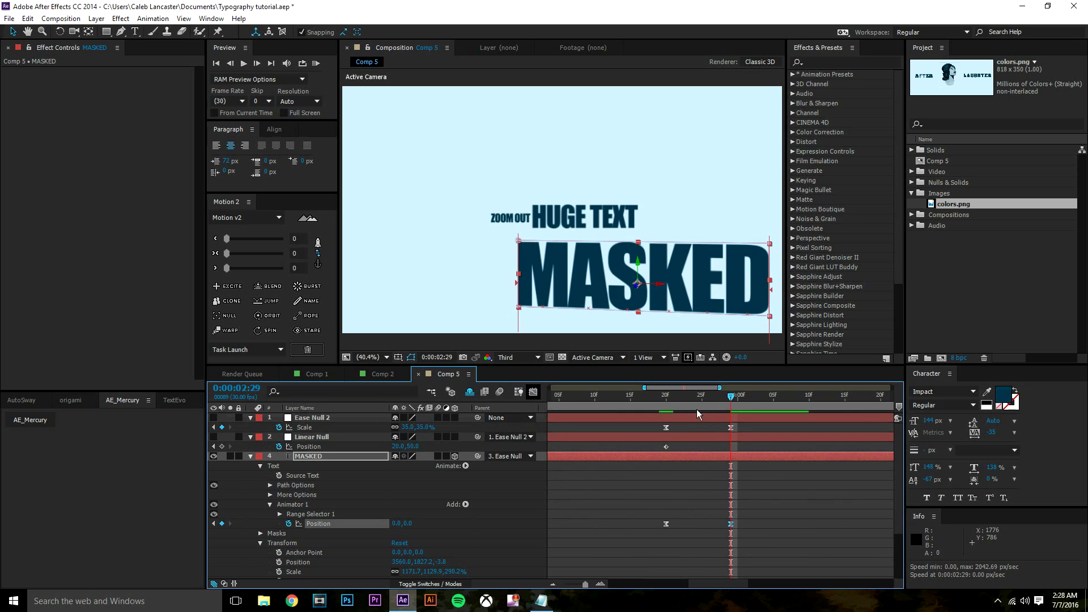
- Preview the zoom-out and MASKED text reveal repeatedly from about 0:00:02:20
click(659, 402)
key(space)
key(space)
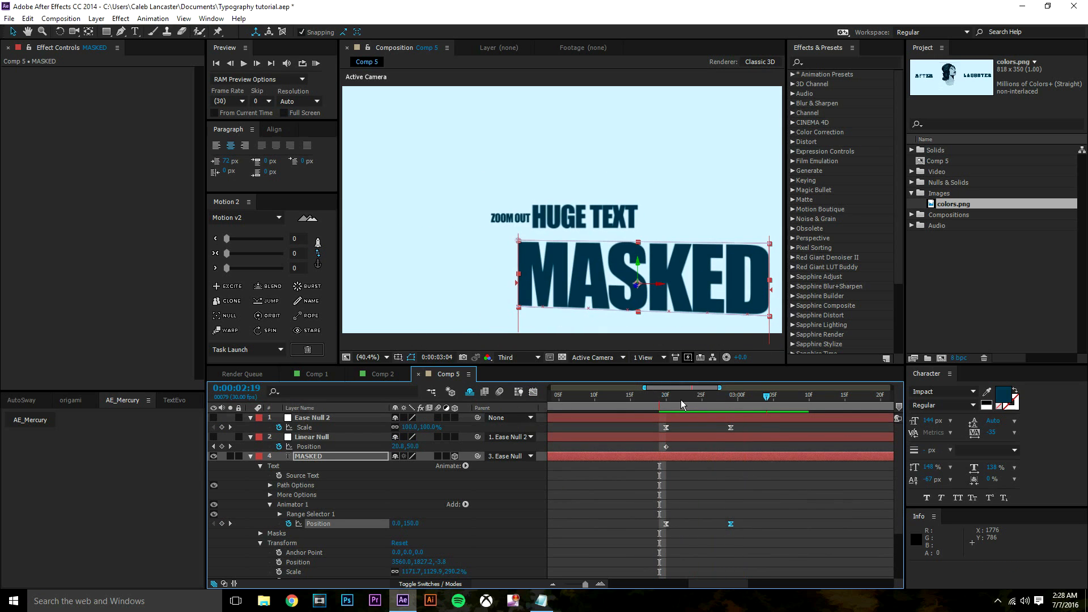
click(666, 400)
click(784, 517)
key(space)
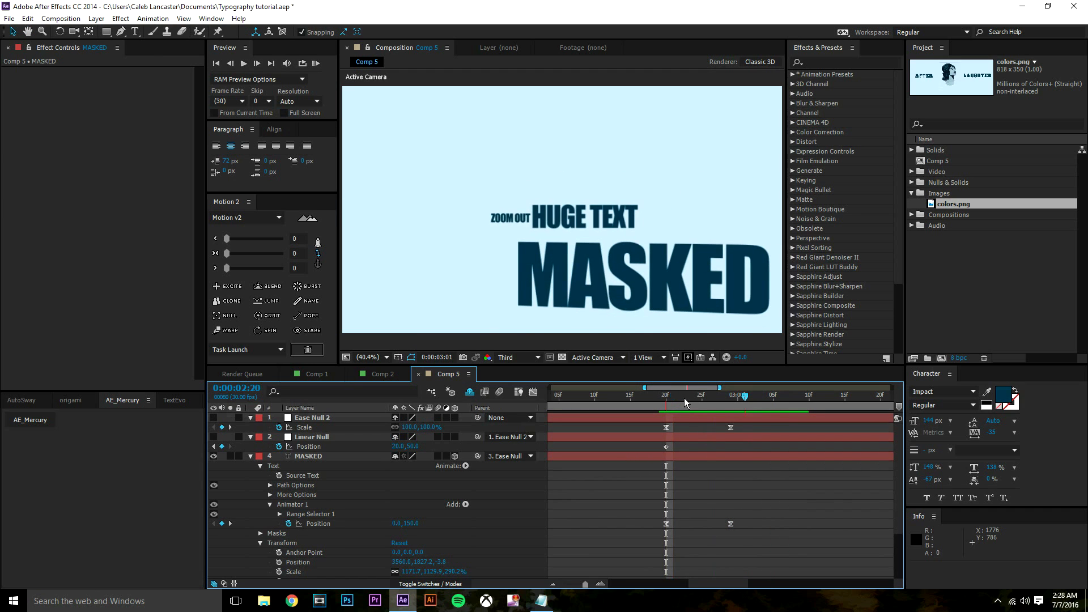
key(space)
click(668, 398)
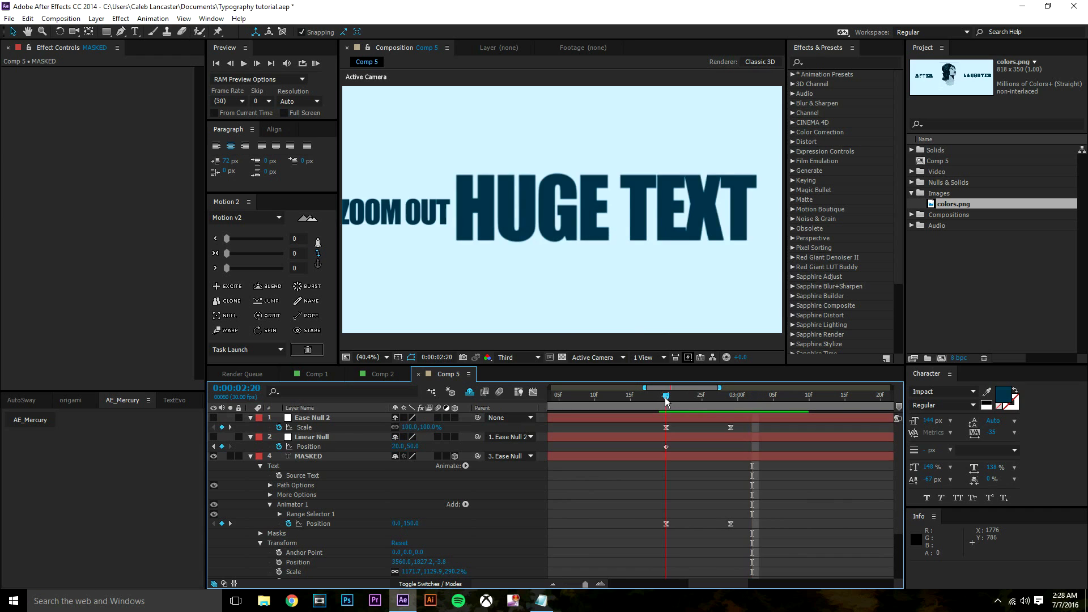
key(space)
key(space)
click(669, 398)
key(space)
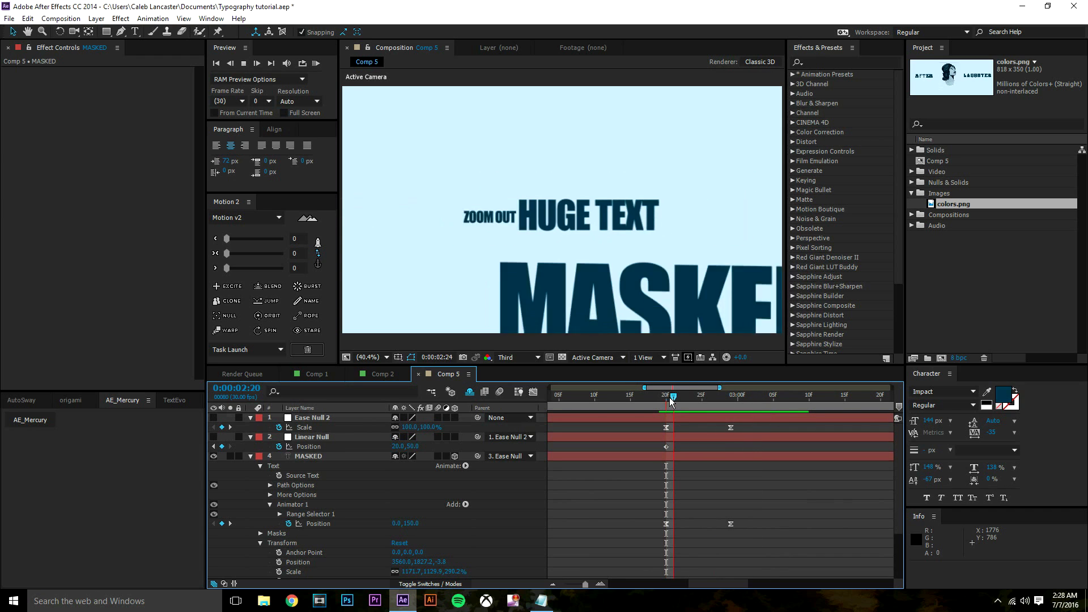
key(space)
- Add a Scale keyframe to the Linear Null at 0:00:02:29, where the zoom-out ends
drag(663, 399, 730, 401)
key(space)
key(space)
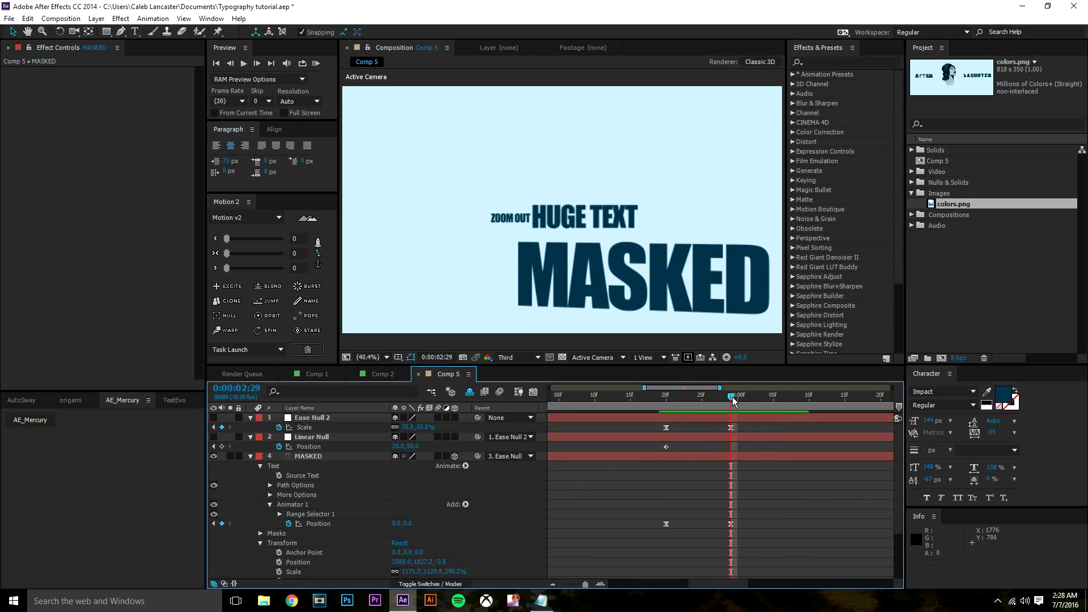
drag(645, 388, 549, 389)
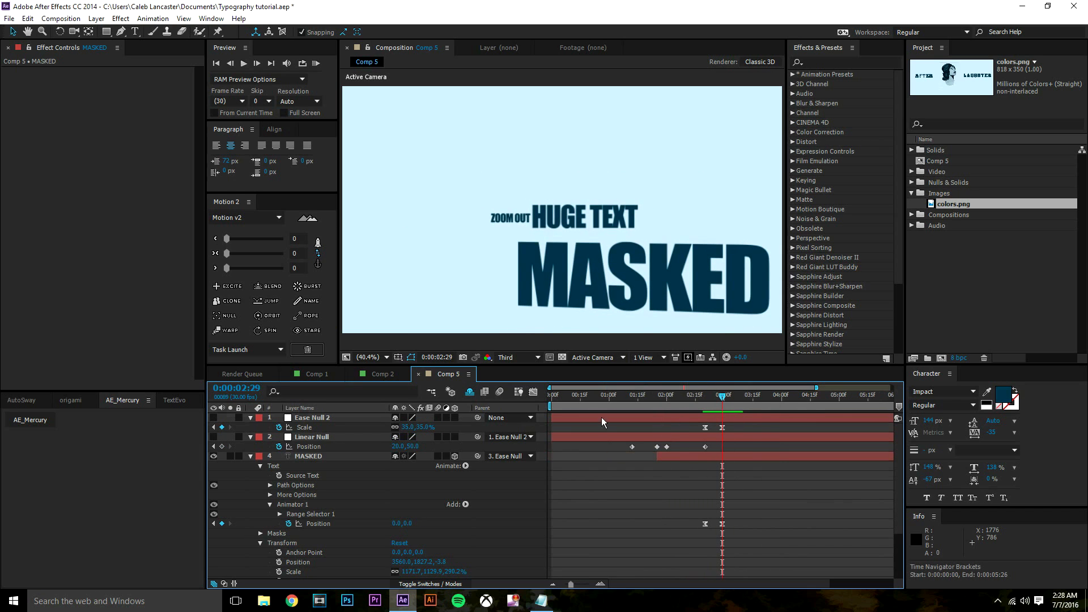
click(378, 438)
key(s)
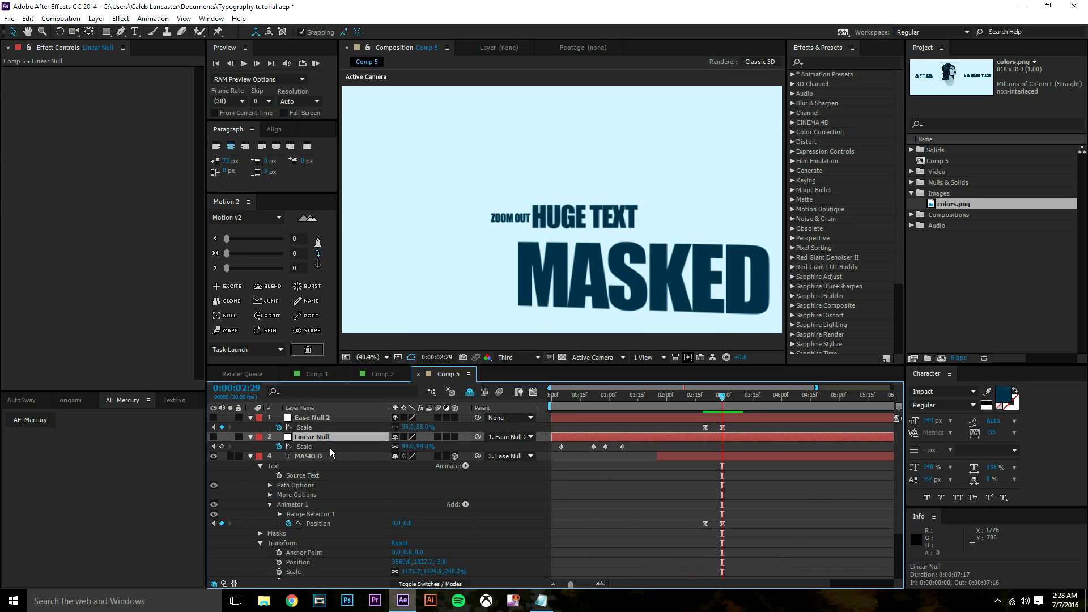
click(222, 447)
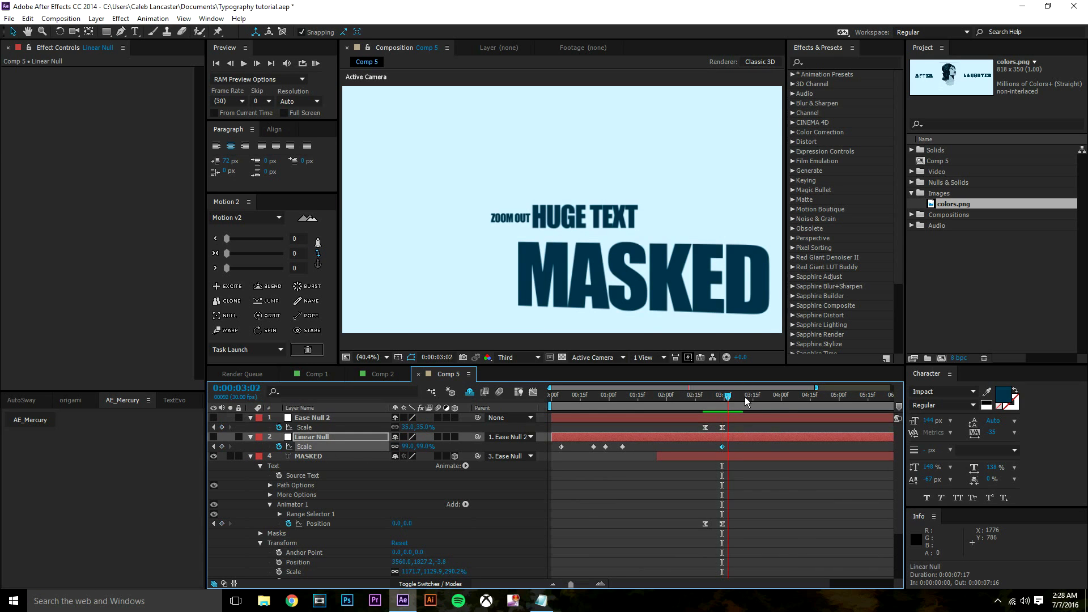
- Set the Linear Null's Scale to 96% at 0:00:03:28
drag(774, 404, 778, 405)
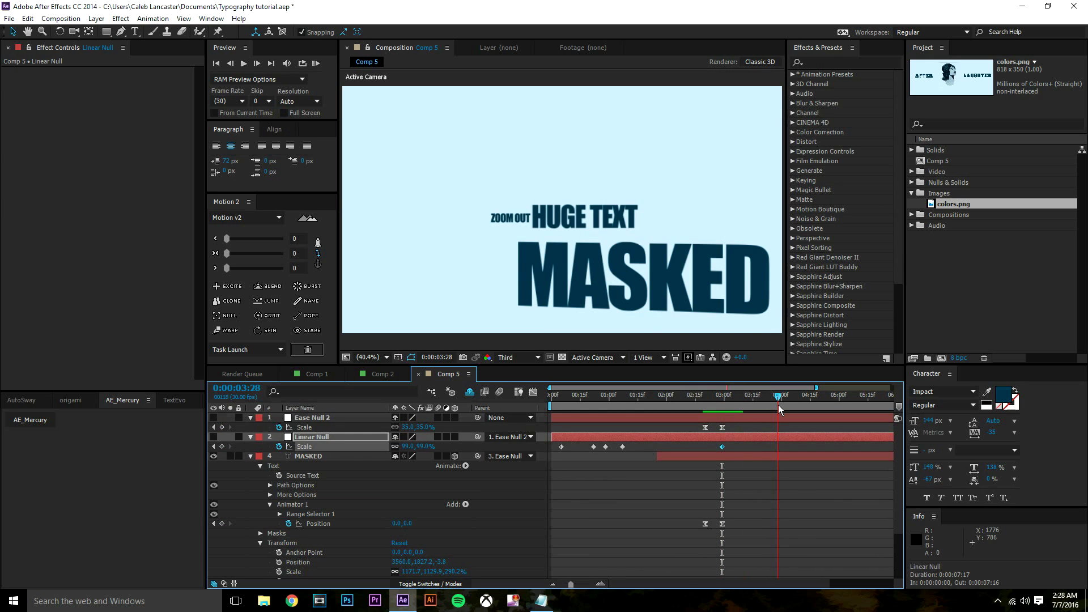
click(408, 446)
key(Return)
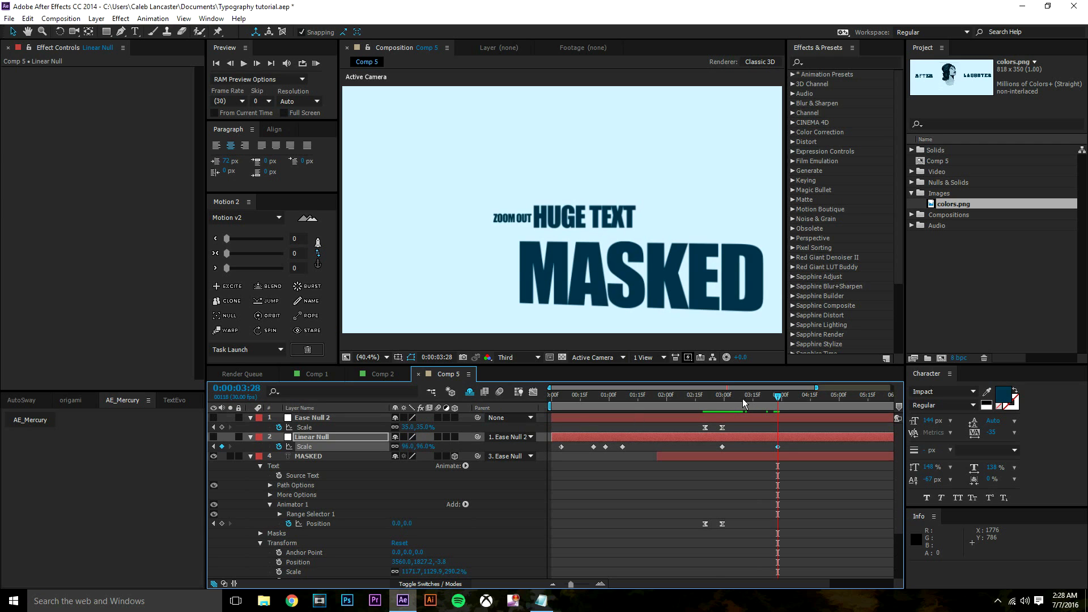
- Preview the slow scale drift and move the Linear Null's last Scale keyframe to 0:00:03:21
click(709, 407)
key(space)
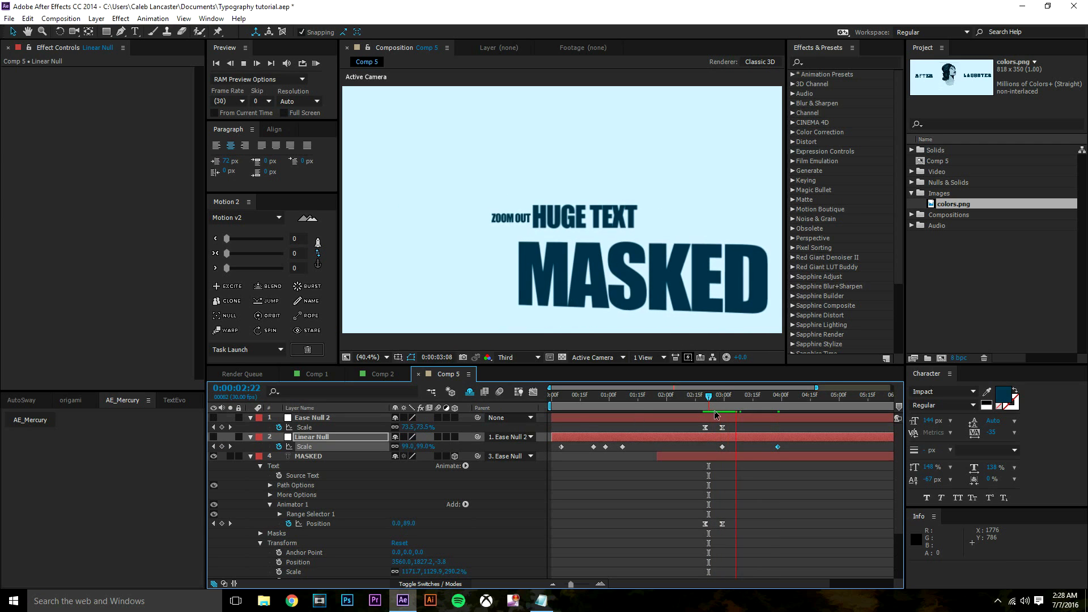
click(711, 407)
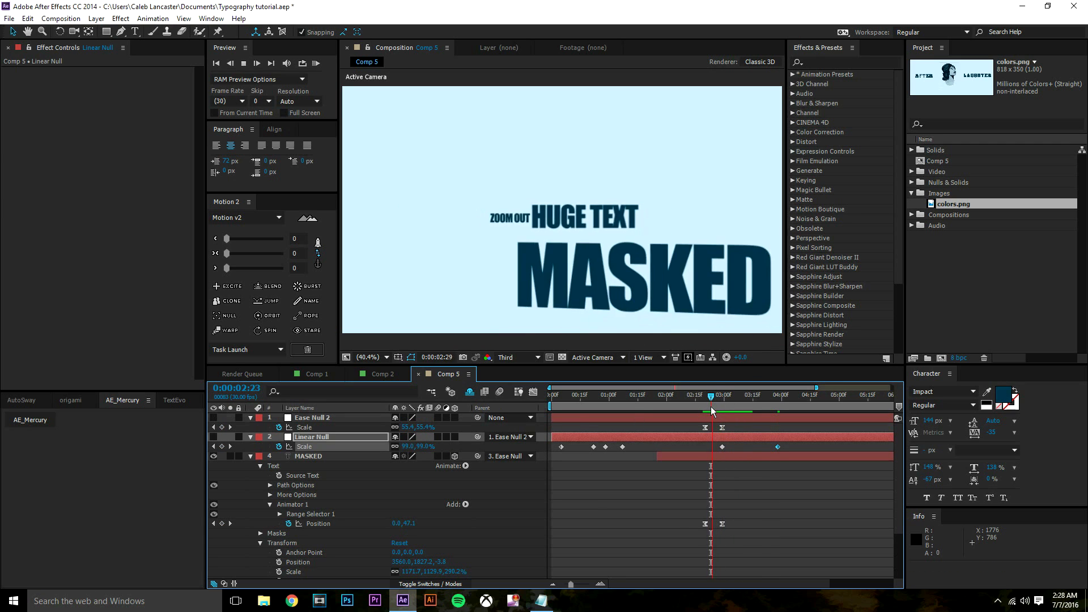
click(778, 403)
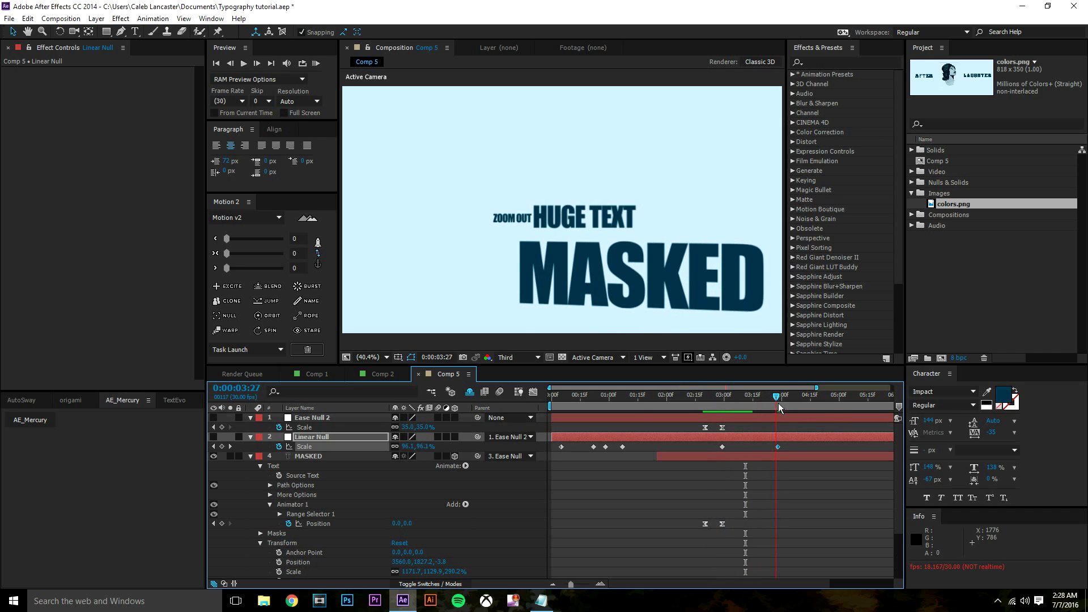
drag(778, 403, 766, 403)
drag(778, 447, 765, 447)
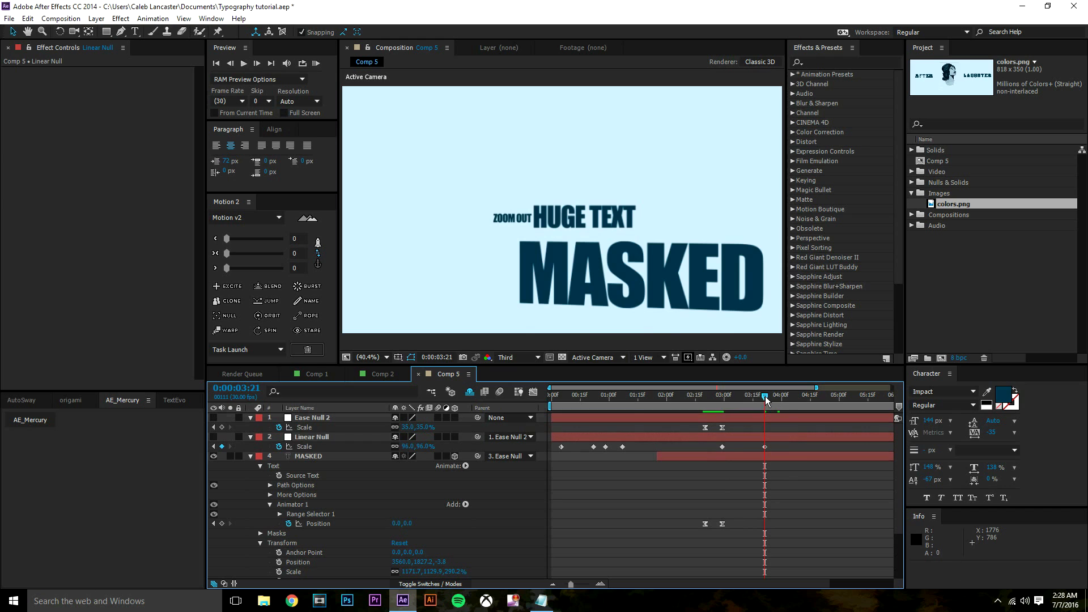
- Examine the TEARS section of the Comp 2 example between about 0:00:08:26 and 0:00:09:09, and return to Comp 5
click(371, 376)
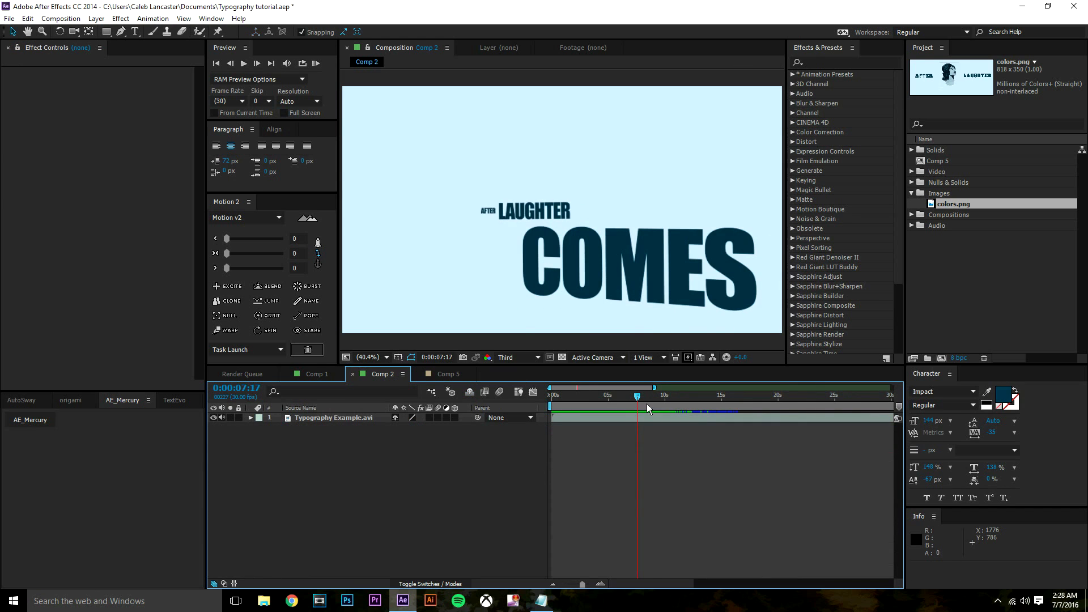
drag(648, 404, 657, 440)
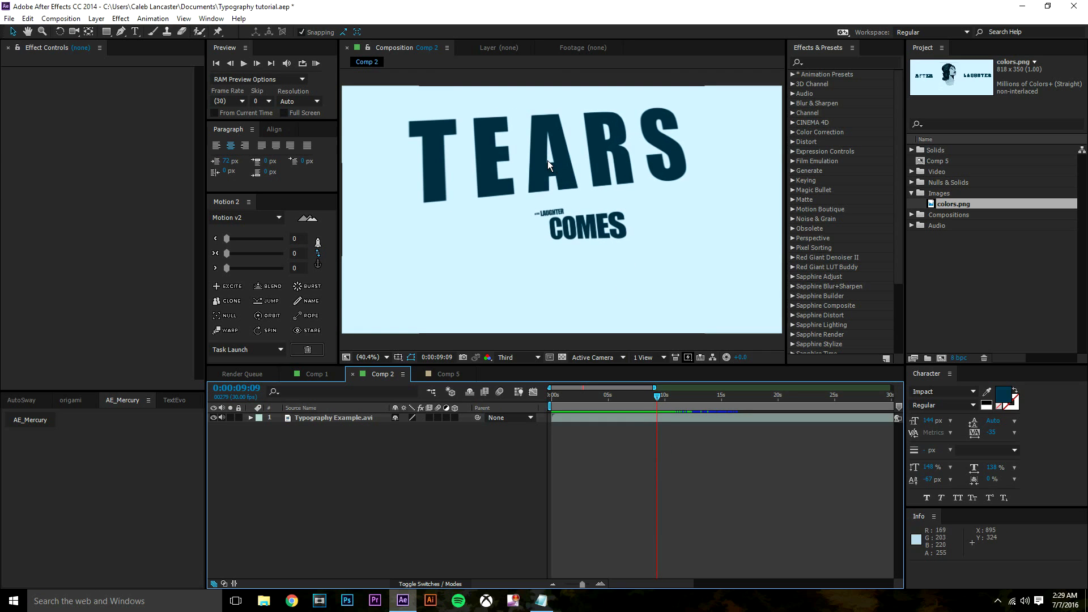
drag(662, 394, 652, 410)
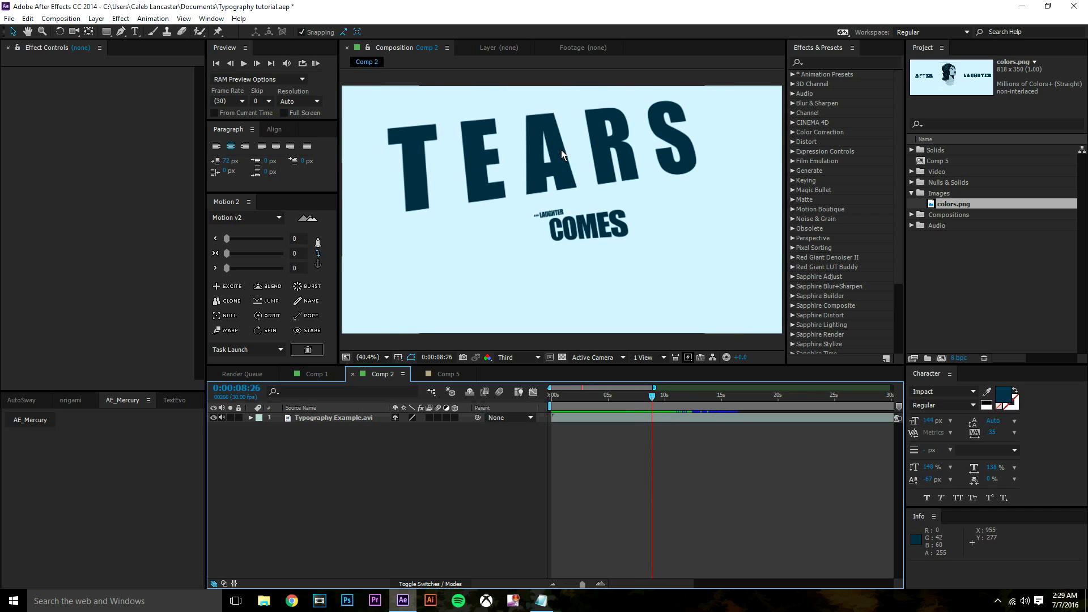
click(446, 374)
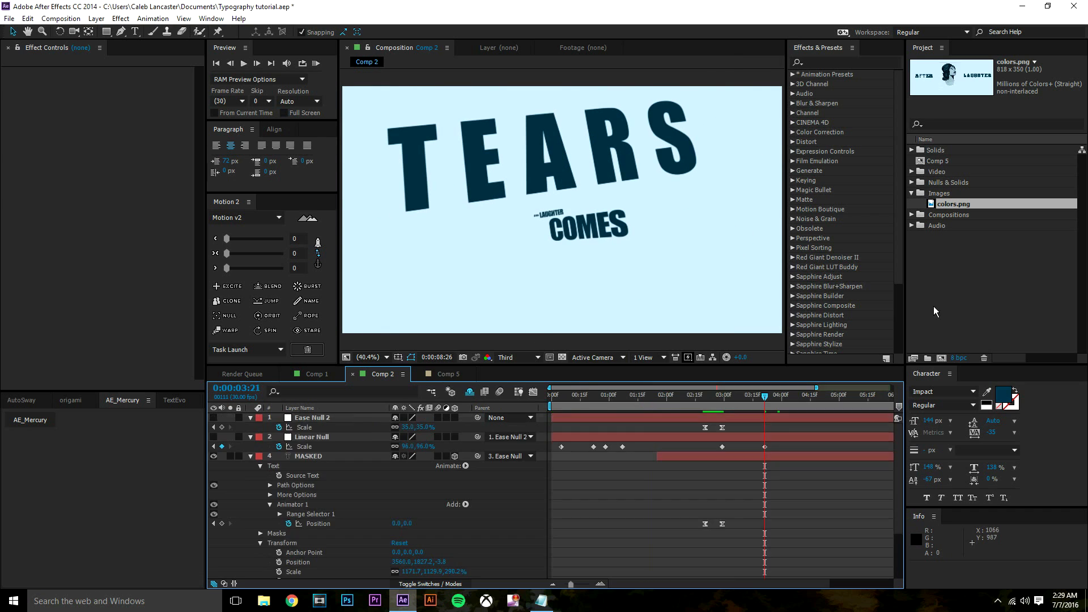
- Add a Scale keyframe to Ease Null 2 at 0:00:03:21 and set its Scale to 15% at 0:00:04:03
click(325, 420)
click(222, 428)
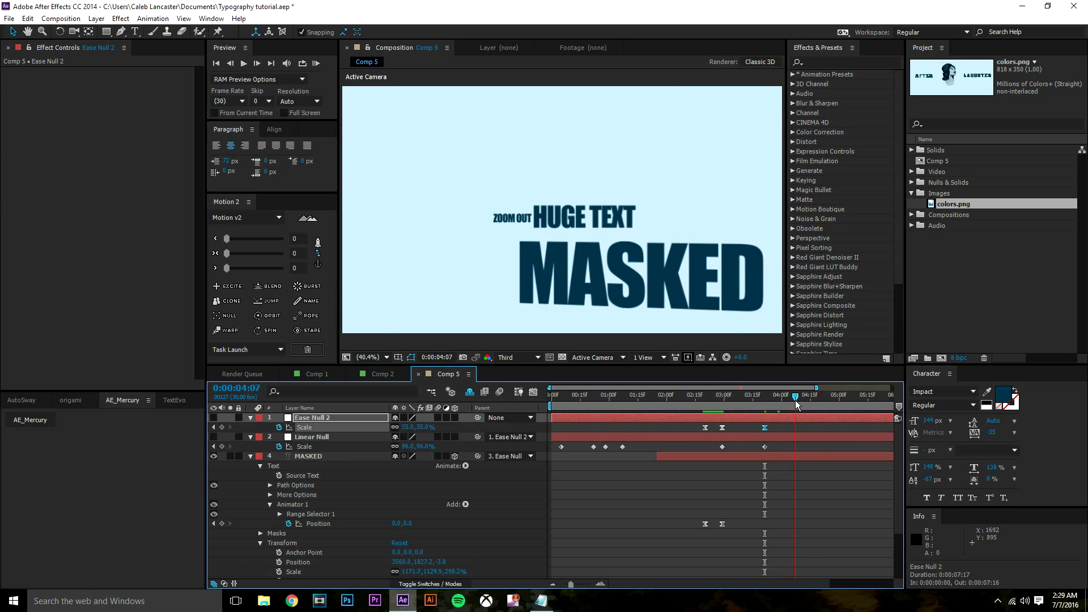
drag(795, 400, 788, 399)
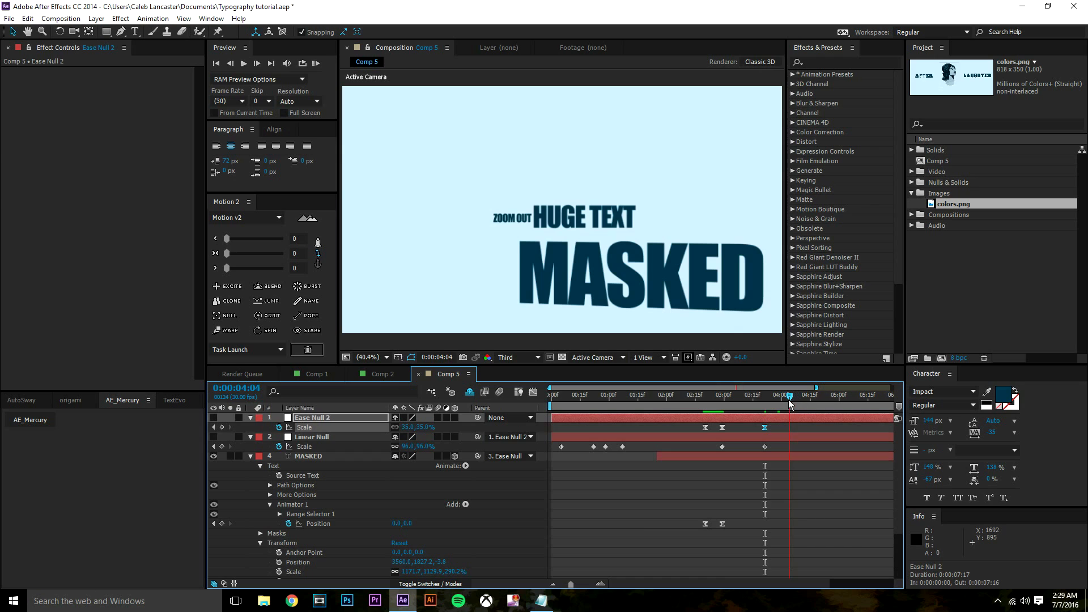
click(408, 427)
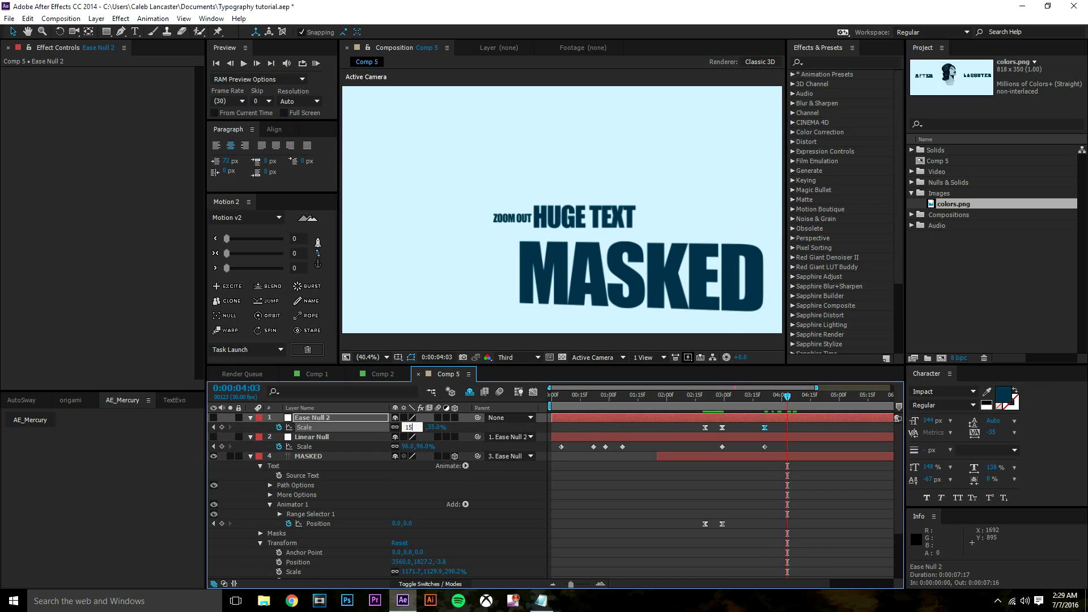
key(Return)
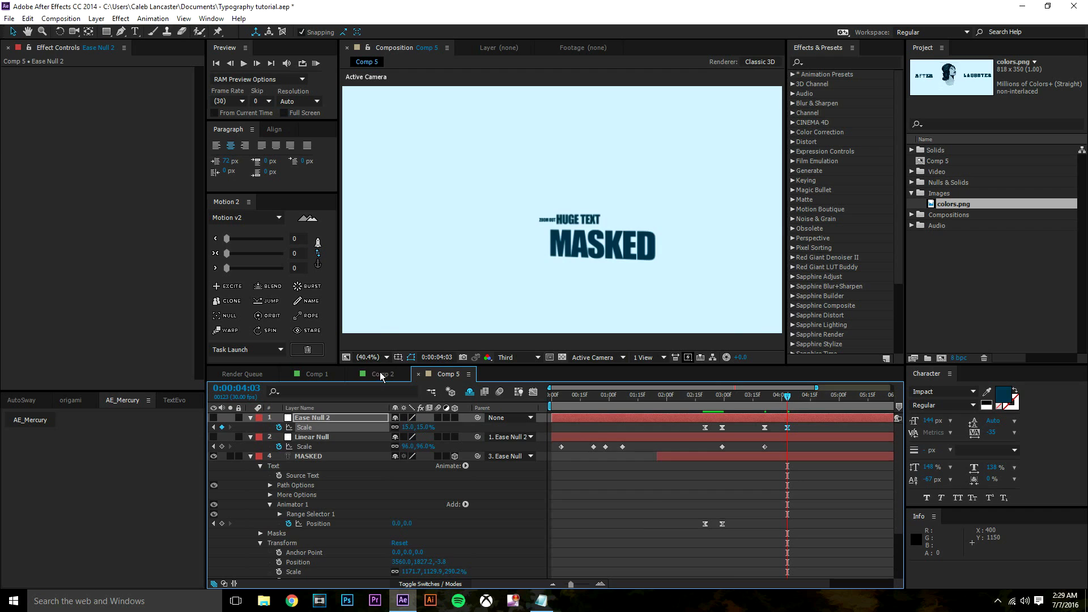
- Reshape the speed curve between Ease Null 2's last two Scale keyframes to start fast and ease into the end
click(380, 375)
click(437, 374)
click(533, 393)
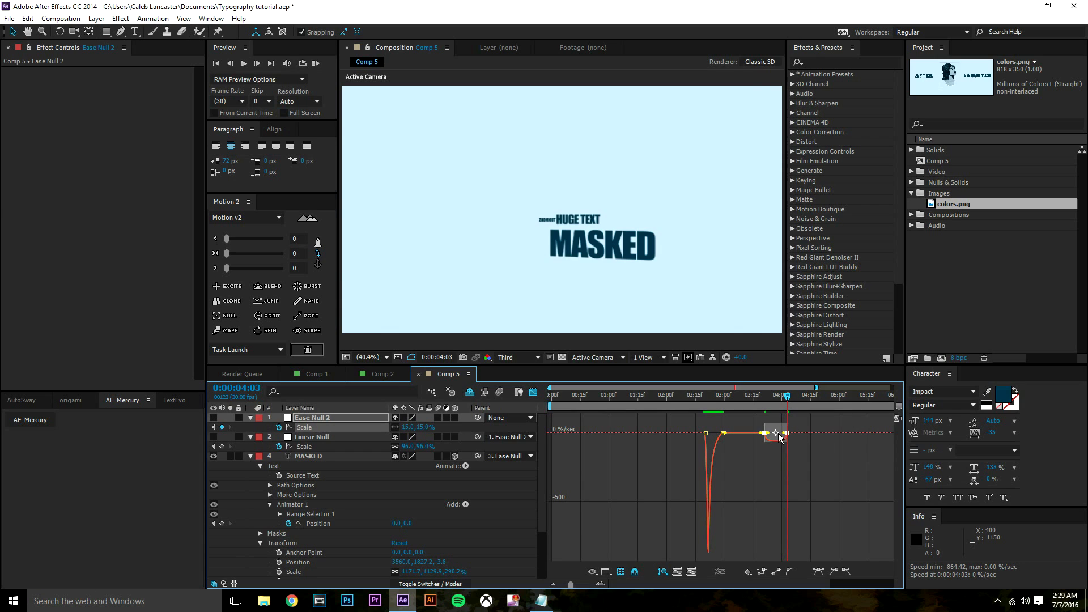
drag(784, 433, 764, 402)
click(534, 393)
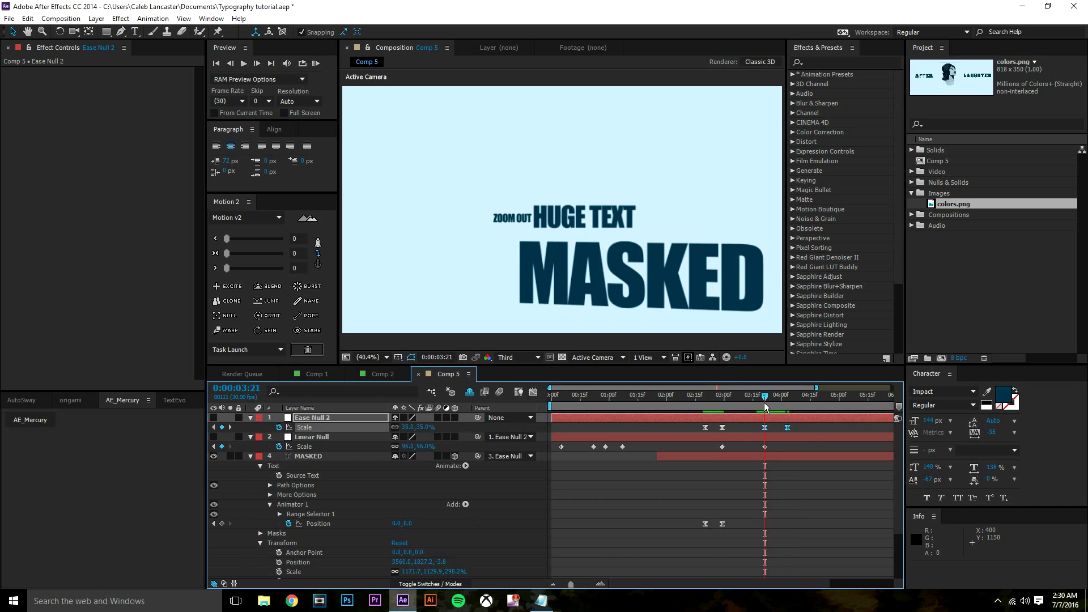
- Move Ease Null 2's last Scale keyframe to about 0:00:04:14 and preview the longer second zoom-out
key(space)
key(space)
click(764, 403)
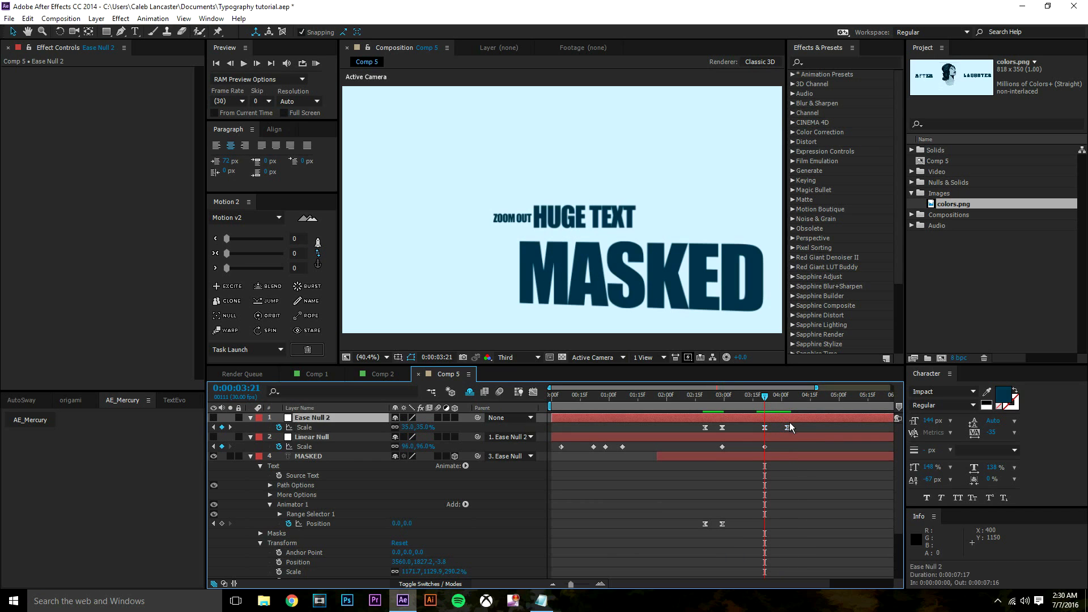
drag(787, 427, 808, 434)
key(space)
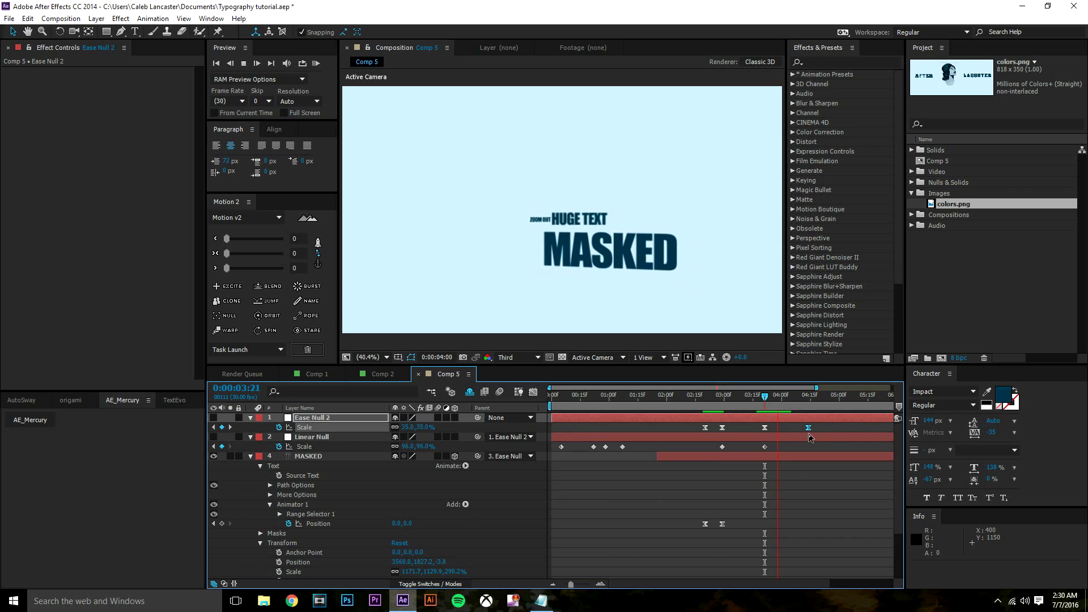
click(763, 399)
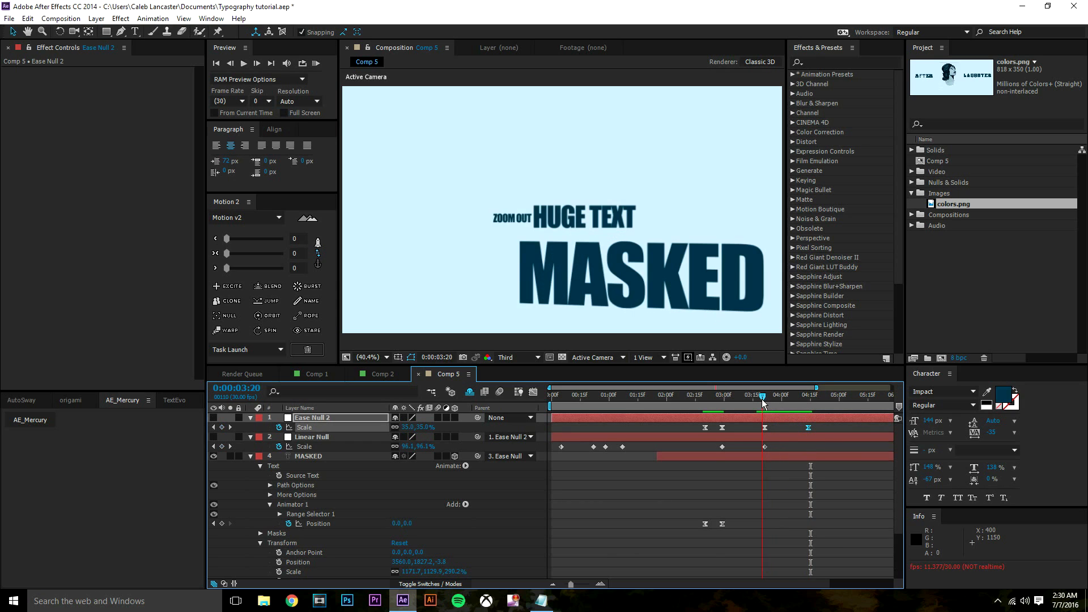
key(space)
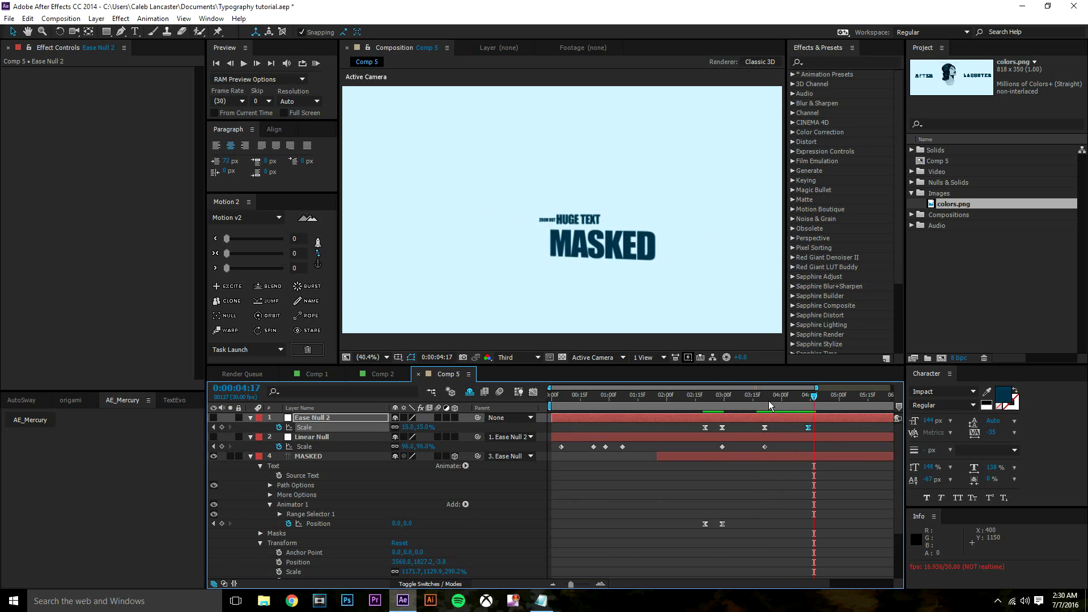
click(767, 400)
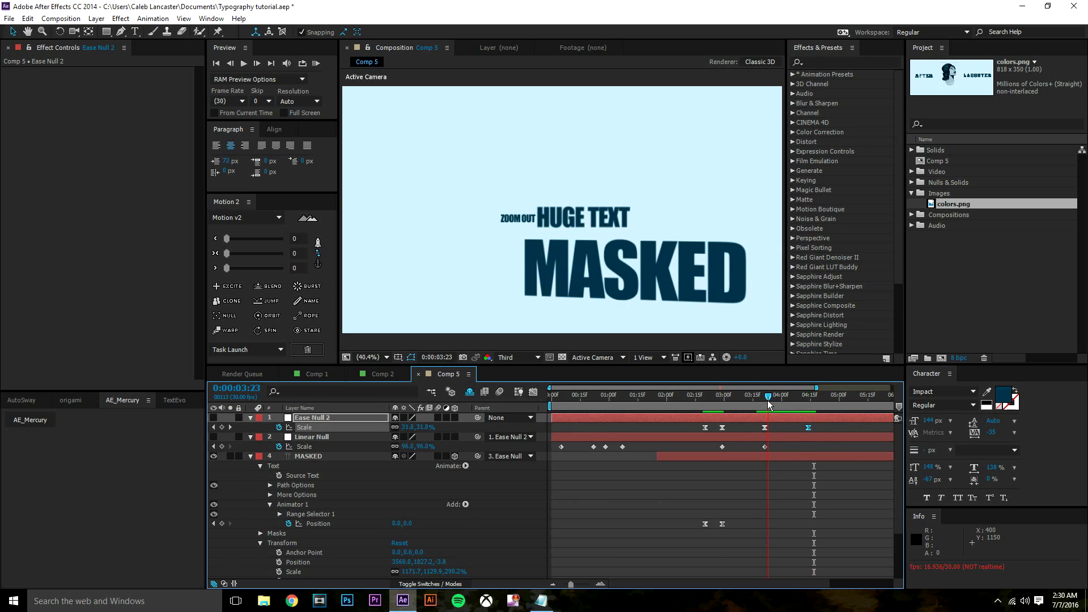
- Look through Ease Null 2's individual transform properties in the timeline, including Rotation, Position and Scale
click(378, 416)
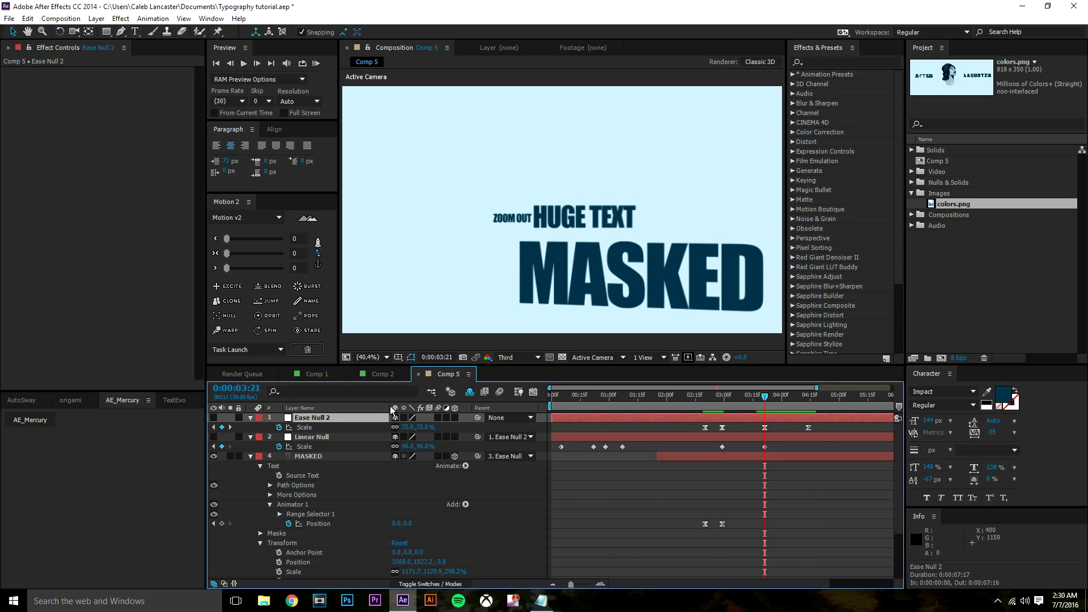
key(shift+r)
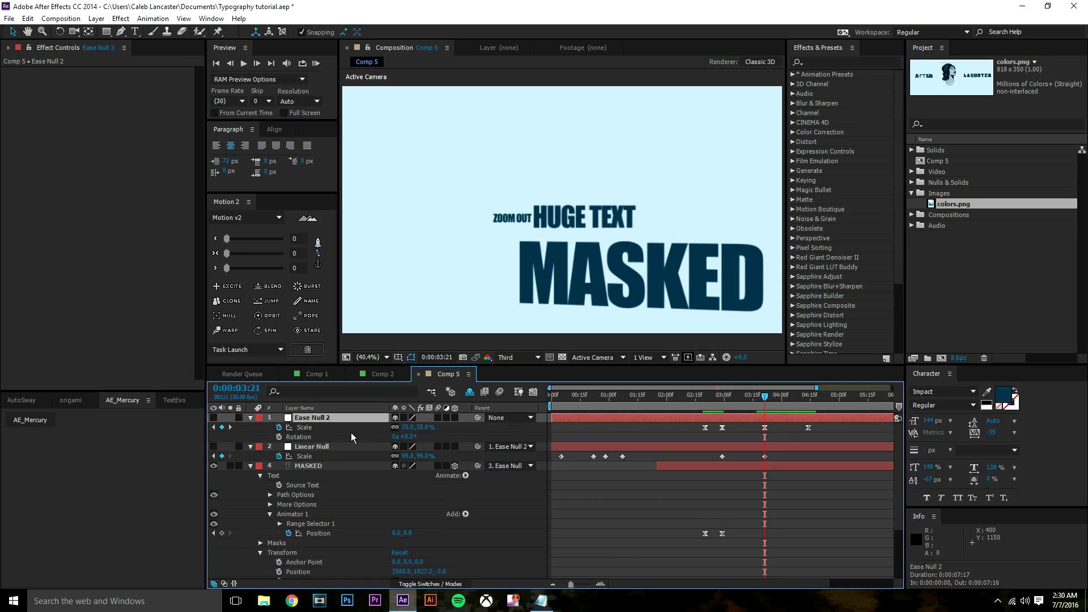
key(shift+r)
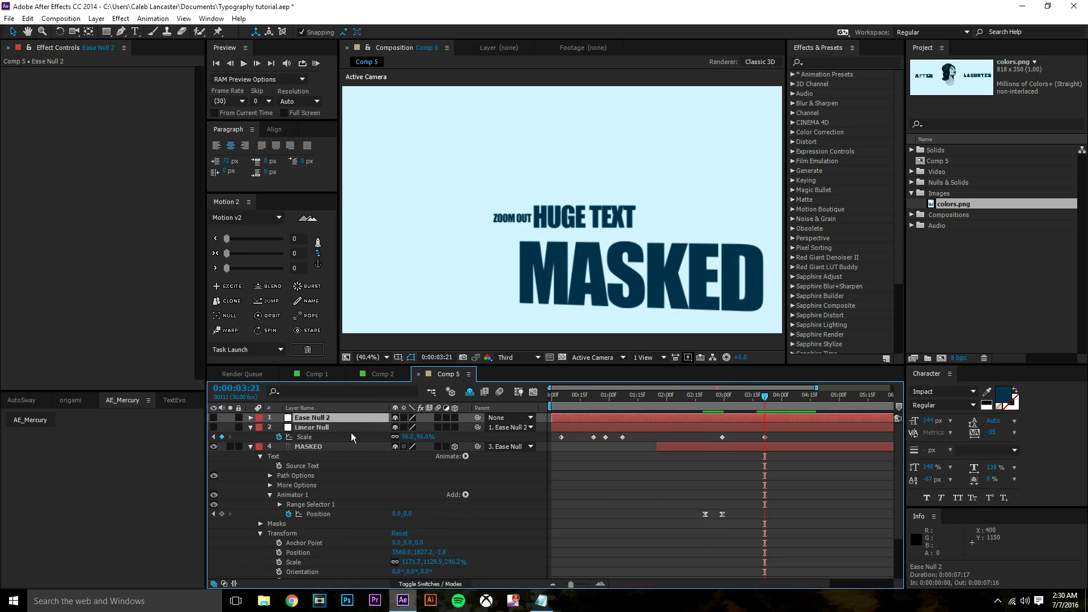
key(r)
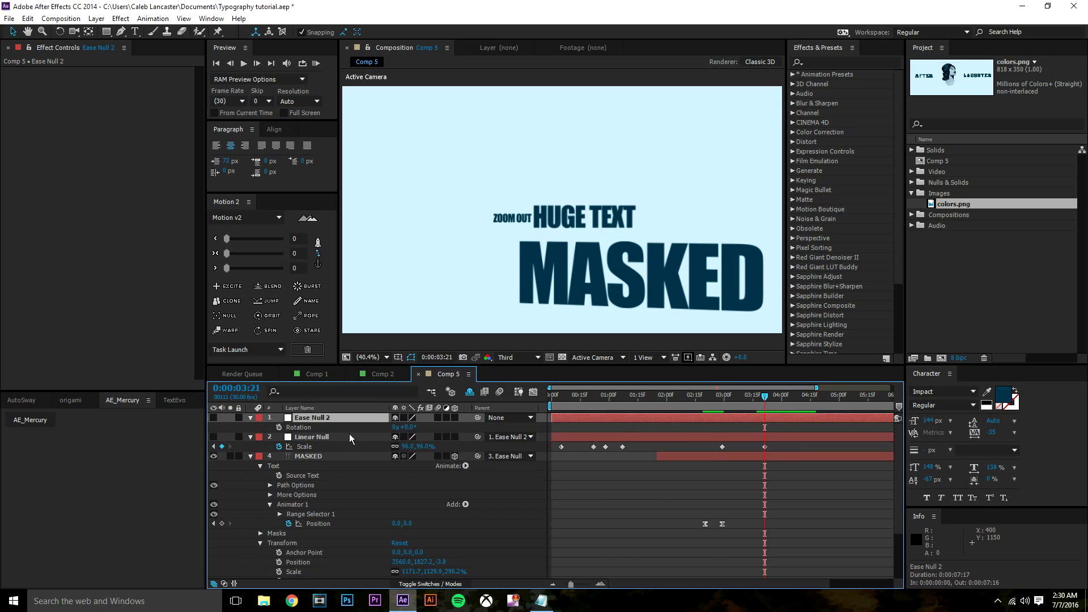
key(t)
key(a)
key(a)
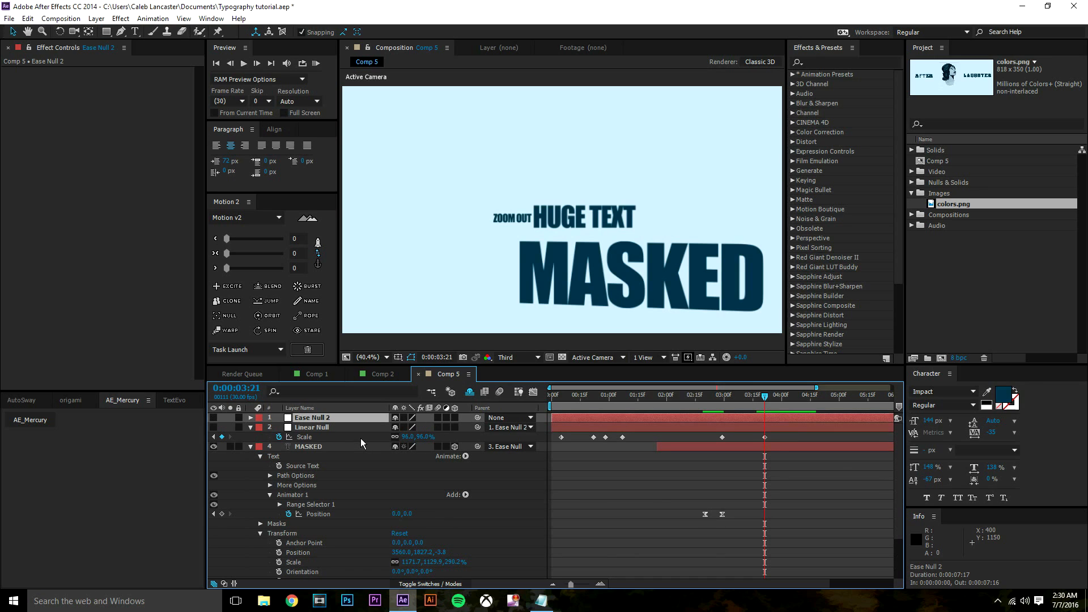
key(p)
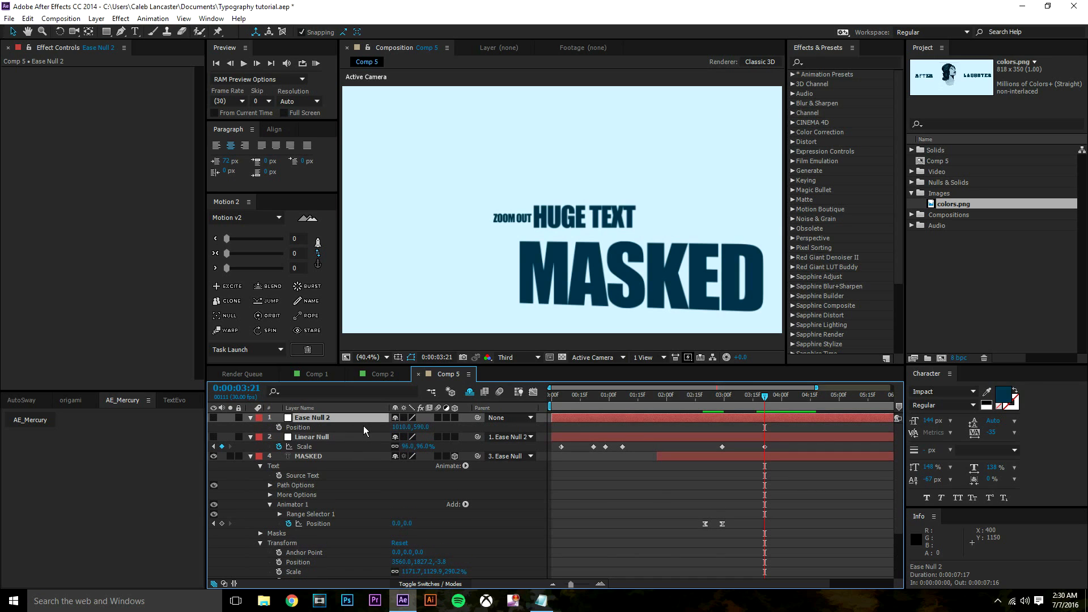
key(s)
key(s)
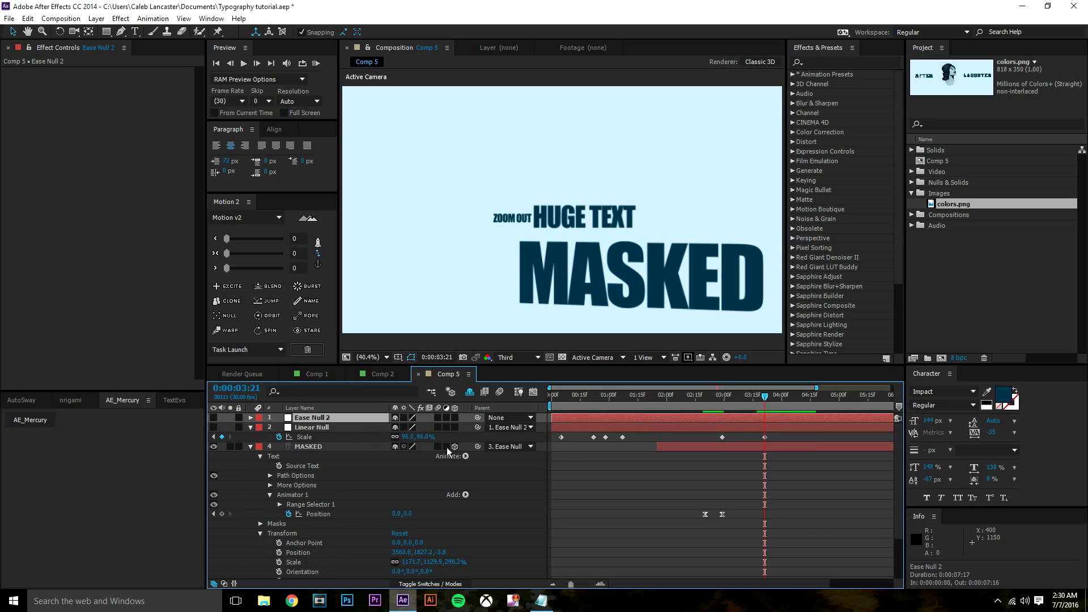
key(s)
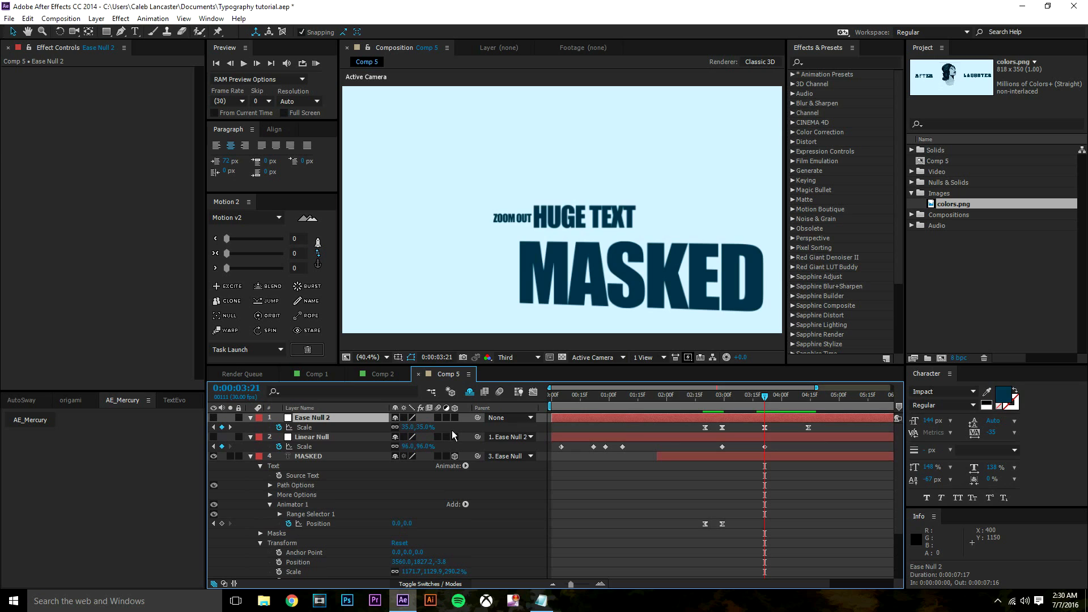
- Add a Rotation keyframe to Ease Null 2 at 0:00:03:21 and set its Rotation to -8° at 0:00:04:12
key(shift+r)
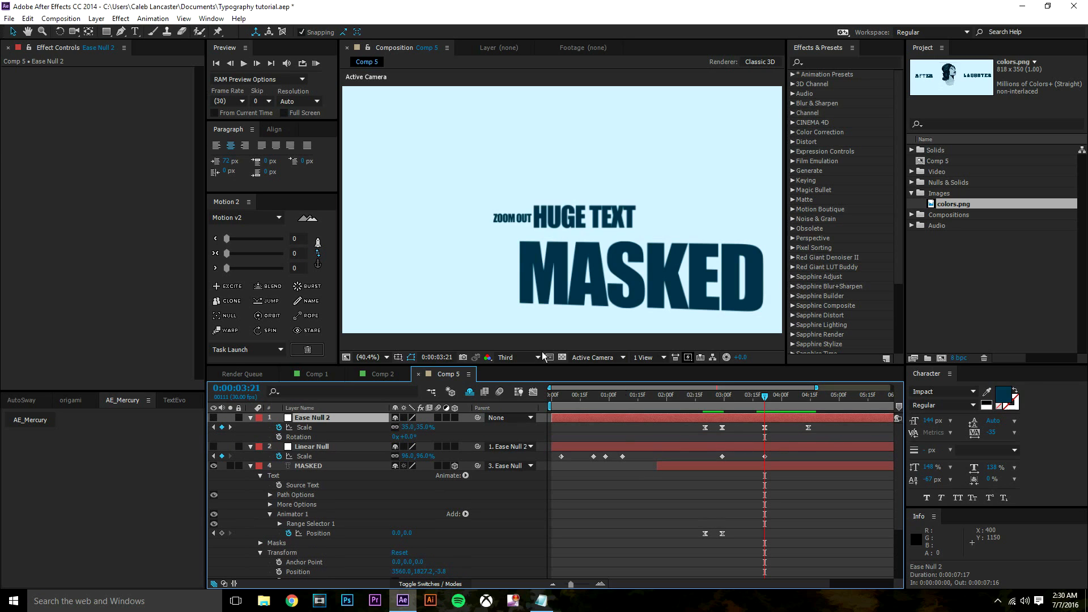
click(278, 437)
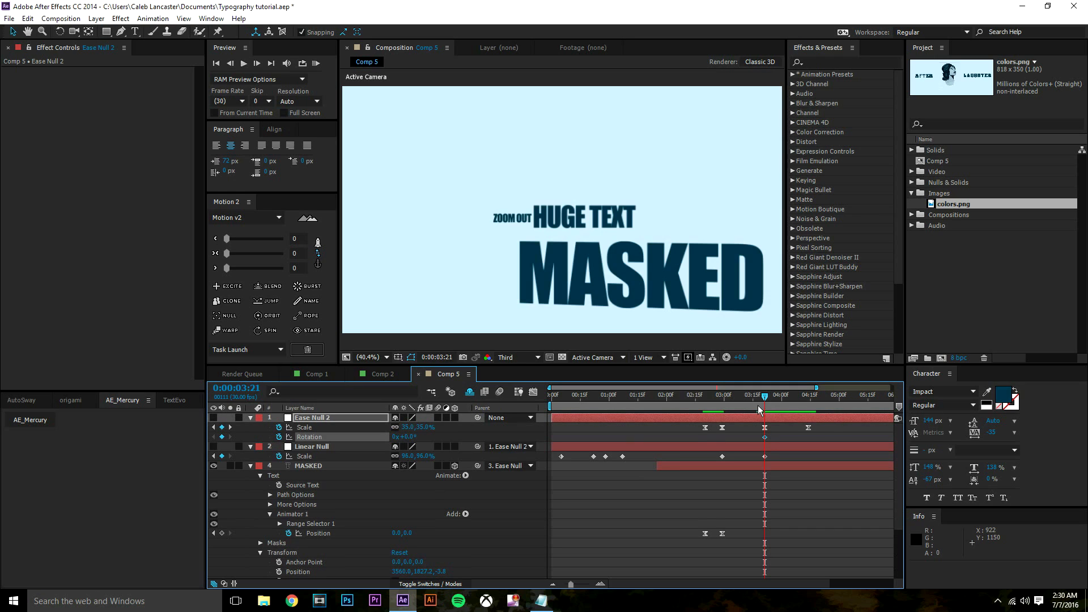
drag(761, 406, 805, 409)
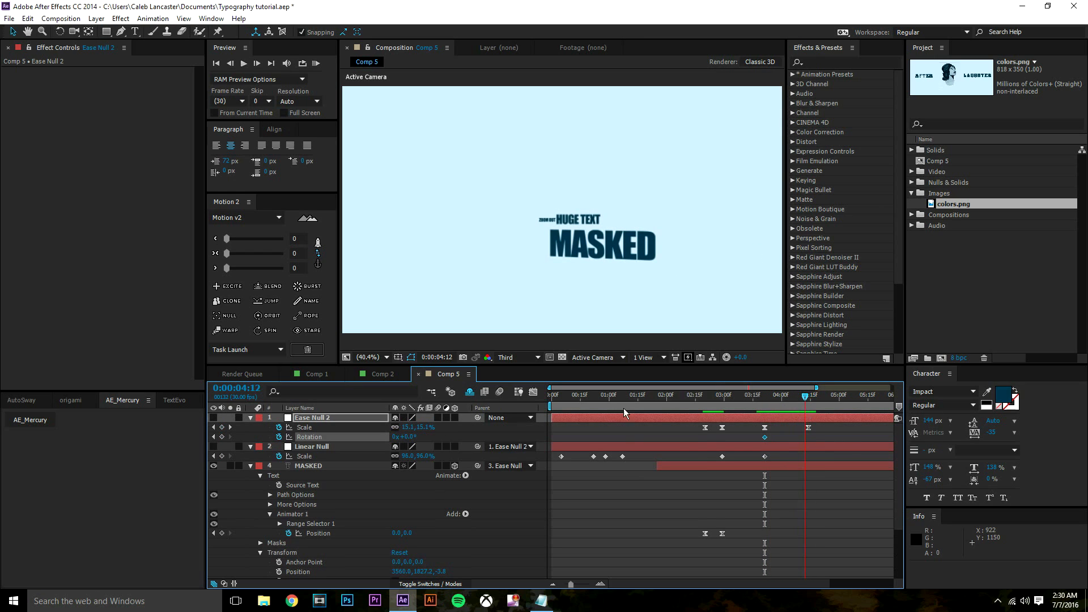
drag(409, 437, 406, 439)
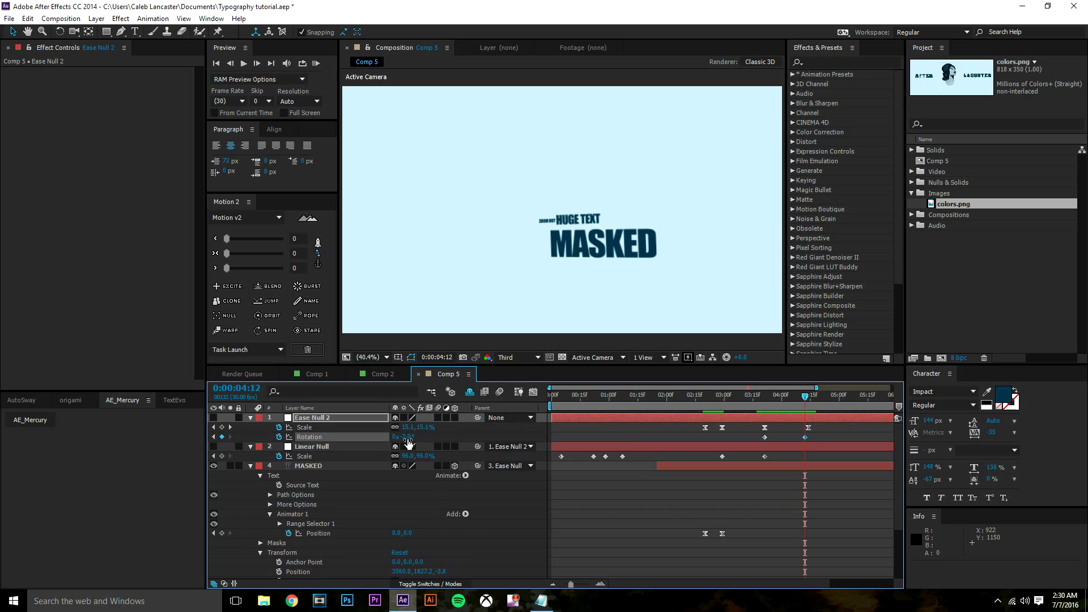
click(408, 437)
text(-8)
key(Return)
- Ease both of Ease Null 2's Rotation keyframes, reshape their speed curve to start fast and slow down gradually, and preview it
drag(816, 434, 758, 439)
click(533, 392)
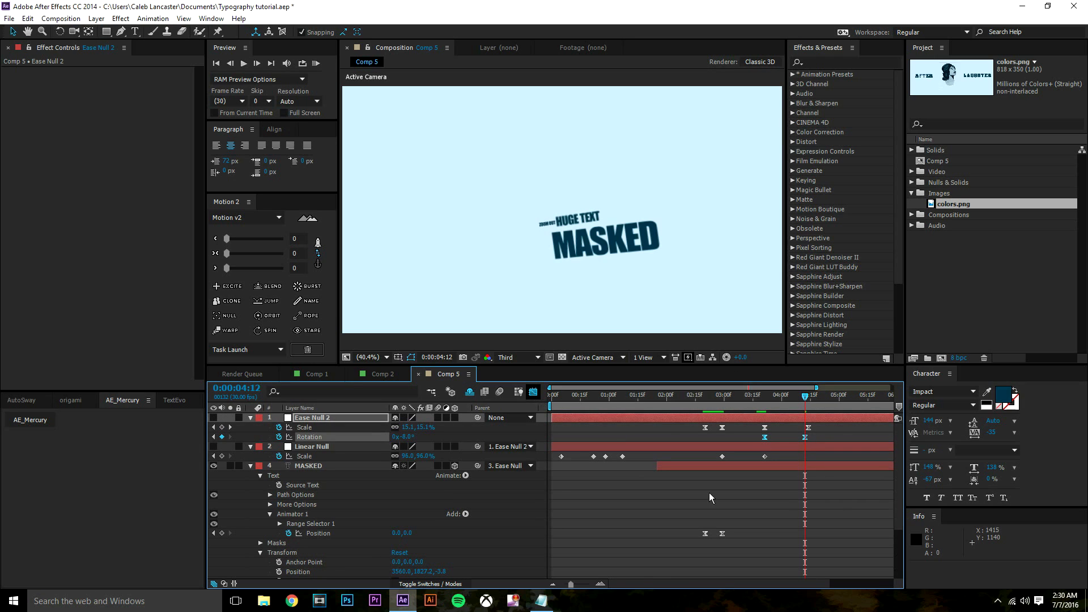
mouse_move(807, 427)
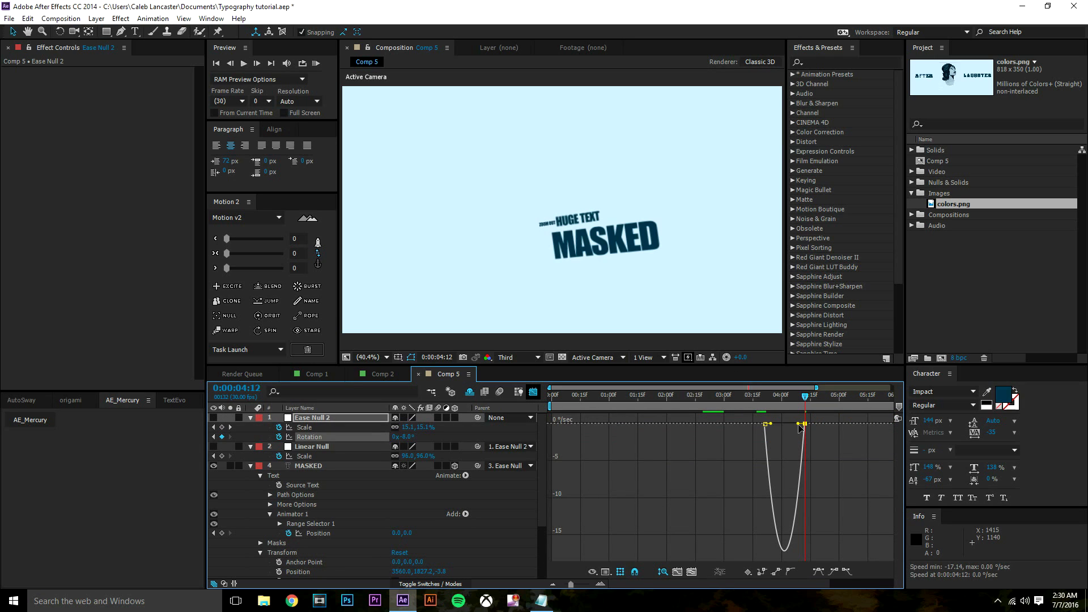
drag(799, 424, 699, 421)
click(533, 392)
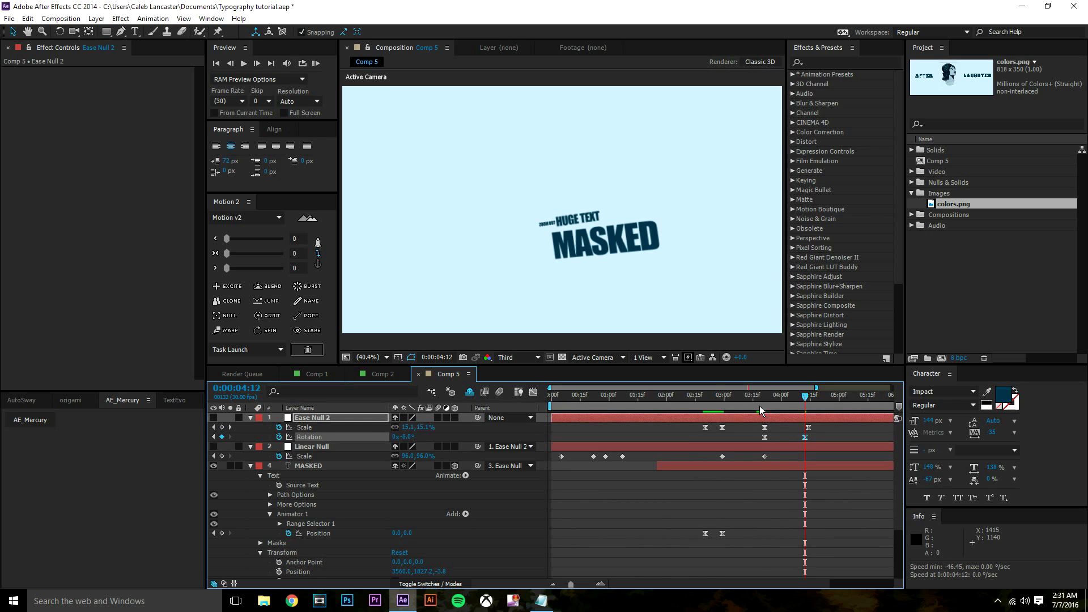
click(760, 406)
click(813, 434)
key(space)
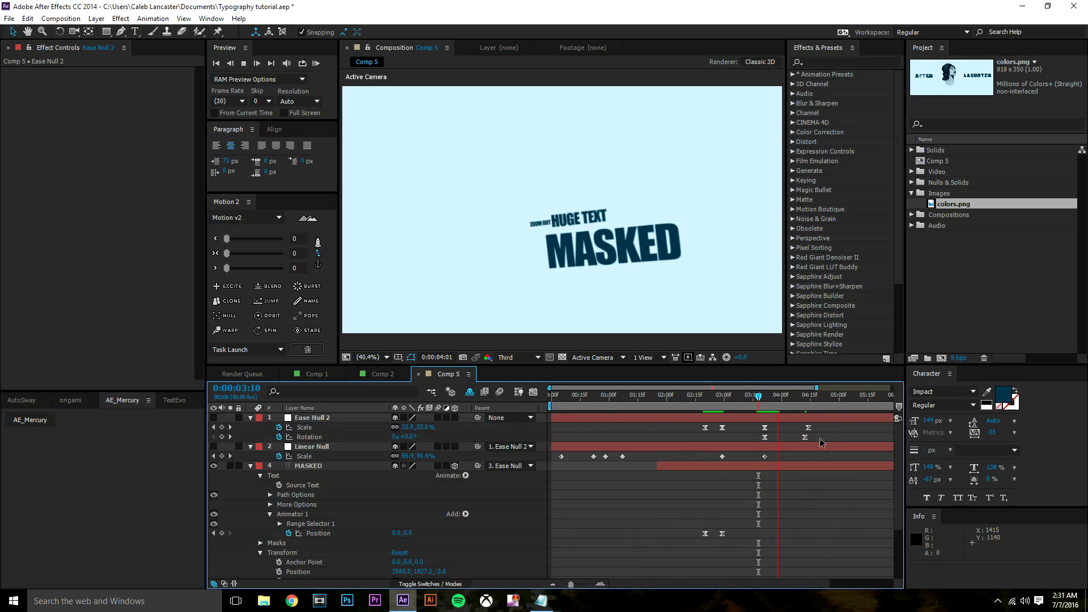
- Move Ease Null 2's first Rotation keyframe to 0:00:03:19 so the tilt starts before the zoom-out, and preview the timing
mouse_move(814, 433)
mouse_down()
mouse_move(755, 439)
mouse_move(804, 437)
mouse_up()
click(754, 403)
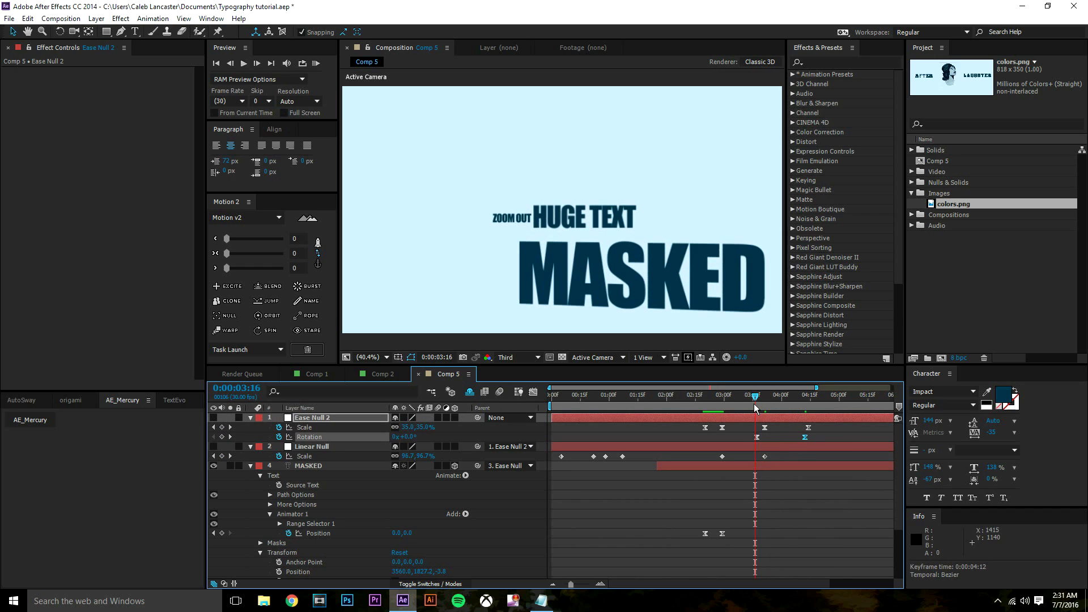
key(space)
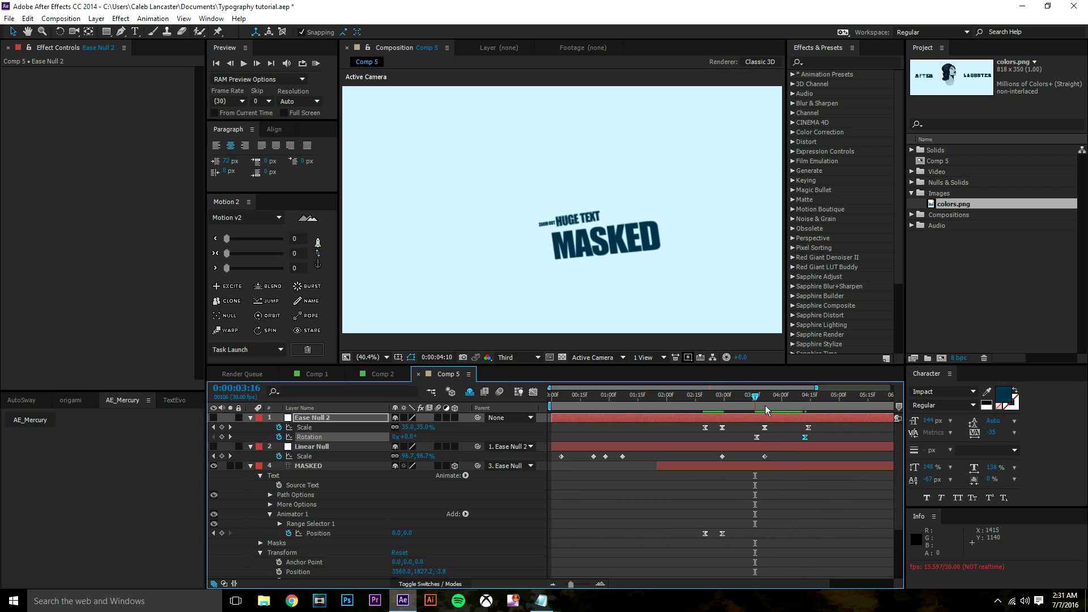
key(space)
click(758, 437)
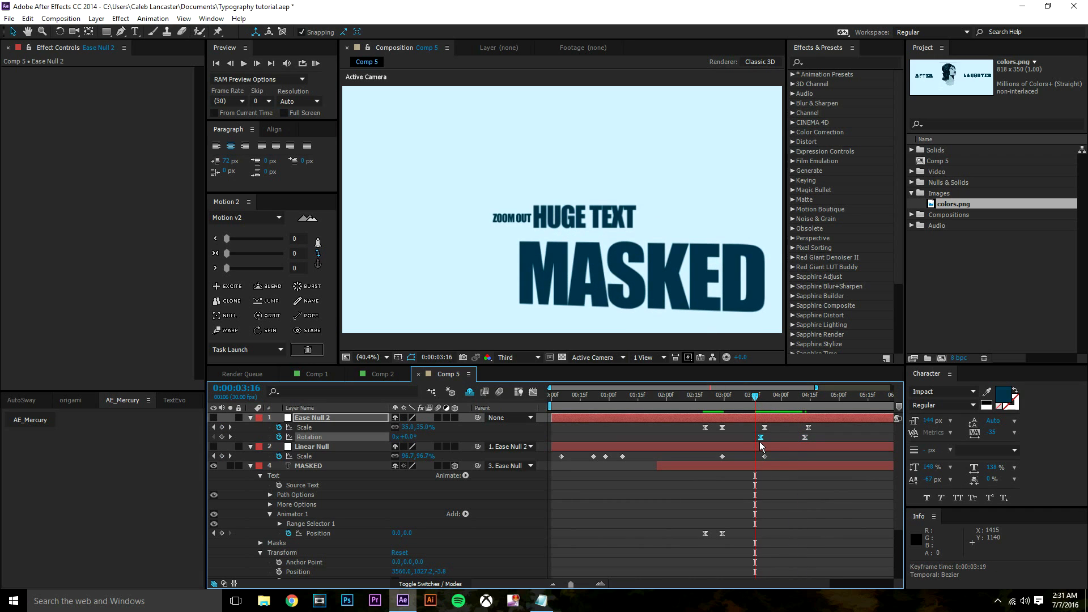
key(space)
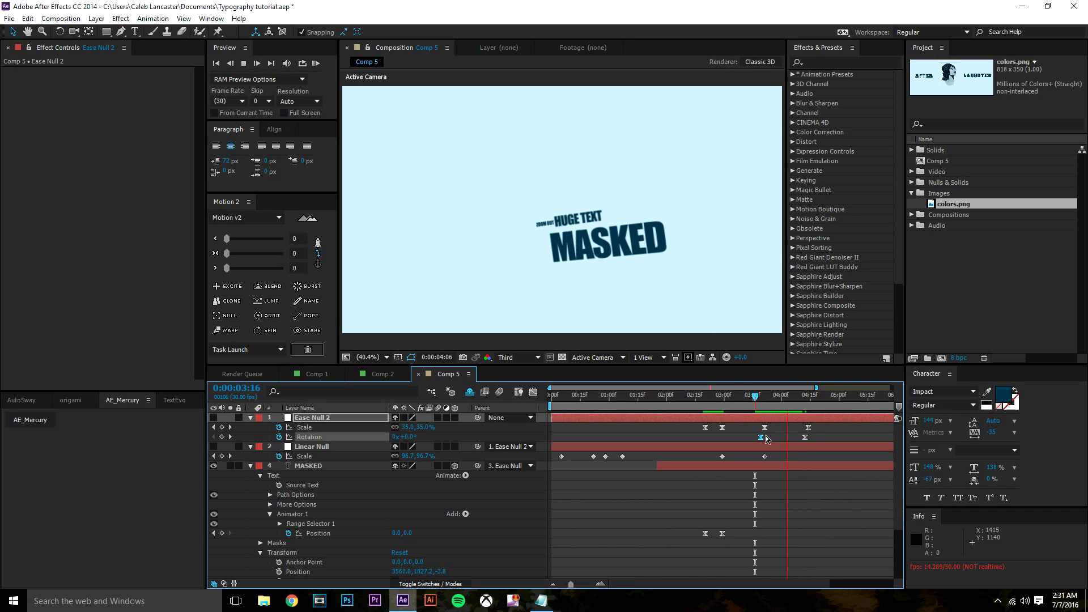
click(760, 400)
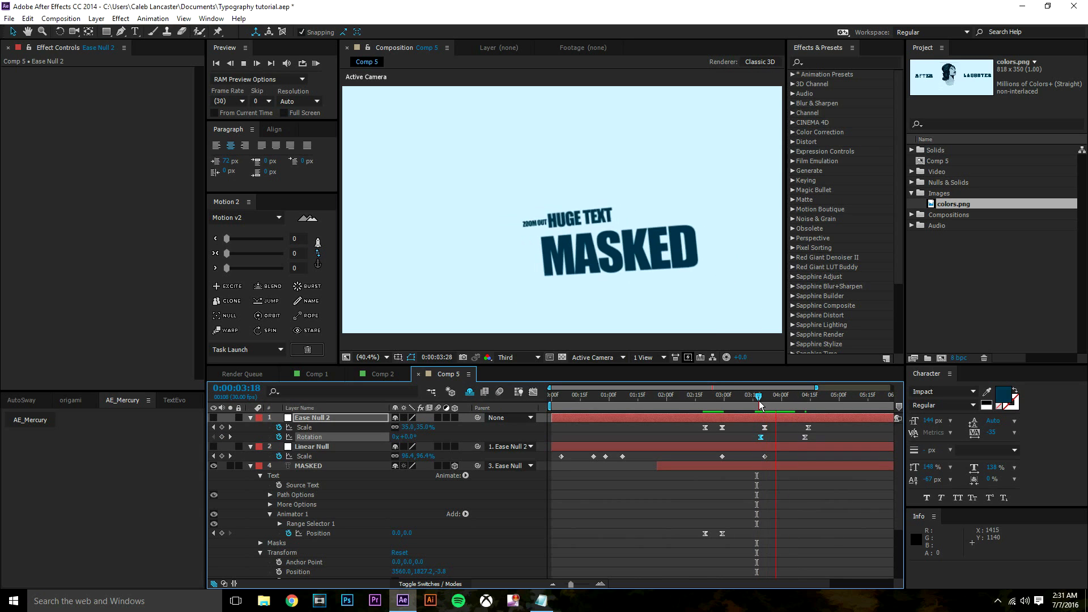
key(space)
click(760, 397)
key(space)
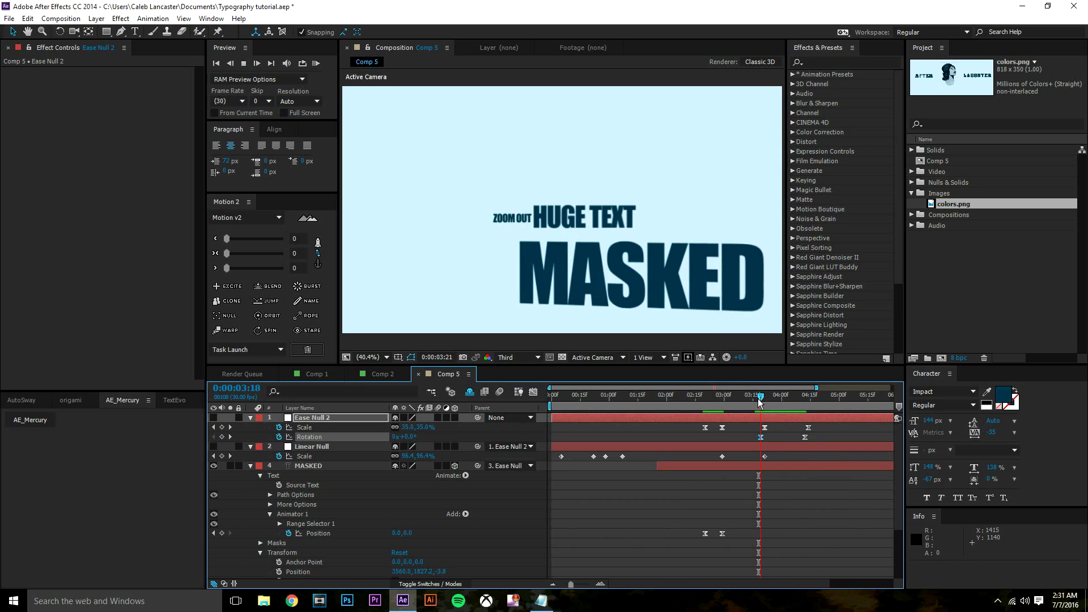
key(space)
- Move Ease Null 2's -8° Rotation keyframe to 0:00:04:15 and set its Rotation back to 0° at 0:00:05:04
drag(761, 401, 811, 438)
click(757, 399)
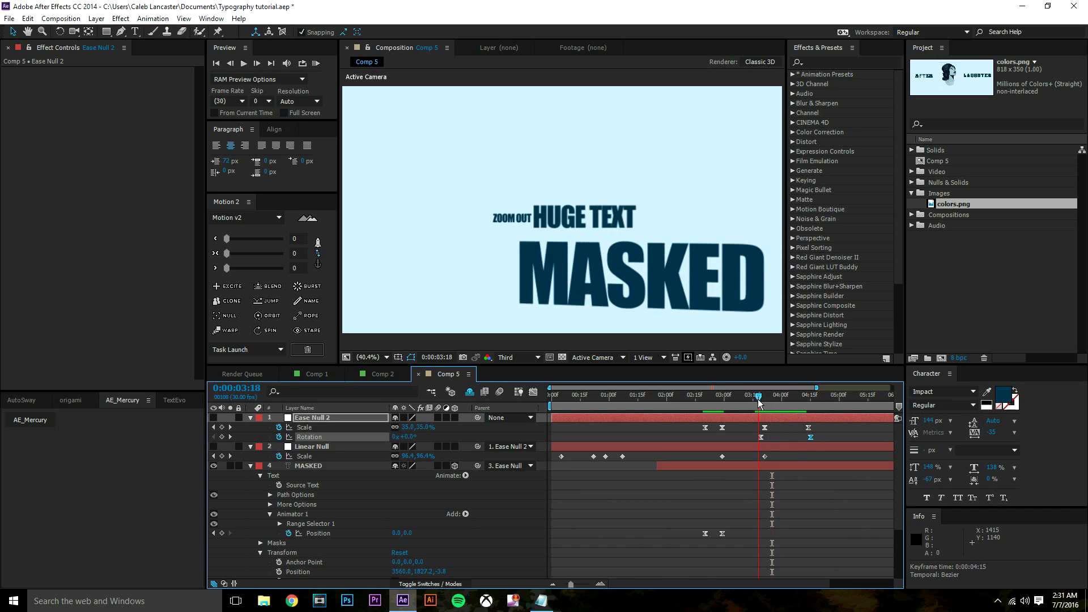
drag(758, 399, 815, 413)
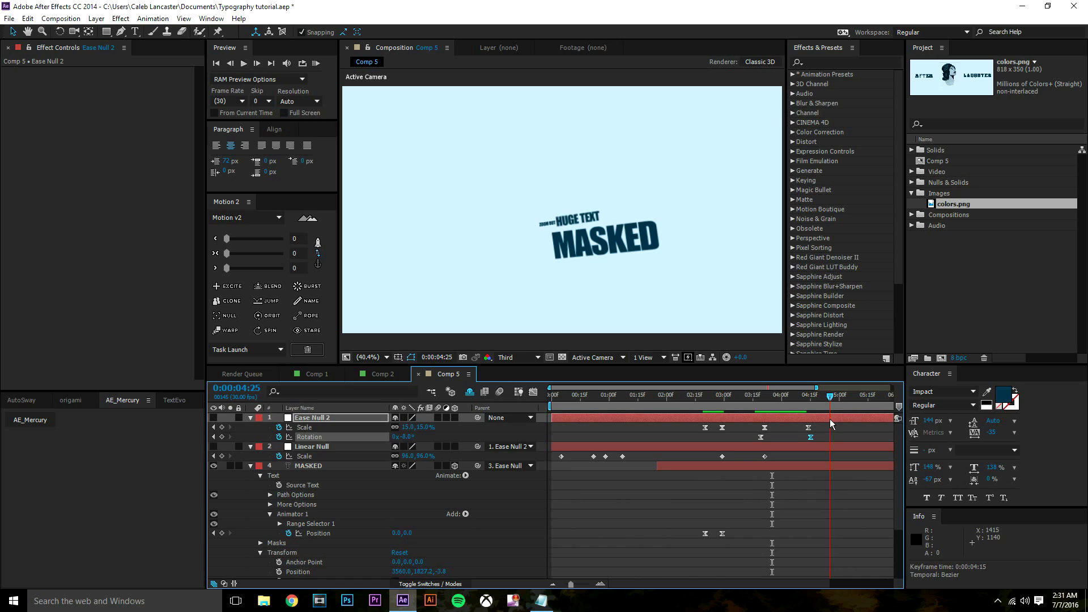
click(408, 437)
text(0)
key(Return)
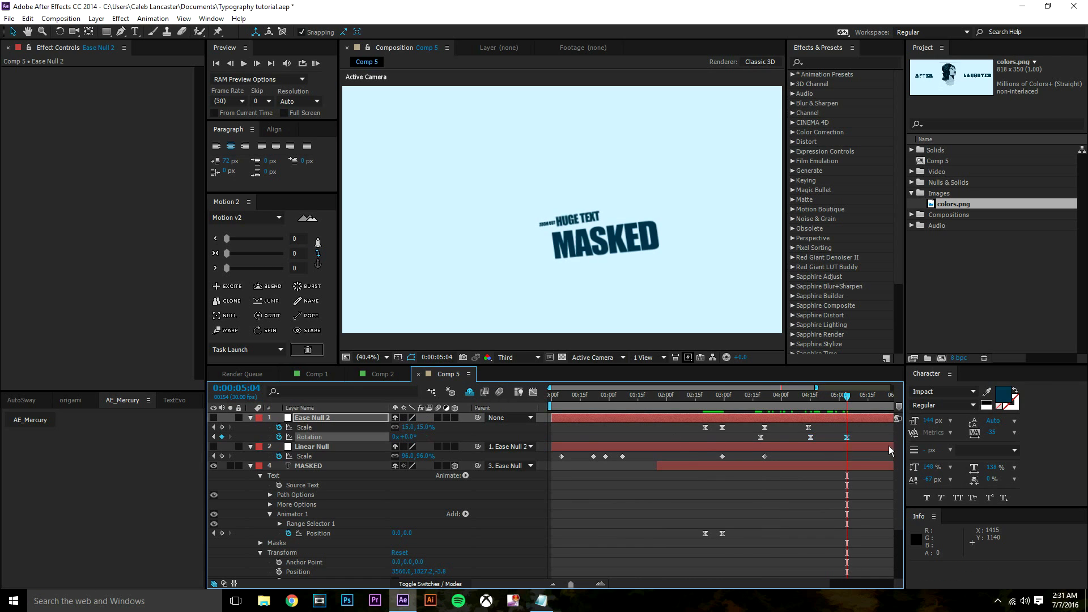
- Apply Easy Ease Out to Ease Null 2's last Rotation keyframe and slightly adjust the speed curve of the rotation back to level
right_click(846, 438)
mouse_move(868, 581)
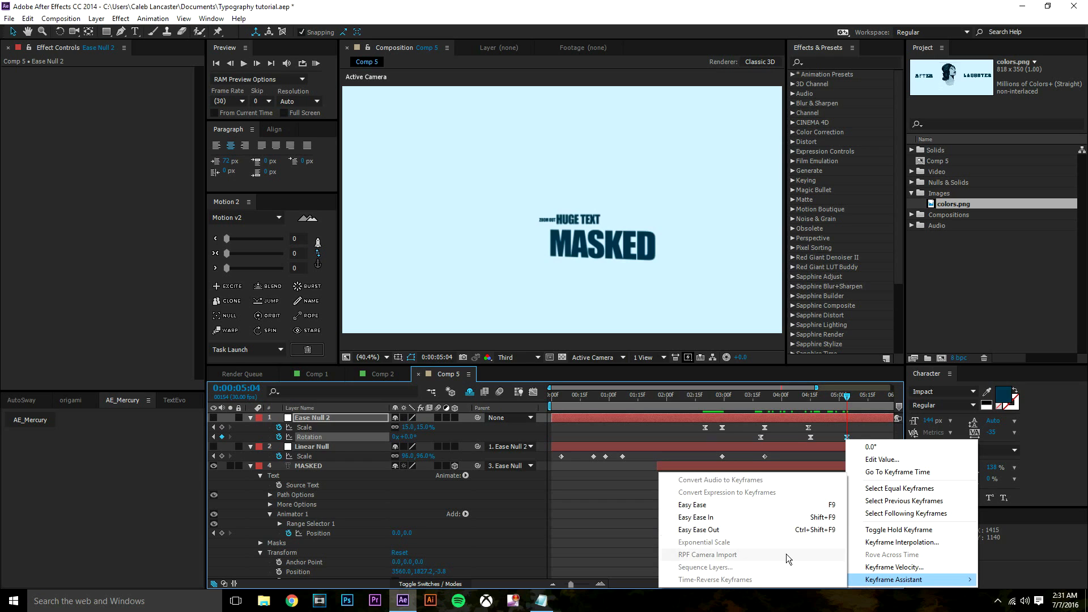
click(753, 529)
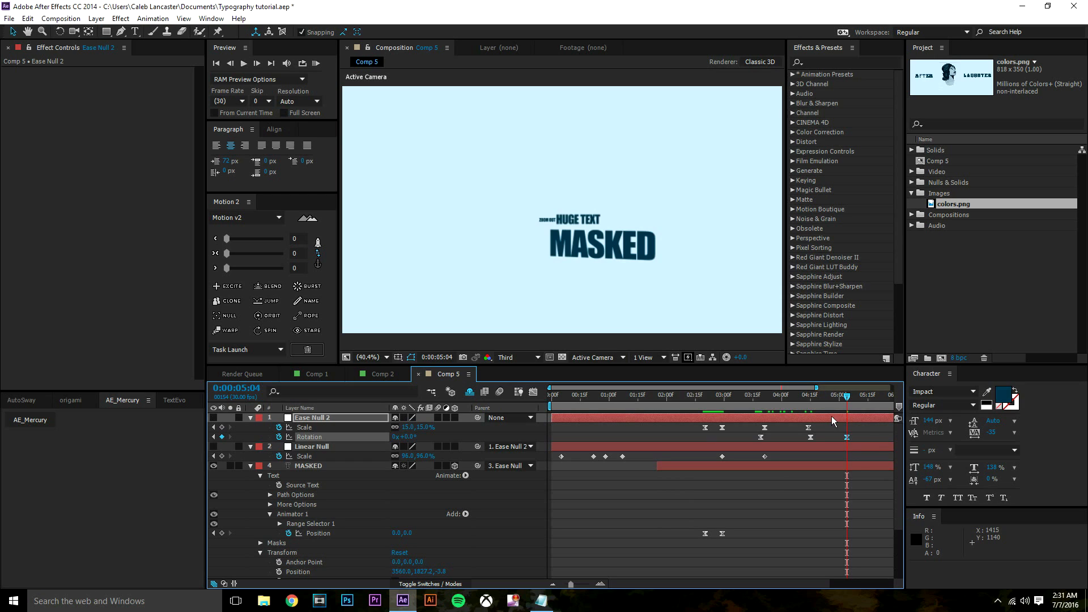
shift+click(810, 437)
click(533, 392)
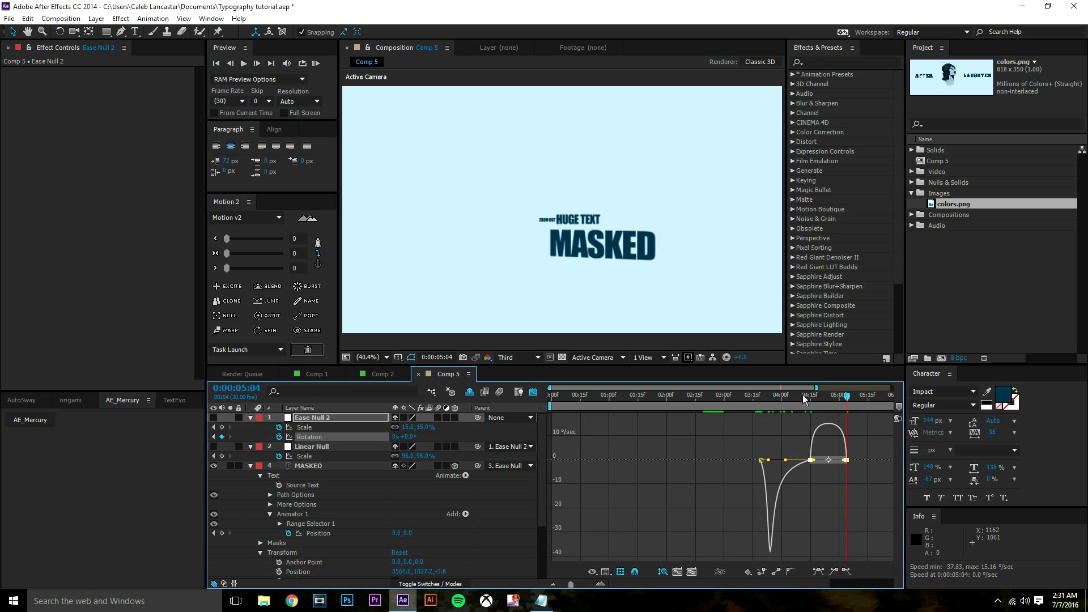
mouse_move(810, 398)
mouse_down()
mouse_move(826, 411)
mouse_move(810, 404)
mouse_up()
mouse_move(811, 459)
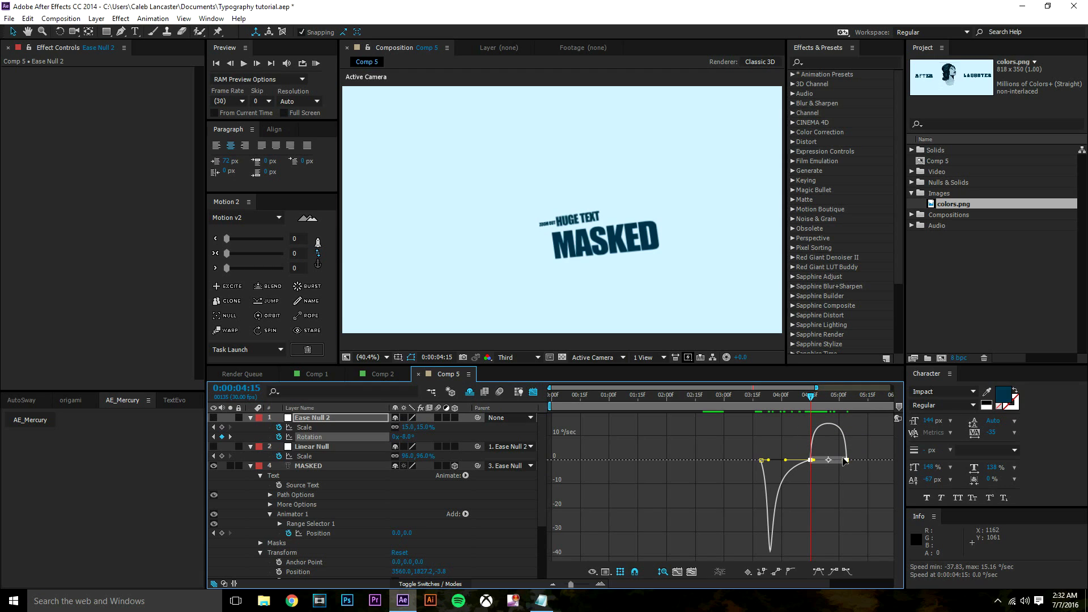
drag(845, 463, 839, 459)
mouse_move(818, 397)
mouse_down()
mouse_move(841, 412)
mouse_move(809, 406)
mouse_up()
click(533, 392)
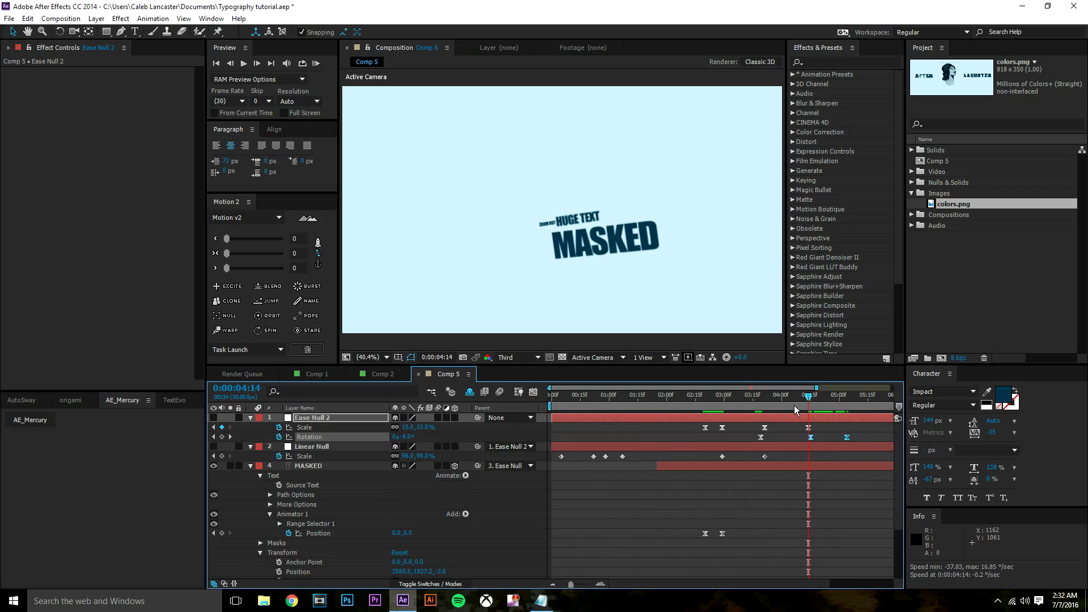
- Add a "TRACKS" text layer at 0:00:04:15 and place it centred above the HUGE TEXT and MASKED words
click(821, 419)
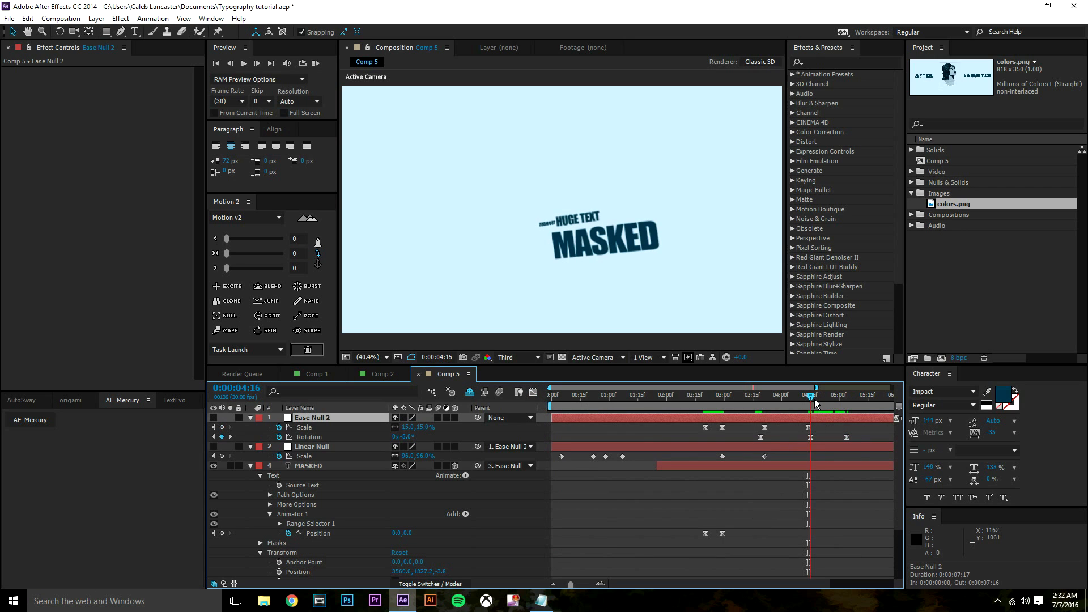
drag(811, 399, 813, 451)
click(792, 464)
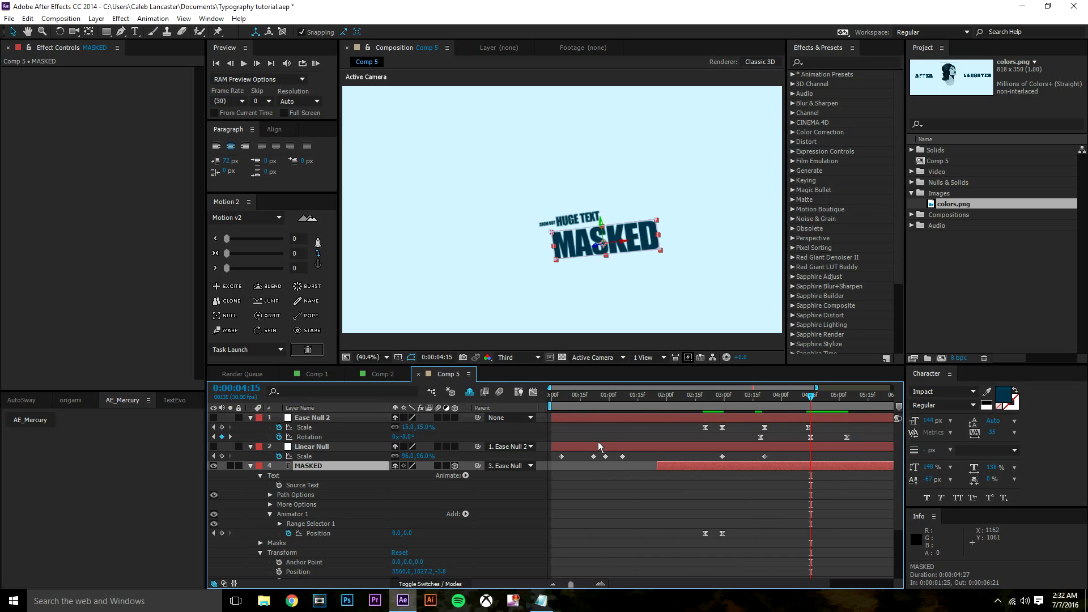
key(ctrl+t)
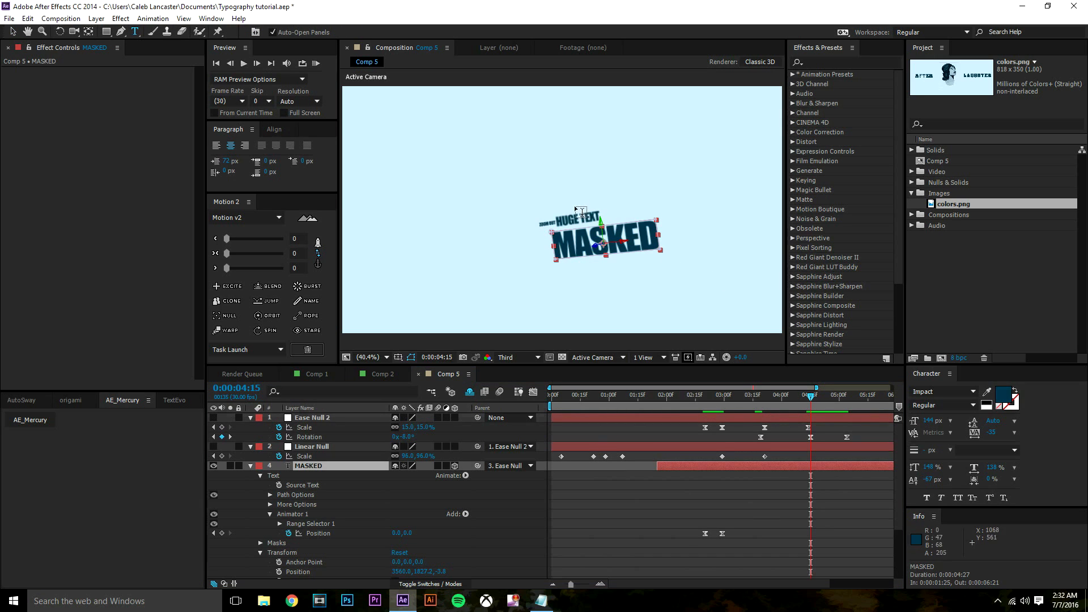
click(504, 185)
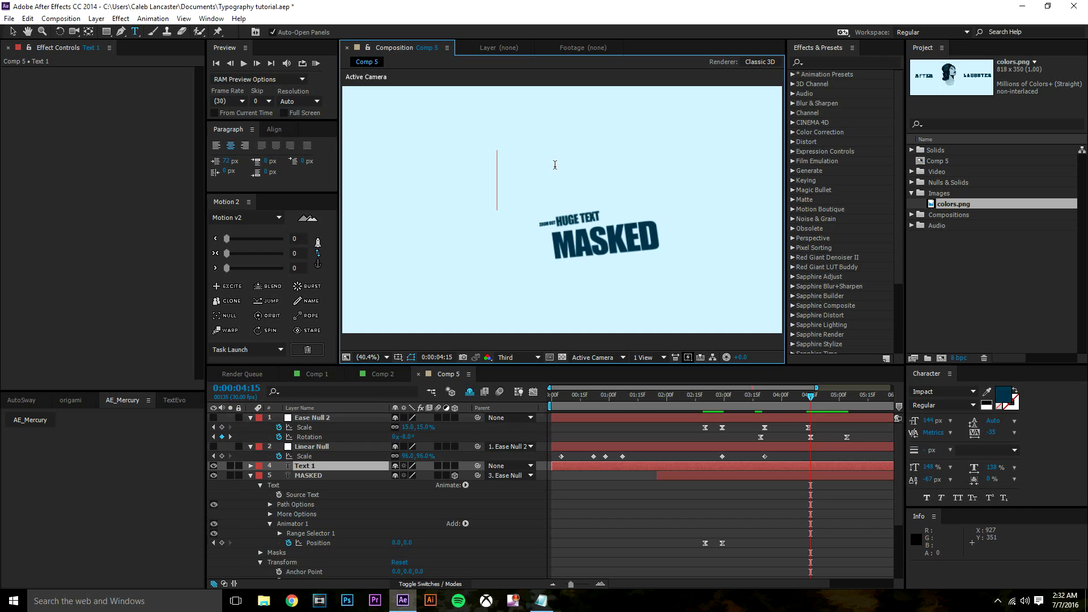
text(TARA)
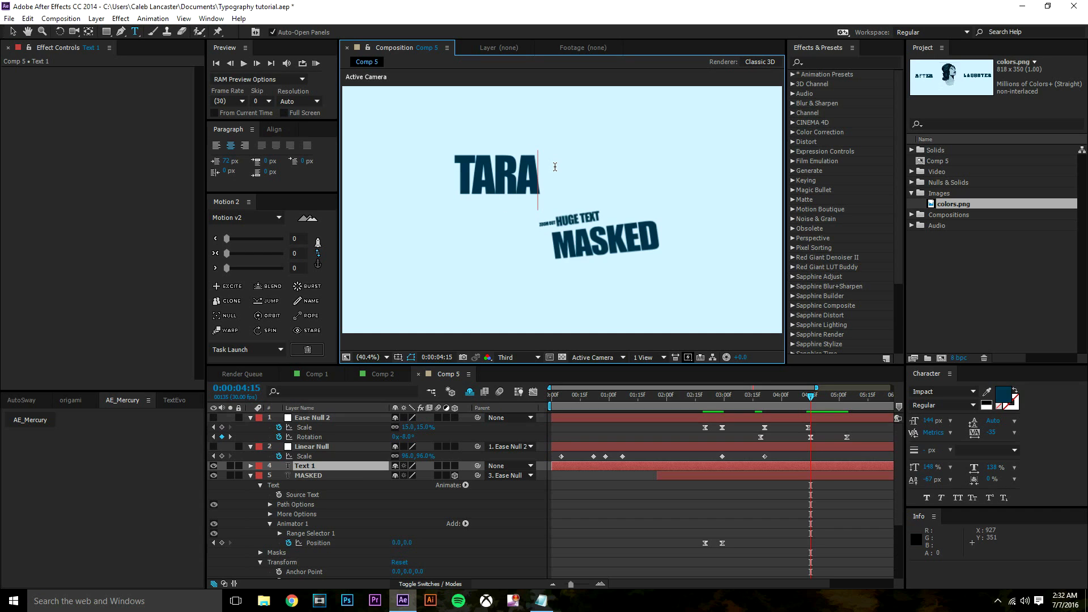
key(BackSpace)
key(BackSpace)
key(BackSpace)
text(R)
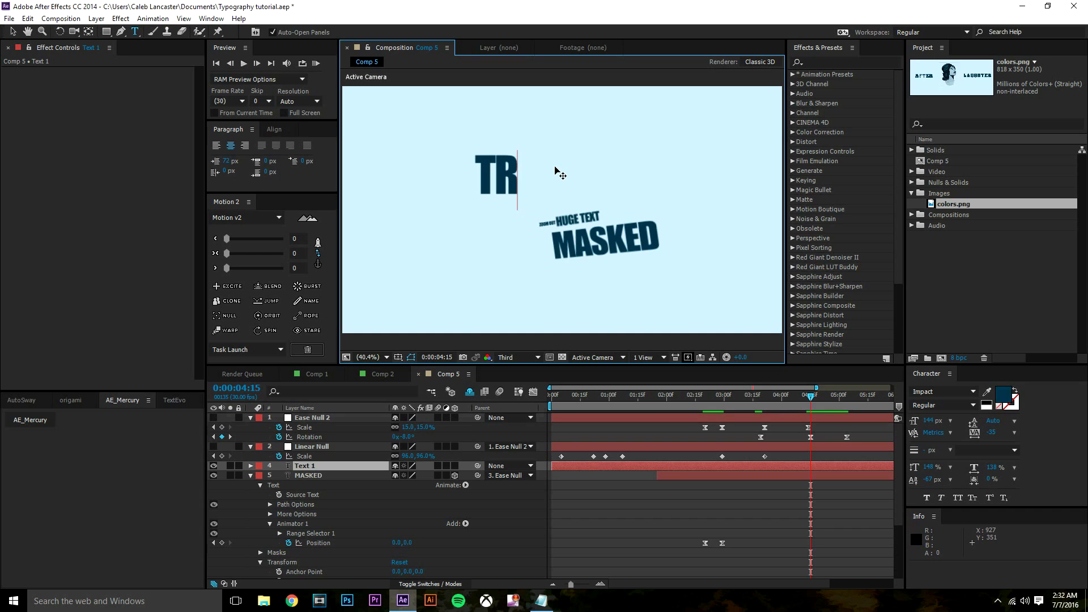
text(ACK)
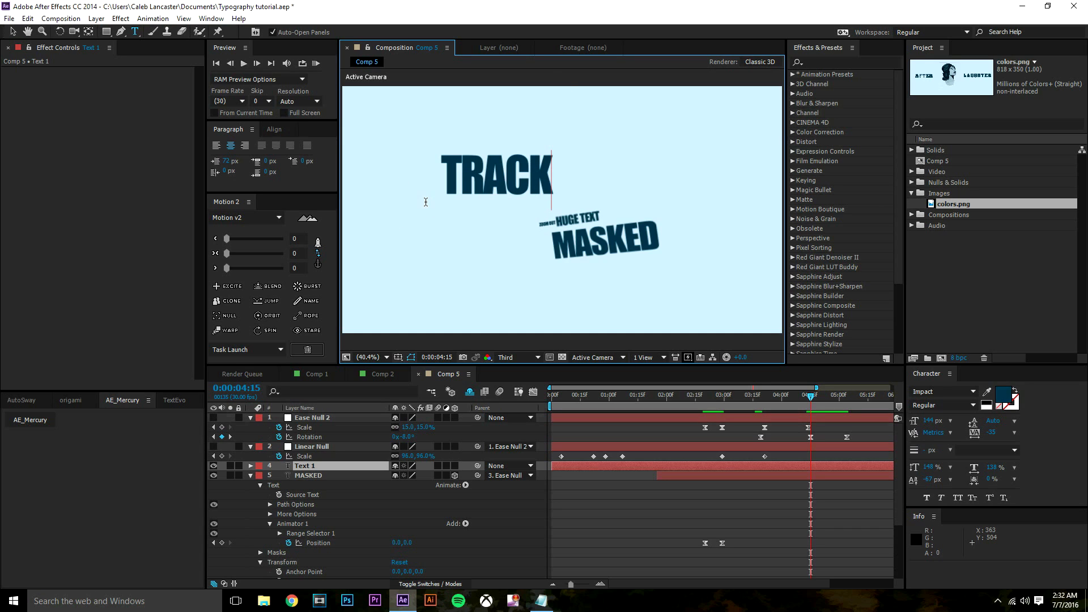
text(S)
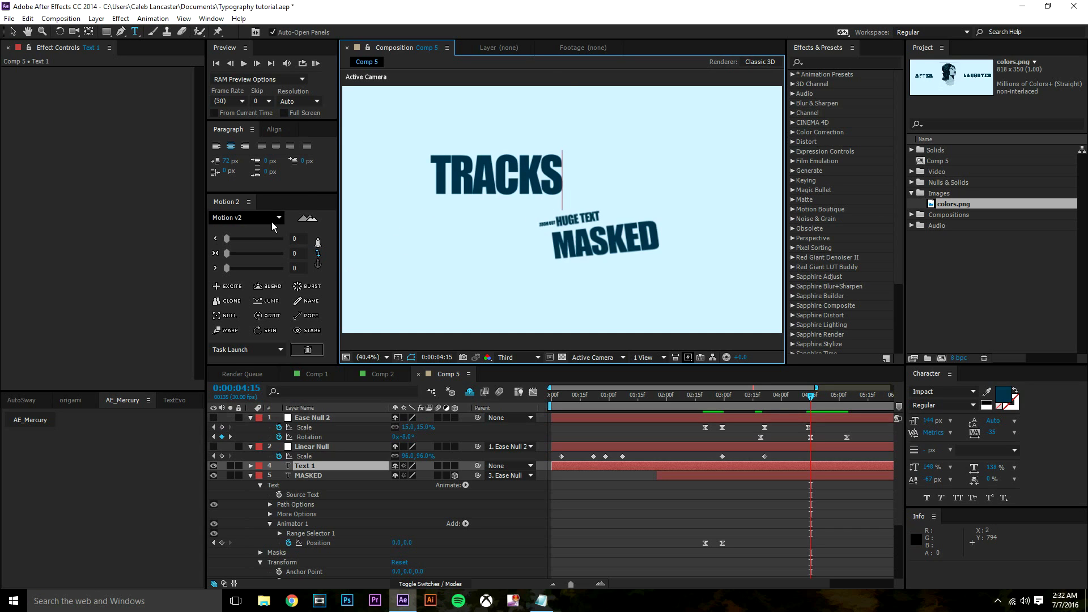
click(13, 32)
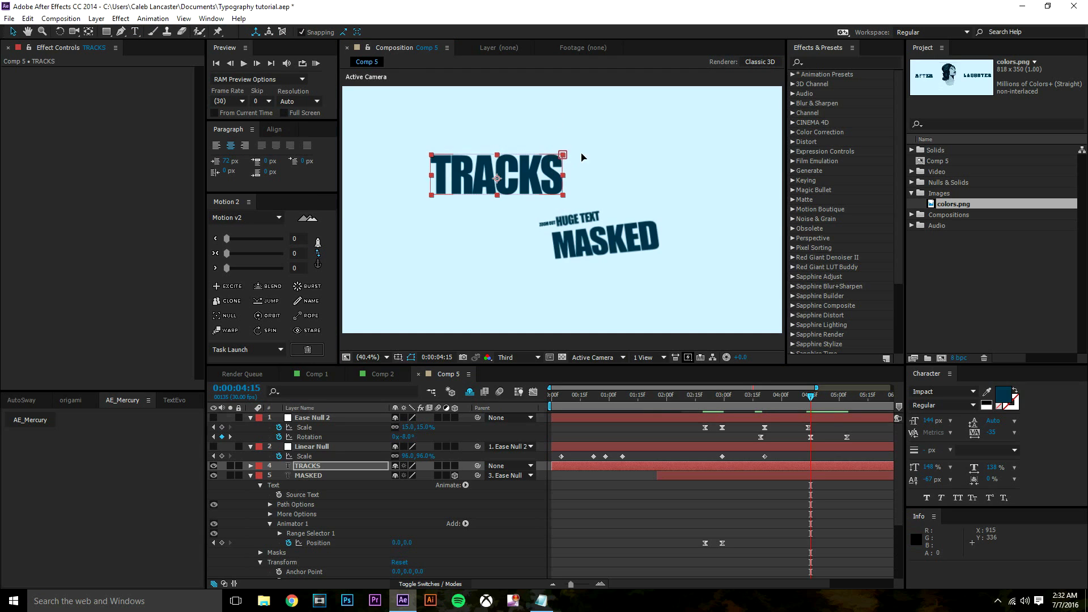
drag(558, 162, 618, 148)
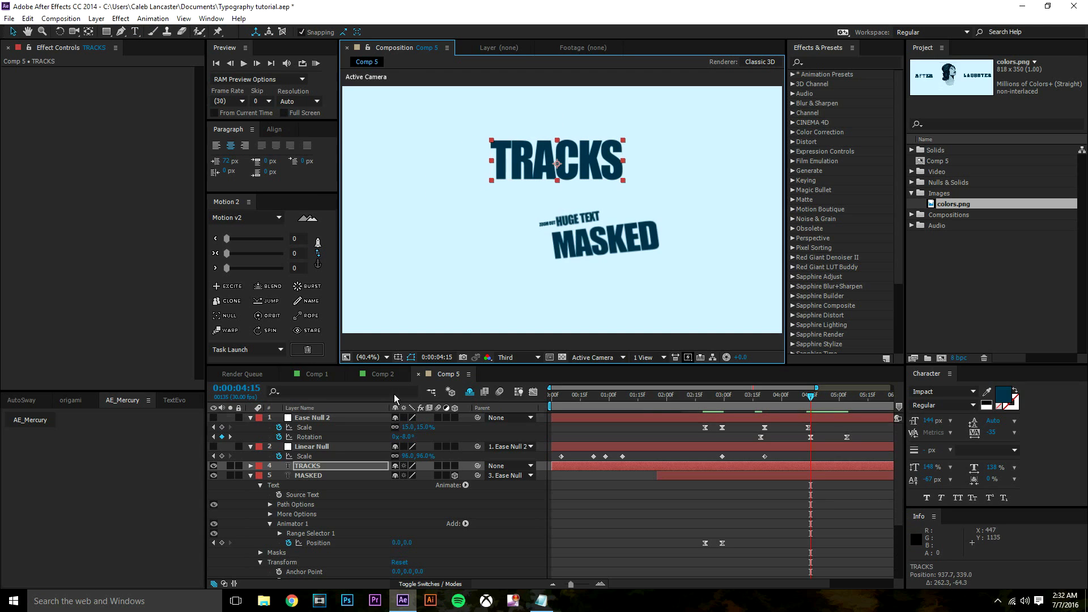
- Parent the TRACKS layer to Ease Null and make it a 3D layer
click(360, 467)
drag(443, 468, 475, 465)
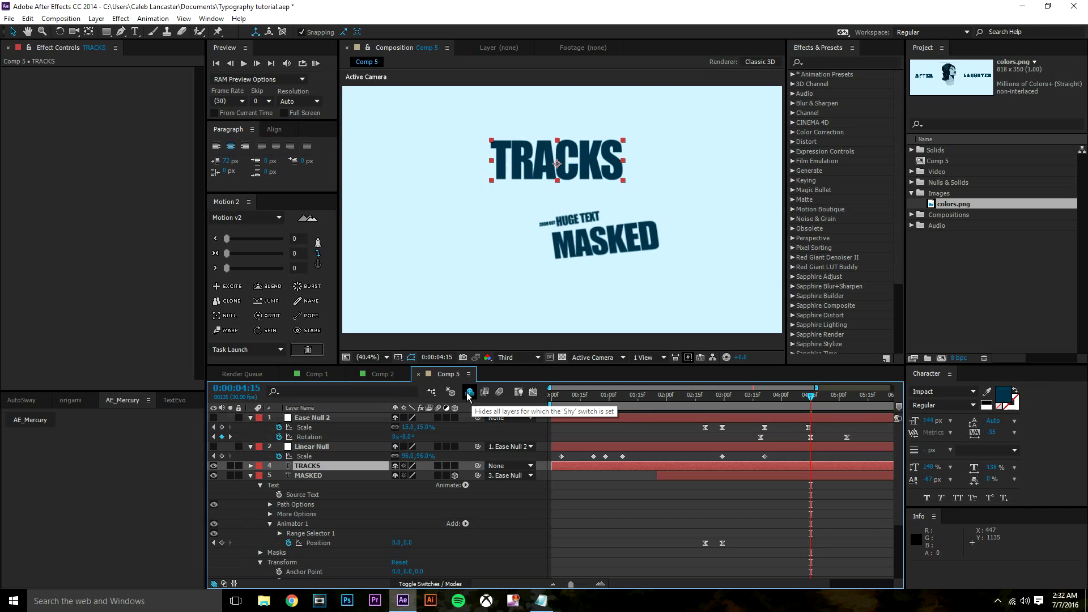
click(494, 466)
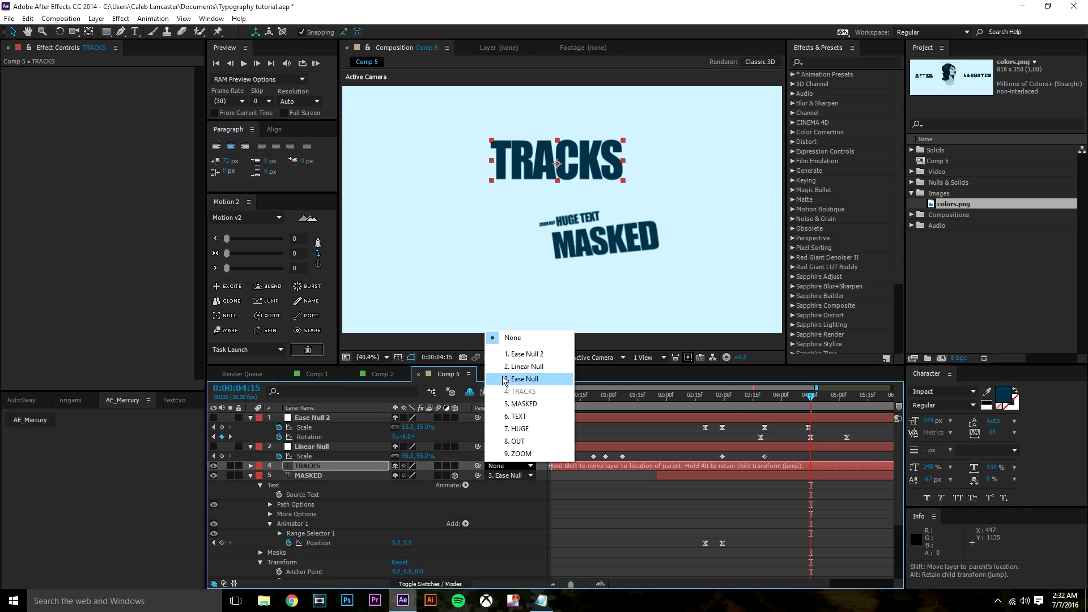
click(513, 381)
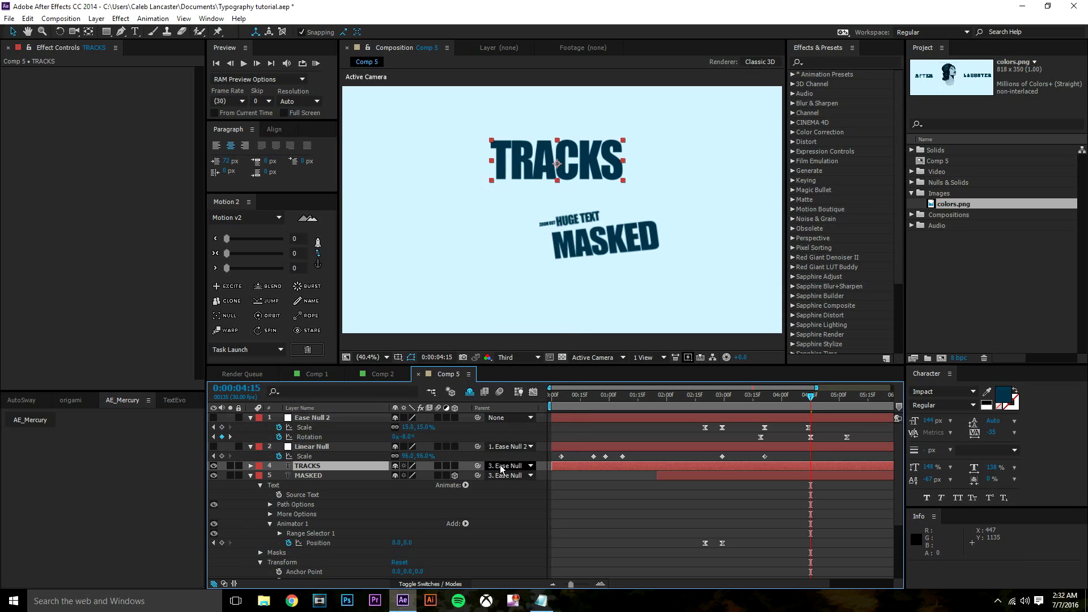
click(501, 466)
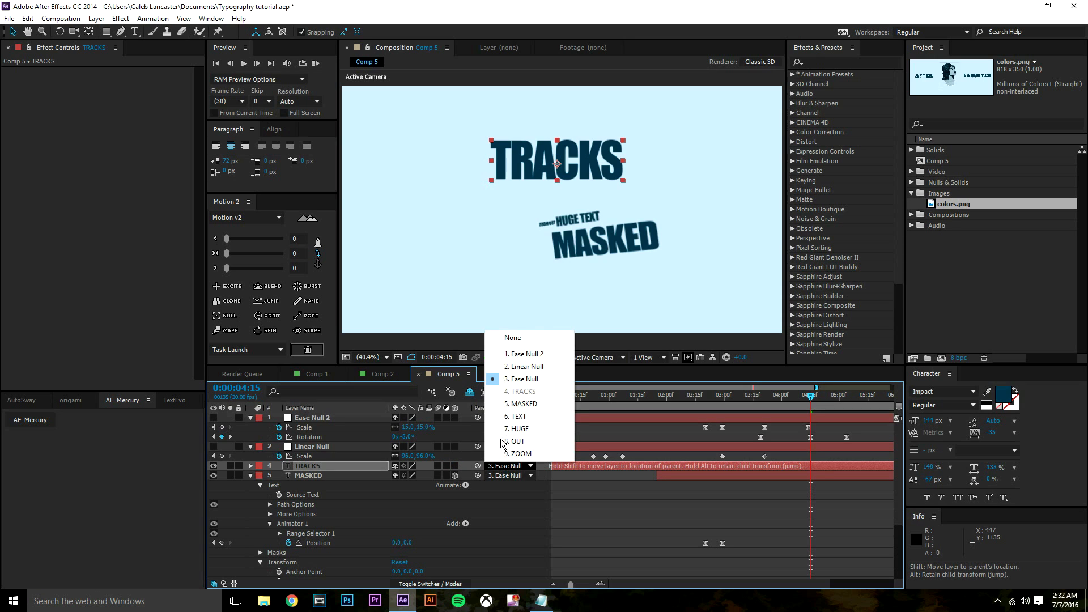
click(510, 380)
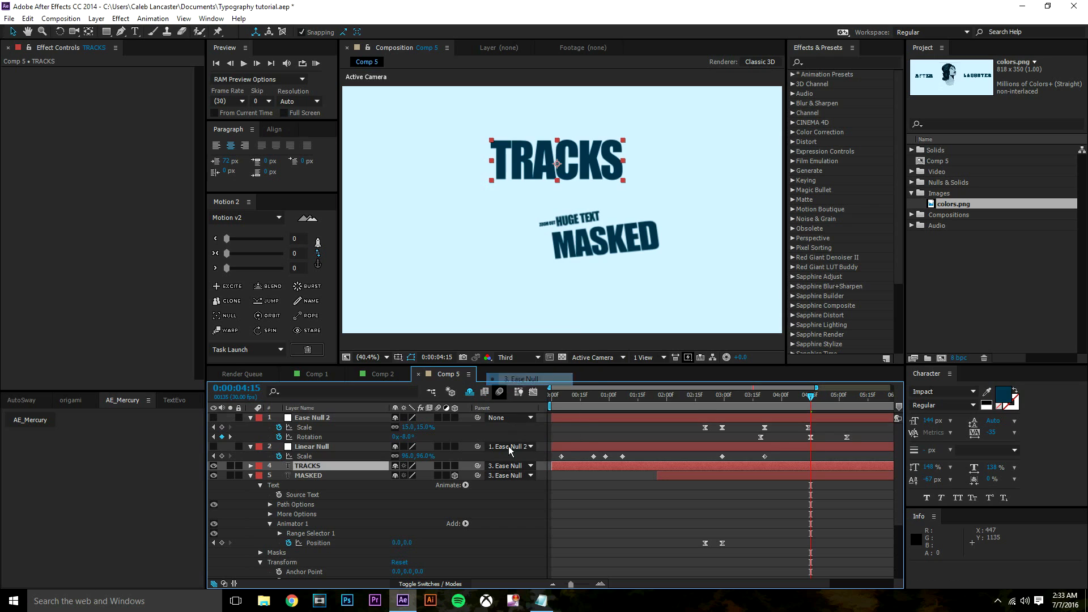
click(456, 466)
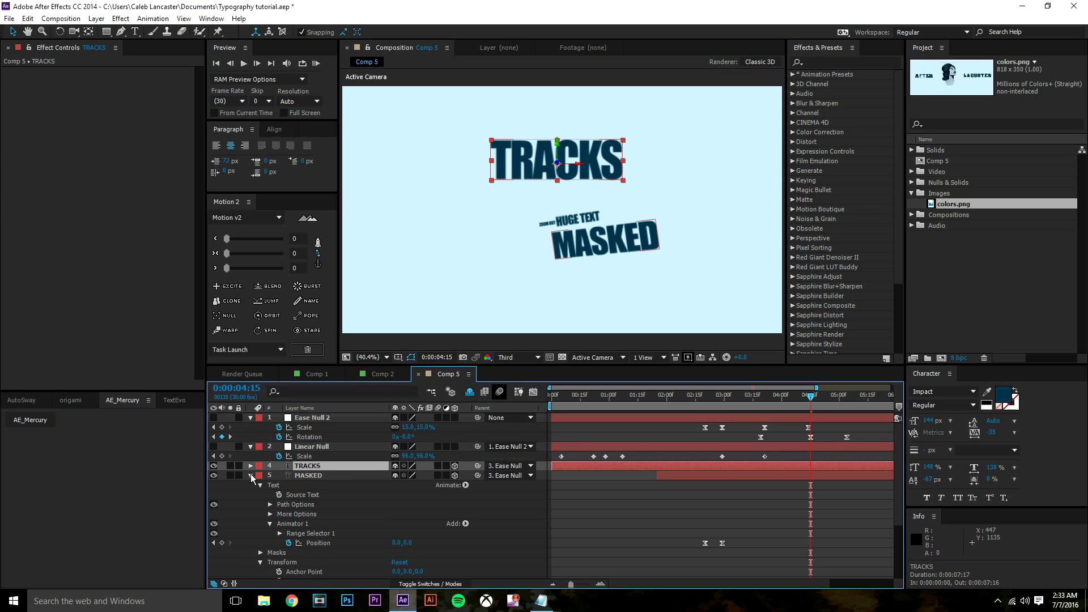
- Compare with the TEARS text in Comp 2 and set the TRACKS layer's Y Rotation to -1° in Comp 5
click(388, 375)
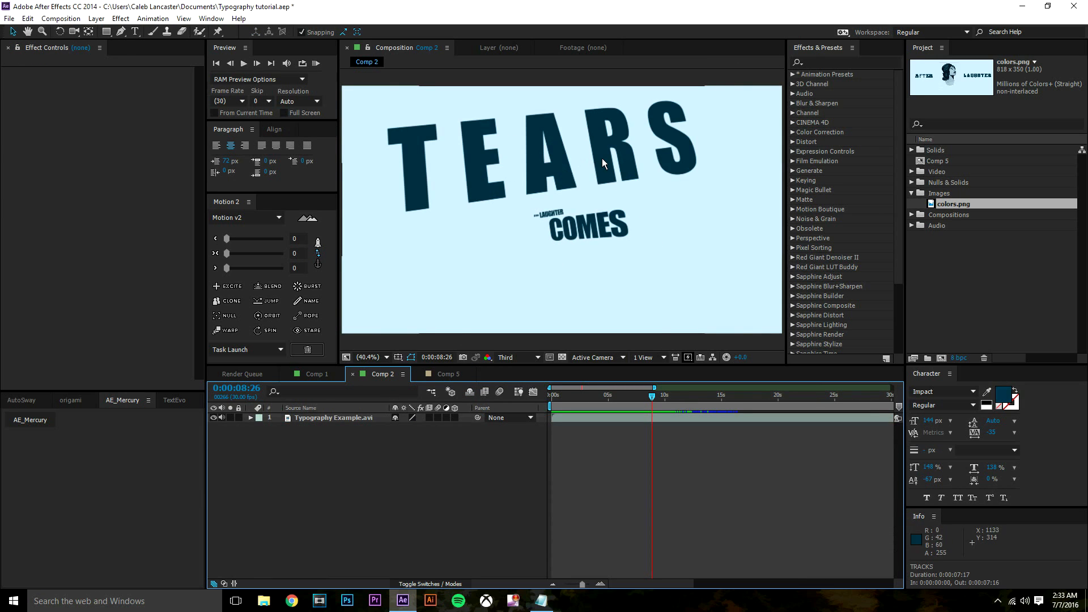
click(431, 373)
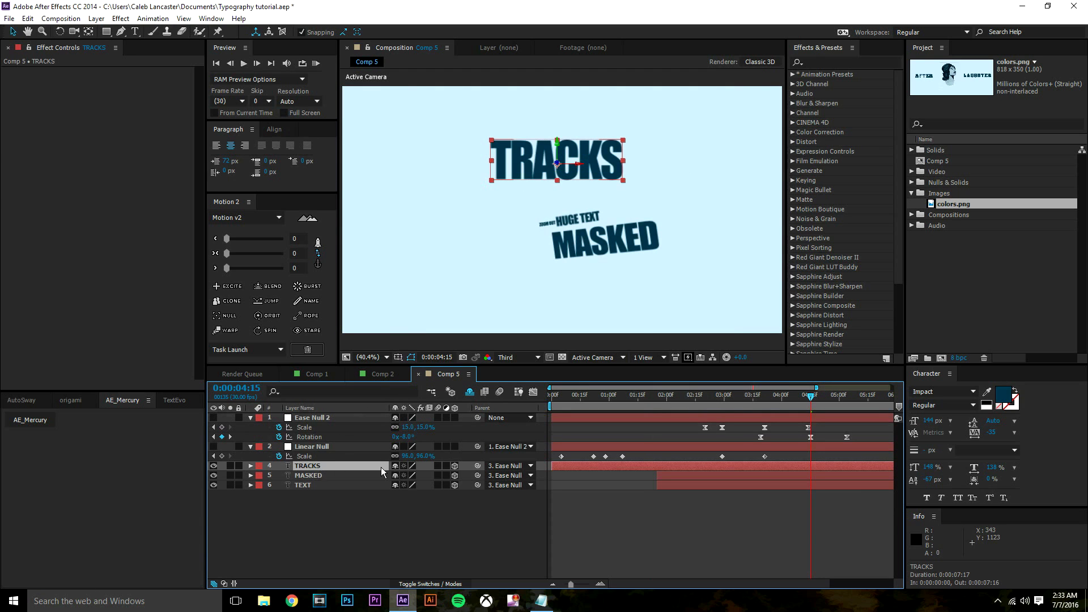
key(r)
drag(404, 494, 408, 494)
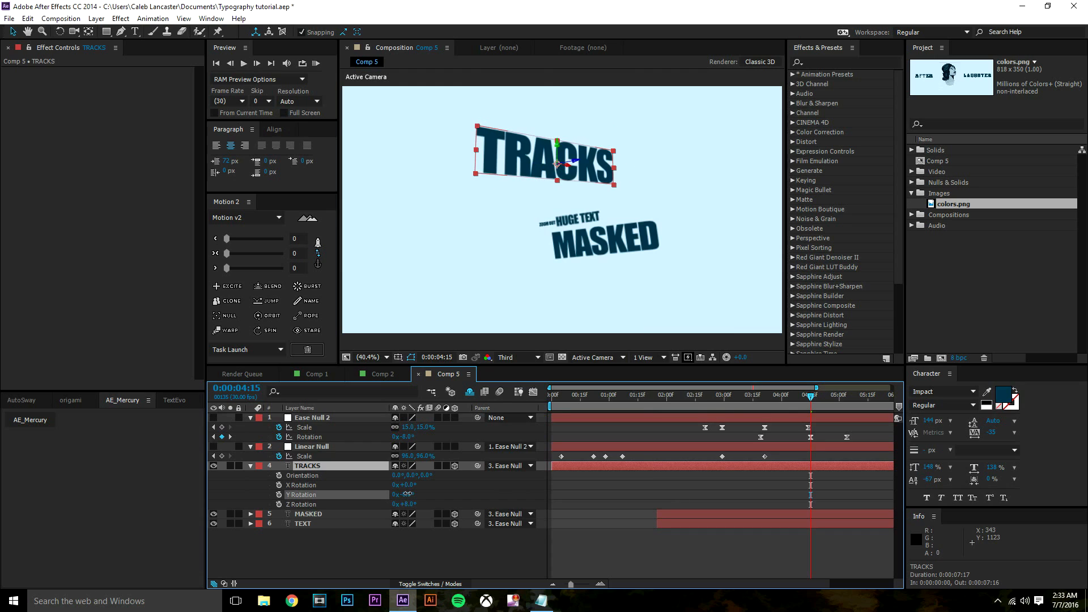
click(407, 494)
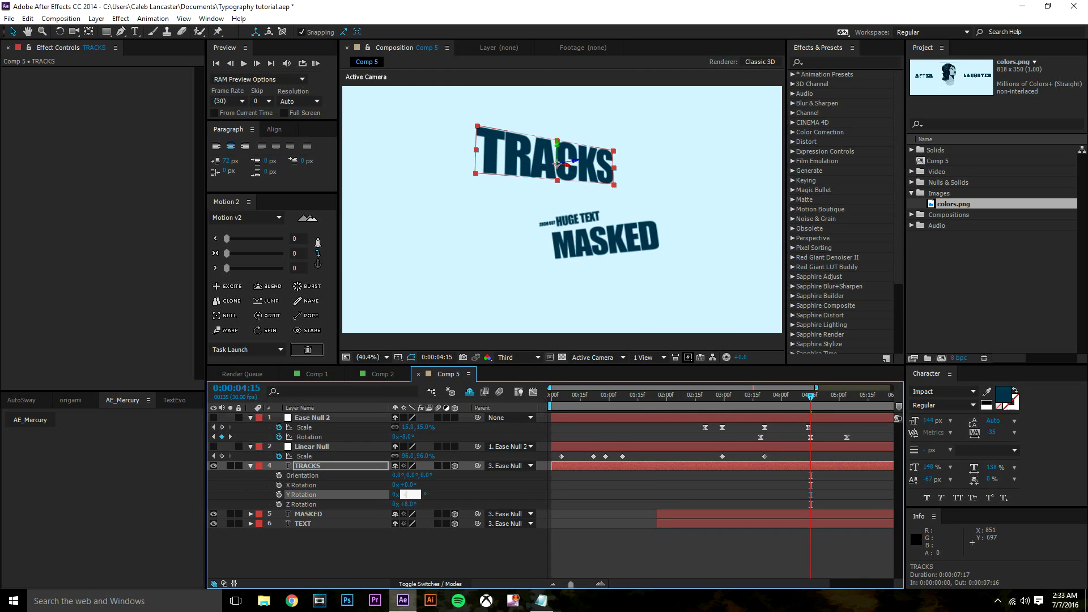
key(Return)
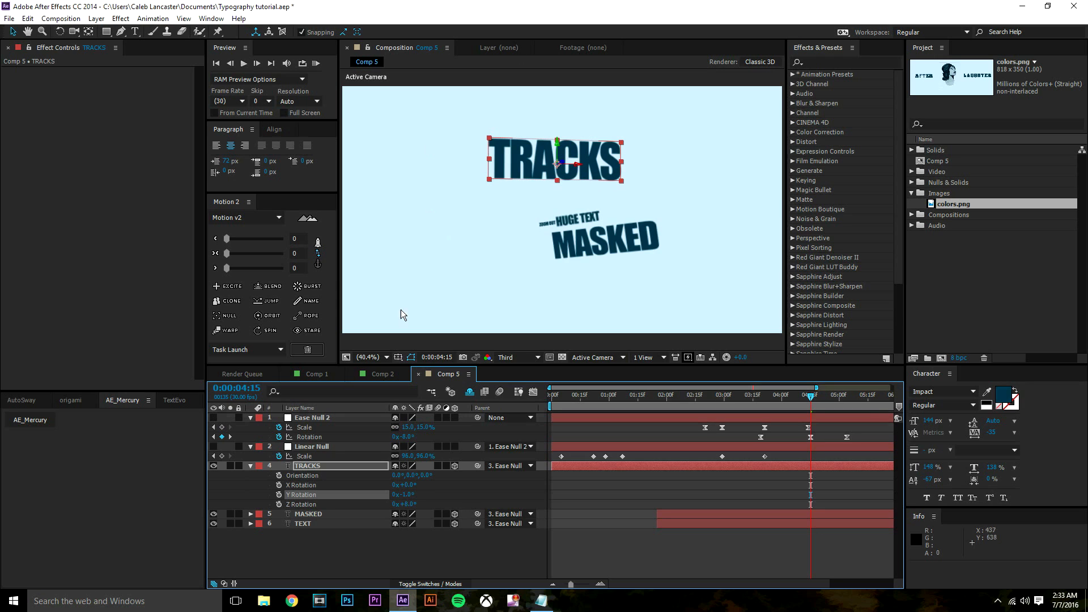
- Scale the TRACKS layer up to about 3038% and reposition it above the MASKED word
click(309, 467)
key(s)
drag(405, 475, 1076, 466)
drag(418, 476, 530, 477)
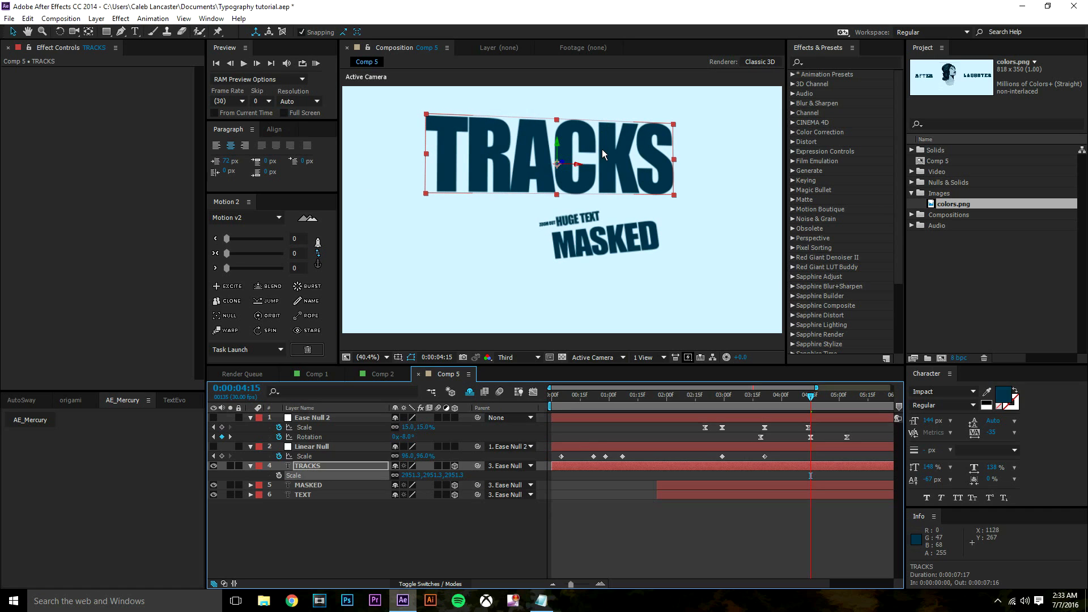
drag(602, 149, 617, 148)
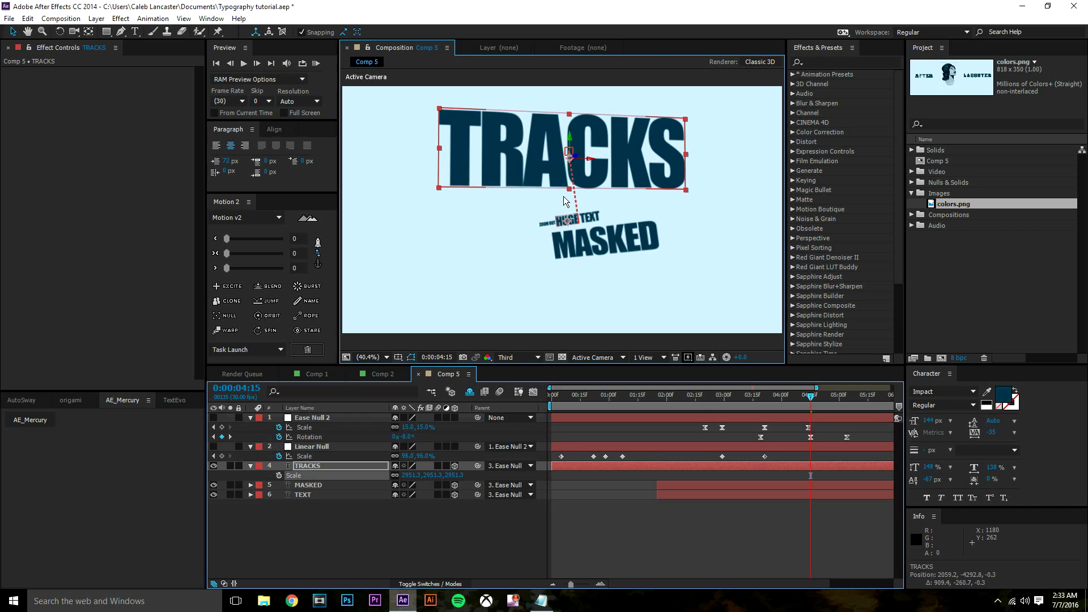
drag(412, 476, 462, 466)
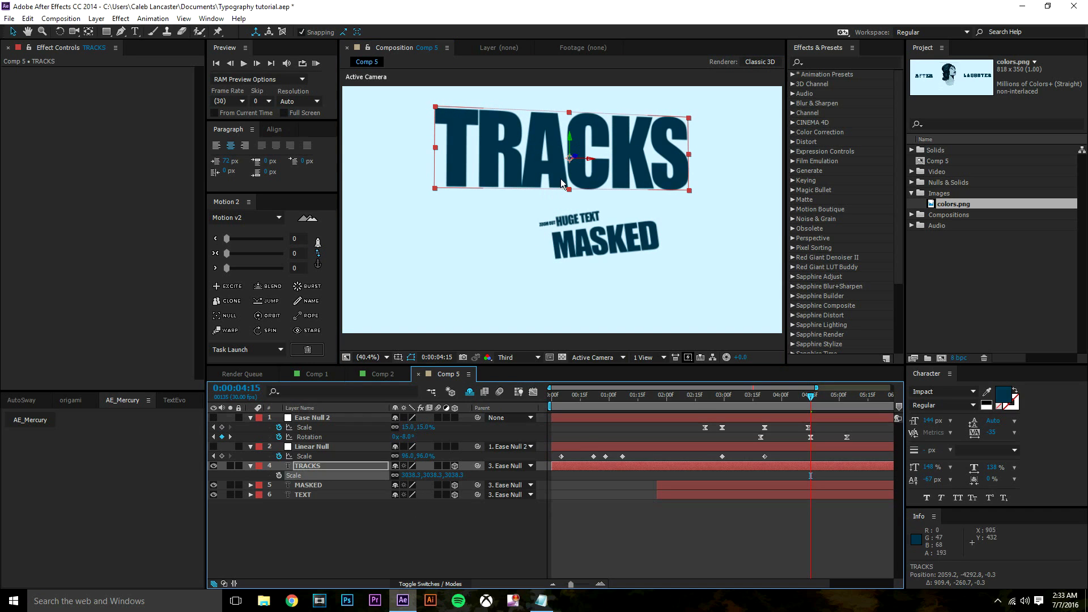
drag(559, 159, 557, 161)
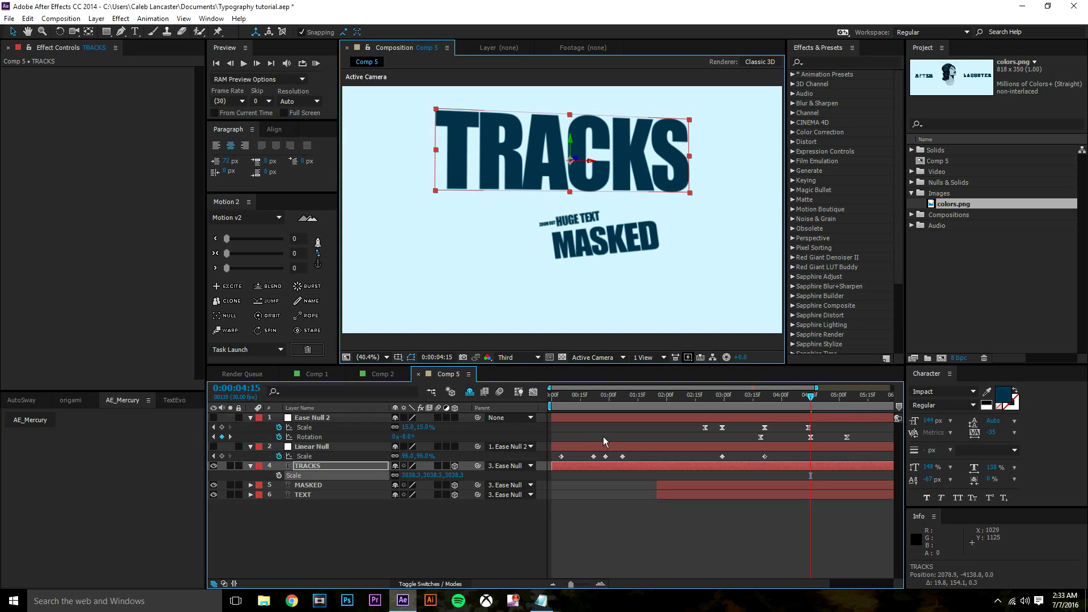
click(475, 486)
- At 0:00:05:08, set the TRACKS layer's Z Rotation to 0° to level it, and scrub back to 0:00:03:01 to check the zoom-out
drag(774, 396, 854, 404)
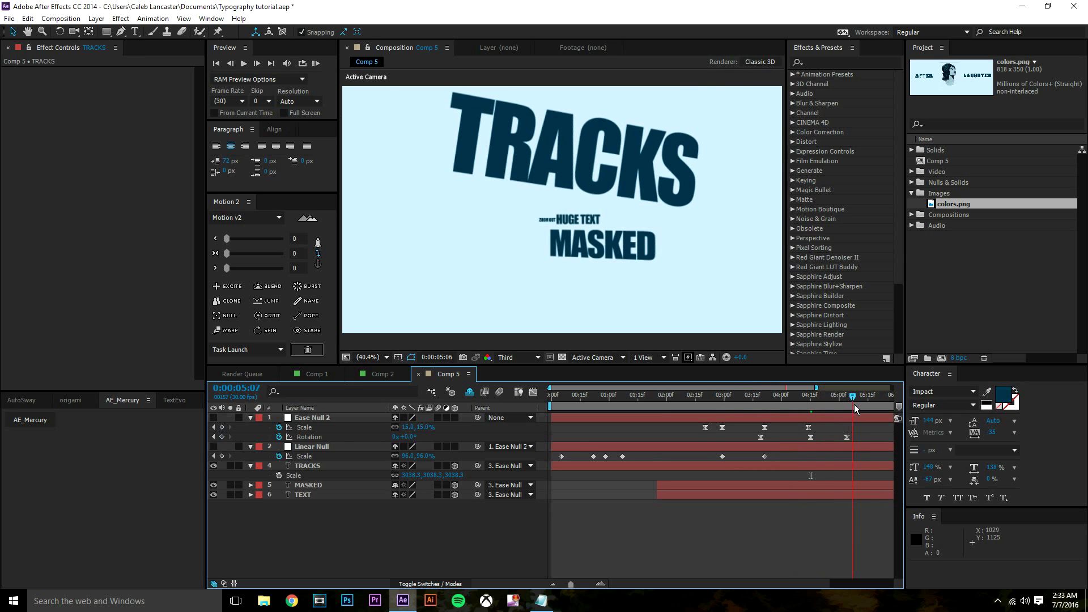
click(336, 465)
key(r)
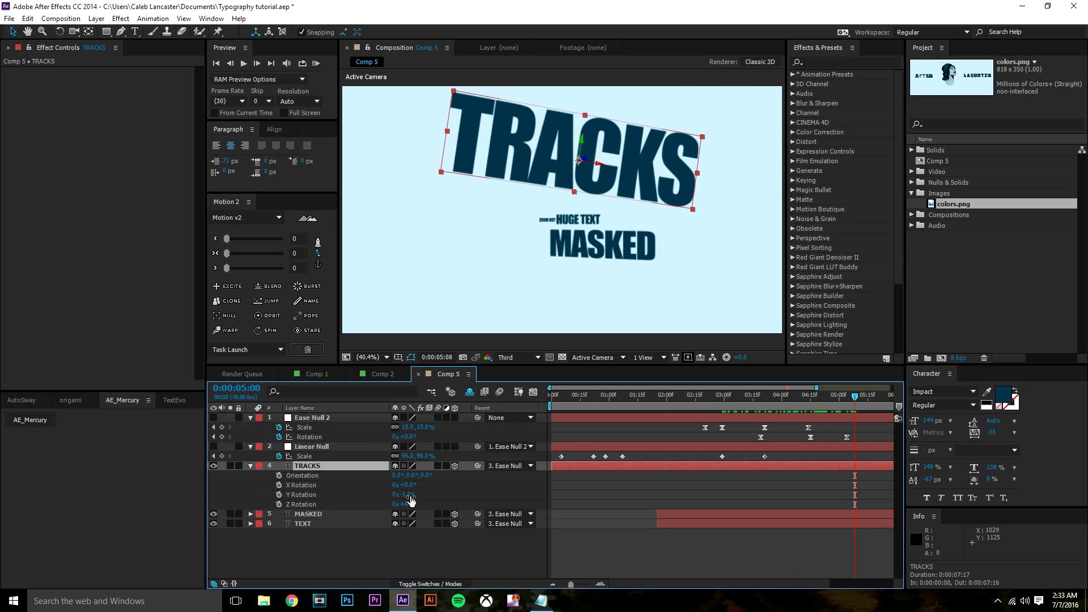
click(397, 504)
text(0)
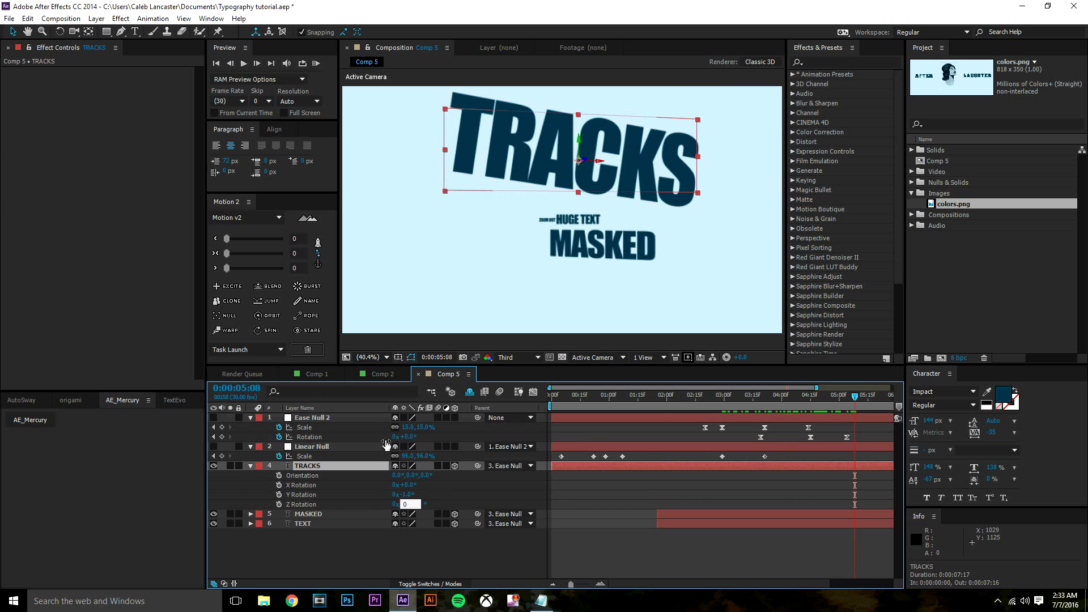
key(Return)
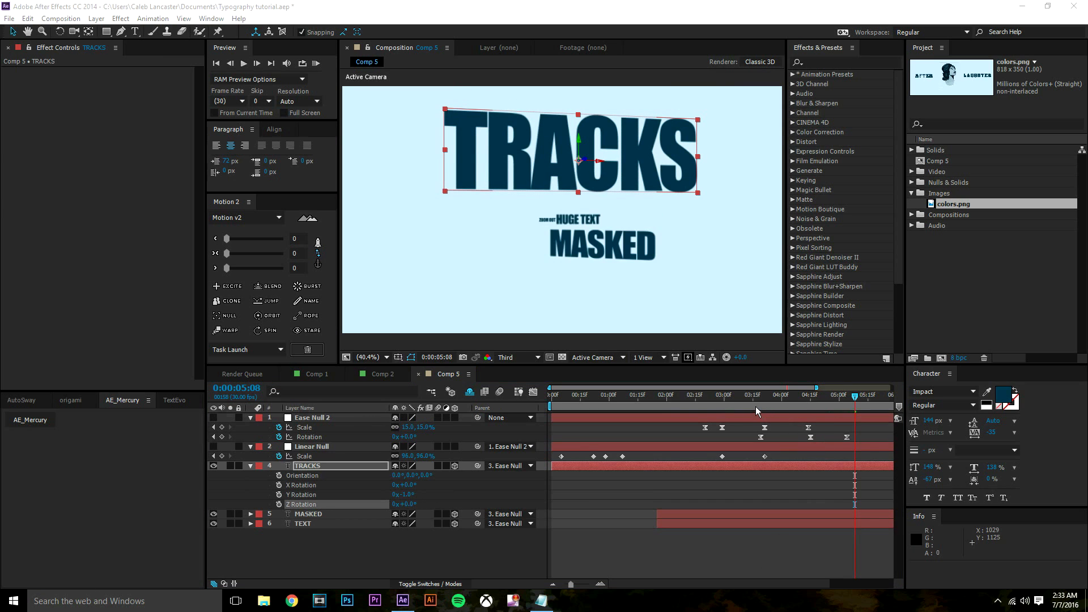
drag(761, 399, 727, 440)
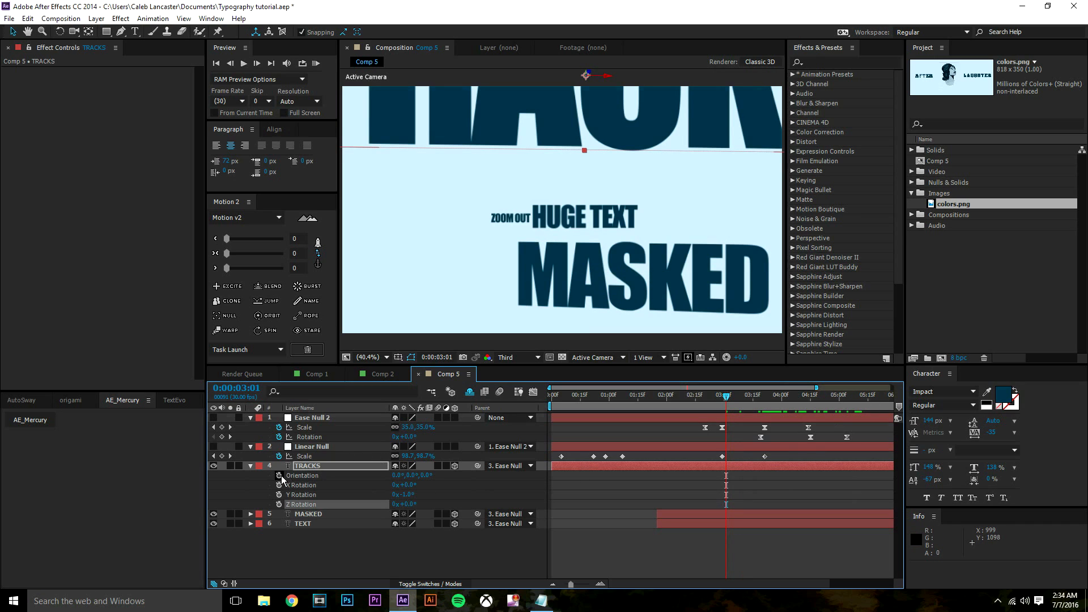
click(305, 467)
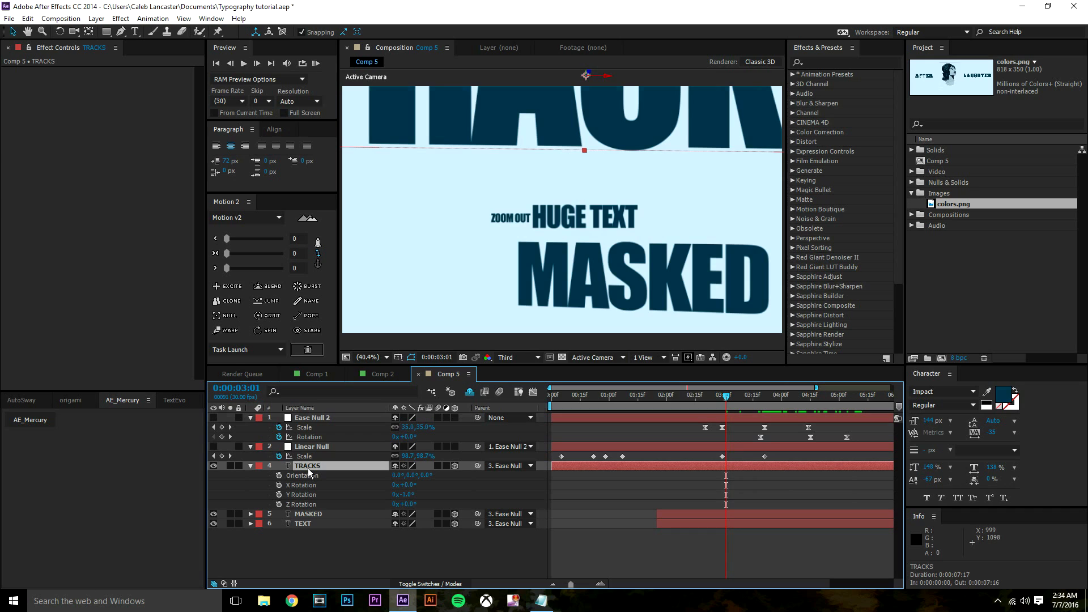
key(ctrl+shift+n)
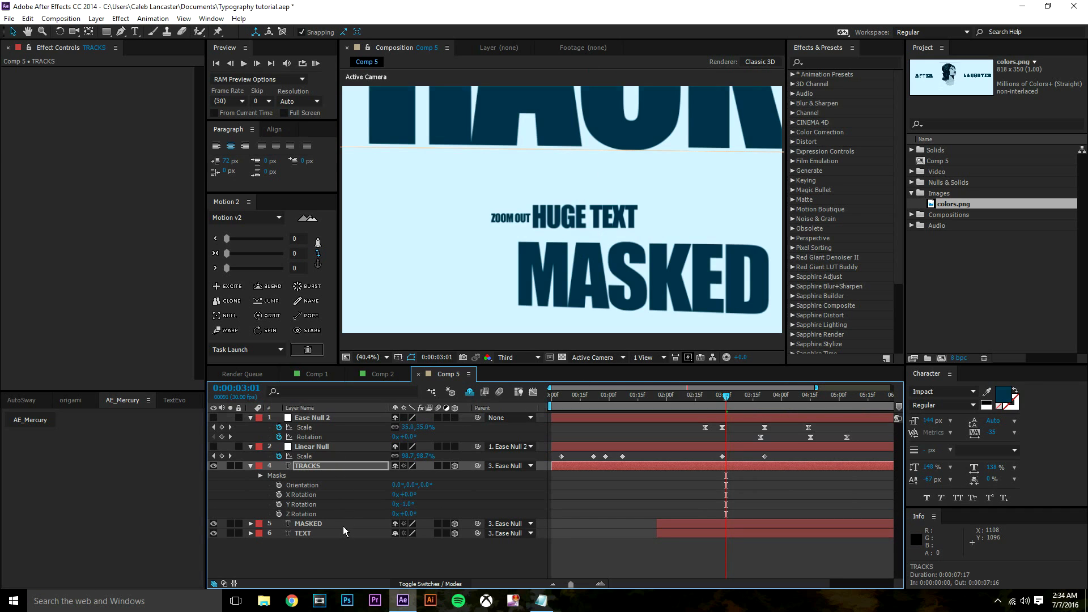
key(ctrl+z)
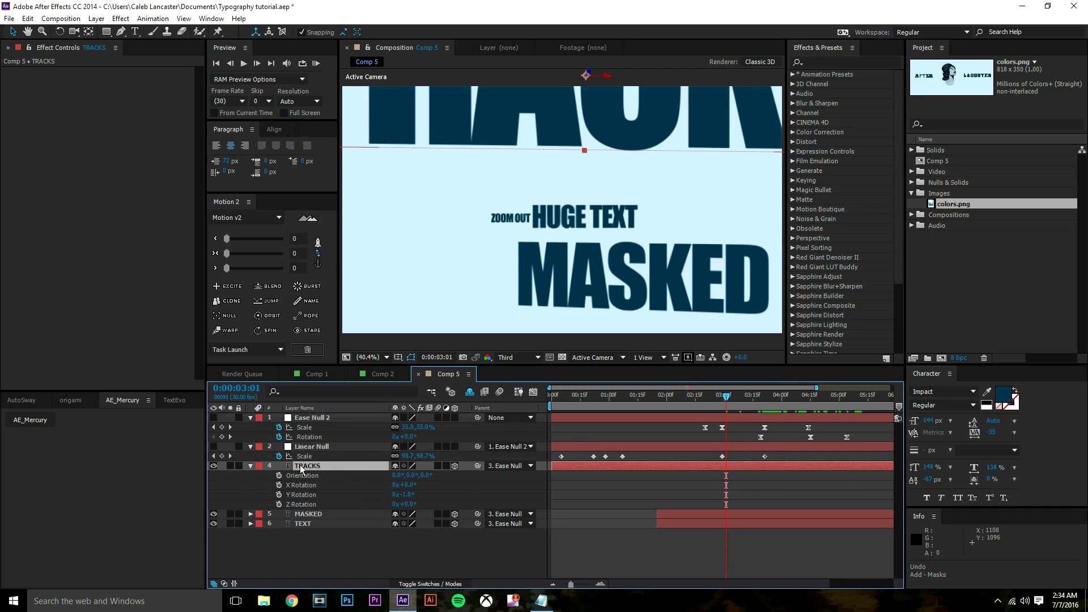
- Add a Tracking animator to the TRACKS text layer and, at 0:00:05:08, set its Tracking Amount to 30
click(250, 466)
click(250, 466)
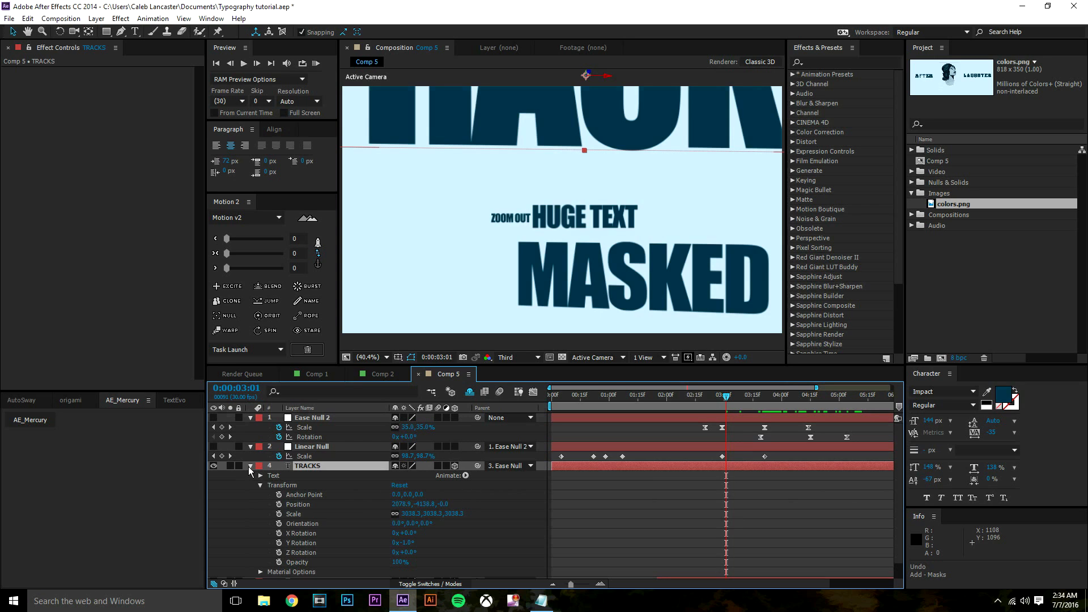
click(250, 467)
click(250, 466)
click(466, 476)
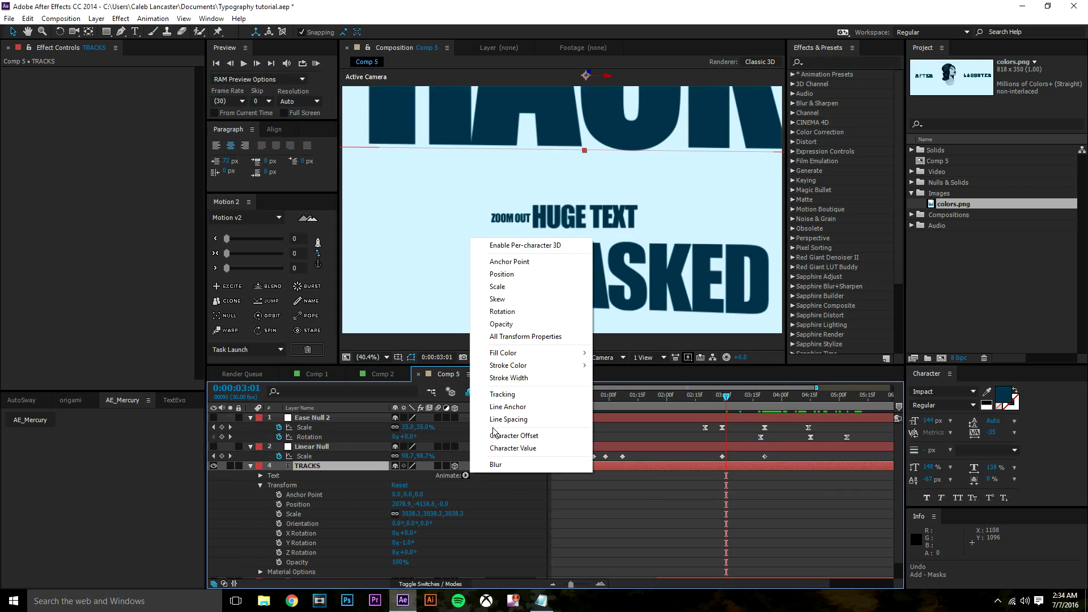
click(535, 394)
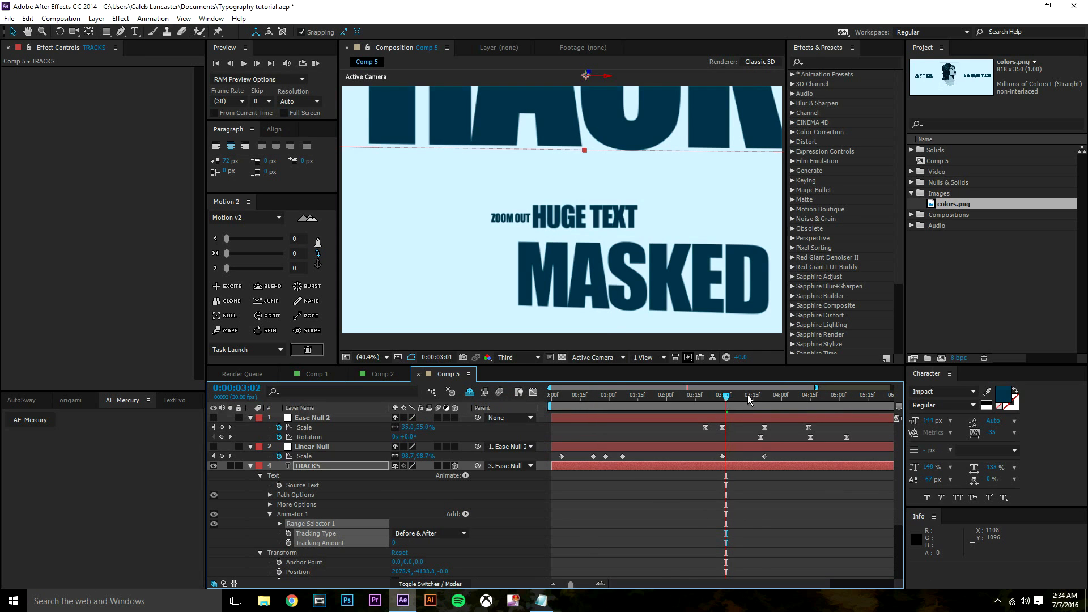
drag(748, 400, 855, 400)
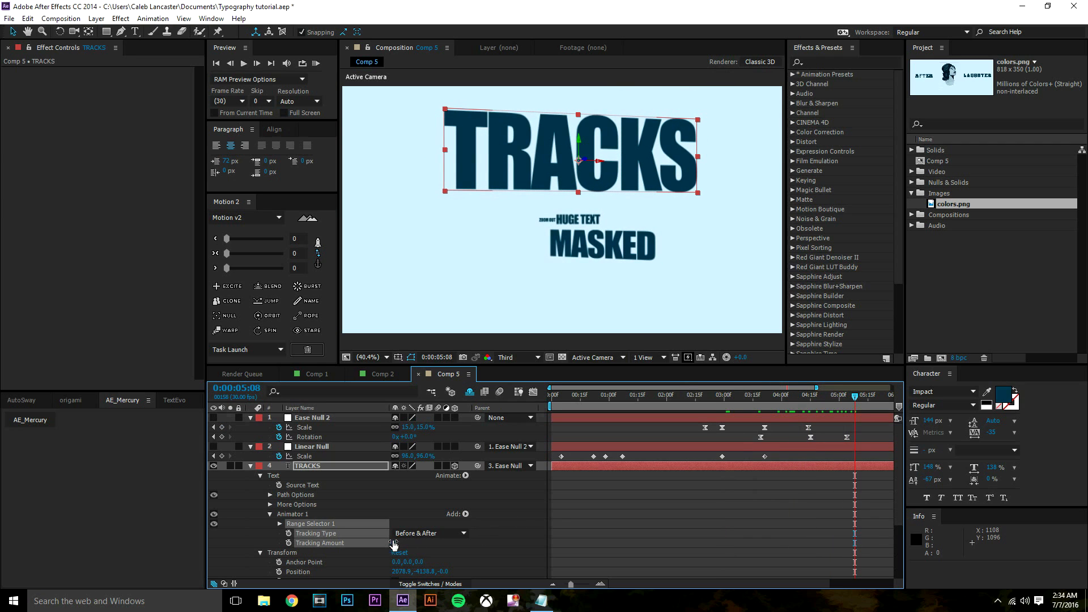
drag(394, 544, 406, 534)
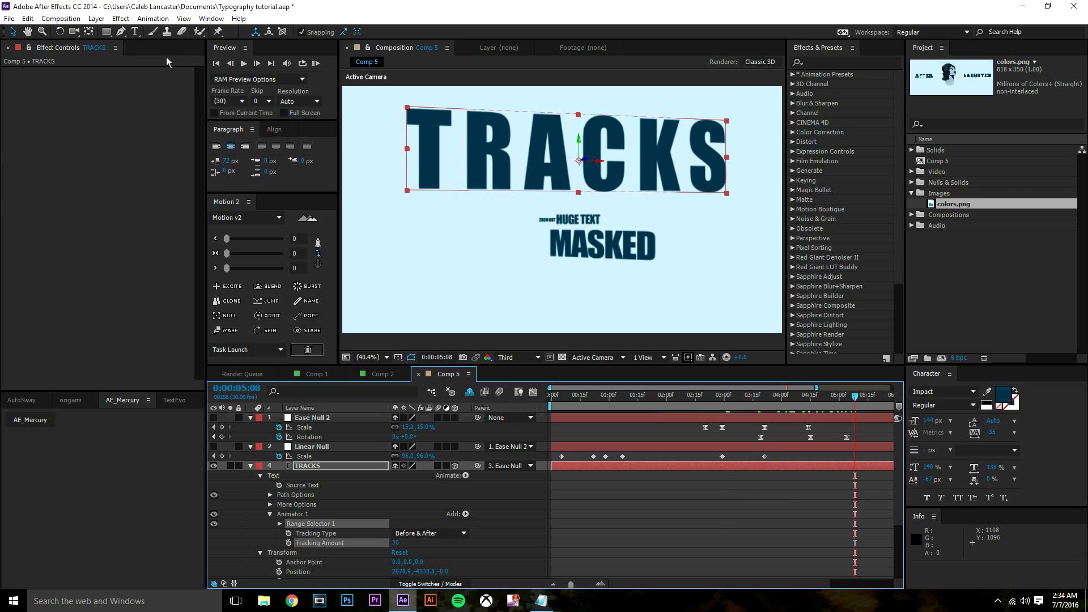
- Delete the final S so the word reads TRACK, and set the Tracking Amount to 26
click(135, 32)
click(712, 143)
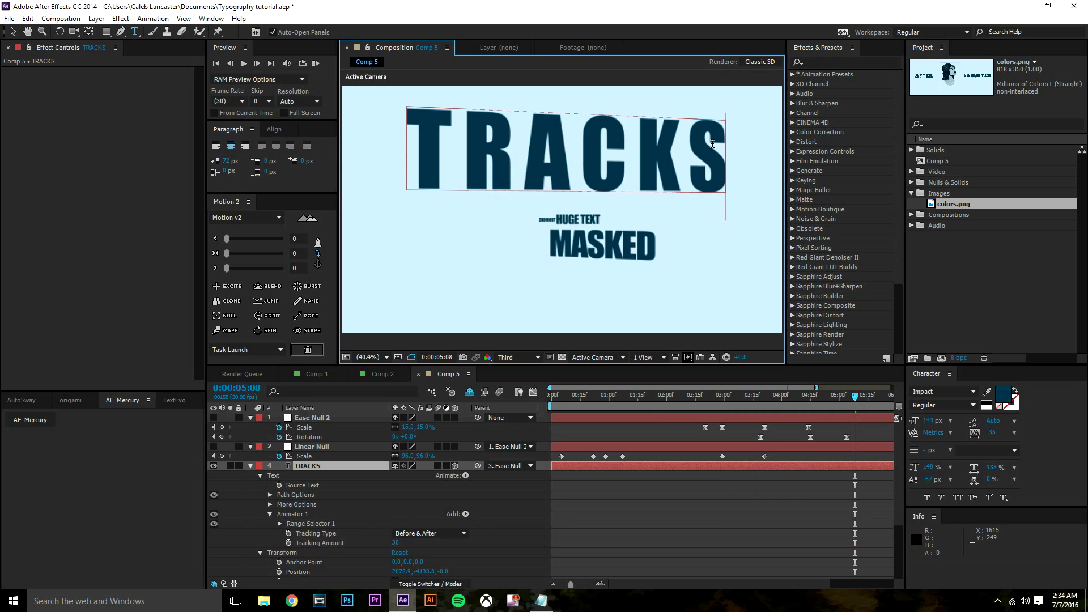
key(BackSpace)
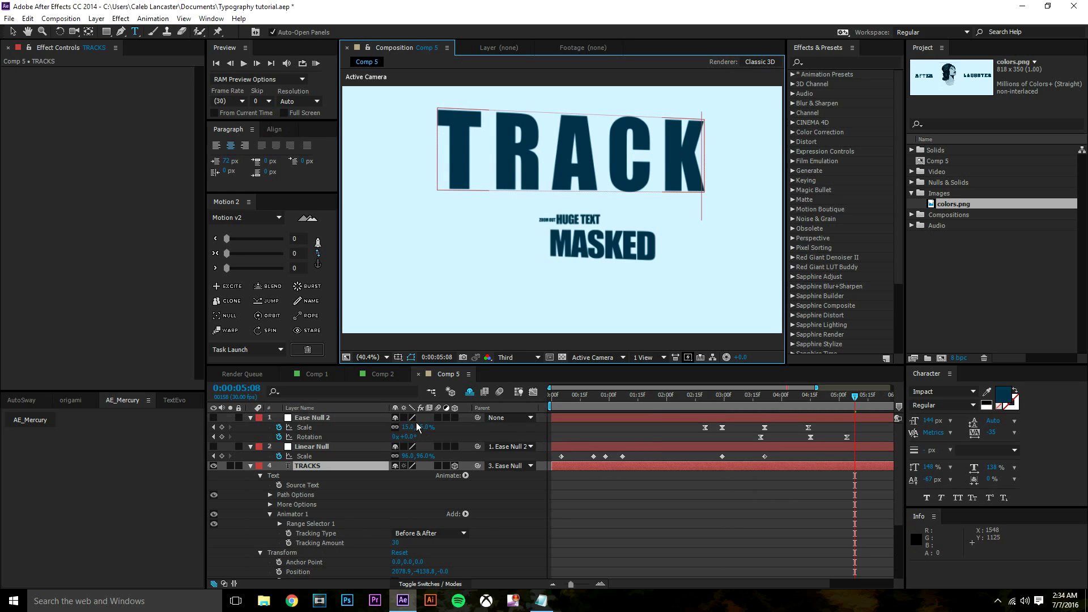
click(656, 522)
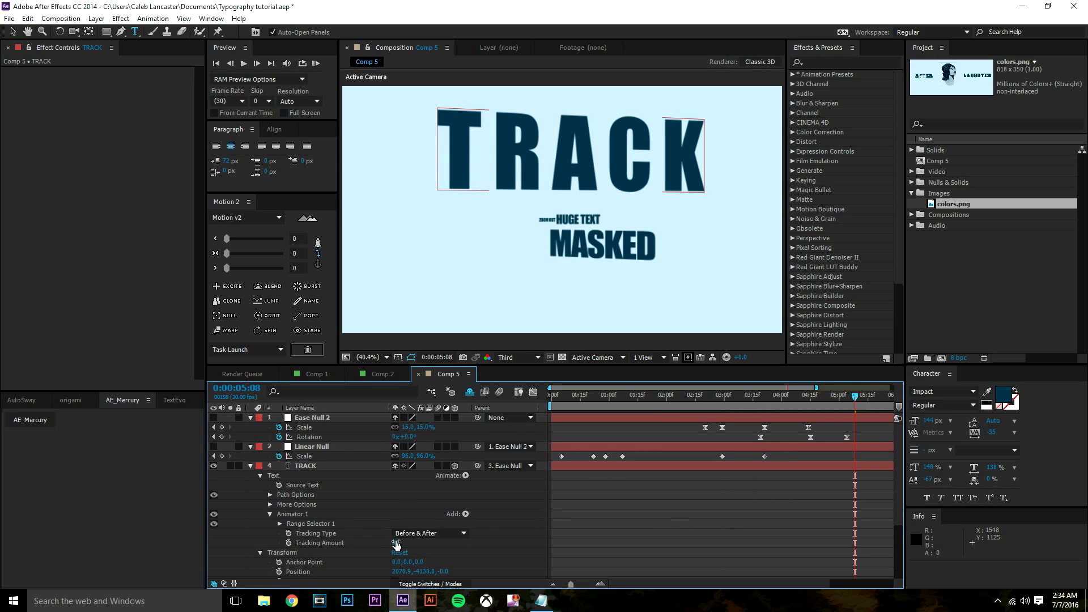
mouse_move(397, 543)
mouse_down()
mouse_move(419, 543)
mouse_move(403, 543)
mouse_up()
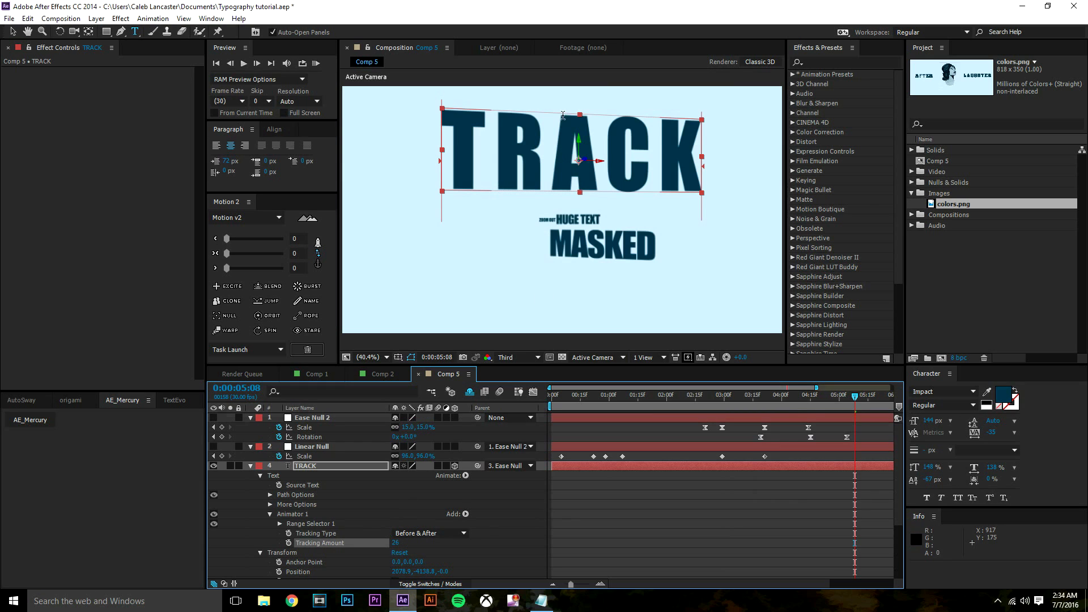
- Try extending the word to TRACKS with tracking 31, and to TRACKS A with the Tracking Amount reduced to 17
click(696, 176)
text(S)
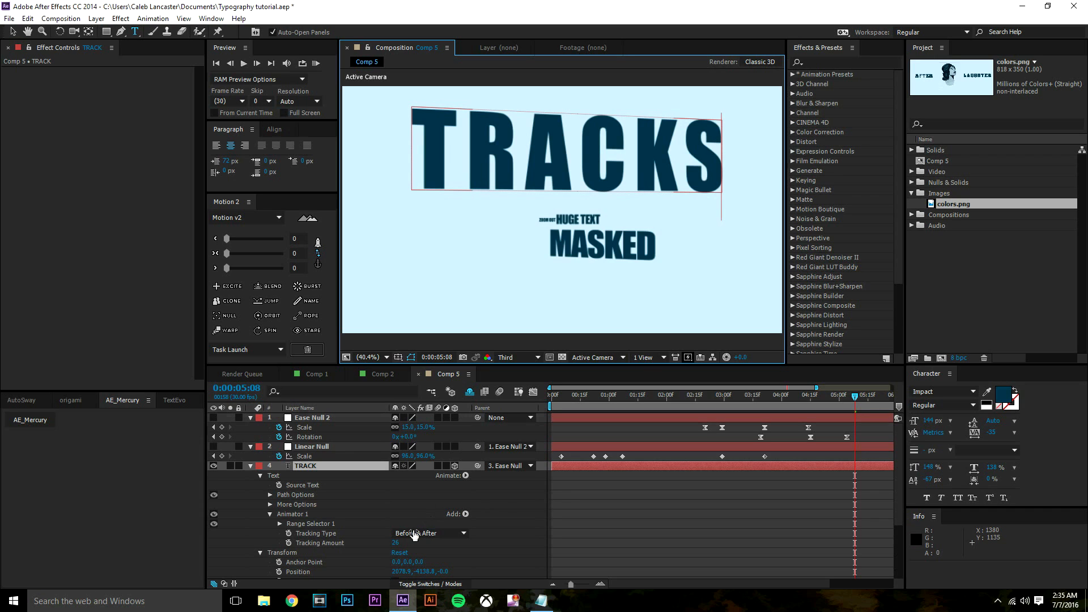
drag(396, 543, 403, 545)
click(736, 141)
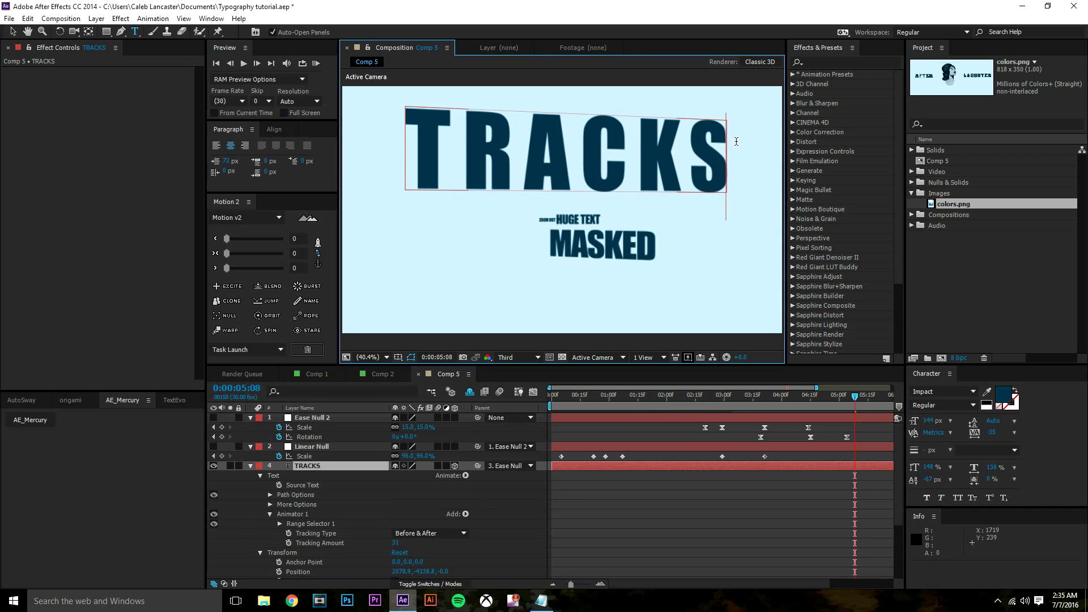
text(A)
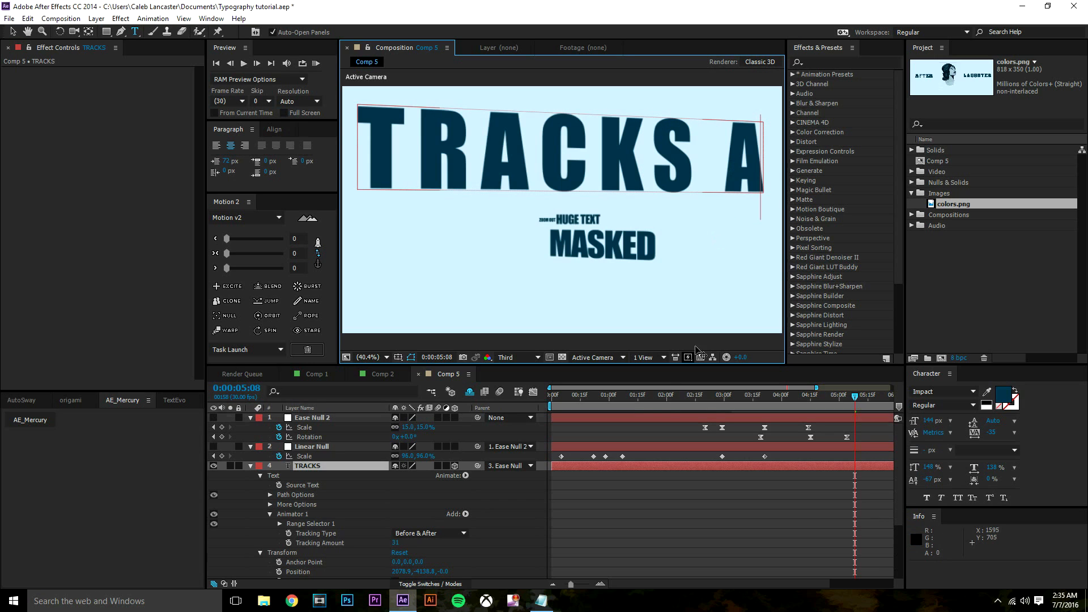
drag(399, 544, 406, 545)
drag(385, 545, 390, 548)
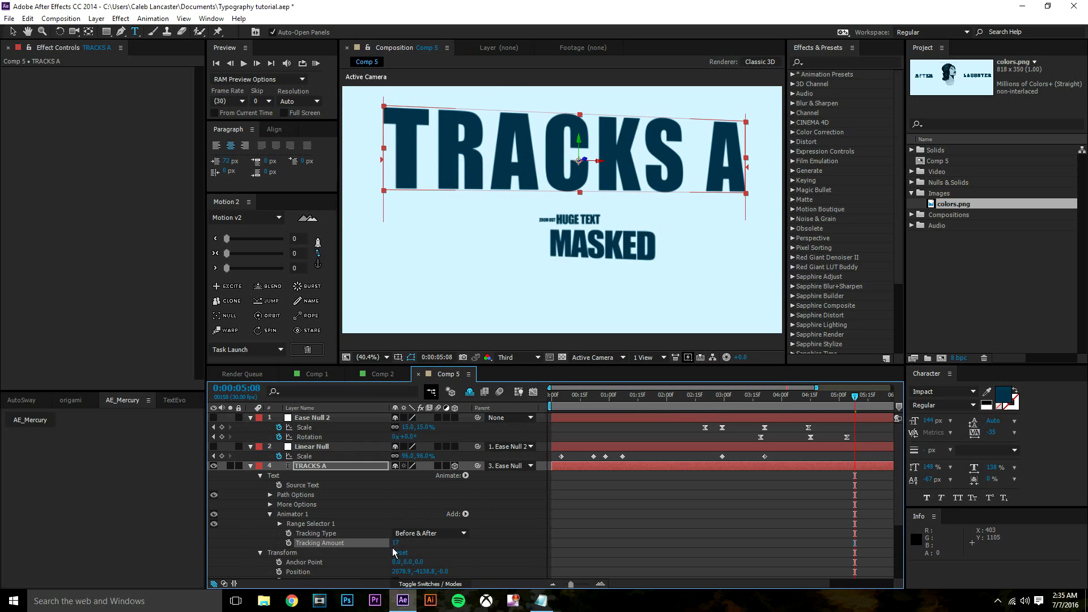
mouse_move(400, 546)
mouse_down()
mouse_move(417, 542)
mouse_move(387, 543)
mouse_up()
- Cut the text back to TRAC, set the Tracking Amount to 46, and add an uppercase K to spell TRACK
drag(644, 161, 727, 112)
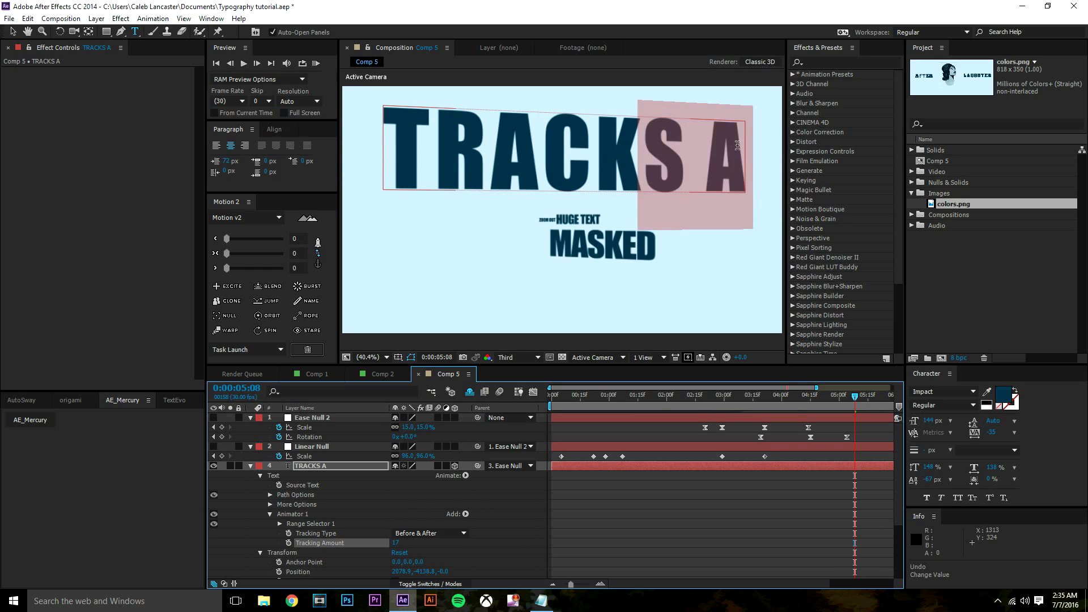
key(BackSpace)
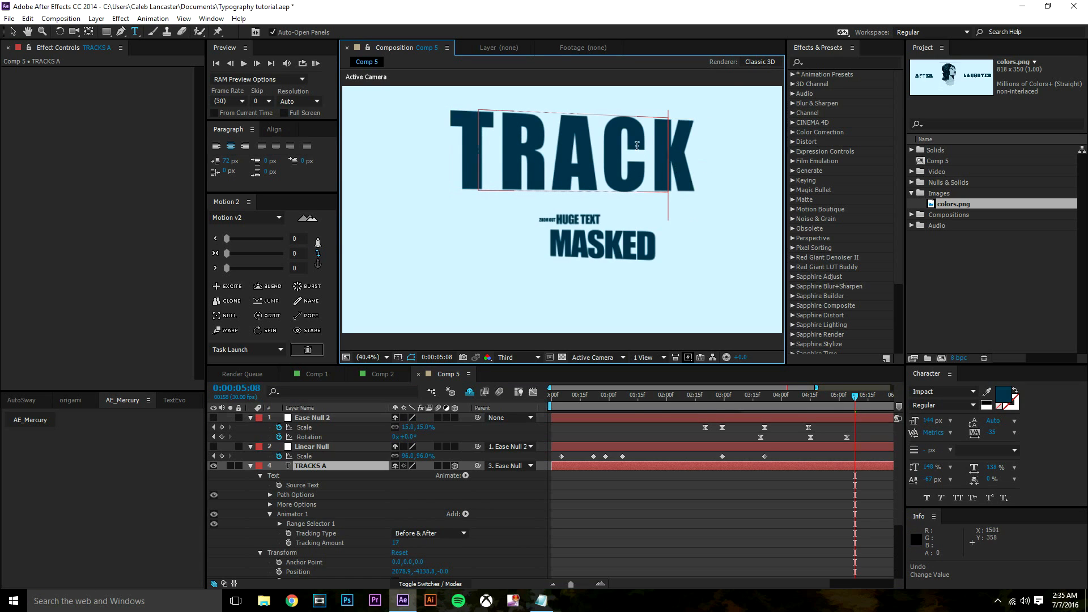
key(BackSpace)
drag(395, 548, 482, 549)
click(743, 135)
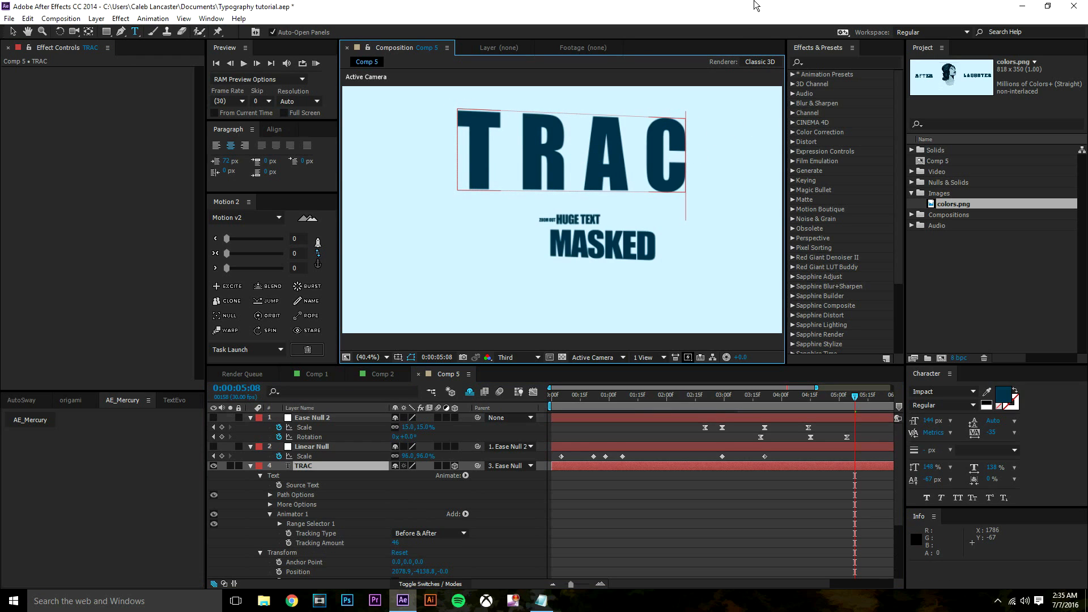
text(k)
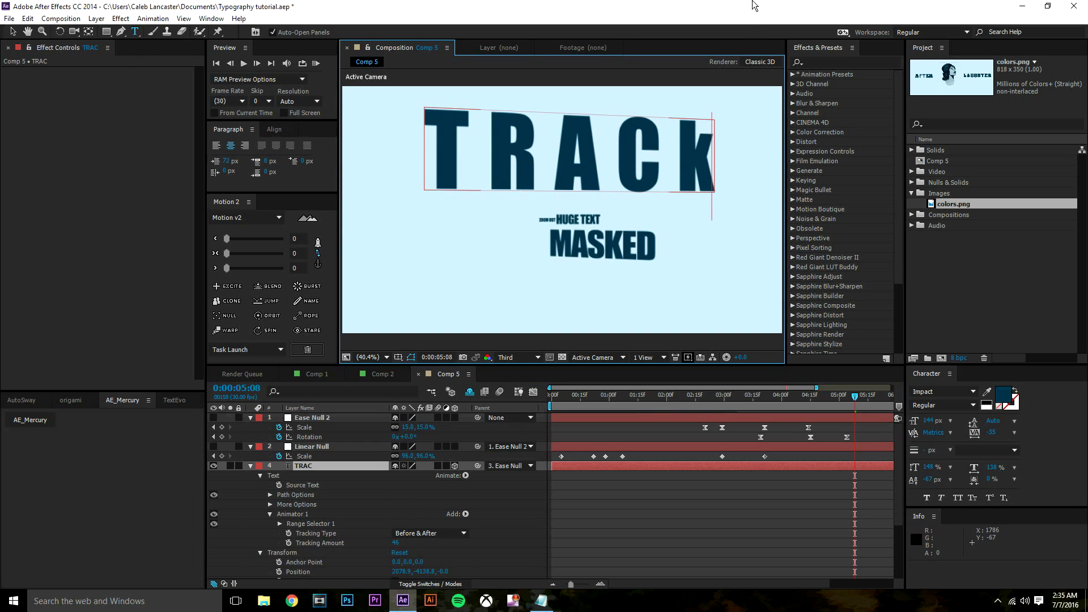
key(BackSpace)
text(K)
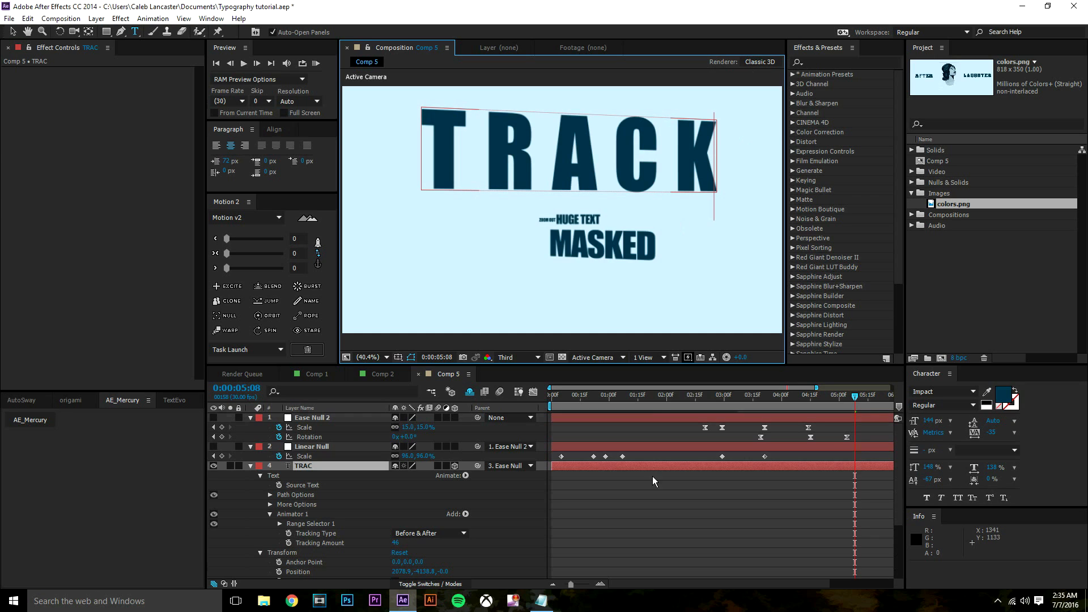
- Keep Tracking Type at Before & After, set Tracking Amount to 55 and keyframe it at 0:00:05:07
click(406, 534)
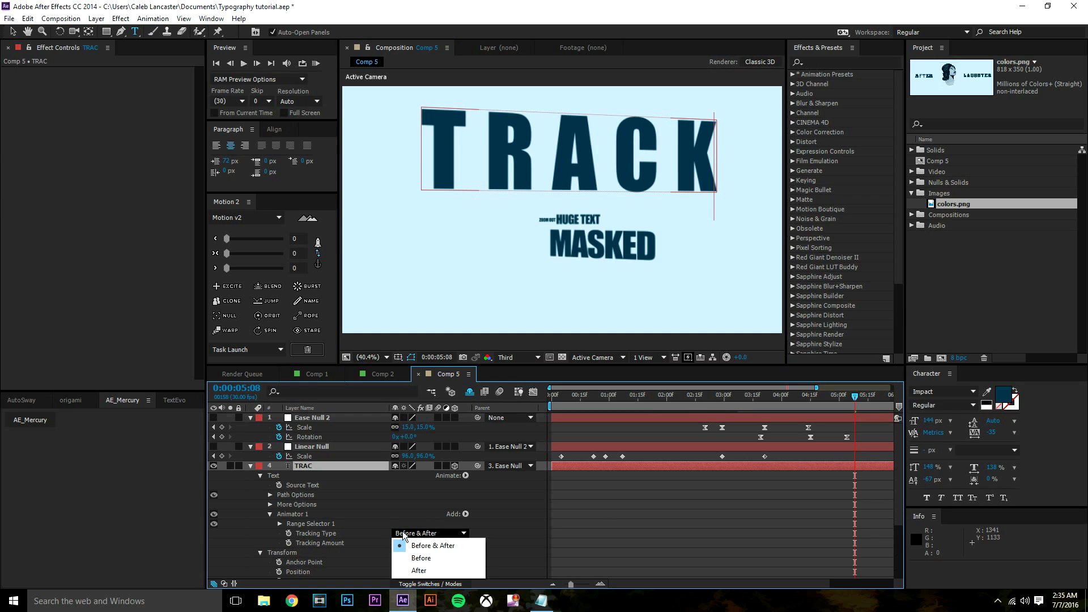
click(423, 545)
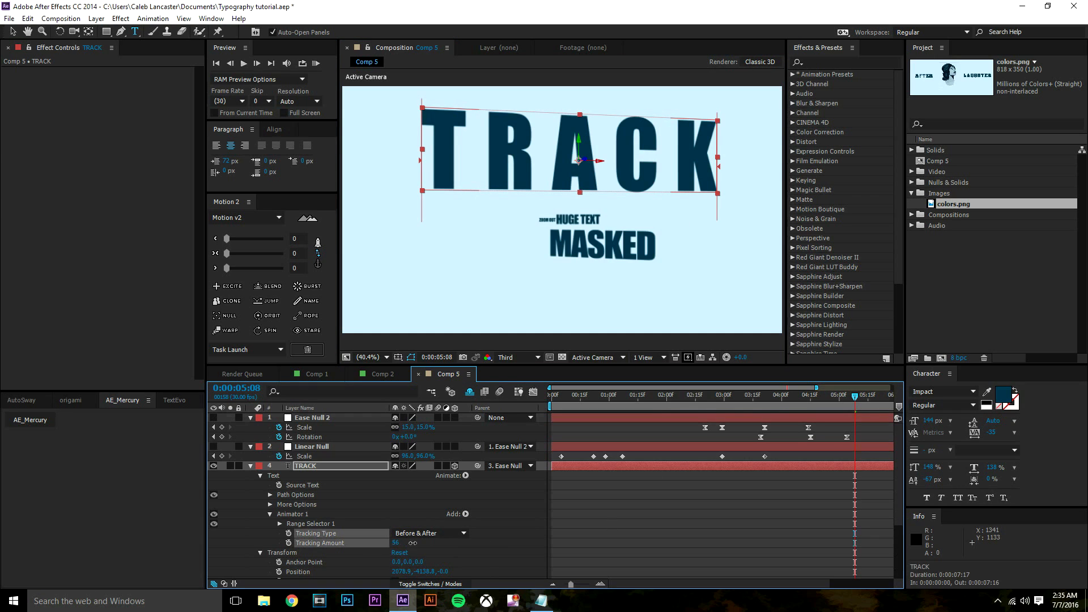
drag(413, 544, 405, 542)
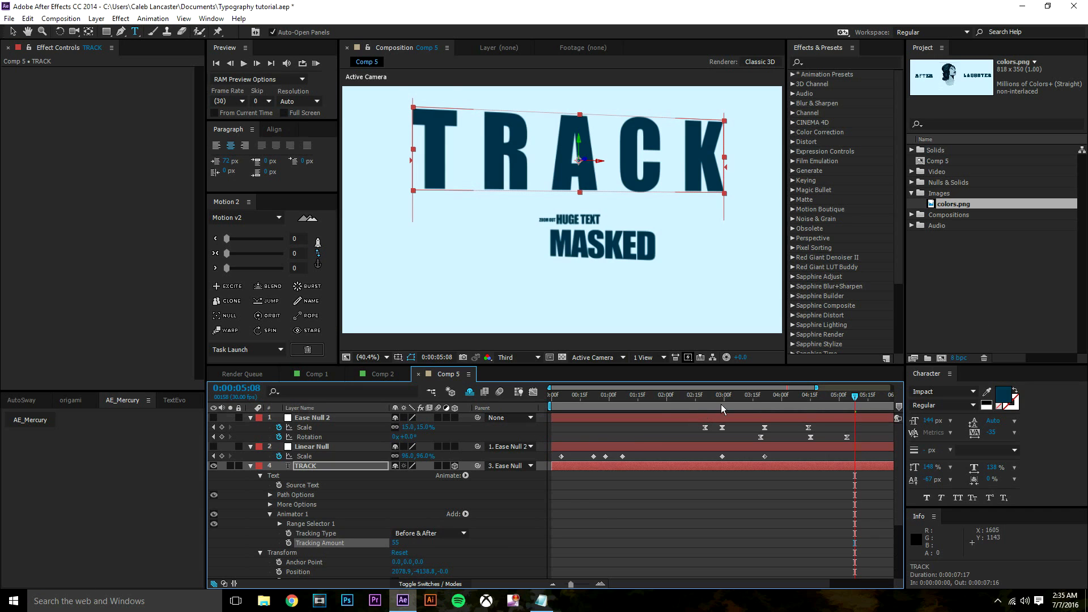
drag(760, 407, 853, 408)
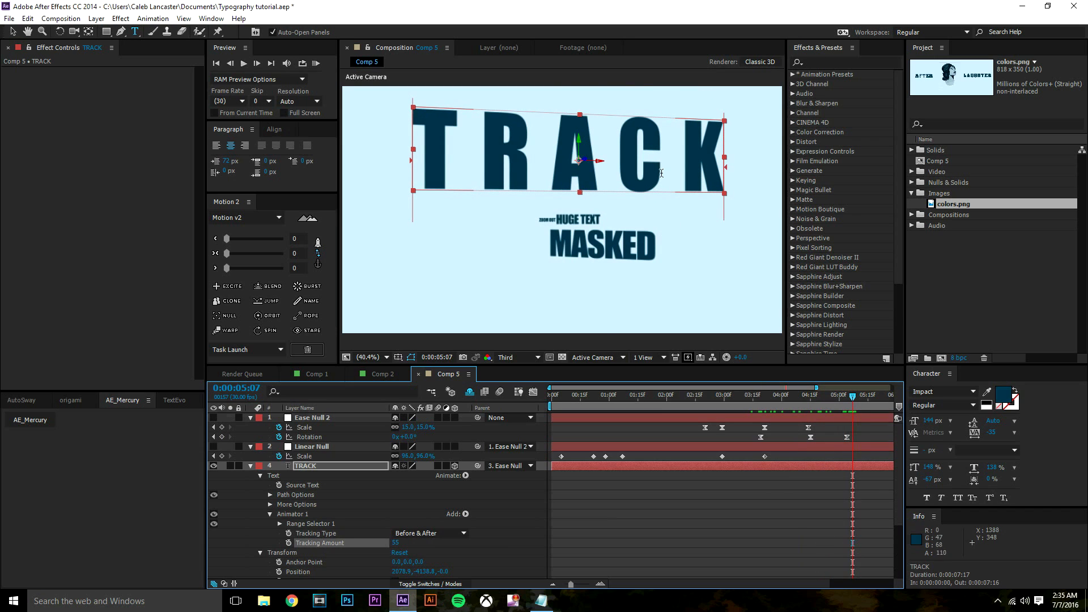
click(288, 543)
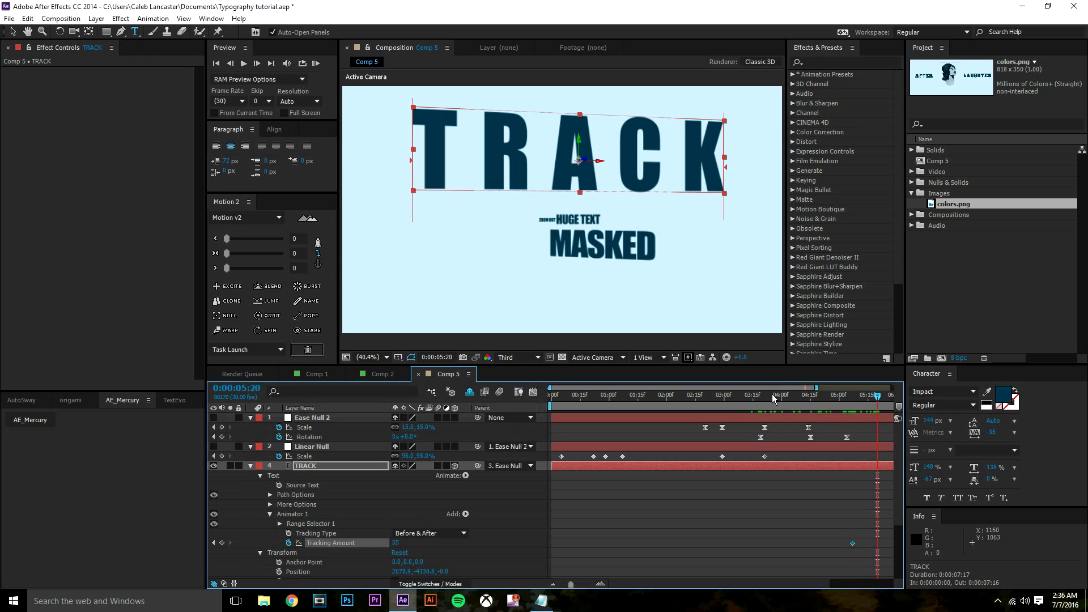
- Add a Tracking Amount keyframe of 30 at 0:00:05:25 and move it earlier to 0:00:05:23
drag(772, 393, 888, 446)
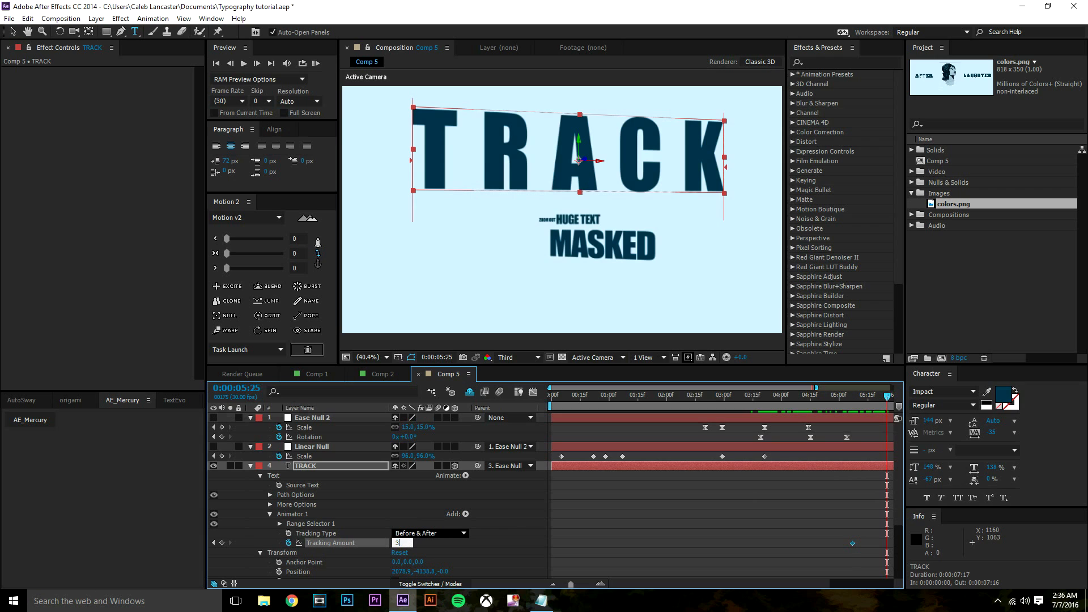
key(Return)
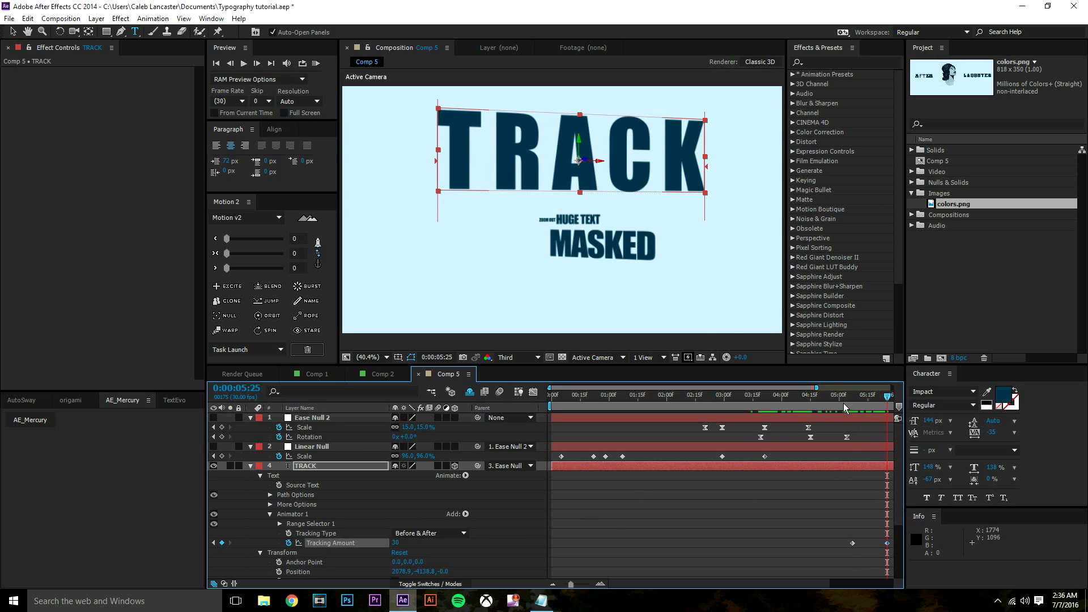
key(Page_Up)
key(Page_Up)
key(Page_Up)
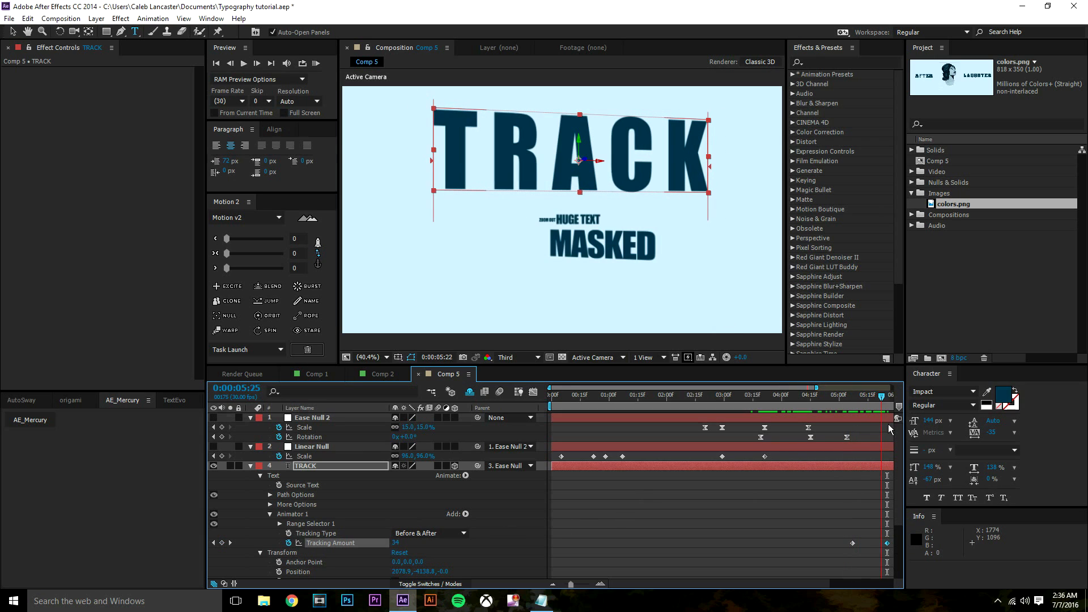
drag(889, 424, 825, 465)
drag(830, 544, 826, 546)
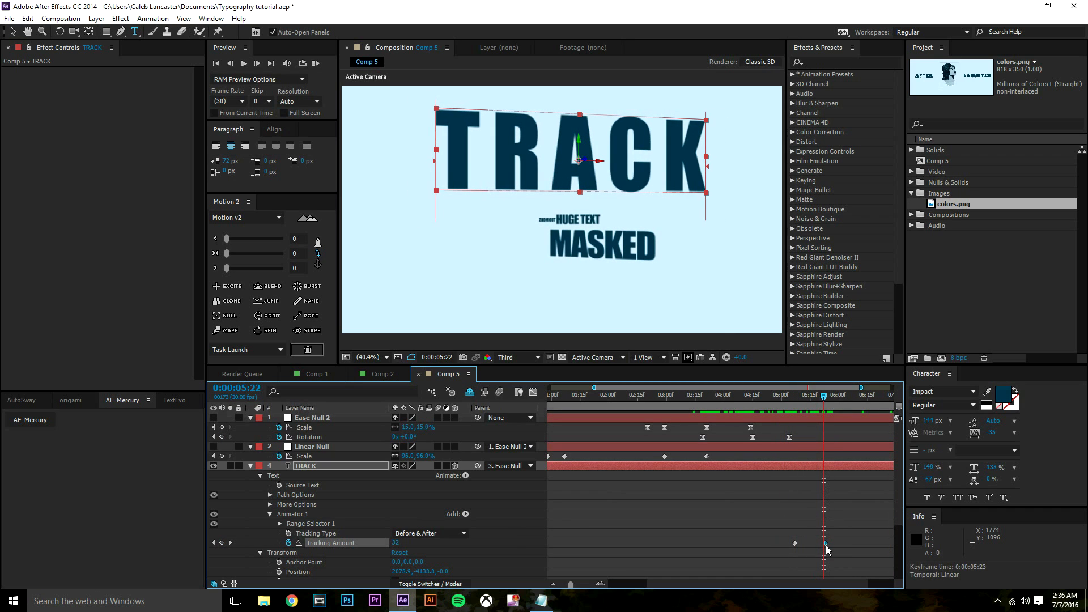
- At 0:00:06:12, add a third Tracking Amount keyframe with a value of 0
key(Page_Down)
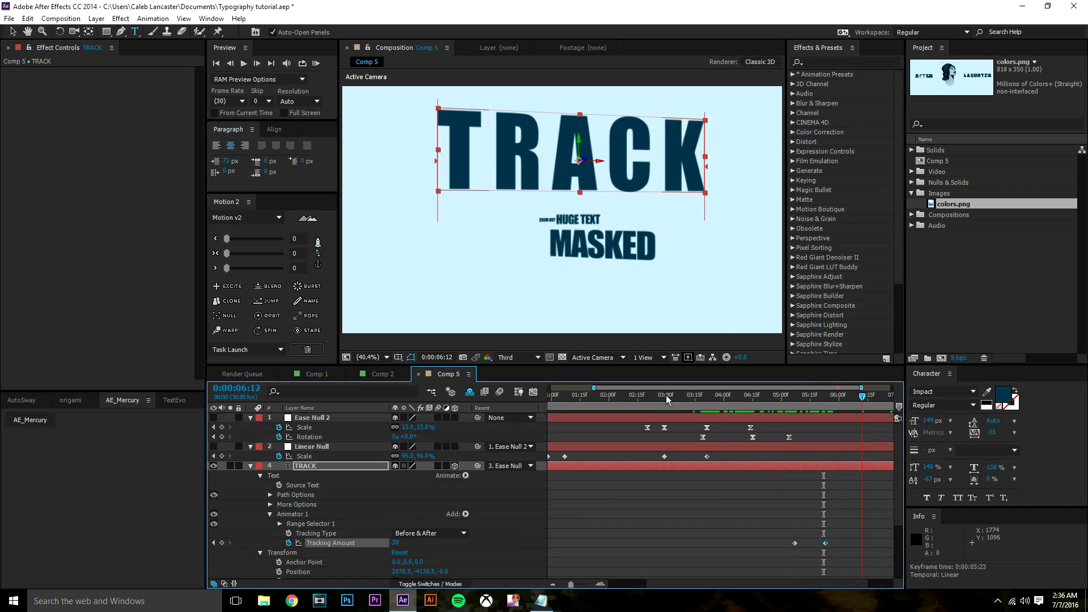
click(397, 542)
text(0)
key(Return)
- Apply Easy Ease to all three Tracking Amount keyframes on the TRACK layer
right_click(864, 548)
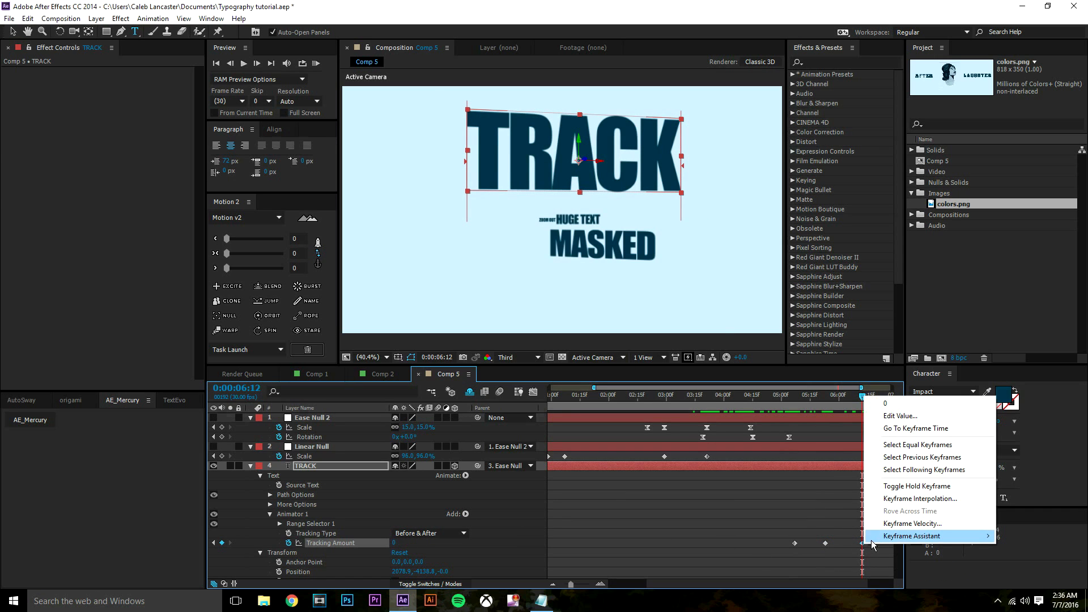
mouse_move(913, 535)
click(778, 487)
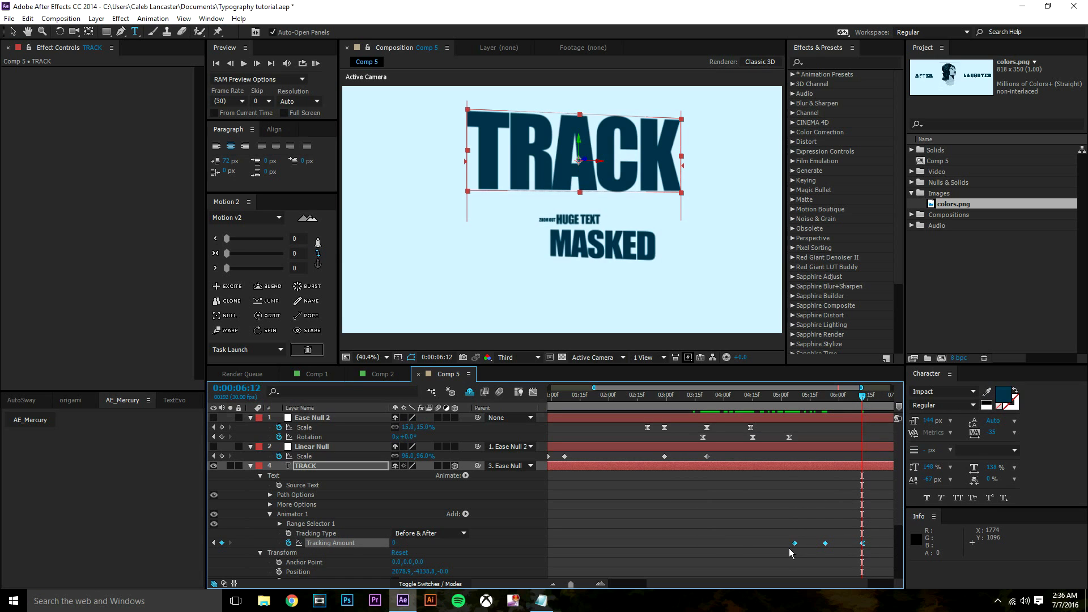
drag(799, 551, 792, 553)
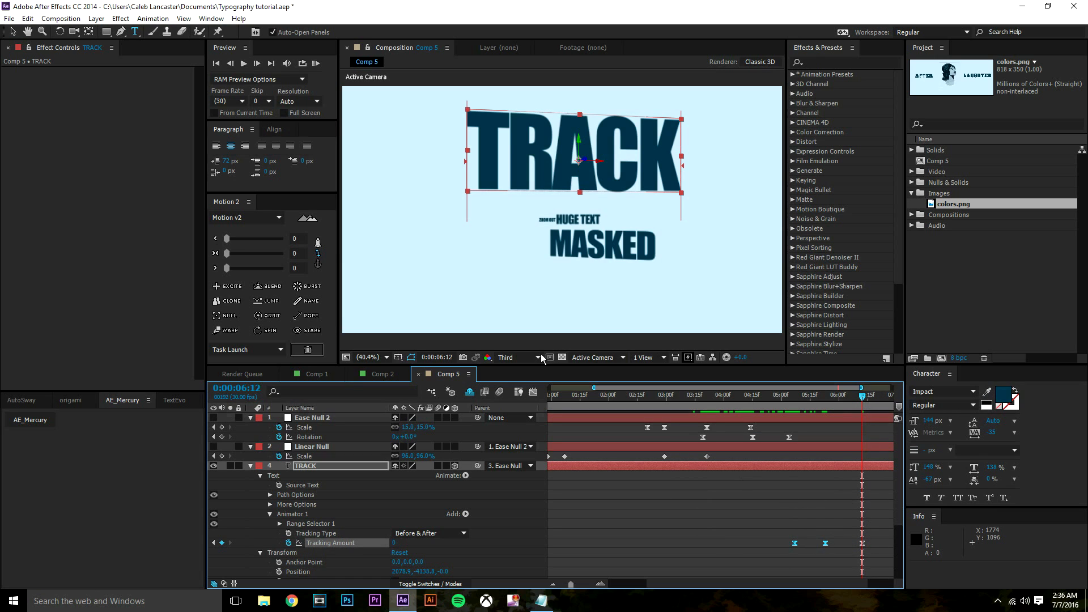
- In the speed graph, make the first tracking move start fast and settle slowly, and undo the adjustment to the last keyframe's influence
click(534, 391)
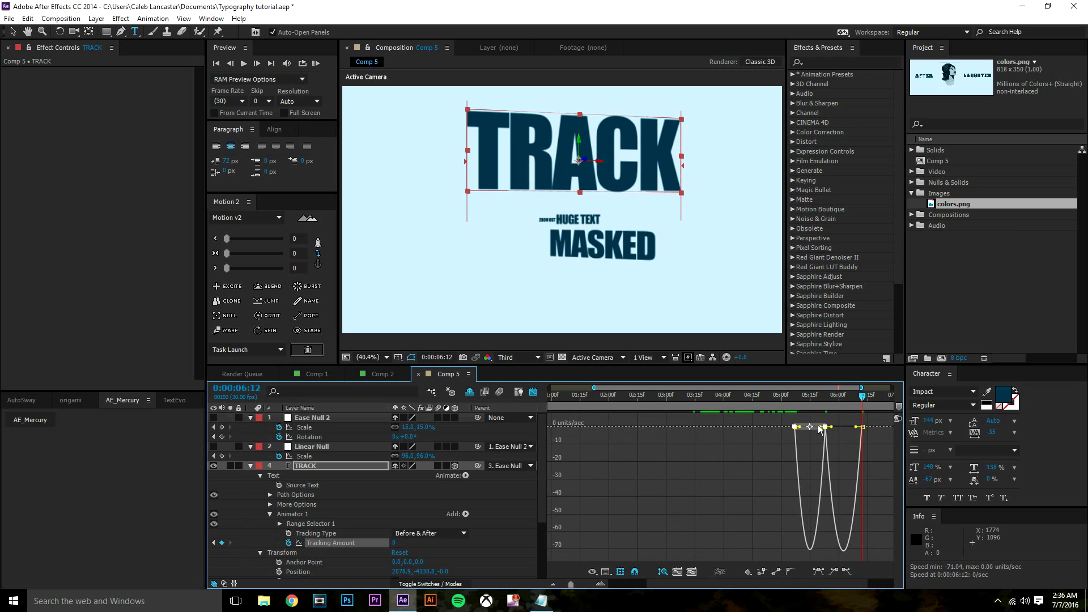
drag(821, 431, 747, 426)
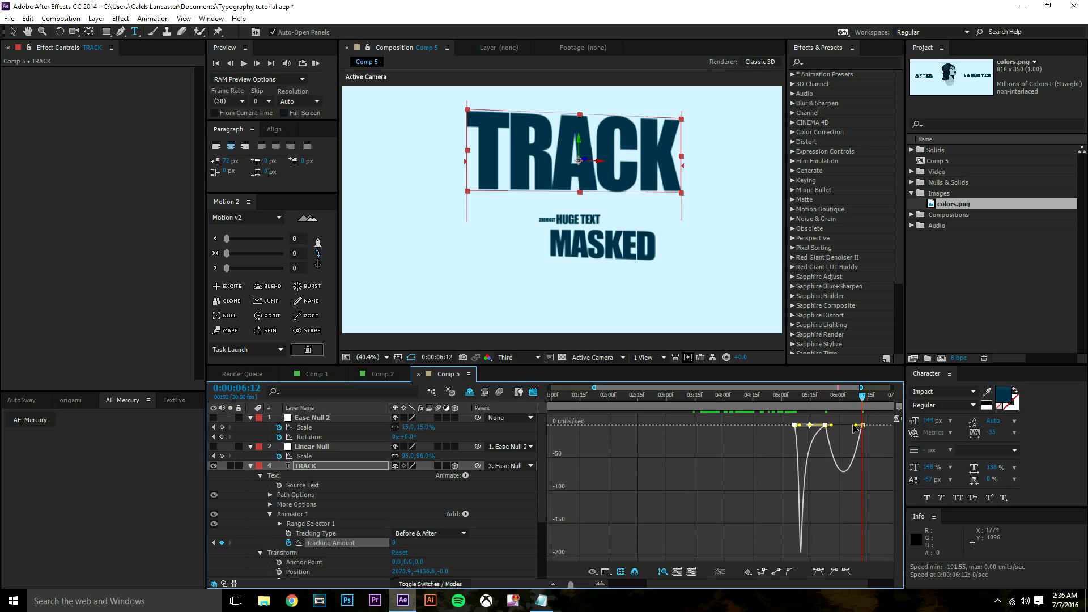
drag(855, 426, 858, 429)
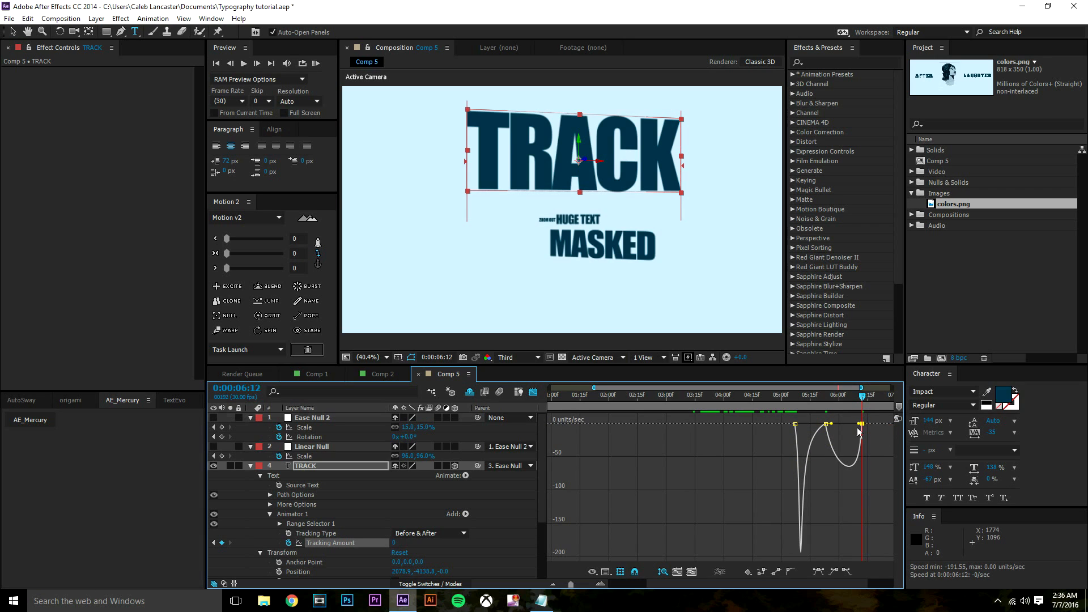
key(ctrl+z)
click(531, 390)
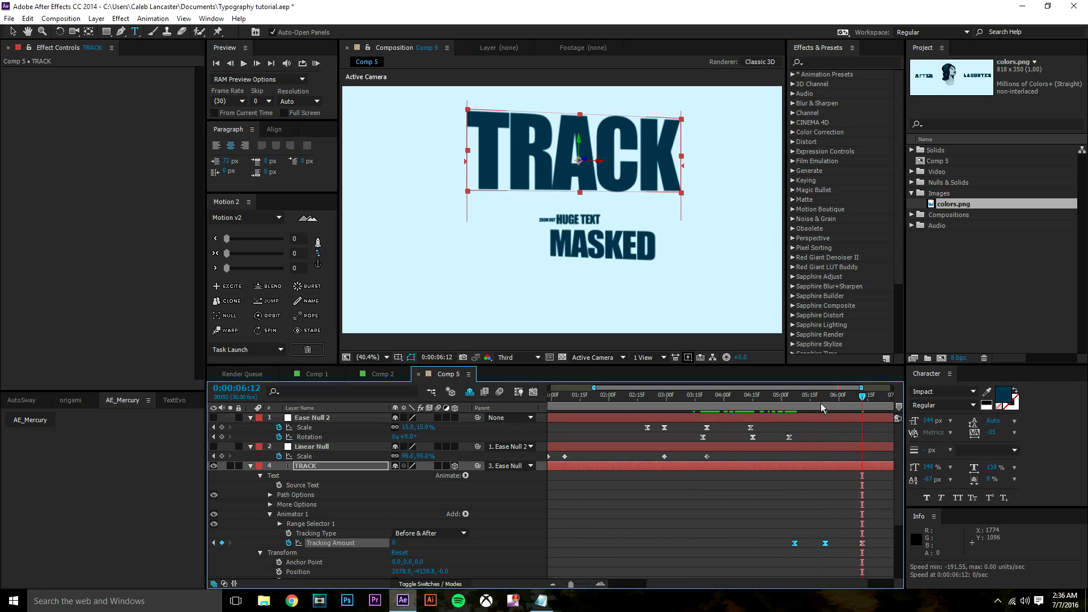
- Trim the TRACK layer's in-point to 0:00:05:07, slide the layer to start at 0:00:03:21, and preview
drag(735, 399, 669, 419)
drag(744, 418, 795, 426)
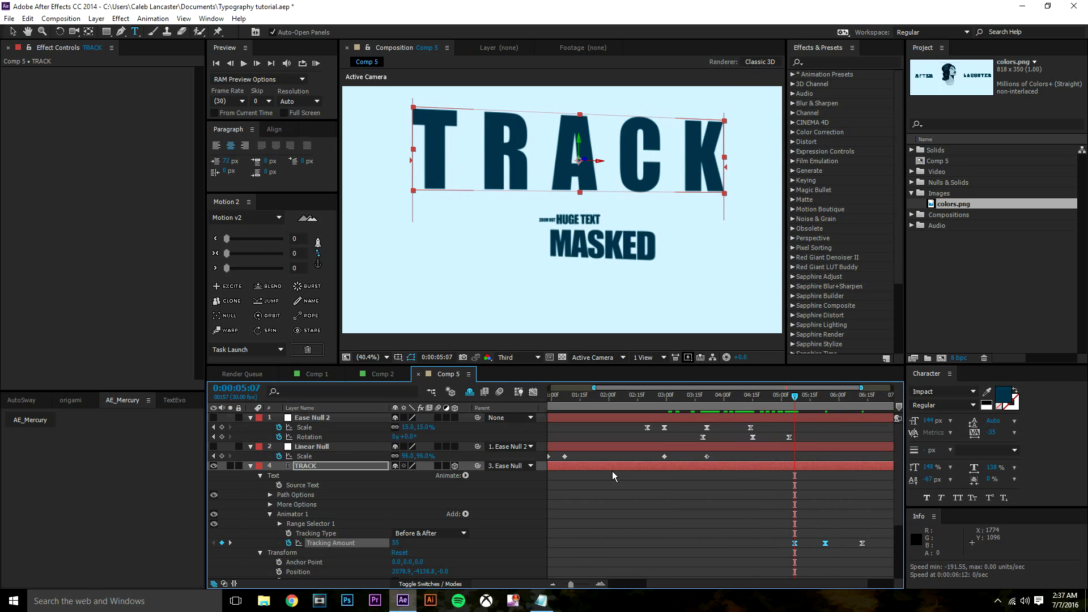
key(alt+bracketleft)
mouse_move(695, 403)
mouse_down()
mouse_move(675, 404)
mouse_move(708, 413)
mouse_up()
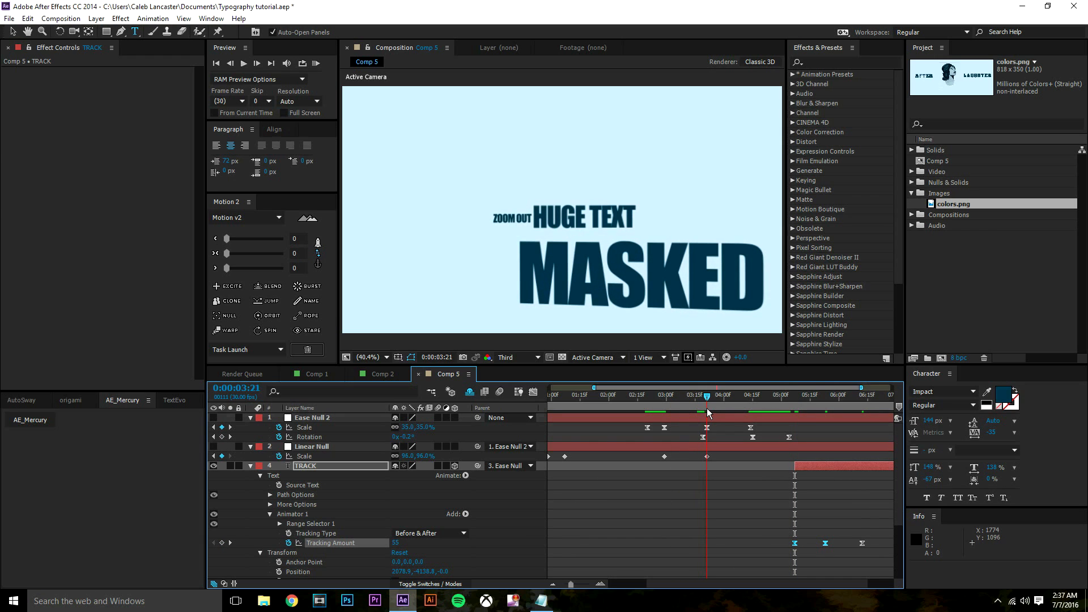
drag(812, 466, 730, 469)
key(space)
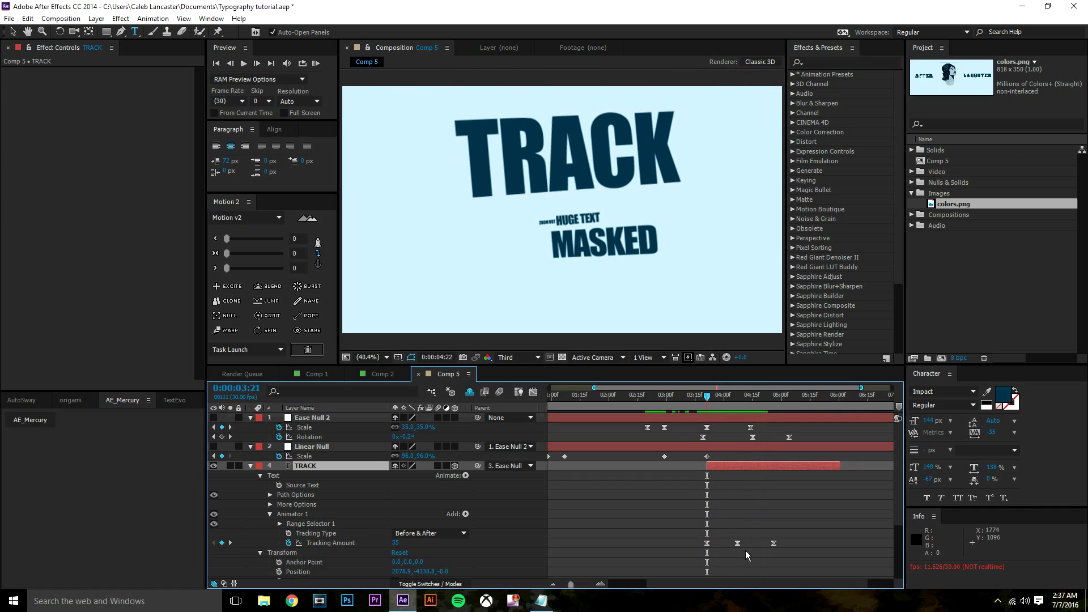
key(space)
- Move the middle Tracking Amount keyframe earlier to 0:00:04:02 and preview the animation
drag(739, 543, 729, 543)
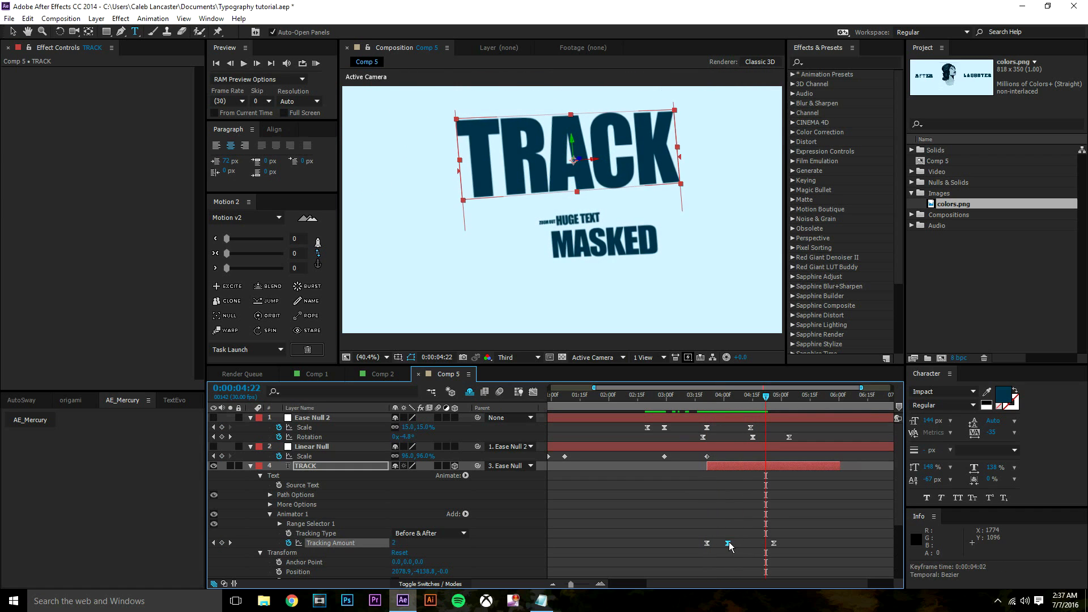
click(707, 400)
key(space)
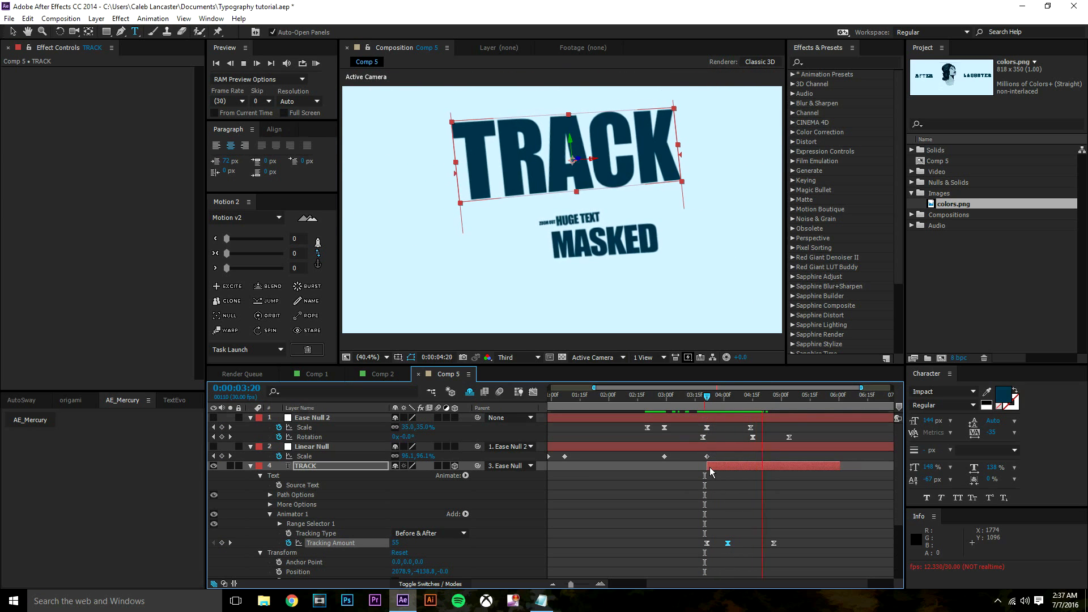
- Slide the TRACK layer earlier, preview it, and set its start to 0:00:03:20
drag(712, 470, 700, 404)
click(702, 403)
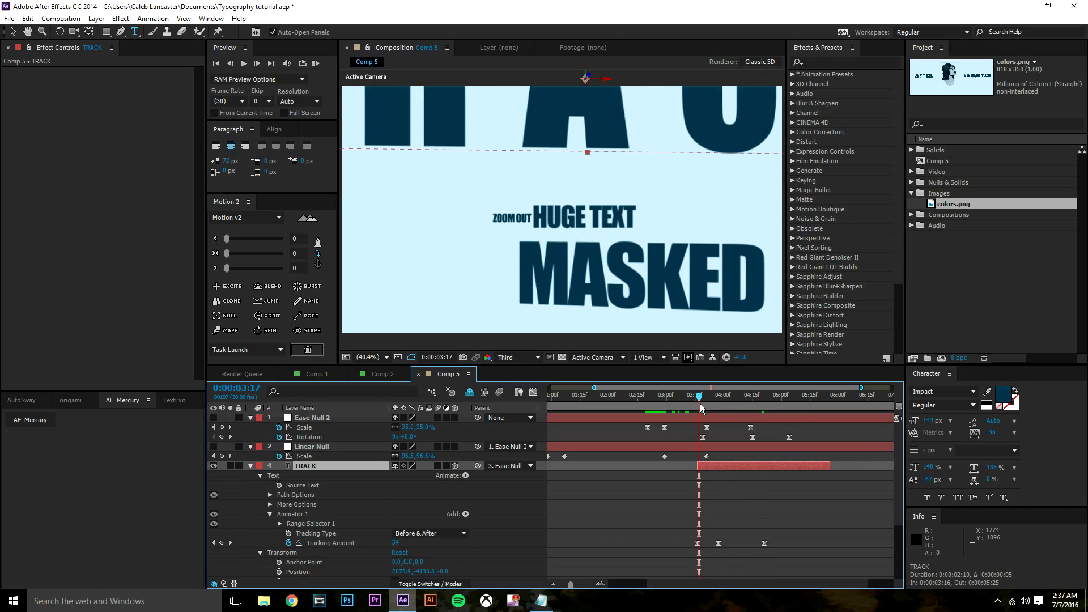
key(space)
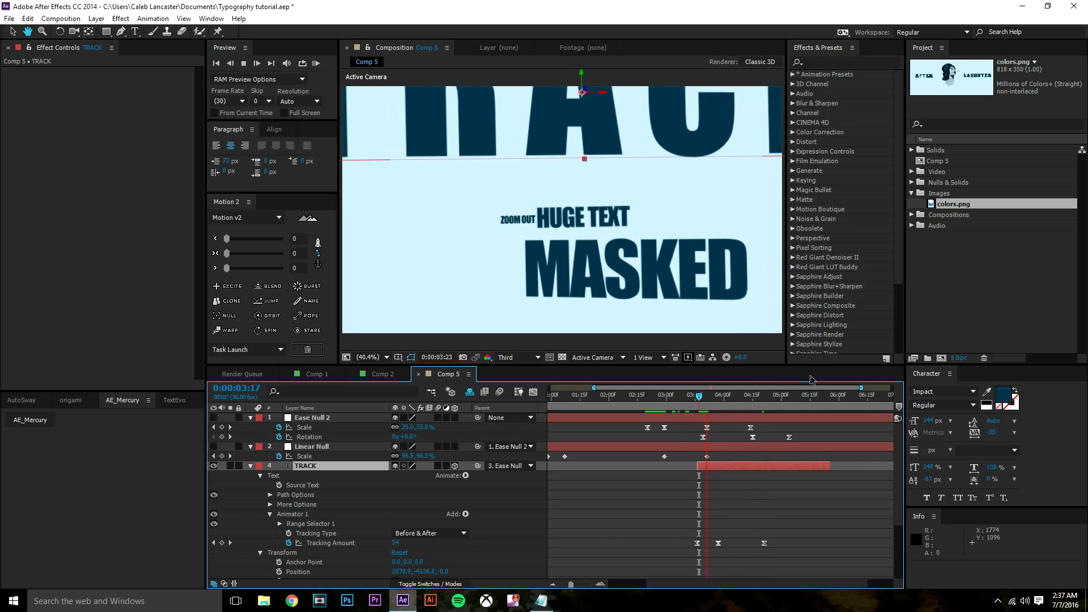
drag(737, 468, 746, 471)
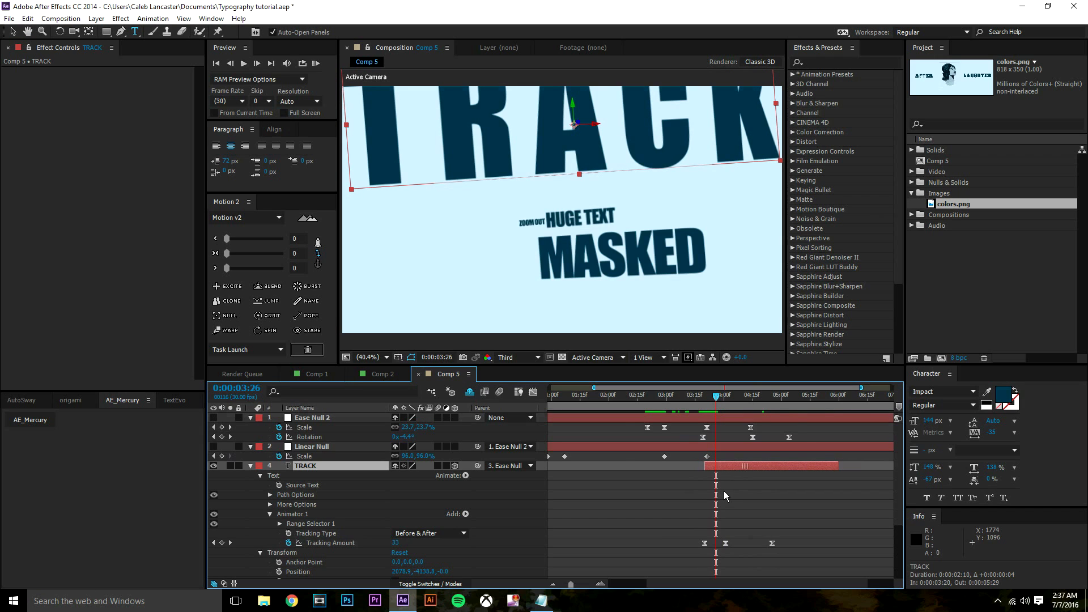
- At 0:00:03:20, add a new mask to the TRACK layer
key(equal)
drag(726, 406, 705, 413)
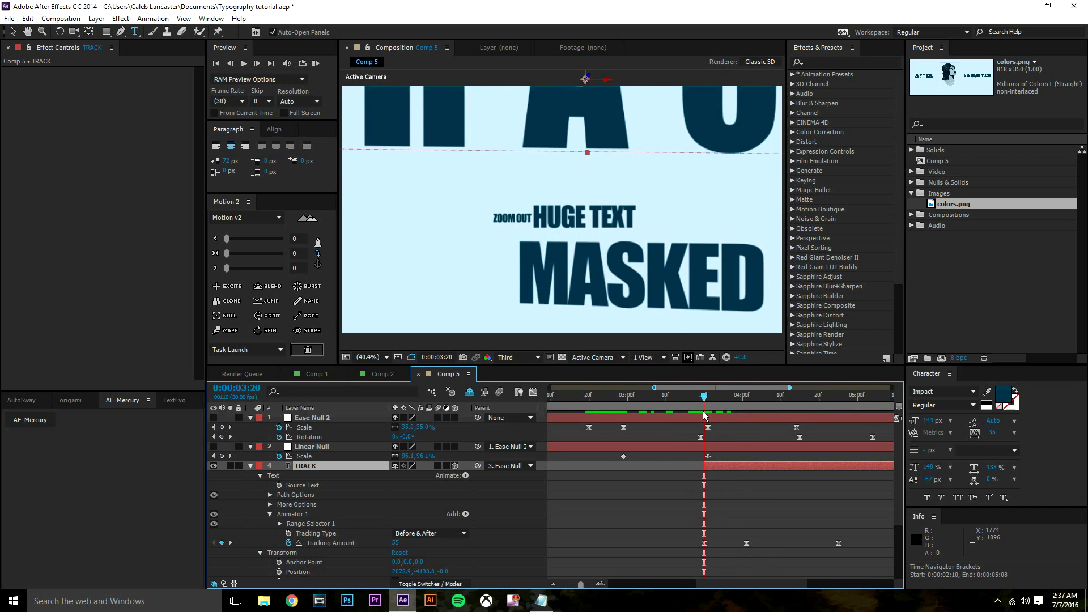
key(ctrl+shift+n)
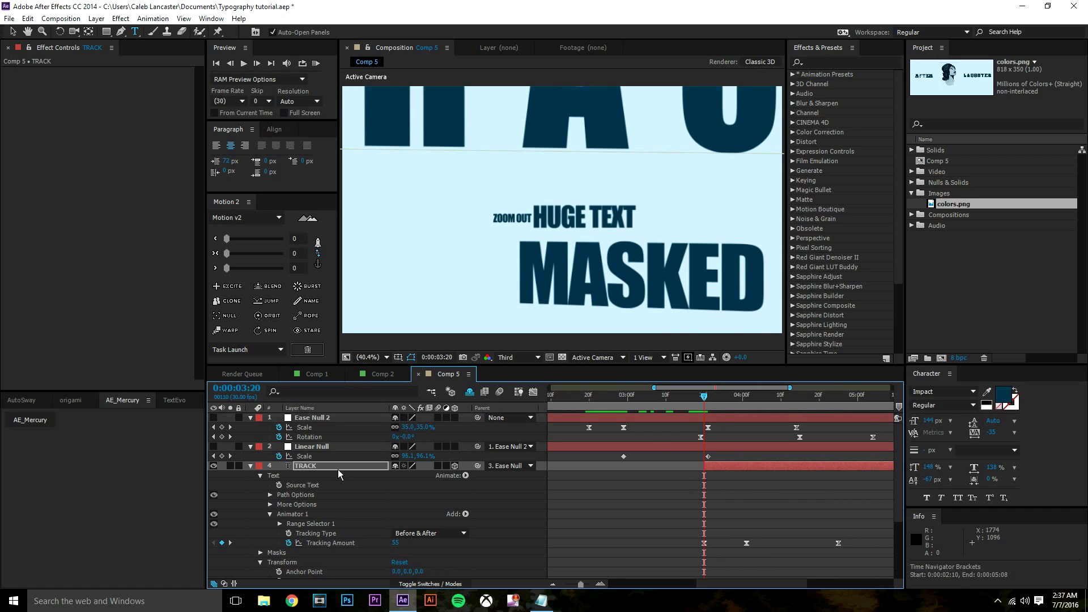
- Show the MASKED layer's Position property and copy its two keyframes
scroll(336, 469, down, 5)
click(335, 564)
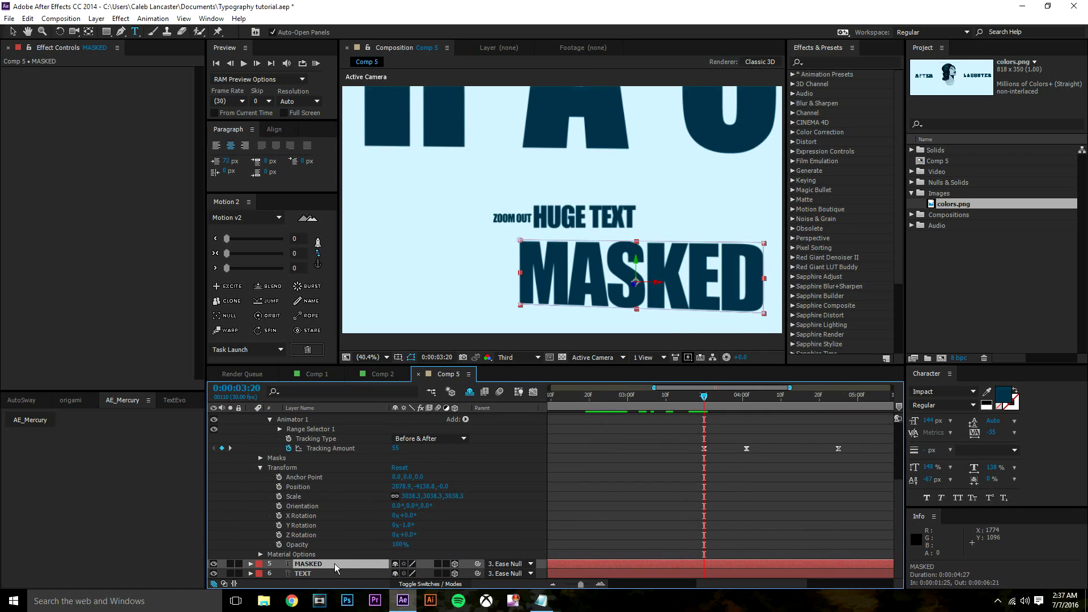
key(p)
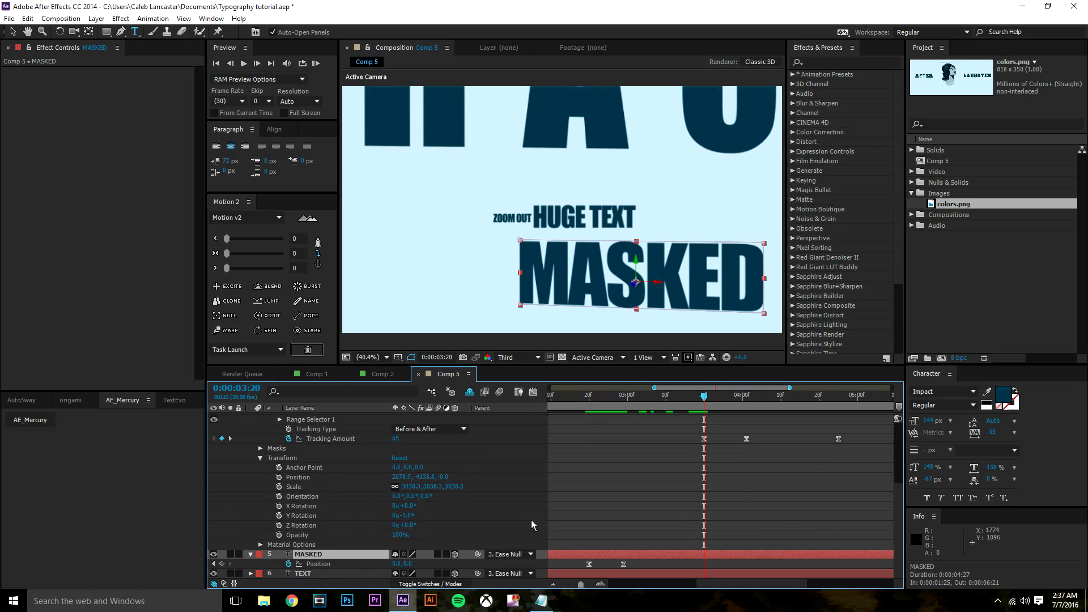
click(342, 564)
key(ctrl+c)
- Add a Position text animator to the TRACK layer and paste the copied Position keyframes into it at 0:00:03:20
scroll(488, 498, up, 2)
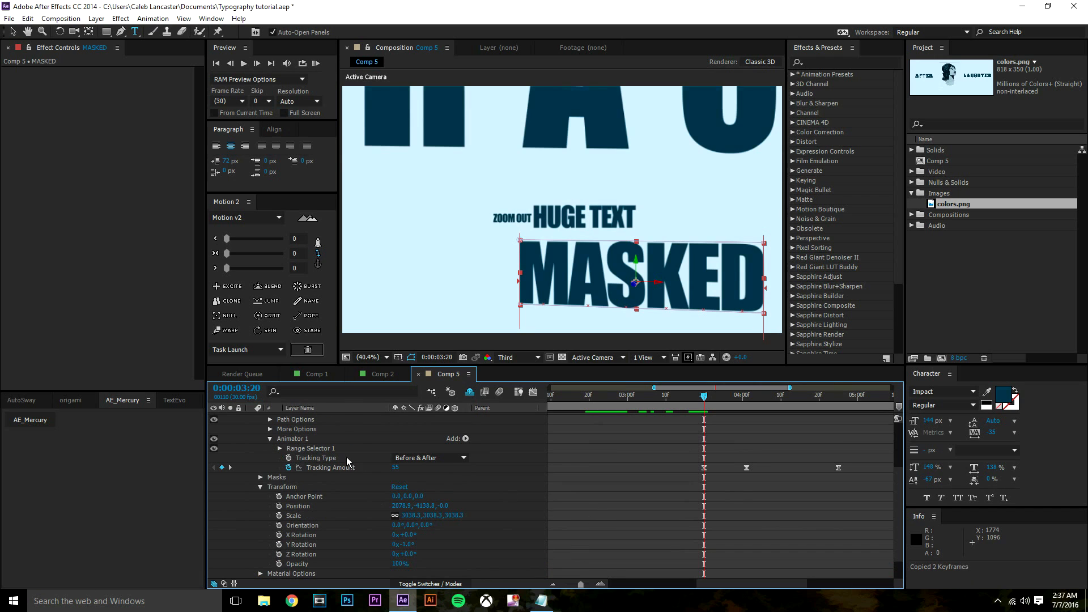
scroll(329, 447, up, 2)
scroll(329, 448, up, 2)
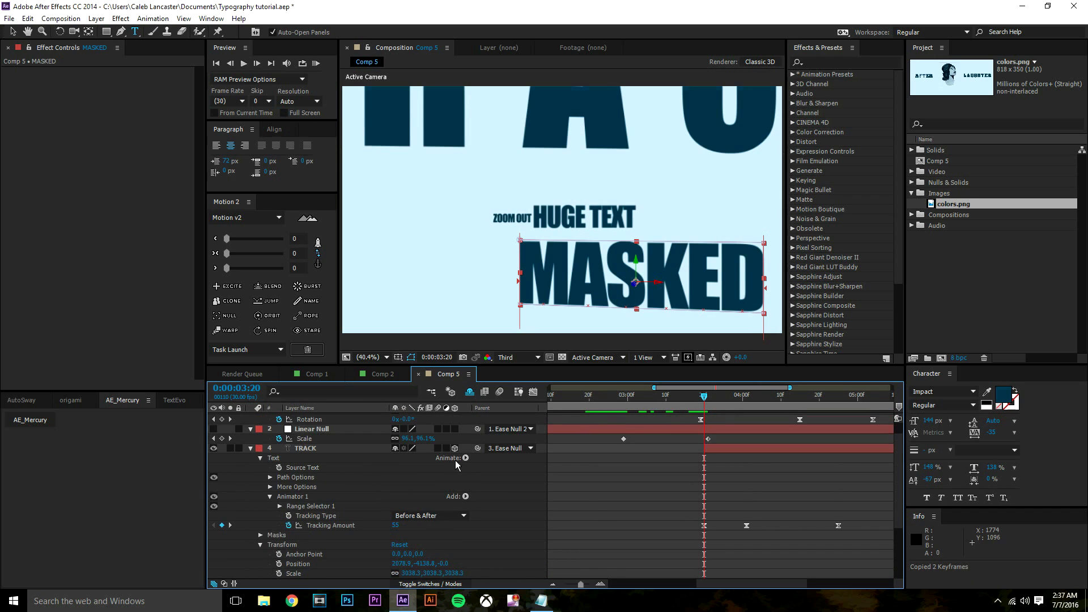
click(466, 459)
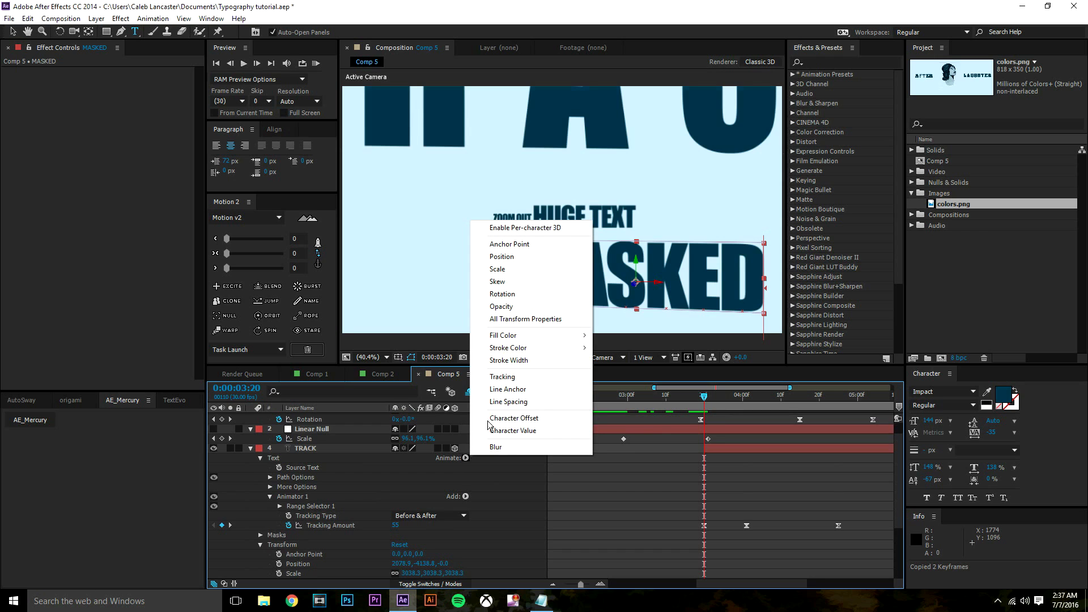
mouse_move(508, 352)
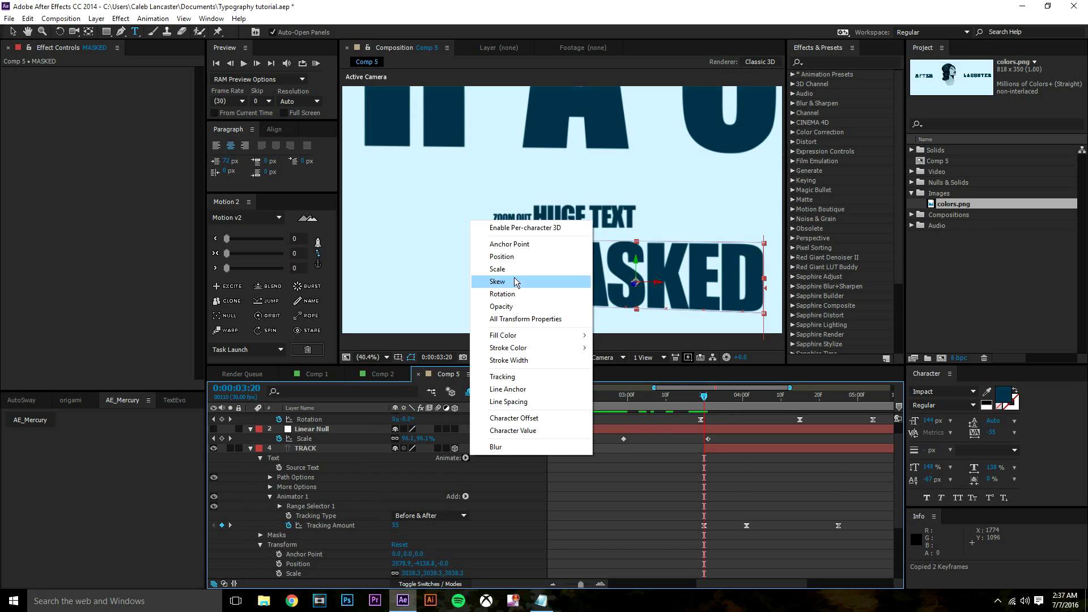
click(501, 257)
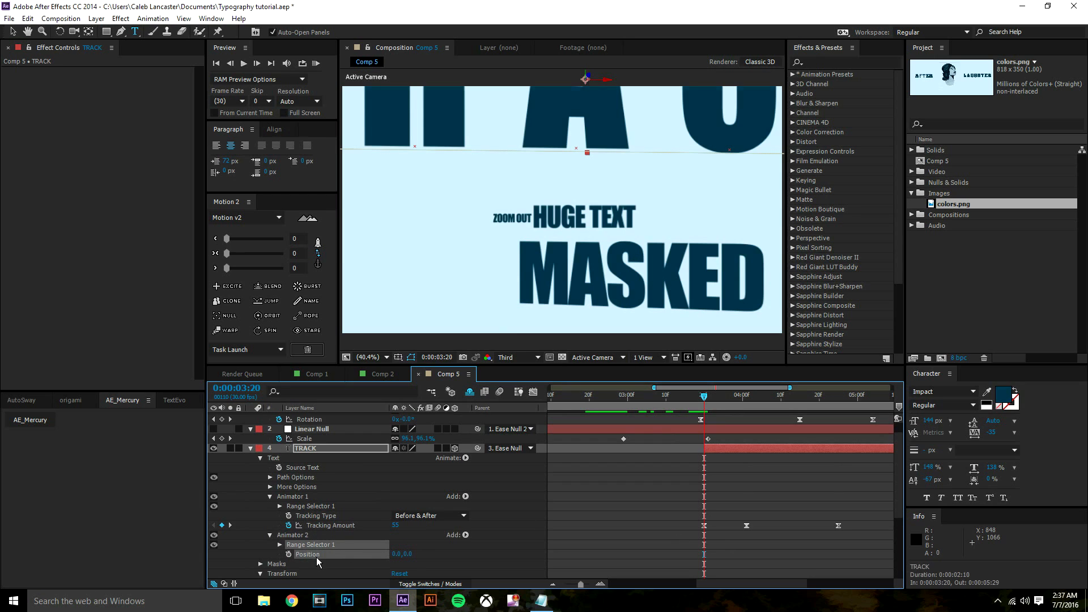
key(ctrl+v)
click(707, 559)
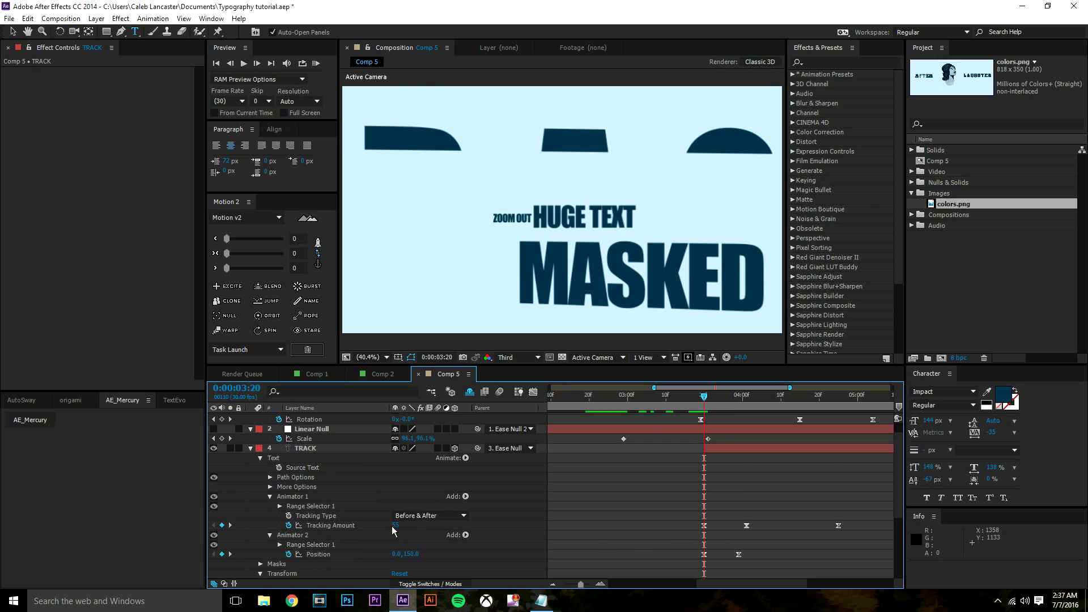
- Set the first animator Position keyframe's Y value to 181 so TRACK starts fully outside its mask, and preview
mouse_move(414, 556)
mouse_down()
mouse_move(437, 556)
mouse_move(416, 557)
mouse_up()
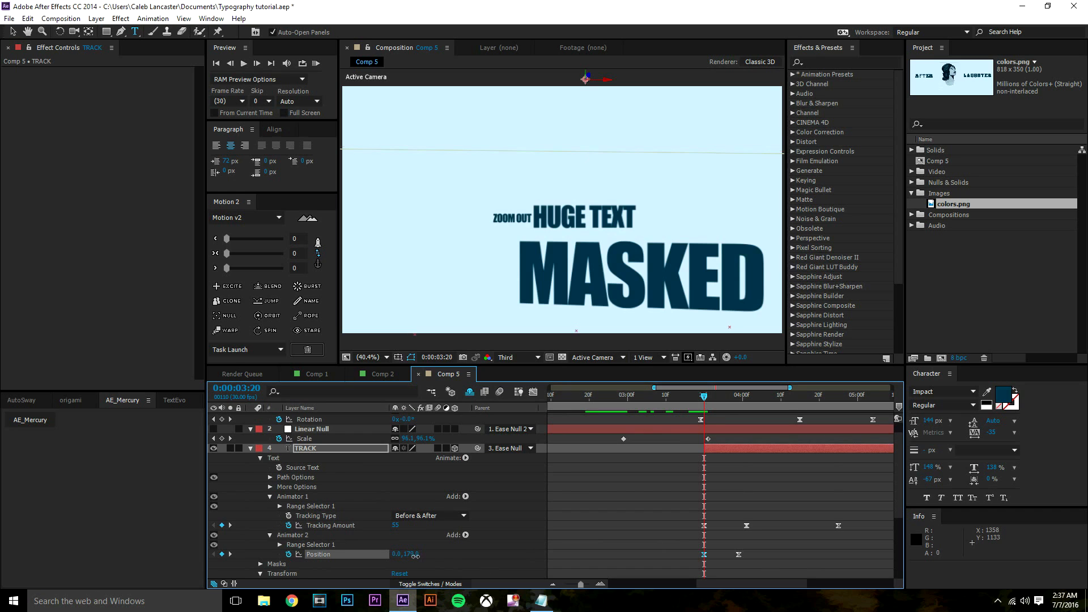
click(801, 543)
key(space)
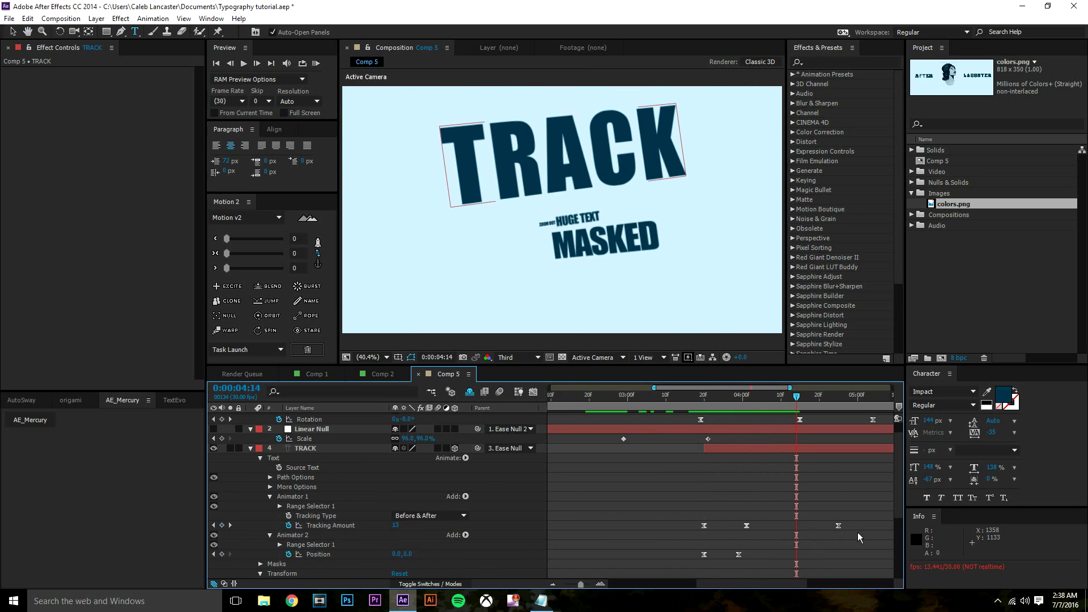
- Try shifting all three Tracking Amount keyframes earlier, with the last at 0:00:04:20, and preview from 0:00:03:20
click(704, 526)
drag(689, 529, 821, 526)
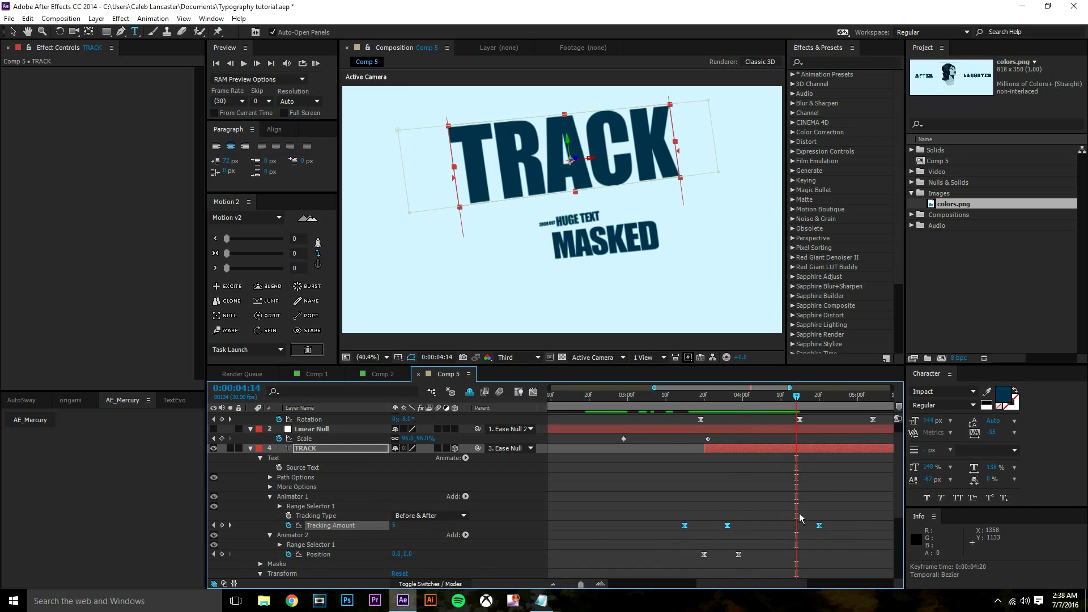
drag(716, 407, 703, 407)
key(space)
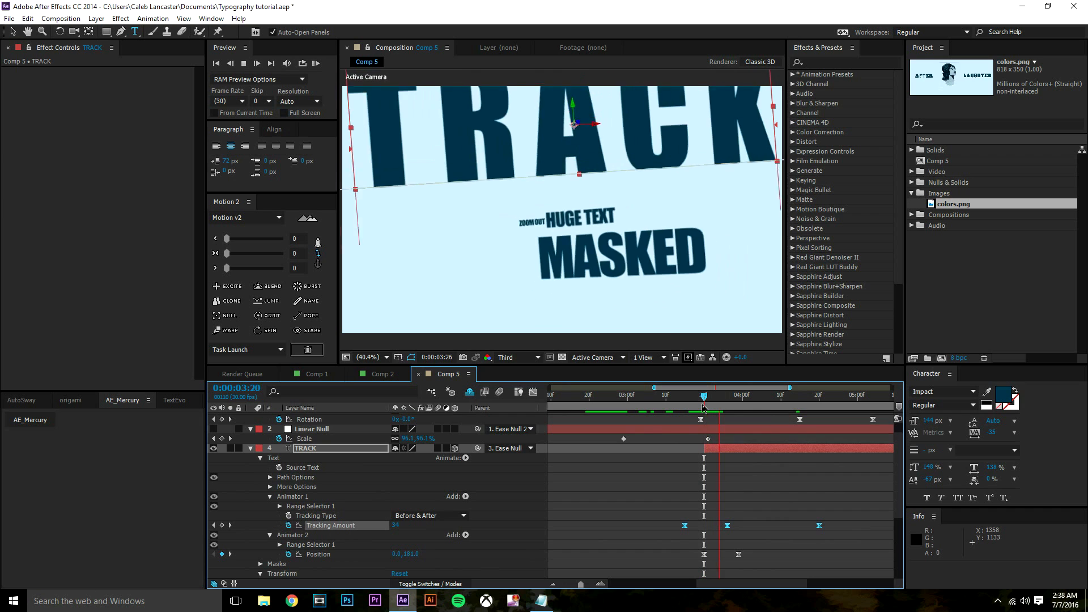
key(space)
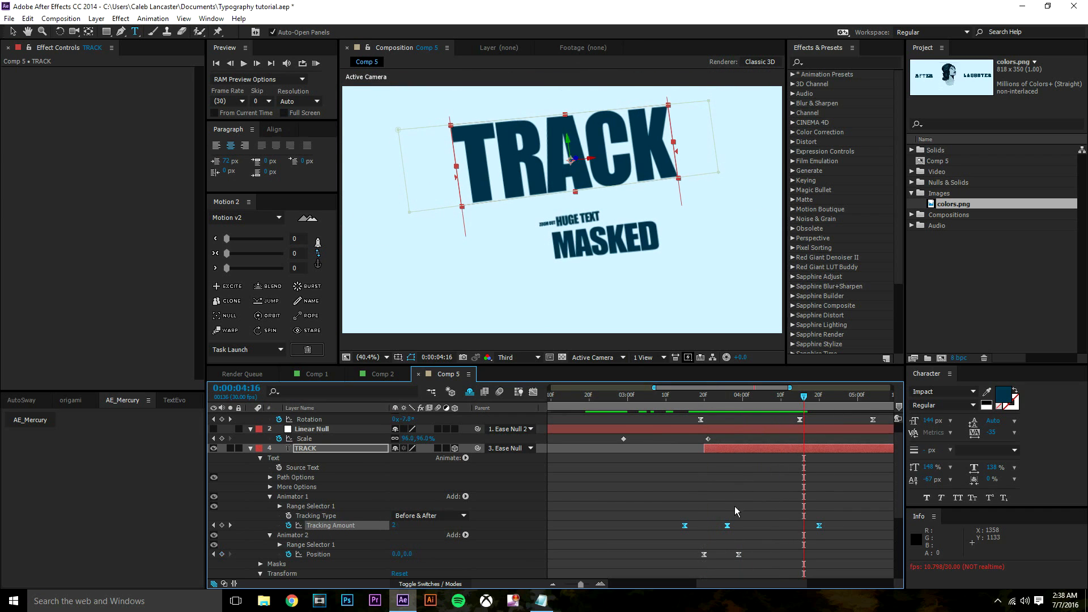
- Shift all three Tracking Amount keyframes back so the first aligns with the layer start and the middle sits at 0:00:04:01
drag(804, 402, 874, 417)
key(semicolon)
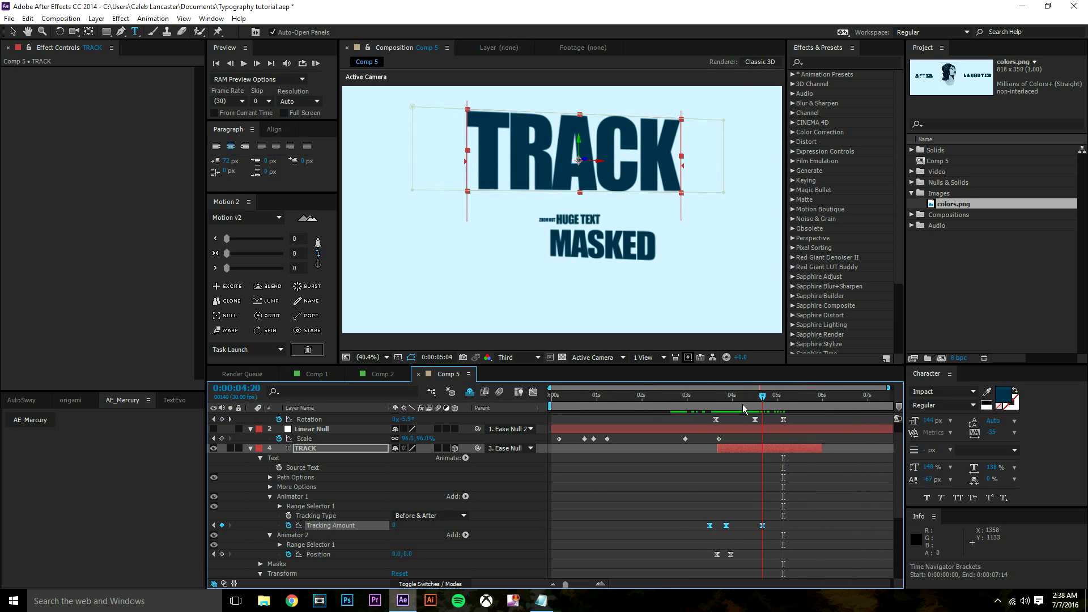
drag(743, 404, 713, 410)
key(semicolon)
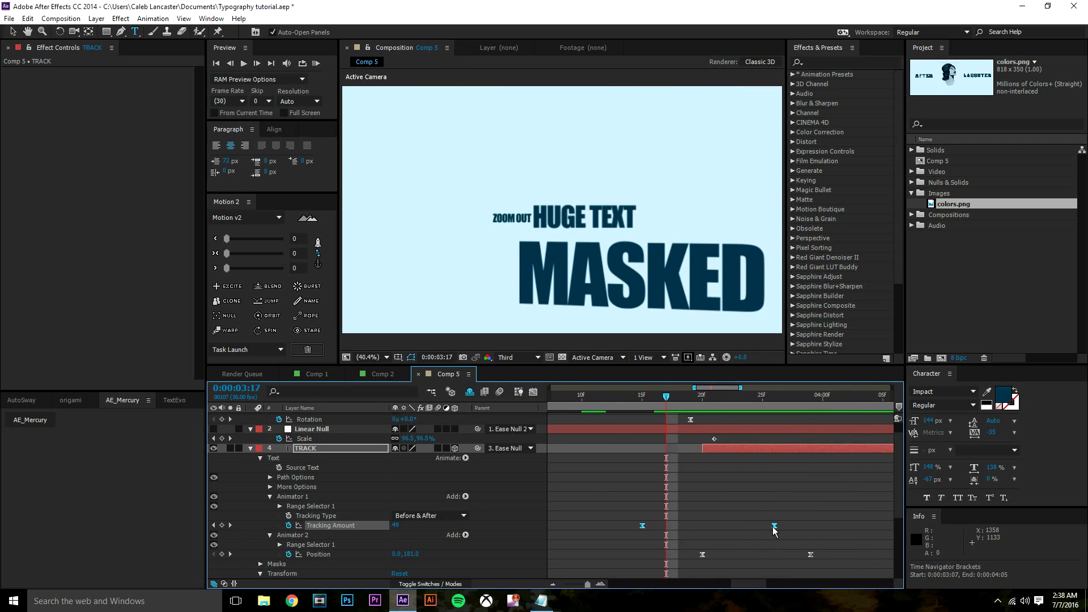
drag(774, 526, 831, 542)
click(831, 544)
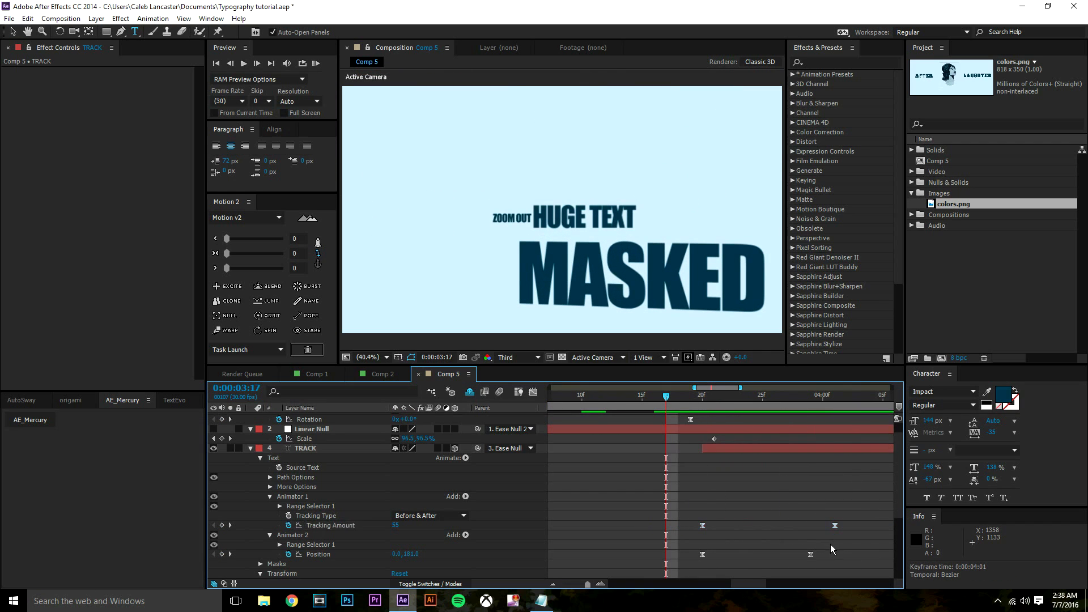
- Spread the tracking animation by moving the middle keyframe to 0:00:04:12 and the last to about 0:00:05:17, and preview
key(semicolon)
click(801, 526)
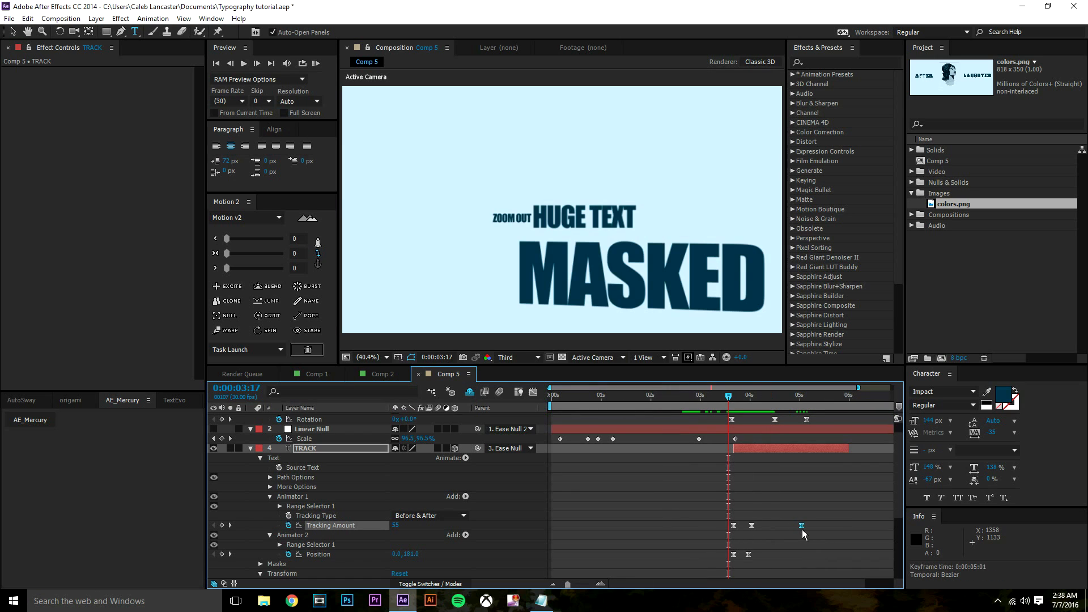
drag(751, 526, 770, 531)
key(space)
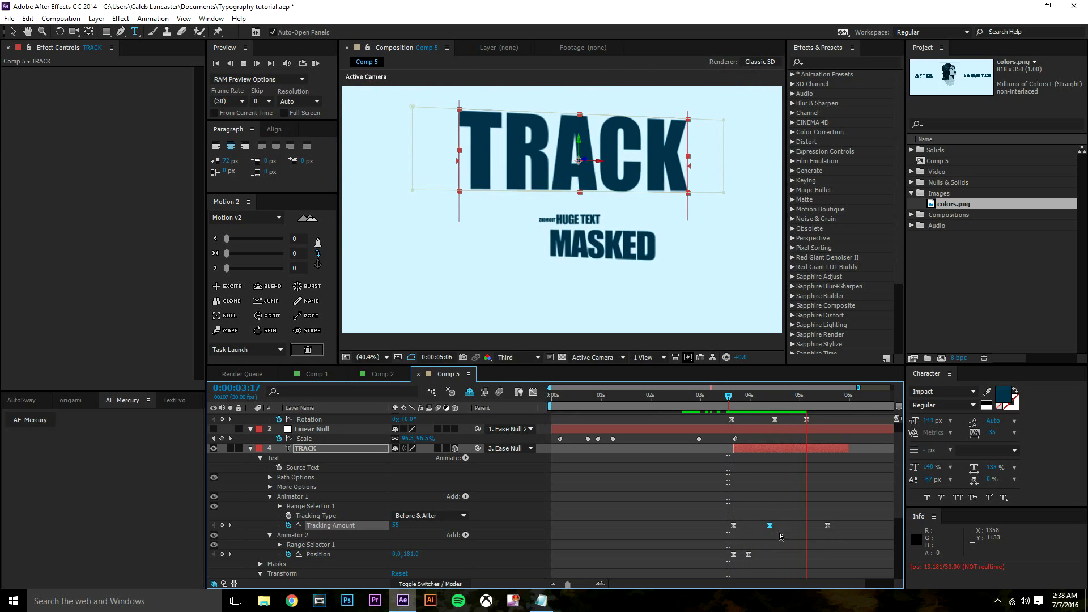
key(space)
- Move the last Tracking Amount keyframe to 0:00:05:08 and set the middle keyframe at 0:00:04:12 to 20
drag(830, 528, 821, 529)
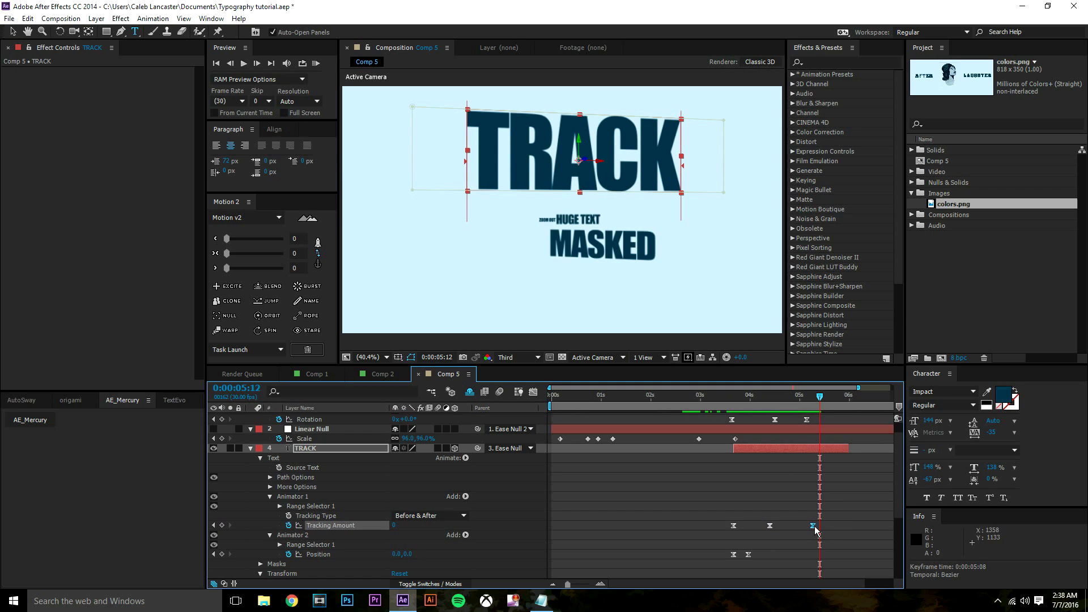
click(775, 406)
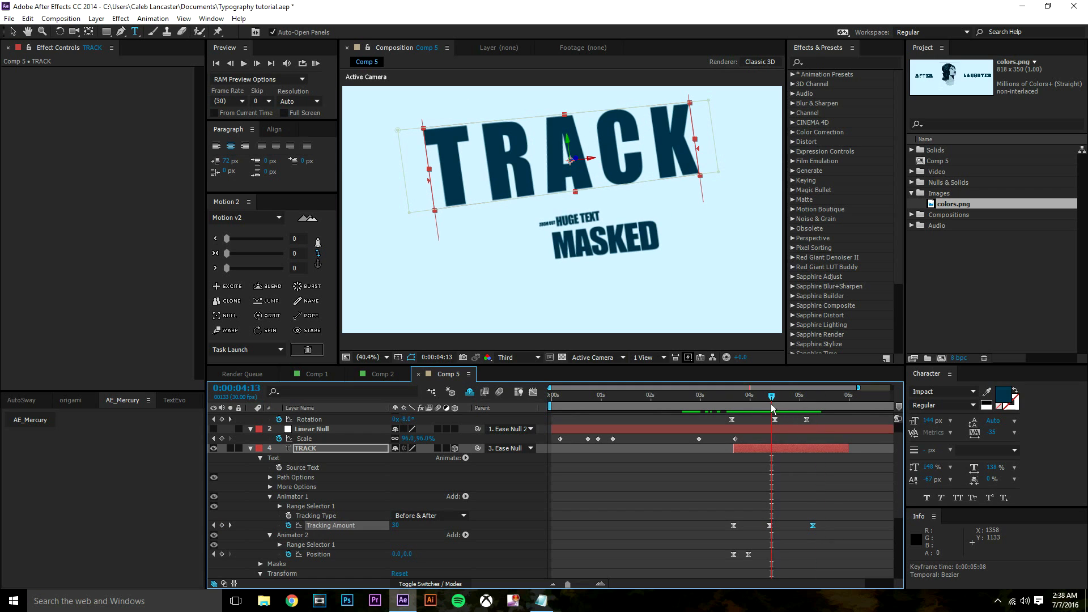
key(Page_Up)
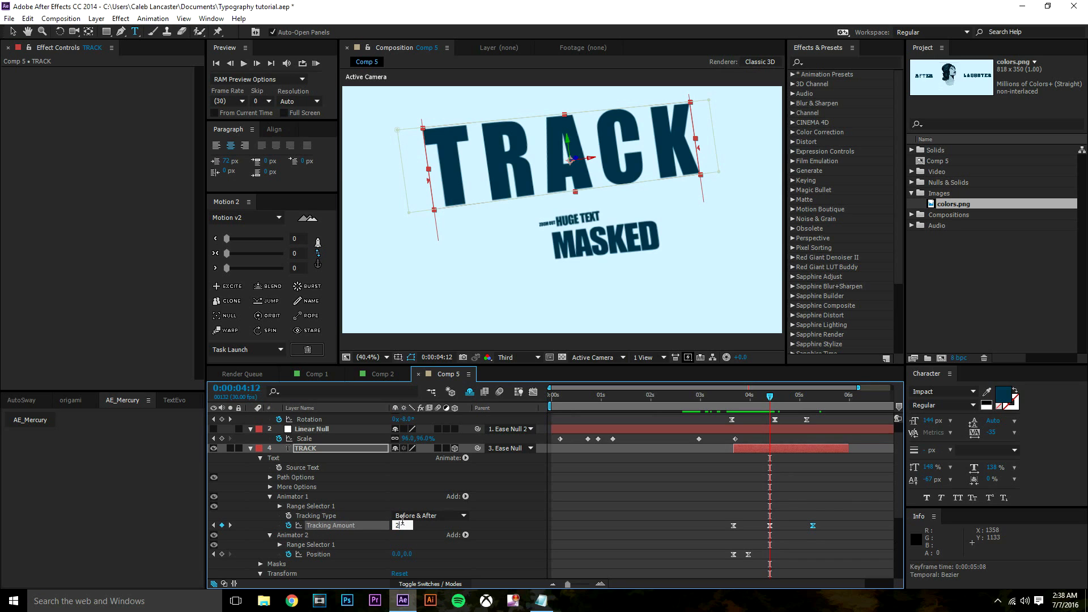
key(Return)
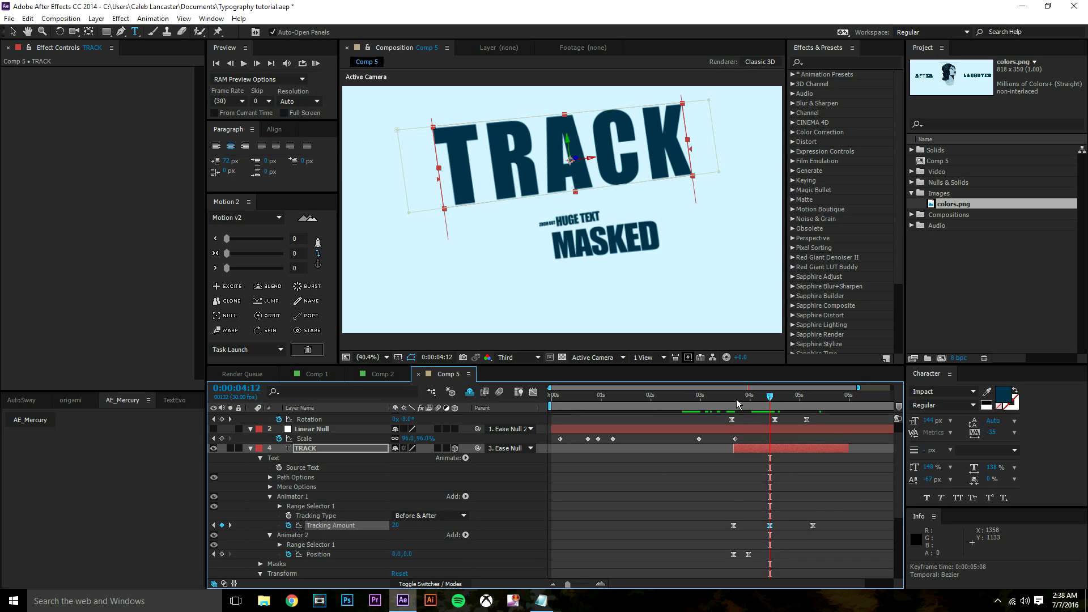
- Move the last Tracking Amount keyframe earlier to about 0:00:05:03 and preview the TRACK animation
drag(737, 404, 732, 408)
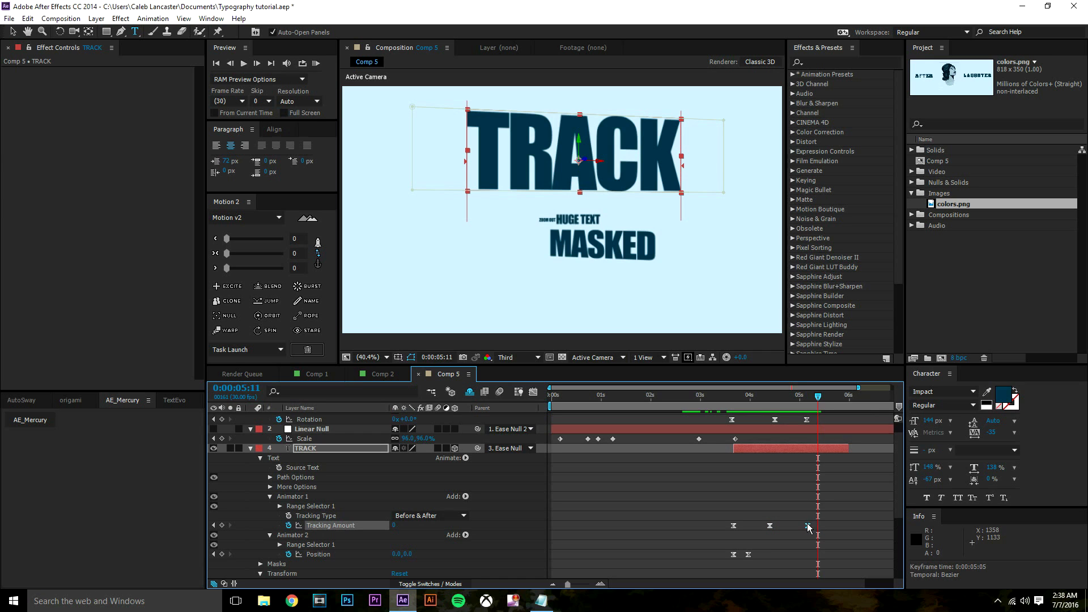
click(742, 397)
key(space)
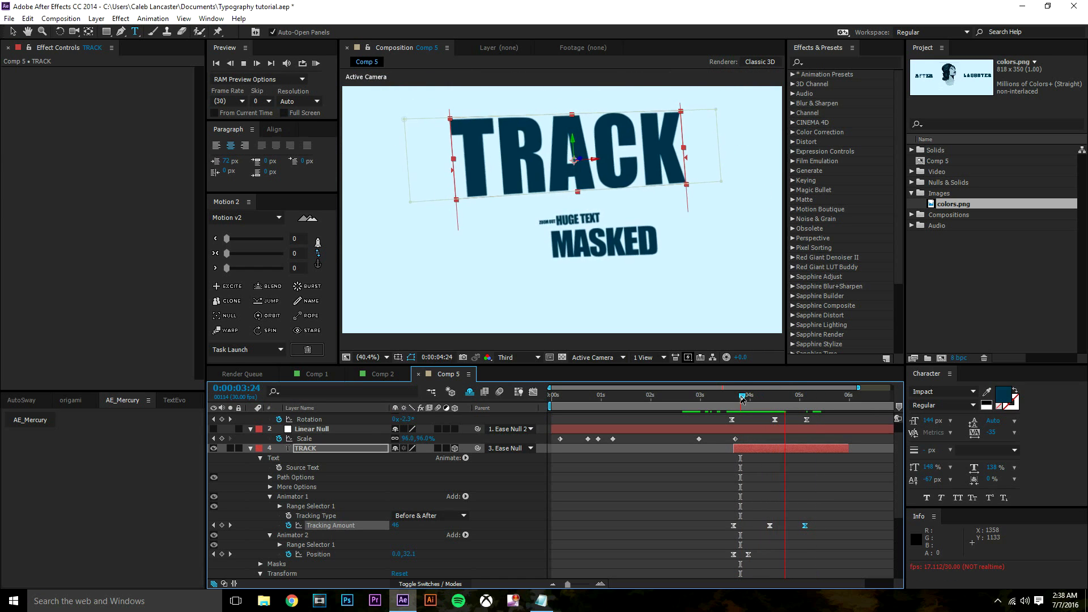
mouse_move(744, 397)
mouse_down()
mouse_move(726, 402)
mouse_move(735, 406)
mouse_up()
key(space)
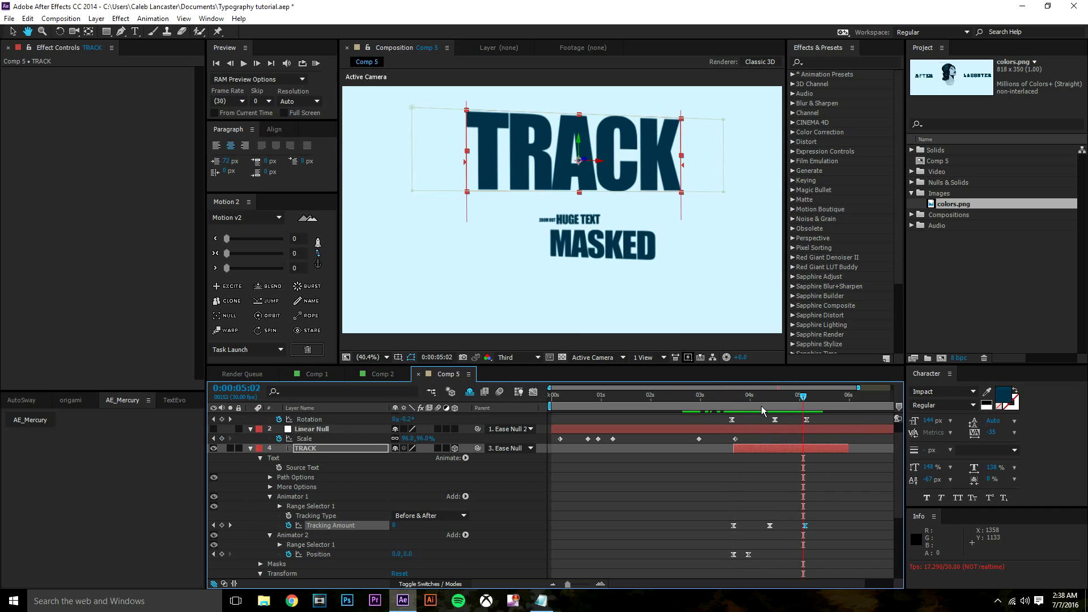
- Move TRACK's middle Tracking Amount keyframe to 0:00:04:15, in line with the middle Rotation keyframe, and preview the motion
click(778, 409)
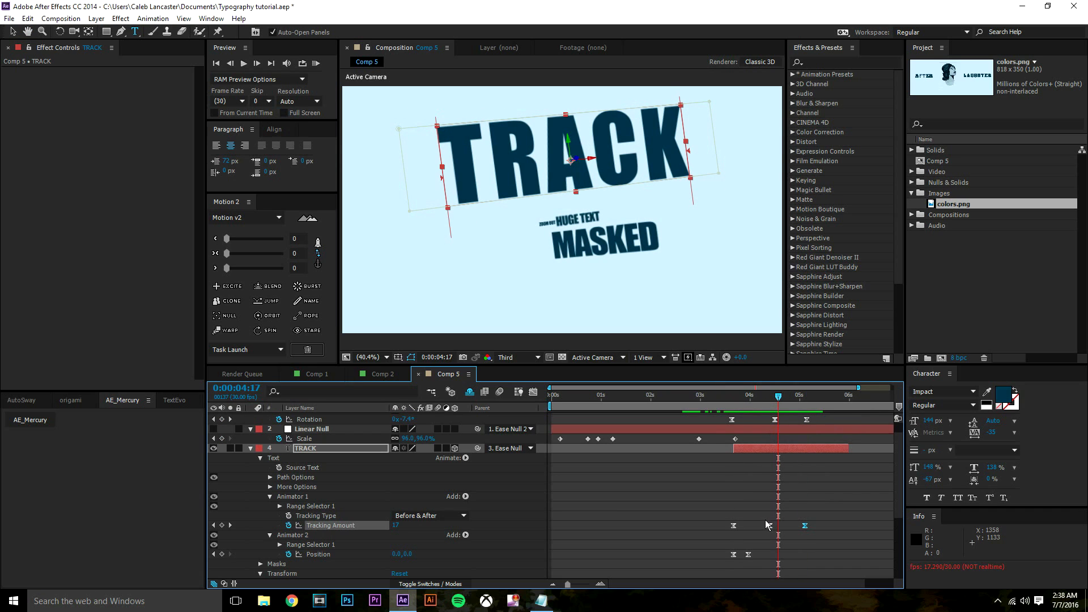
drag(771, 527, 774, 530)
drag(775, 404, 775, 403)
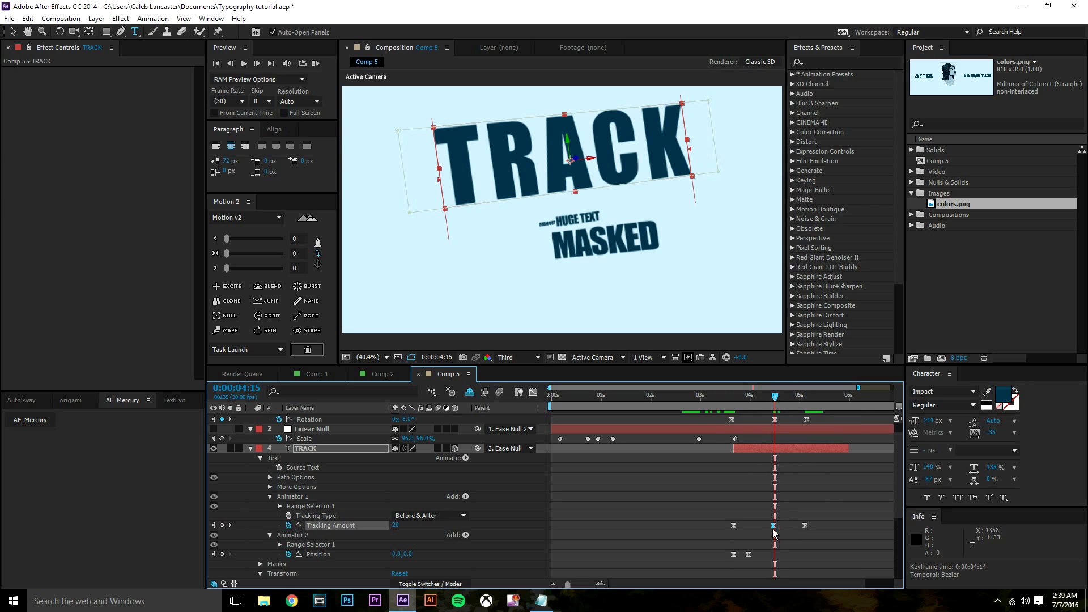
key(space)
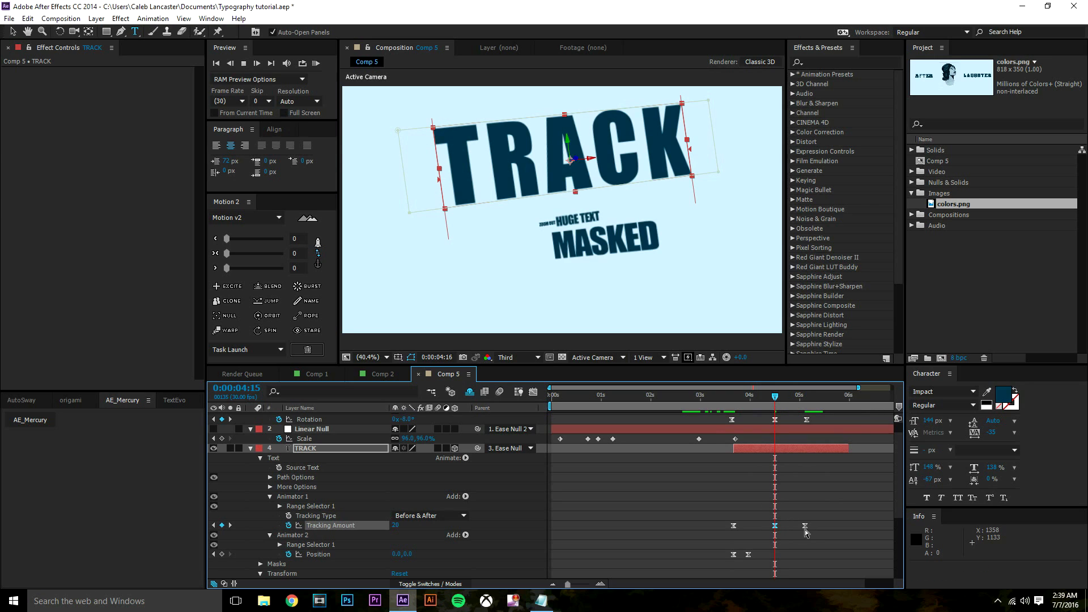
- Try moving TRACK's last Tracking Amount keyframe a few frames earlier and preview the end of the tracking animation
drag(805, 527, 801, 527)
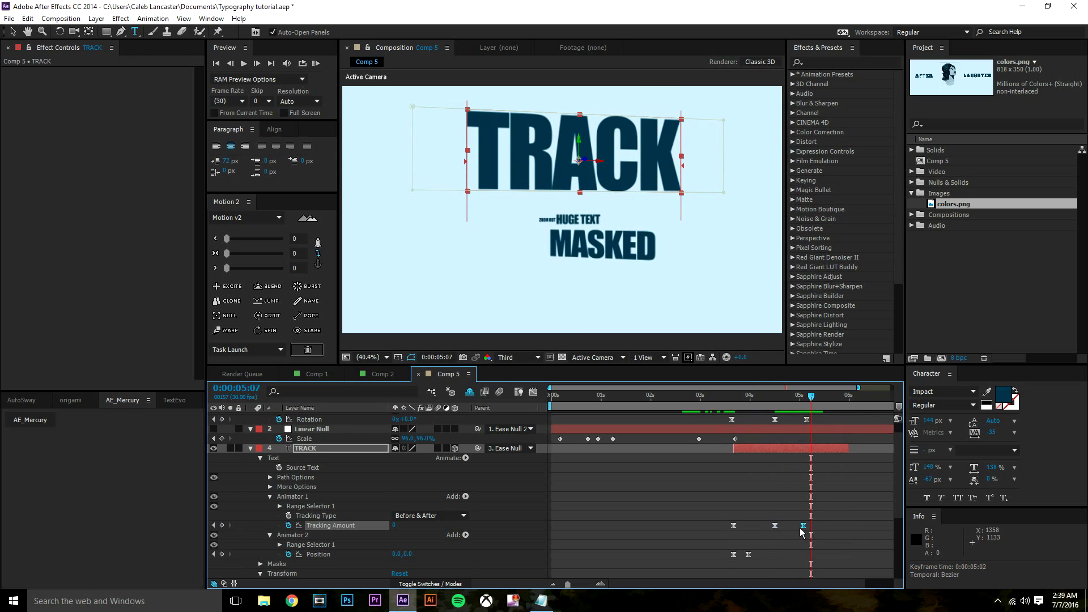
drag(792, 401, 781, 400)
key(space)
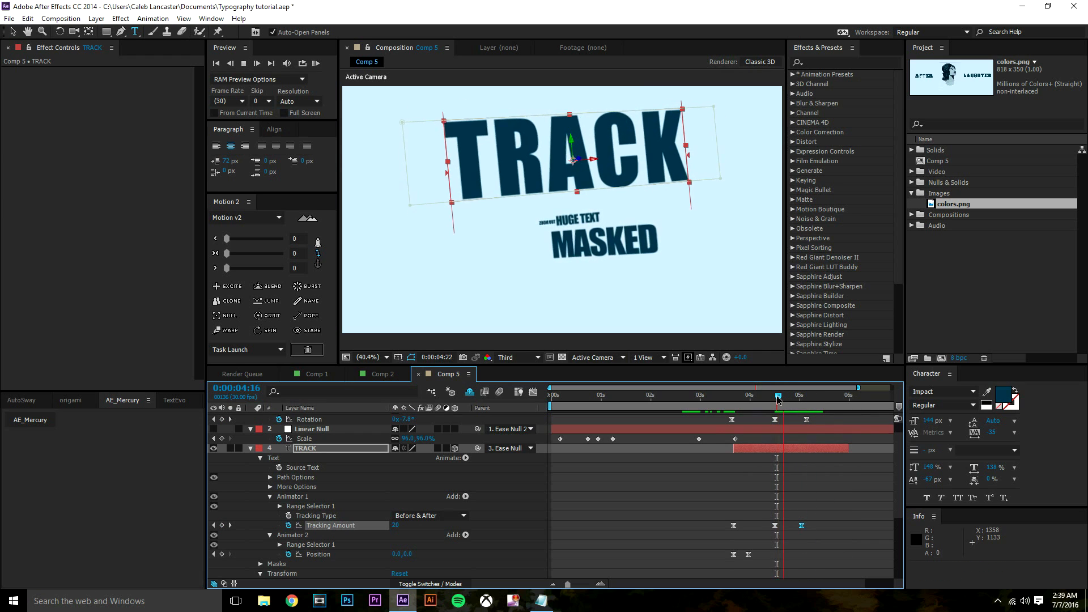
click(778, 399)
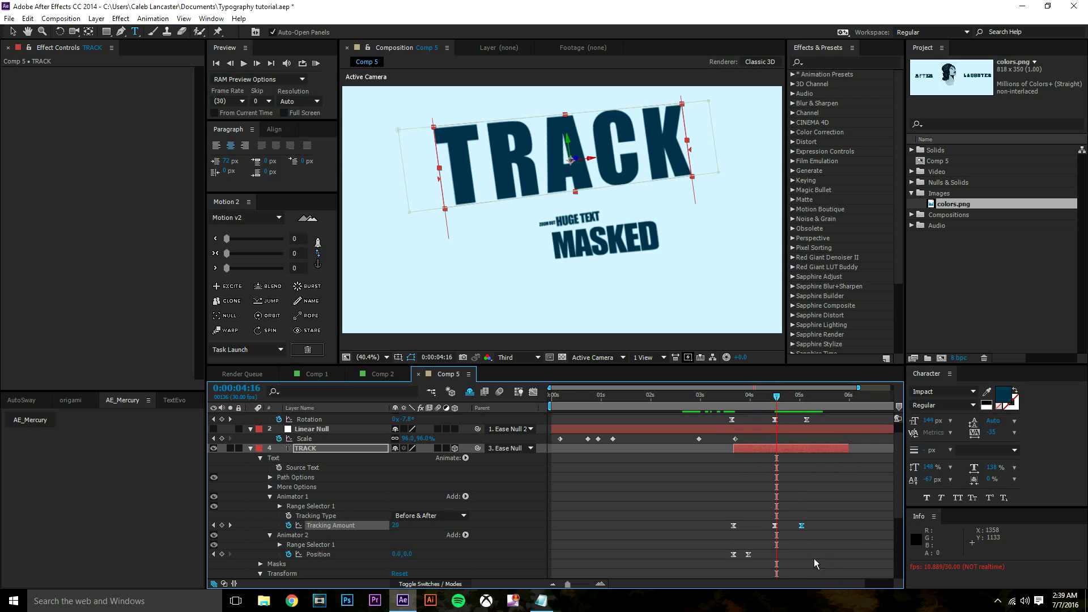
key(space)
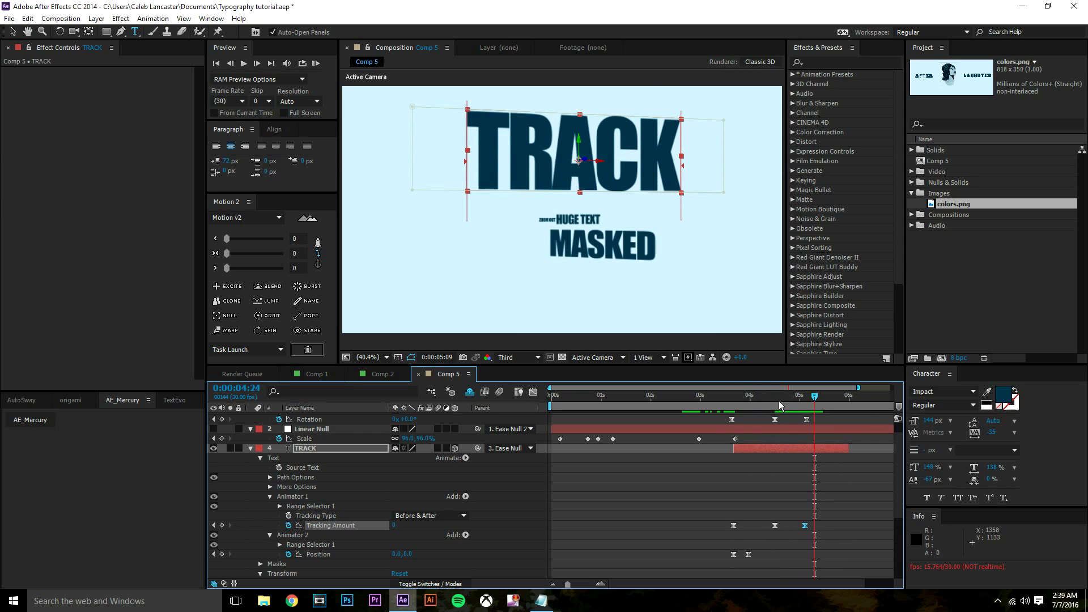
- Preview the TRACK reveal and tracking repeatedly from about 0:00:03:19 to check the keyframe timing
click(734, 400)
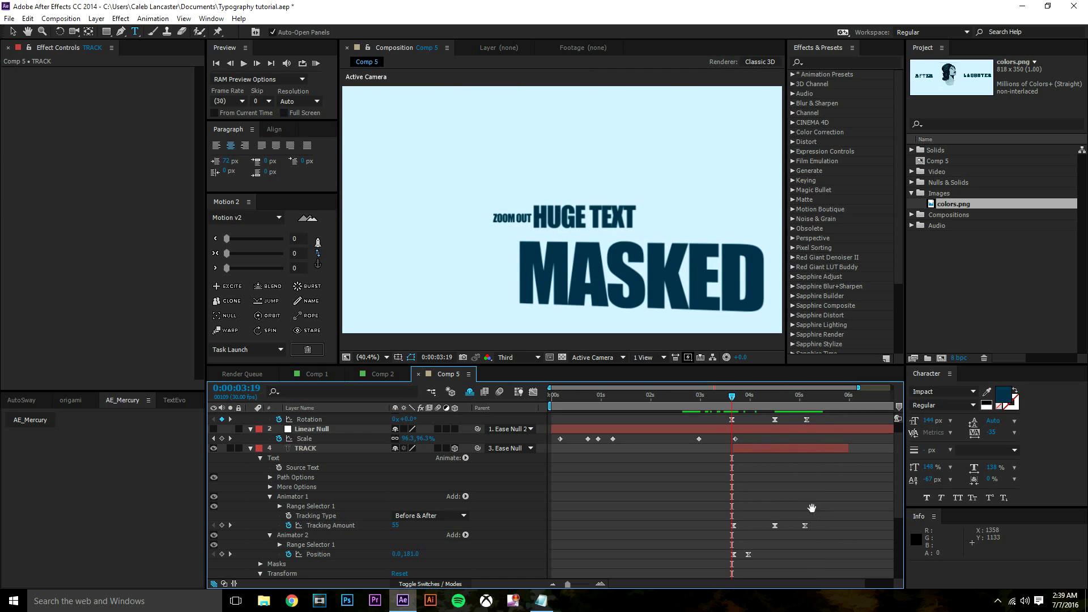
key(space)
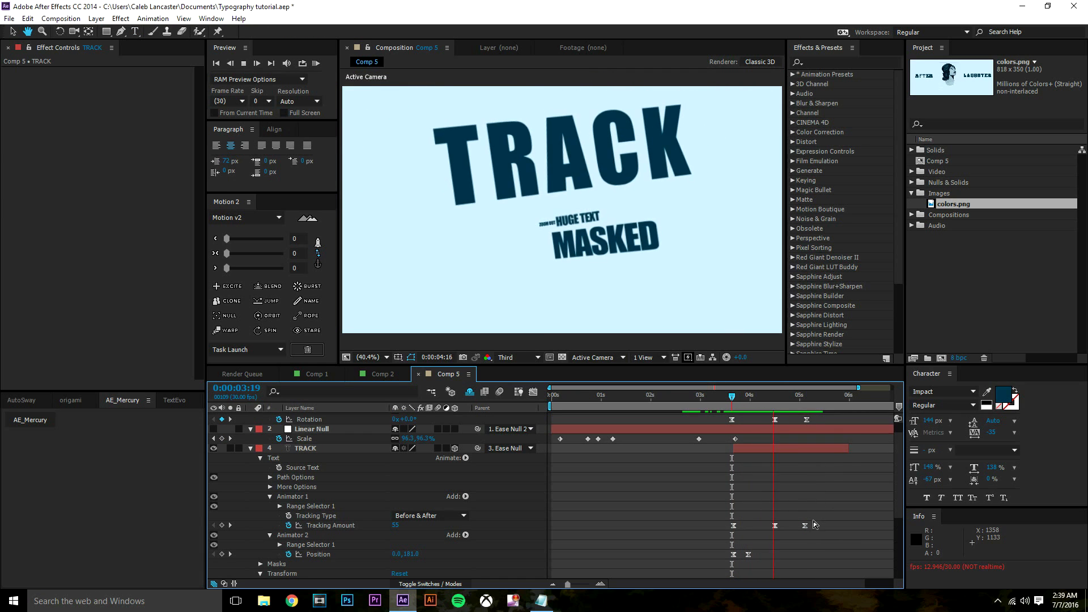
click(743, 396)
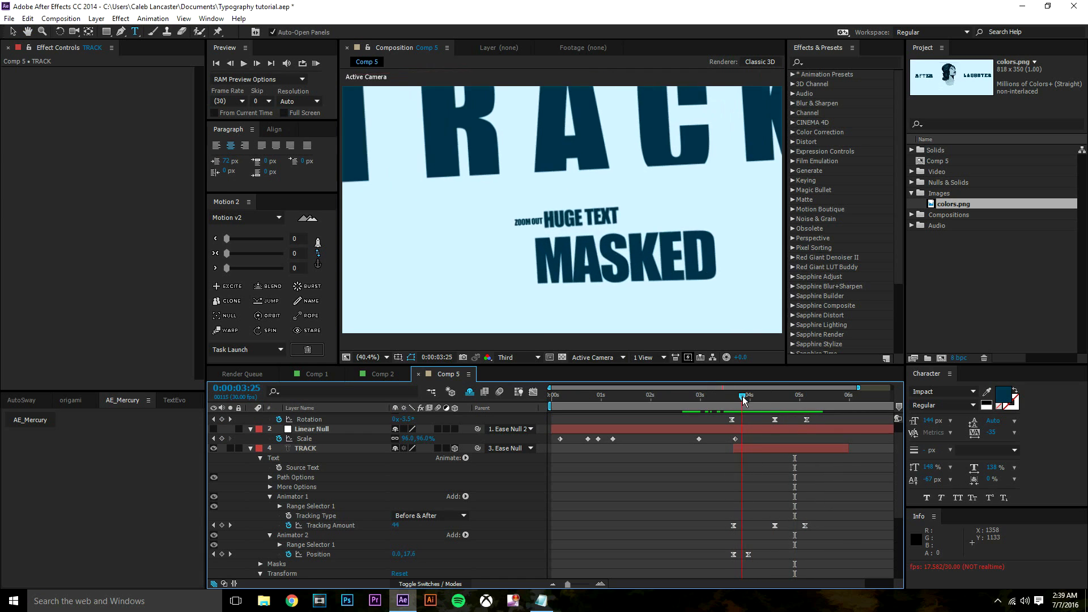
key(space)
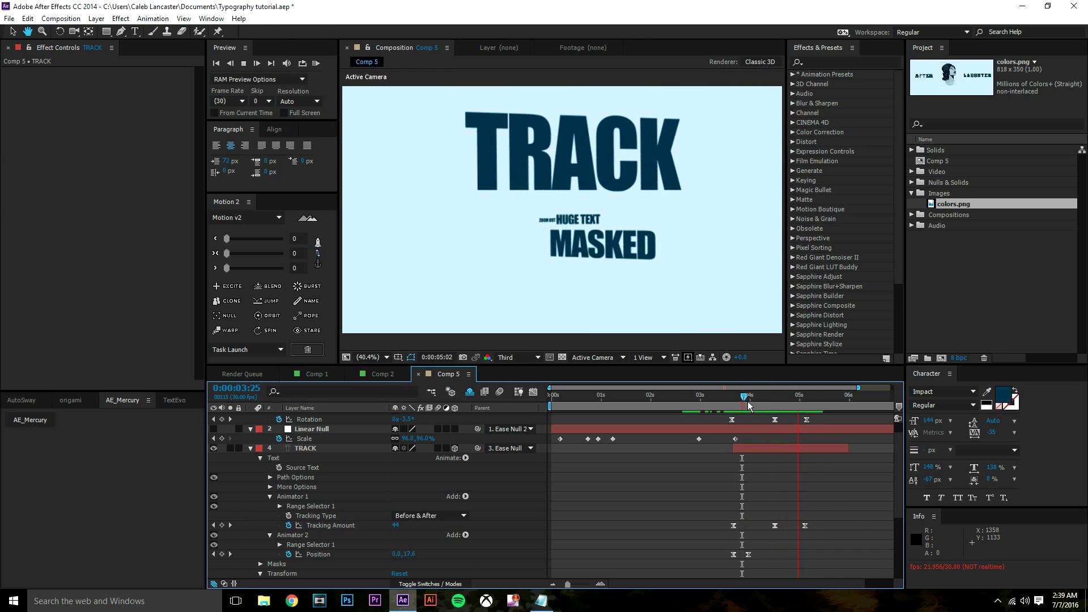
drag(750, 401, 736, 403)
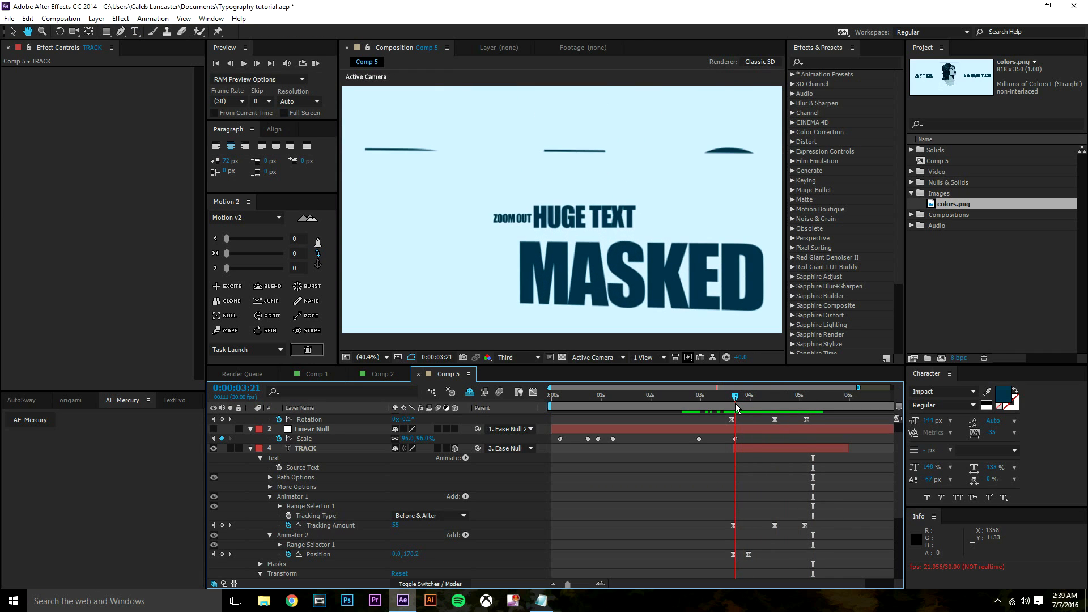
key(space)
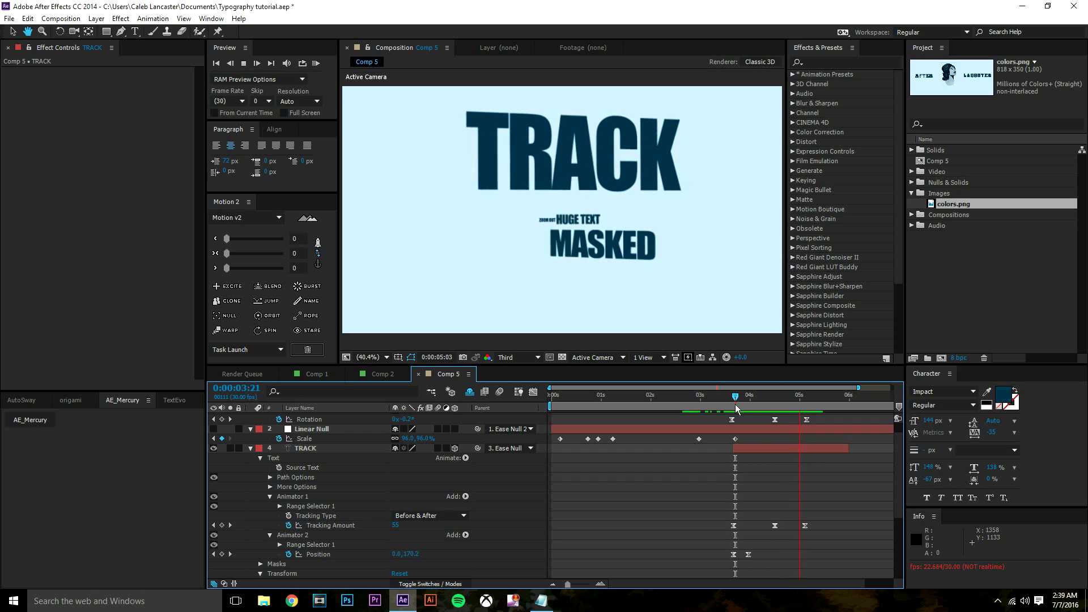
click(775, 408)
mouse_move(778, 415)
mouse_down()
mouse_move(807, 422)
mouse_move(766, 429)
mouse_up()
- Examine how the TEARS tracking closes up in Comp 2's typography example, then return to Comp 5 and check the notes
click(385, 374)
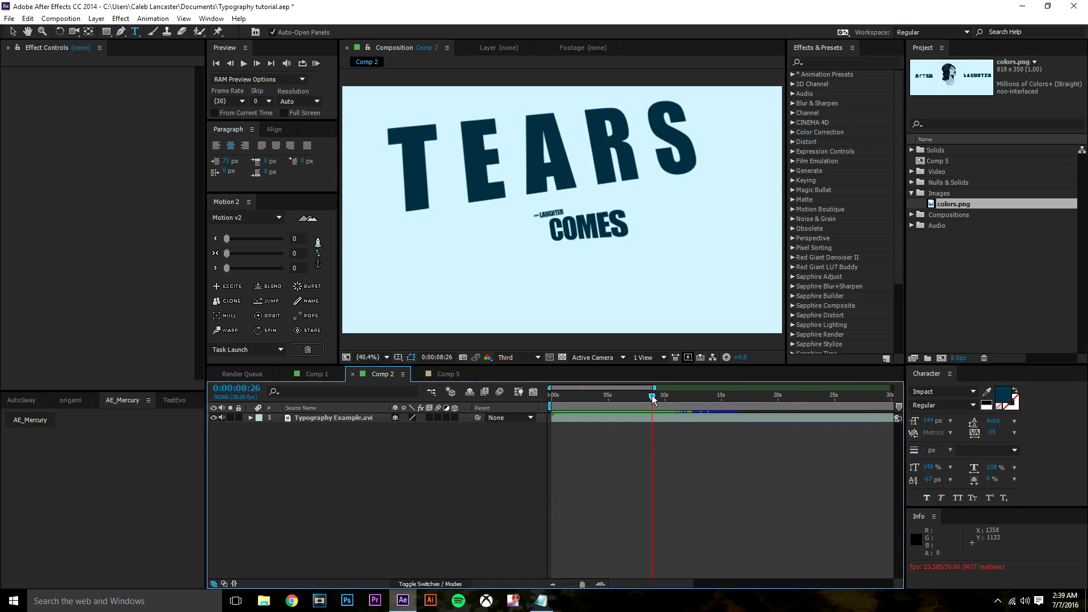
mouse_move(652, 396)
mouse_down()
mouse_move(661, 399)
mouse_move(634, 404)
mouse_move(663, 399)
mouse_up()
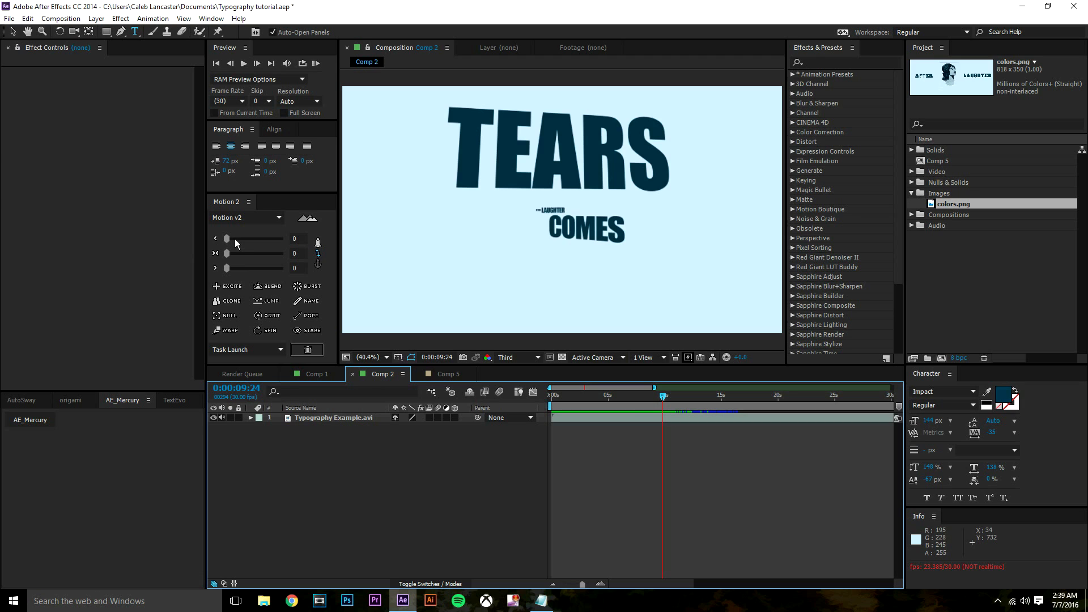
click(440, 376)
drag(713, 402, 816, 448)
click(539, 601)
click(538, 602)
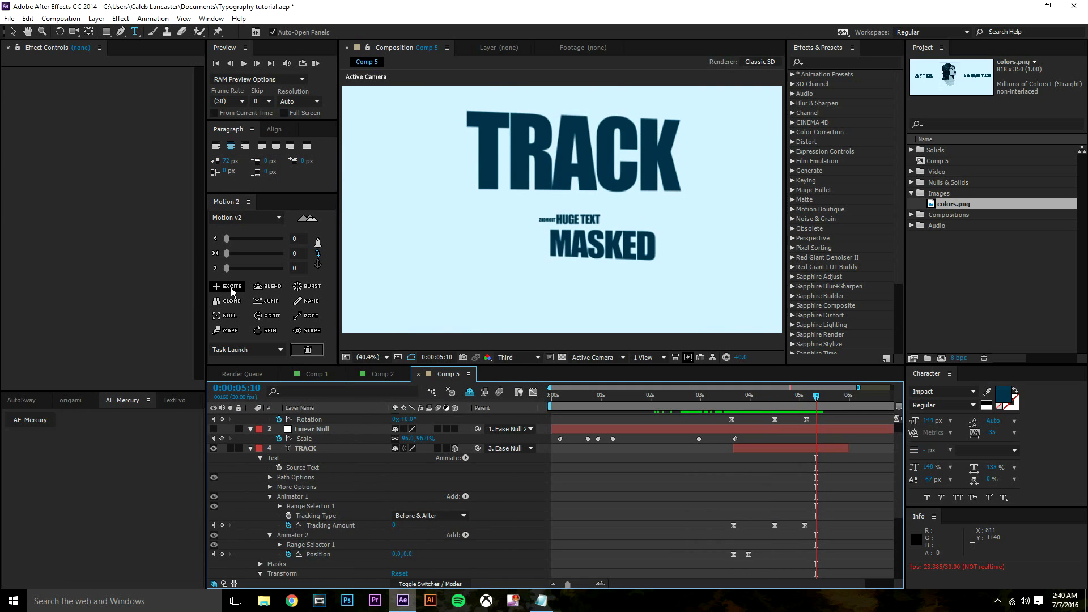
- Play Comp 5 from 0:00:03:22 to review the finished TRACK animation against the example
drag(772, 400, 736, 393)
key(space)
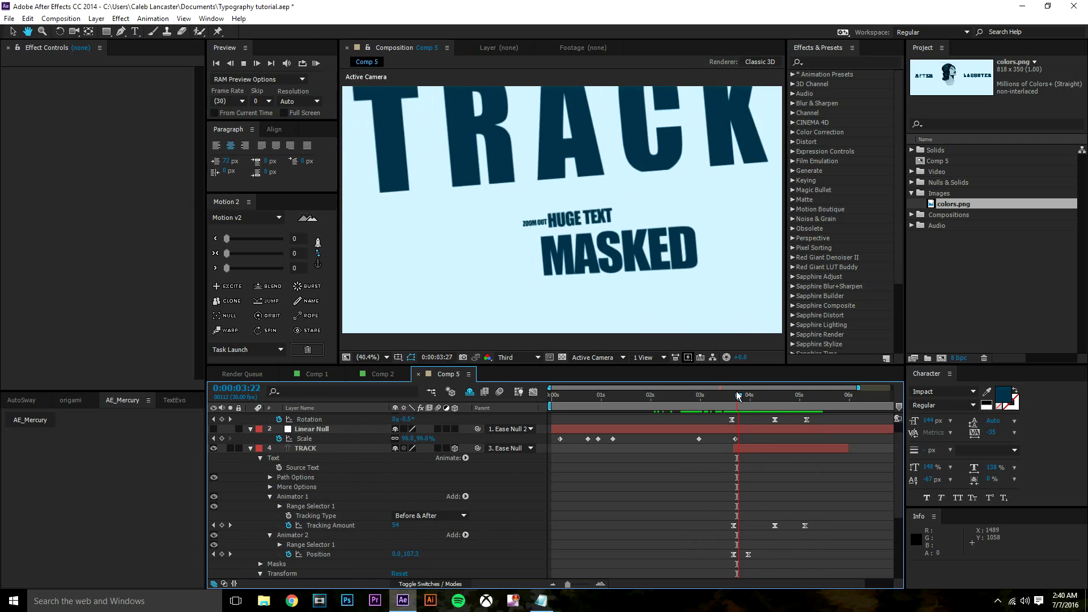
key(space)
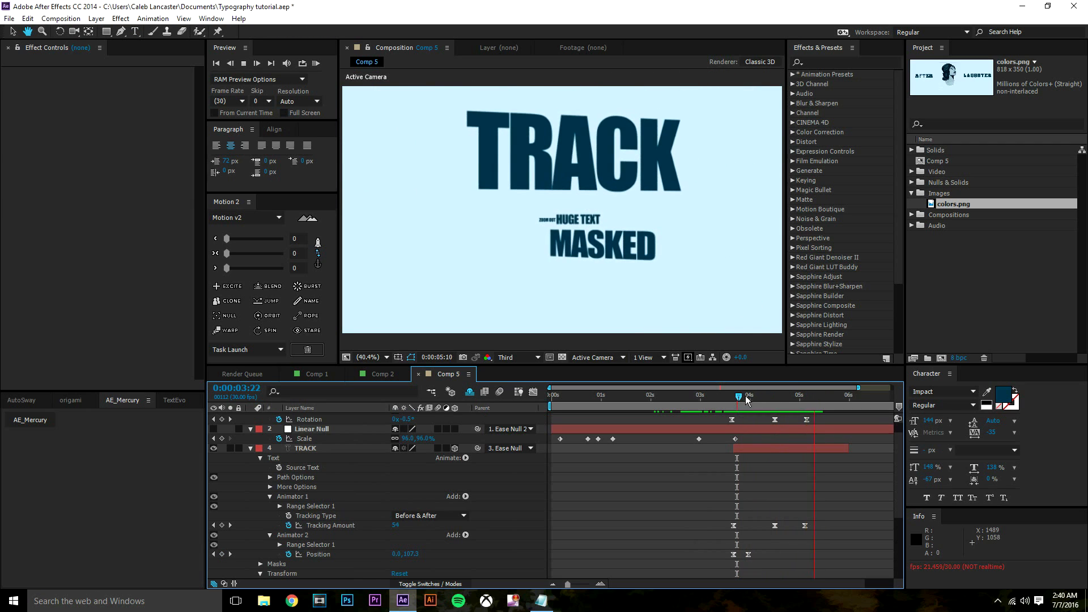
key(ctrl+t)
- Return to the start of Comp 5, collapse the open layer properties and show the hidden shy layers
drag(774, 394, 544, 417)
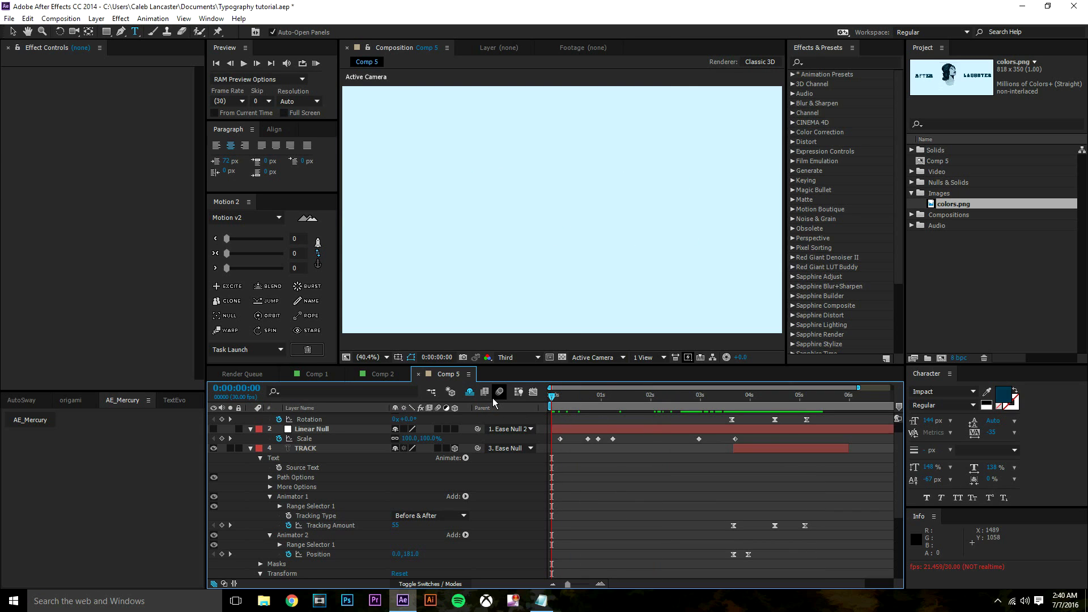
key(ctrl+a)
key(u)
click(576, 491)
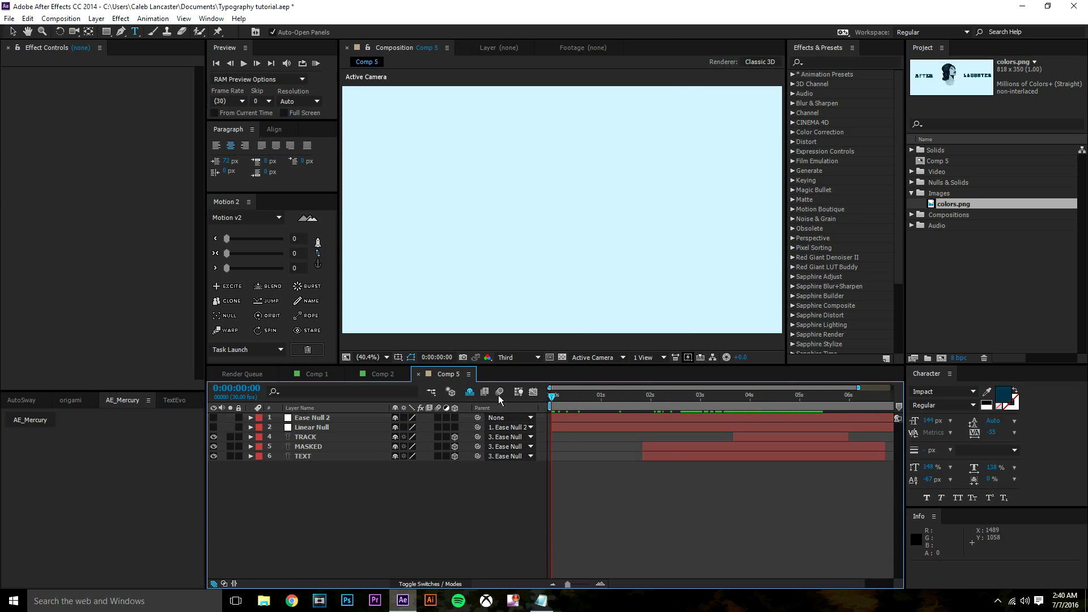
click(473, 394)
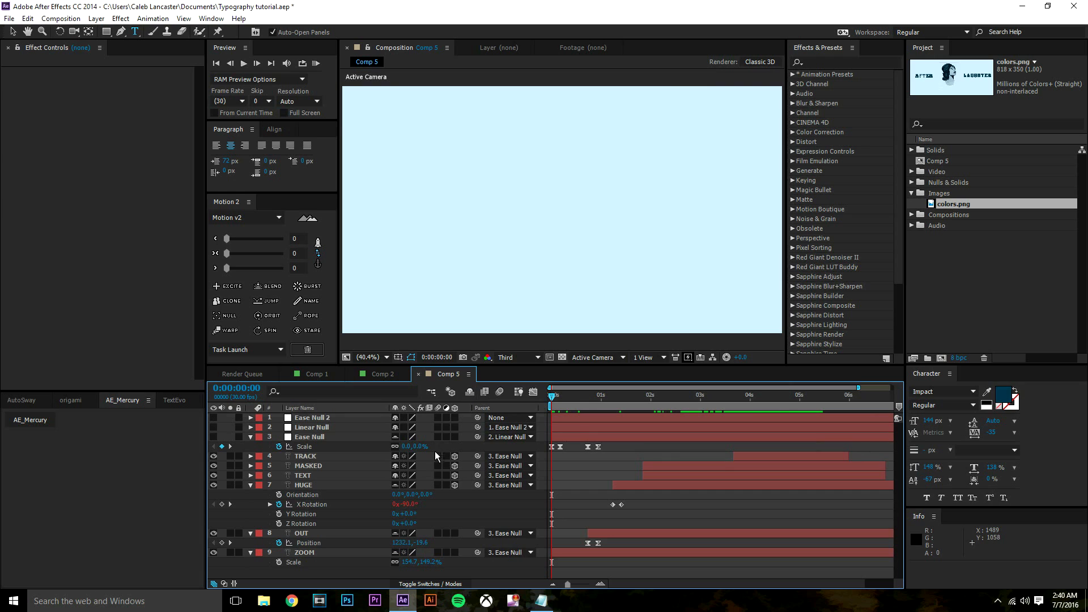
- Enable motion blur on all six text layers from TRACK to ZOOM and for the composition, and preview it
click(311, 457)
shift+click(321, 553)
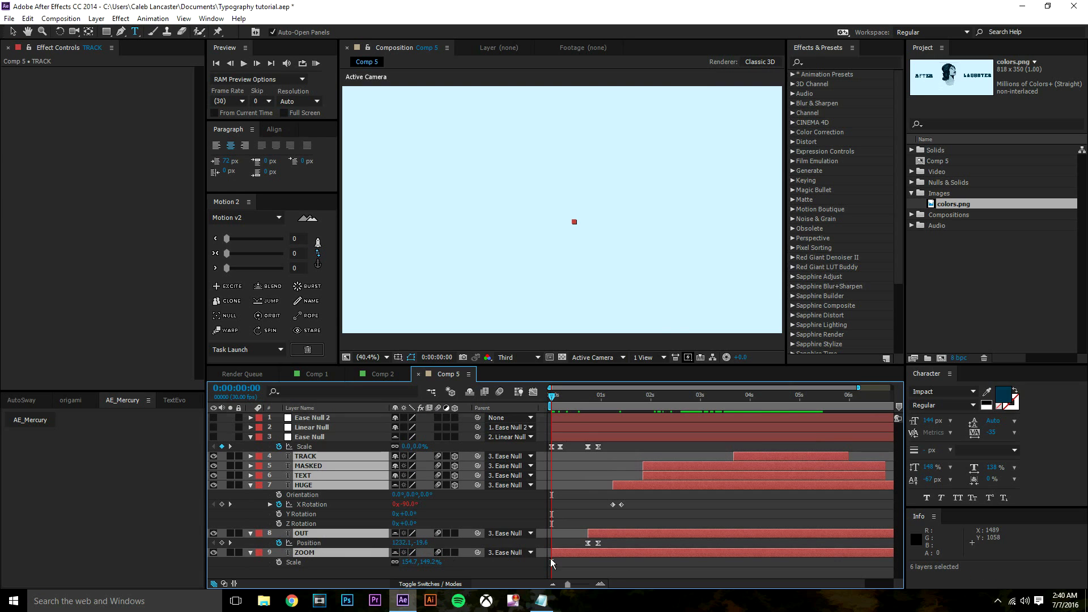
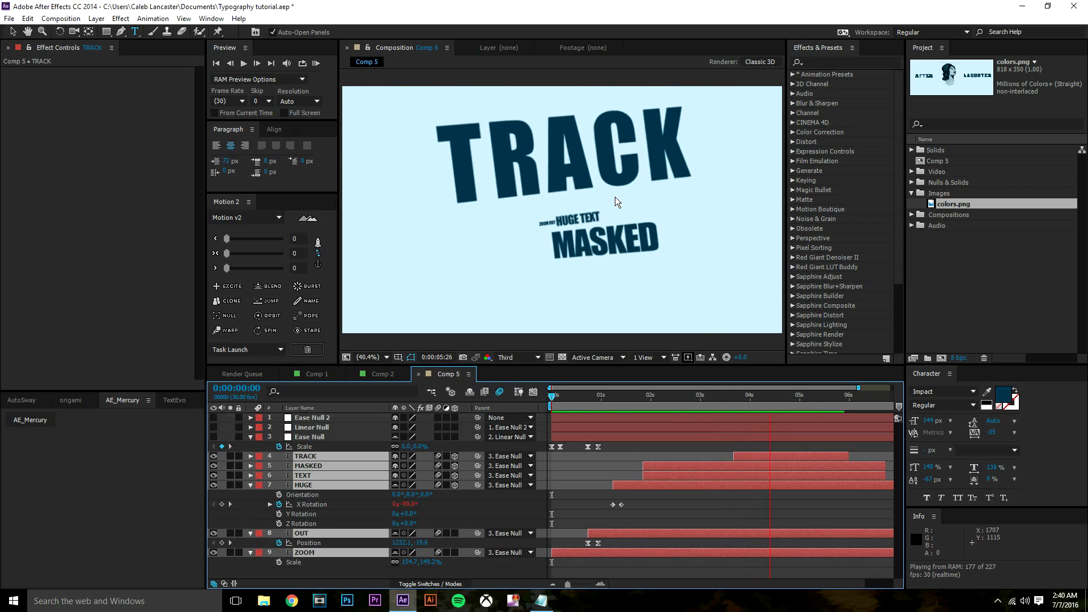
key(space)
- Scrub through the ZOOM OUT, HUGE TEXT and TRACK sections to inspect the motion between the words
drag(559, 399, 603, 421)
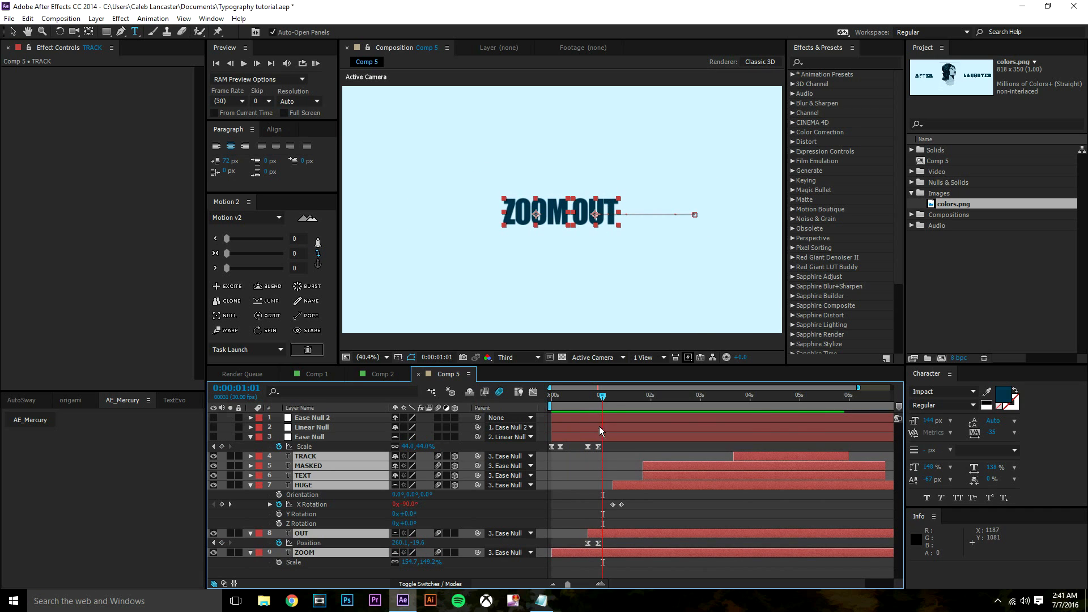
drag(611, 402, 653, 419)
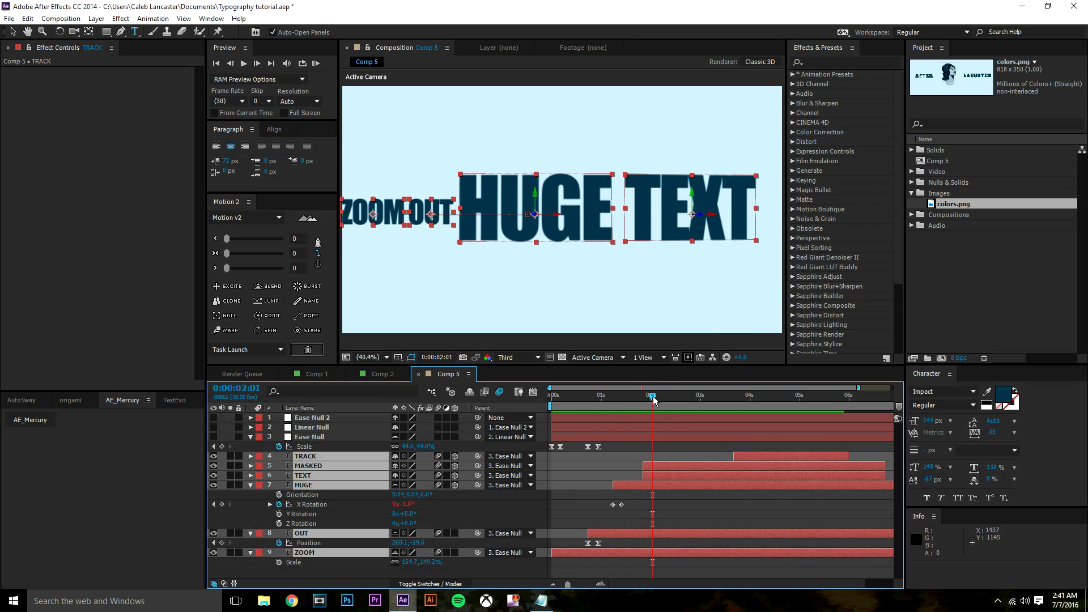
drag(653, 396, 600, 409)
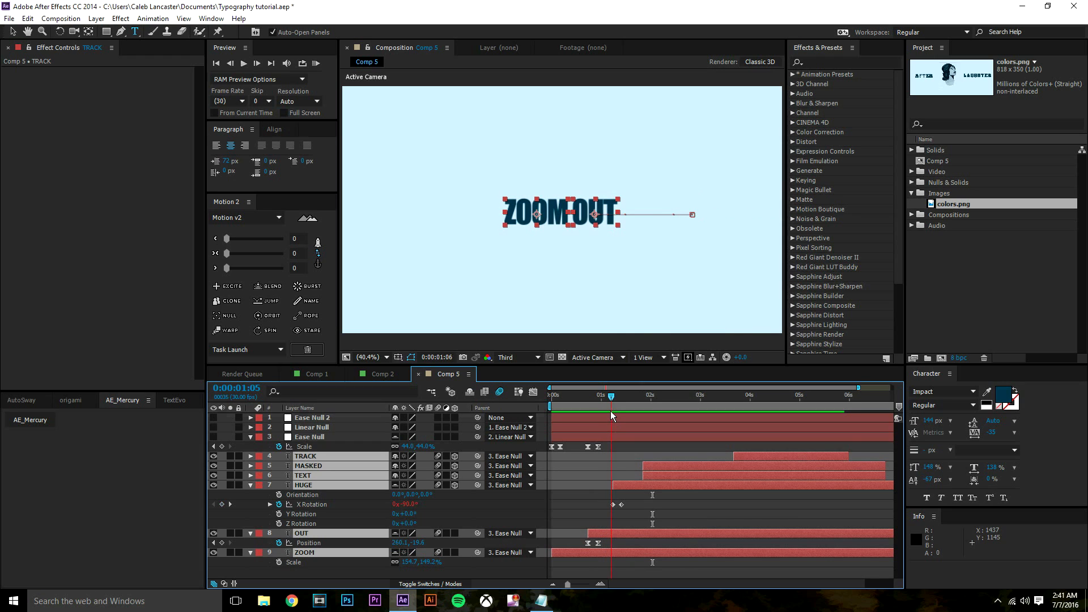
click(610, 410)
drag(617, 399, 809, 421)
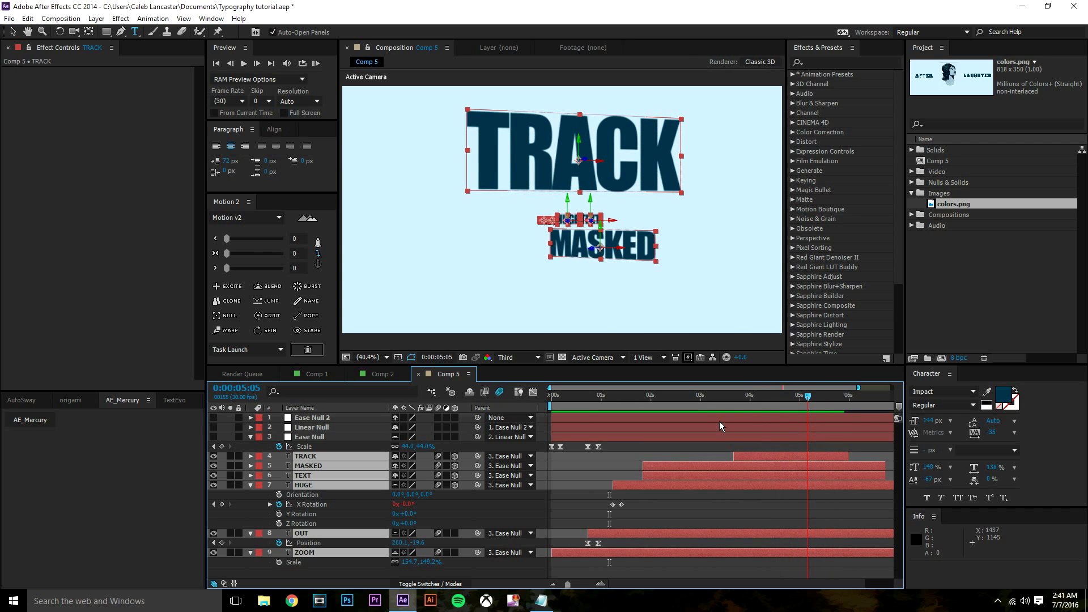
- Reveal the Scale keyframes of Linear Null and Ease Null 2, and add a Linear Null Scale keyframe at 0:00:04:14
click(331, 427)
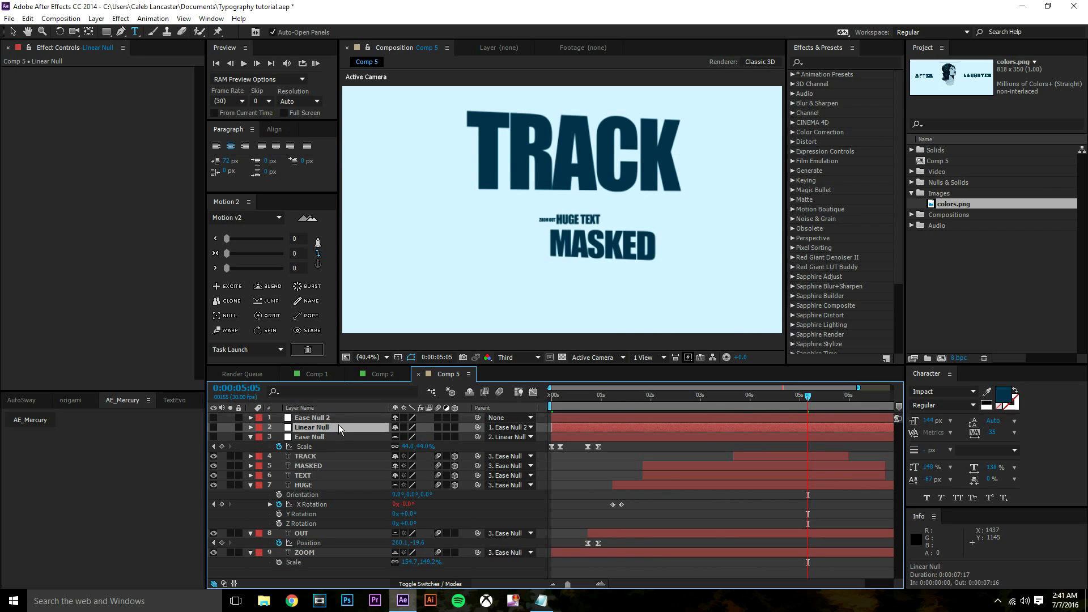
key(s)
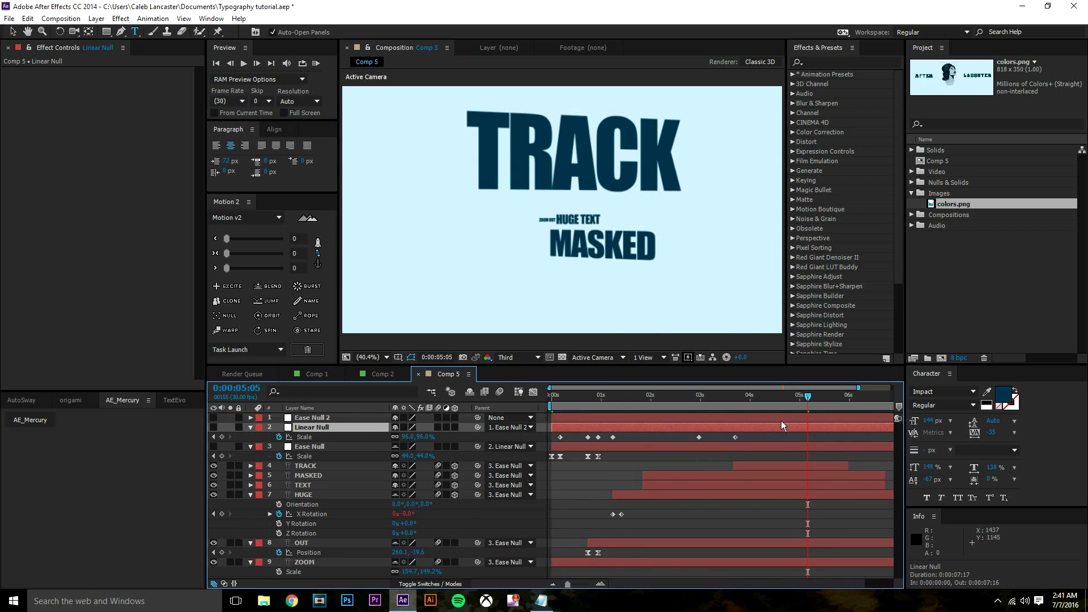
click(780, 420)
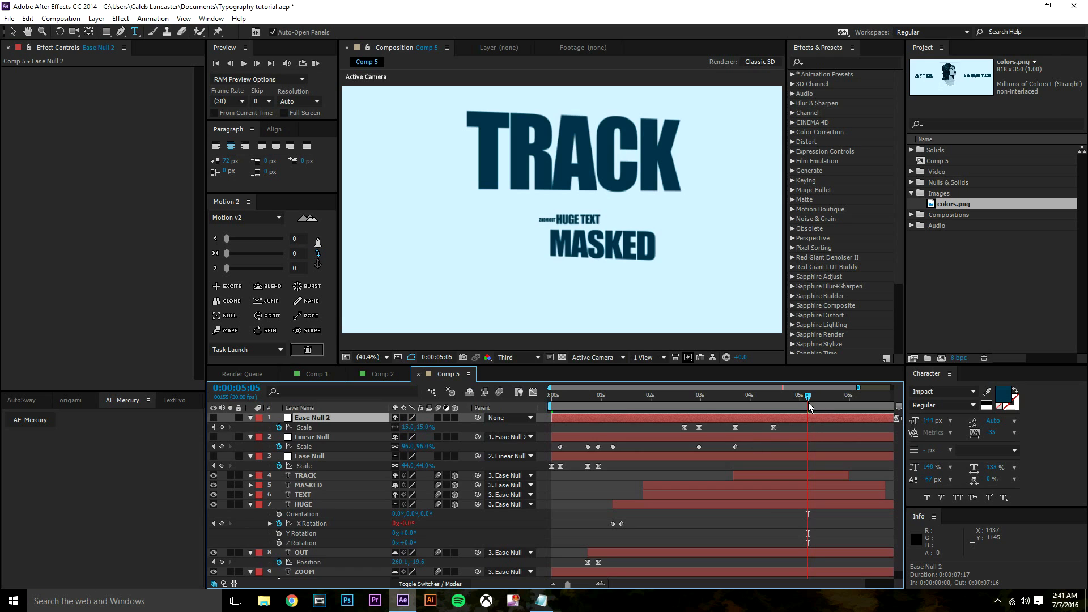
click(773, 404)
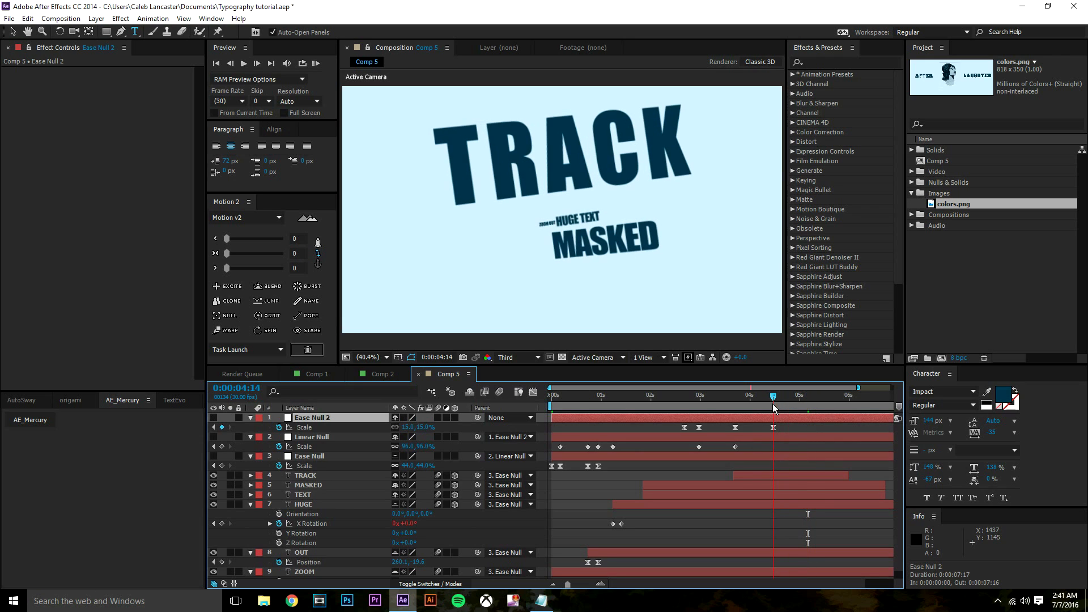
click(223, 446)
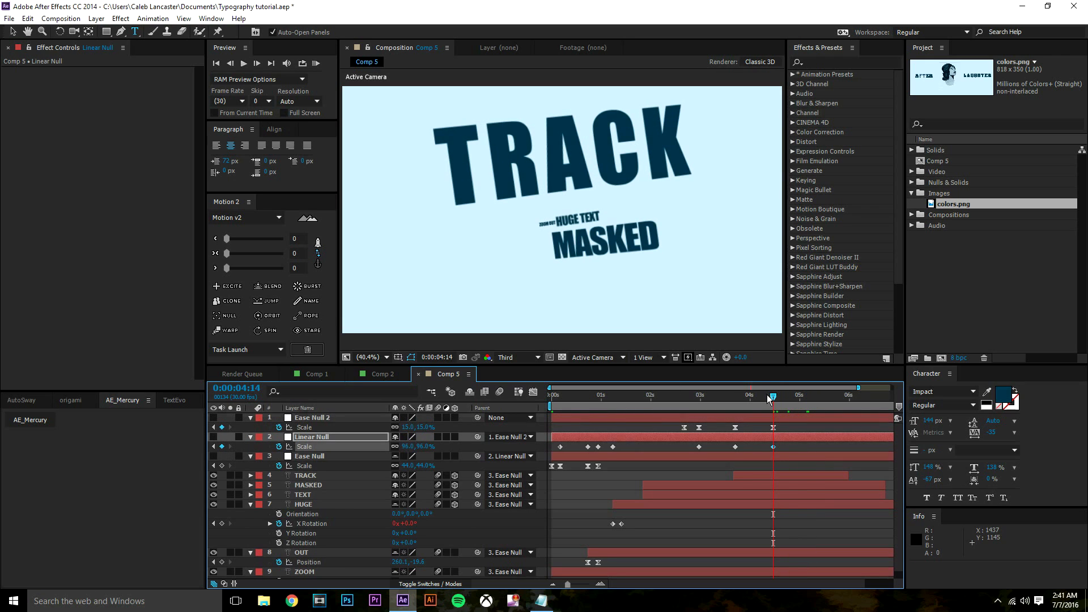
- Set Linear Null's Scale to 90% at the composition's end, 0:00:07:16
drag(808, 396, 909, 395)
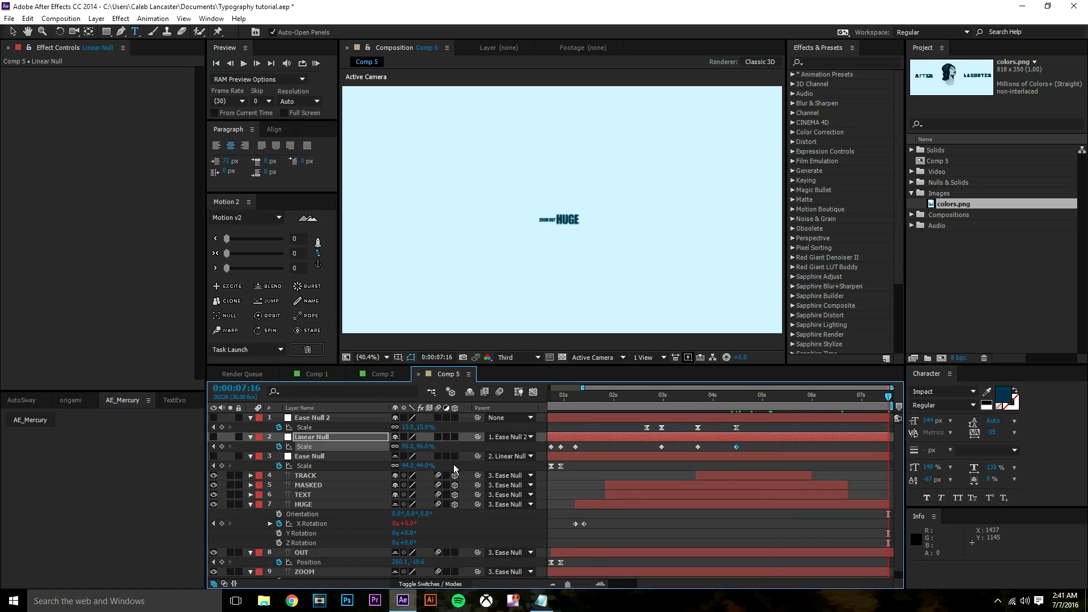
click(407, 447)
text(90)
key(Return)
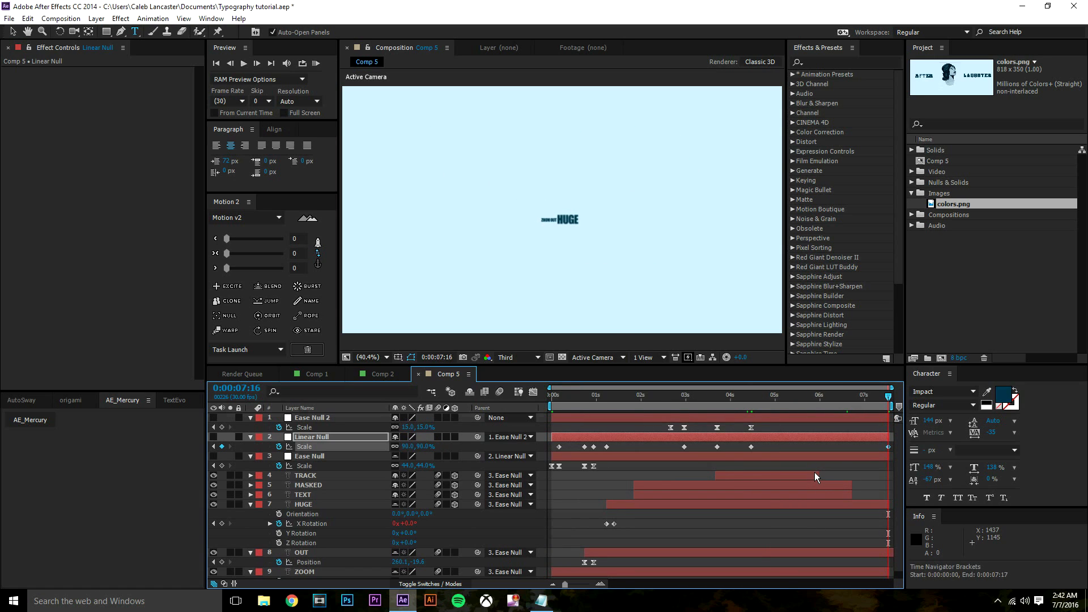
- Extend the out points of the TRACK, MASKED and TEXT layers to the end of the composition
drag(814, 475, 899, 495)
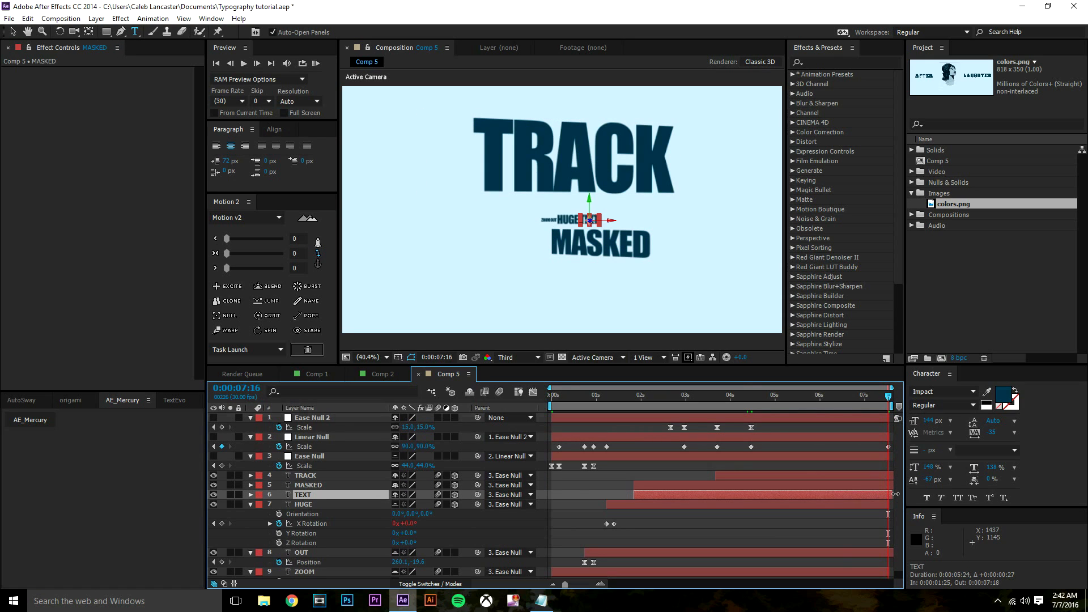
- Enable motion blur for Comp 5 and preview the whole animation
click(502, 392)
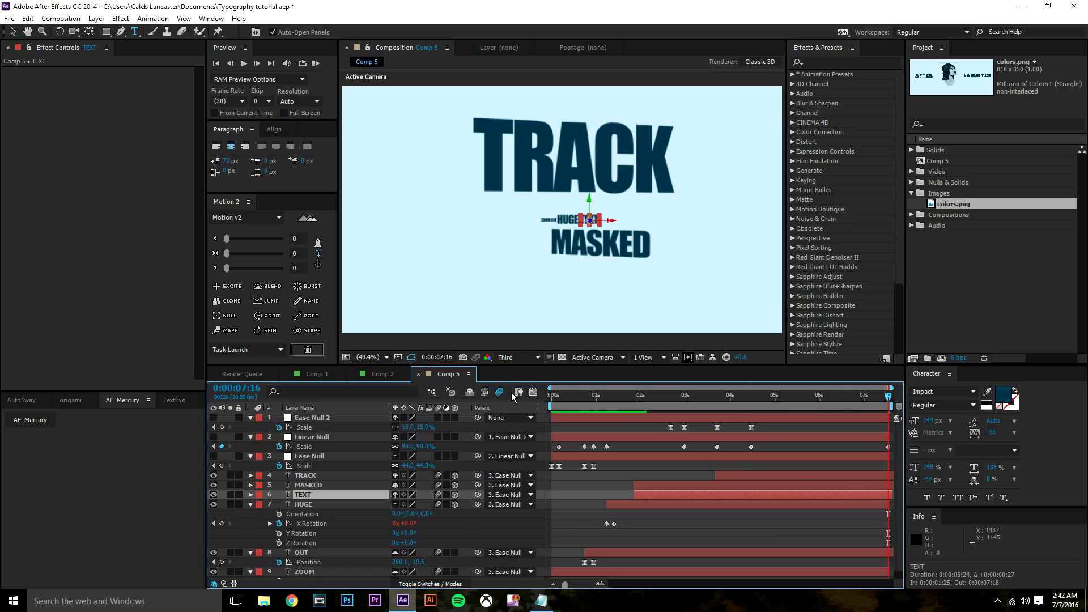
key(KP_0)
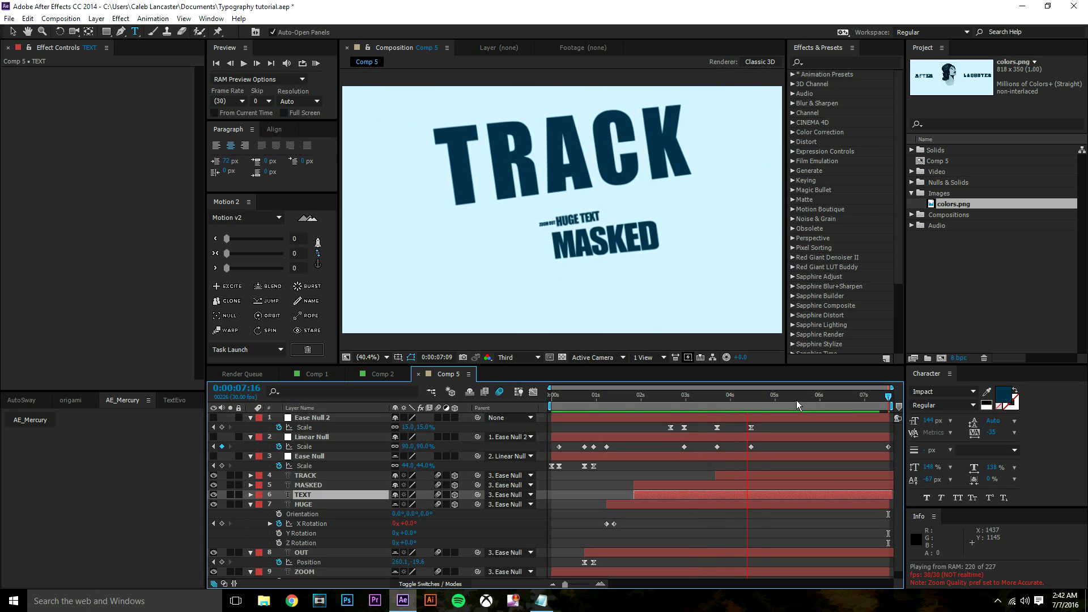
drag(797, 401, 589, 440)
- Open the Comp 2 reference animation and scrub to the AF text at 0:00:03:06
click(382, 375)
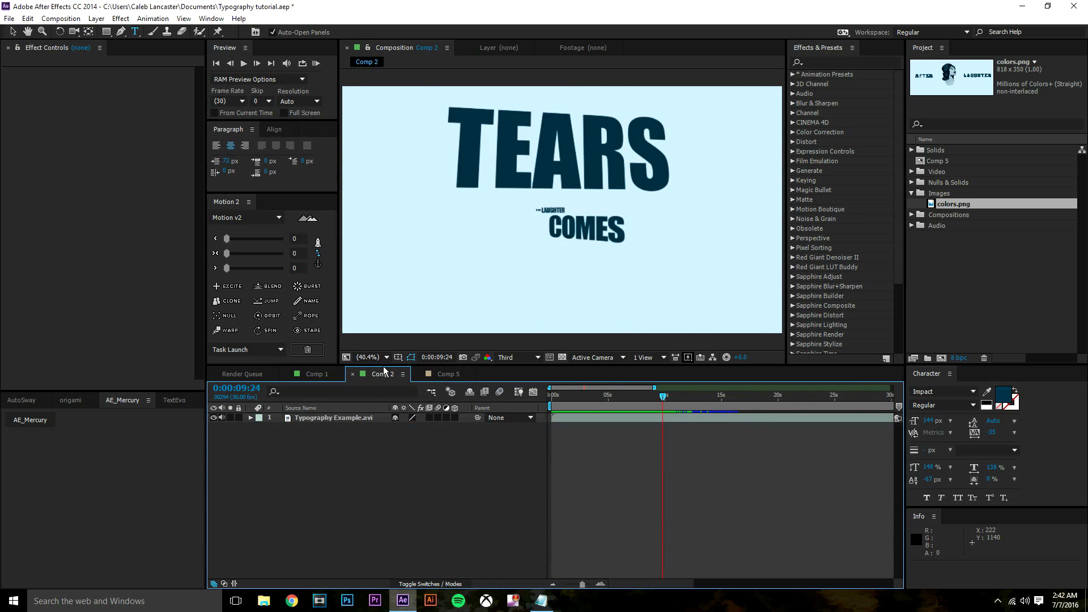
drag(647, 404, 588, 407)
click(454, 374)
click(383, 374)
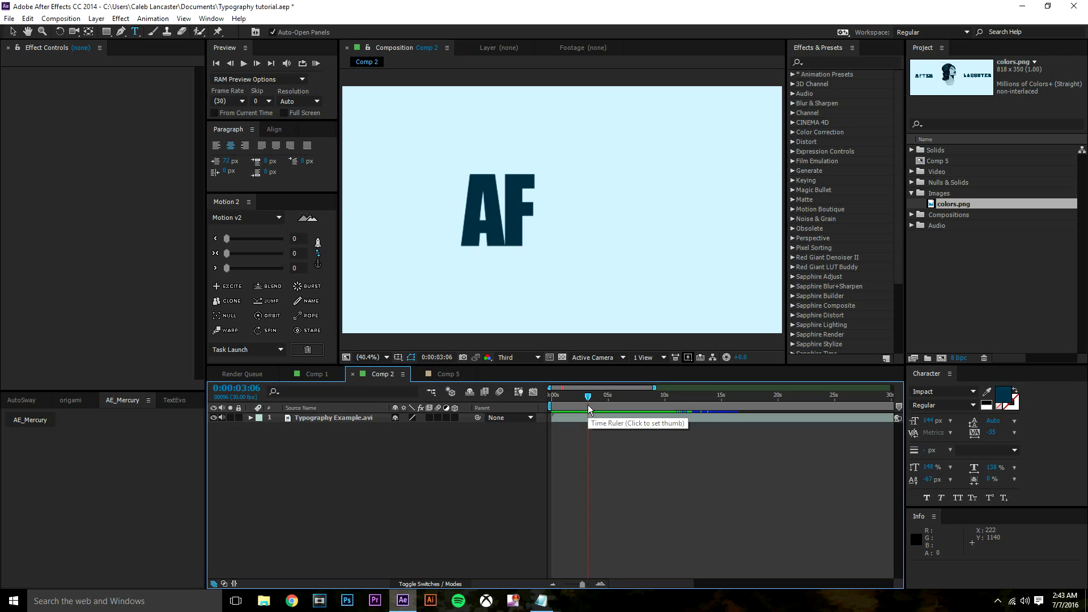
drag(587, 401, 587, 415)
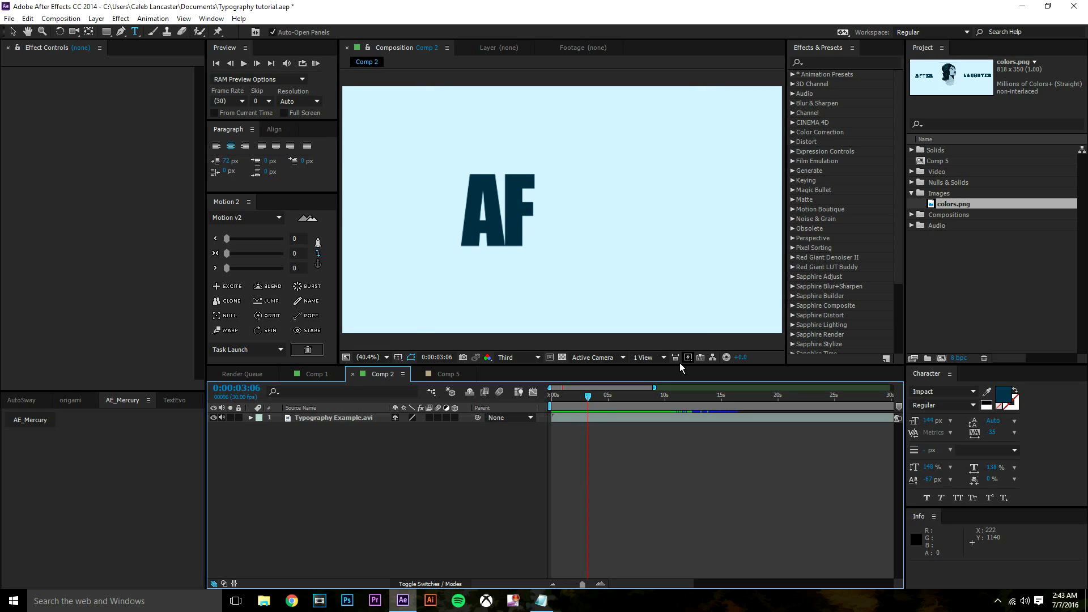
- Step frame by frame through Comp 2's AF to AFTER transition to examine the shake and background flash
key(space)
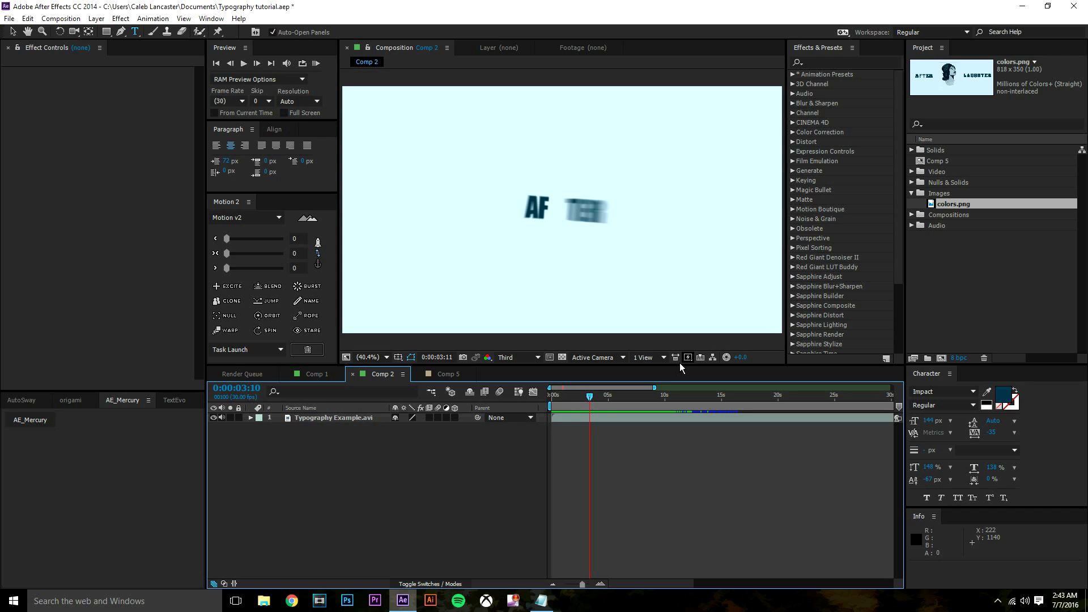
key(Page_Down)
key(Page_Down)
key(Page_Down)
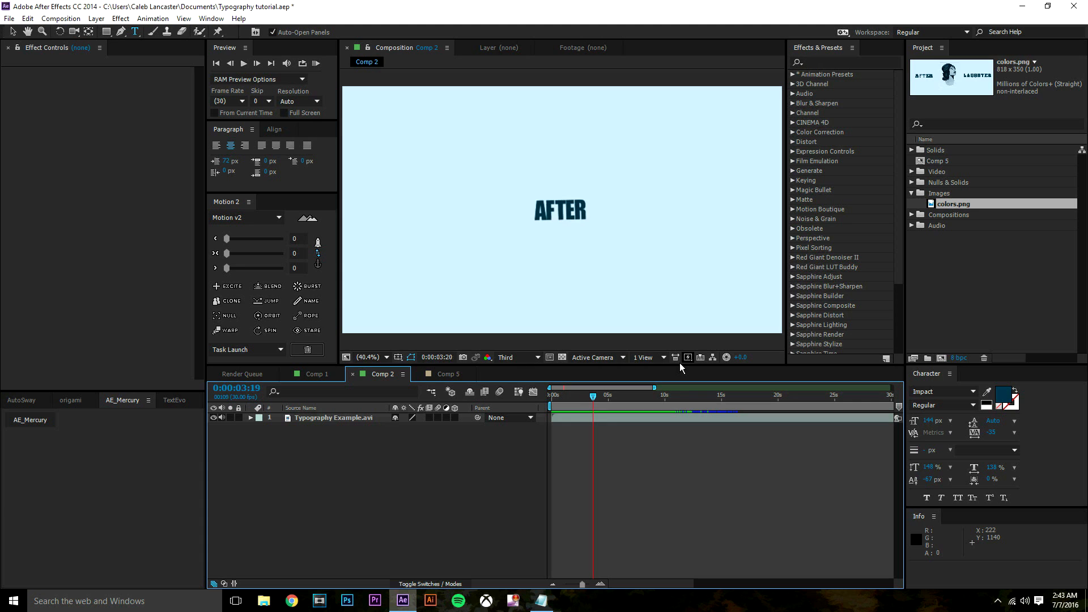
key(Page_Up)
key(Page_Up)
key(Page_Up)
key(Page_Up)
key(Page_Up)
key(Page_Up)
key(Page_Up)
key(Page_Up)
key(Page_Up)
key(Page_Down)
key(Page_Down)
key(Page_Down)
key(Page_Down)
key(Page_Down)
key(Page_Down)
key(Page_Down)
key(Page_Down)
key(Page_Down)
key(Page_Down)
key(Page_Down)
key(Page_Down)
key(Page_Down)
key(Page_Down)
key(Page_Down)
key(Page_Down)
key(Page_Down)
key(Page_Down)
key(Page_Down)
key(Page_Down)
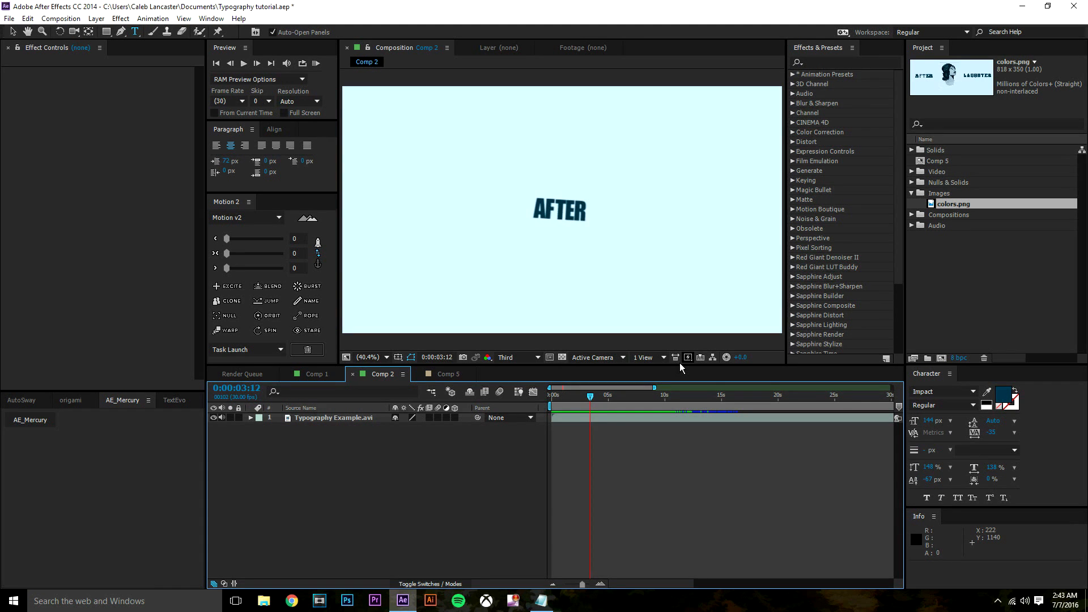
key(Page_Up)
key(Page_Up)
key(Page_Up)
key(Page_Up)
key(Page_Up)
key(Page_Up)
key(Page_Up)
key(Page_Up)
key(Page_Up)
key(Page_Up)
key(Page_Up)
key(Page_Up)
key(Page_Up)
key(Page_Up)
key(Page_Up)
key(Page_Up)
key(Page_Up)
key(Page_Up)
key(Page_Up)
key(Page_Up)
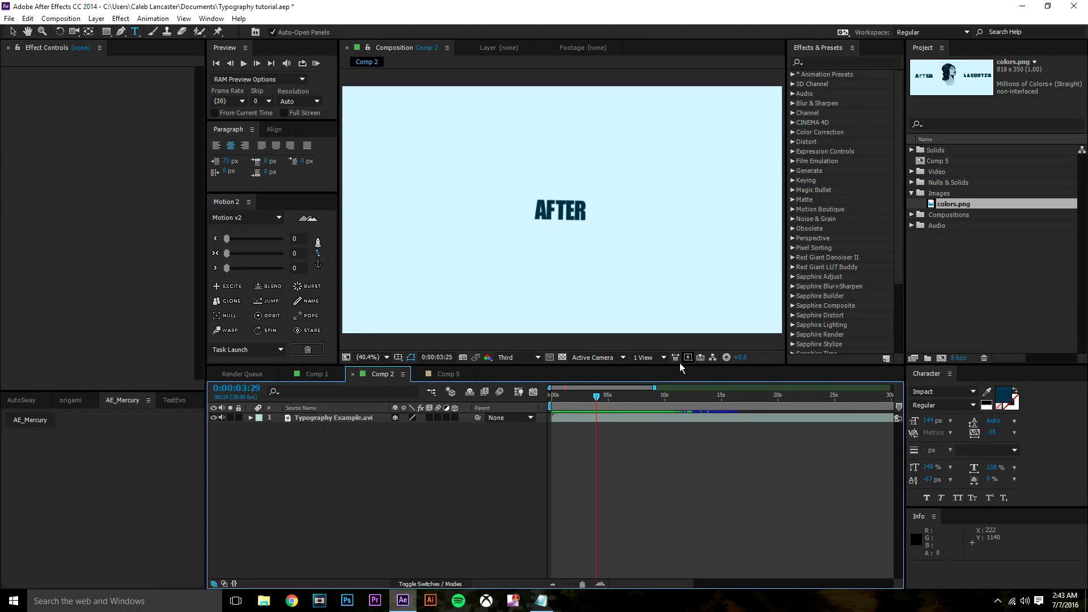
key(Page_Down)
key(Page_Down)
key(Page_Down)
key(Page_Down)
key(Page_Down)
key(Page_Down)
key(Page_Down)
key(Page_Down)
key(Page_Down)
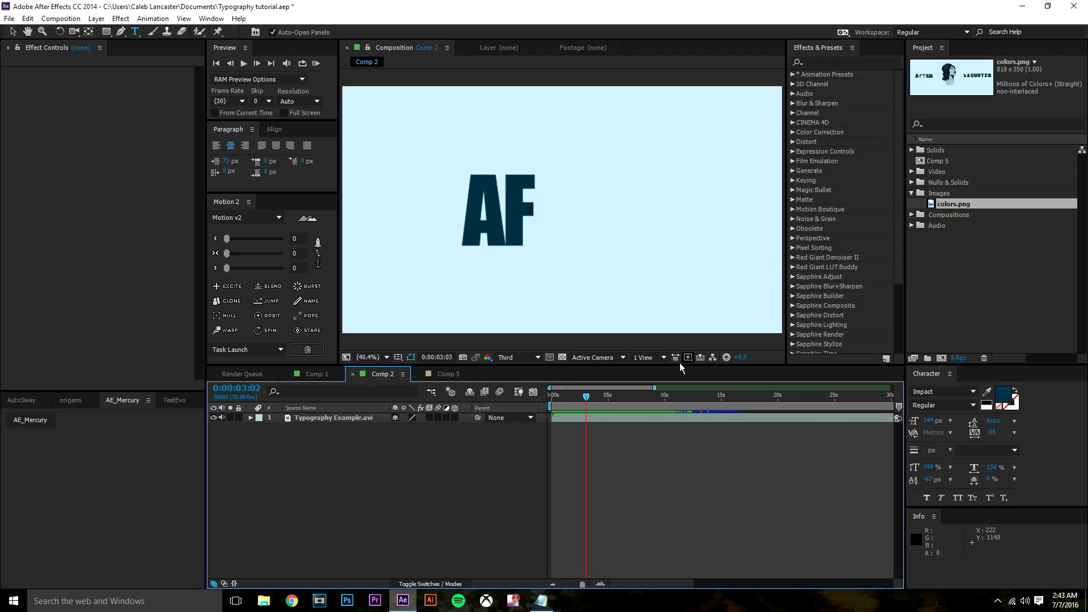
key(Page_Up)
key(Page_Up)
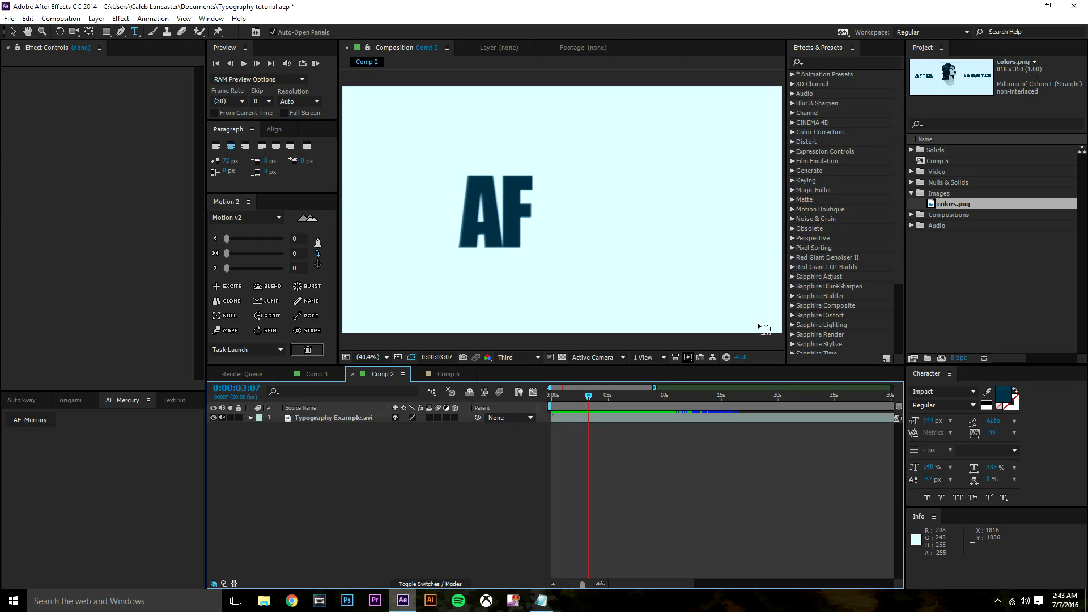
scroll(825, 306, down, 3)
scroll(830, 275, up, 3)
key(Page_Up)
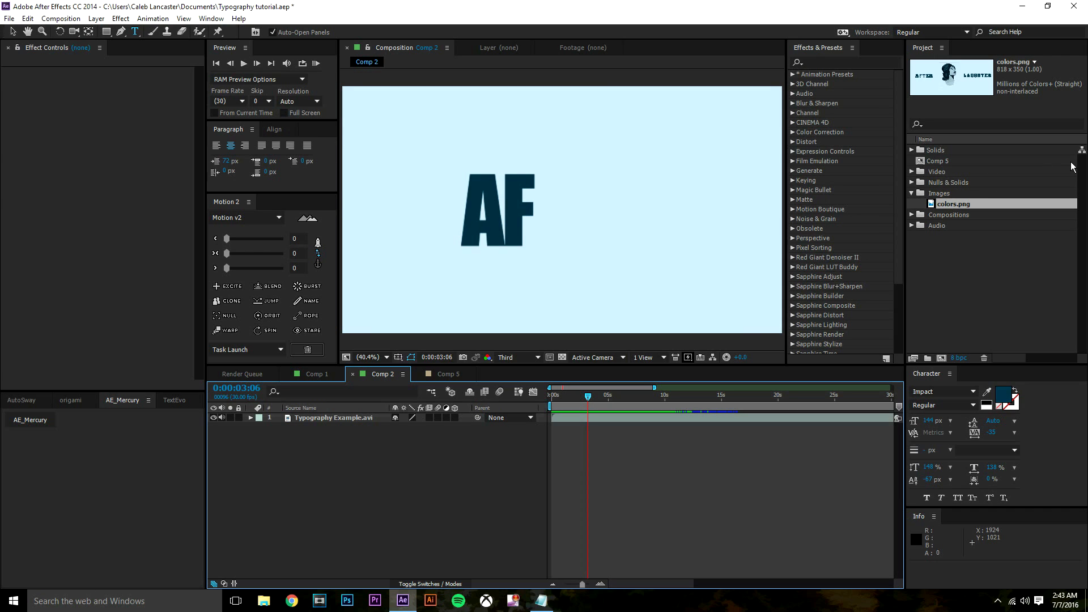
key(Page_Down)
key(Page_Up)
key(Page_Down)
key(Page_Up)
key(Page_Down)
key(Page_Down)
key(Page_Down)
key(Page_Down)
key(Page_Down)
key(Page_Down)
key(Page_Down)
key(Page_Down)
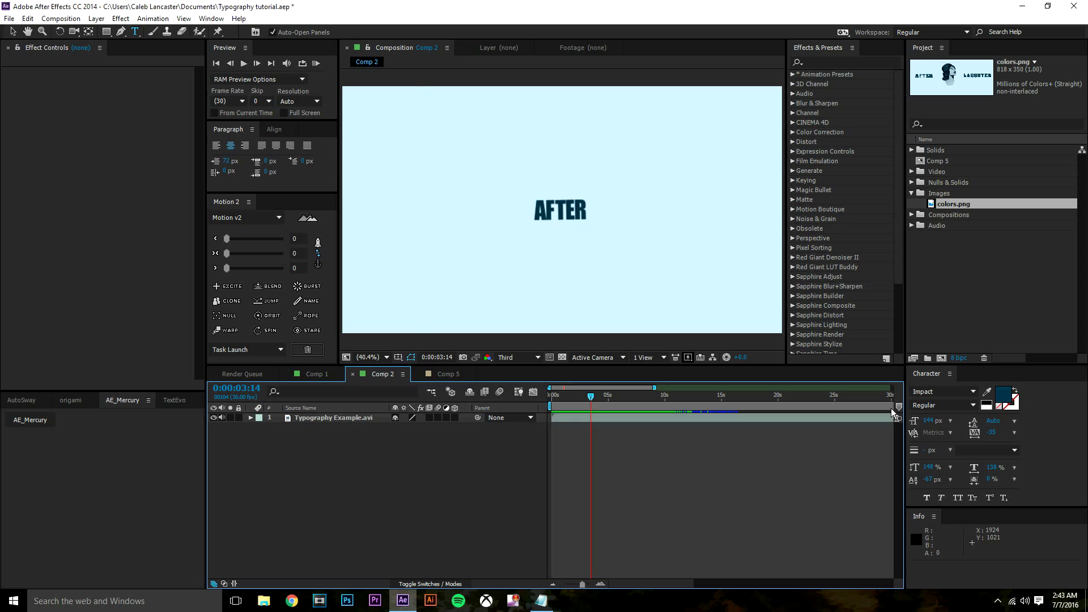
- Play Comp 2 from the start and scrub through the AFTER section again
drag(557, 397, 548, 397)
key(space)
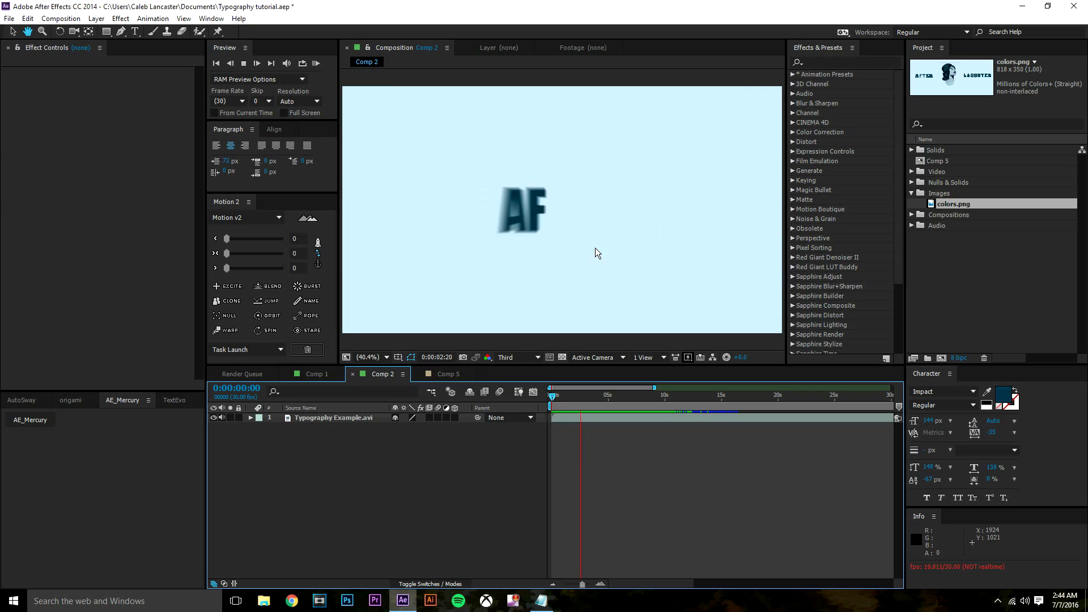
key(space)
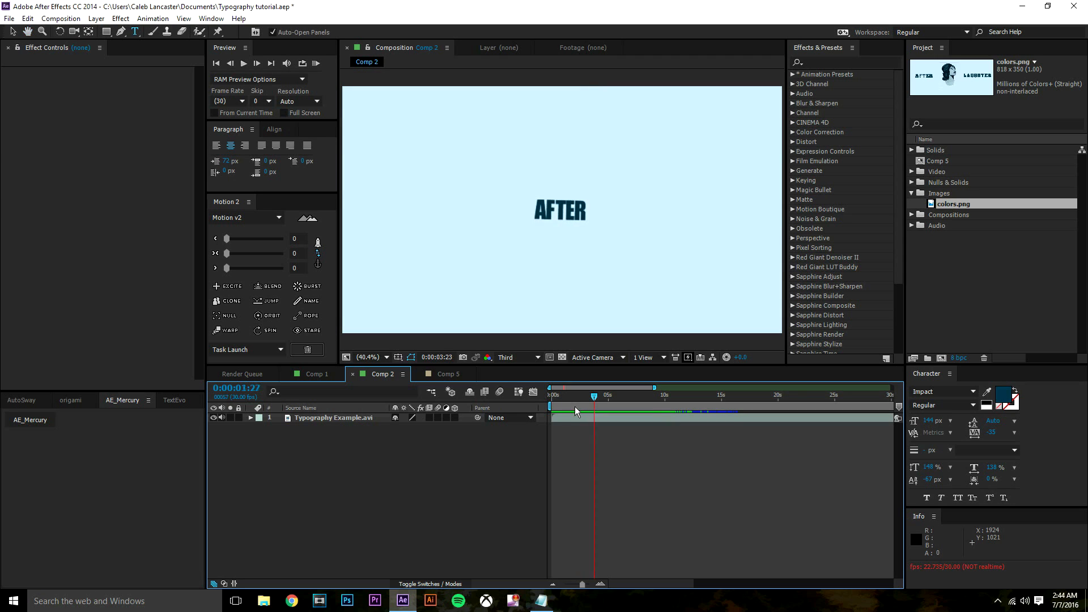
click(579, 409)
drag(579, 409, 594, 427)
- Copy the Adjustment Layer 2 that carries S_Shake and Exposure over the AFTER section in Comp 1
click(326, 377)
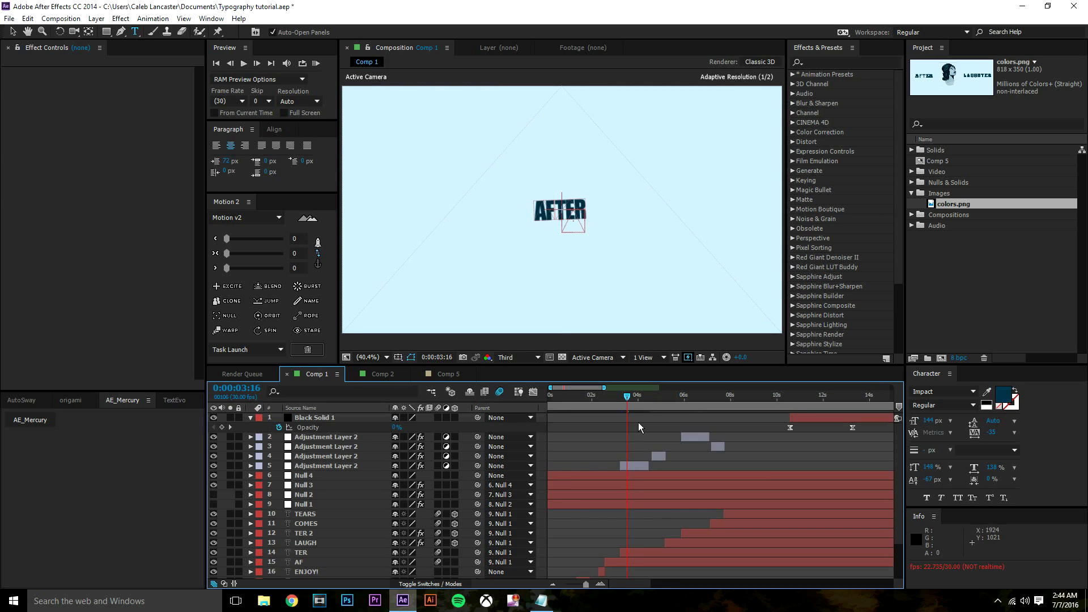
click(371, 466)
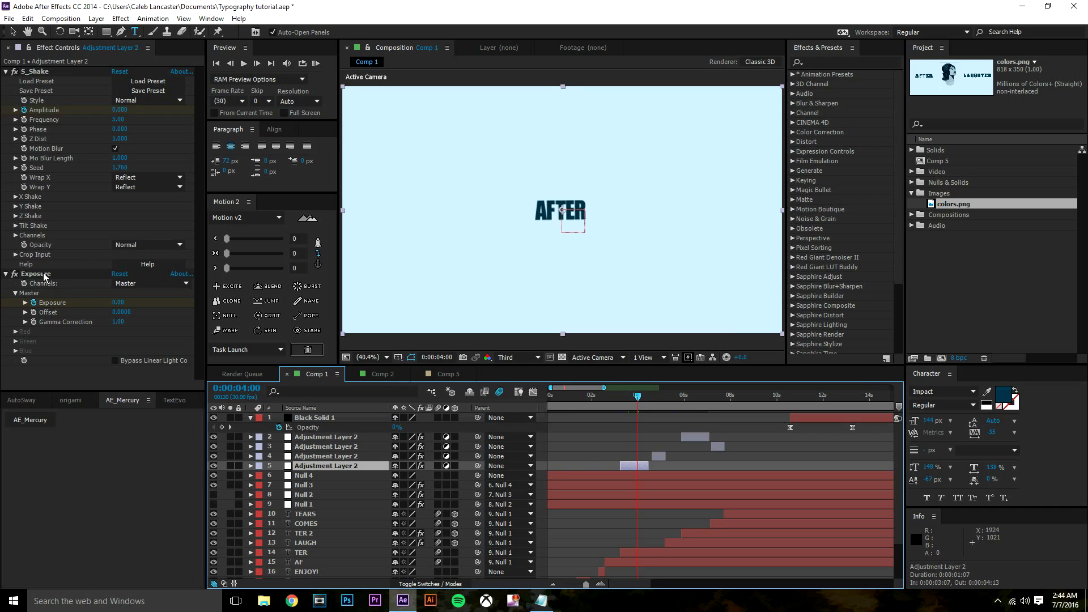
key(ctrl+c)
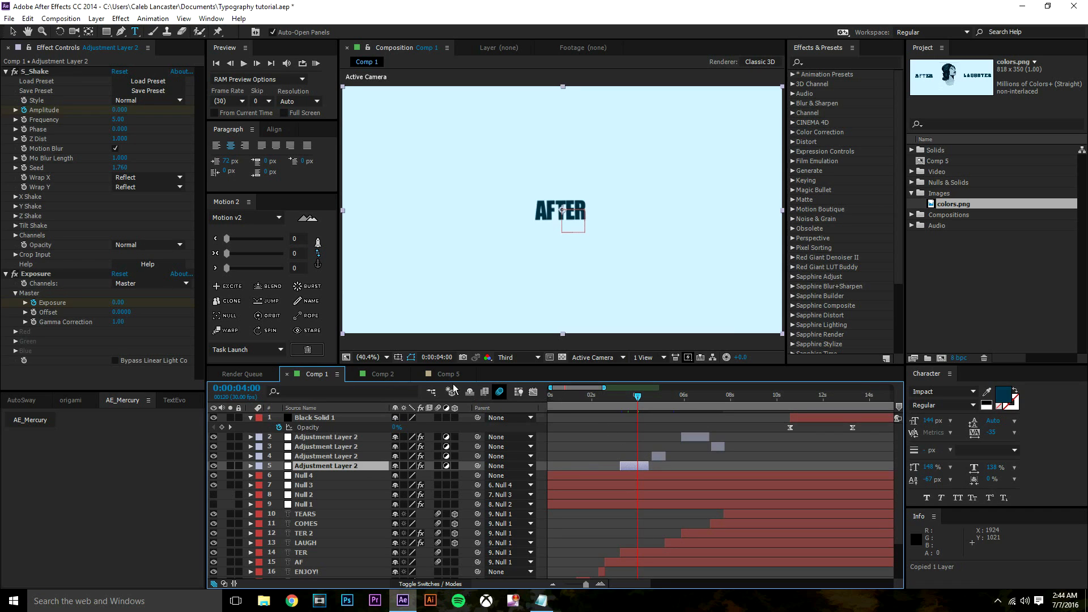
- Paste the adjustment layer above OUT in Comp 5 and shift it to start at 0:00:00:22
click(438, 376)
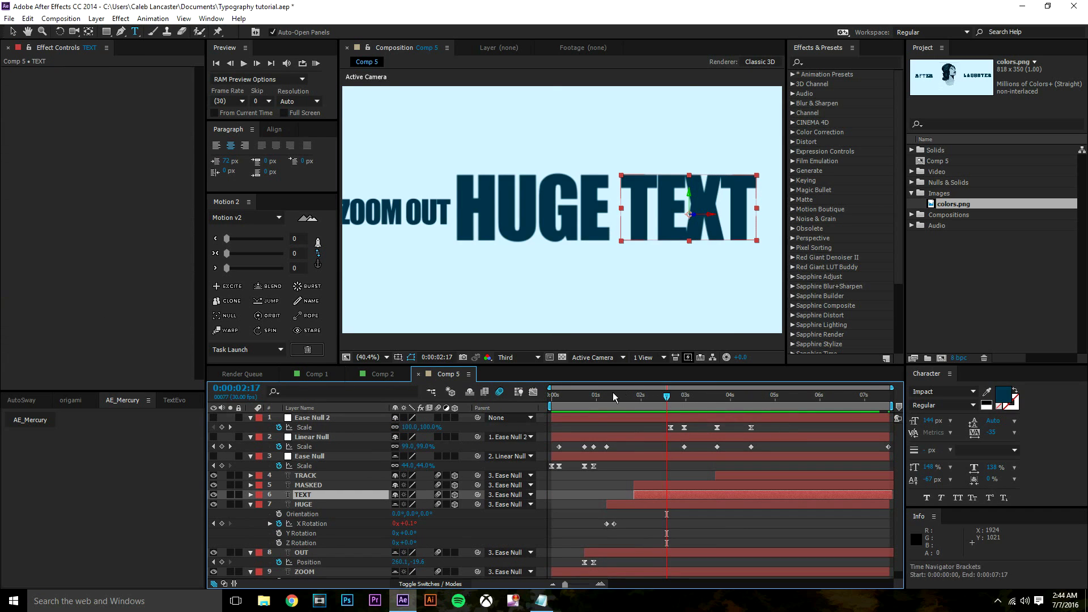
click(597, 396)
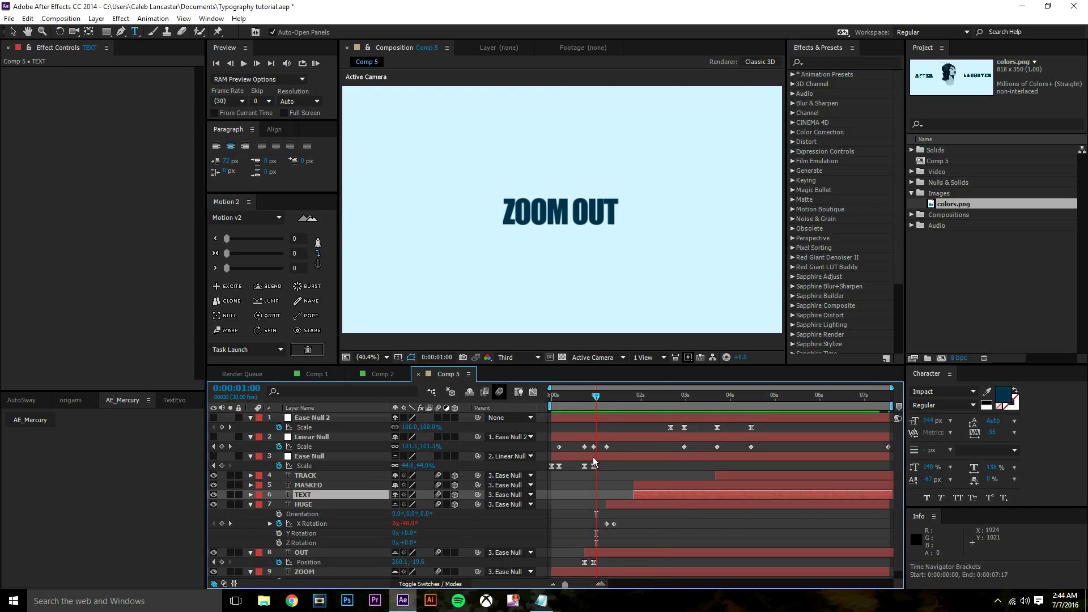
click(580, 400)
drag(579, 400, 584, 406)
click(320, 551)
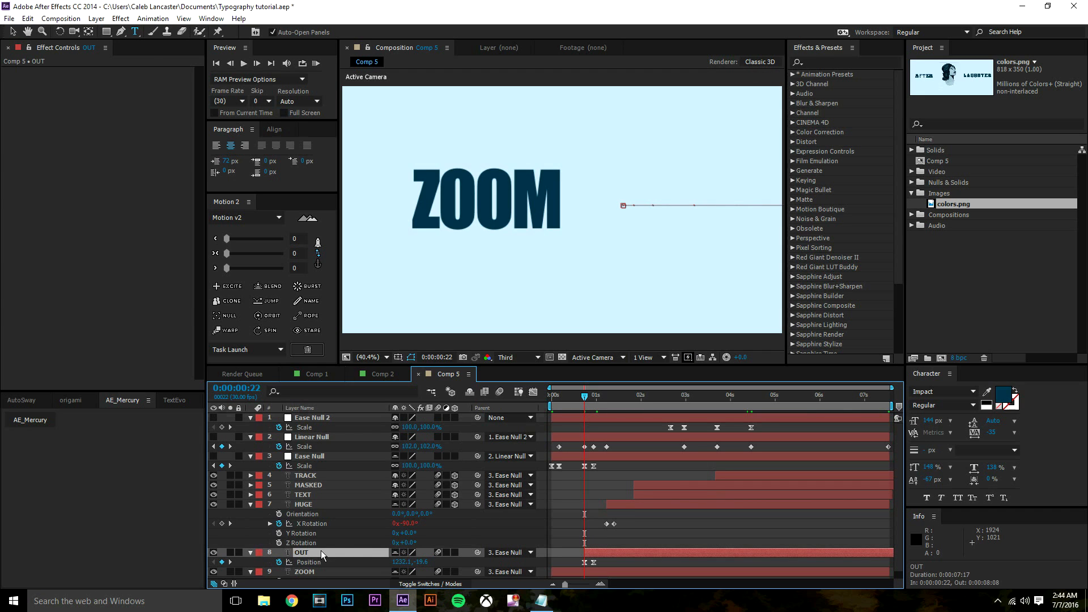
key(ctrl+v)
drag(719, 555, 601, 556)
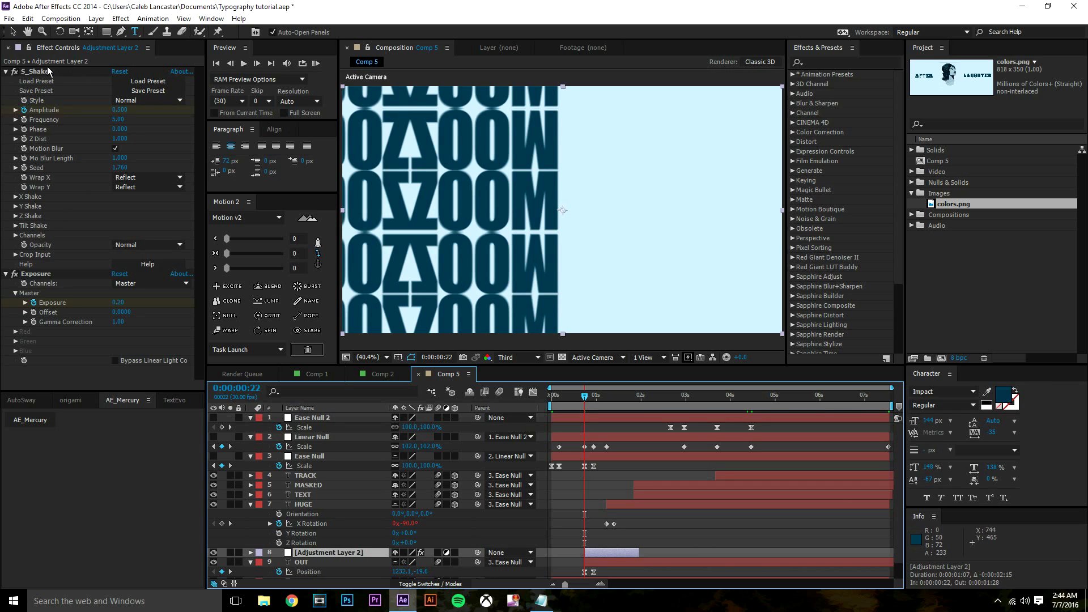
- Set both Wrap X and Wrap Y of the adjustment layer's S_Shake effect to No
click(55, 175)
click(118, 181)
click(131, 189)
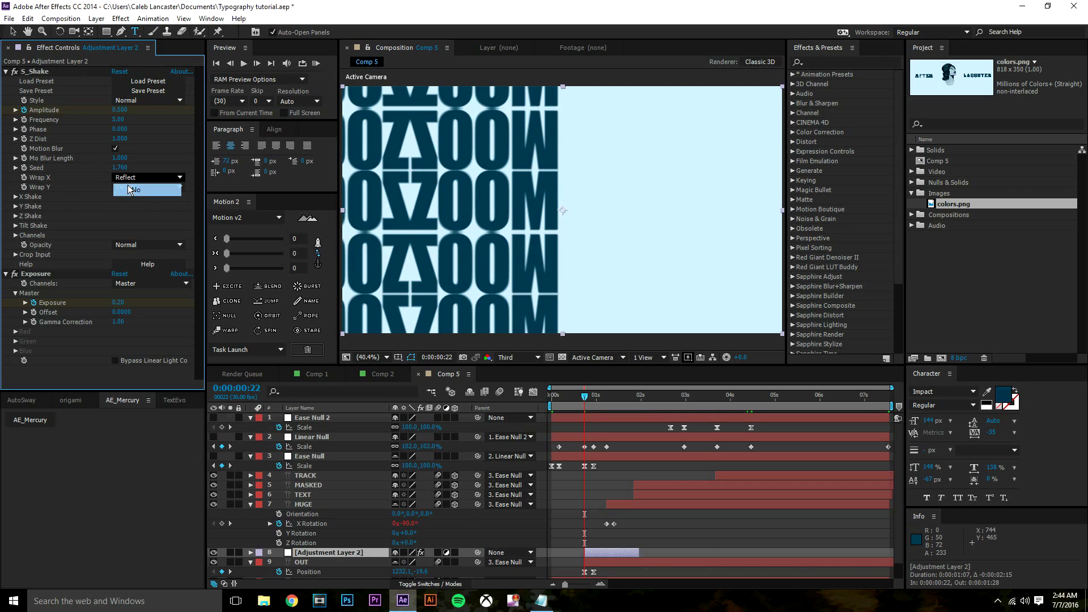
click(134, 187)
click(134, 198)
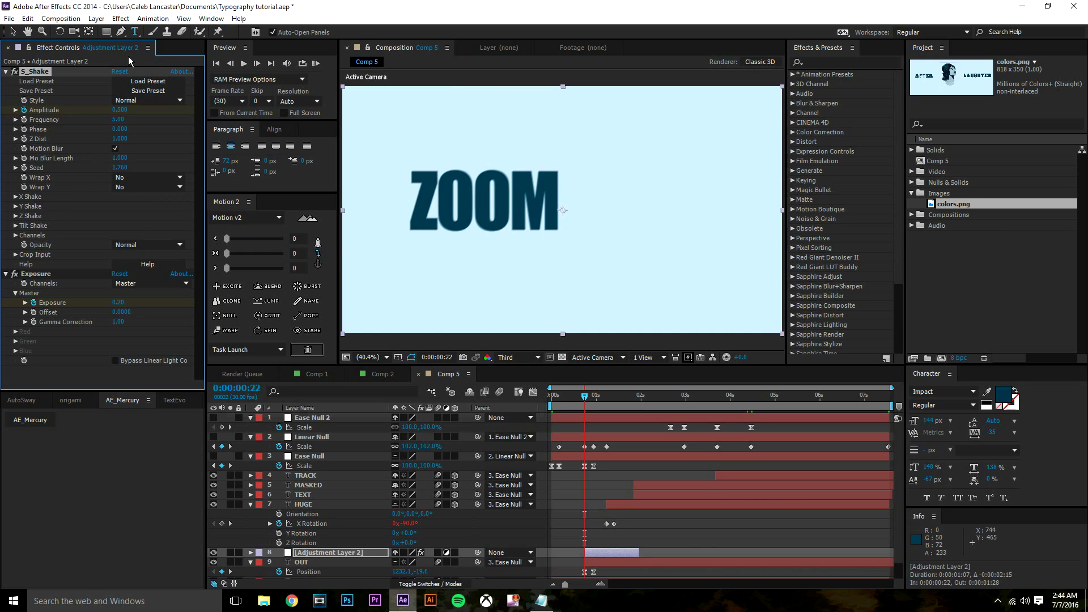
- Preview the ZOOM OUT HUGE section from 0:00:00:13 with and without the adjustment layer
mouse_move(585, 397)
mouse_down()
mouse_move(599, 403)
mouse_move(571, 403)
mouse_up()
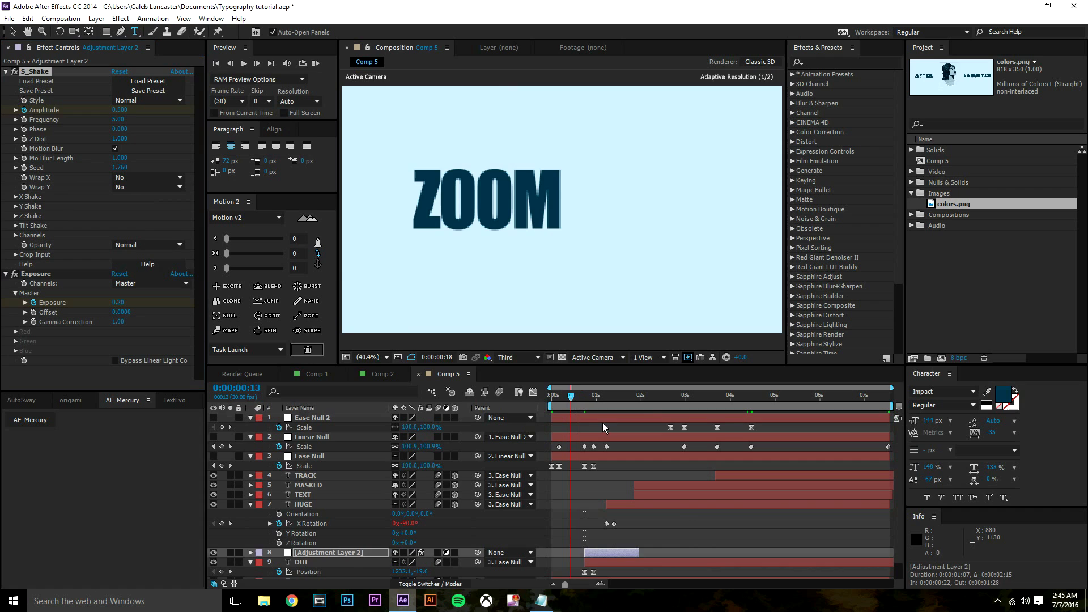
click(685, 523)
key(space)
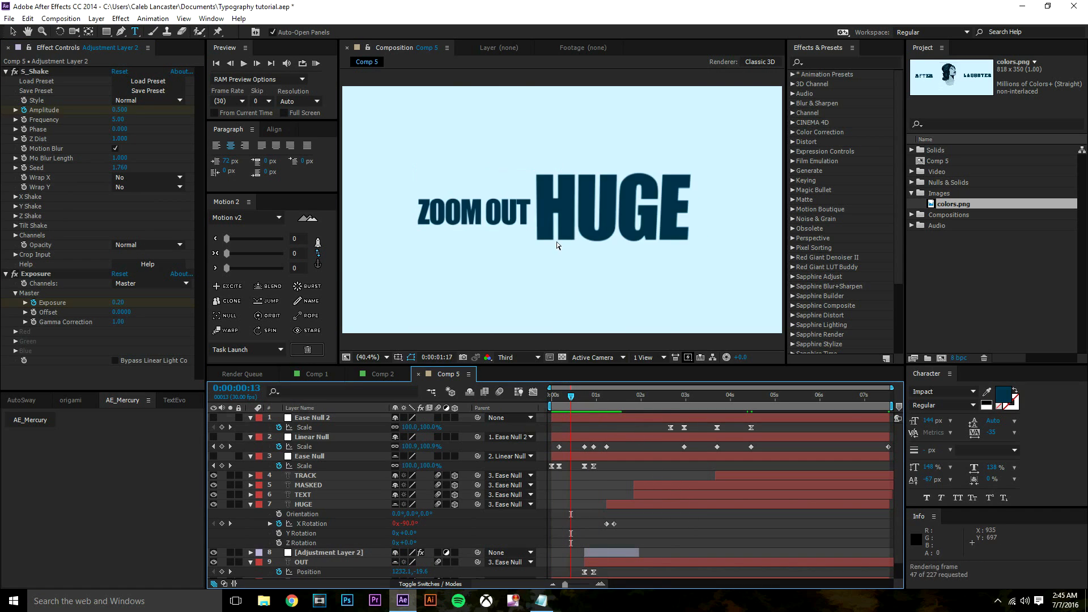
key(space)
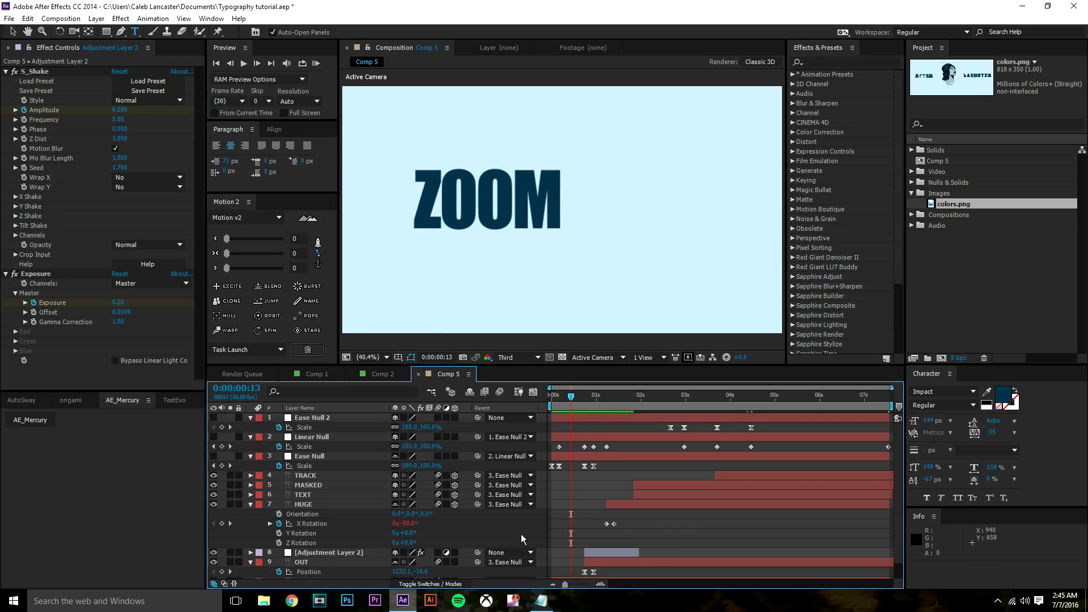
key(space)
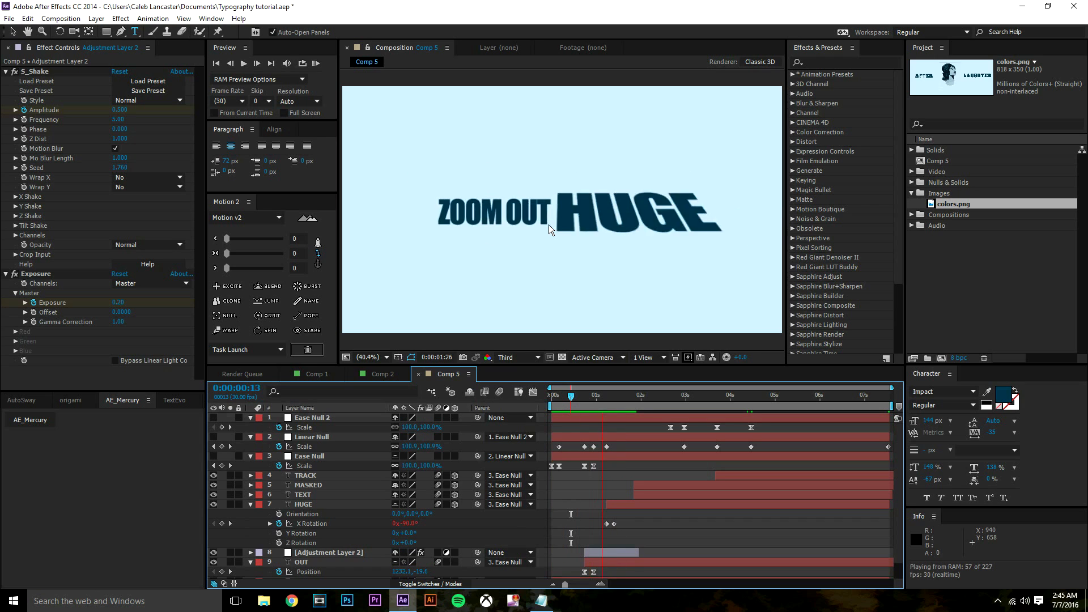
key(space)
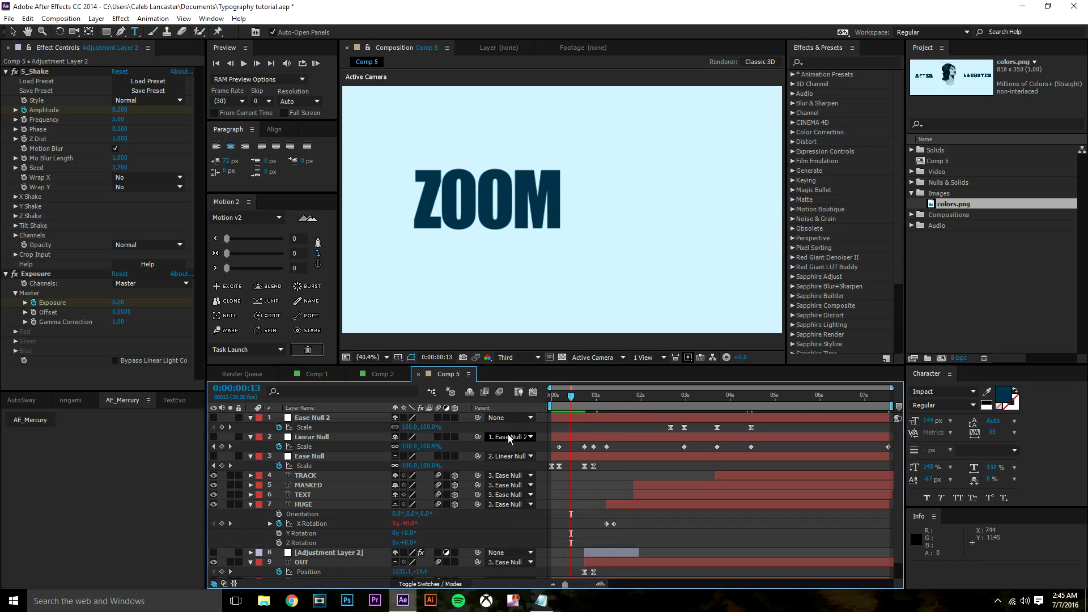
key(space)
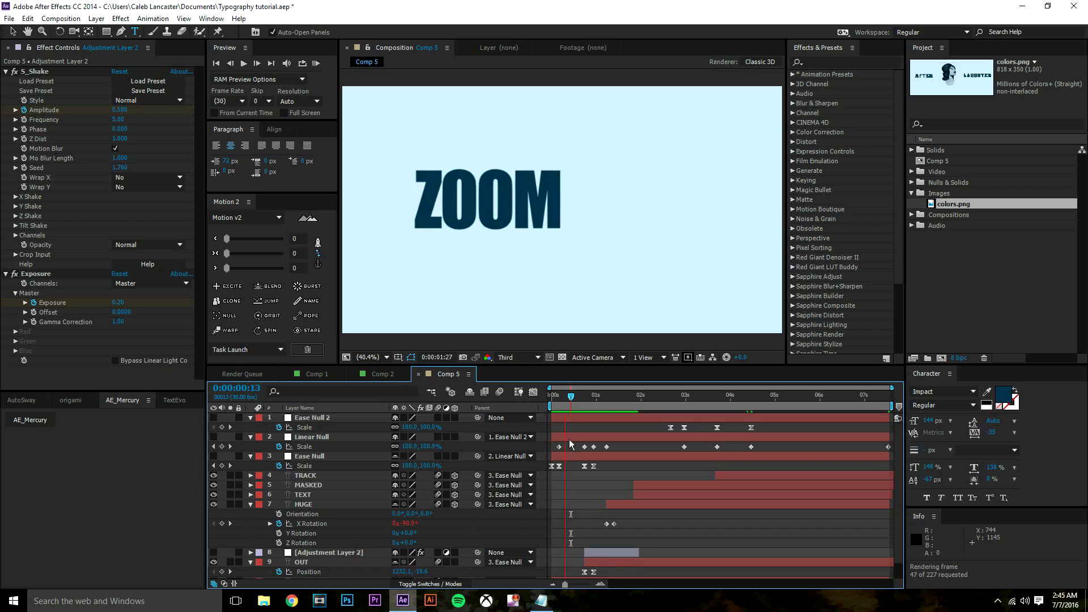
key(space)
- Reveal the adjustment layer's keyframes and set its Exposure keyframe at 0:00:00:22 to 0.3
click(578, 396)
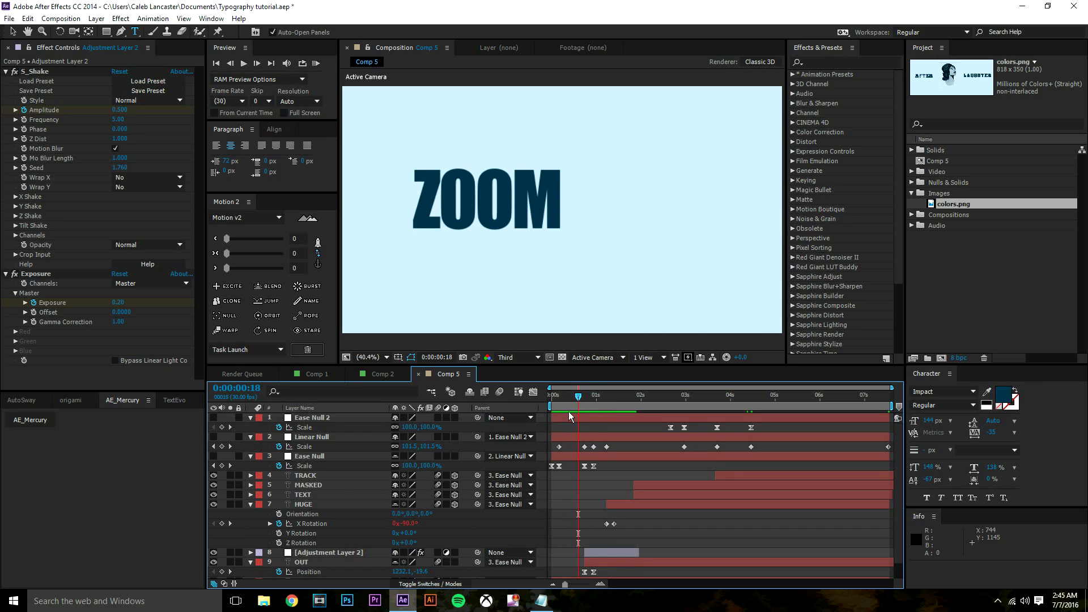
drag(579, 404, 584, 404)
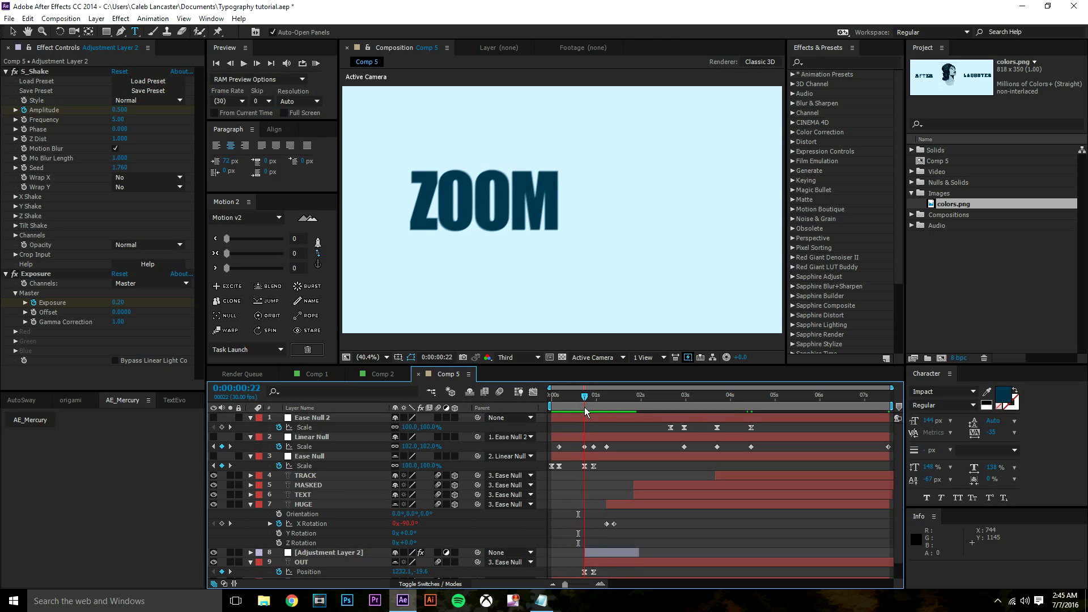
click(591, 554)
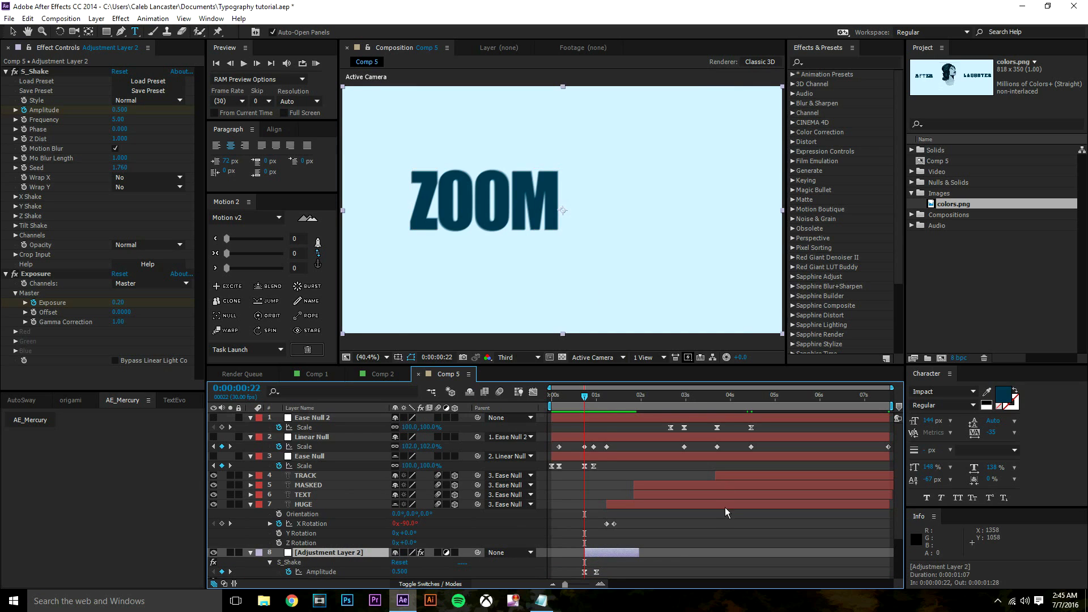
key(u)
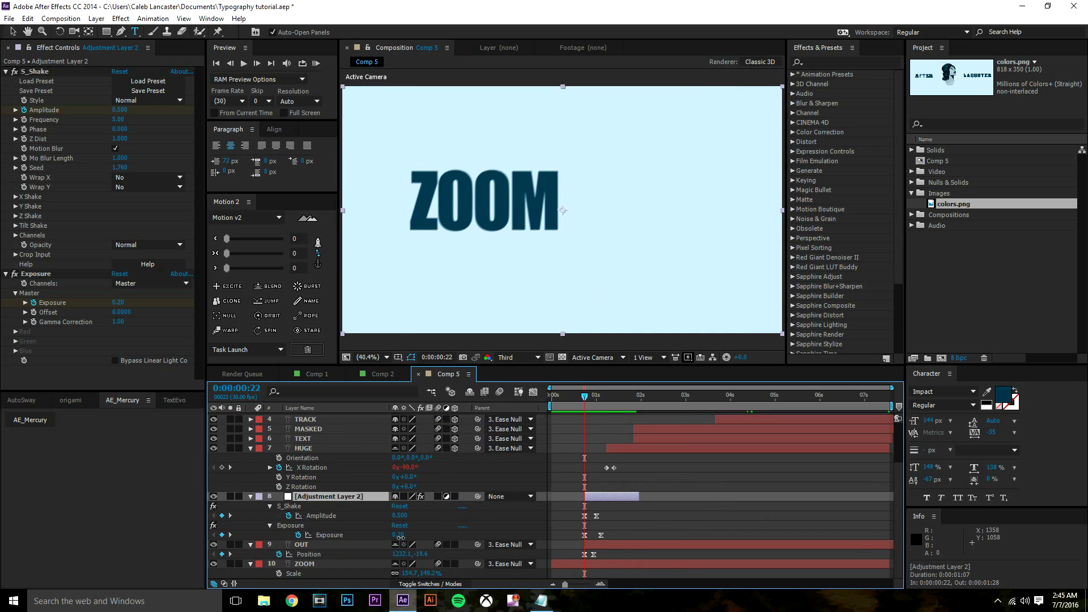
text(0.3)
key(Return)
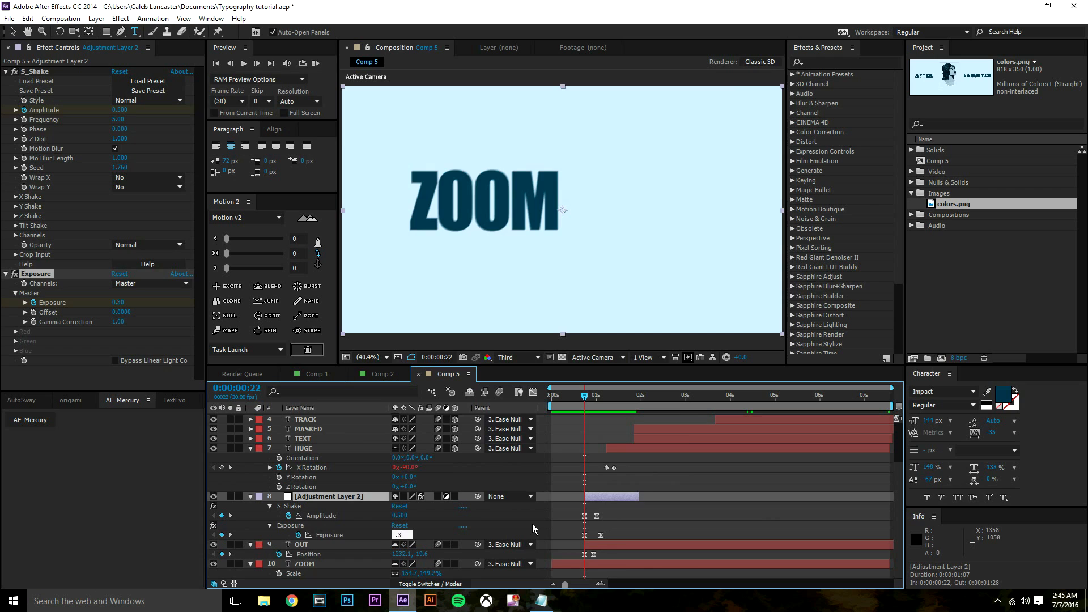
- Preview the ZOOM OUT transition, then compare the frame at 0:00:00:23 with the Exposure effect off and on
click(611, 537)
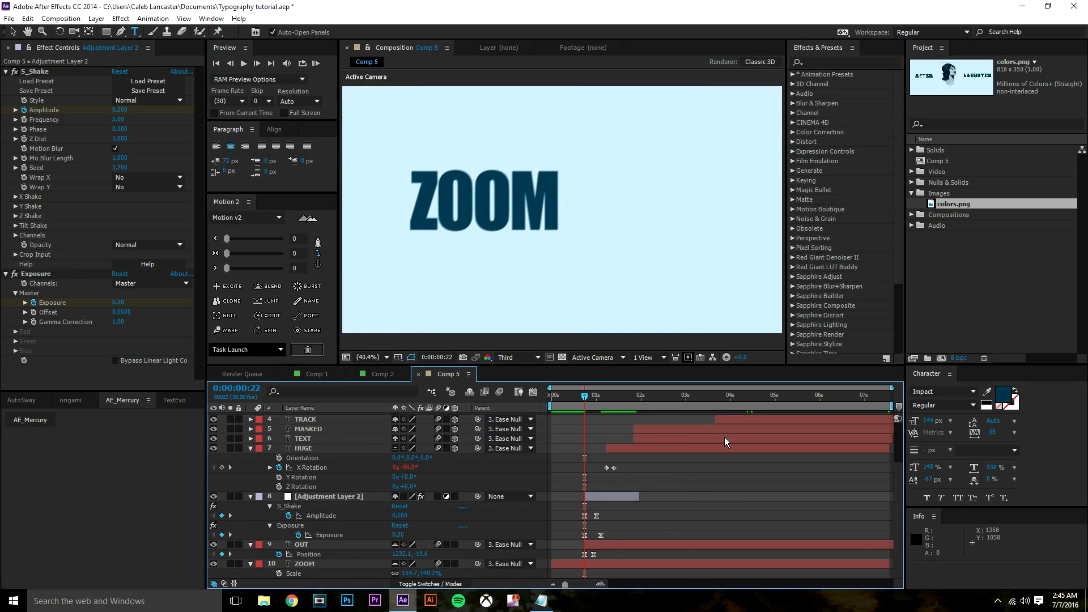
key(space)
drag(595, 401, 583, 426)
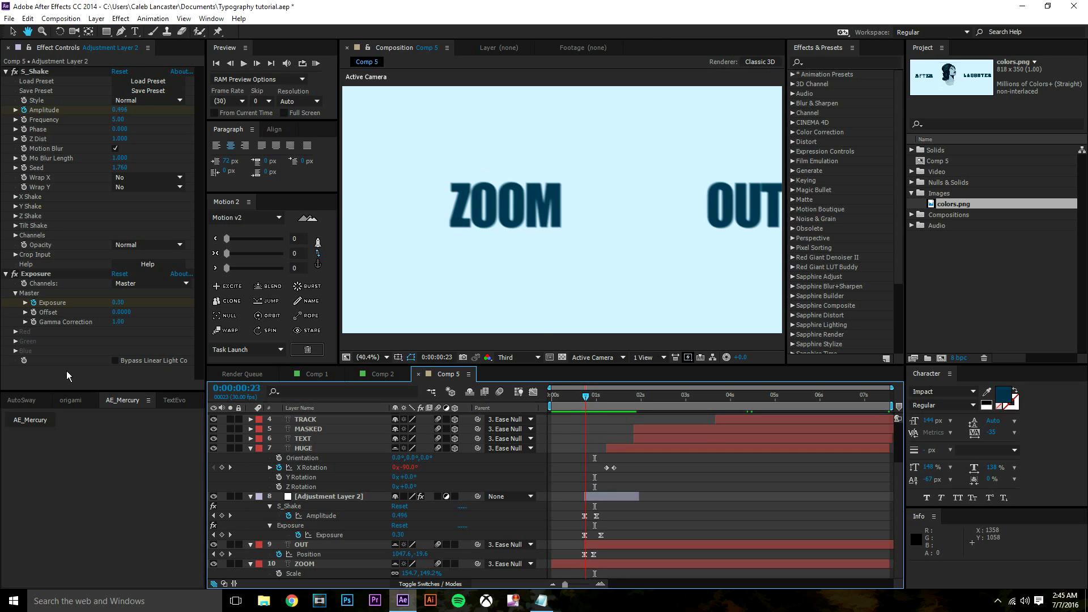
key(ctrl+t)
click(15, 274)
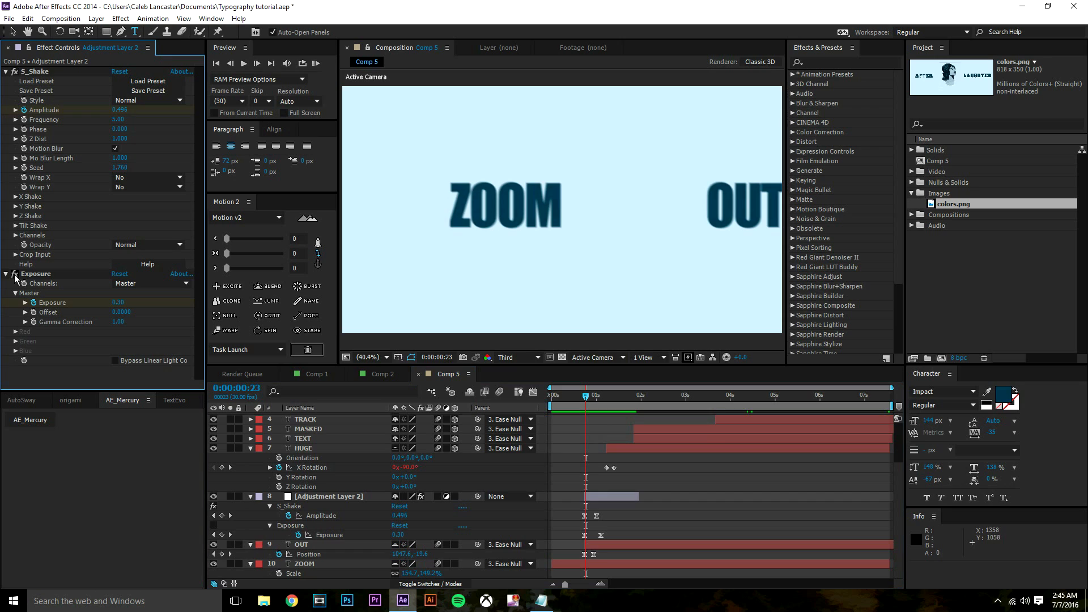
click(15, 274)
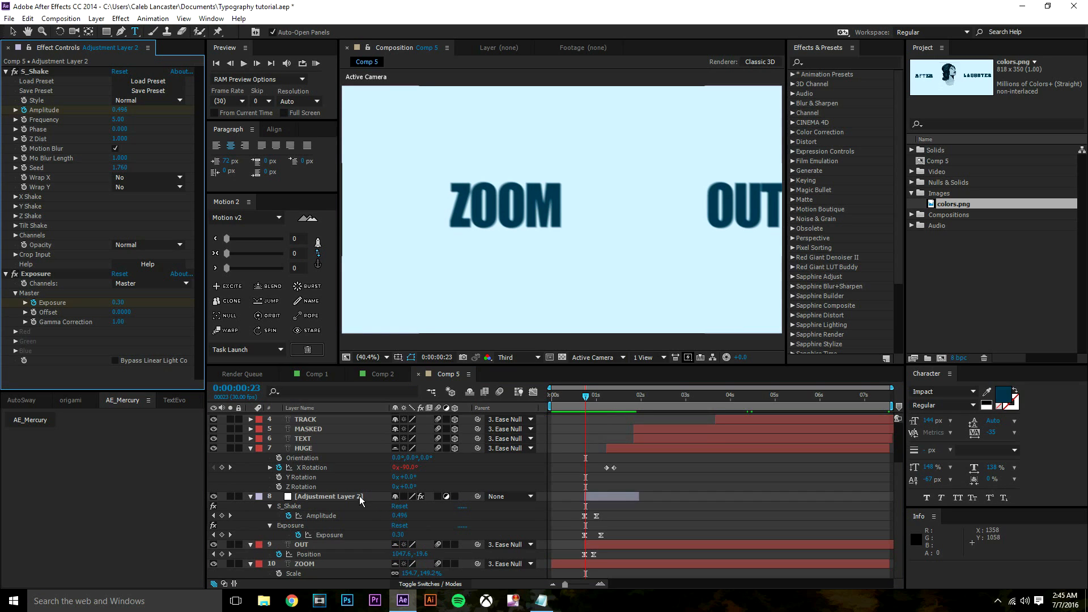
- Move the adjustment layer to the top of Comp 5's layer stack and preview the ZOOM OUT section
drag(361, 500, 363, 416)
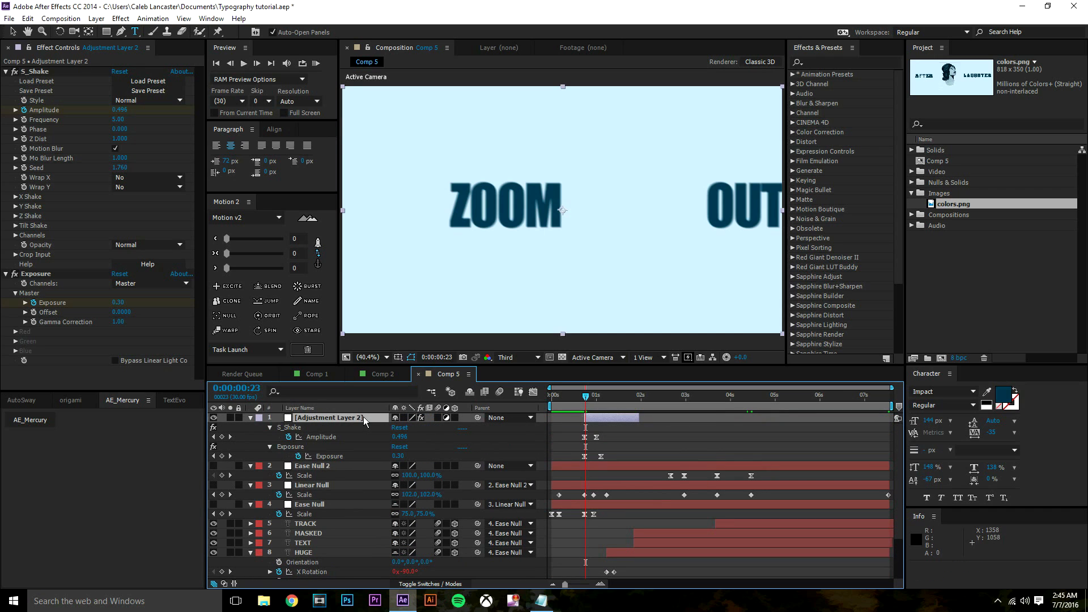
click(631, 454)
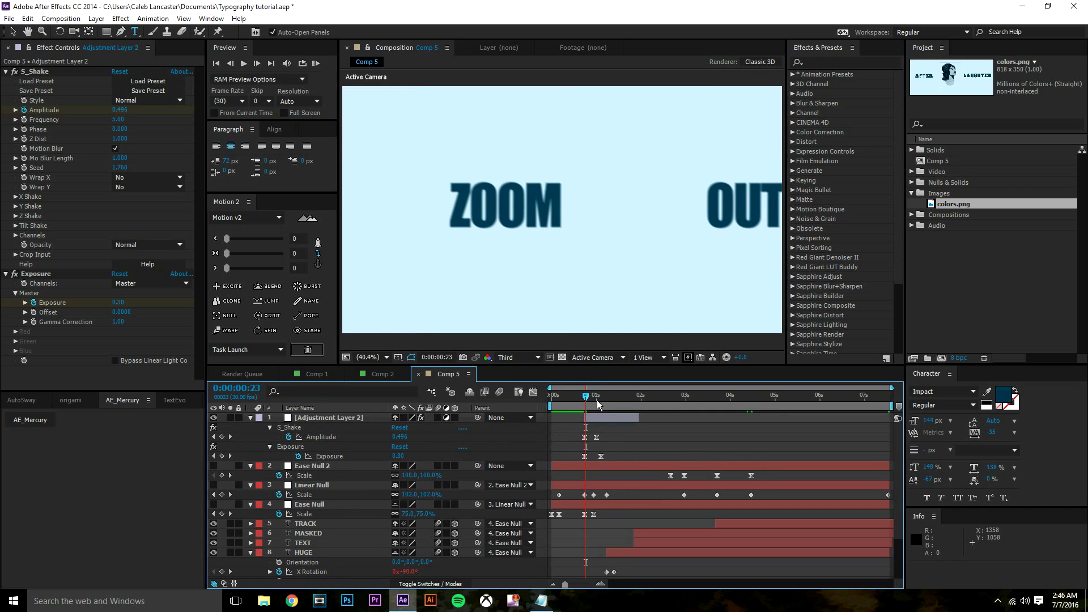
key(space)
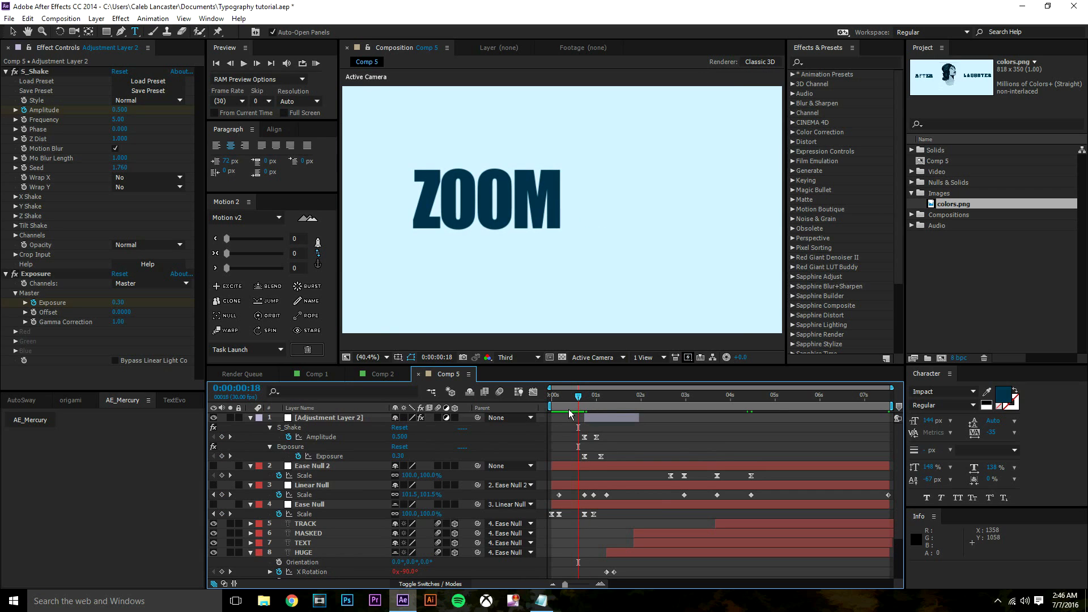
click(575, 400)
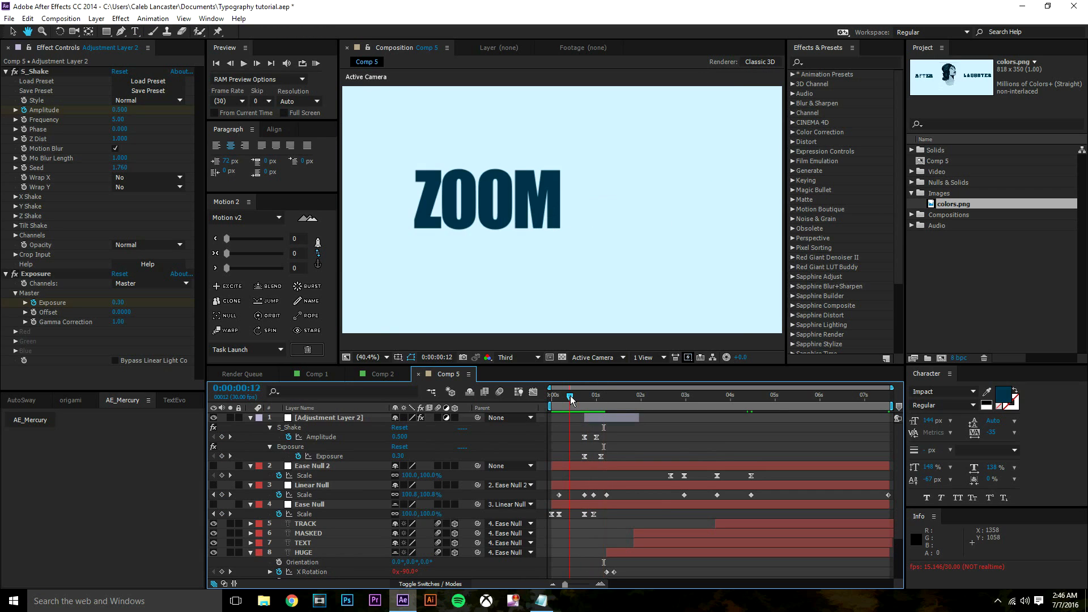
drag(581, 402, 601, 414)
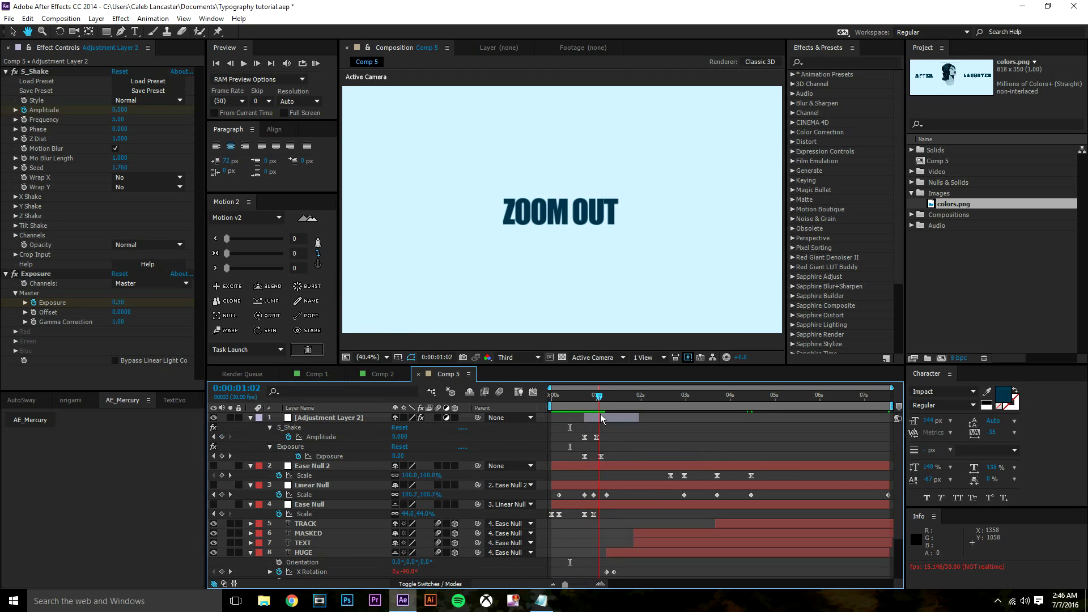
key(ctrl+t)
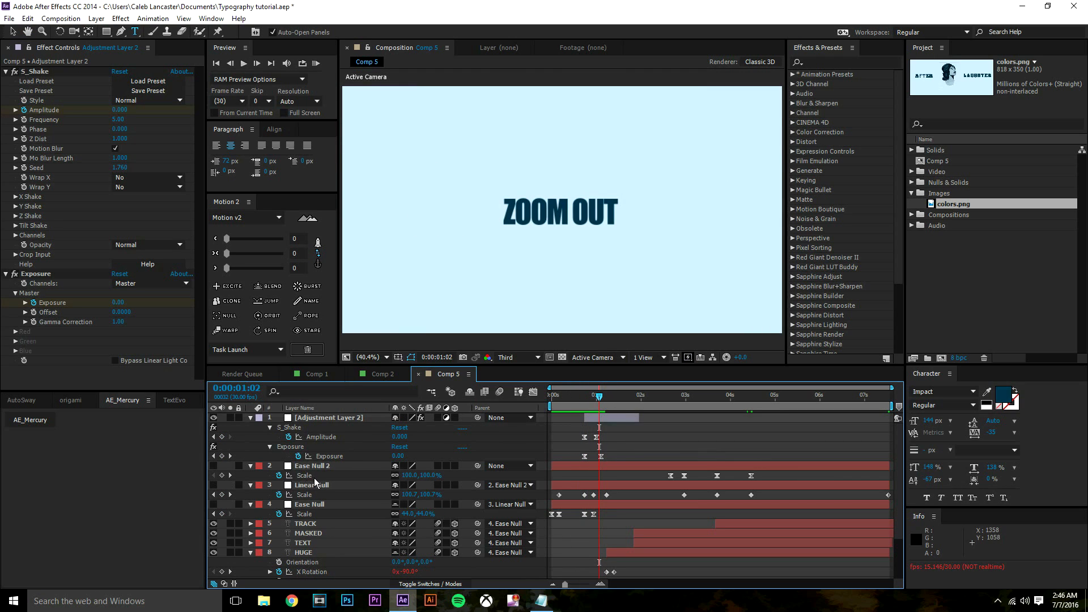
- Reveal the Rotation property of Ease Null and set its first keyframe at 0:00:00:21
click(318, 505)
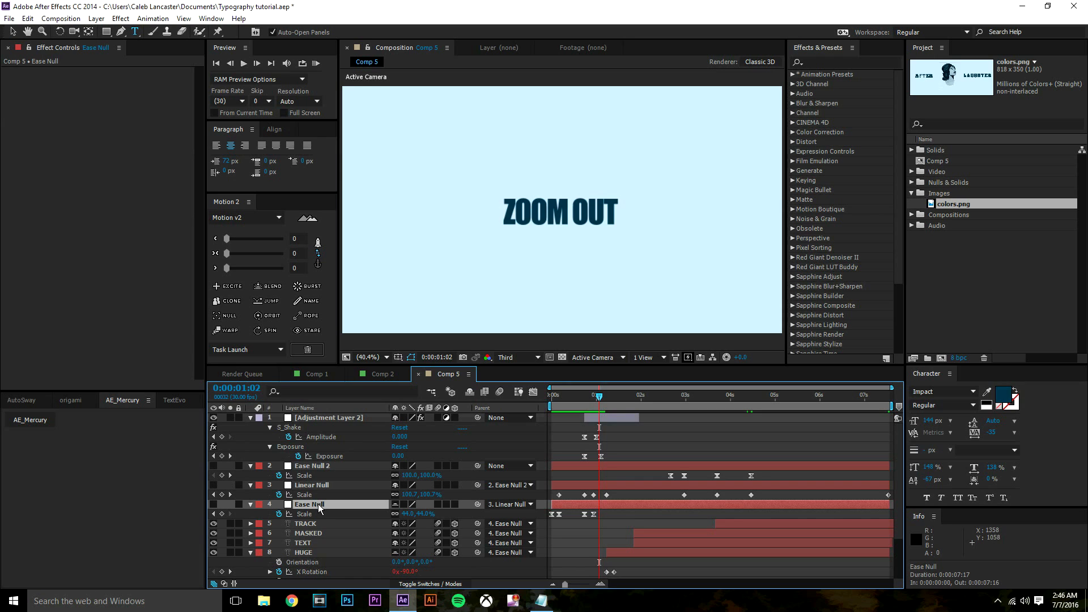
key(r)
drag(608, 404, 583, 405)
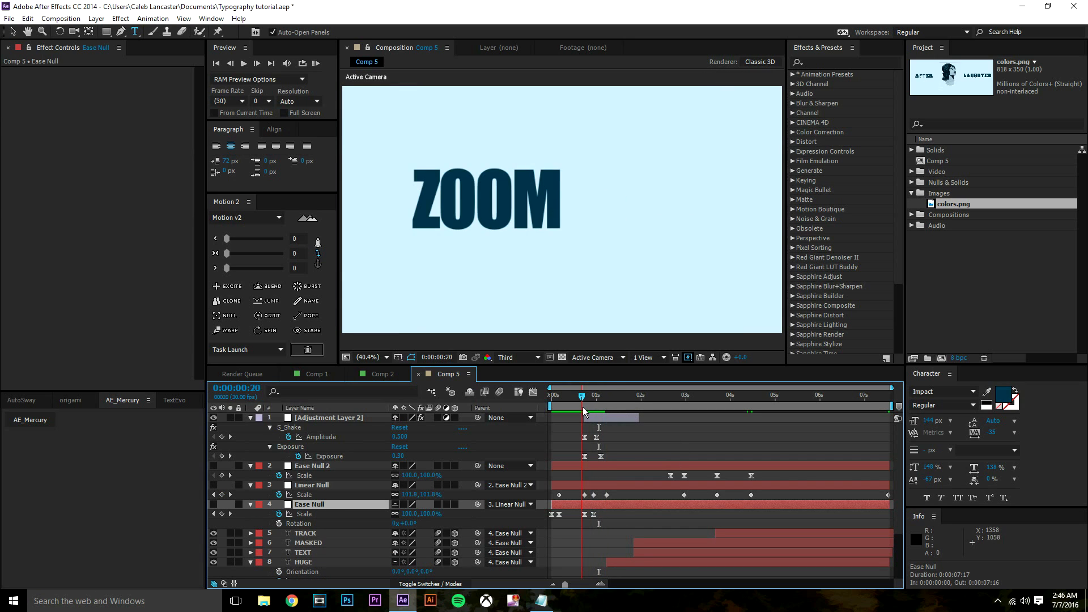
scroll(570, 522, up, 3)
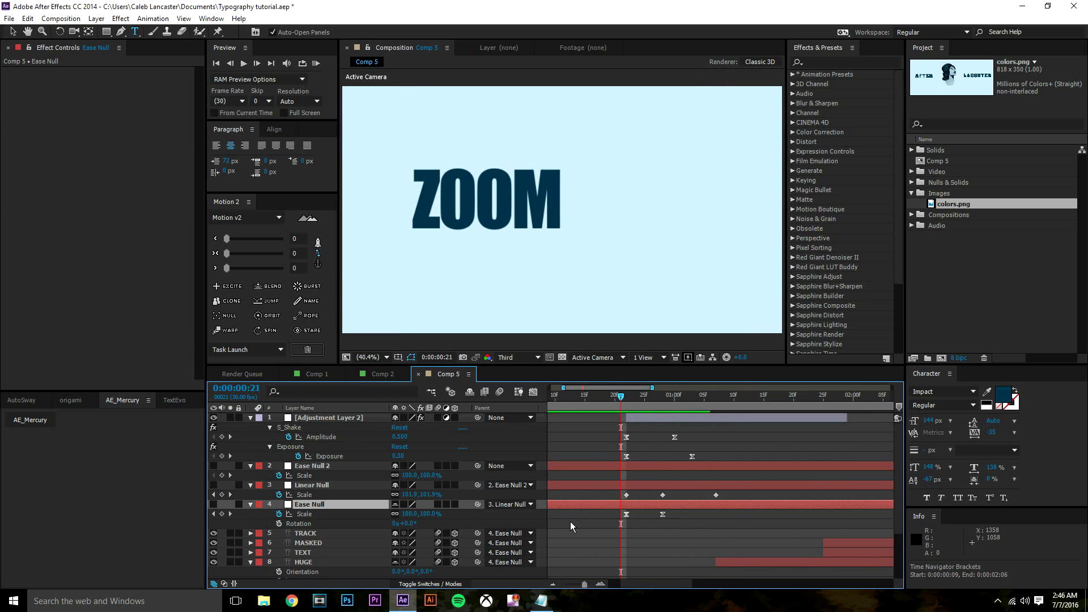
click(280, 525)
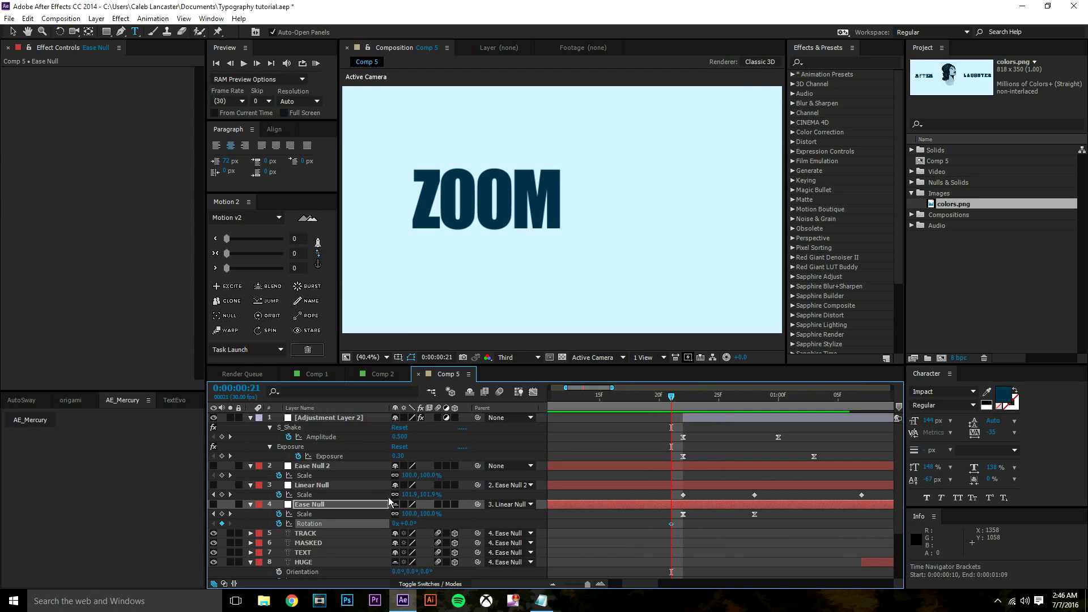
click(542, 601)
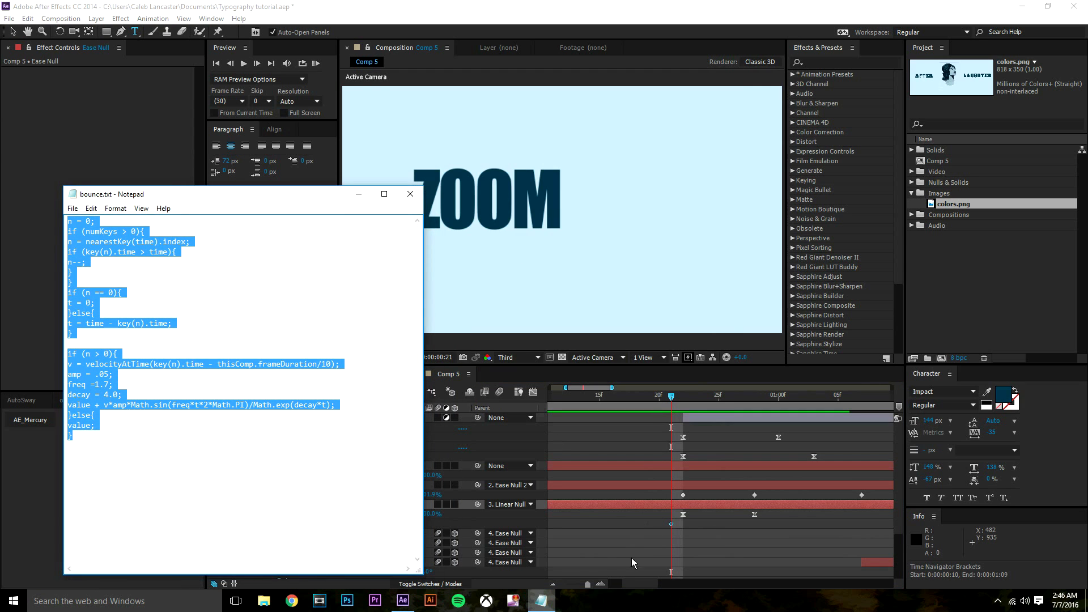
key(alt+Tab)
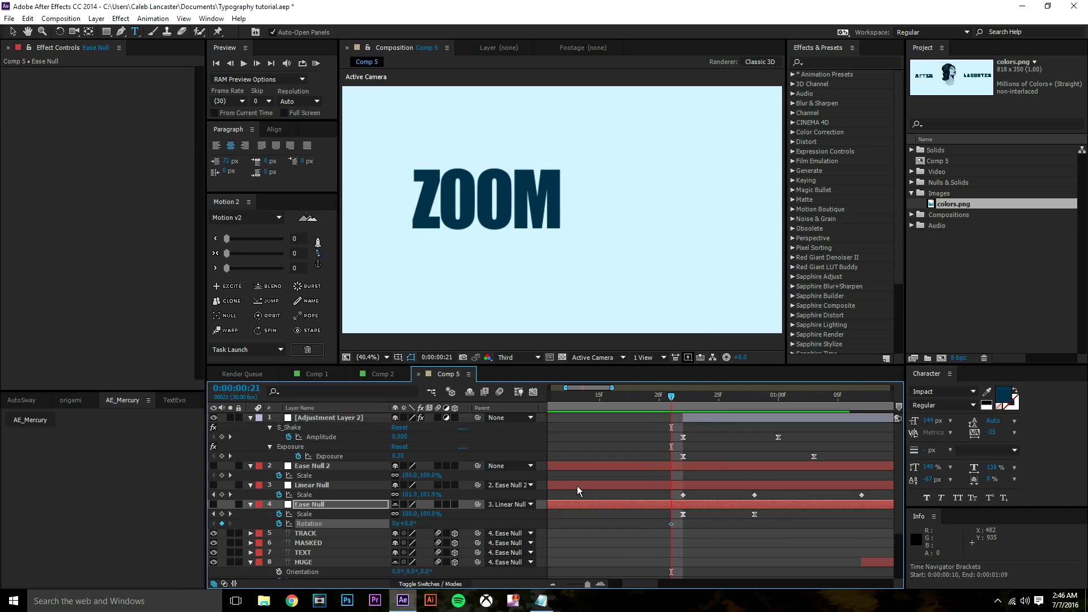
- Keyframe Ease Null's Rotation to 4° at 0:00:00:24 and back to 0° at 0:00:00:28
key(space)
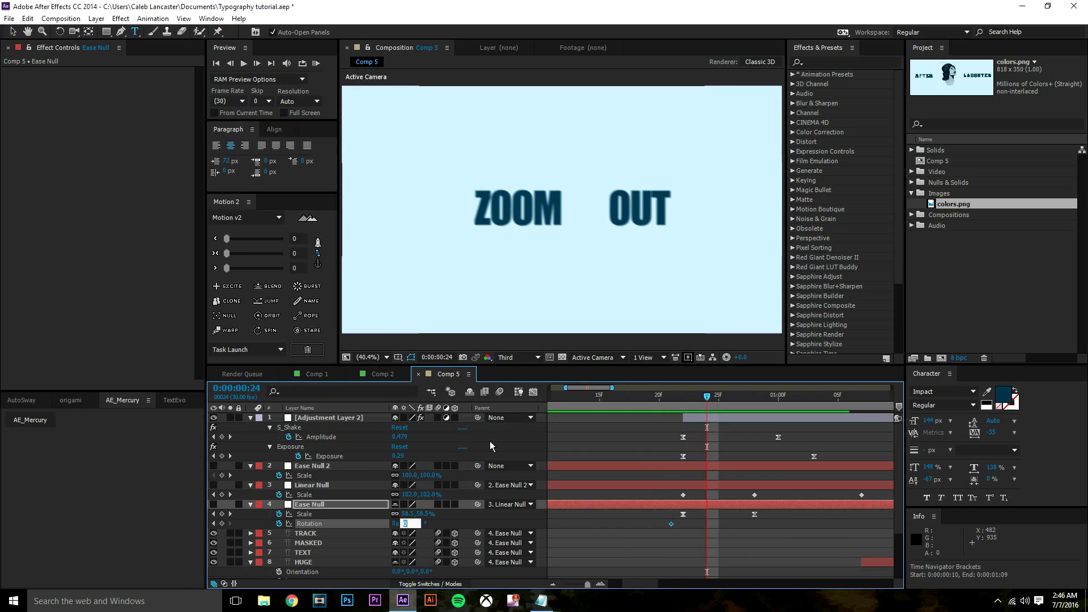
key(Return)
key(Page_Down)
key(Page_Down)
key(Page_Down)
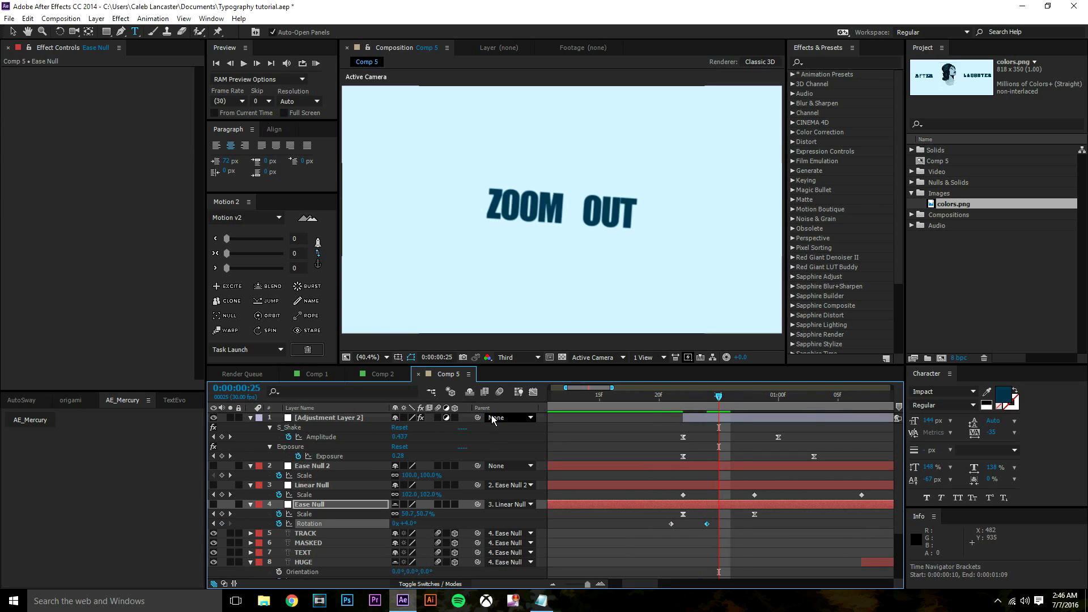
key(Page_Down)
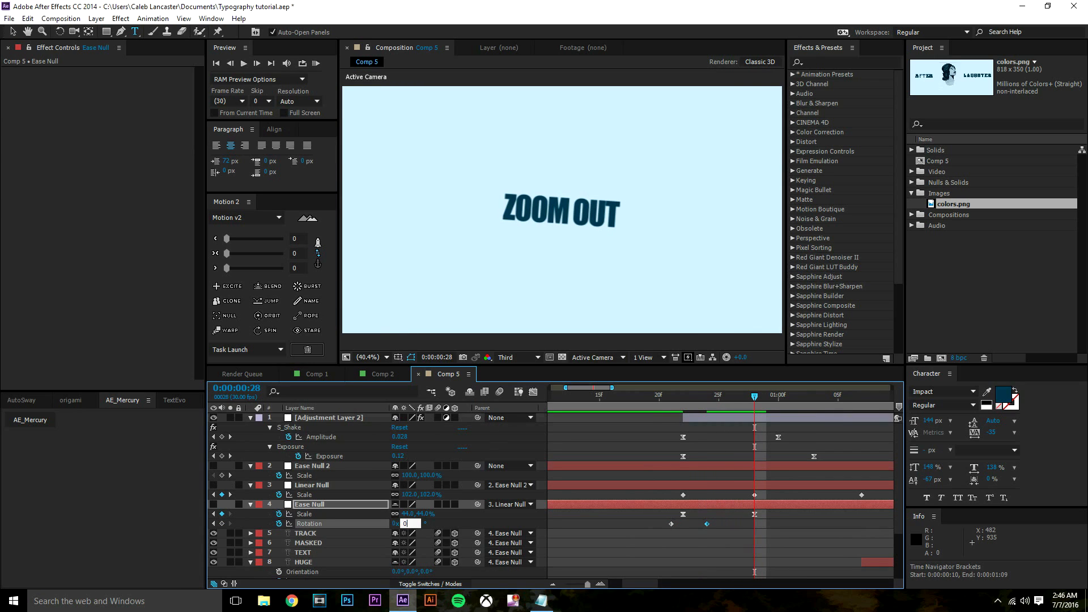
key(Return)
- Apply the bounce expression from bounce.txt to Ease Null's Rotation
click(541, 601)
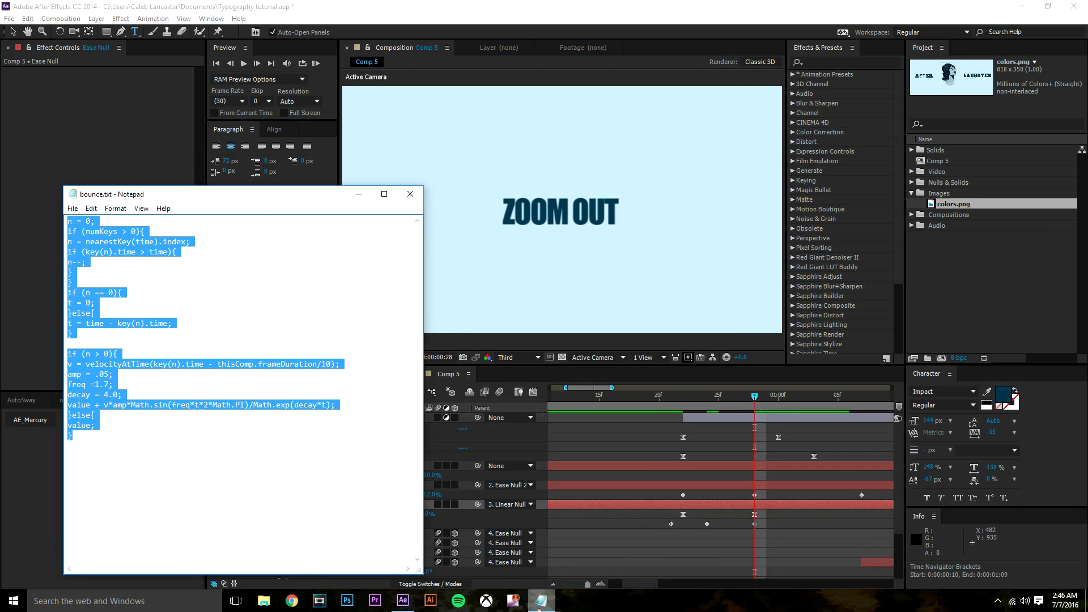
click(539, 604)
alt+click(279, 523)
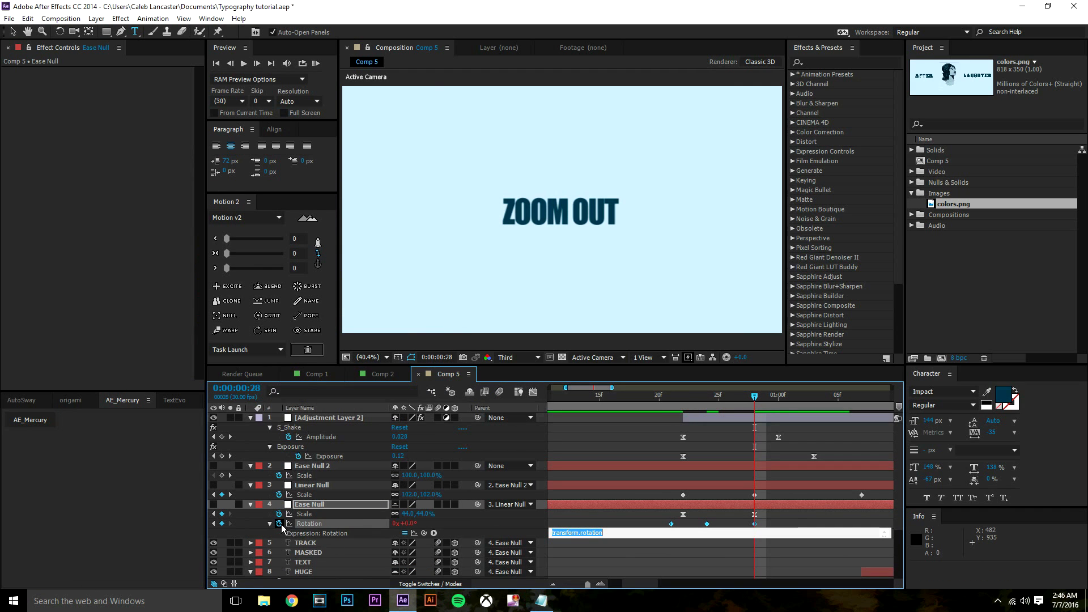
key(ctrl+v)
click(658, 548)
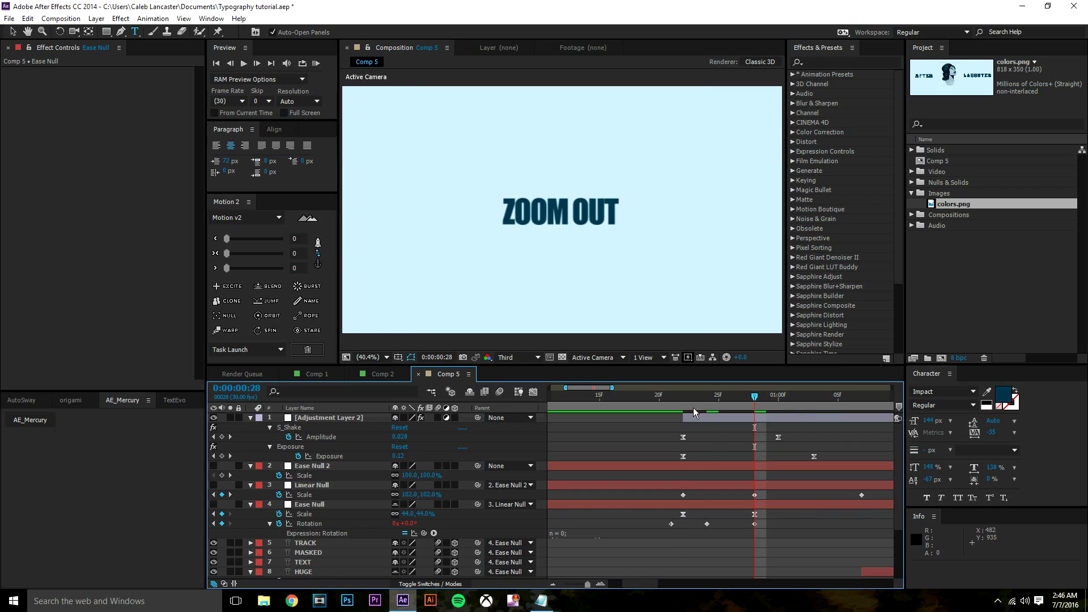
- Enable motion blur for Comp 5 and preview the rotating ZOOM OUT move from 0:00:00:21
click(667, 401)
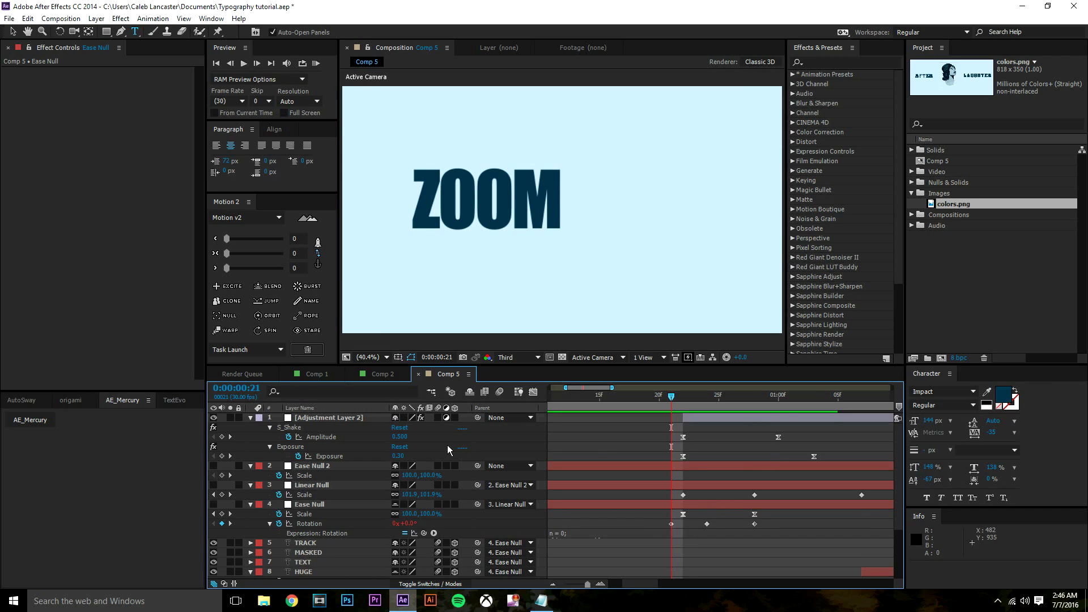
click(500, 392)
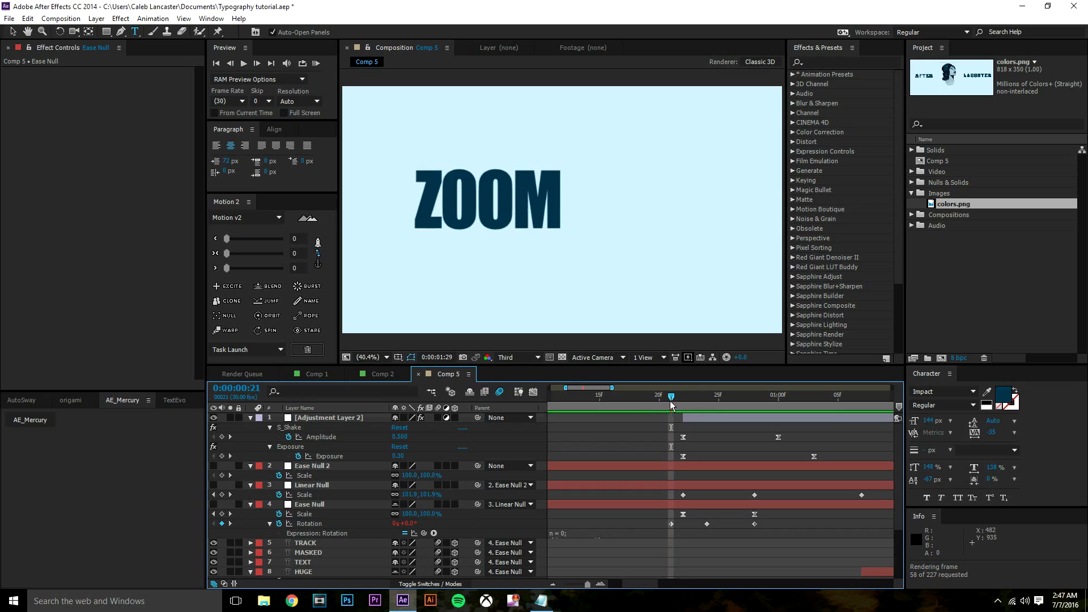
key(space)
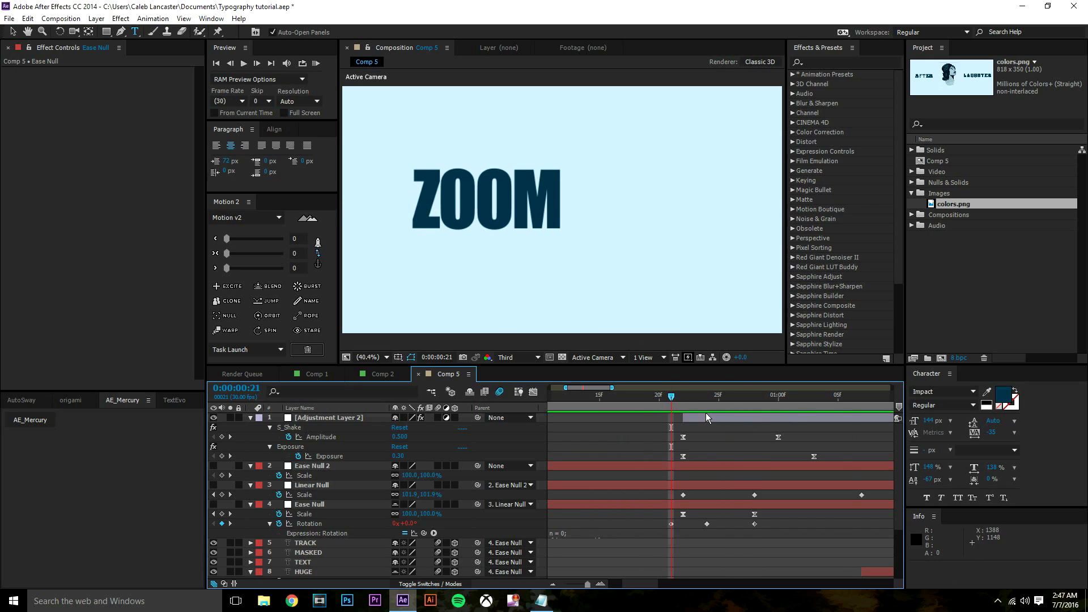
drag(674, 404, 727, 465)
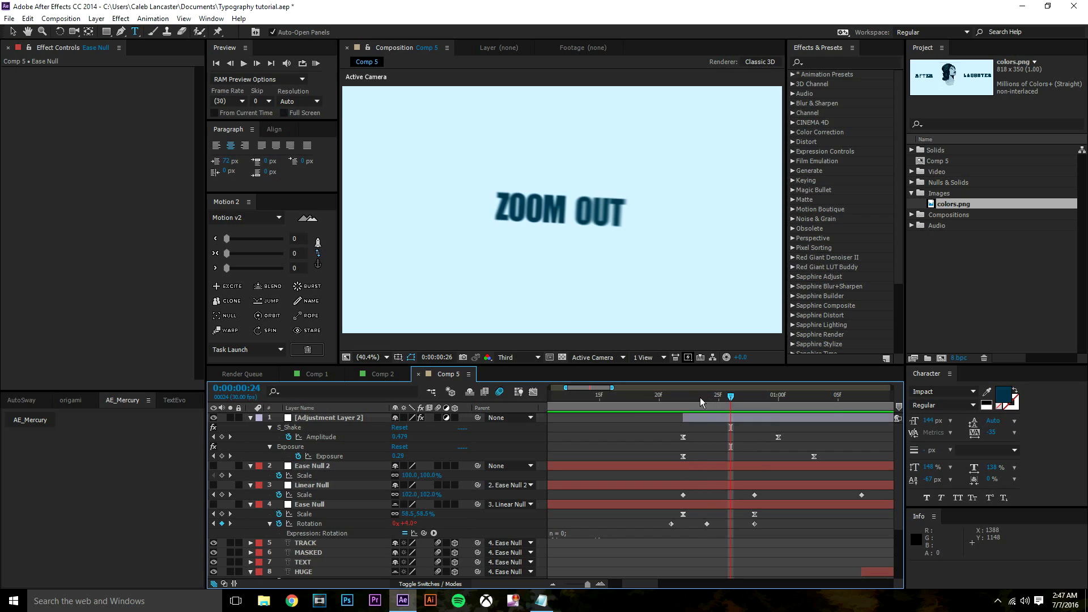
drag(700, 397, 834, 463)
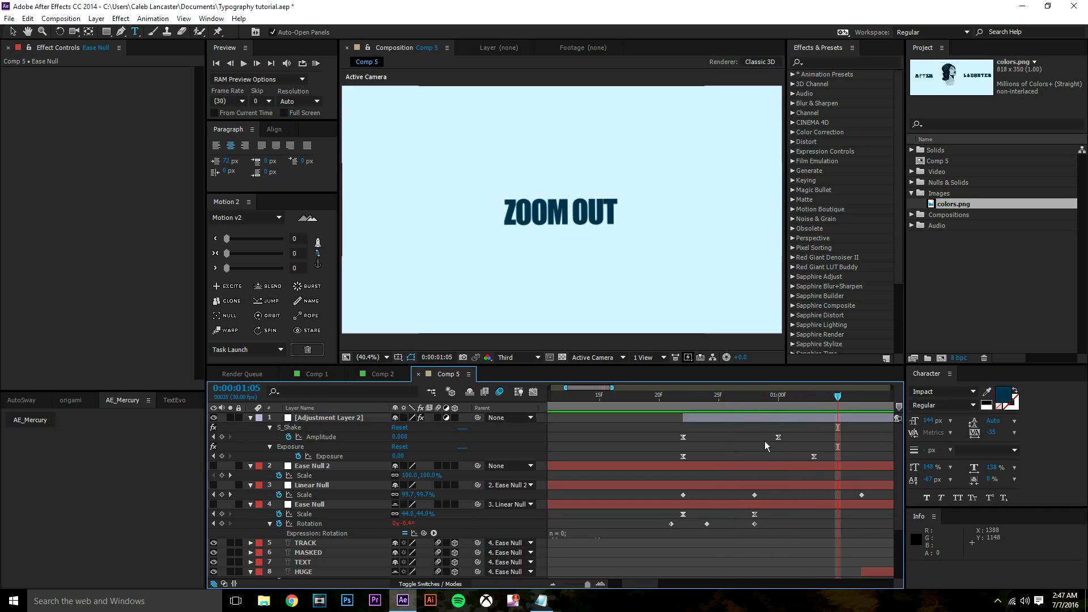
key(space)
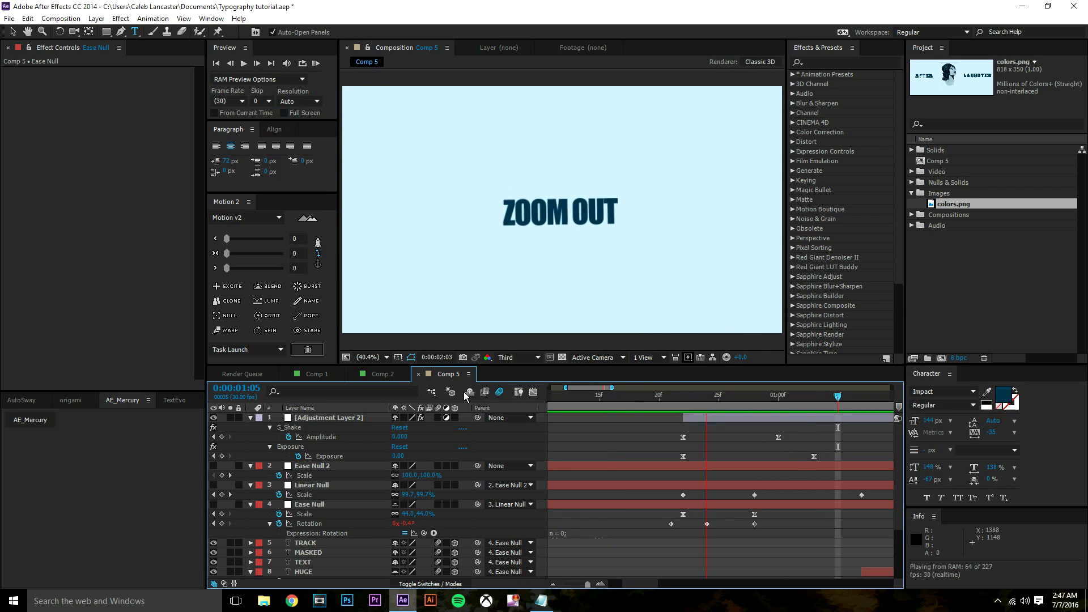
key(space)
- Scrub through the typography example in Comp 2, then review Comp 5 from ZOOM OUT to the MASKED section
click(366, 375)
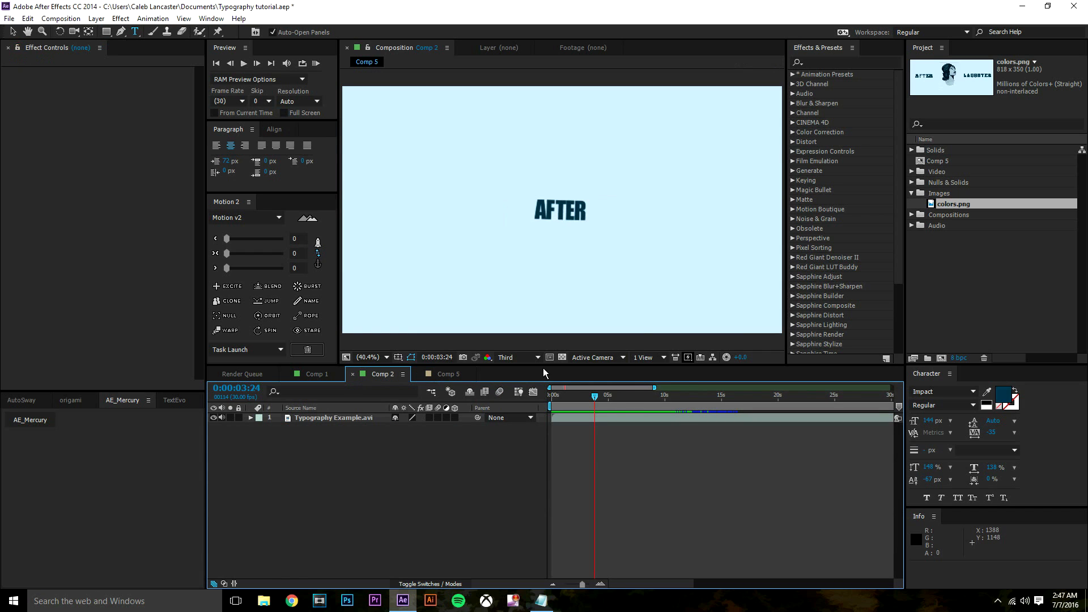
mouse_move(608, 405)
mouse_down()
mouse_move(580, 405)
mouse_move(621, 420)
mouse_up()
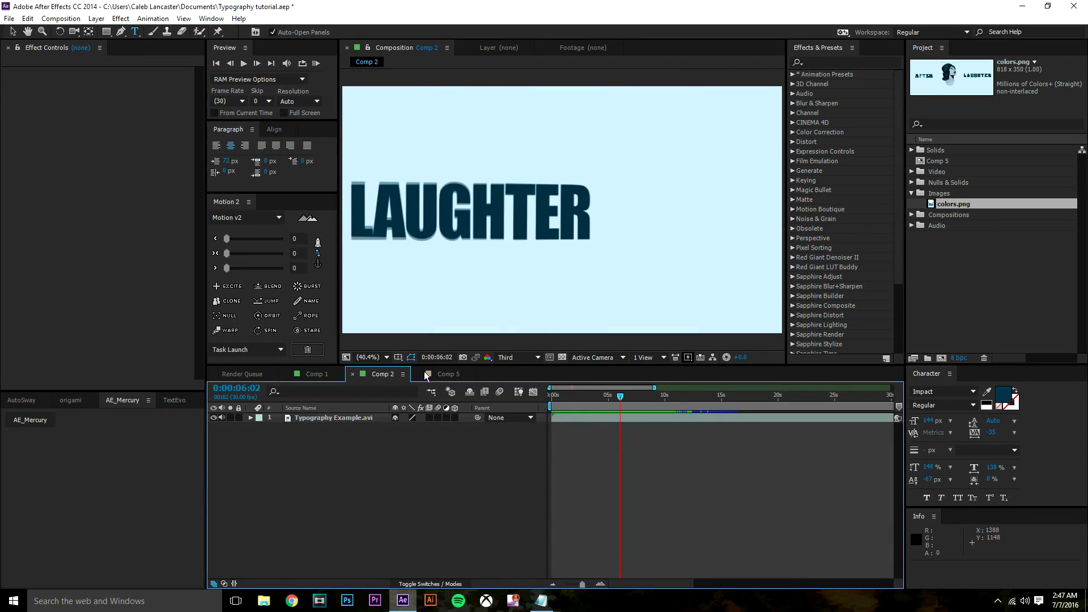
click(426, 377)
drag(726, 403, 785, 434)
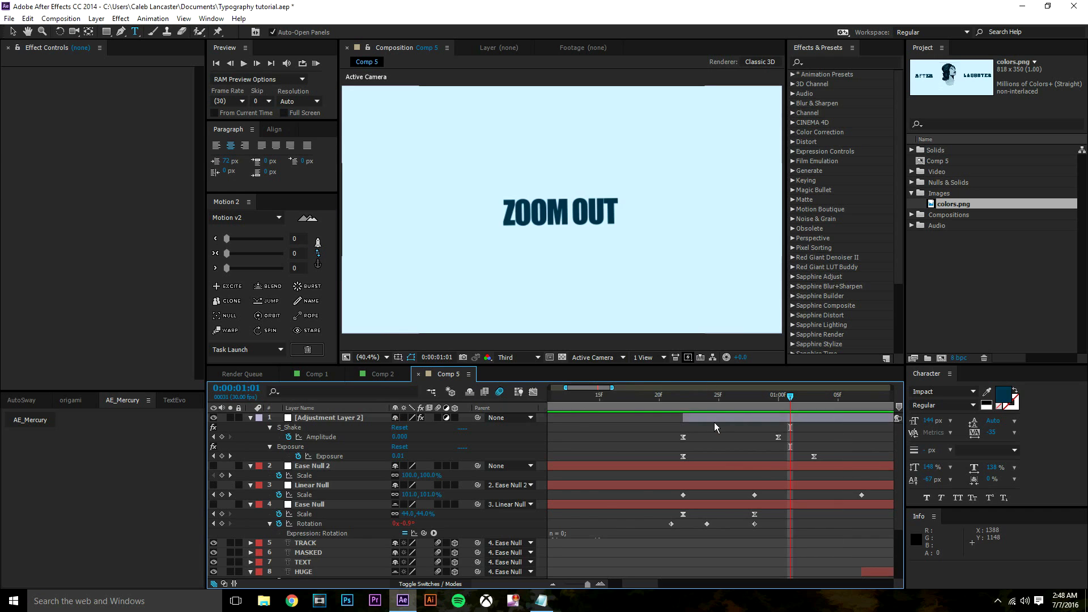
scroll(713, 429, down, 7)
drag(611, 396, 587, 402)
scroll(805, 418, down, 2)
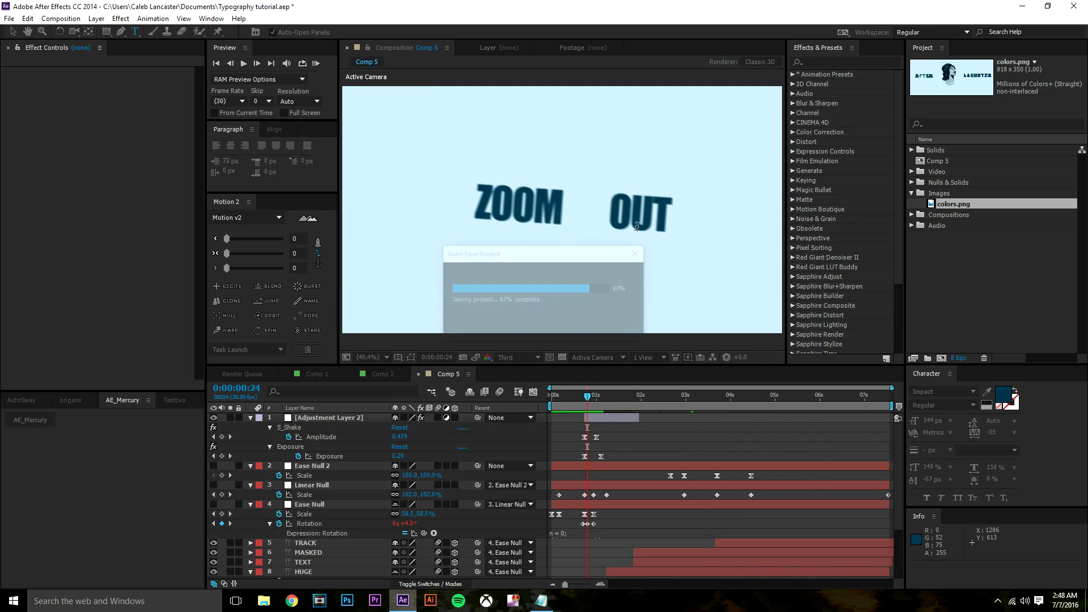
drag(583, 397, 669, 403)
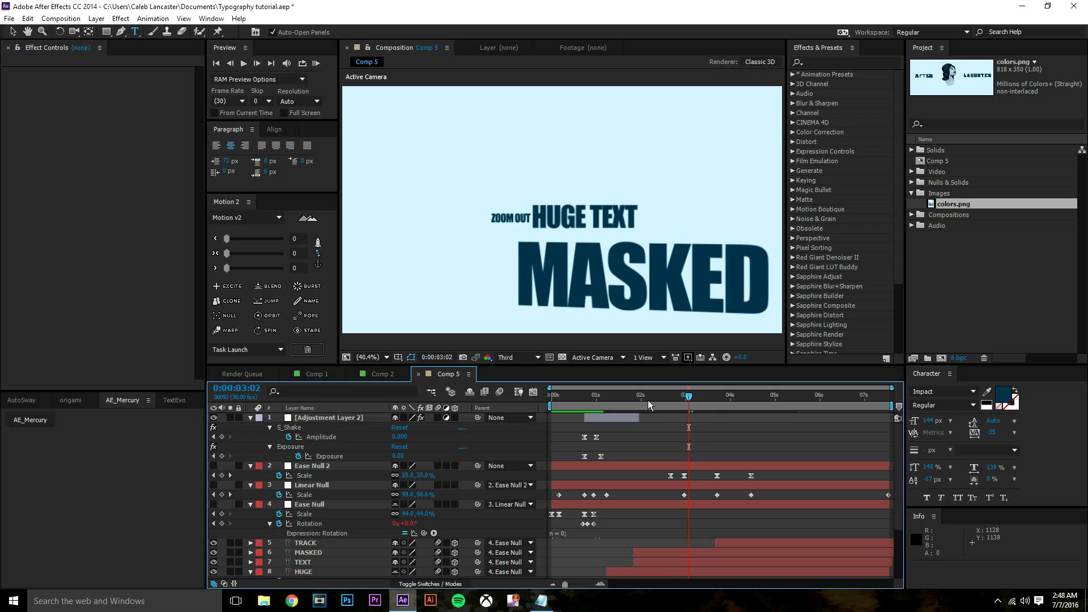
click(997, 600)
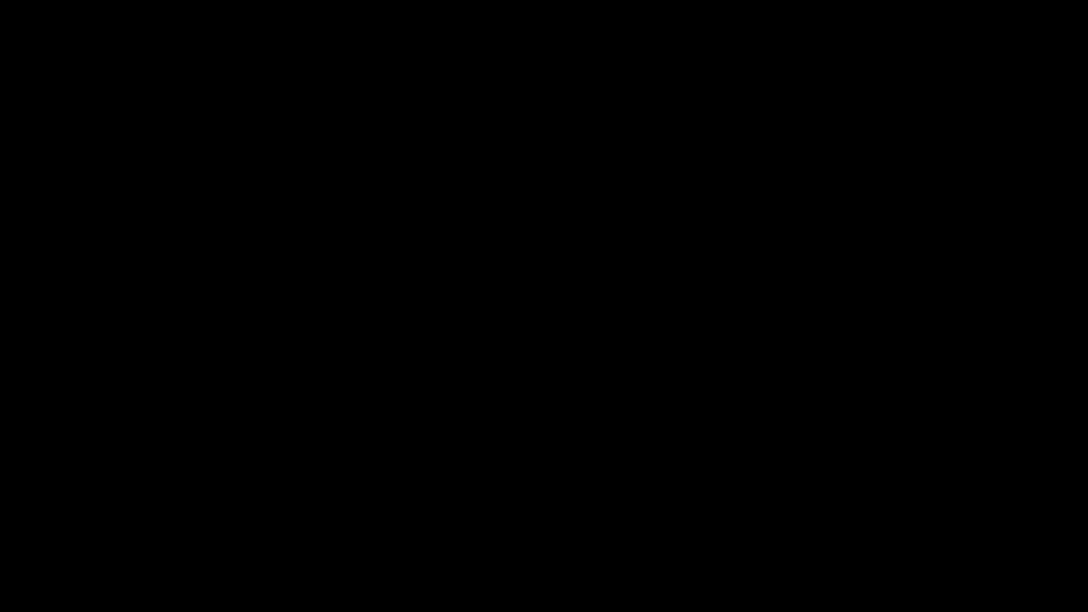